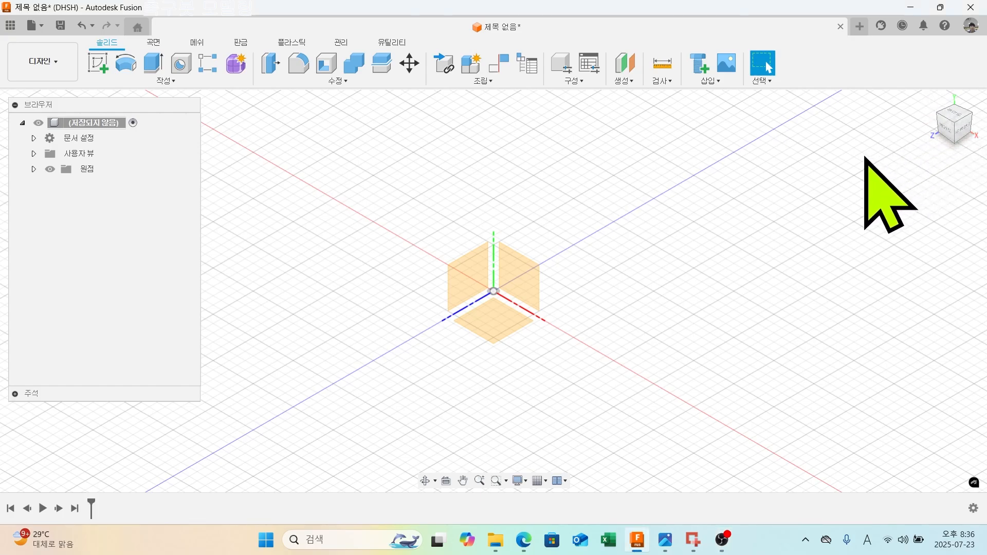
Examine the origin planes and axes from the top, front, side and bottom views, ending in a tilted 3D view.
{"action": "left_click", "coordinate": [958, 118]}
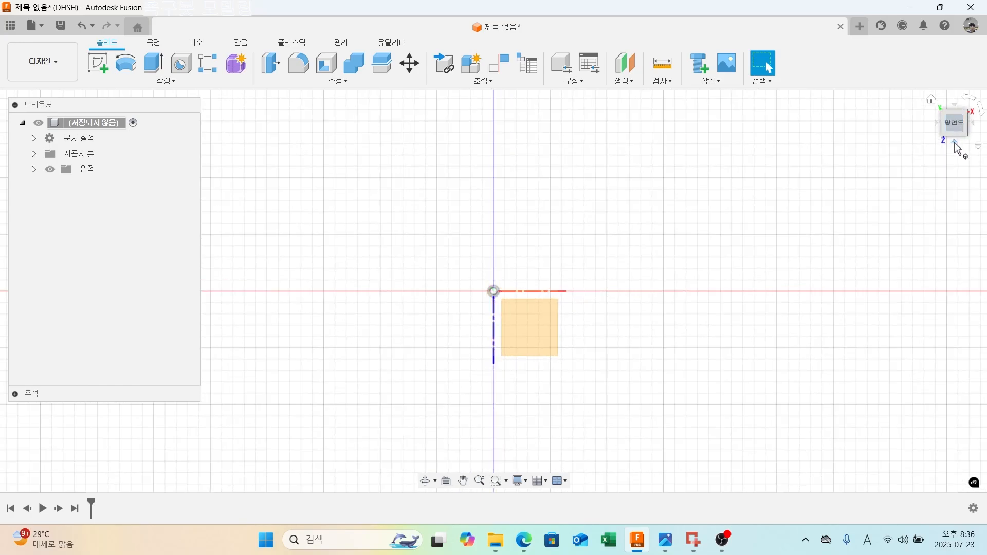
{"action": "left_click", "coordinate": [955, 144]}
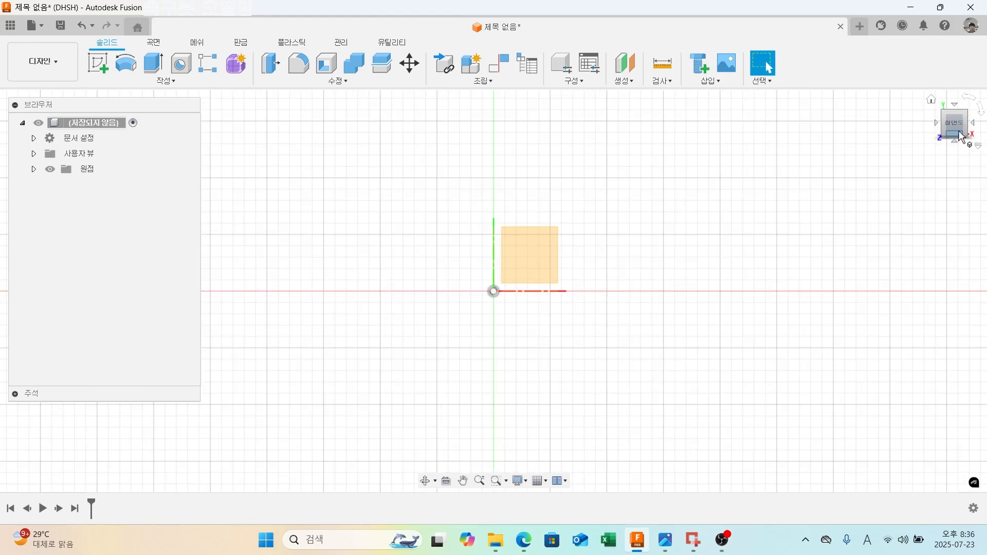
{"action": "left_click", "coordinate": [975, 124]}
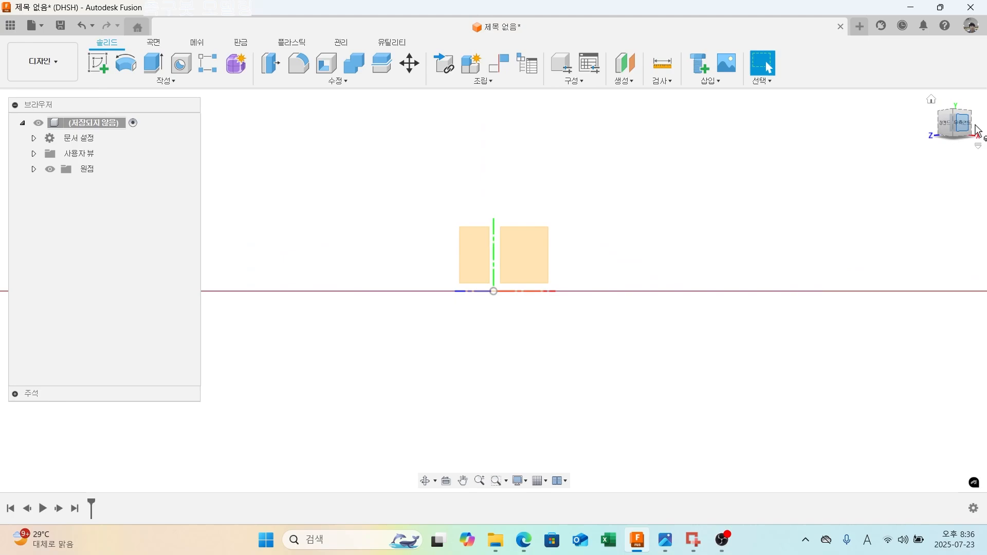
{"action": "left_click", "coordinate": [976, 126]}
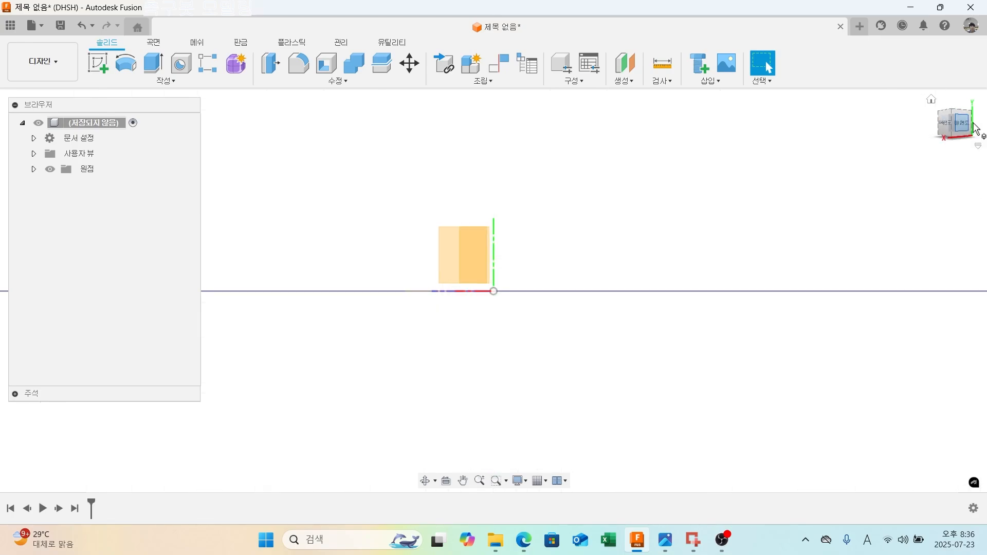
{"action": "left_click", "coordinate": [975, 126]}
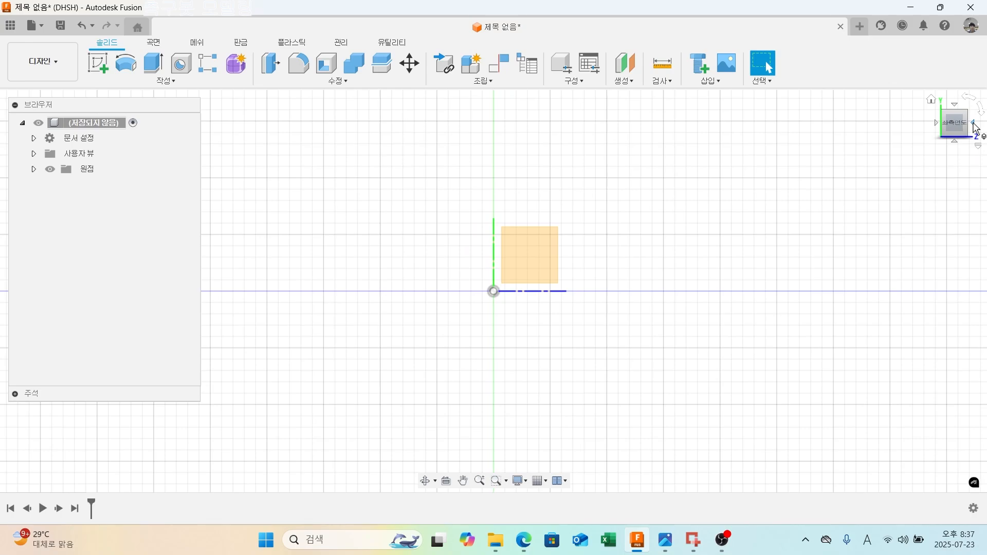
{"action": "left_click", "coordinate": [975, 126]}
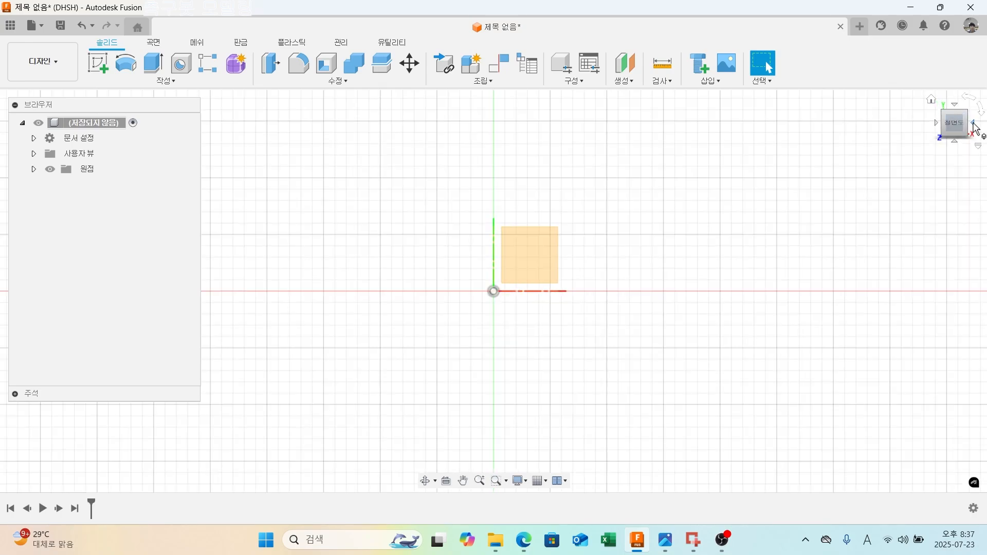
{"action": "left_click", "coordinate": [959, 151]}
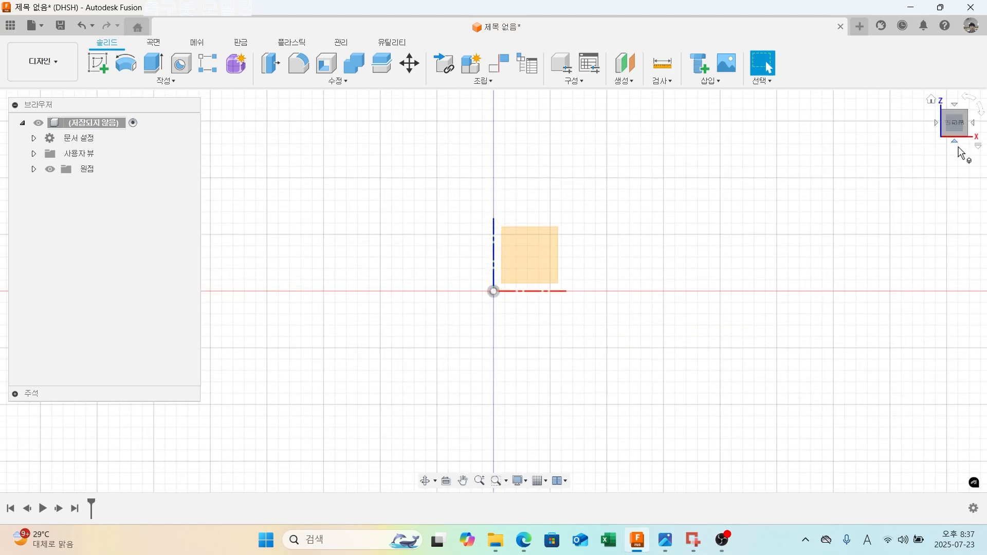
{"action": "left_click", "coordinate": [957, 106]}
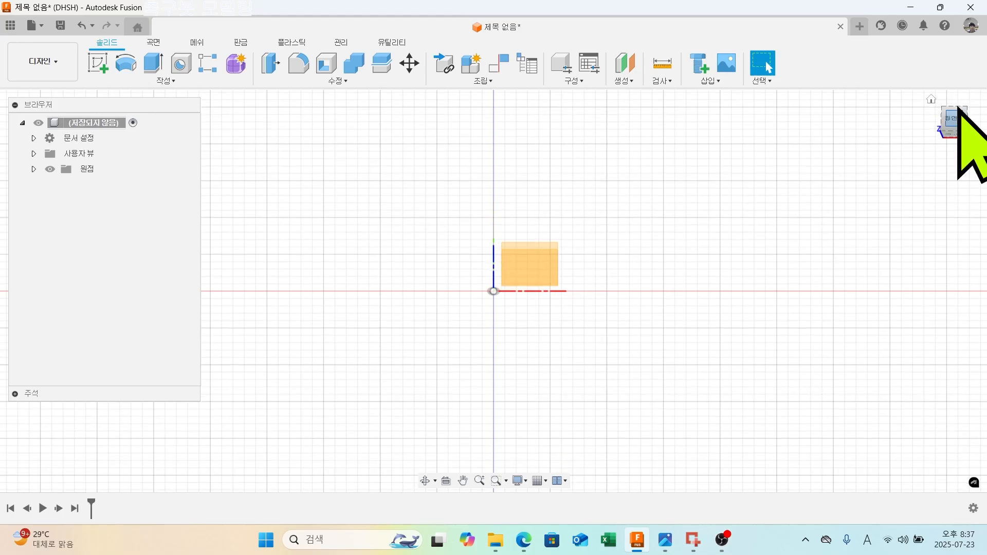
{"action": "left_click", "coordinate": [956, 106]}
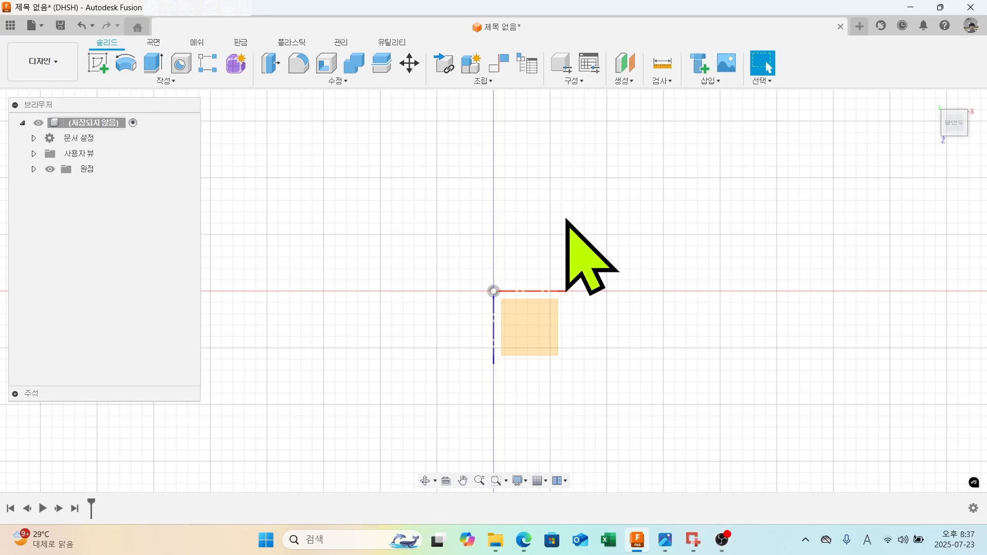
{"action": "middle_click_drag", "start_coordinate": [565, 218], "coordinate": [505, 161], "text": "shift"}
{"action": "key", "text": "Escape"}
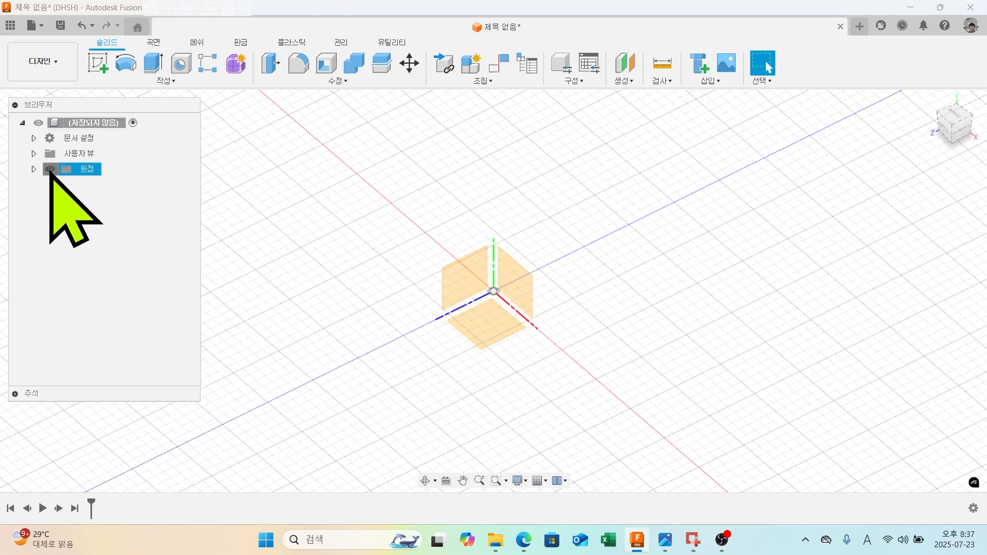
Toggle the visibility of the origin planes and axes off and on twice.
{"action": "left_click", "coordinate": [50, 169]}
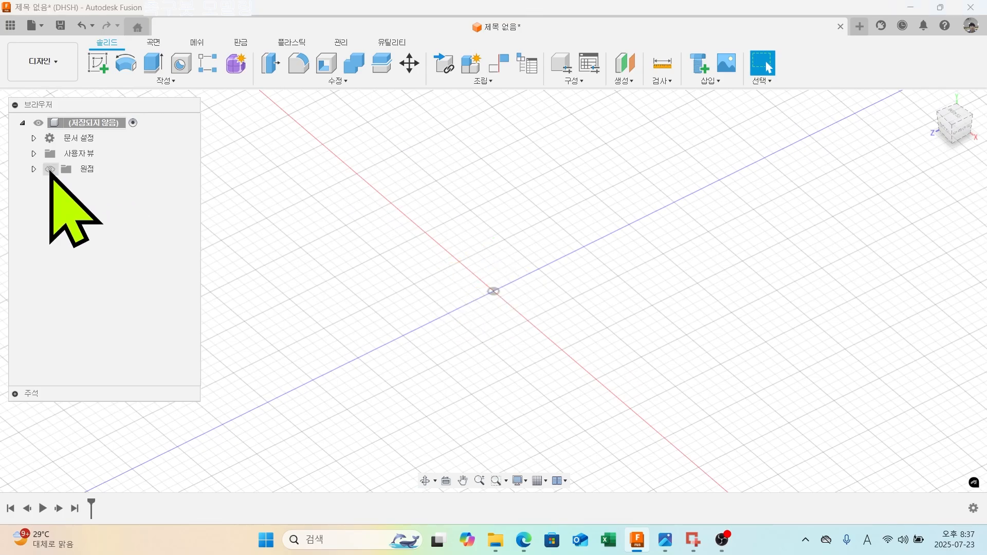
{"action": "left_click", "coordinate": [50, 170]}
{"action": "left_click", "coordinate": [49, 170]}
{"action": "left_click", "coordinate": [50, 170]}
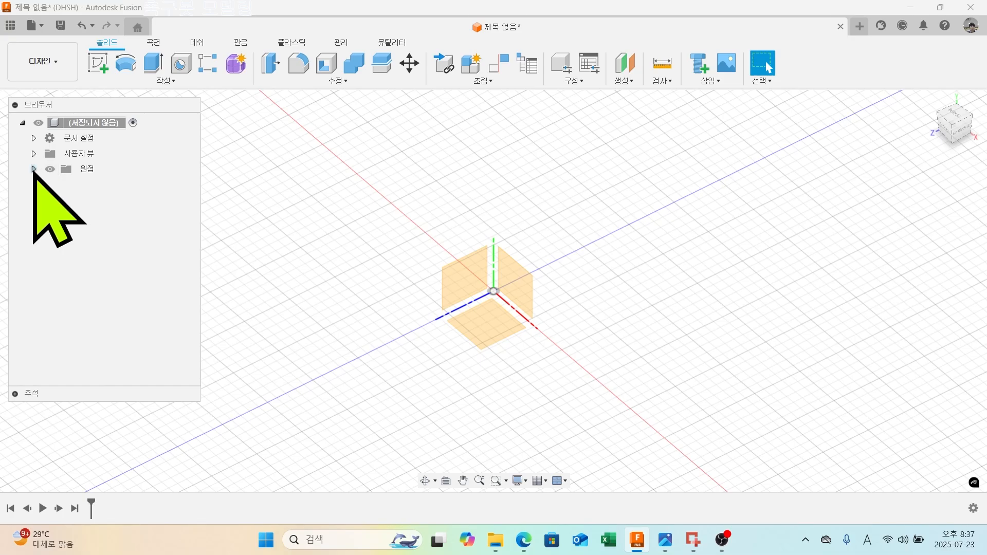
Expand the origin folder and highlight the origin point, the X, Y and Z axes, and the XY, XZ and YZ planes in turn.
{"action": "left_click", "coordinate": [33, 169]}
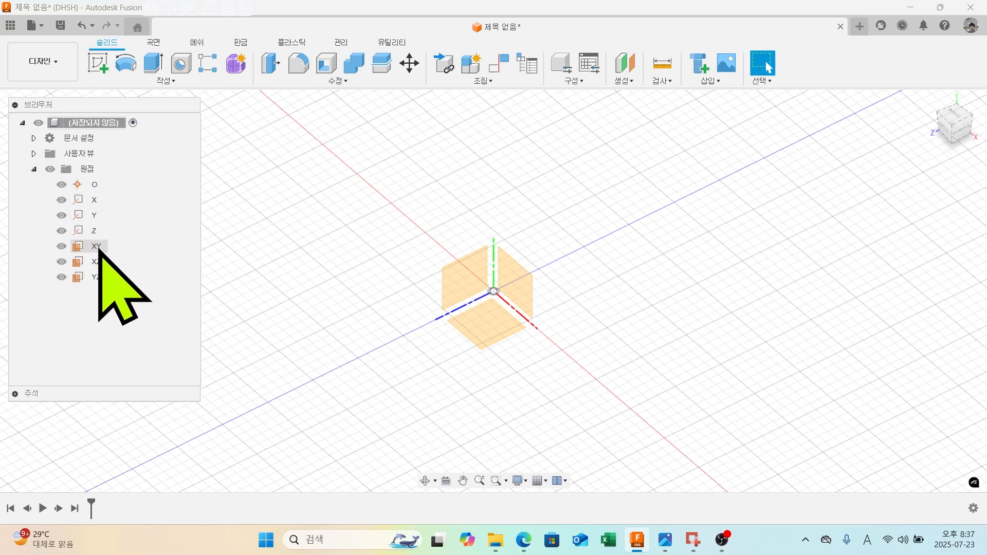
{"action": "left_click", "coordinate": [95, 185]}
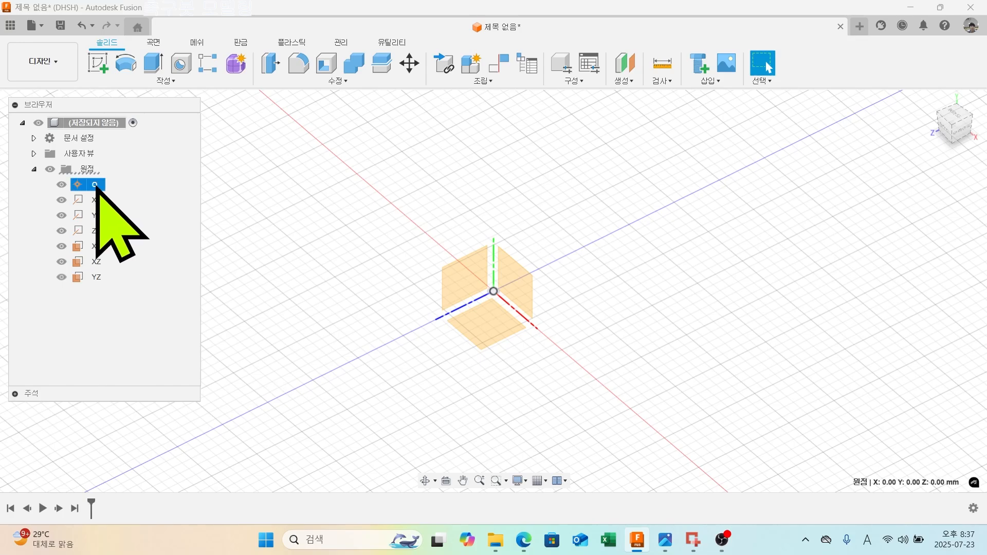
{"action": "left_click", "coordinate": [95, 199]}
{"action": "left_click", "coordinate": [96, 215]}
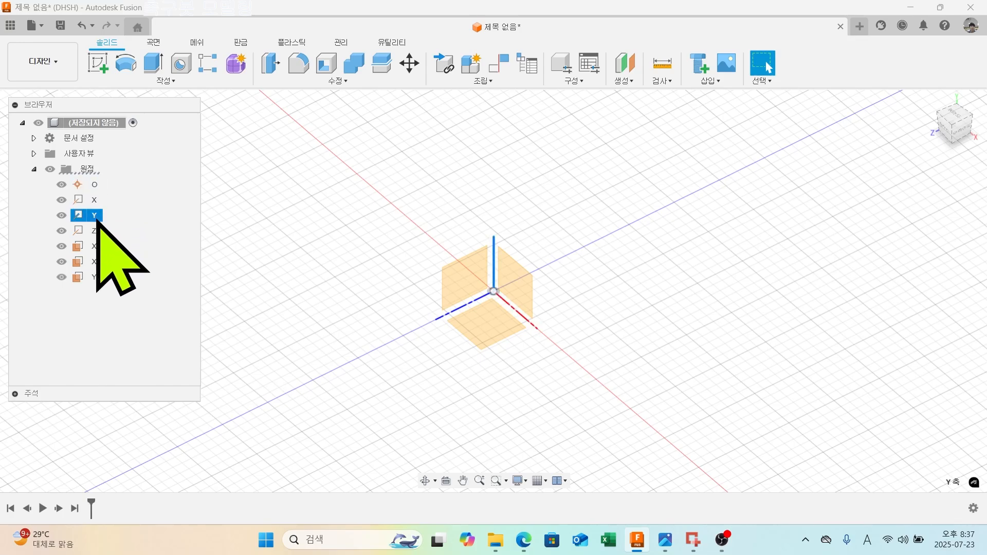
{"action": "left_click", "coordinate": [94, 230]}
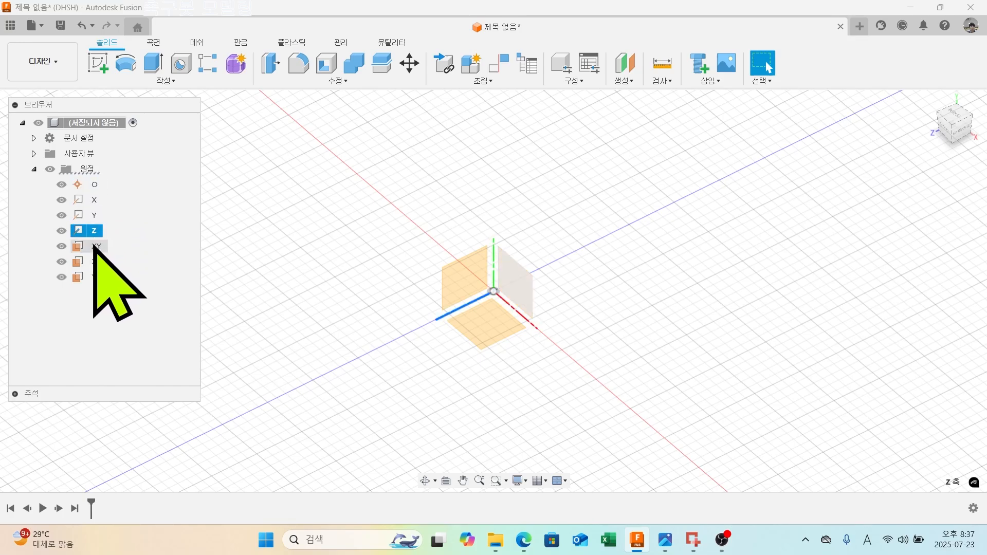
{"action": "left_click", "coordinate": [96, 246]}
{"action": "left_click", "coordinate": [97, 262]}
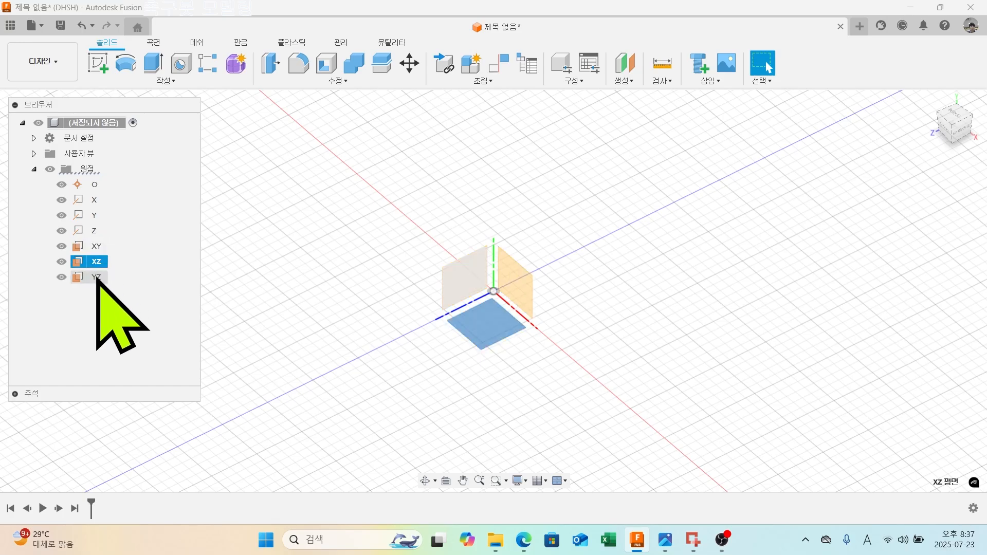
{"action": "left_click", "coordinate": [97, 277]}
Start a new sketch on the XY origin plane.
{"action": "middle_click_drag", "start_coordinate": [623, 308], "coordinate": [613, 263], "text": "shift"}
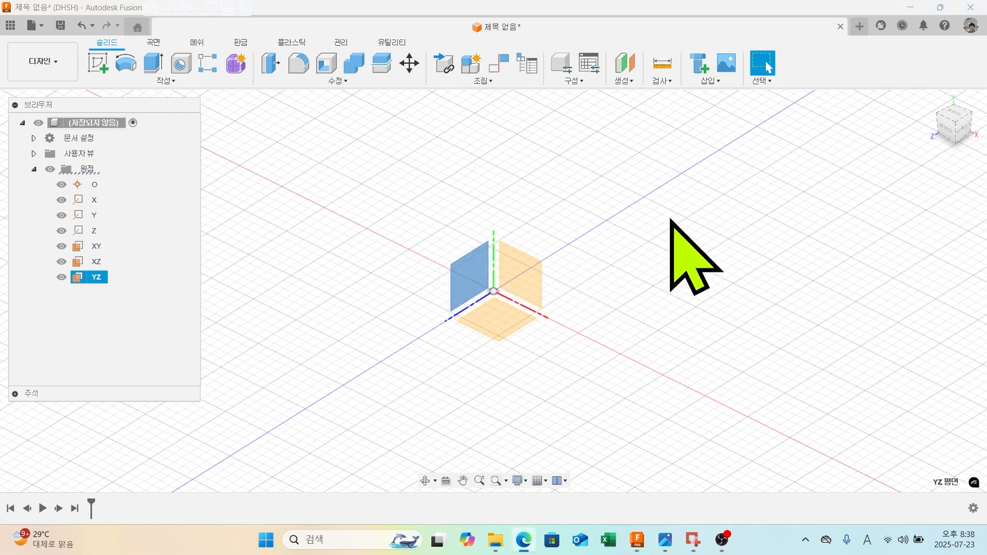
{"action": "left_click", "coordinate": [519, 264], "text": "ctrl"}
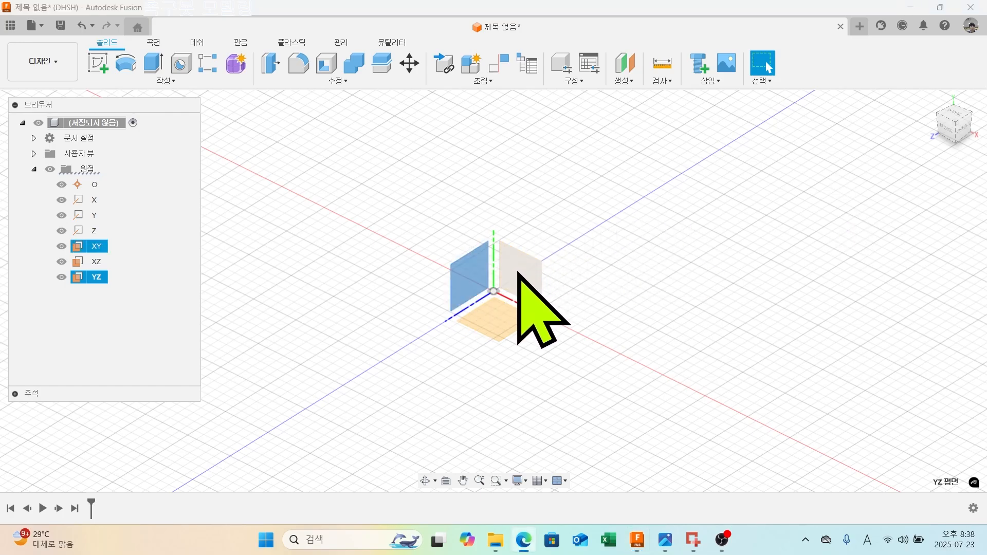
{"action": "left_click", "coordinate": [518, 273]}
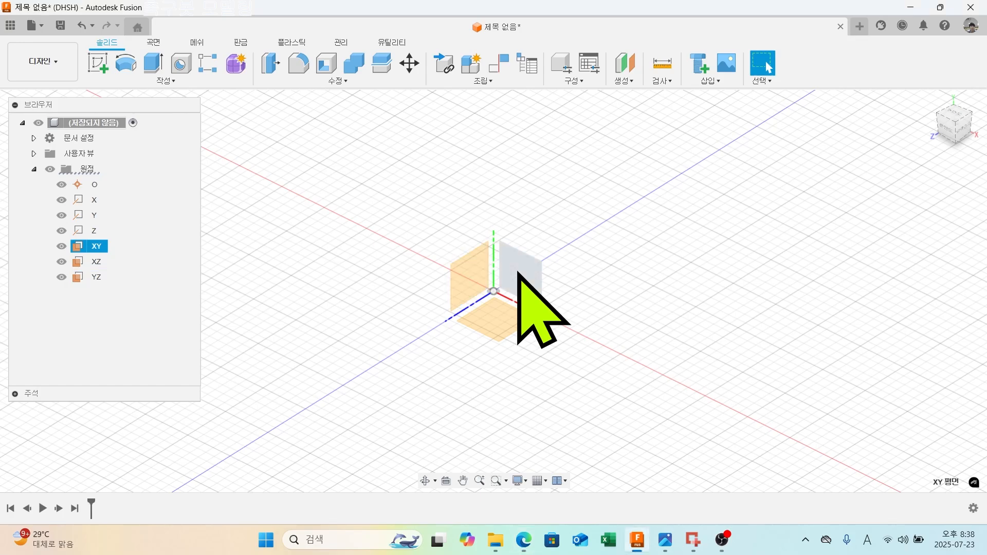
{"action": "left_click", "coordinate": [97, 66]}
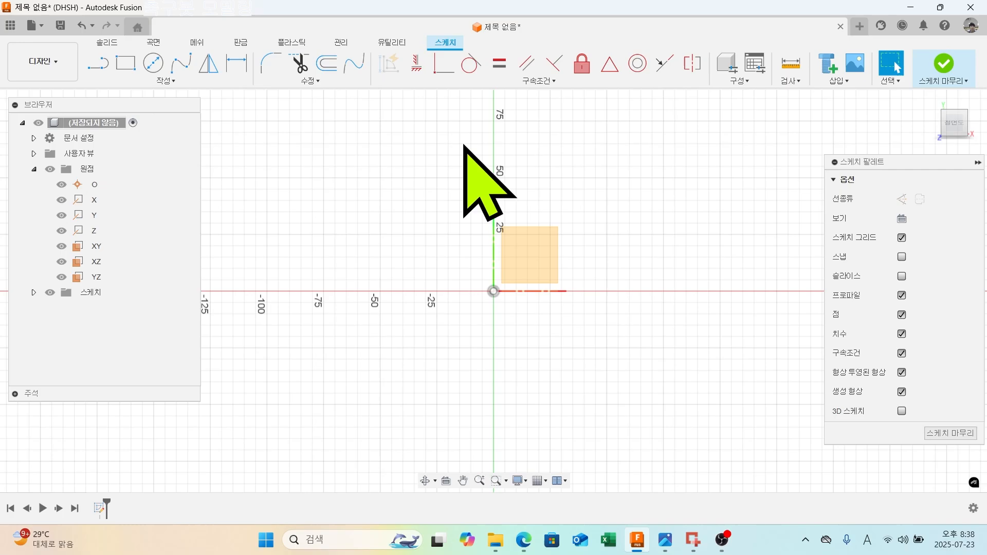
Draw an open stepped line profile from the origin along X, up about 28 mm, outward, up about 7 mm, and back toward the Y axis.
{"action": "left_click", "coordinate": [98, 63]}
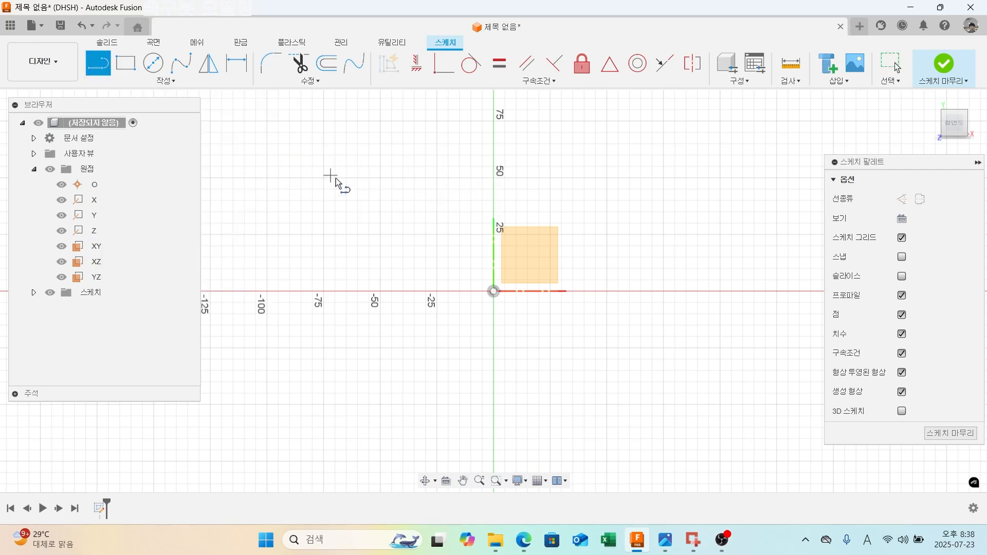
{"action": "left_click", "coordinate": [494, 292]}
{"action": "left_click", "coordinate": [631, 294]}
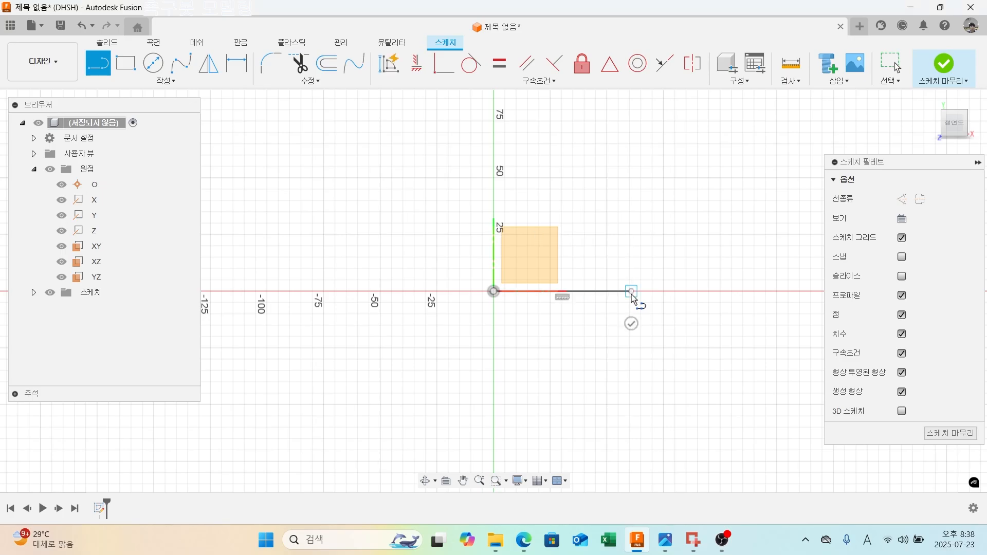
{"action": "left_click", "coordinate": [631, 229]}
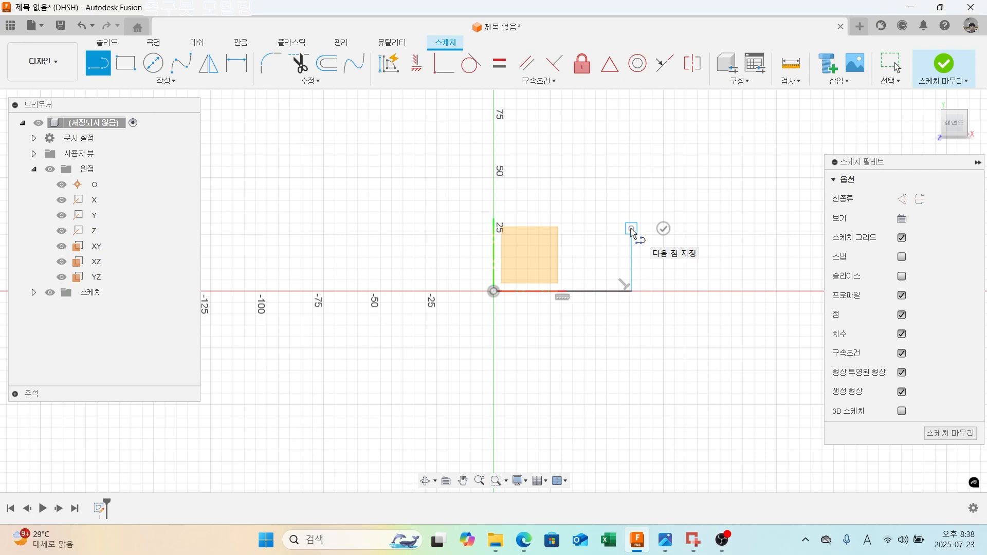
{"action": "left_click", "coordinate": [732, 228]}
{"action": "left_click", "coordinate": [732, 211]}
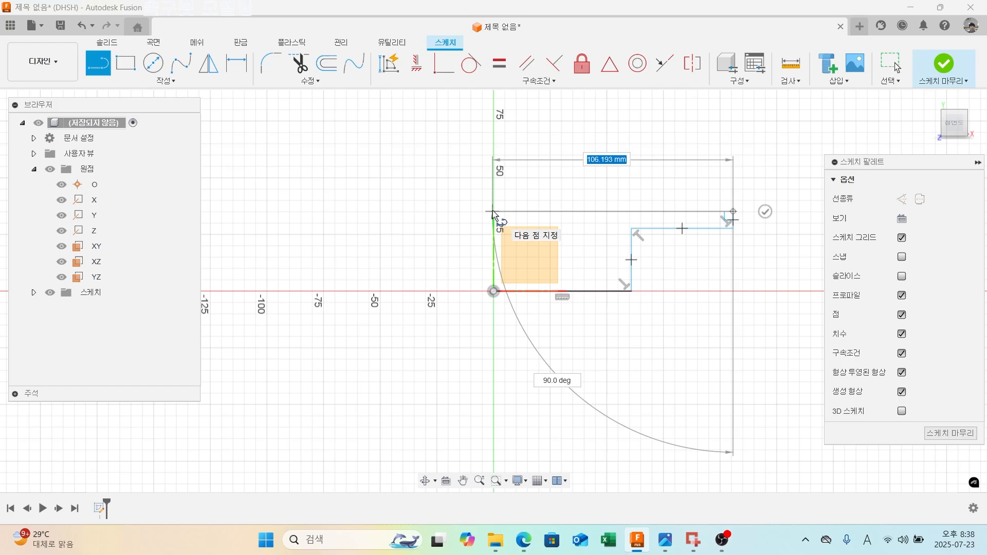
{"action": "left_click", "coordinate": [532, 212]}
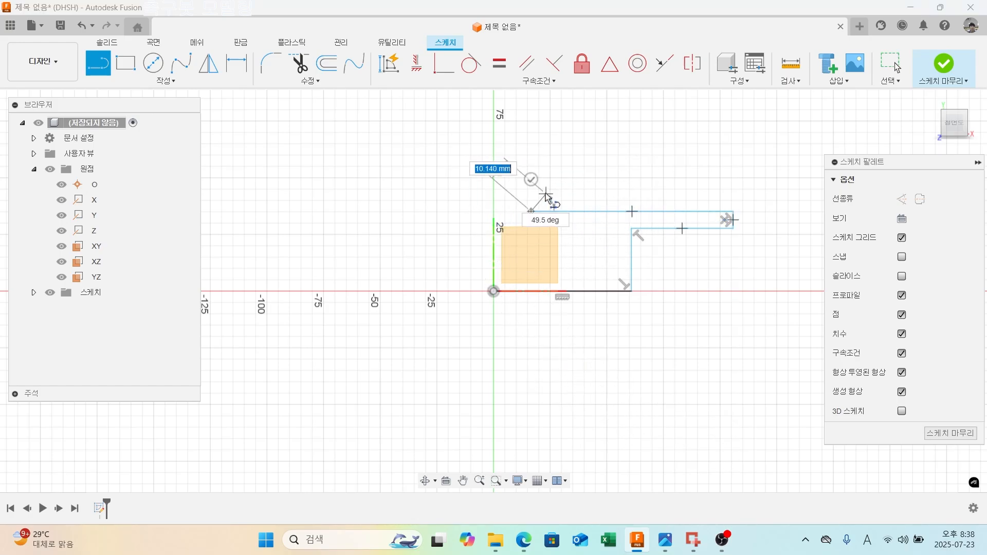
{"action": "key", "text": "Escape"}
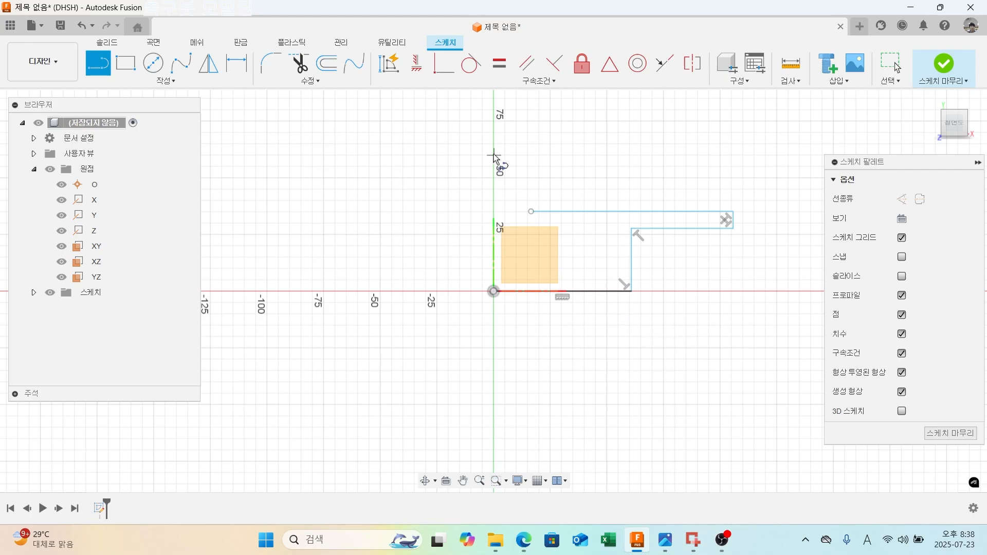
Apply a coincident constraint between the open endpoint of the upper horizontal line and the Y axis.
{"action": "left_click", "coordinate": [444, 65]}
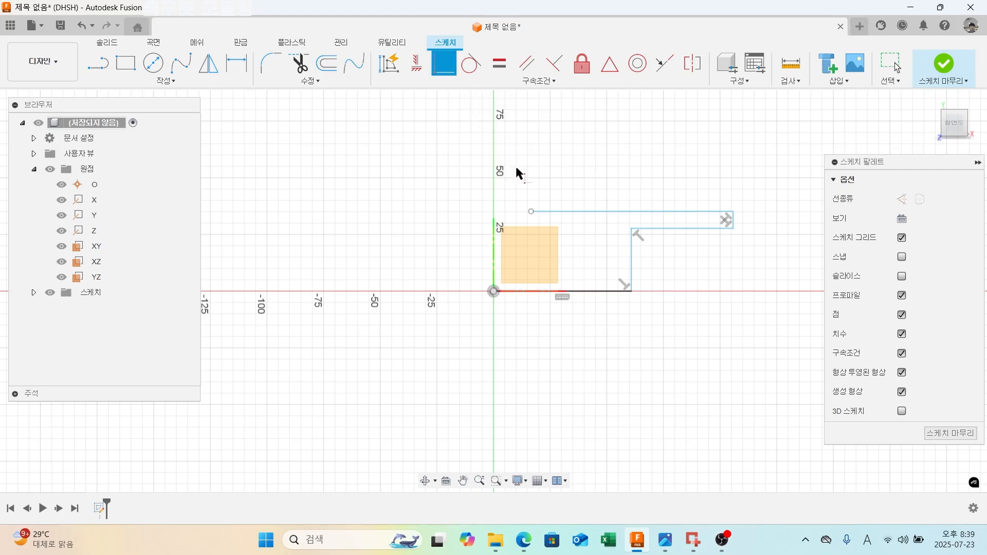
{"action": "left_click", "coordinate": [531, 212]}
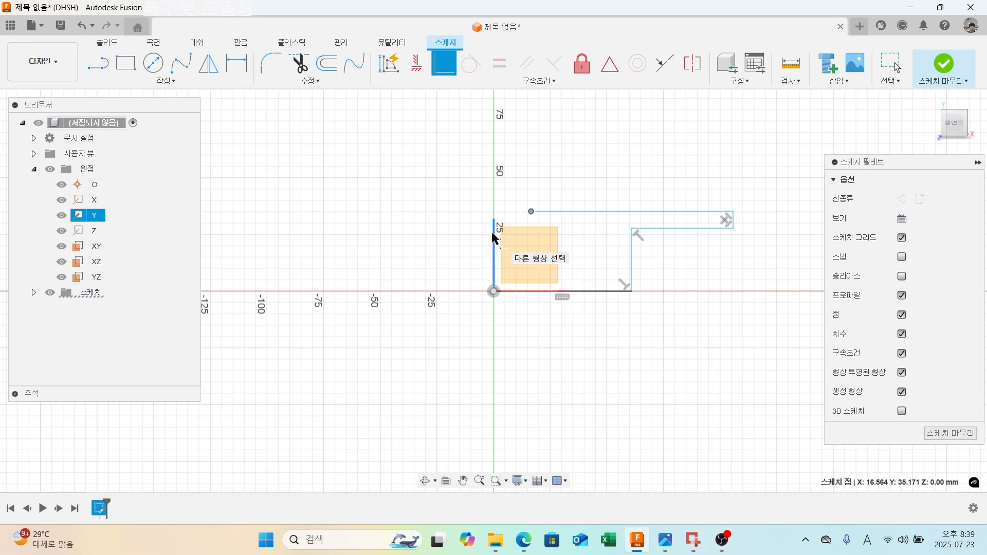
{"action": "left_click", "coordinate": [492, 232]}
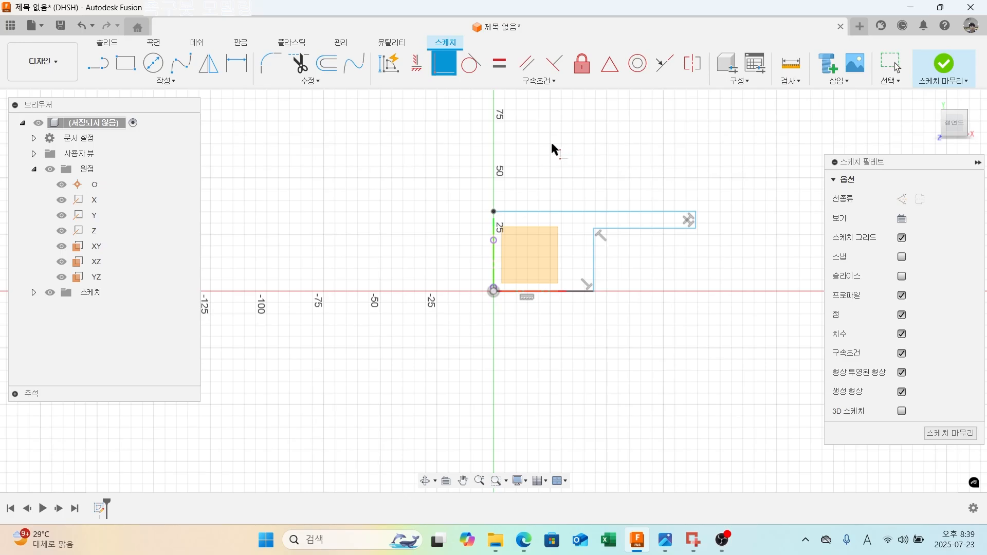
Dimension the short vertical edge at the outer end of the profile to 2 mm.
{"action": "left_click", "coordinate": [239, 64]}
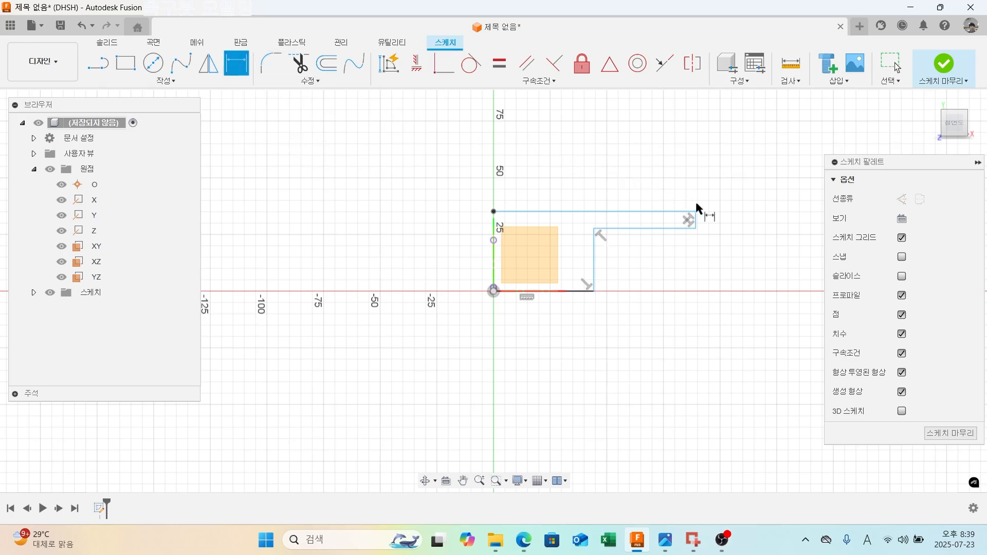
{"action": "left_click", "coordinate": [698, 221]}
{"action": "left_click", "coordinate": [749, 227]}
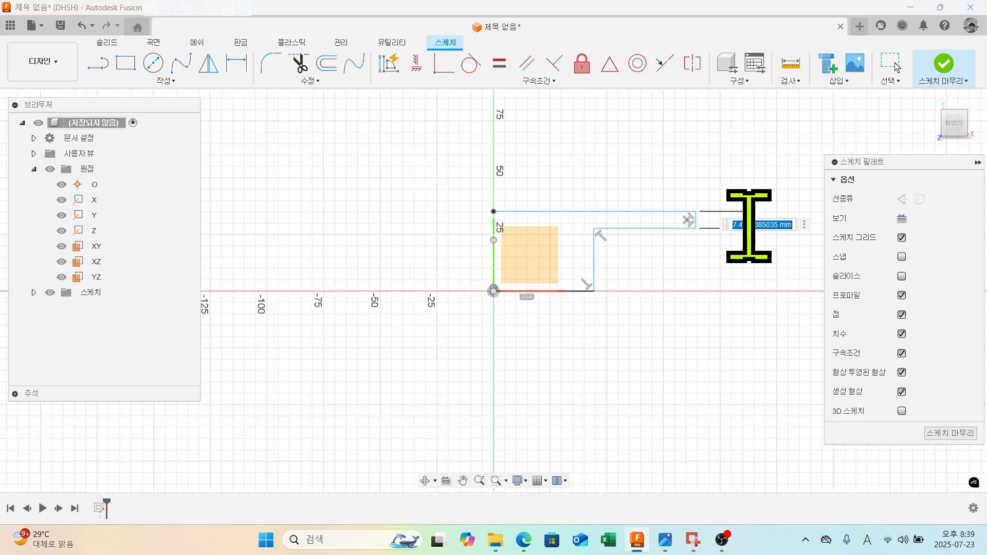
{"action": "type", "text": "2"}
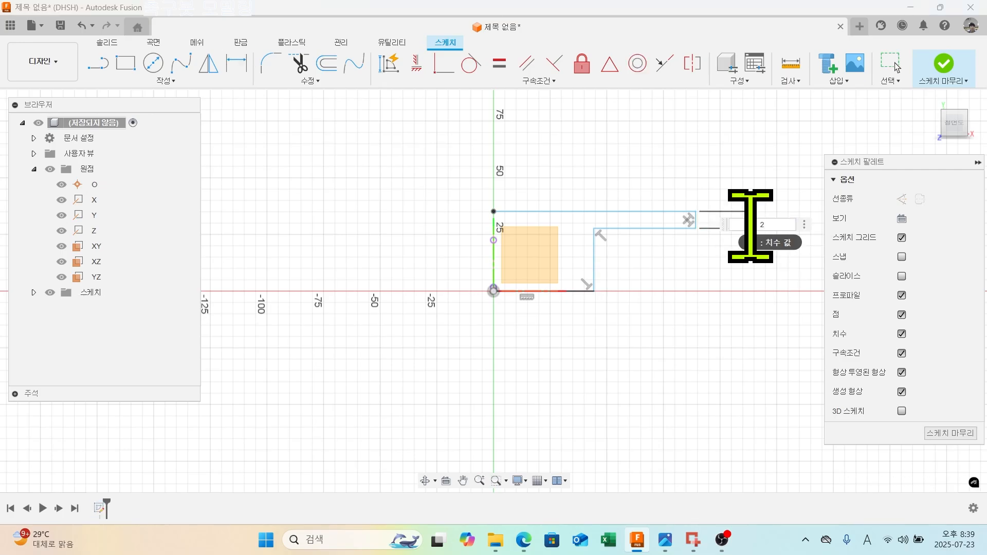
{"action": "key", "text": "Return"}
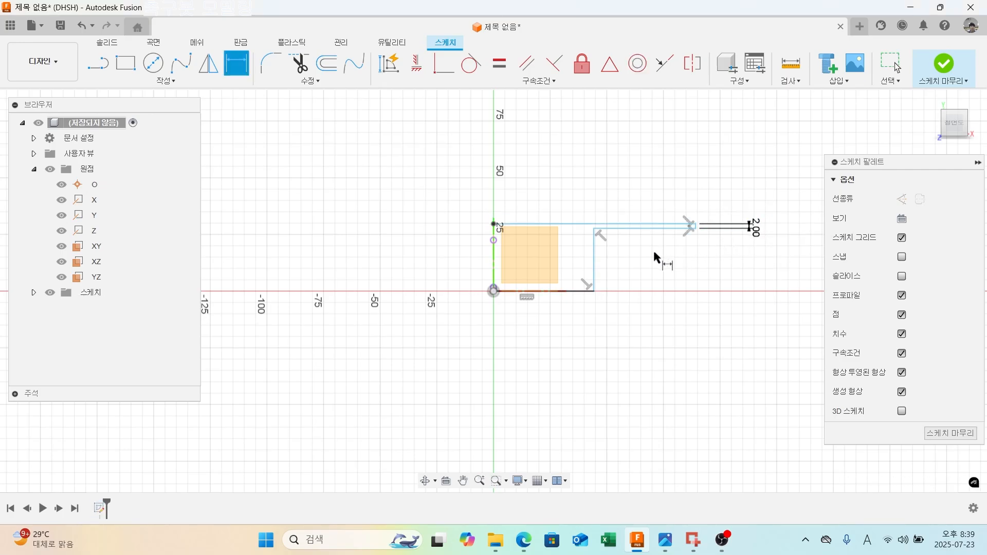
Dimension the tall inner vertical edge of the stepped profile to 22 mm.
{"action": "left_click", "coordinate": [593, 254]}
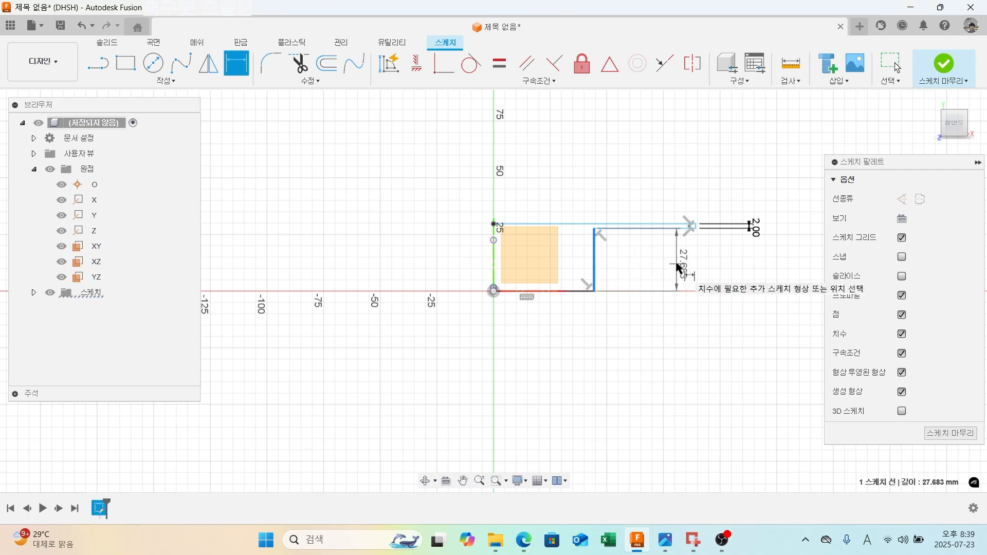
{"action": "left_click", "coordinate": [678, 267]}
{"action": "type", "text": "22"}
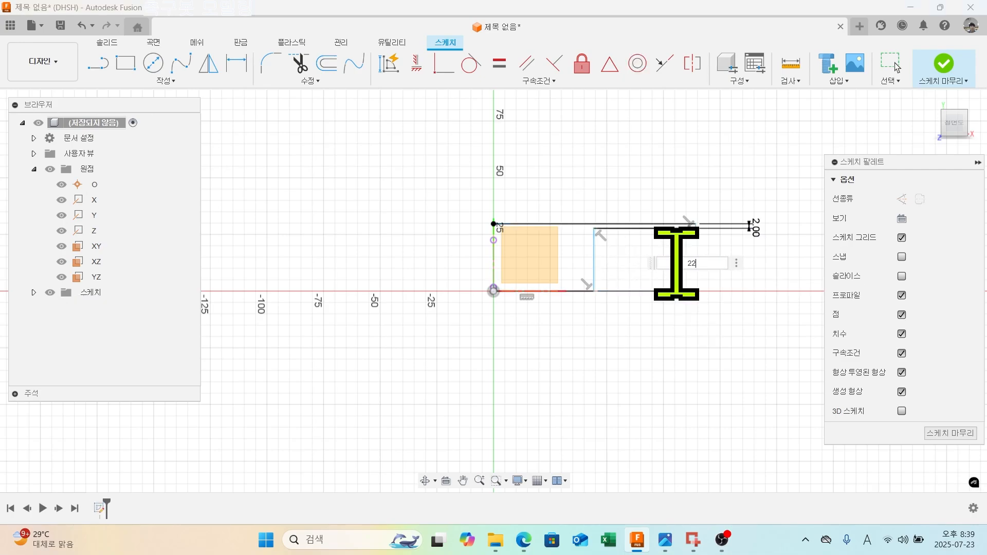
{"action": "key", "text": "Return"}
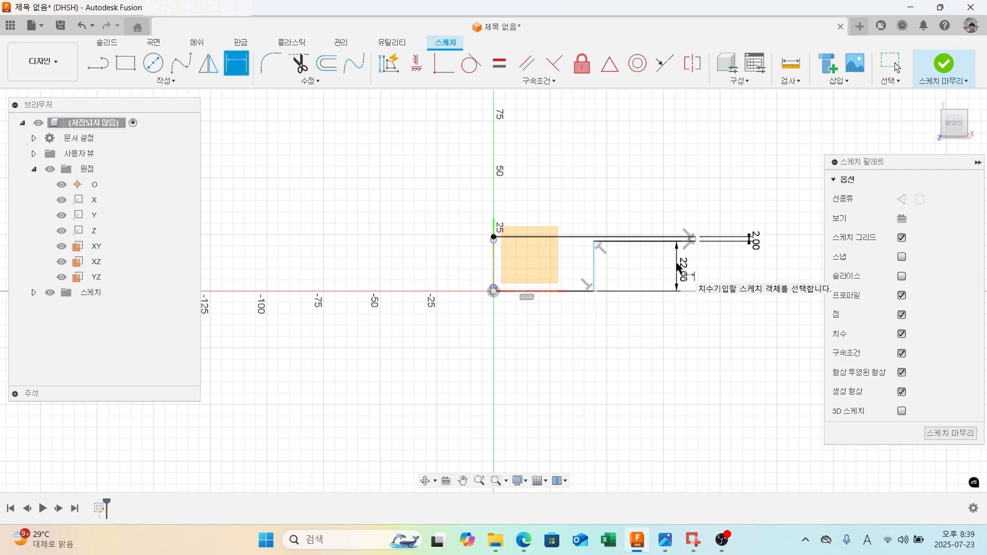
Dimension the lower horizontal line starting at the origin to 25 mm.
{"action": "left_click", "coordinate": [569, 295]}
{"action": "left_click", "coordinate": [567, 362]}
{"action": "type", "text": "2"}
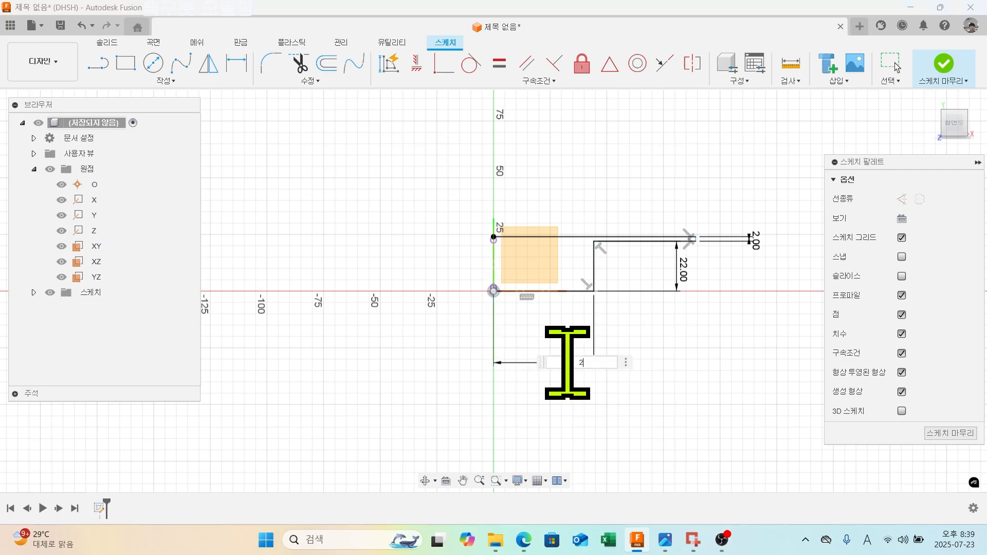
{"action": "type", "text": "5"}
{"action": "key", "text": "Return"}
Dimension the profile's upper horizontal line to 44 mm.
{"action": "scroll", "coordinate": [646, 279], "scroll_direction": "up", "scroll_amount": 2}
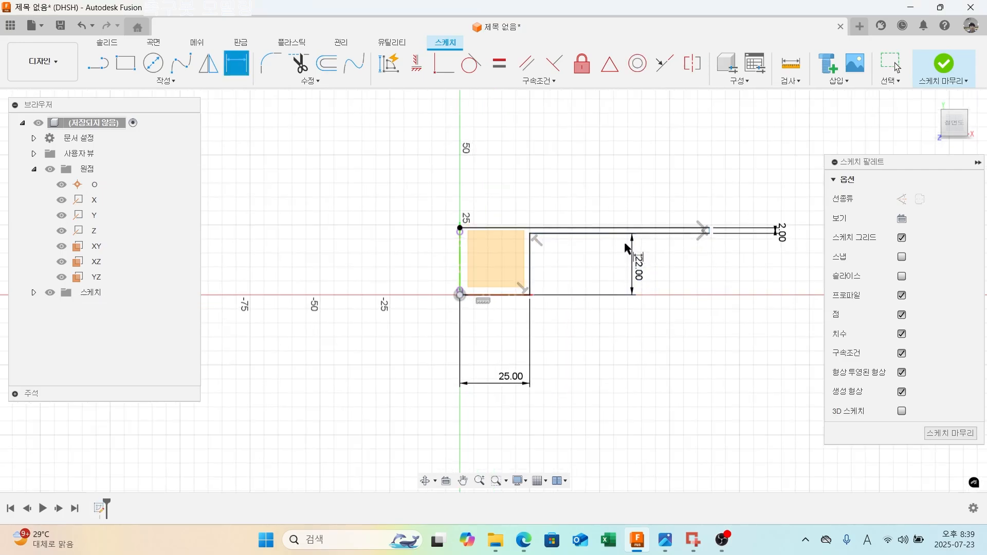
{"action": "left_click", "coordinate": [599, 234]}
{"action": "left_click", "coordinate": [593, 186]}
{"action": "type", "text": "44"}
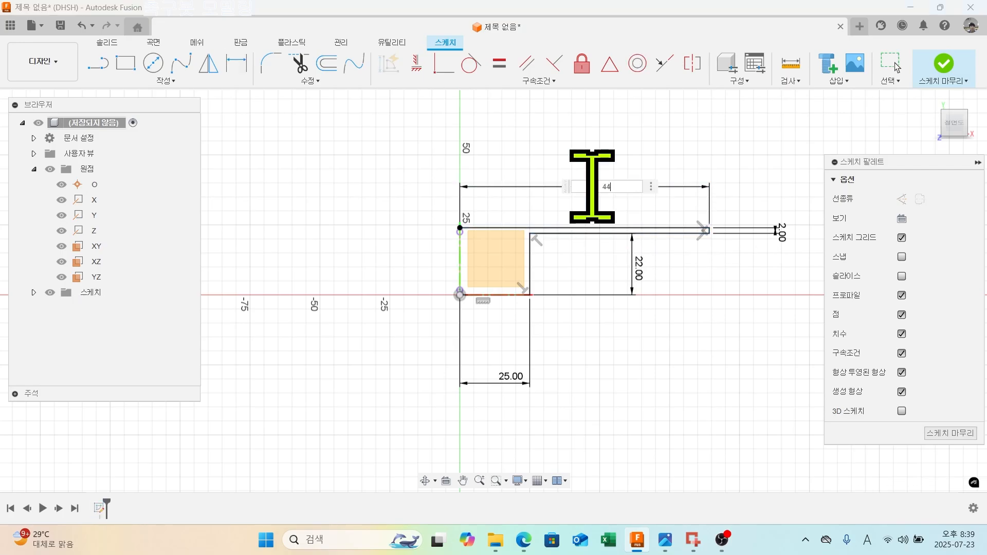
{"action": "key", "text": "Return"}
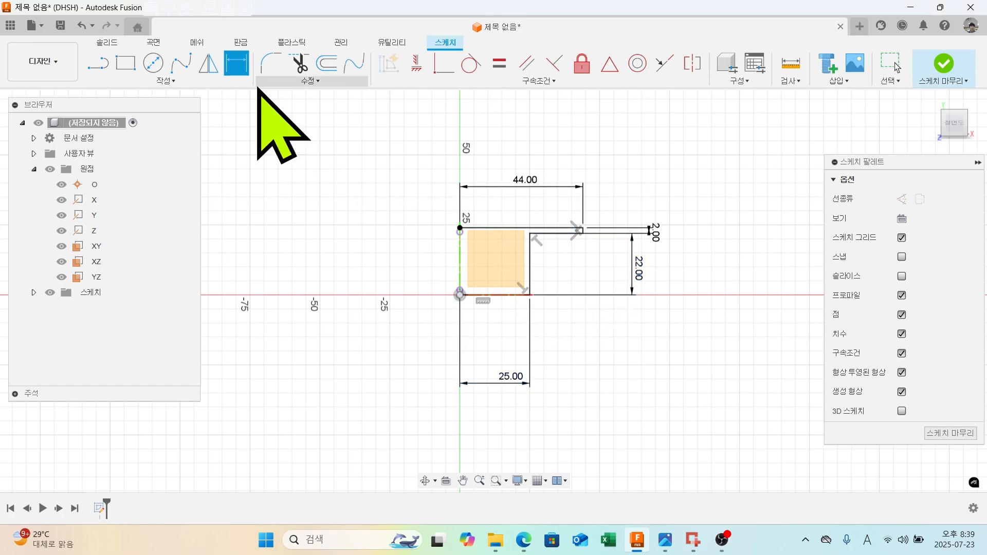
Mirror the five dimensioned profile lines about the vertical centre line on the Y axis.
{"action": "left_click", "coordinate": [208, 63]}
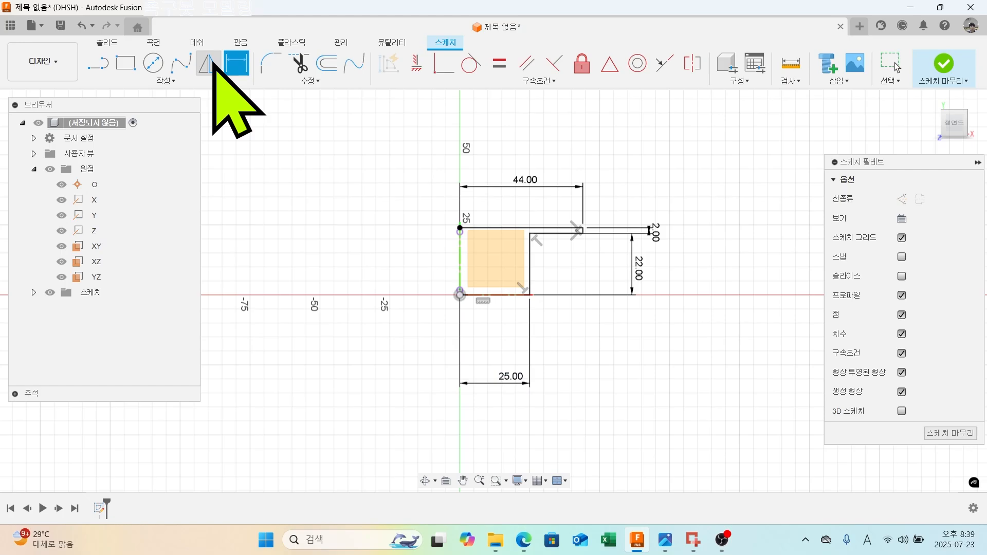
{"action": "left_click", "coordinate": [496, 228]}
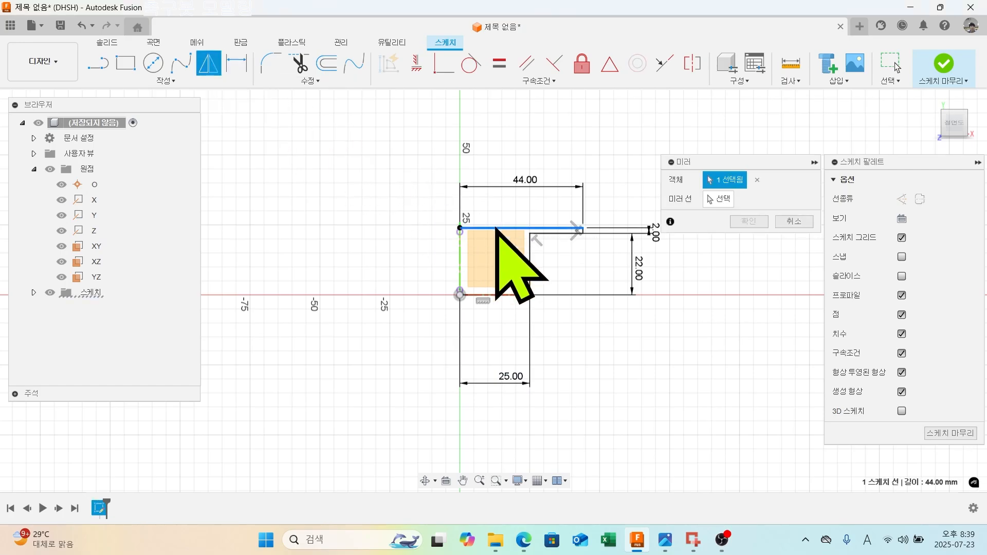
{"action": "scroll", "coordinate": [574, 234], "scroll_direction": "up", "scroll_amount": 4}
{"action": "scroll", "coordinate": [591, 227], "scroll_direction": "up", "scroll_amount": 2}
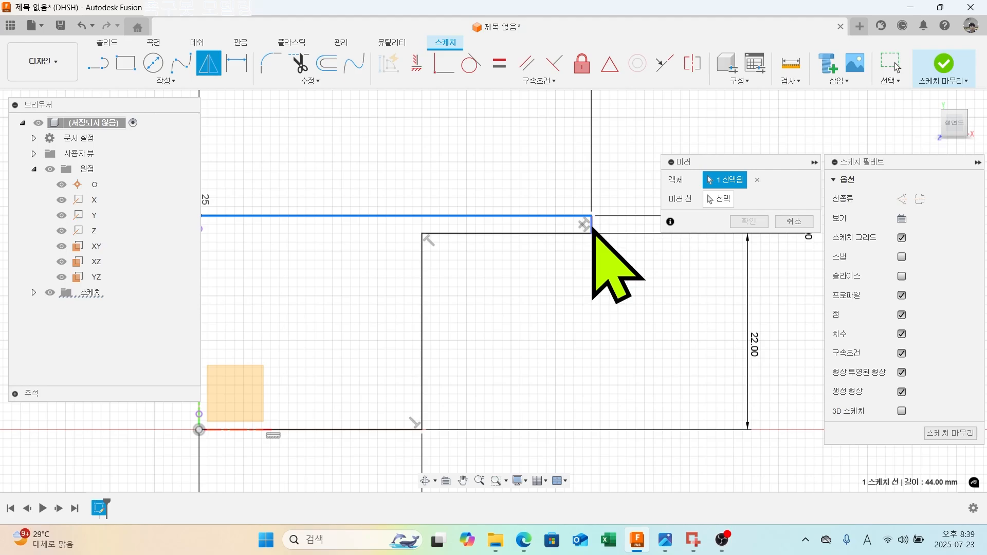
{"action": "left_click", "coordinate": [523, 234]}
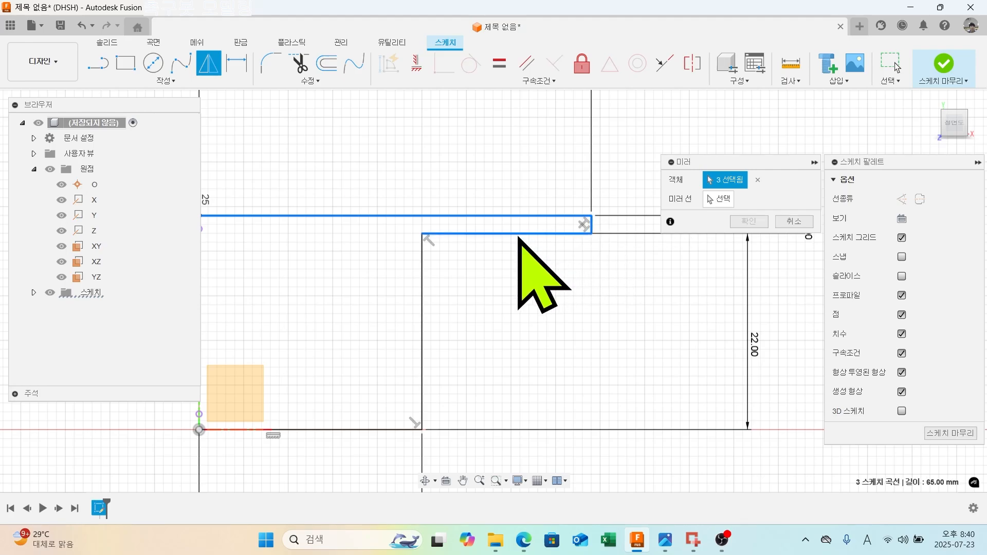
{"action": "left_click", "coordinate": [423, 303]}
{"action": "left_click", "coordinate": [378, 429]}
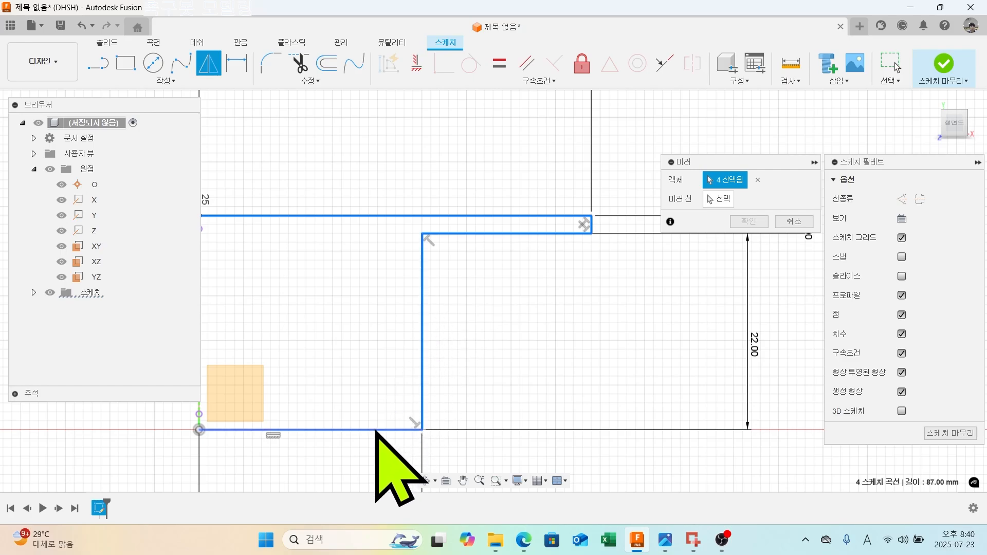
{"action": "scroll", "coordinate": [413, 373], "scroll_direction": "down", "scroll_amount": 3}
{"action": "middle_click_drag", "start_coordinate": [479, 350], "coordinate": [532, 271]}
{"action": "scroll", "coordinate": [533, 272], "scroll_direction": "down", "scroll_amount": 2}
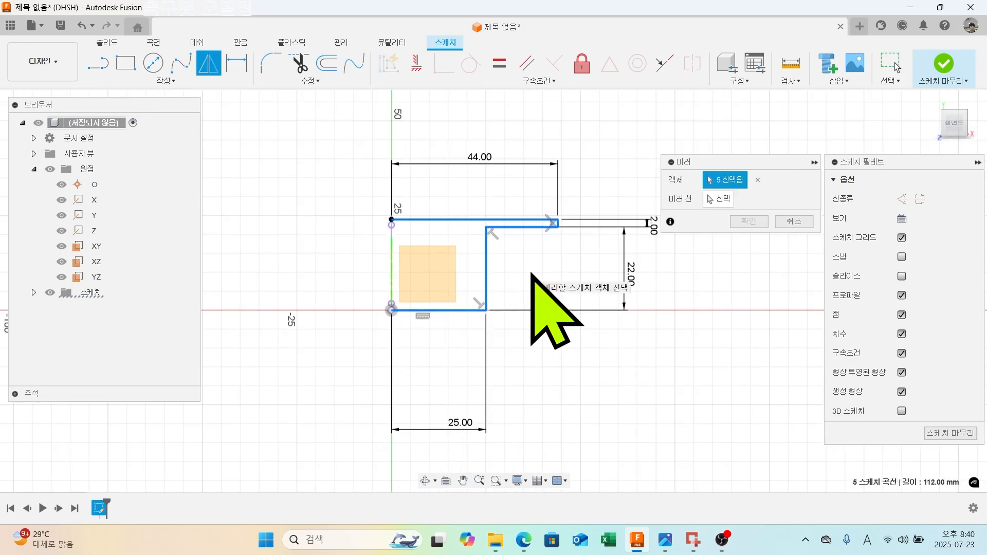
{"action": "left_click", "coordinate": [723, 199]}
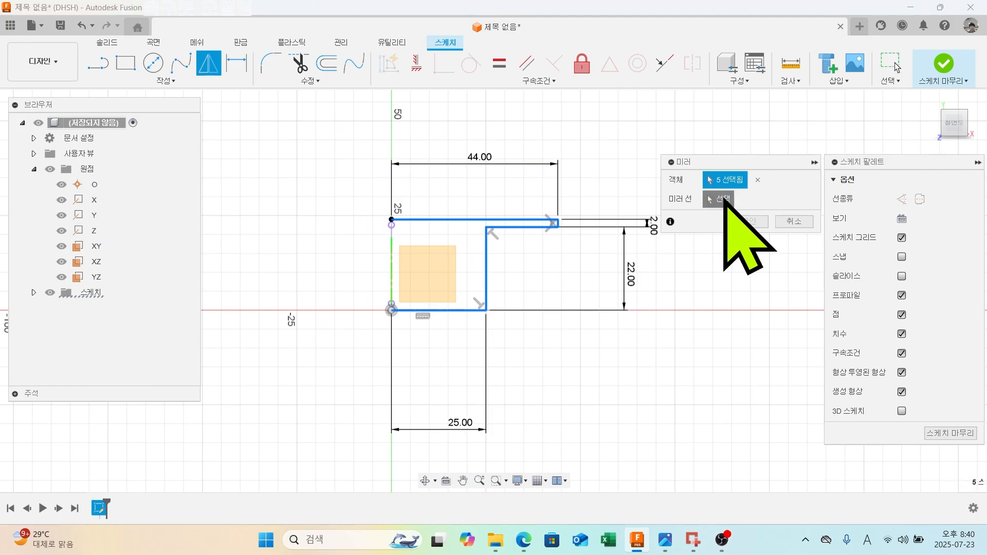
{"action": "left_click", "coordinate": [392, 268]}
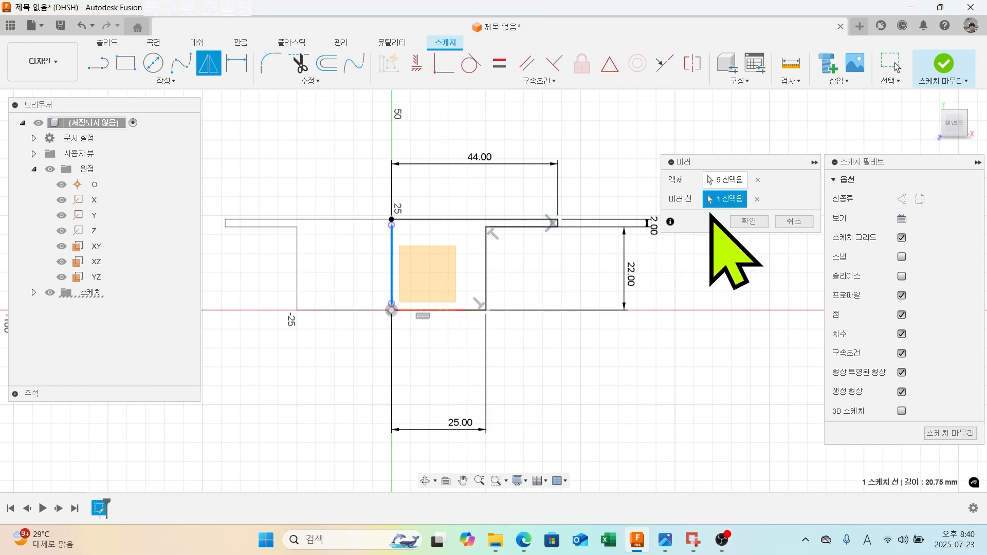
{"action": "left_click", "coordinate": [748, 222]}
Draw a circle about 16 mm in diameter at the vertical centre line's midpoint and dimension its diameter to 18 mm.
{"action": "scroll", "coordinate": [555, 281], "scroll_direction": "down", "scroll_amount": 3}
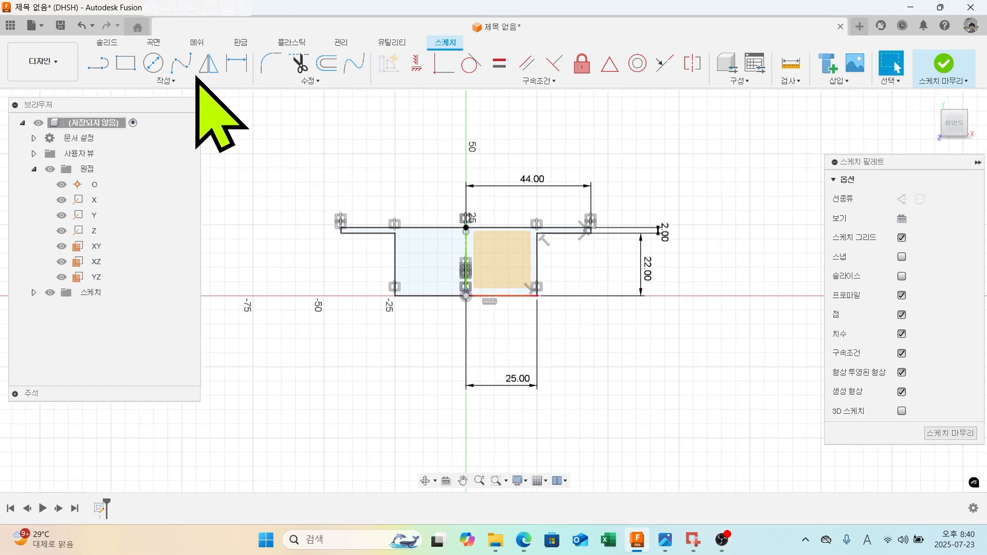
{"action": "left_click", "coordinate": [153, 63]}
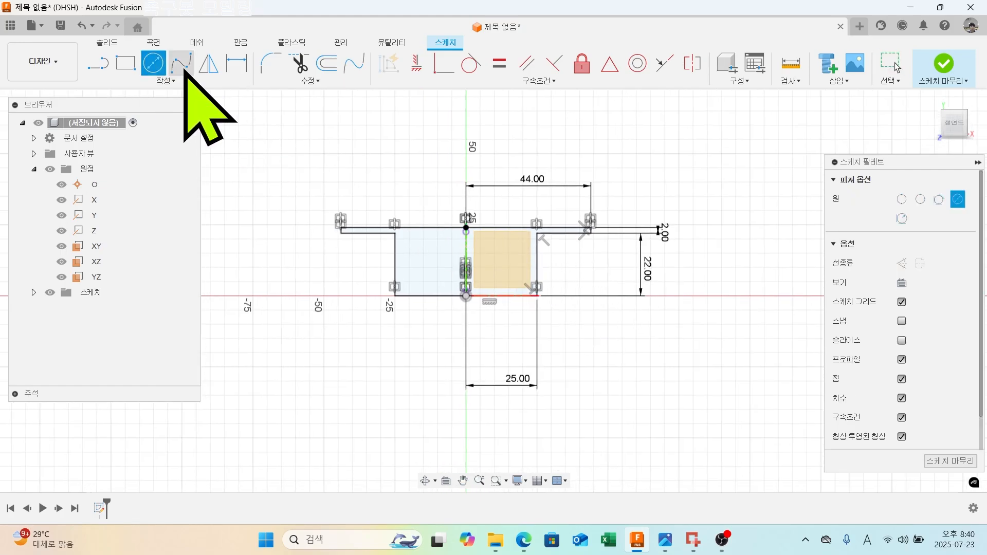
{"action": "left_click", "coordinate": [466, 261]}
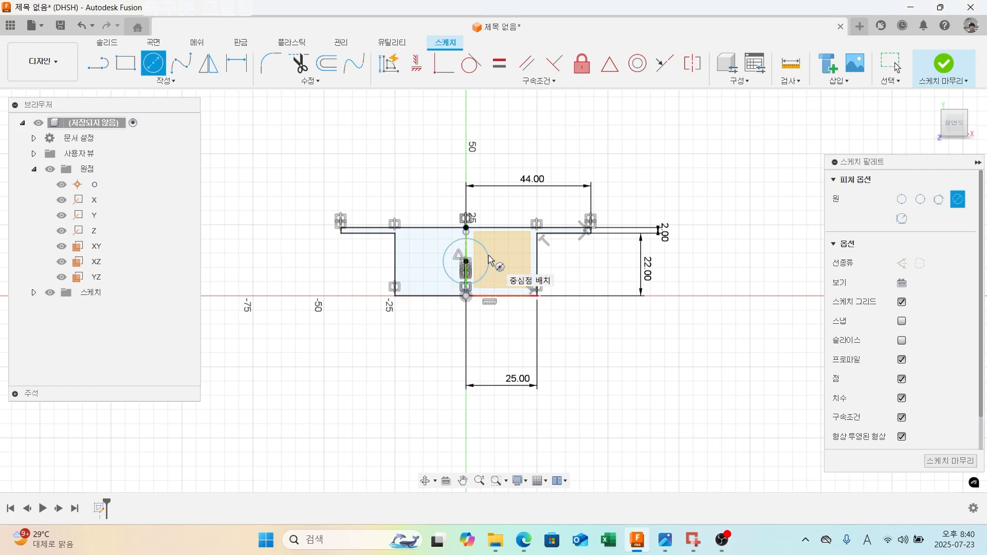
{"action": "left_click", "coordinate": [236, 63]}
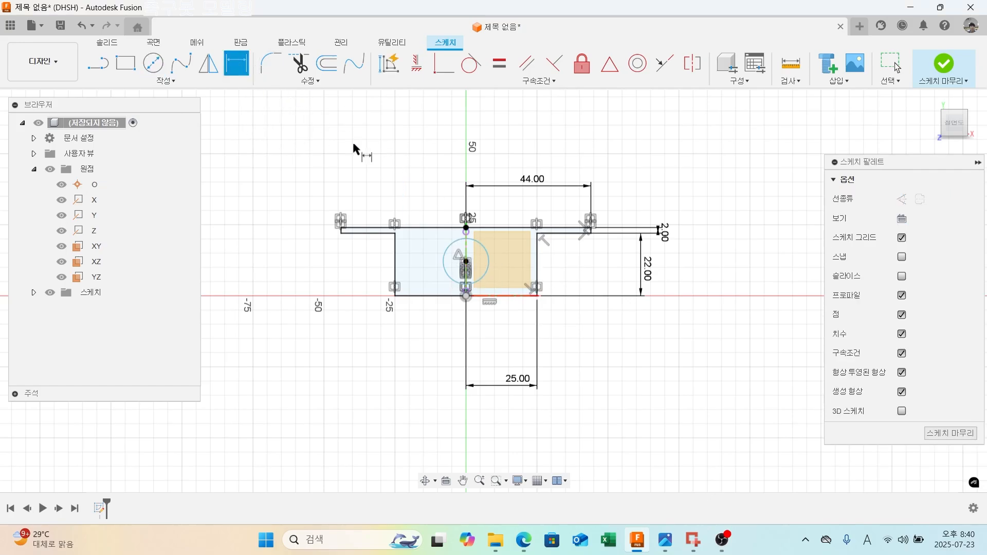
{"action": "left_click", "coordinate": [485, 251]}
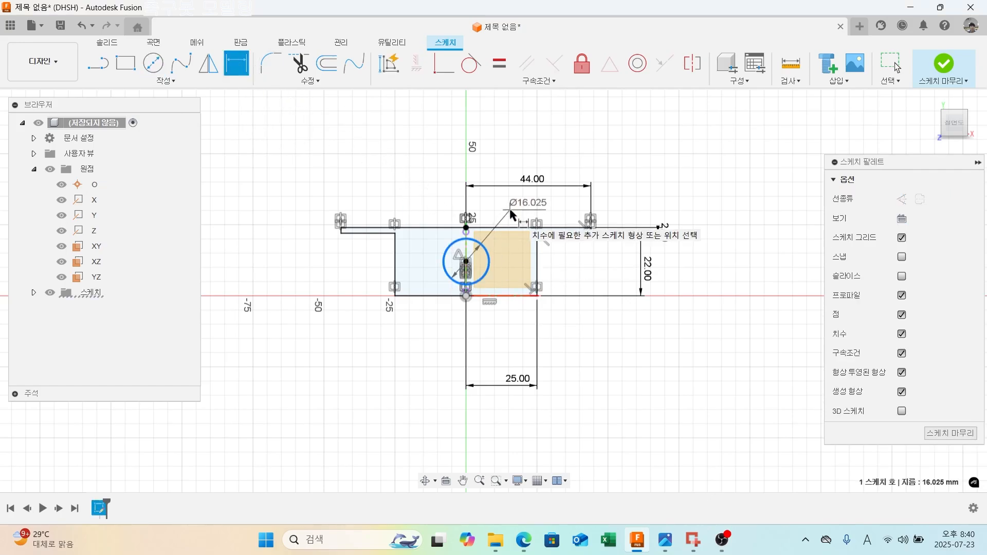
{"action": "left_click", "coordinate": [391, 172]}
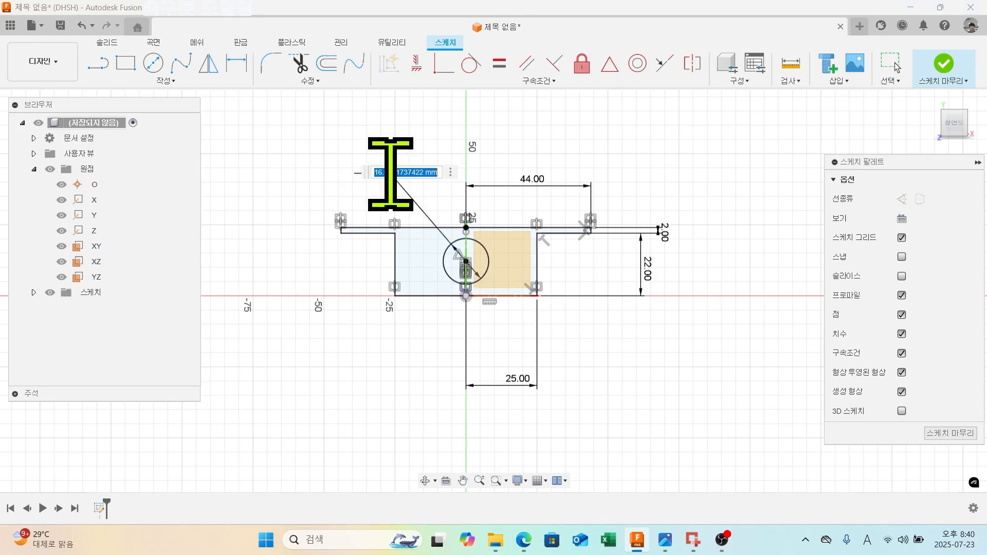
{"action": "key", "text": "Return"}
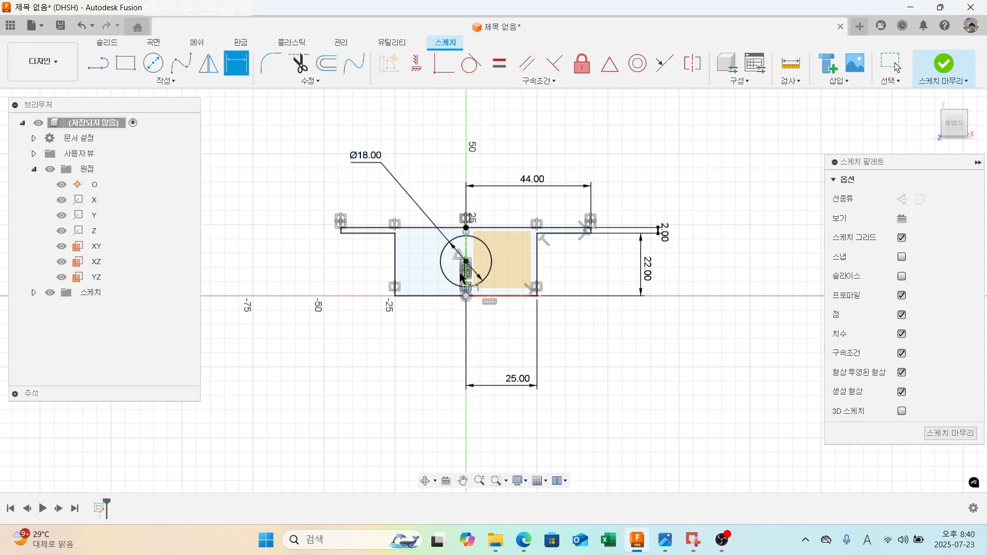
{"action": "scroll", "coordinate": [504, 304], "scroll_direction": "up", "scroll_amount": 5}
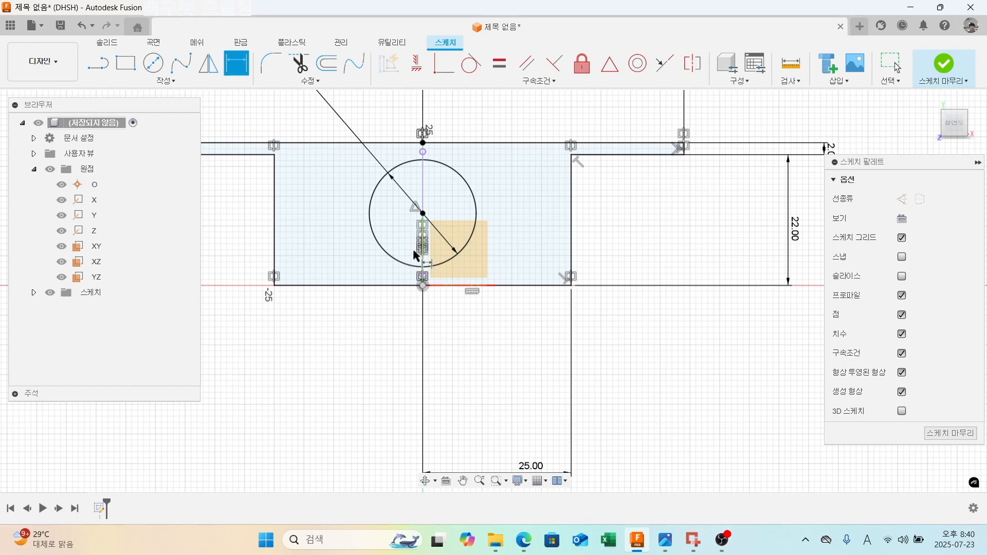
{"action": "left_click", "coordinate": [440, 237]}
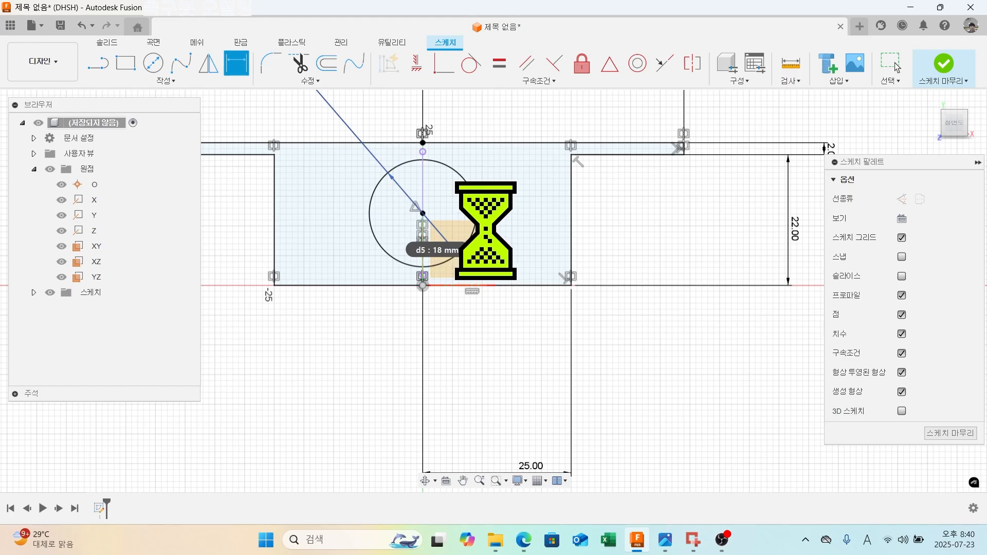
Undo the circle at the centre line's midpoint and its diameter dimension.
{"action": "key", "text": "ctrl+z"}
{"action": "key", "text": "ctrl+z"}
{"action": "key", "text": "ctrl+z"}
{"action": "key", "text": "ctrl+z"}
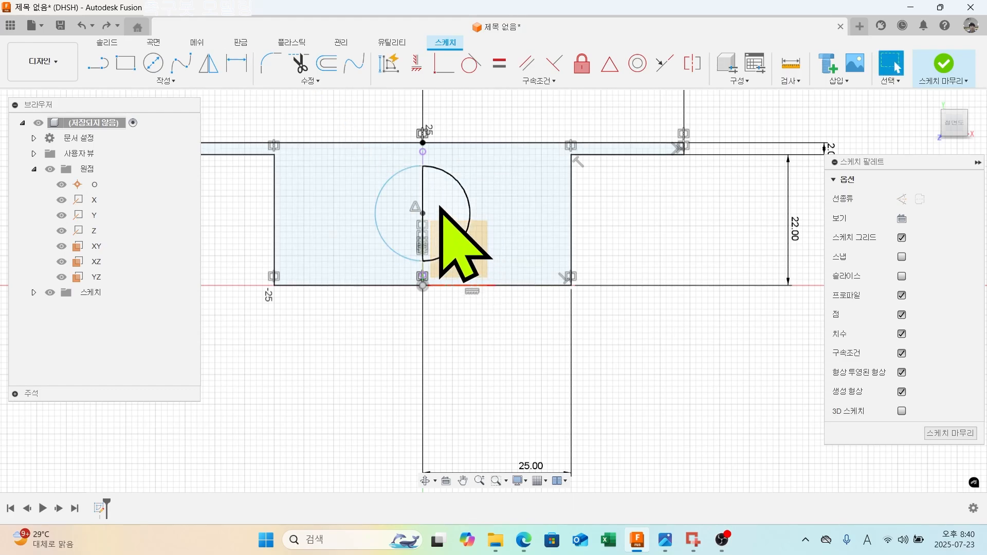
Draw a circle about 26 mm in diameter centred on the vertical centre line, and set its diameter dimension to 18 mm.
{"action": "left_click", "coordinate": [146, 70]}
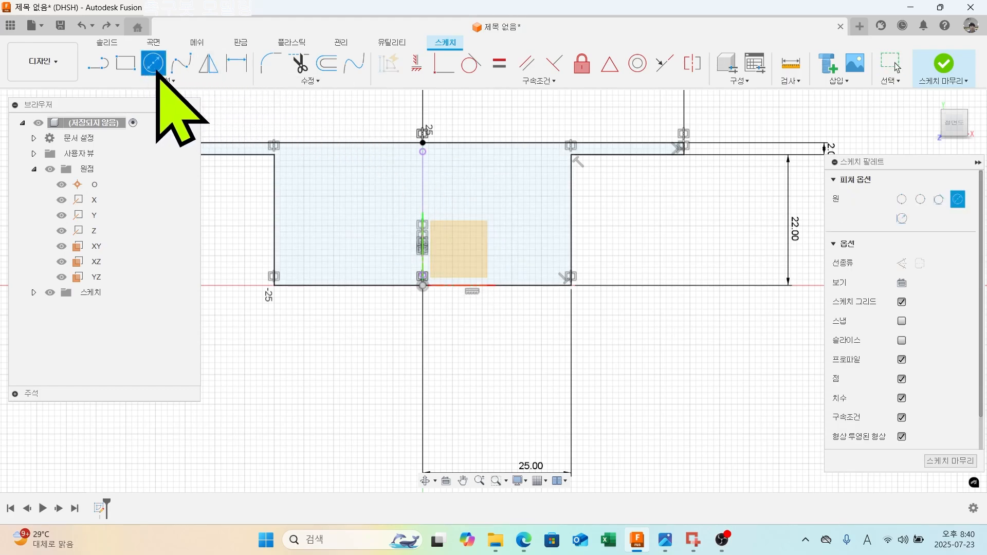
{"action": "left_click", "coordinate": [422, 233]}
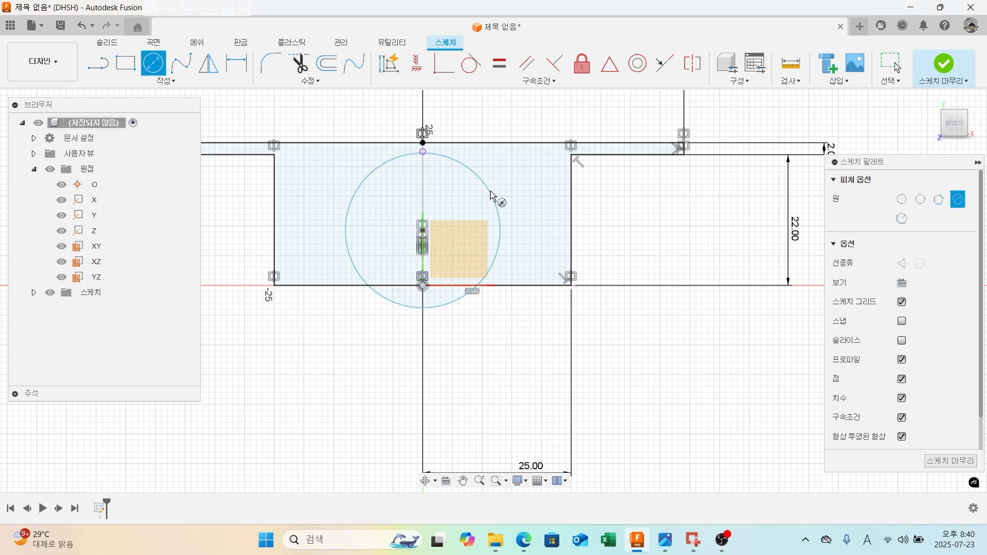
{"action": "key", "text": "d"}
{"action": "left_click", "coordinate": [478, 175]}
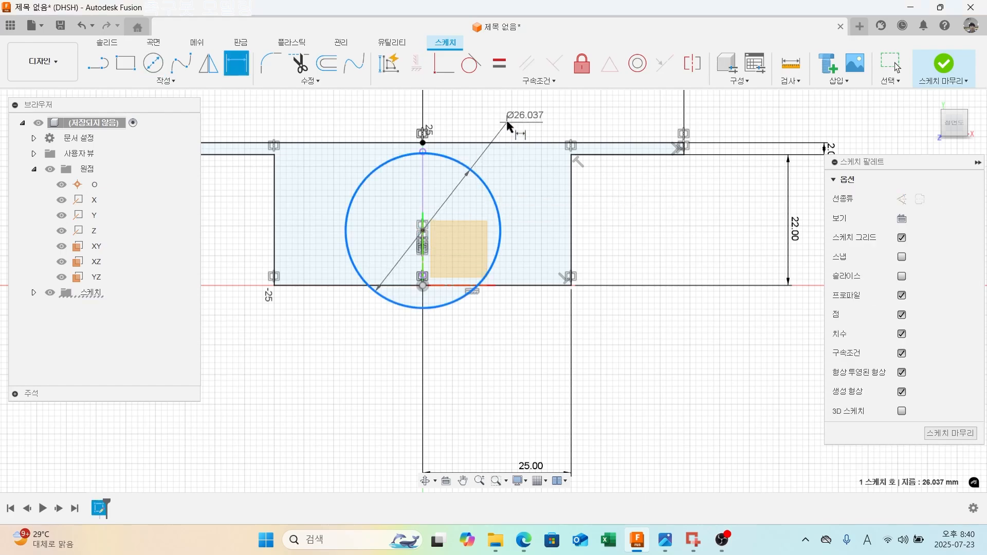
{"action": "left_click", "coordinate": [508, 120]}
{"action": "type", "text": "18"}
{"action": "key", "text": "Return"}
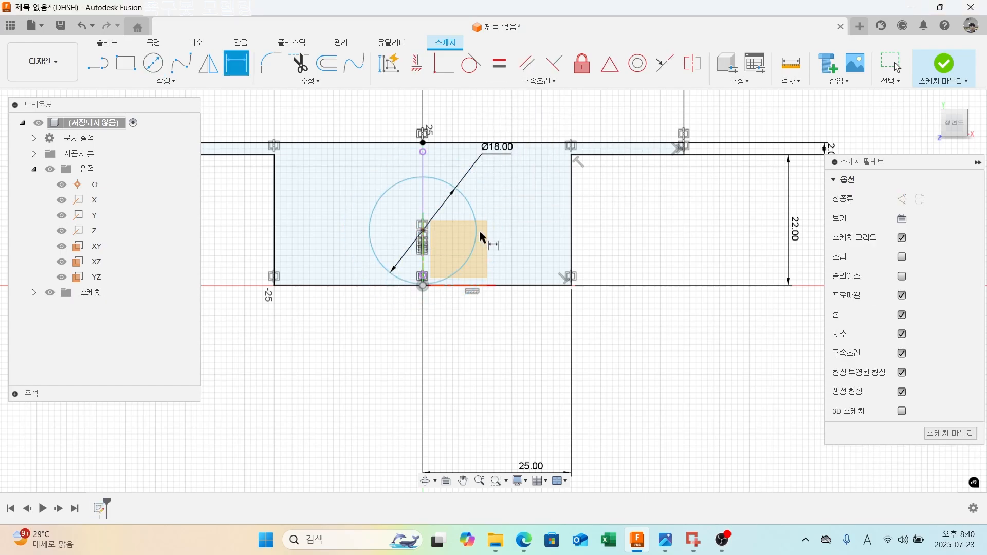
{"action": "scroll", "coordinate": [452, 293], "scroll_direction": "up", "scroll_amount": 8}
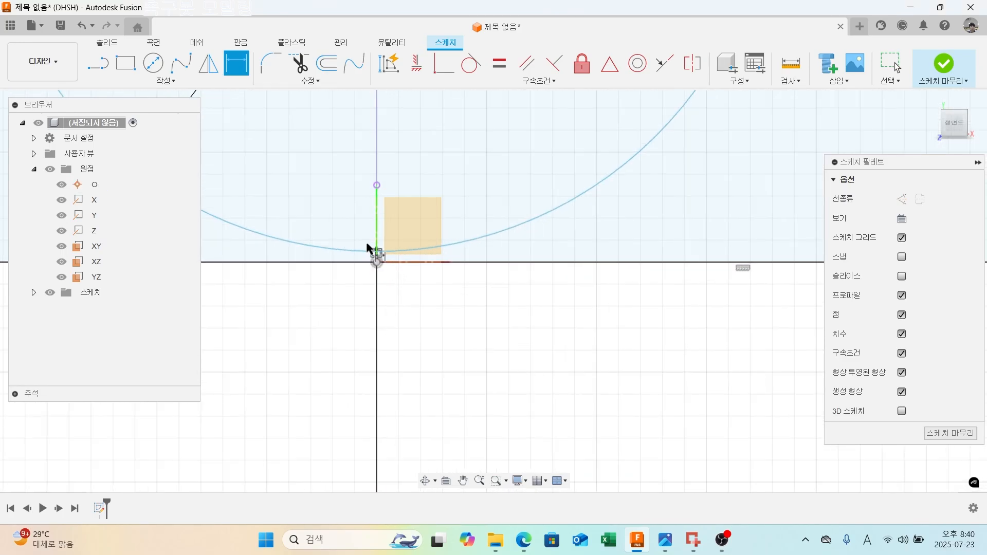
{"action": "scroll", "coordinate": [376, 268], "scroll_direction": "down", "scroll_amount": 4}
{"action": "scroll", "coordinate": [380, 275], "scroll_direction": "down", "scroll_amount": 4}
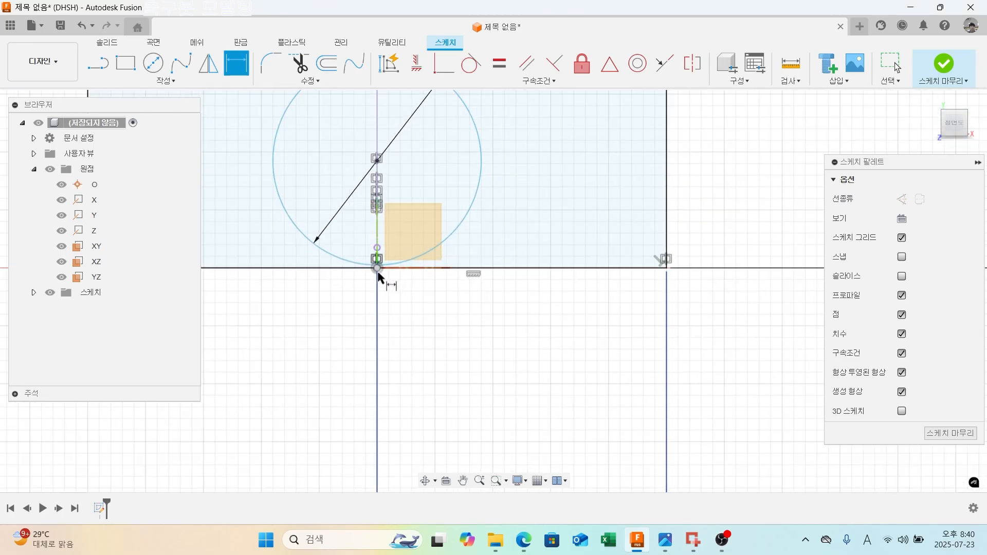
{"action": "scroll", "coordinate": [384, 288], "scroll_direction": "up", "scroll_amount": 2}
{"action": "scroll", "coordinate": [382, 297], "scroll_direction": "up", "scroll_amount": 3}
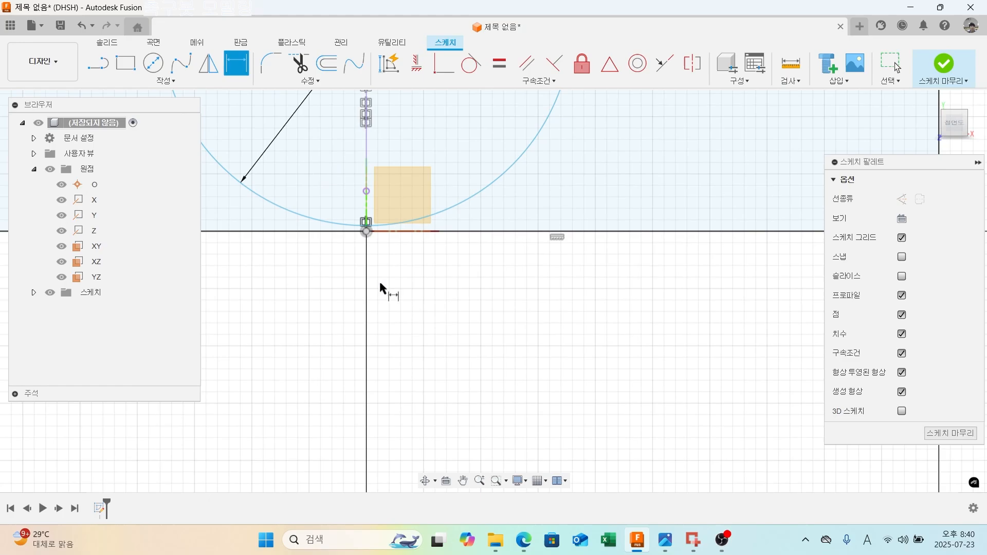
{"action": "left_click", "coordinate": [126, 81]}
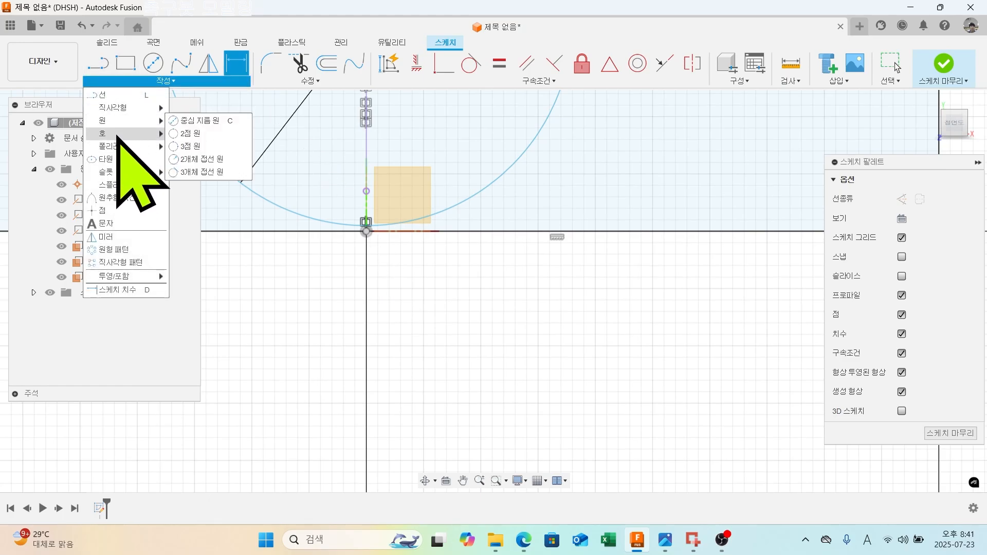
{"action": "left_click", "coordinate": [122, 210]}
{"action": "scroll", "coordinate": [349, 226], "scroll_direction": "up", "scroll_amount": 4}
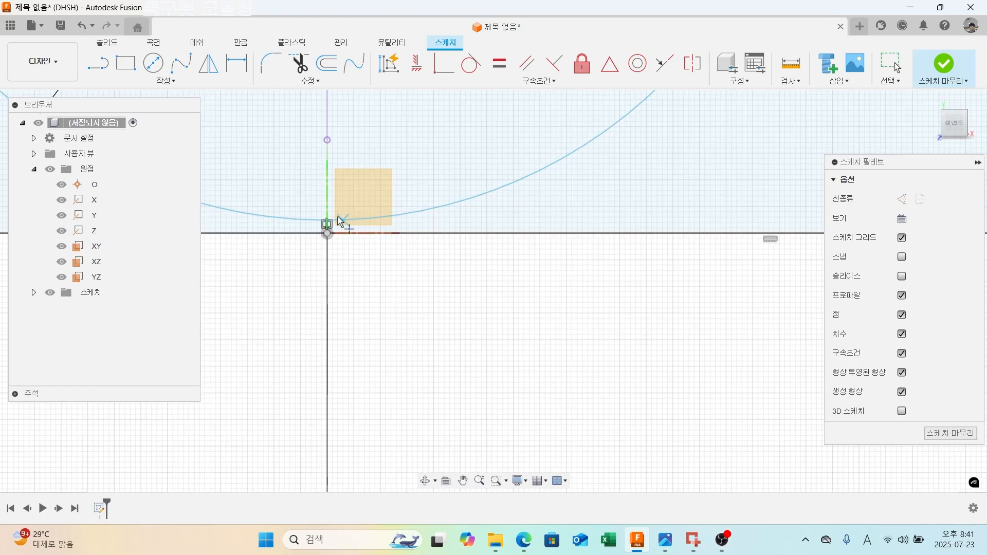
{"action": "scroll", "coordinate": [324, 231], "scroll_direction": "down", "scroll_amount": 3}
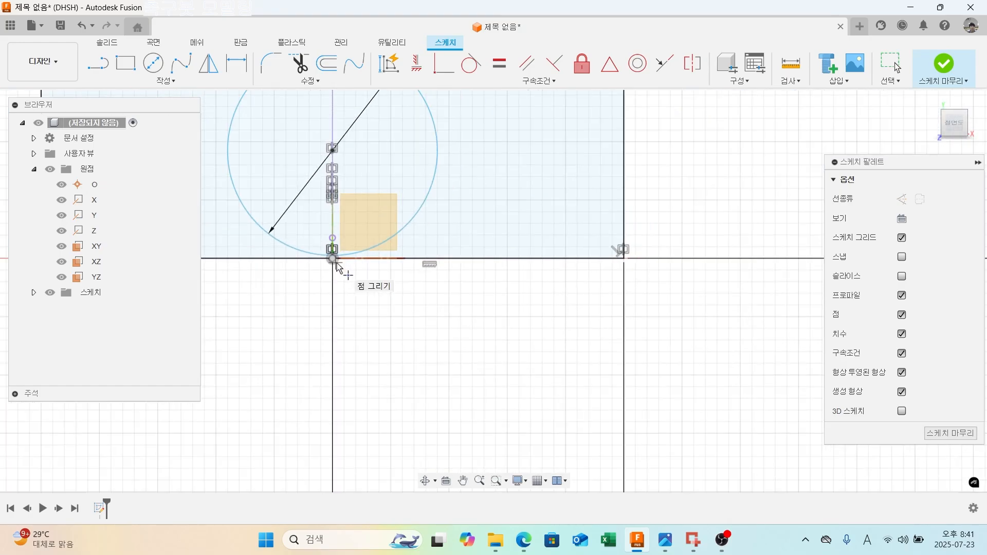
{"action": "scroll", "coordinate": [340, 276], "scroll_direction": "down", "scroll_amount": 1}
Draw a horizontal line about 25 mm long from the circle's lowest point to the profile's right vertical edge.
{"action": "left_click", "coordinate": [97, 64]}
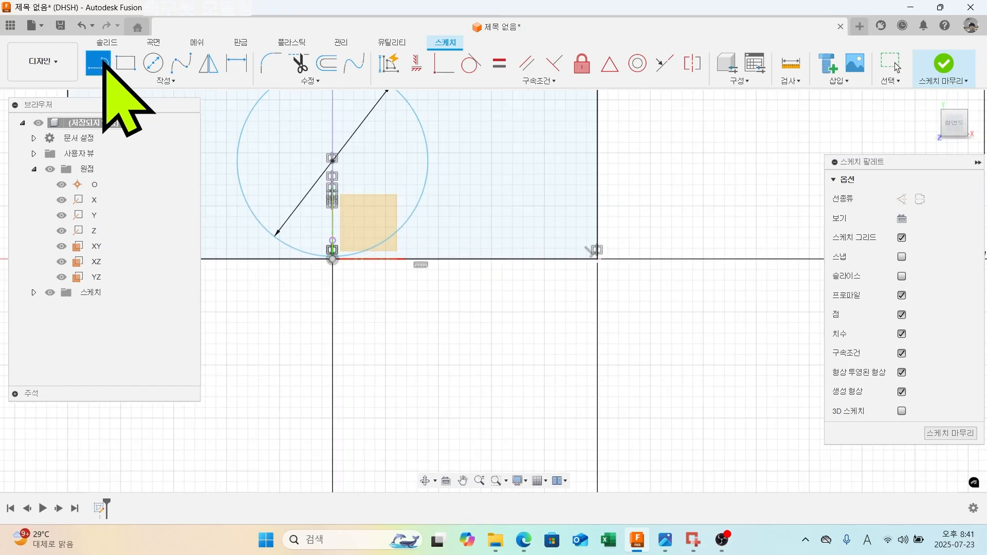
{"action": "scroll", "coordinate": [335, 260], "scroll_direction": "up", "scroll_amount": 2}
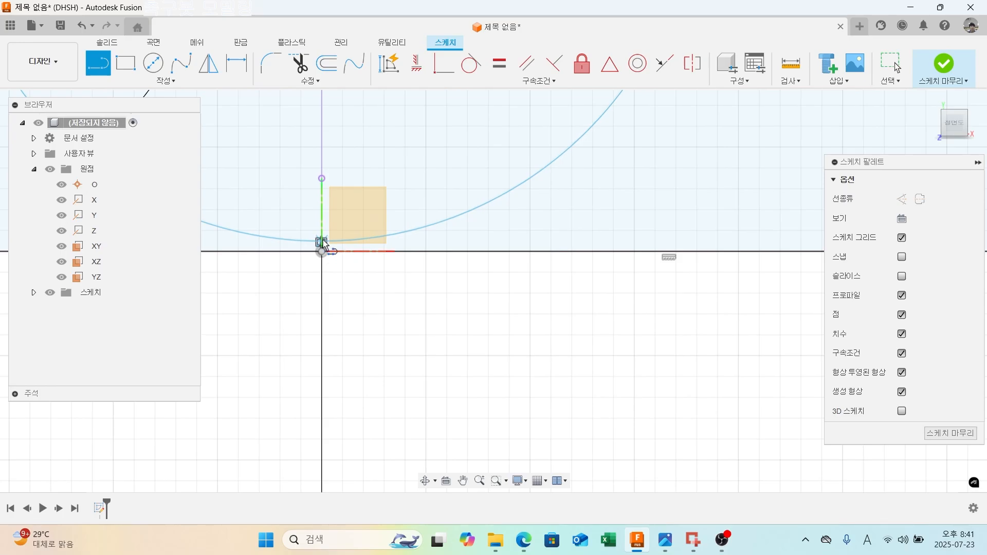
{"action": "left_click", "coordinate": [323, 241]}
{"action": "scroll", "coordinate": [641, 239], "scroll_direction": "down", "scroll_amount": 3}
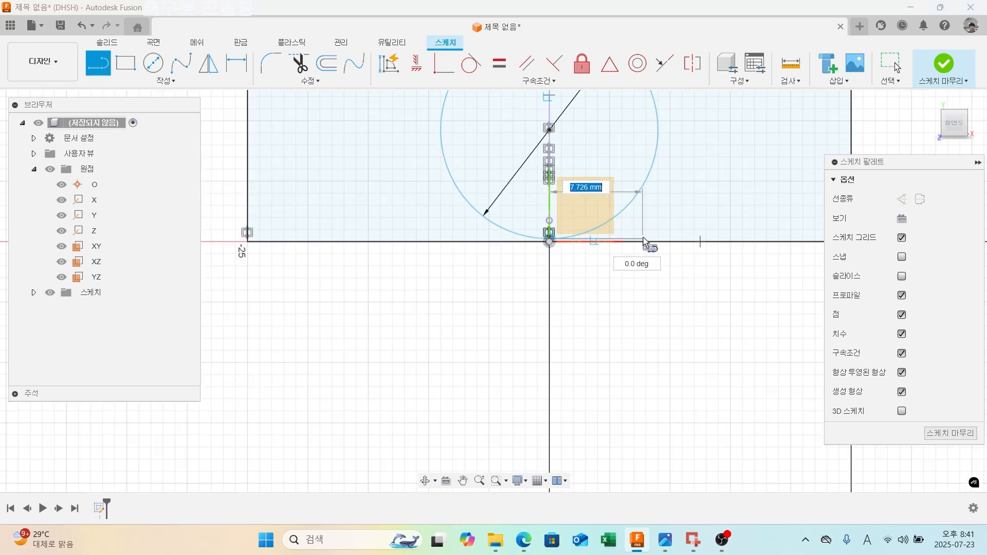
{"action": "scroll", "coordinate": [644, 241], "scroll_direction": "down", "scroll_amount": 5}
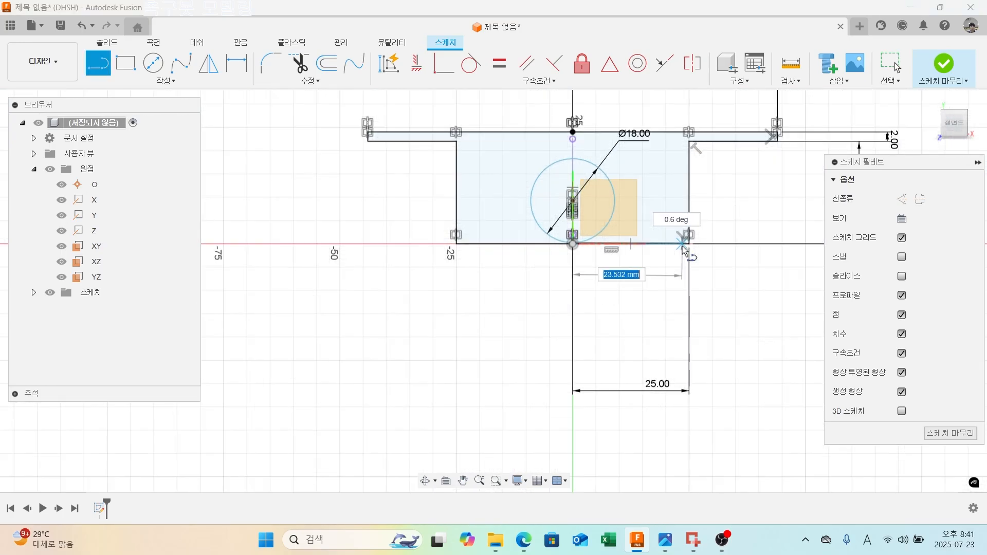
{"action": "scroll", "coordinate": [686, 248], "scroll_direction": "up", "scroll_amount": 5}
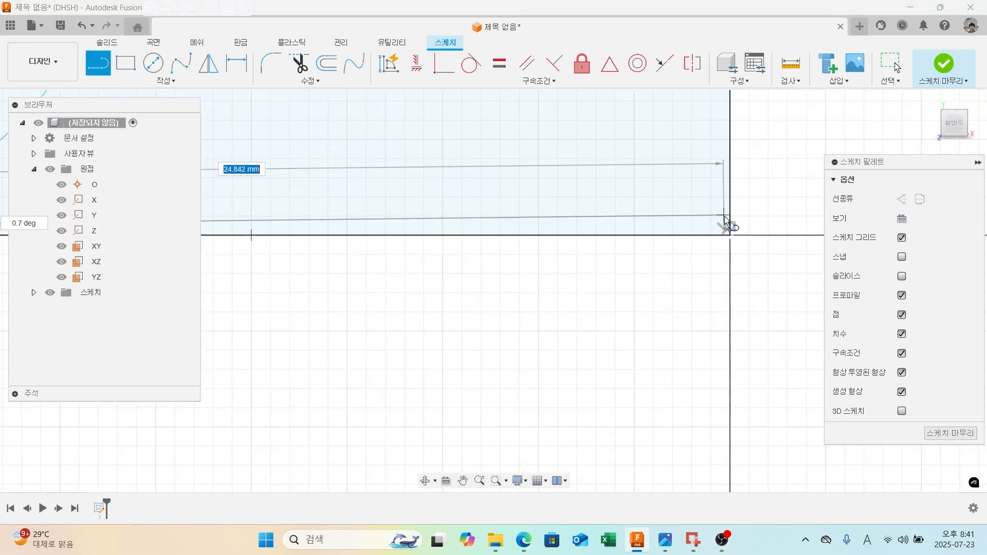
{"action": "left_click", "coordinate": [729, 231]}
{"action": "scroll", "coordinate": [638, 282], "scroll_direction": "down", "scroll_amount": 5}
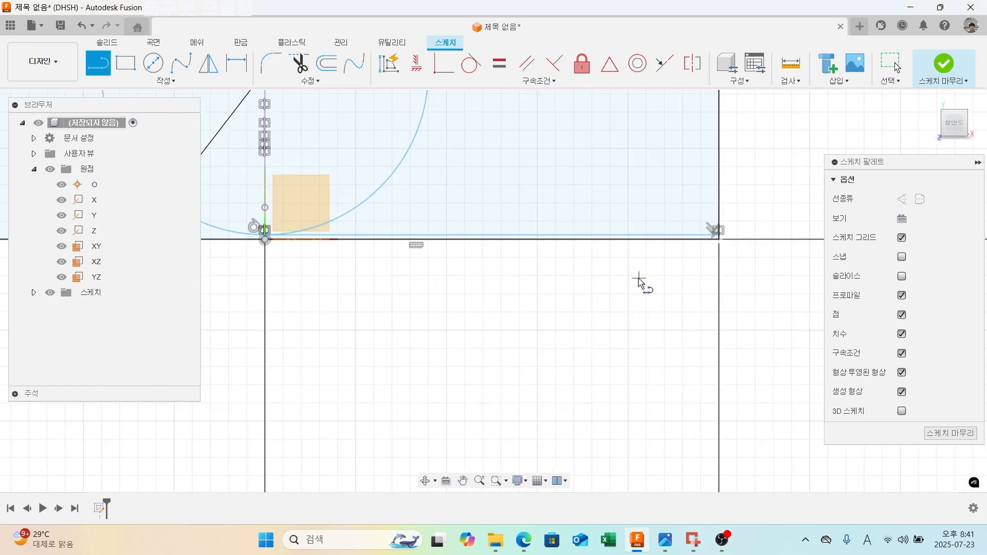
Dimension the distance between the new horizontal line and the profile's bottom edge to 1.5 mm.
{"action": "left_click", "coordinate": [237, 65]}
{"action": "scroll", "coordinate": [557, 246], "scroll_direction": "up", "scroll_amount": 2}
{"action": "scroll", "coordinate": [558, 245], "scroll_direction": "up", "scroll_amount": 3}
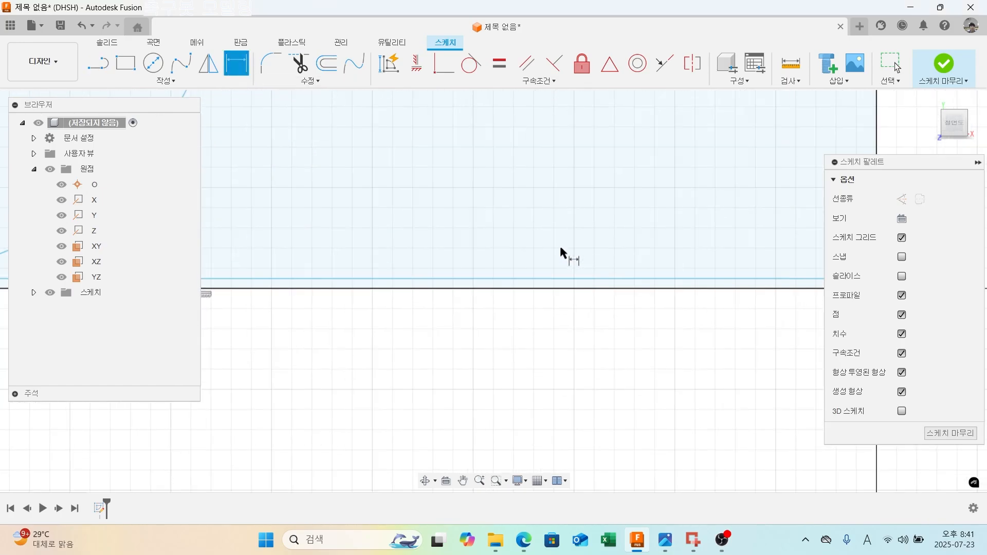
{"action": "left_click", "coordinate": [574, 281]}
{"action": "scroll", "coordinate": [591, 296], "scroll_direction": "down", "scroll_amount": 4}
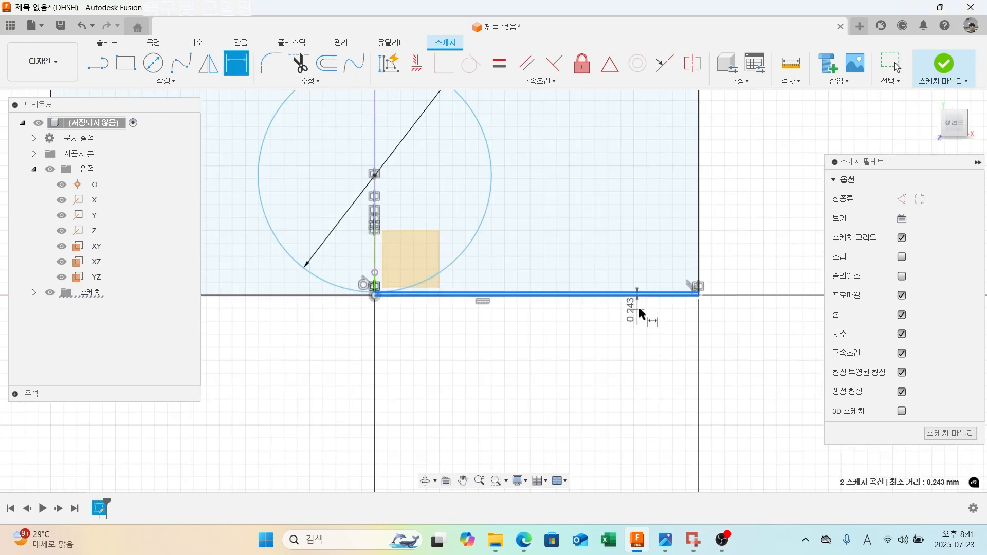
{"action": "left_click", "coordinate": [766, 304]}
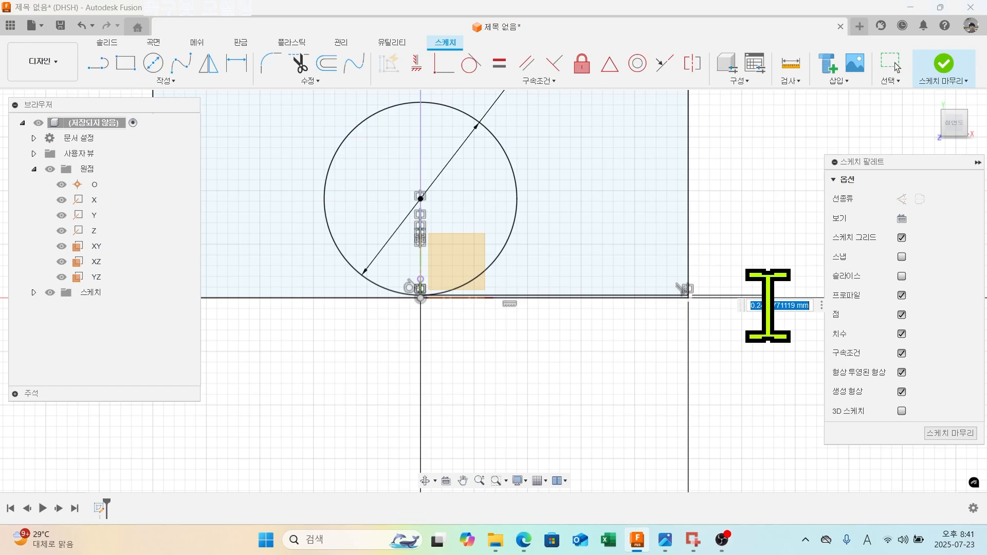
{"action": "type", "text": "1.5"}
{"action": "key", "text": "Return"}
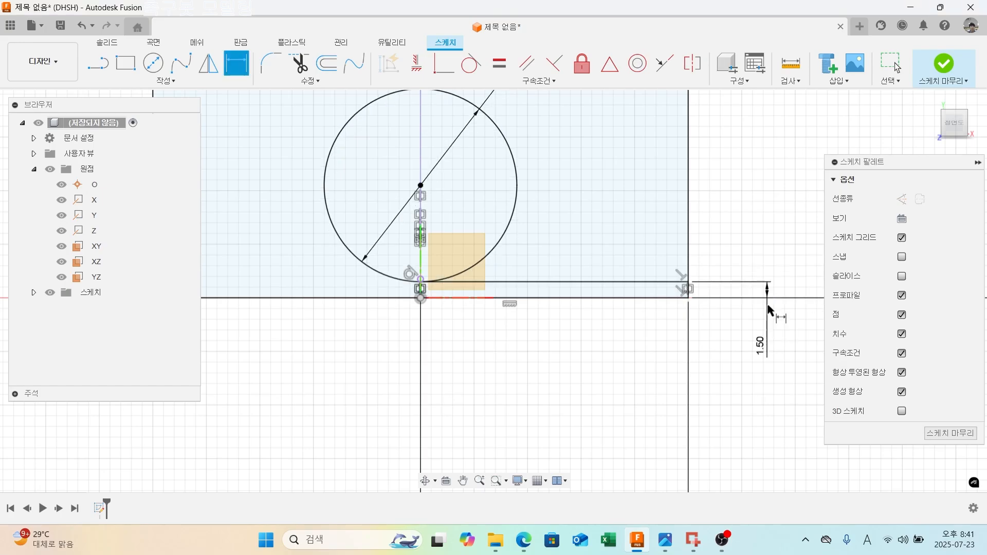
Reposition the 25, 22 and 44 mm dimensions closer to the profile and finish the sketch.
{"action": "scroll", "coordinate": [724, 336], "scroll_direction": "down", "scroll_amount": 1}
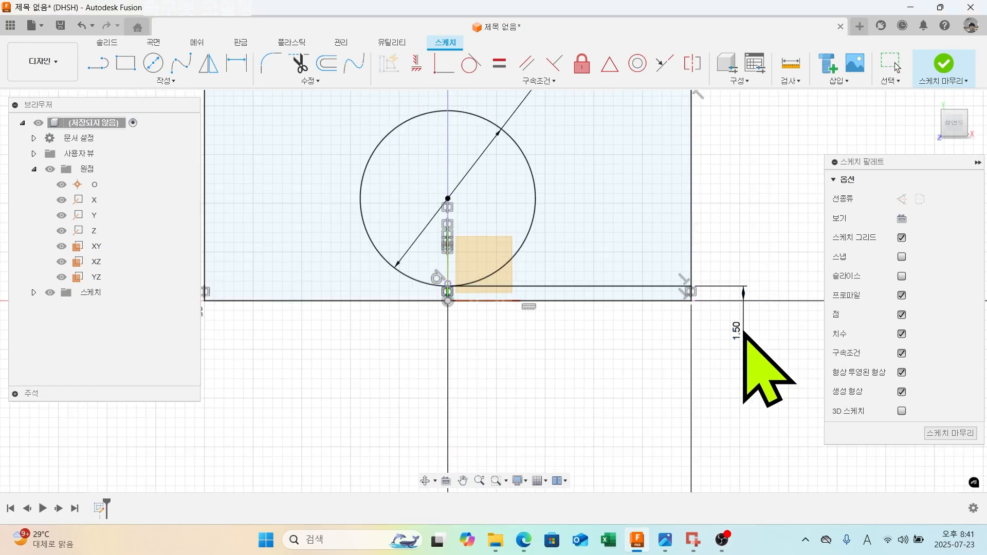
{"action": "scroll", "coordinate": [668, 336], "scroll_direction": "down", "scroll_amount": 2}
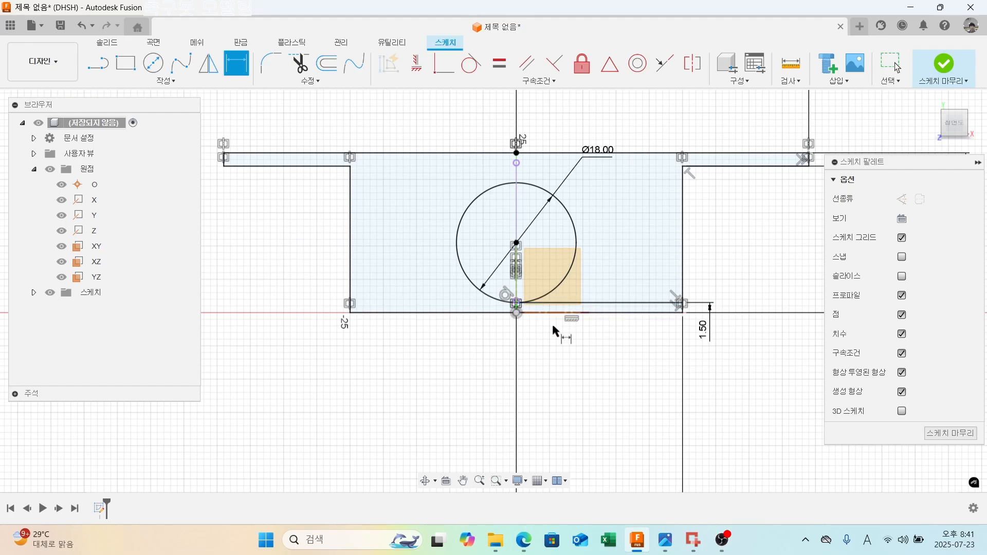
{"action": "scroll", "coordinate": [552, 335], "scroll_direction": "down", "scroll_amount": 2}
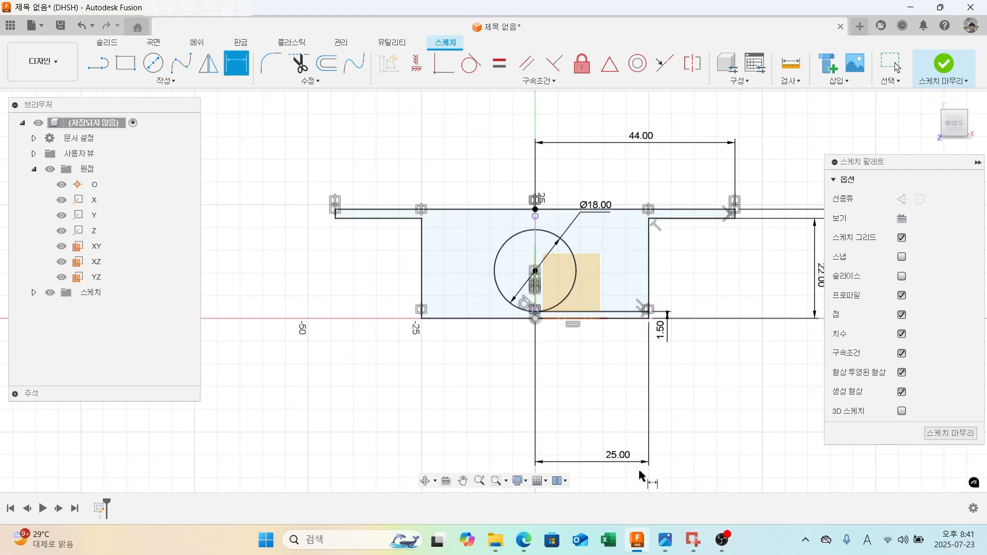
{"action": "key", "text": "Escape"}
{"action": "left_click_drag", "start_coordinate": [619, 452], "coordinate": [591, 356]}
{"action": "key", "text": "d"}
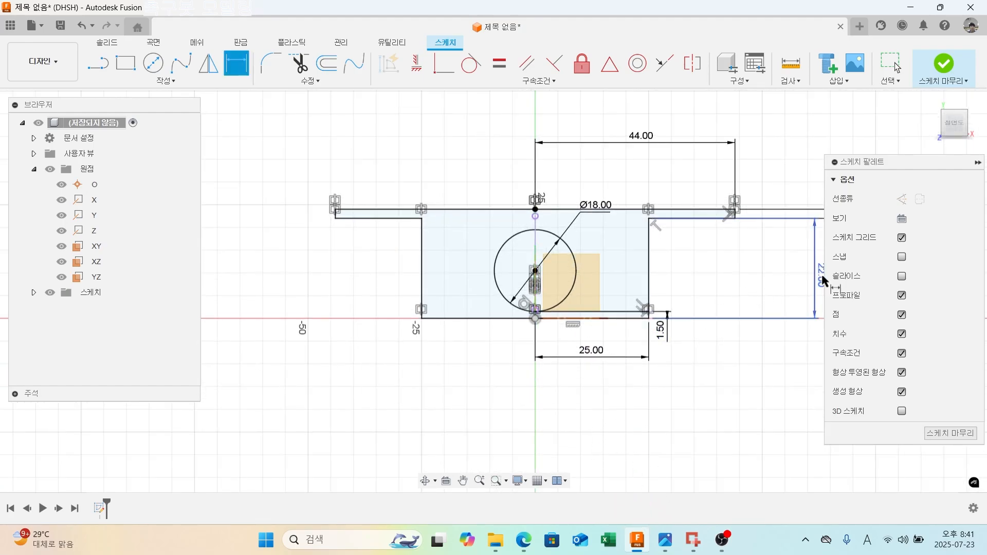
{"action": "mouse_move", "coordinate": [816, 280]}
{"action": "left_mouse_down"}
{"action": "mouse_move", "coordinate": [766, 264]}
{"action": "mouse_move", "coordinate": [762, 238]}
{"action": "mouse_move", "coordinate": [732, 226]}
{"action": "left_mouse_up"}
{"action": "scroll", "coordinate": [767, 264], "scroll_direction": "down", "scroll_amount": 2}
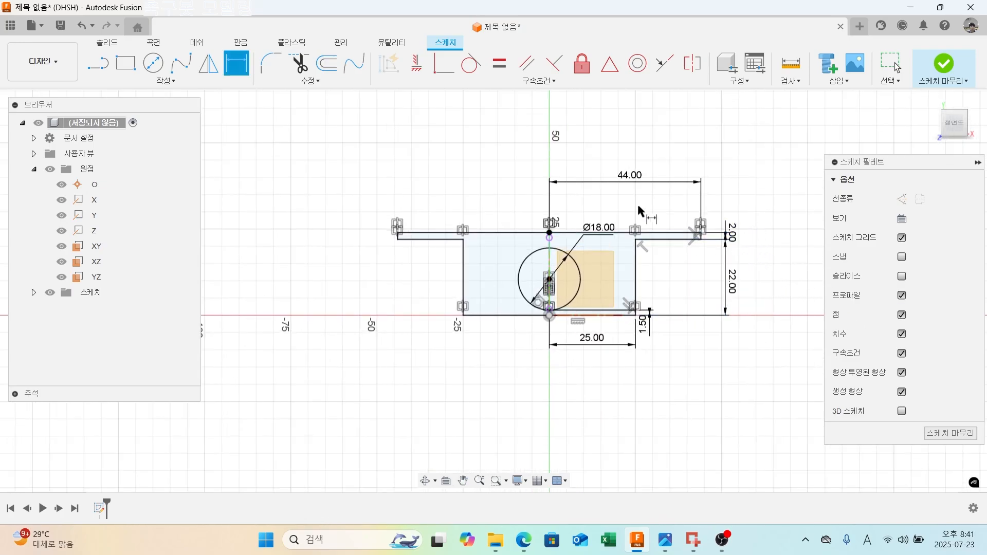
{"action": "left_click_drag", "start_coordinate": [634, 183], "coordinate": [633, 212]}
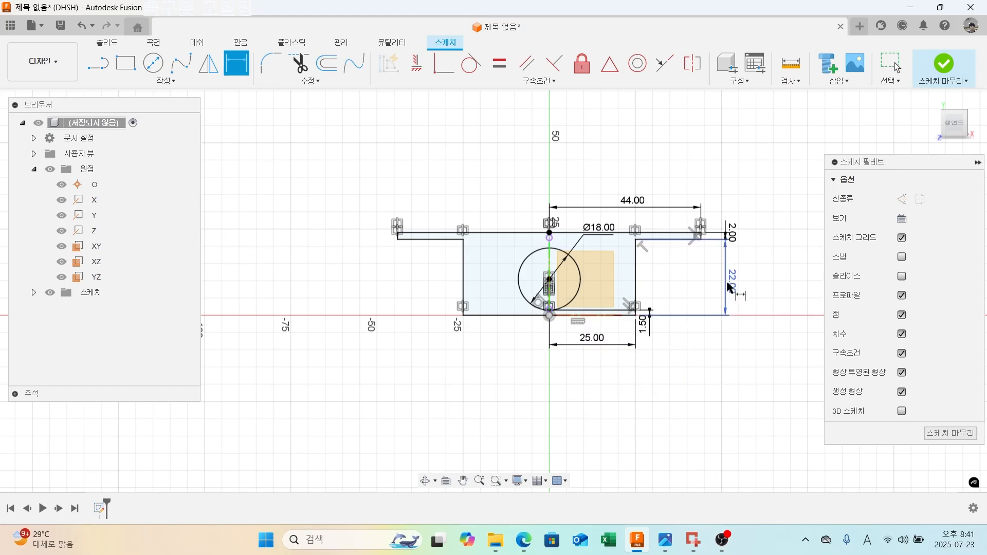
{"action": "left_click", "coordinate": [941, 66]}
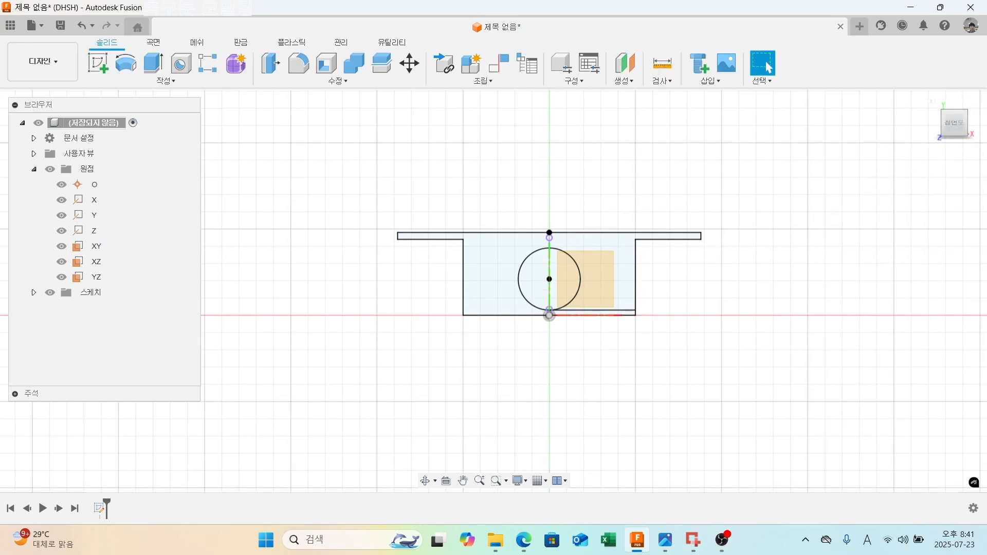
Extrude the stepped profile around the circular hole 70 mm in one direction as a new body.
{"action": "mouse_move", "coordinate": [929, 97]}
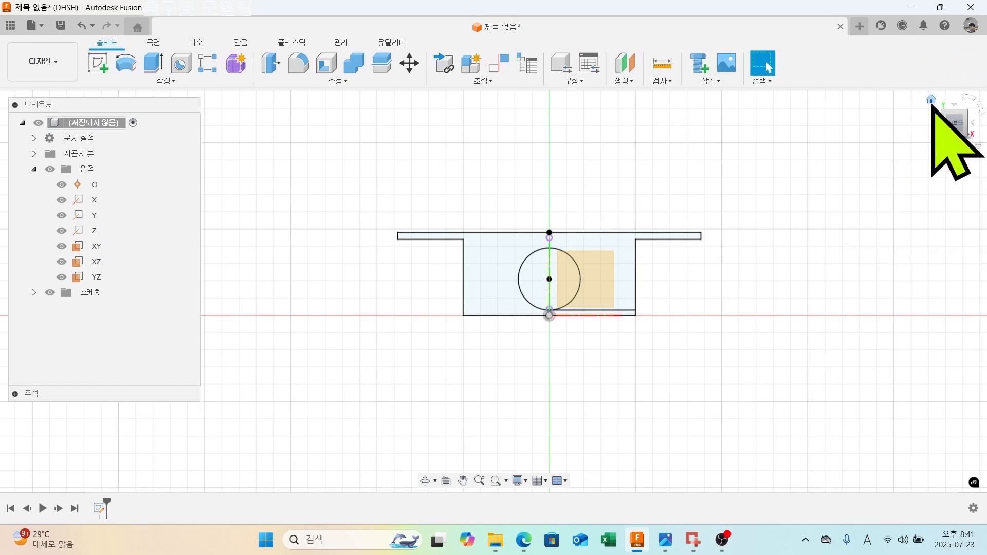
{"action": "left_click", "coordinate": [930, 99]}
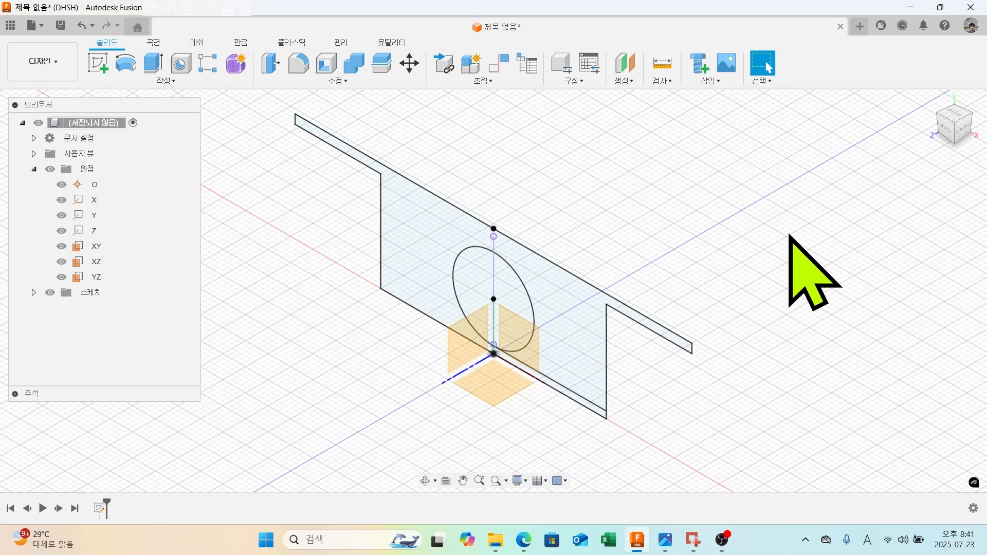
{"action": "left_click", "coordinate": [153, 63]}
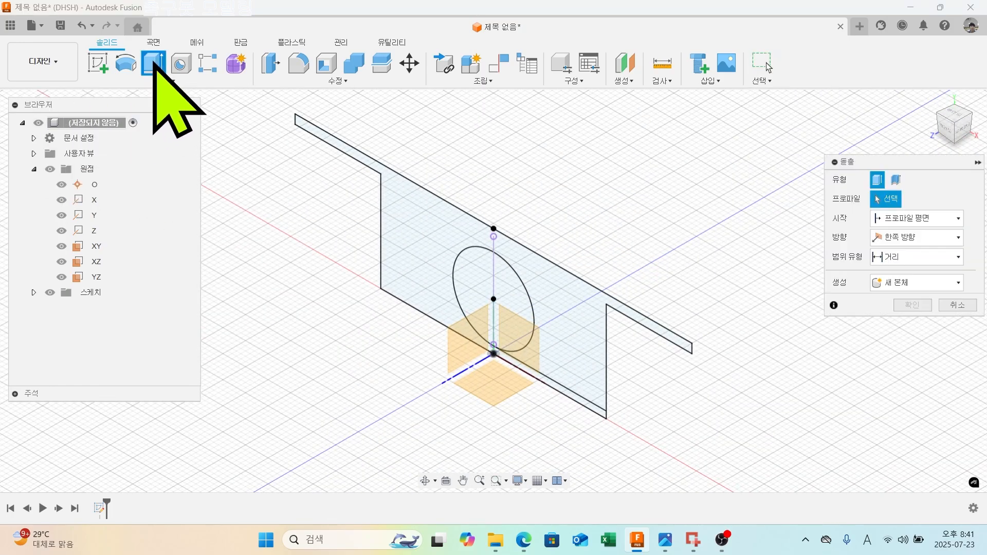
{"action": "left_click", "coordinate": [445, 235]}
{"action": "scroll", "coordinate": [498, 274], "scroll_direction": "down", "scroll_amount": 2}
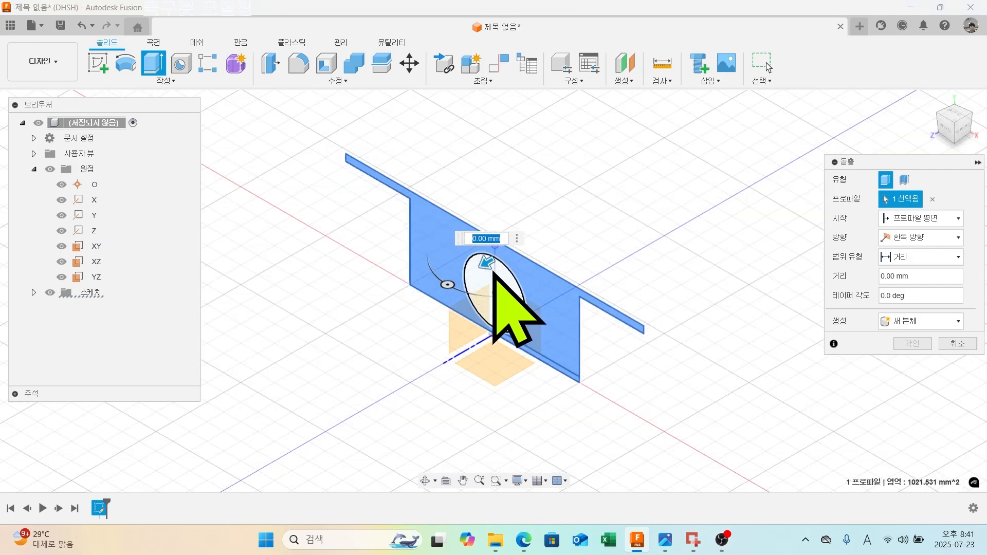
{"action": "left_click_drag", "start_coordinate": [493, 271], "coordinate": [281, 372]}
{"action": "middle_click_drag", "start_coordinate": [349, 363], "coordinate": [467, 250]}
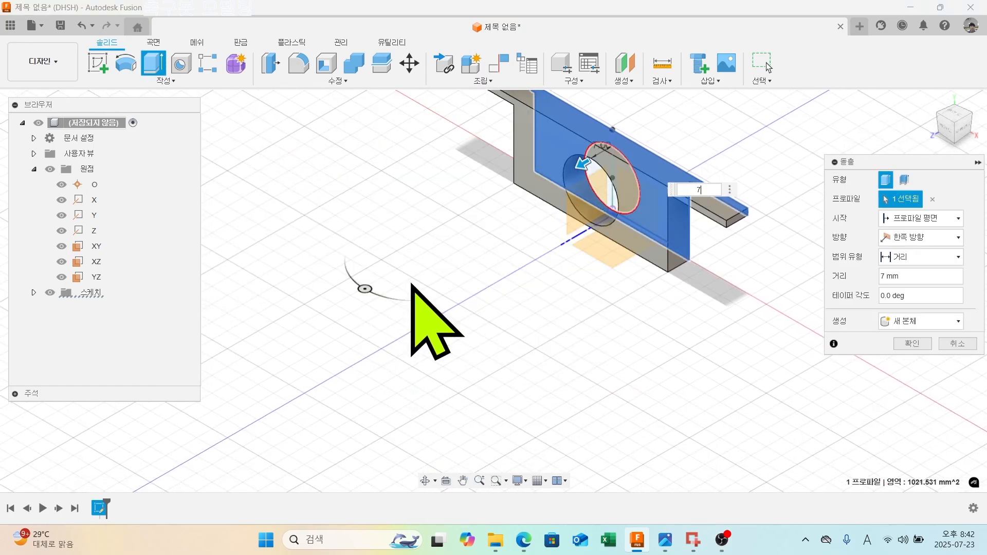
{"action": "scroll", "coordinate": [536, 361], "scroll_direction": "down", "scroll_amount": 1}
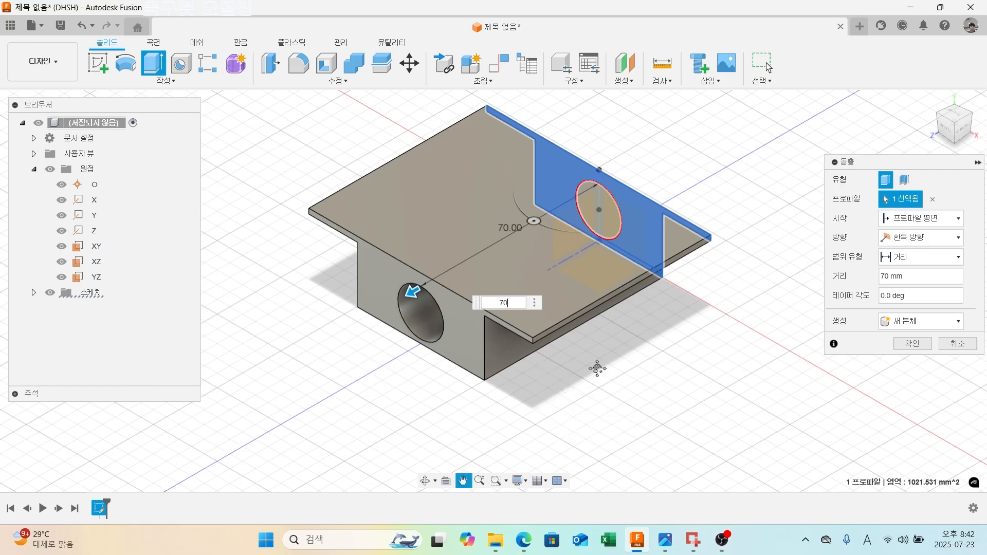
{"action": "middle_click_drag", "start_coordinate": [597, 368], "coordinate": [602, 391]}
{"action": "left_click", "coordinate": [911, 344]}
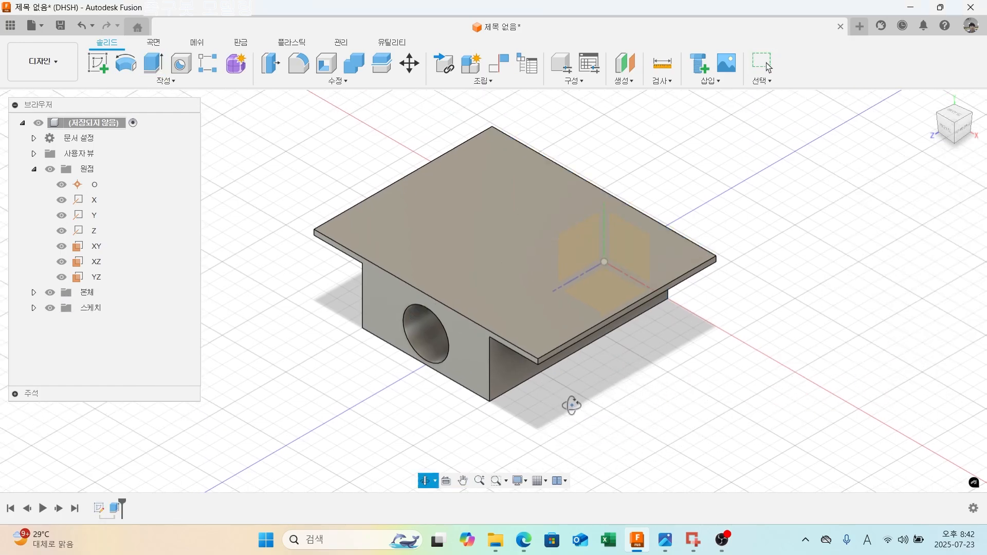
Create a new sketch on the block's right-hand side face beneath the overhanging plate.
{"action": "mouse_move", "coordinate": [569, 403]}
{"action": "middle_mouse_down", "text": "shift"}
{"action": "mouse_move", "coordinate": [628, 360]}
{"action": "mouse_move", "coordinate": [564, 386]}
{"action": "middle_mouse_up", "text": "shift"}
{"action": "scroll", "coordinate": [565, 372], "scroll_direction": "up", "scroll_amount": 3}
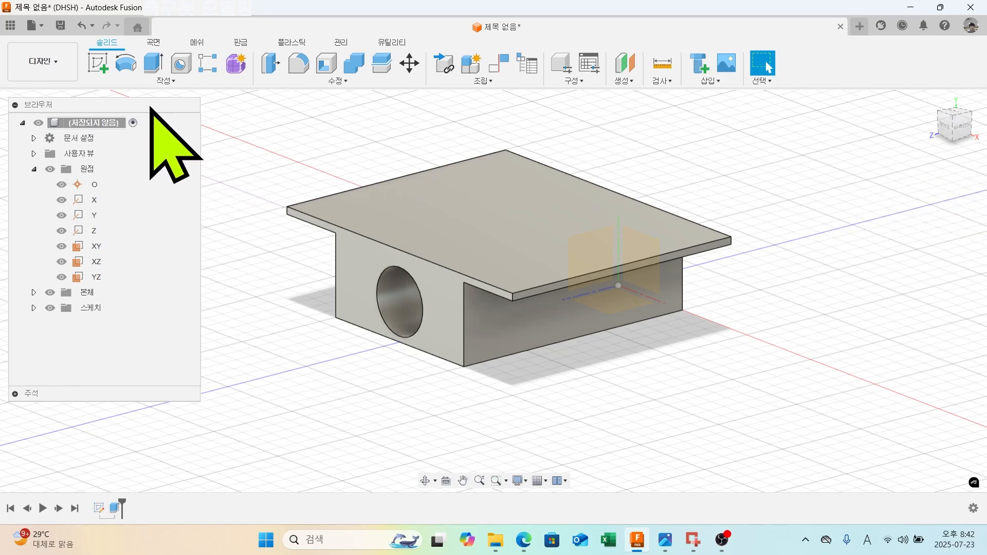
{"action": "left_click", "coordinate": [98, 64]}
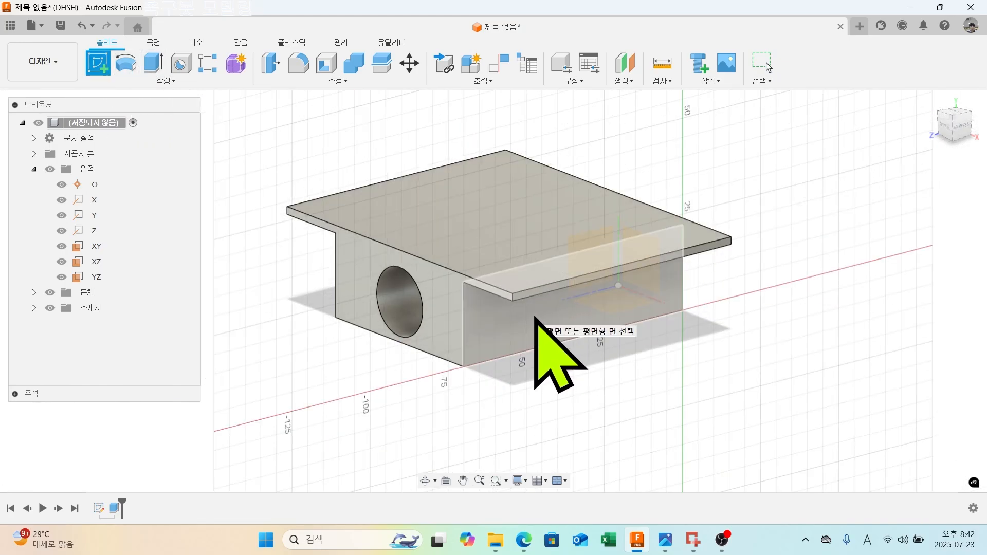
{"action": "left_click", "coordinate": [535, 321]}
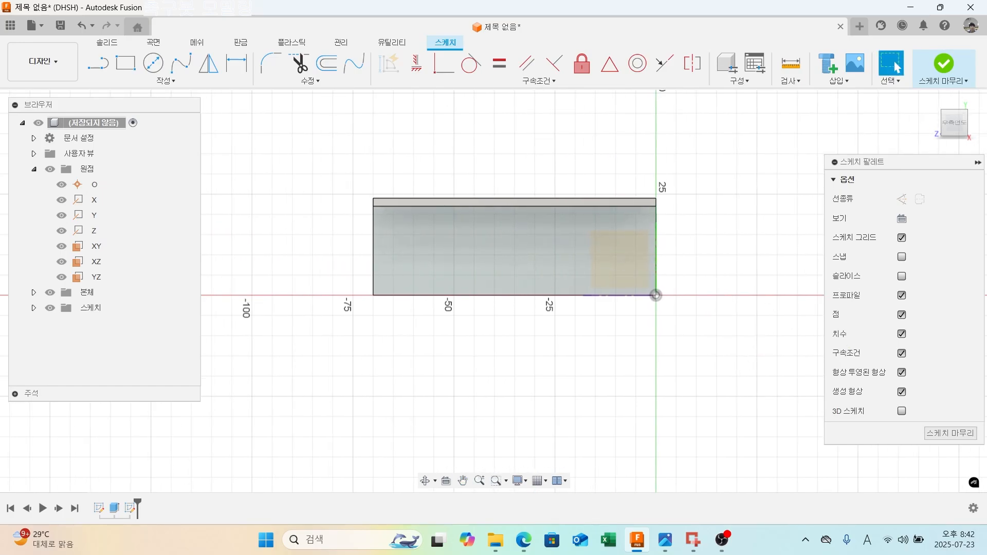
Draw a horizontal line between the midpoints of the side face's two end edges and convert it to construction geometry.
{"action": "left_click", "coordinate": [96, 66]}
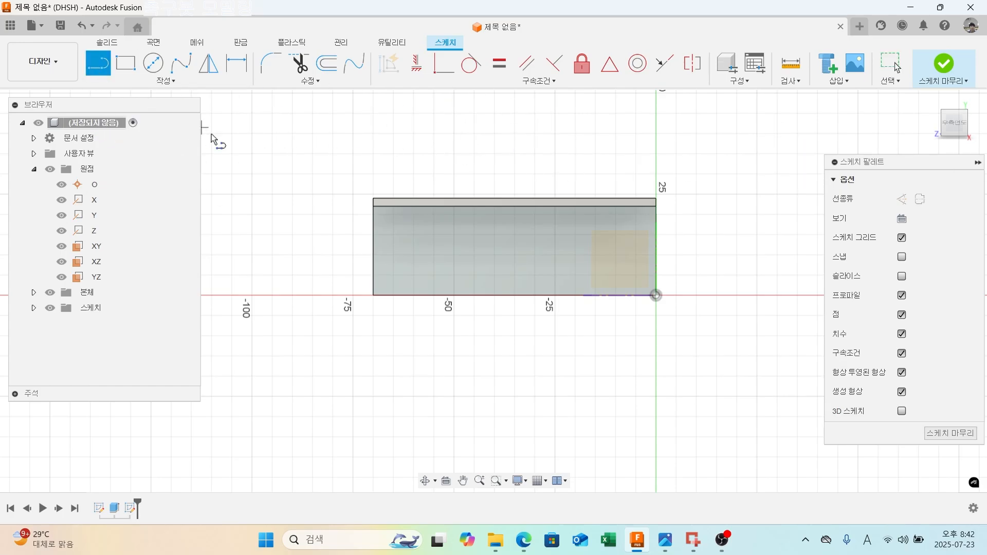
{"action": "left_click", "coordinate": [372, 250]}
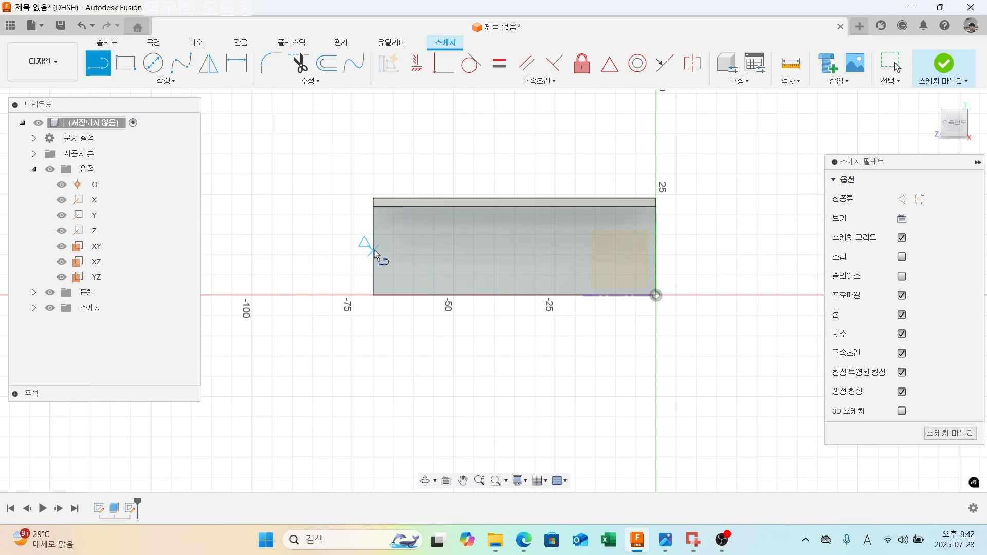
{"action": "left_click", "coordinate": [620, 251]}
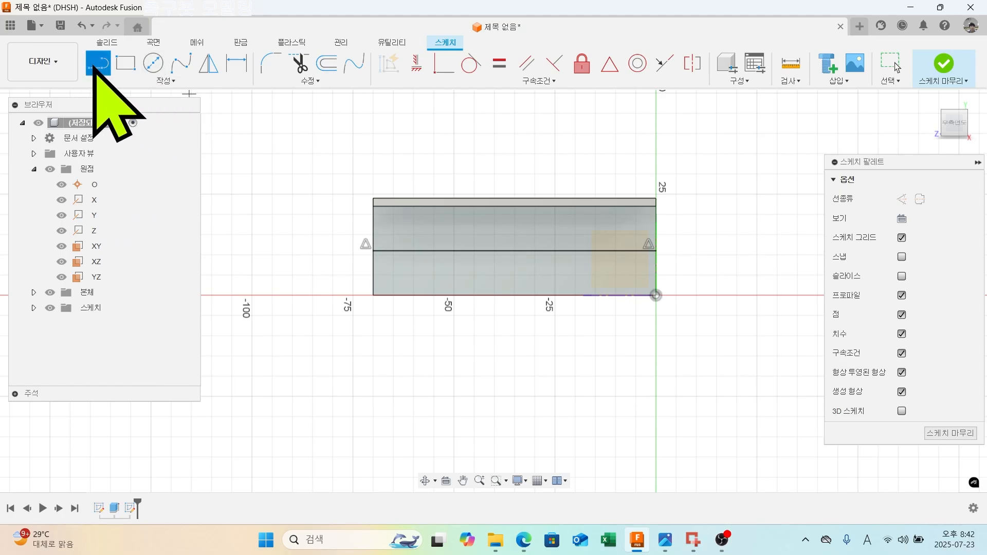
{"action": "key", "text": "Escape"}
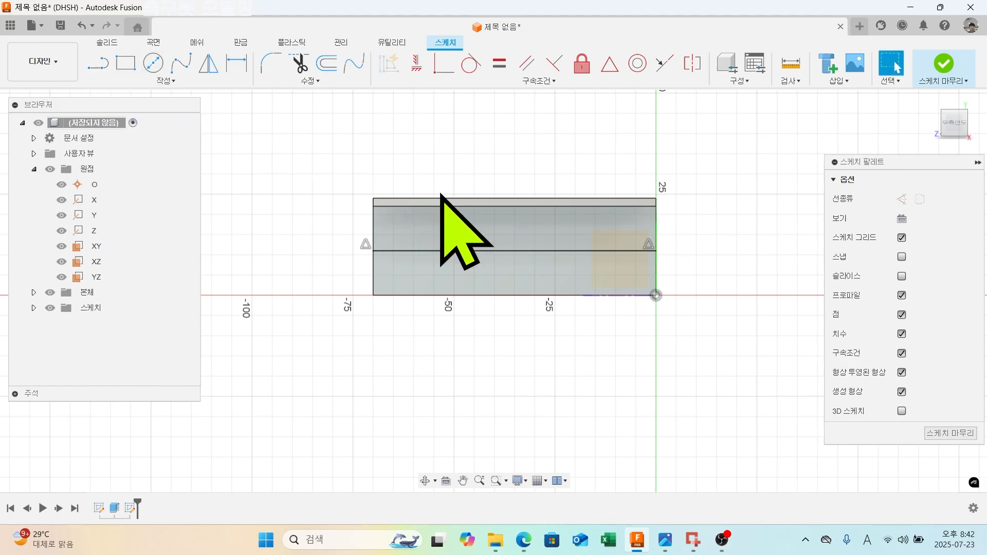
{"action": "left_click", "coordinate": [518, 251]}
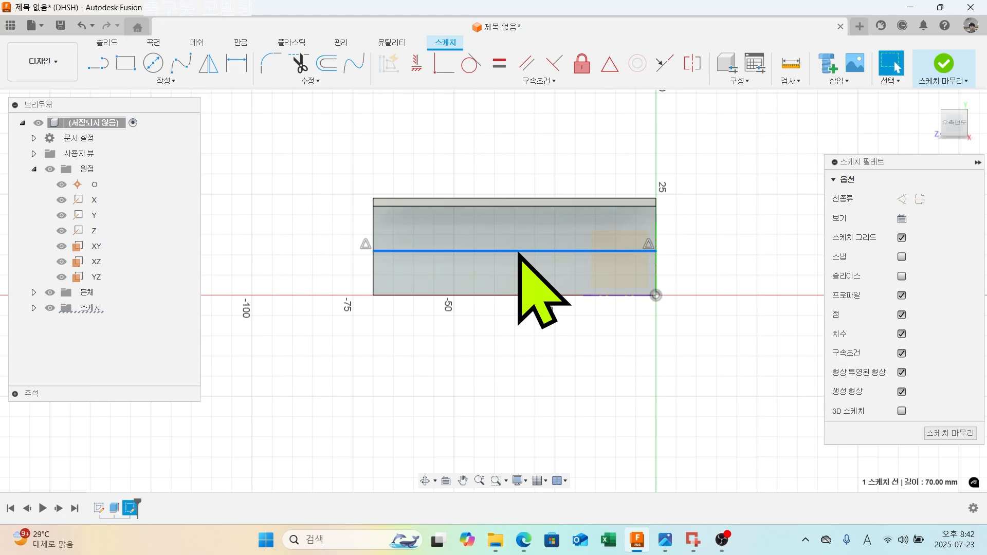
{"action": "right_click", "coordinate": [518, 252]}
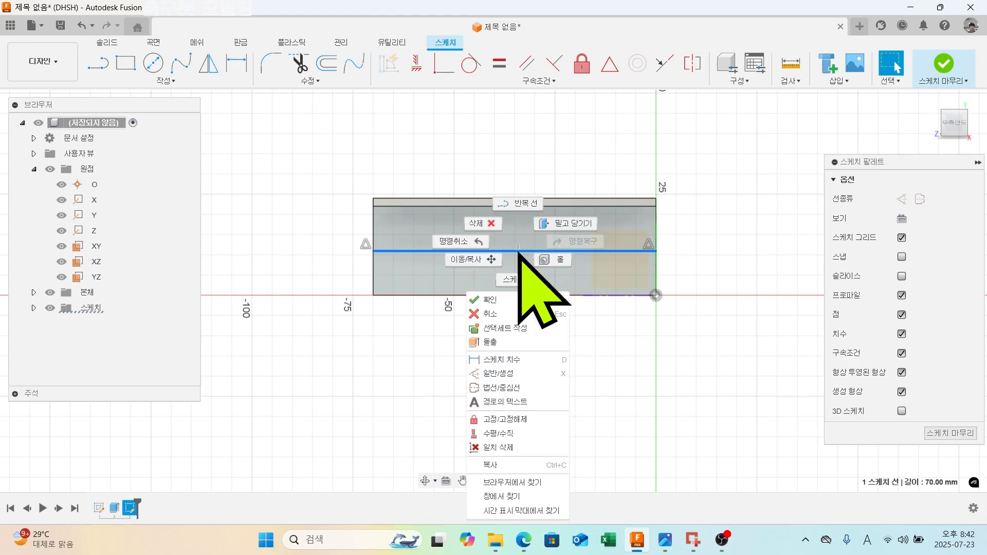
{"action": "left_click", "coordinate": [508, 374]}
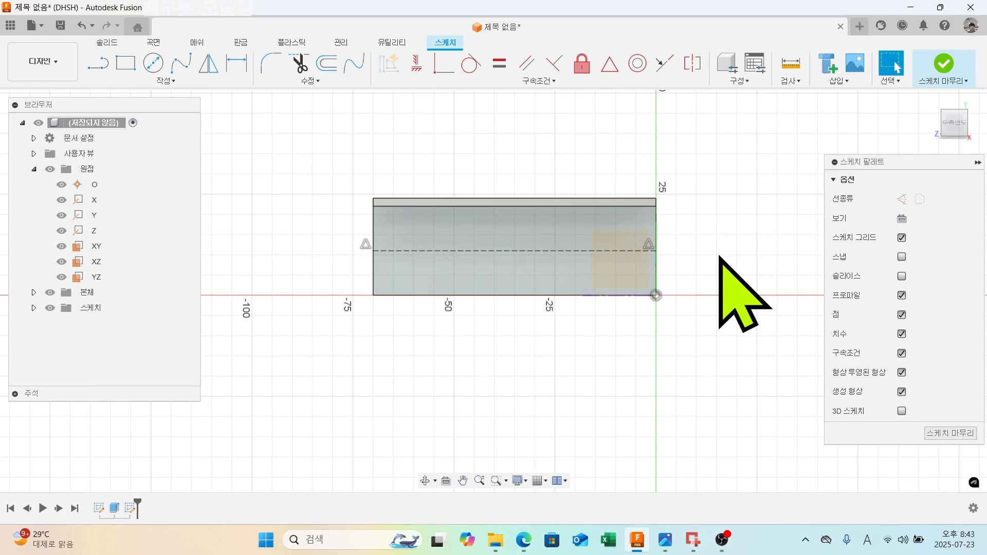
Sketch two circles centred on the horizontal construction line, about 9 mm across nearer the origin and about 7.5 mm farther away.
{"action": "left_click", "coordinate": [155, 64]}
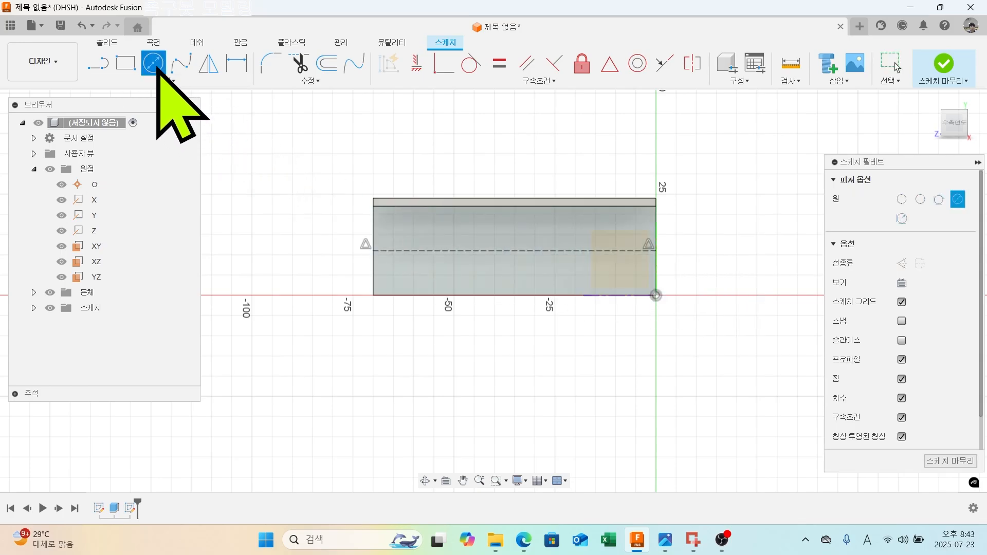
{"action": "left_click", "coordinate": [606, 241]}
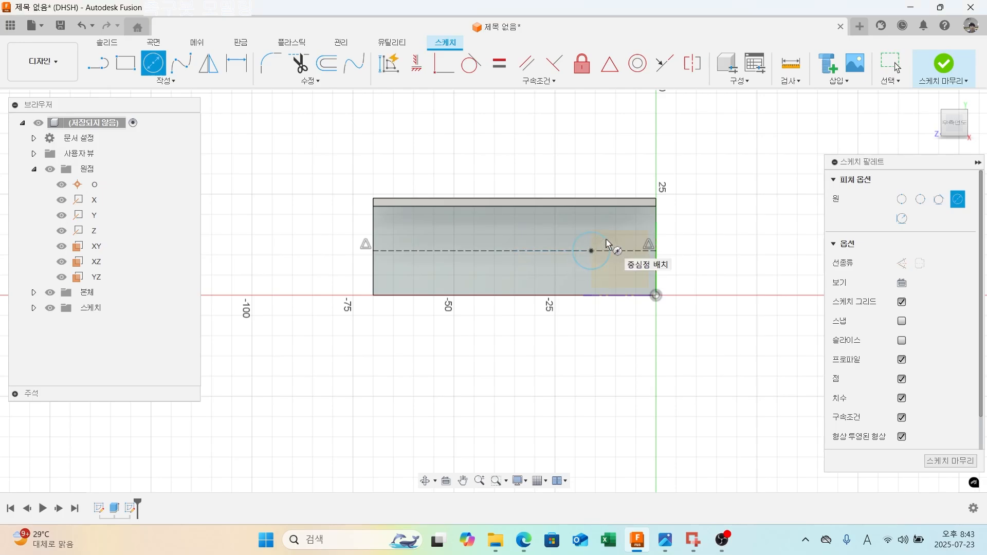
{"action": "left_click", "coordinate": [528, 250]}
{"action": "left_click", "coordinate": [539, 244]}
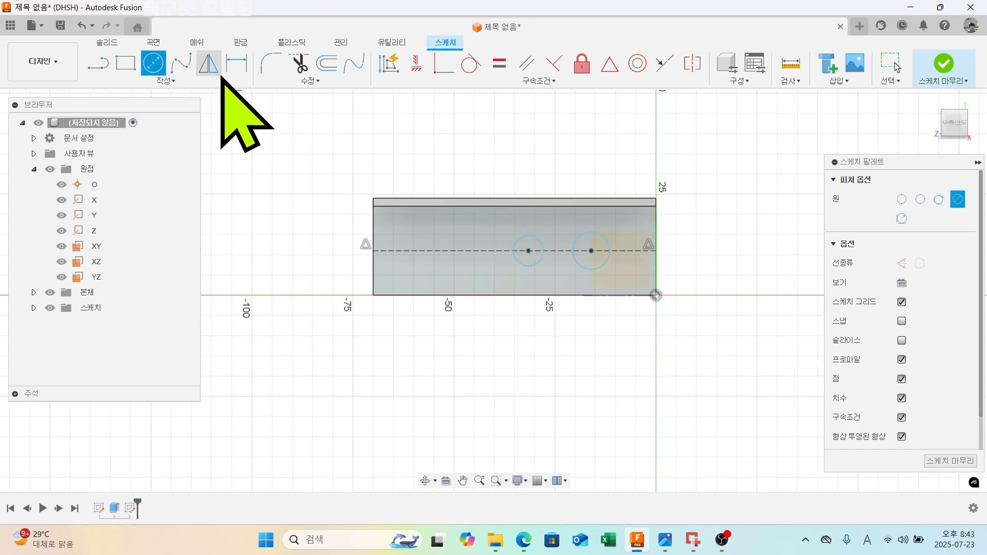
Dimension the circle nearer the origin to 9 mm diameter and the other circle to 5 mm.
{"action": "left_click", "coordinate": [236, 63]}
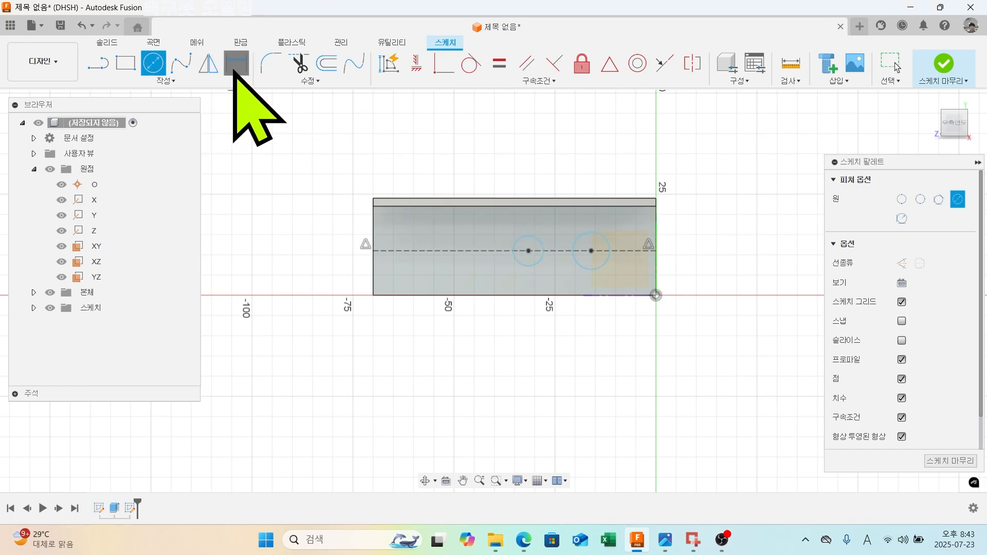
{"action": "left_click", "coordinate": [601, 236]}
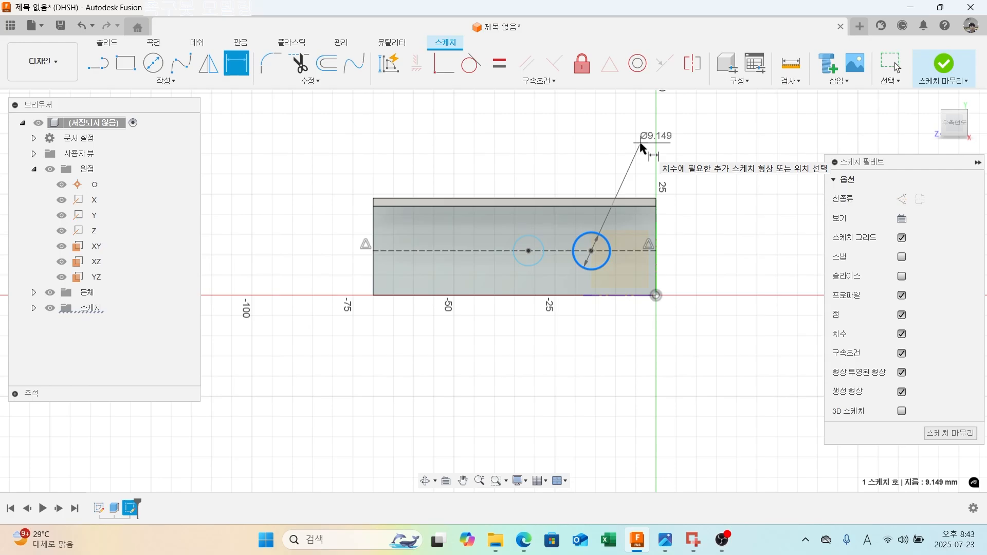
{"action": "left_click", "coordinate": [640, 146]}
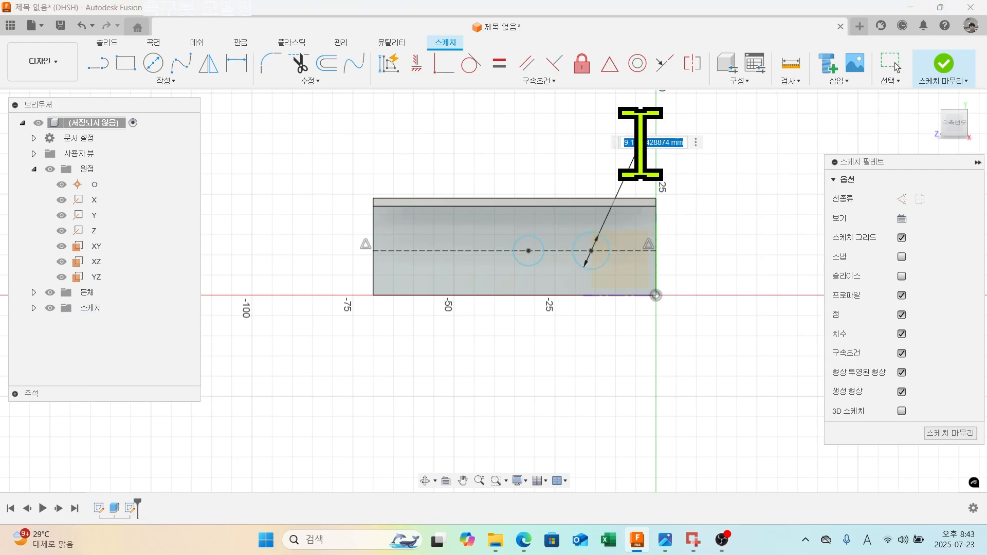
{"action": "type", "text": "9"}
{"action": "key", "text": "Return"}
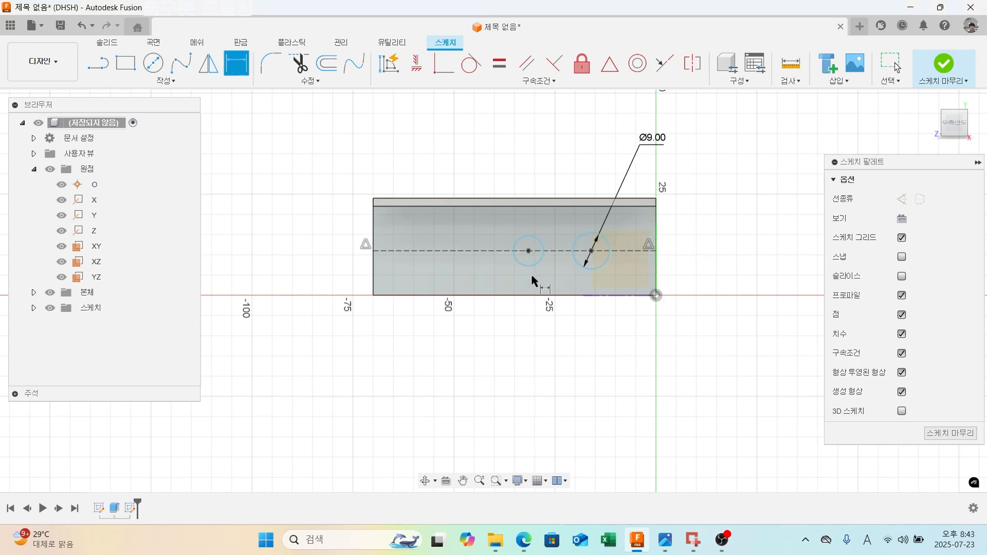
{"action": "left_click", "coordinate": [530, 270]}
{"action": "left_click", "coordinate": [515, 356]}
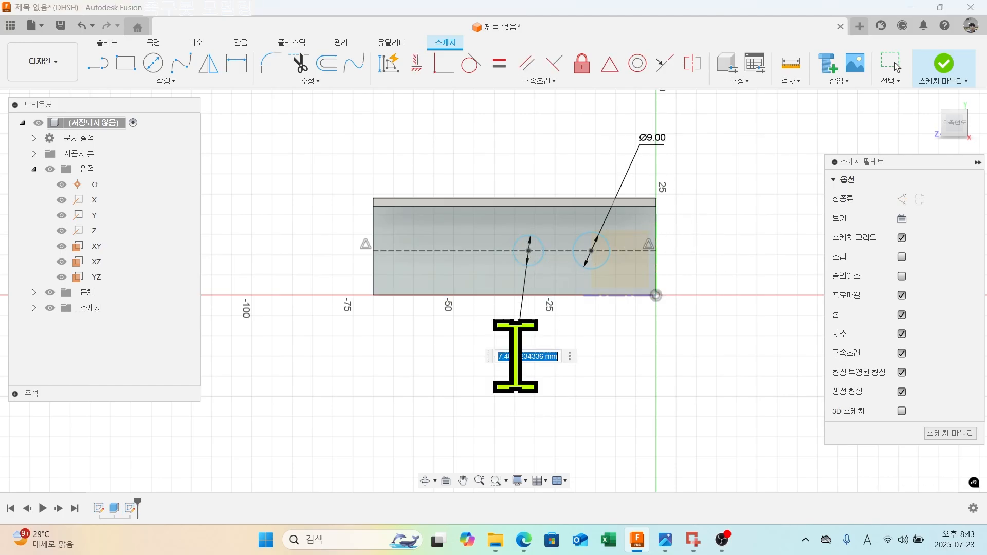
{"action": "type", "text": "5"}
{"action": "key", "text": "Return"}
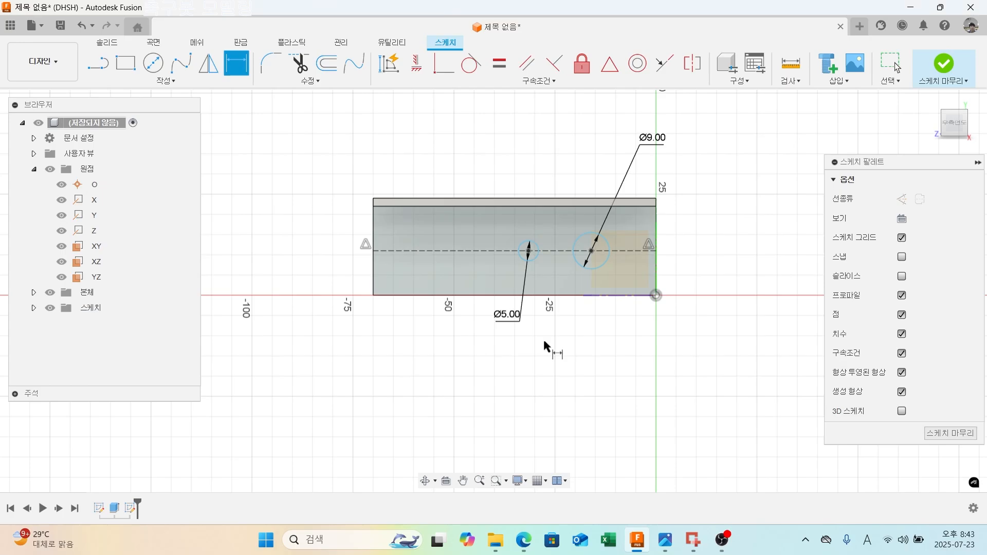
Dimension the 9 mm circle's centre 20 mm from the face's end edge at the origin and 11 mm from the 5 mm circle's centre.
{"action": "left_click", "coordinate": [590, 251]}
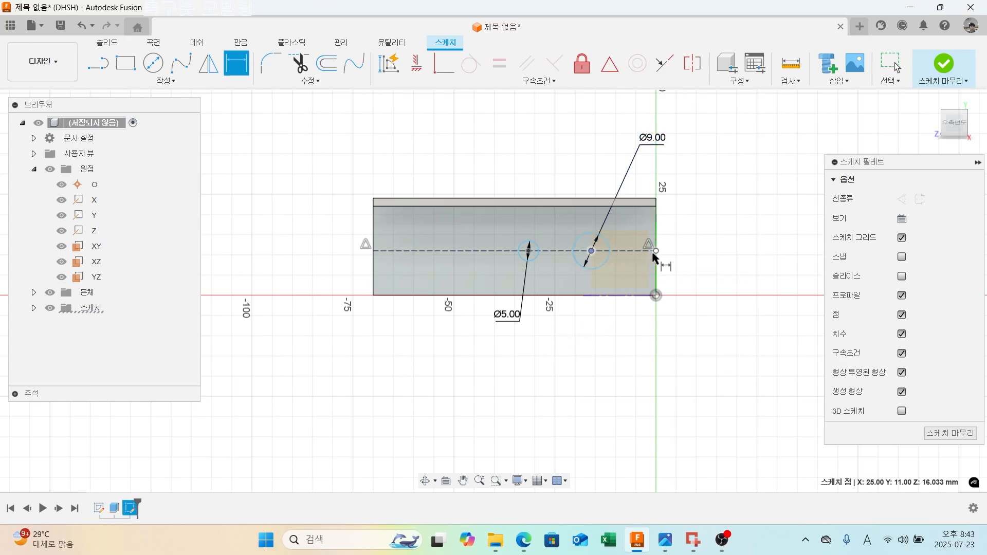
{"action": "left_click", "coordinate": [658, 268]}
{"action": "left_click", "coordinate": [614, 325]}
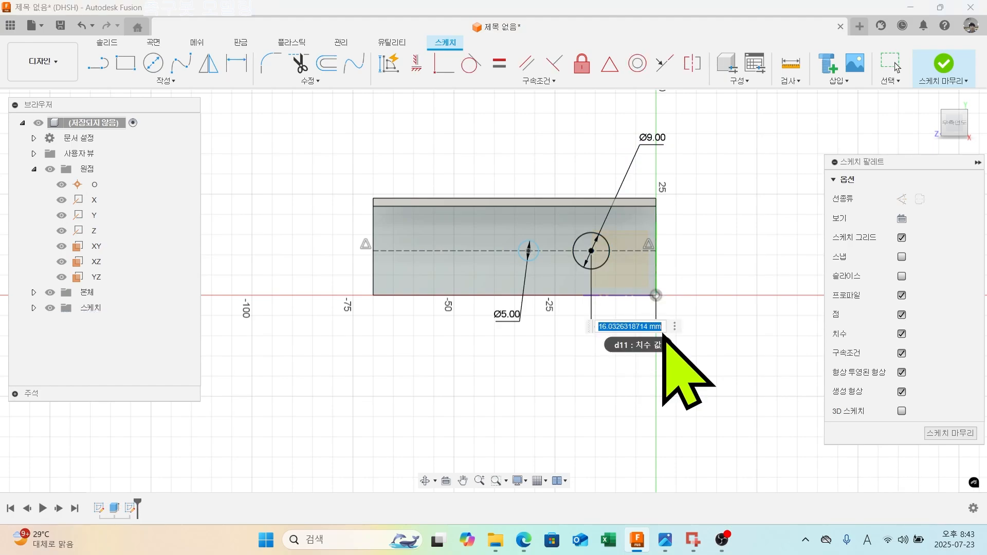
{"action": "type", "text": "20"}
{"action": "key", "text": "Return"}
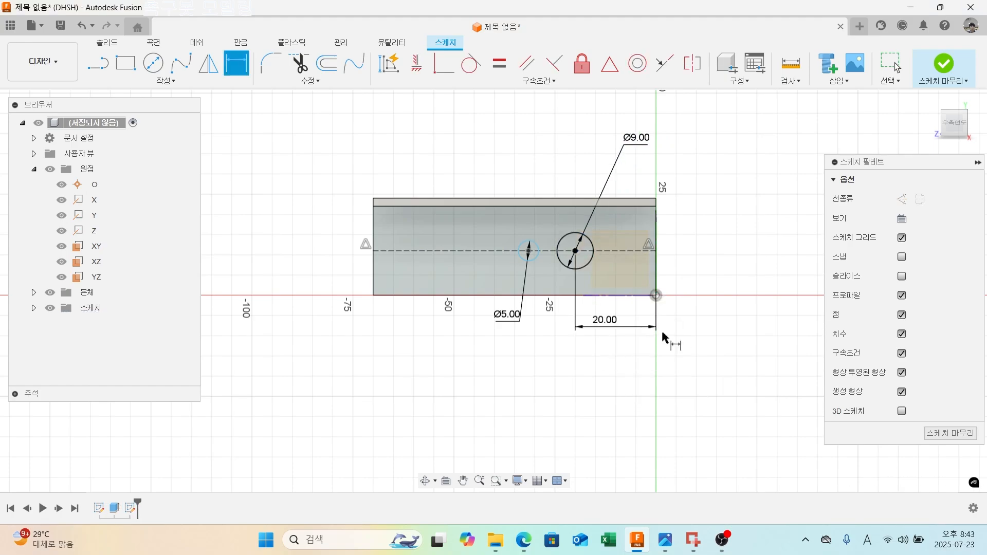
{"action": "left_click", "coordinate": [529, 251]}
{"action": "left_click", "coordinate": [575, 251]}
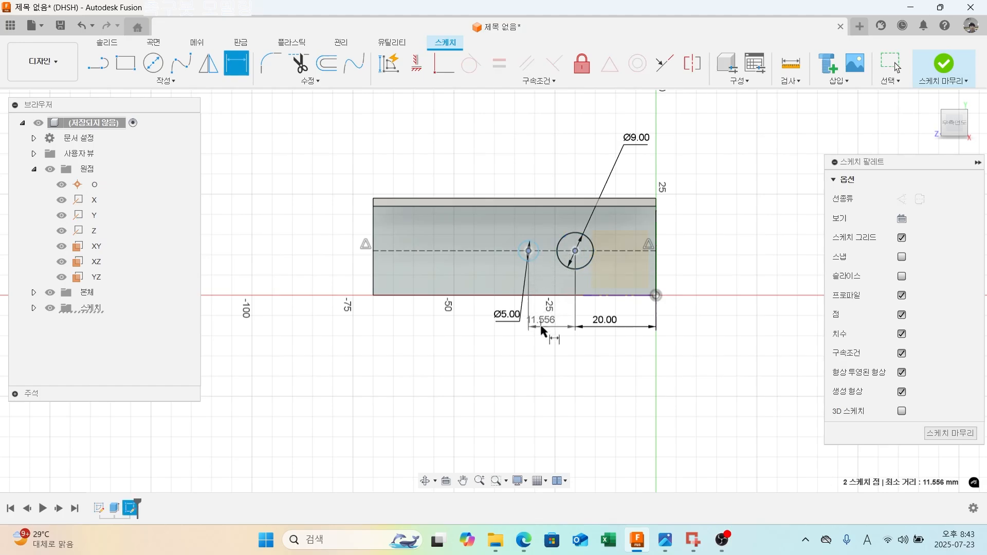
{"action": "left_click", "coordinate": [540, 324]}
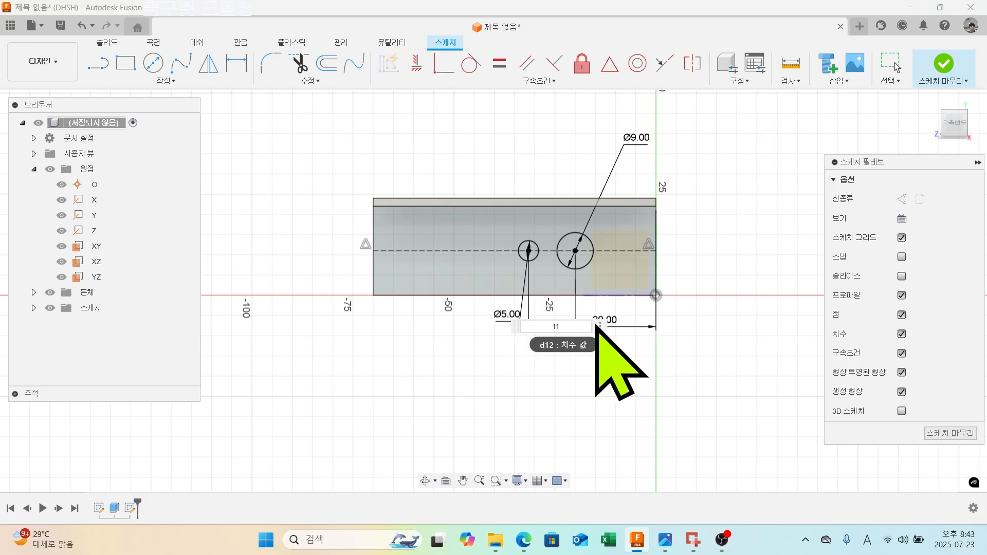
{"action": "key", "text": "Return"}
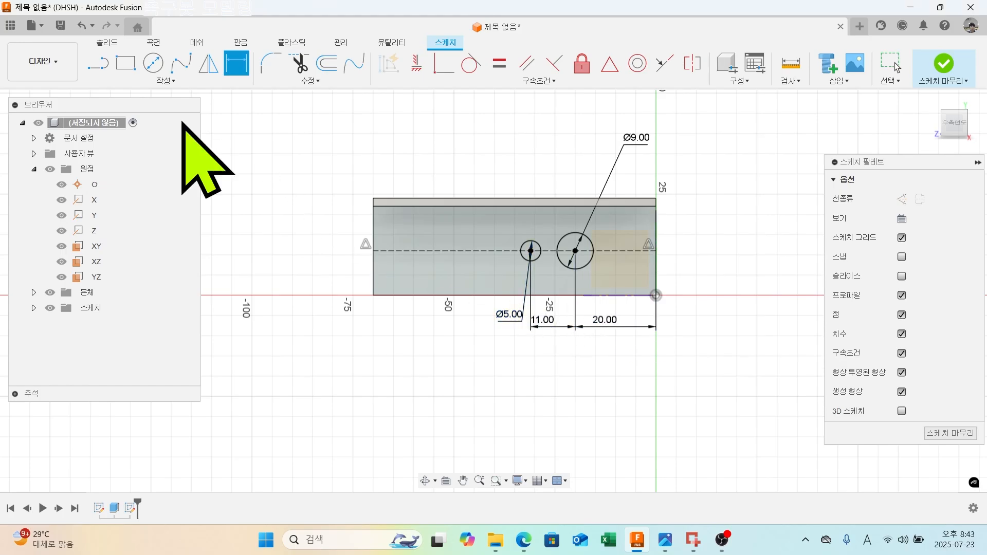
Draw a vertical line across the side face beyond the 5 mm circle, from upper to lower edge, and make it construction geometry.
{"action": "left_click", "coordinate": [105, 63]}
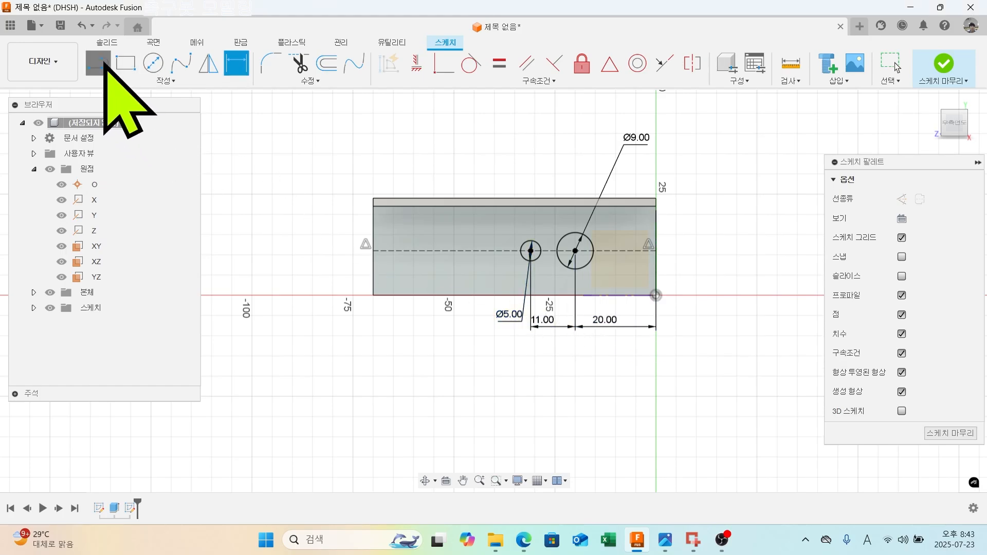
{"action": "left_click", "coordinate": [485, 206]}
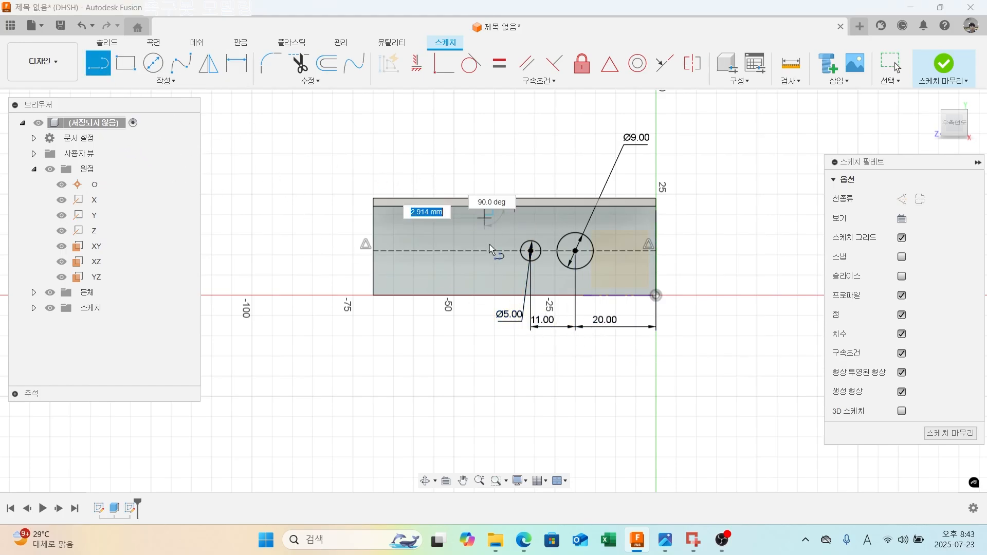
{"action": "left_click", "coordinate": [485, 296]}
{"action": "key", "text": "Escape"}
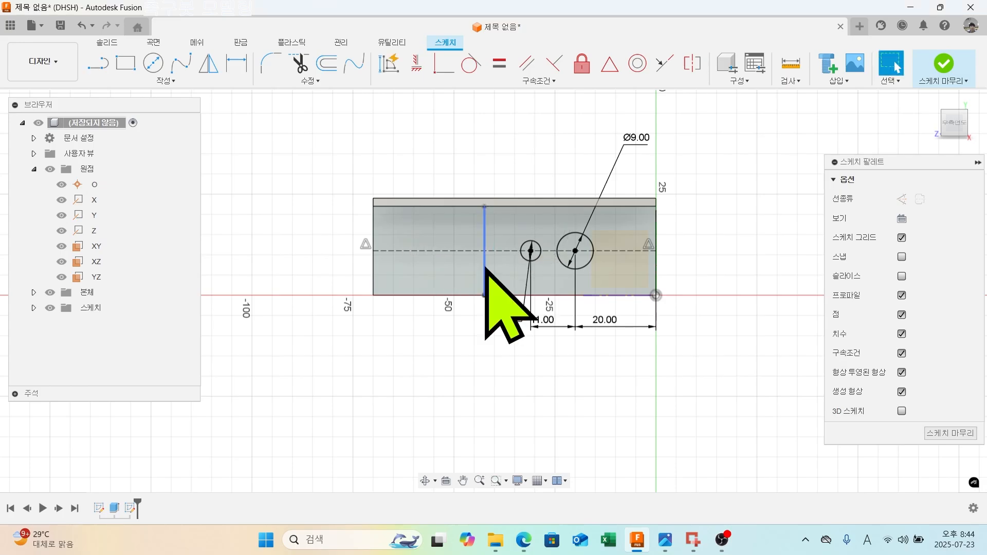
{"action": "left_click", "coordinate": [484, 269]}
{"action": "right_click", "coordinate": [484, 269]}
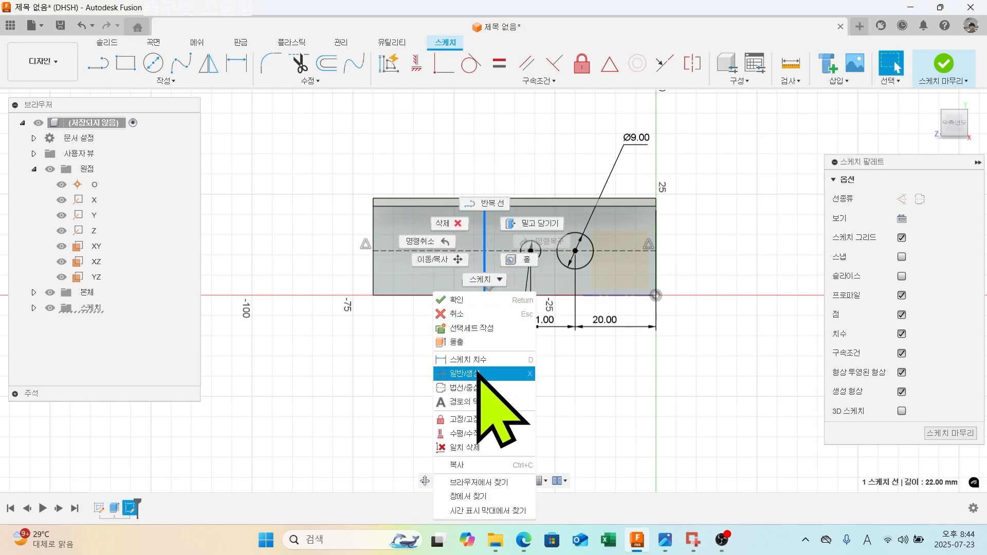
{"action": "left_click", "coordinate": [481, 373]}
{"action": "left_click", "coordinate": [465, 351]}
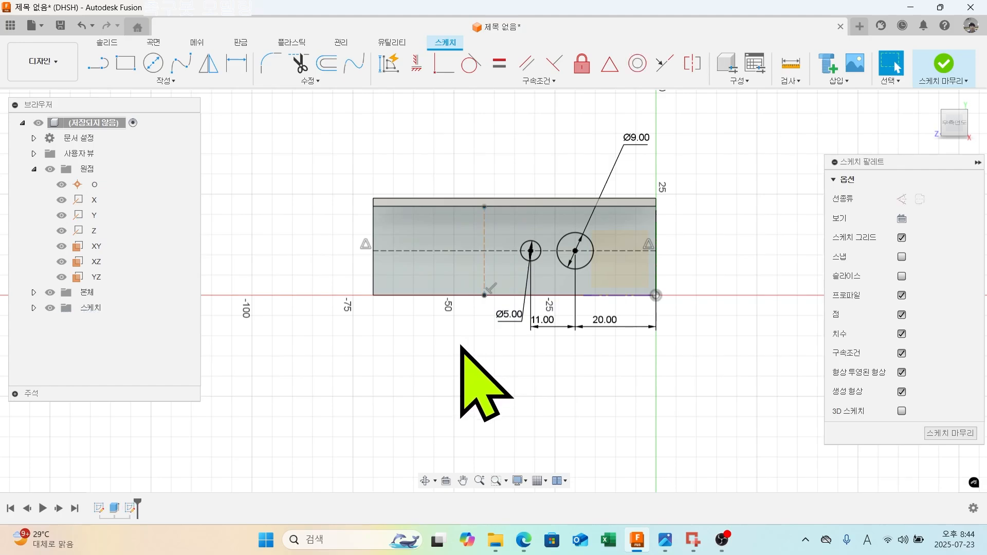
Sketch two circles centred on the vertical construction line, one near its upper end about 8 mm across and one near its lower end.
{"action": "left_click", "coordinate": [153, 63]}
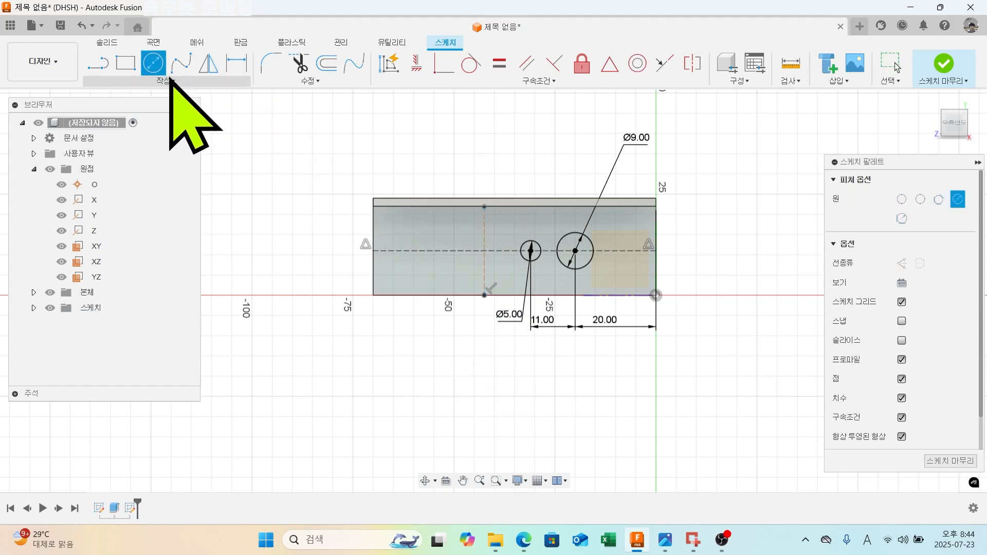
{"action": "left_click", "coordinate": [484, 221]}
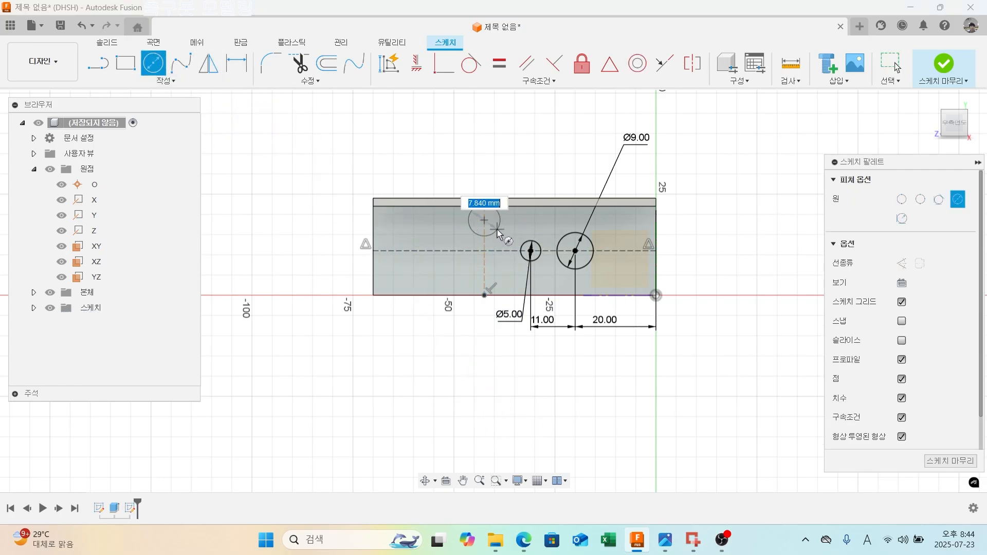
{"action": "left_click", "coordinate": [484, 280]}
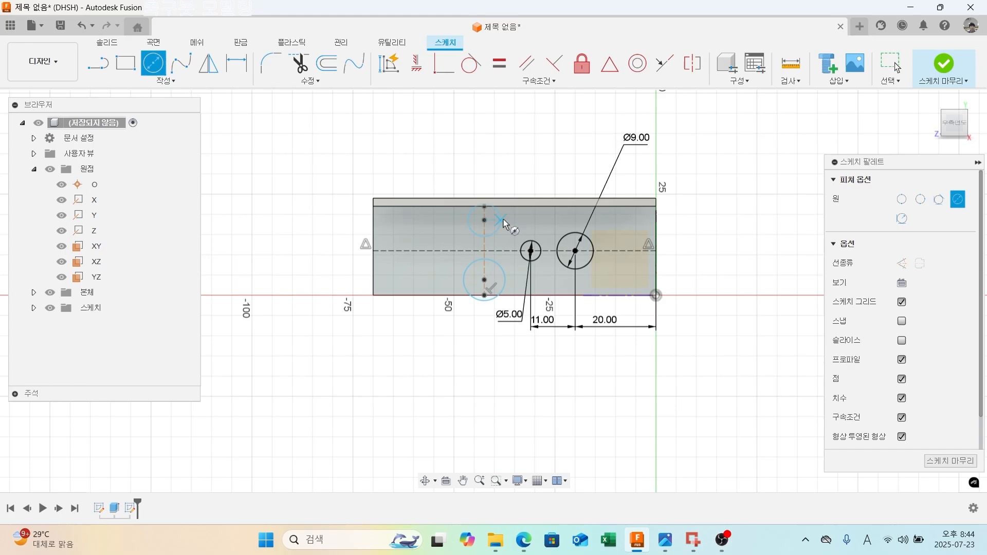
Dimension both circles on the vertical construction line to 2.9 mm diameter.
{"action": "key", "text": "d"}
{"action": "left_click", "coordinate": [502, 222]}
{"action": "left_click", "coordinate": [514, 175]}
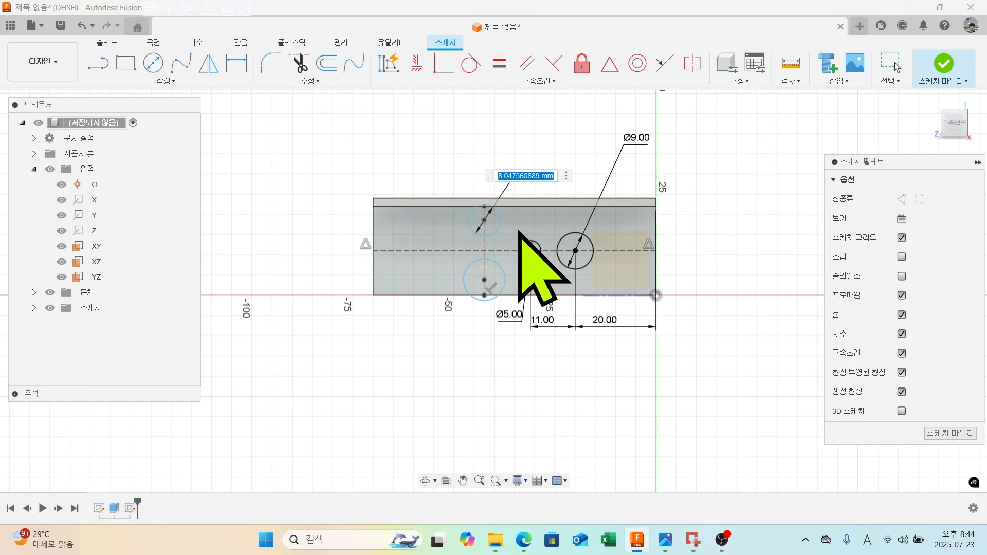
{"action": "type", "text": "2.9"}
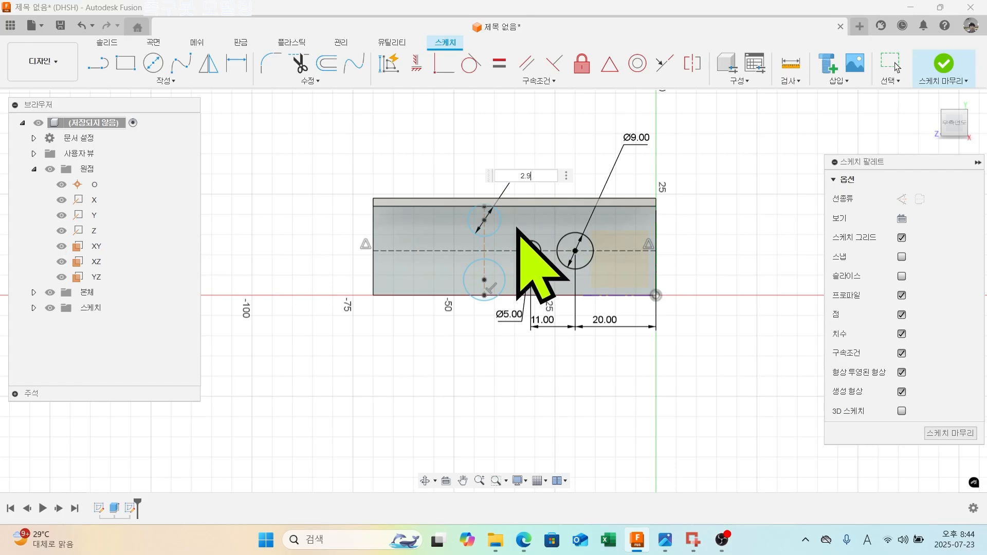
{"action": "key", "text": "Return"}
{"action": "scroll", "coordinate": [486, 271], "scroll_direction": "up", "scroll_amount": 1}
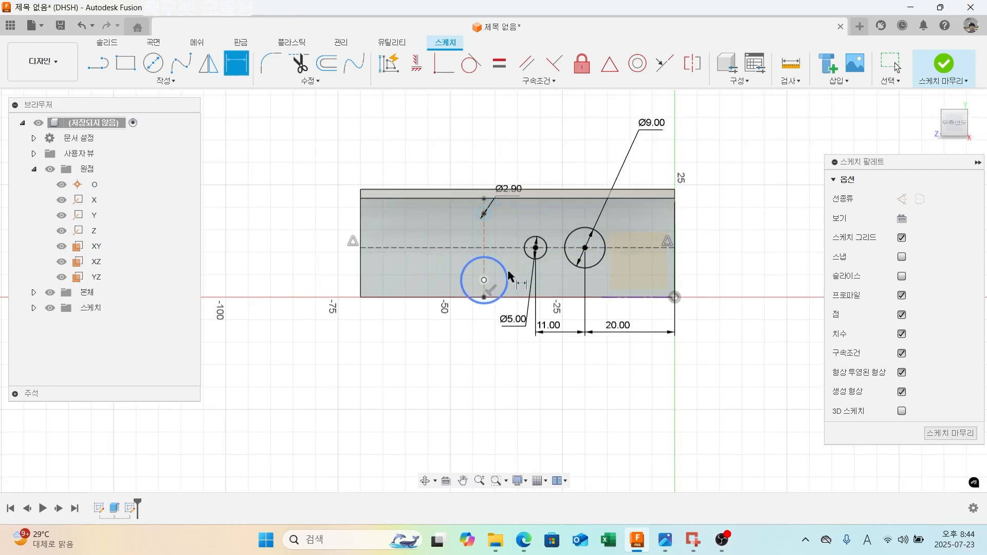
{"action": "left_click", "coordinate": [507, 276]}
{"action": "left_click", "coordinate": [443, 367]}
{"action": "type", "text": "2.9"}
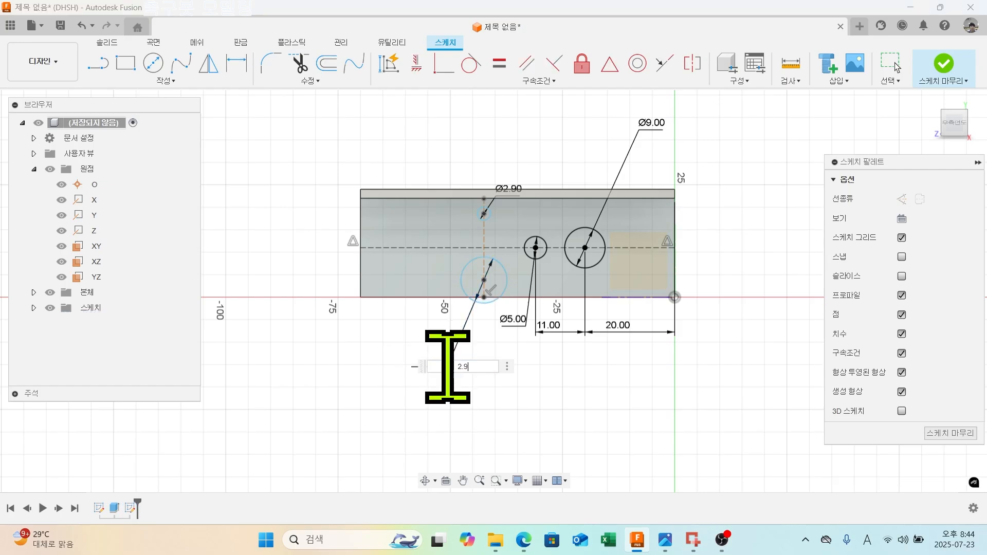
{"action": "key", "text": "Return"}
{"action": "scroll", "coordinate": [488, 260], "scroll_direction": "up", "scroll_amount": 2}
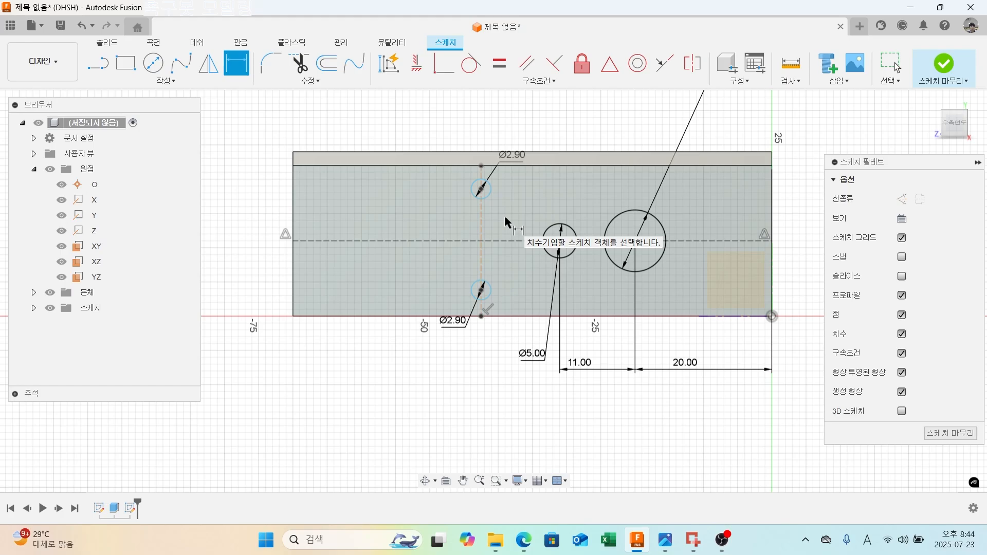
Dimension the upper 2.9 mm circle's centre 9 mm from the horizontal centreline.
{"action": "left_click", "coordinate": [482, 190]}
{"action": "left_click", "coordinate": [451, 239]}
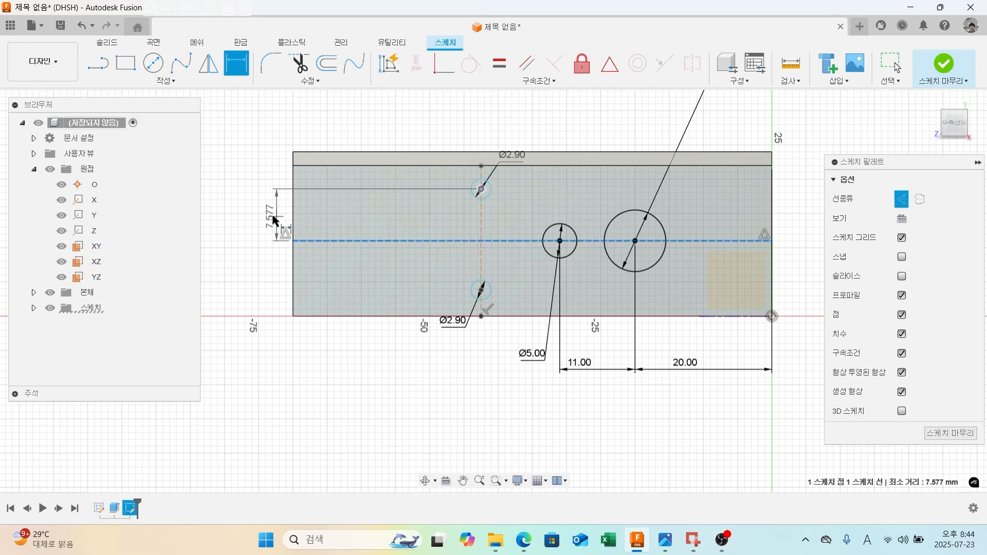
{"action": "left_click", "coordinate": [268, 214]}
{"action": "key", "text": "Return"}
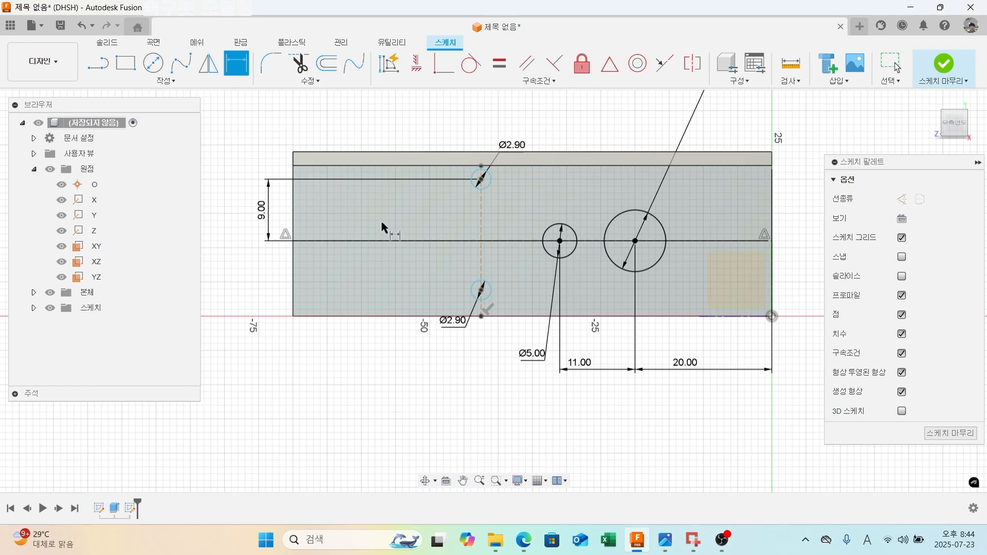
Dimension the vertical construction line 20 mm from the 9 mm circle's centre.
{"action": "left_click", "coordinate": [481, 221]}
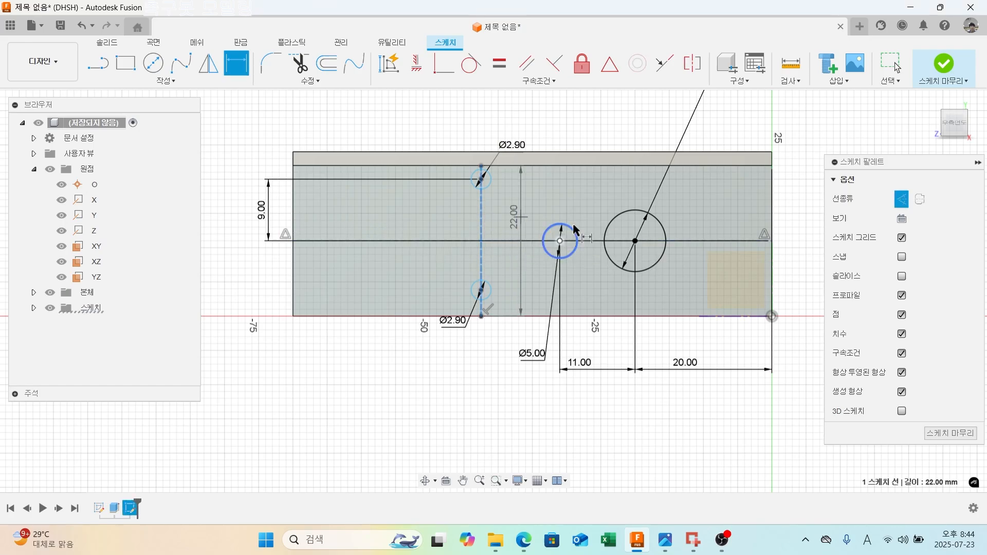
{"action": "left_click", "coordinate": [635, 240]}
{"action": "left_click", "coordinate": [562, 414]}
{"action": "type", "text": "2"}
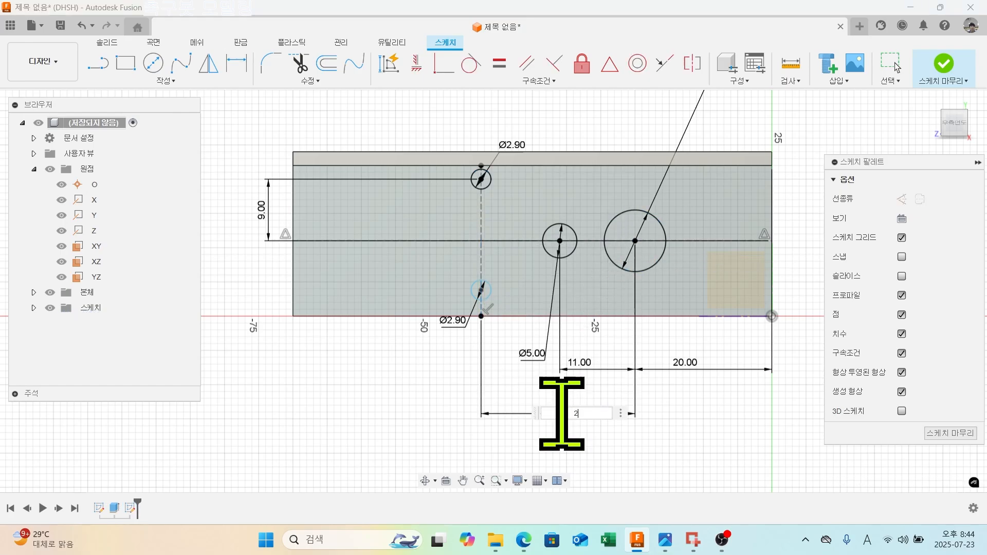
{"action": "type", "text": "0"}
{"action": "key", "text": "Return"}
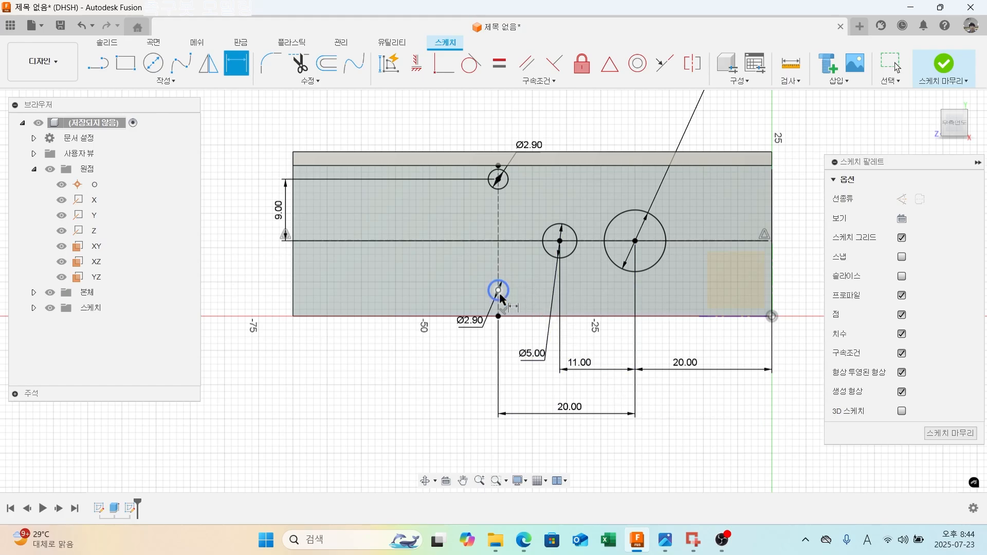
Dimension the lower 2.9 mm circle's centre 9 mm from the horizontal centreline.
{"action": "left_click", "coordinate": [498, 290]}
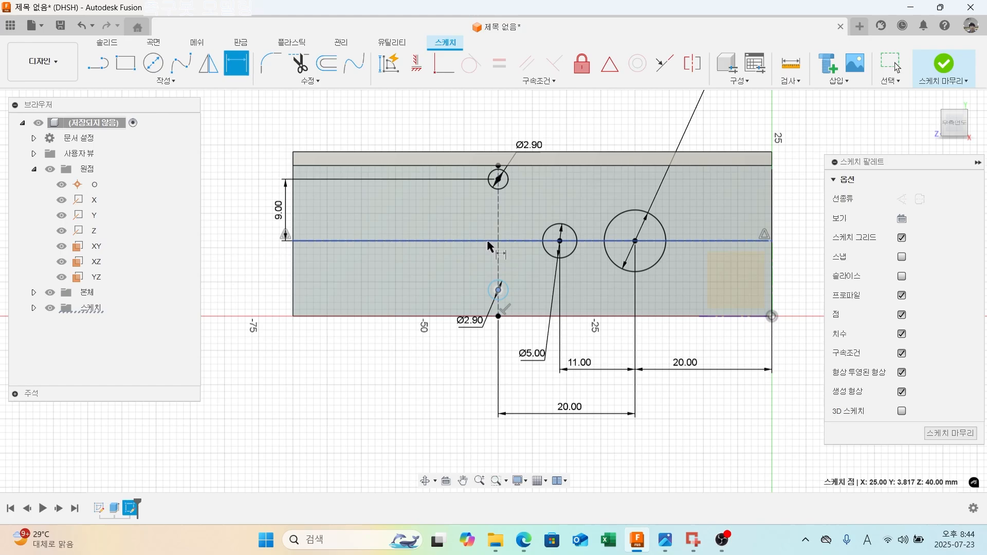
{"action": "left_click", "coordinate": [487, 242]}
{"action": "left_click", "coordinate": [283, 265]}
{"action": "type", "text": "9"}
{"action": "key", "text": "Return"}
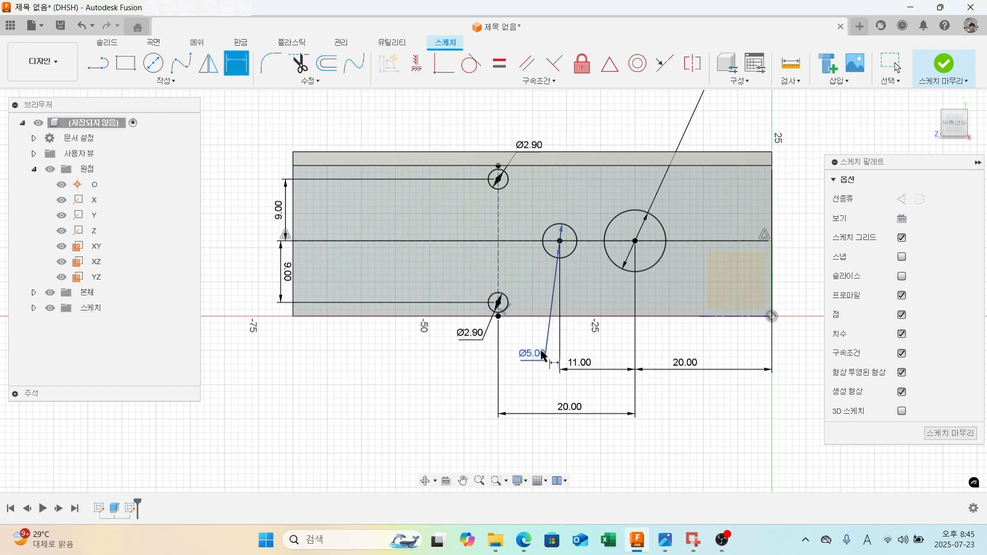
Sketch a centre rectangle about 9 mm tall on the horizontal centreline, between the vertical construction line and the face's far end.
{"action": "scroll", "coordinate": [544, 354], "scroll_direction": "down", "scroll_amount": 1}
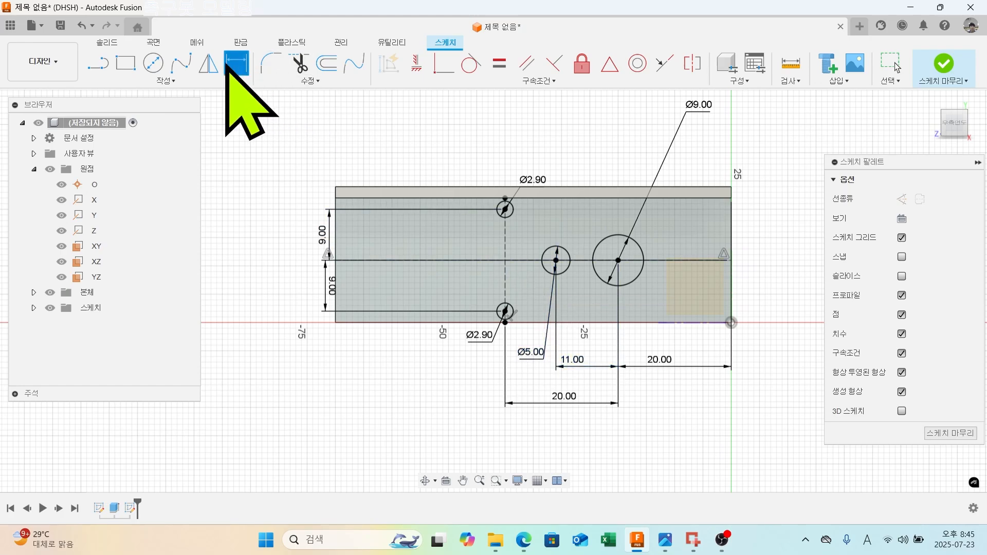
{"action": "left_click", "coordinate": [136, 80]}
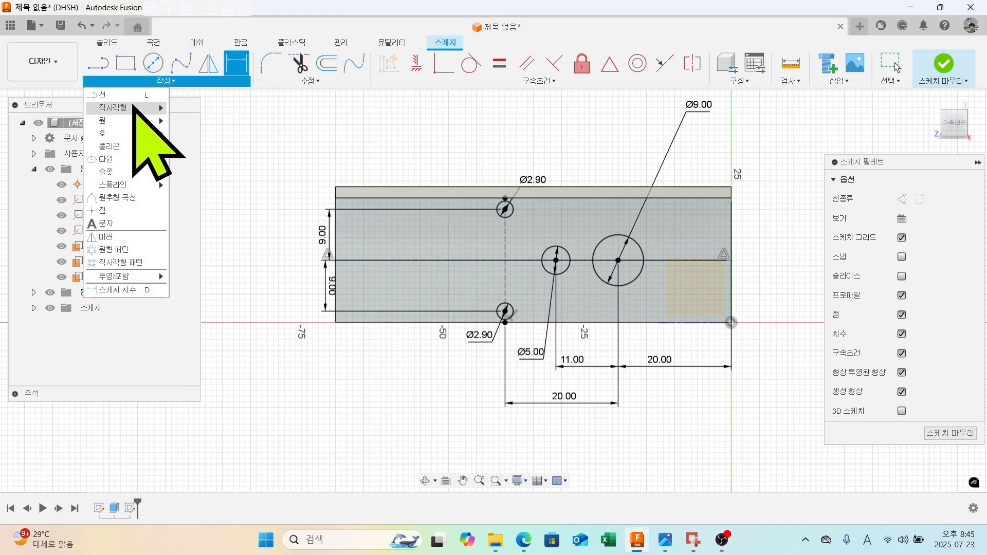
{"action": "mouse_move", "coordinate": [136, 108]}
{"action": "left_click", "coordinate": [203, 133]}
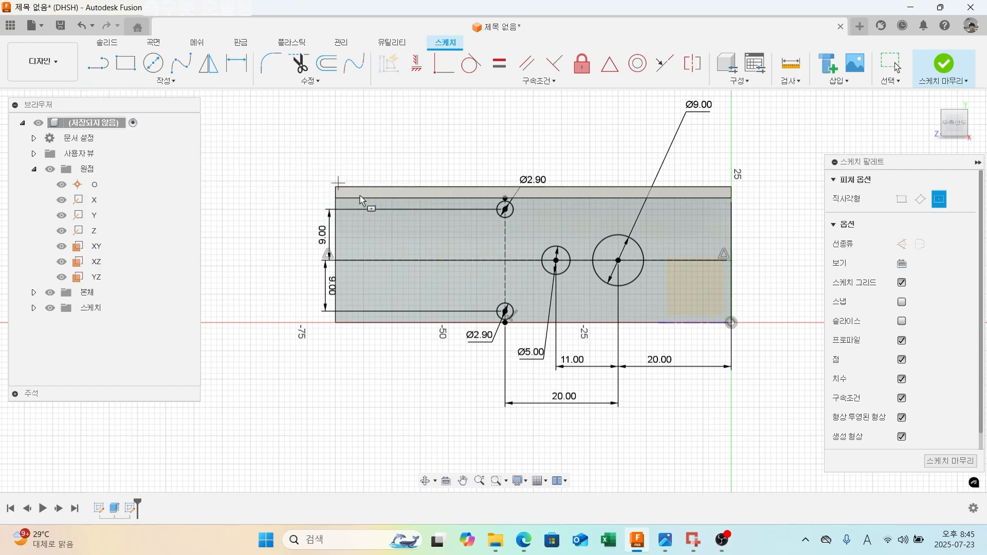
{"action": "left_click", "coordinate": [415, 260]}
{"action": "left_click", "coordinate": [426, 237]}
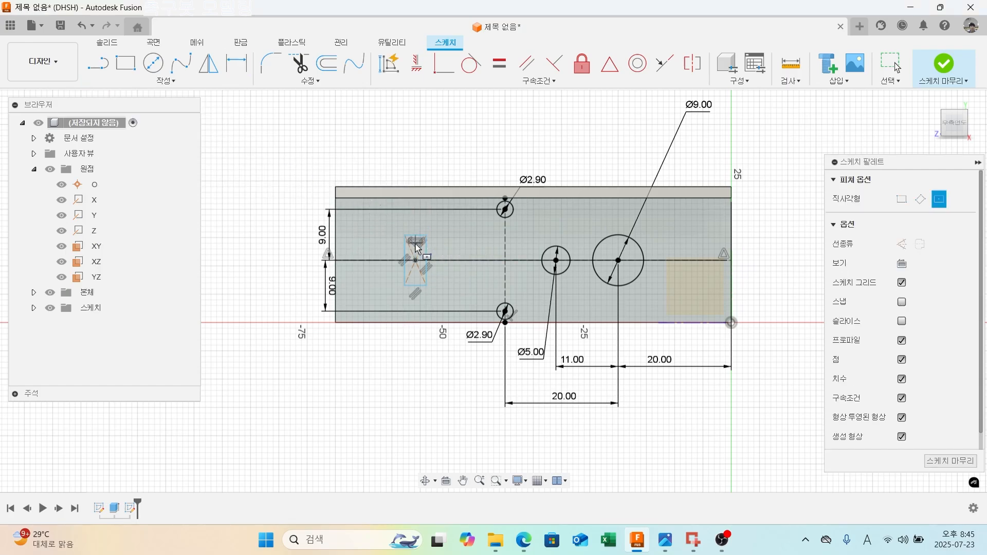
Dimension the rectangle to 4 mm wide and 8 mm high.
{"action": "left_click", "coordinate": [236, 63]}
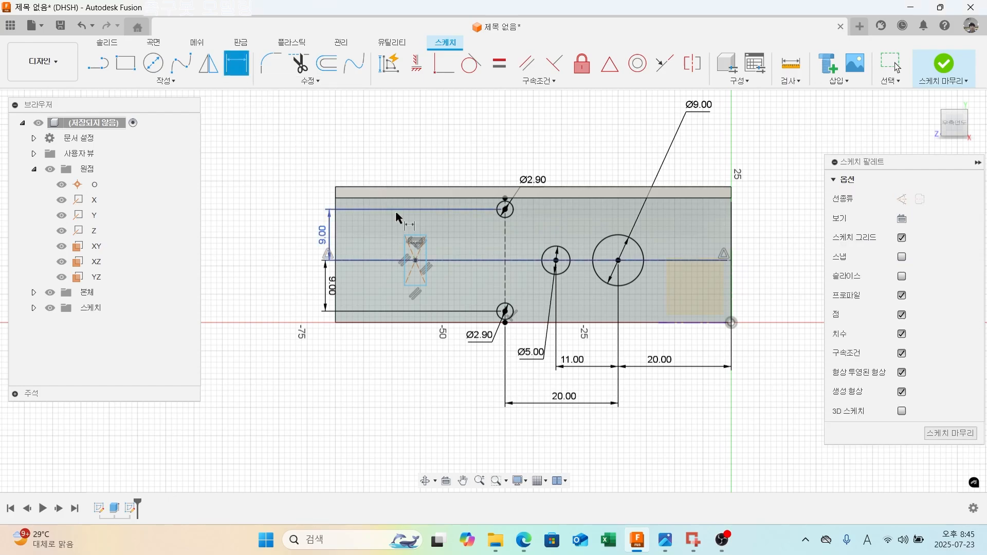
{"action": "left_click", "coordinate": [420, 241]}
{"action": "left_click", "coordinate": [415, 161]}
{"action": "type", "text": "4"}
{"action": "key", "text": "Return"}
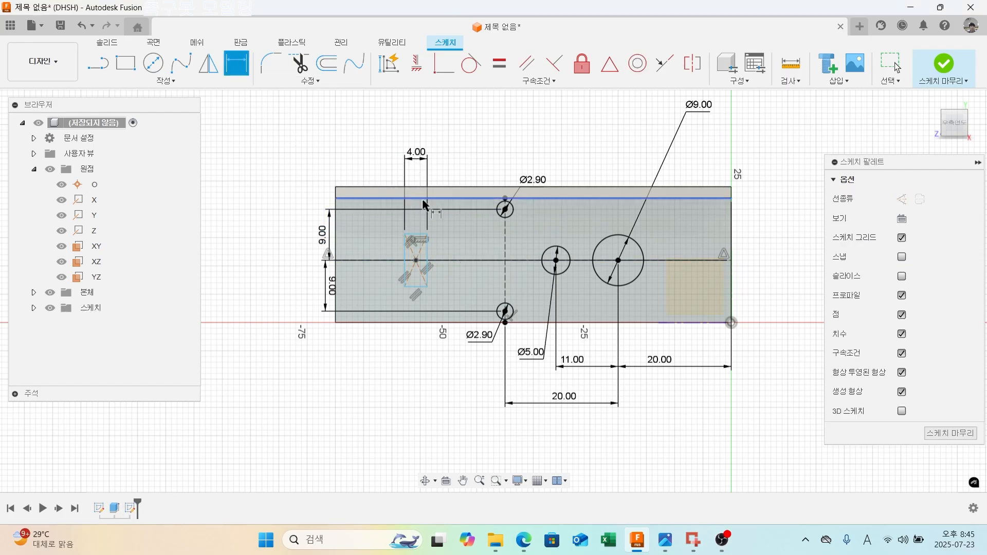
{"action": "left_click", "coordinate": [429, 255]}
{"action": "left_click", "coordinate": [457, 252]}
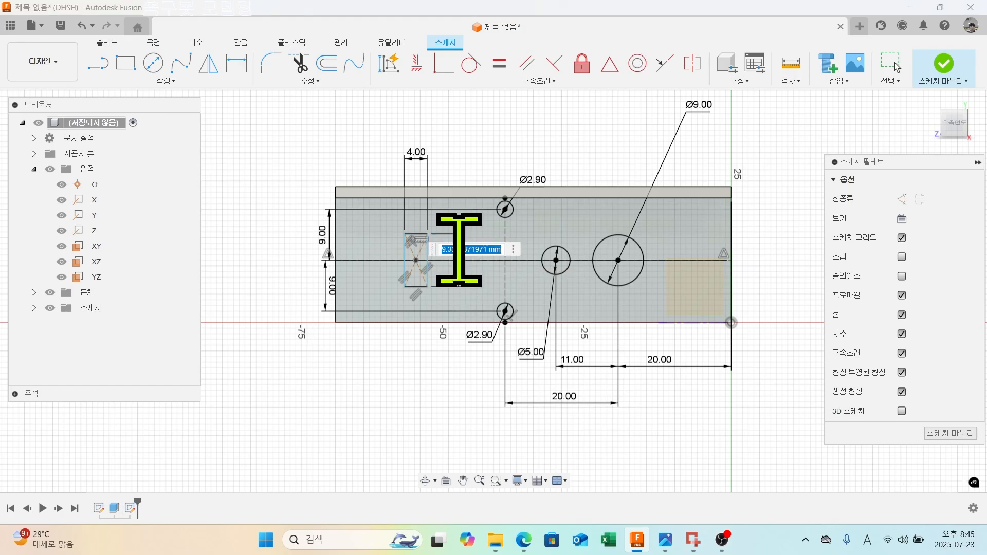
{"action": "type", "text": "8"}
{"action": "key", "text": "Return"}
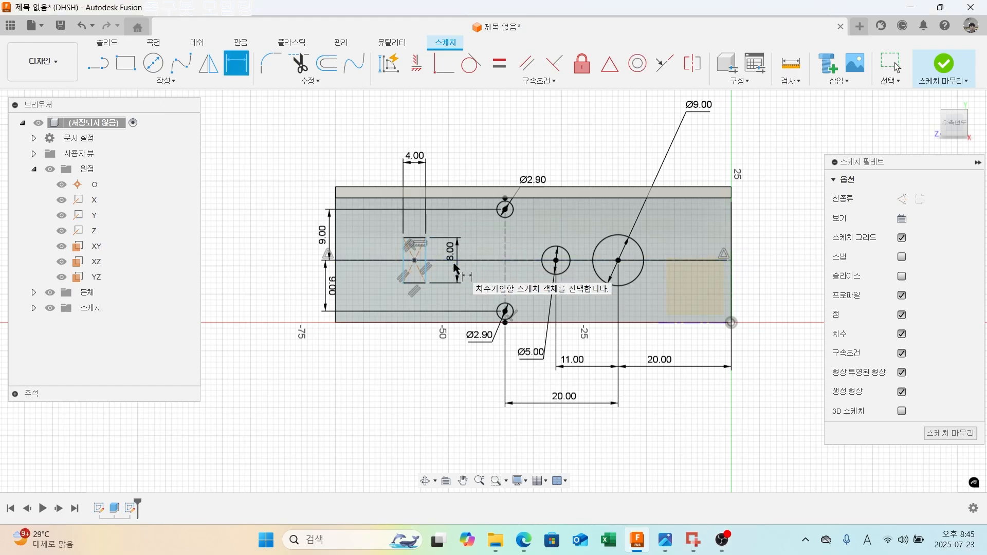
Dimension the rectangle's centre 32 mm from the 9 mm circle's centre and finish the sketch.
{"action": "left_click", "coordinate": [414, 260]}
{"action": "left_click", "coordinate": [618, 260]}
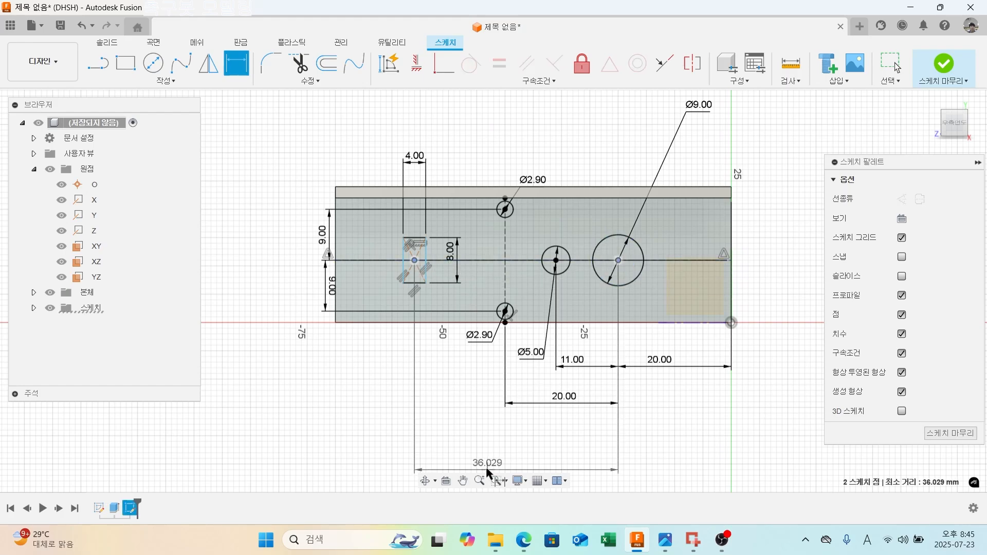
{"action": "left_click", "coordinate": [490, 433]}
{"action": "type", "text": "32"}
{"action": "key", "text": "Return"}
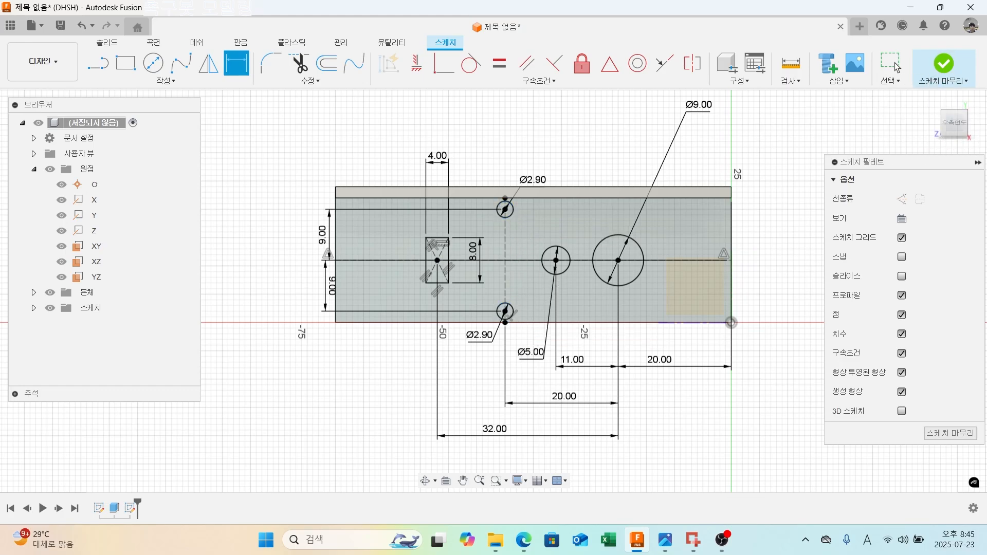
{"action": "left_click", "coordinate": [943, 64]}
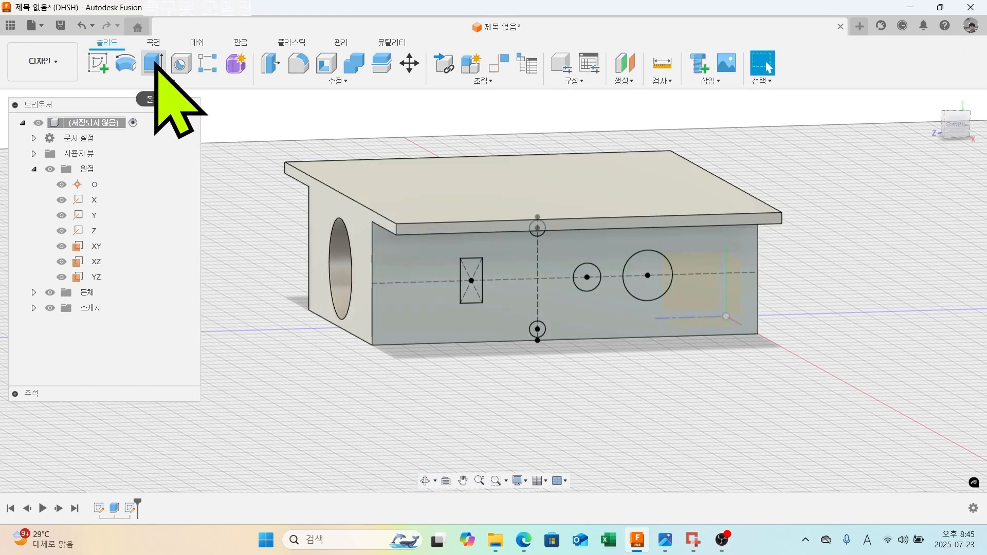
Extrude the four circles and the rectangle -10 mm as a cut into the block's side face.
{"action": "left_click", "coordinate": [155, 64]}
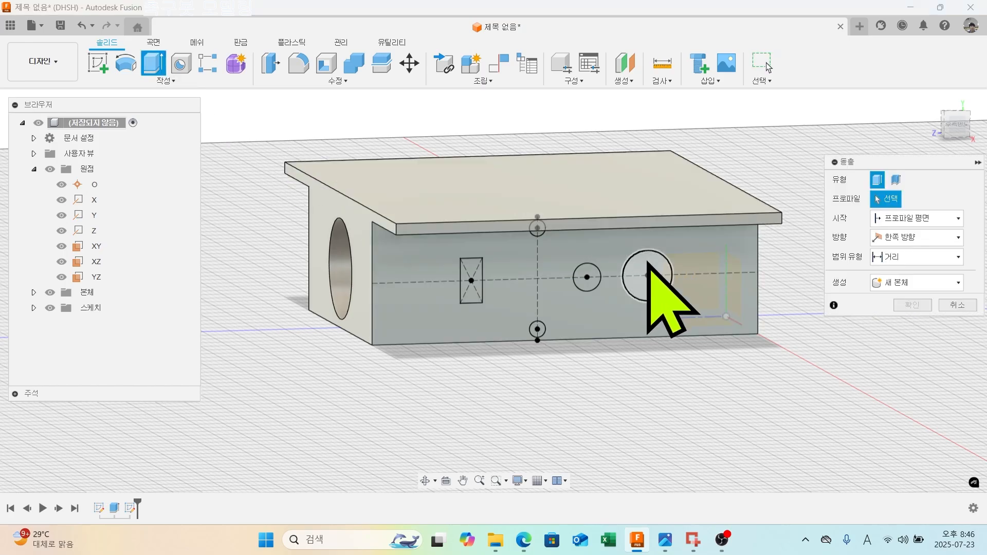
{"action": "left_click", "coordinate": [645, 275]}
{"action": "left_click", "coordinate": [585, 275]}
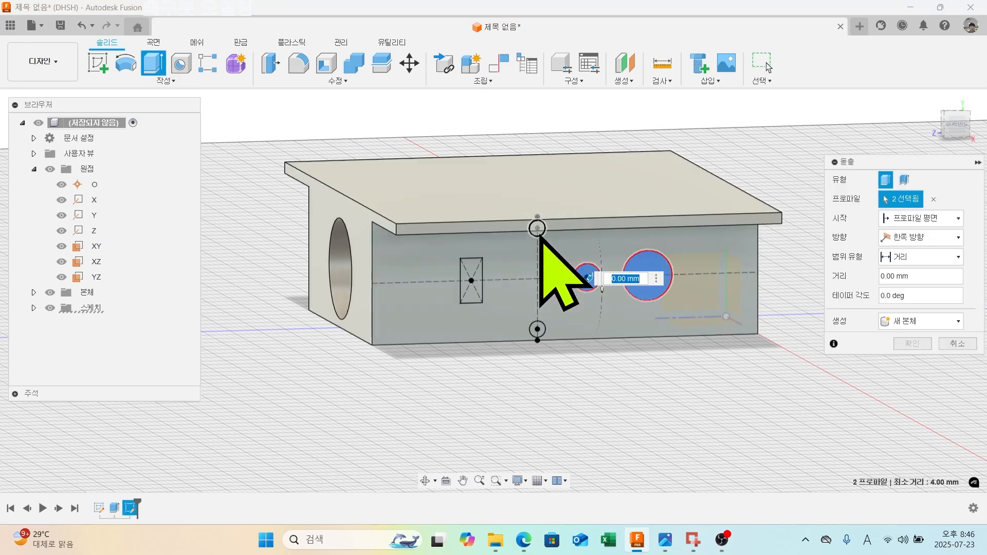
{"action": "scroll", "coordinate": [545, 247], "scroll_direction": "up", "scroll_amount": 3}
{"action": "left_click", "coordinate": [536, 232]}
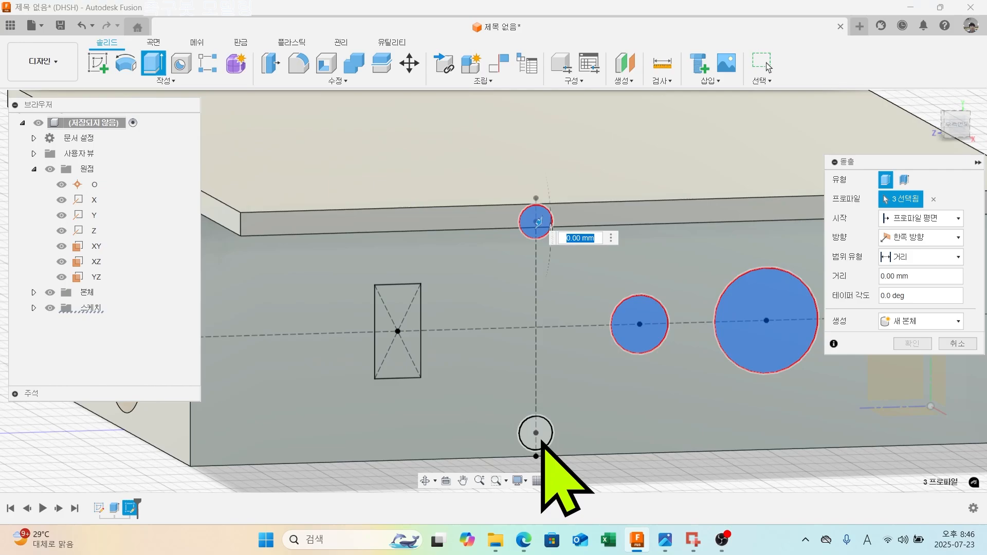
{"action": "left_click", "coordinate": [537, 430]}
{"action": "left_click", "coordinate": [415, 345]}
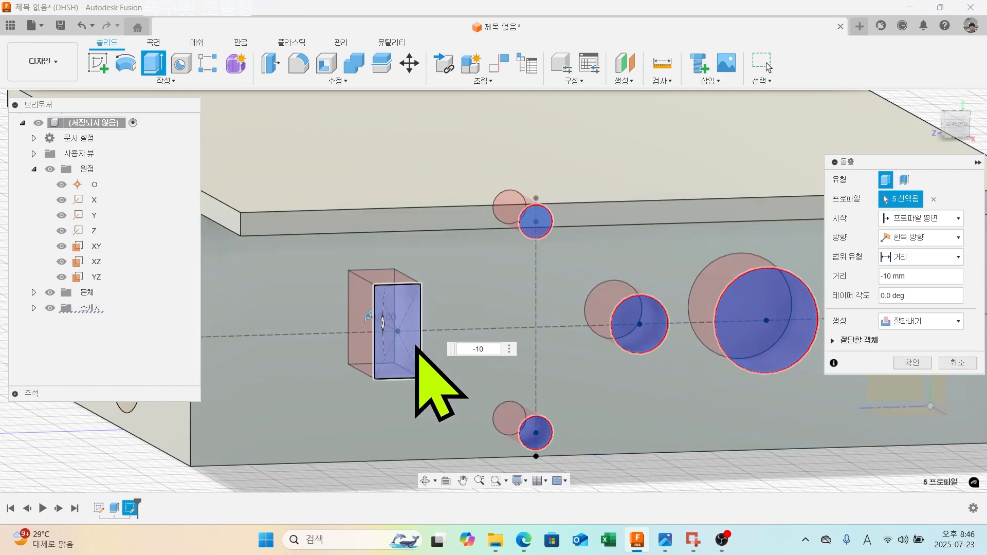
{"action": "scroll", "coordinate": [420, 346], "scroll_direction": "down", "scroll_amount": 2}
{"action": "left_click", "coordinate": [912, 363]}
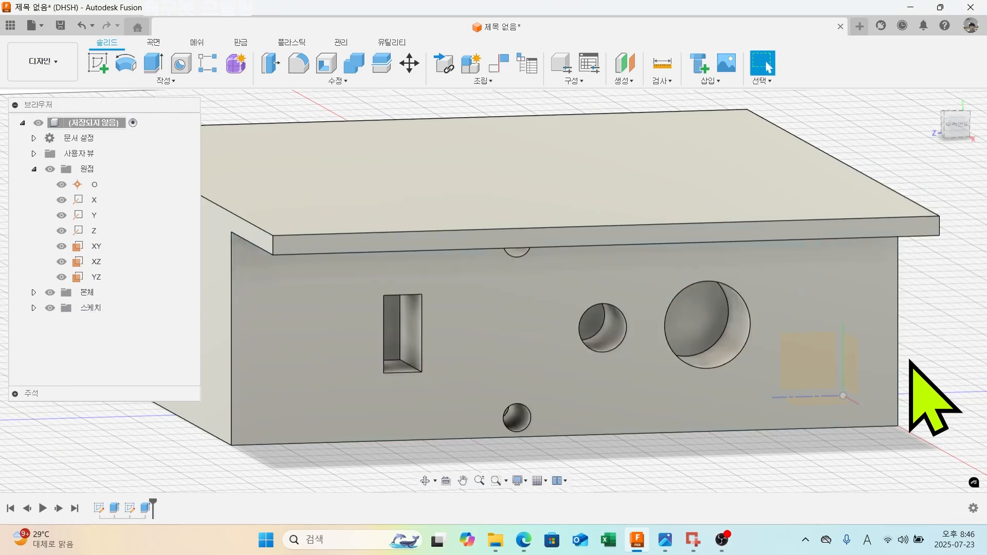
Mirror the side-face cut feature across the YZ origin plane.
{"action": "middle_click_drag", "start_coordinate": [920, 392], "coordinate": [697, 343], "text": "shift"}
{"action": "scroll", "coordinate": [698, 343], "scroll_direction": "up", "scroll_amount": 3}
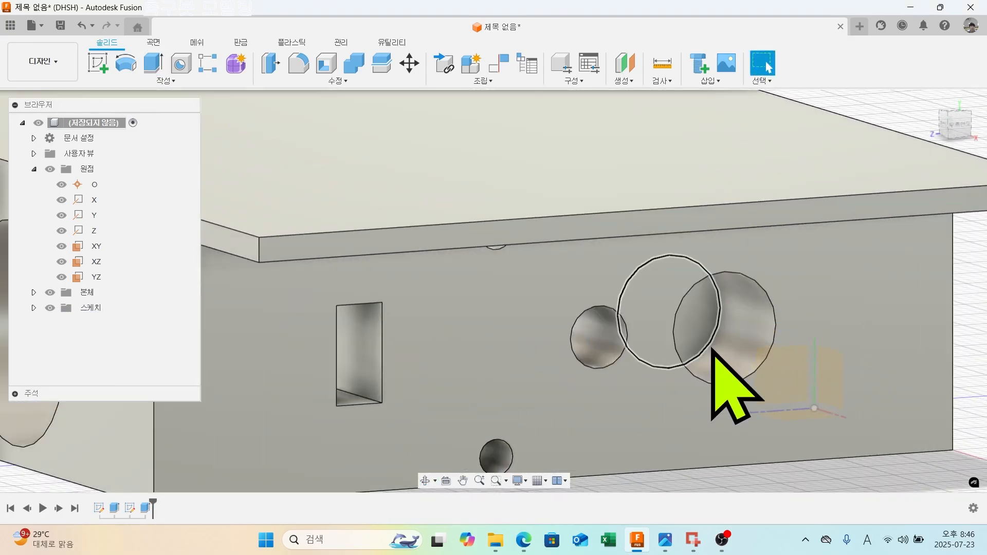
{"action": "scroll", "coordinate": [700, 390], "scroll_direction": "down", "scroll_amount": 3}
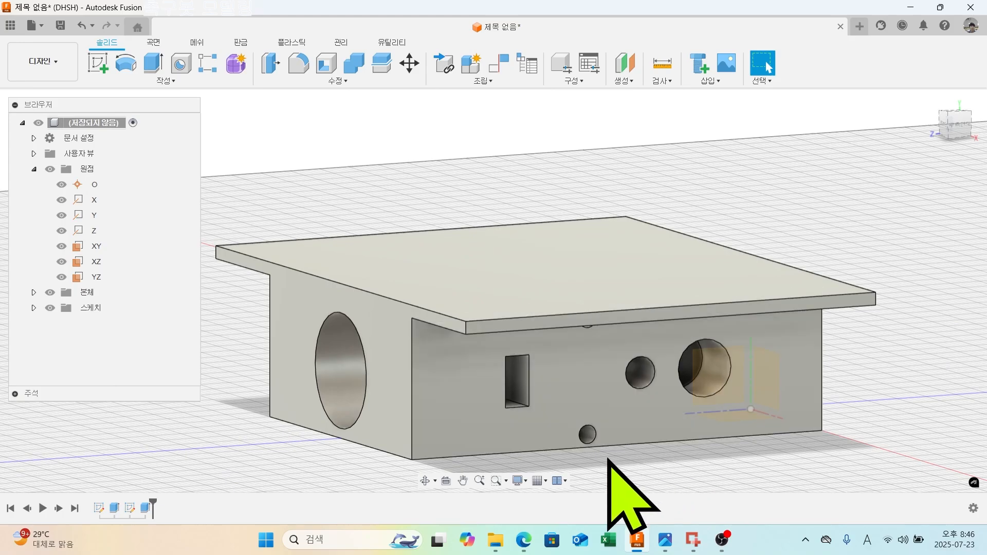
{"action": "middle_click_drag", "start_coordinate": [341, 418], "coordinate": [469, 415], "text": "shift"}
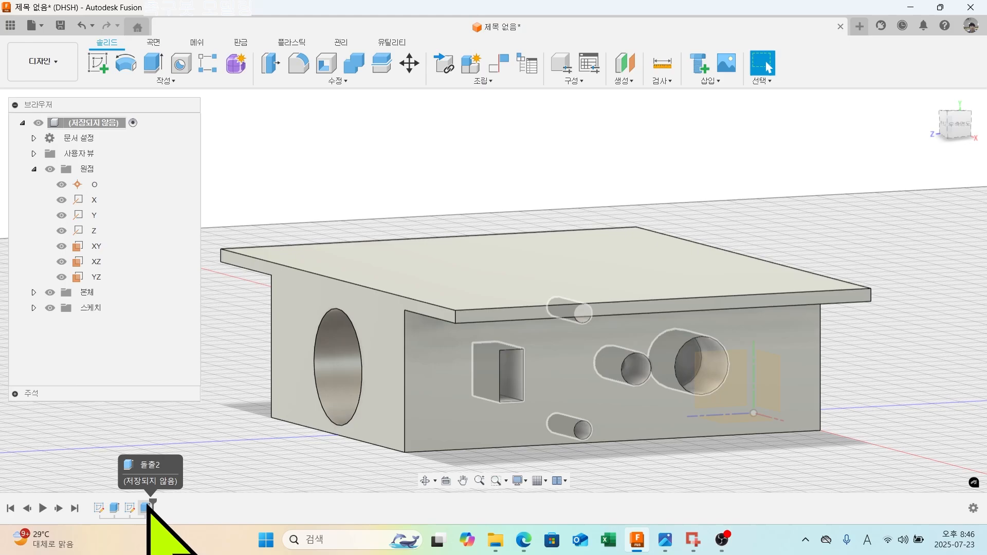
{"action": "left_click", "coordinate": [147, 508]}
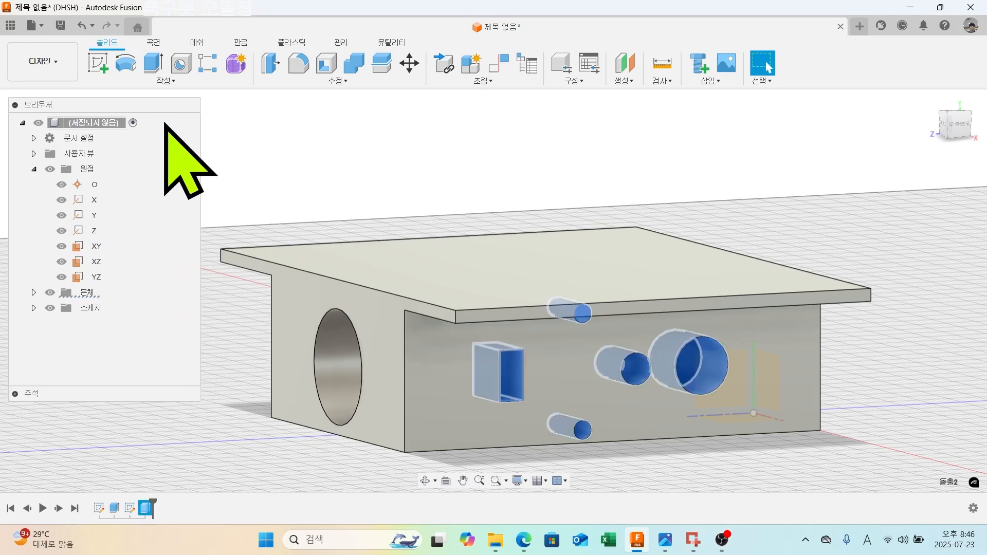
{"action": "left_click", "coordinate": [166, 80]}
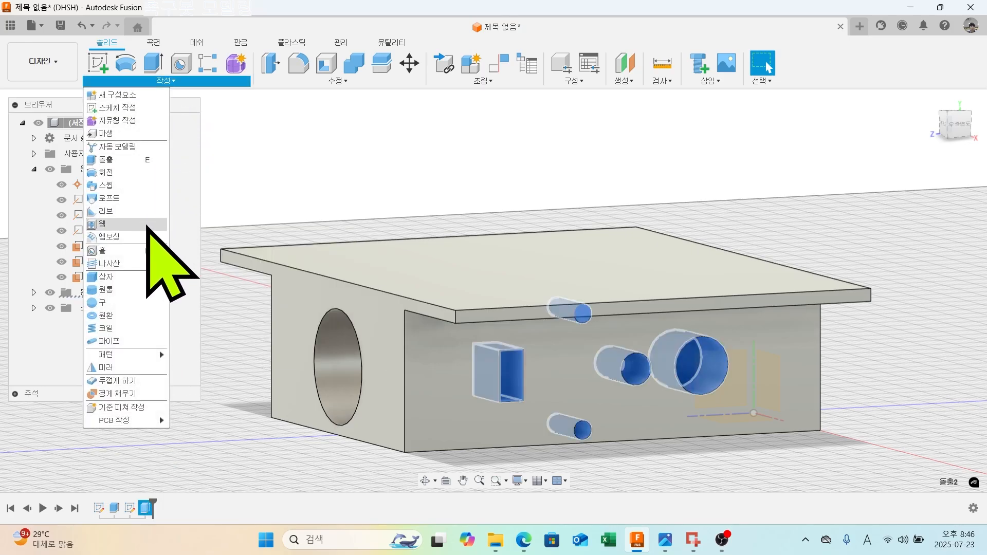
{"action": "left_click", "coordinate": [131, 370]}
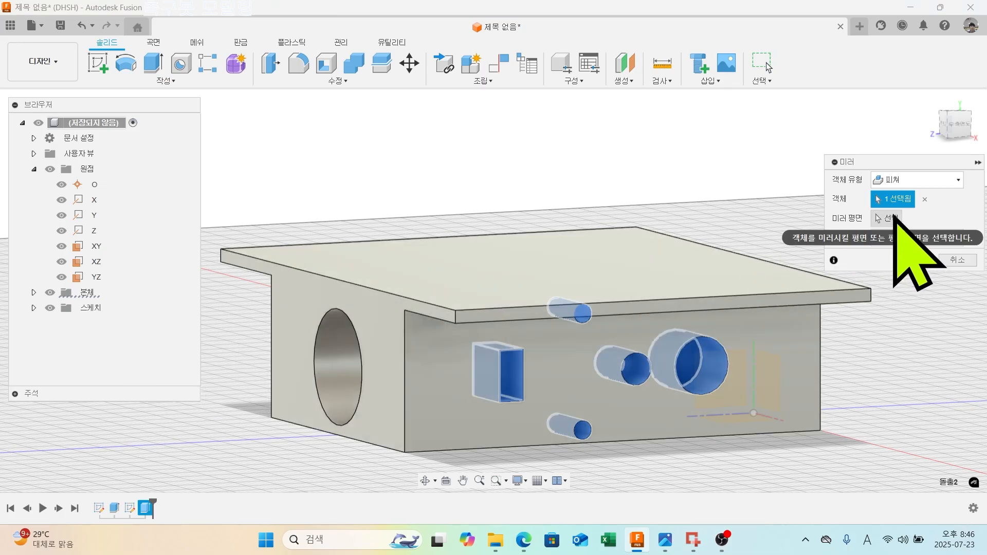
{"action": "left_click", "coordinate": [891, 217]}
{"action": "scroll", "coordinate": [761, 339], "scroll_direction": "down", "scroll_amount": 2}
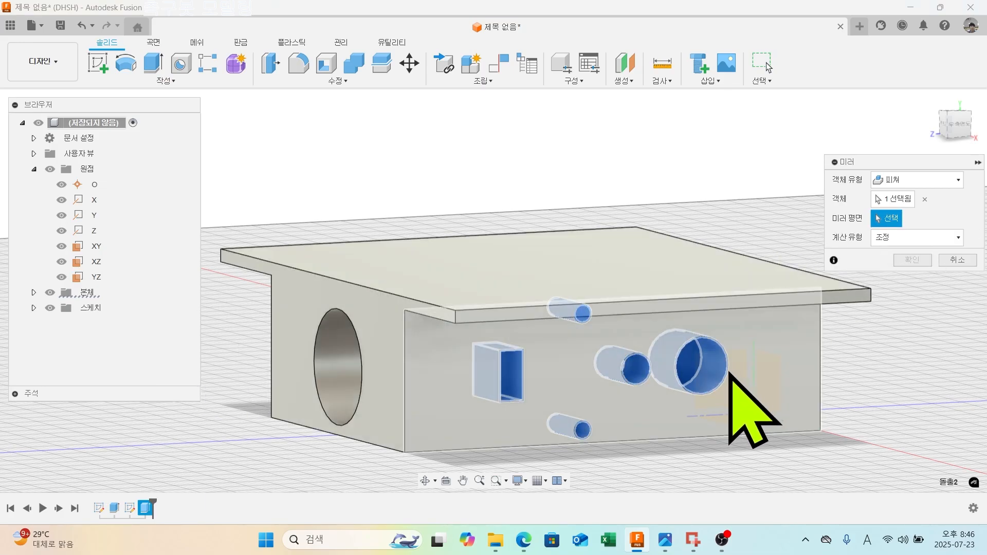
{"action": "scroll", "coordinate": [734, 374], "scroll_direction": "down", "scroll_amount": 3}
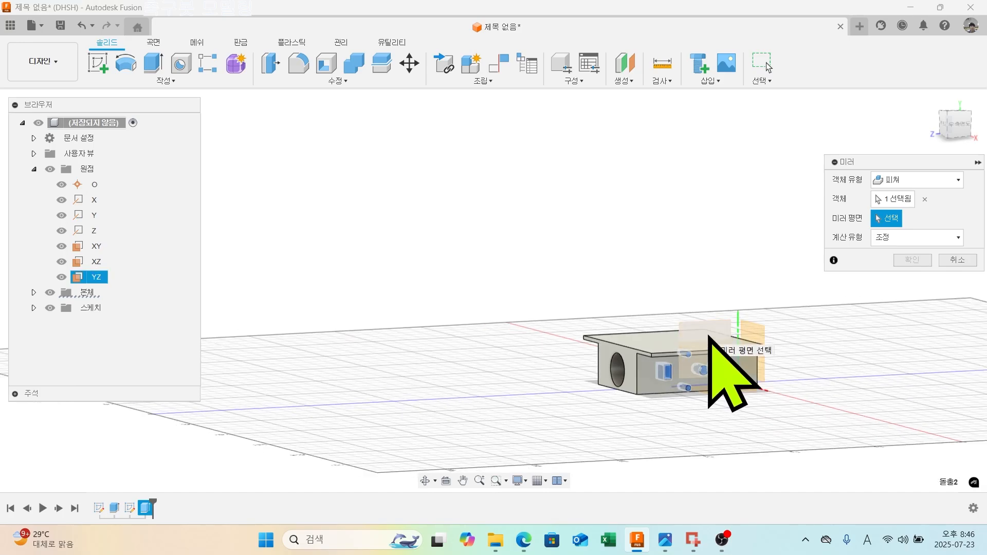
{"action": "scroll", "coordinate": [710, 336], "scroll_direction": "down", "scroll_amount": 3}
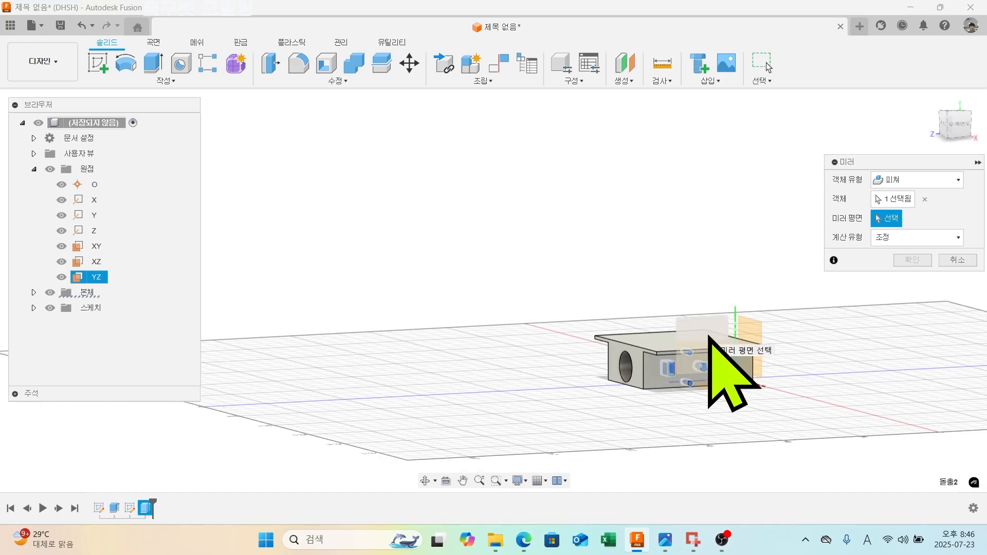
{"action": "left_click", "coordinate": [705, 320]}
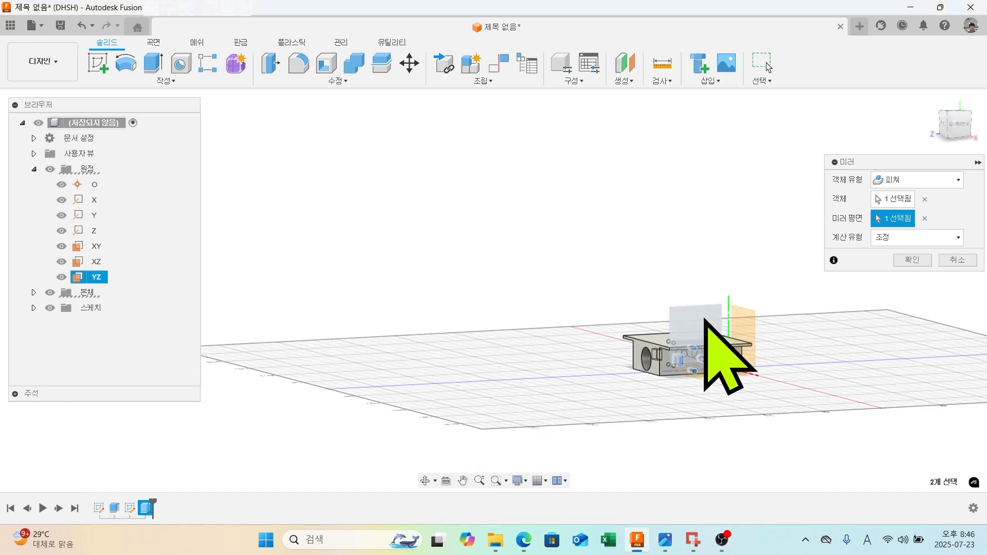
{"action": "left_click", "coordinate": [918, 264]}
Examine the mirrored cutouts on the block's opposite side face.
{"action": "scroll", "coordinate": [688, 380], "scroll_direction": "up", "scroll_amount": 5}
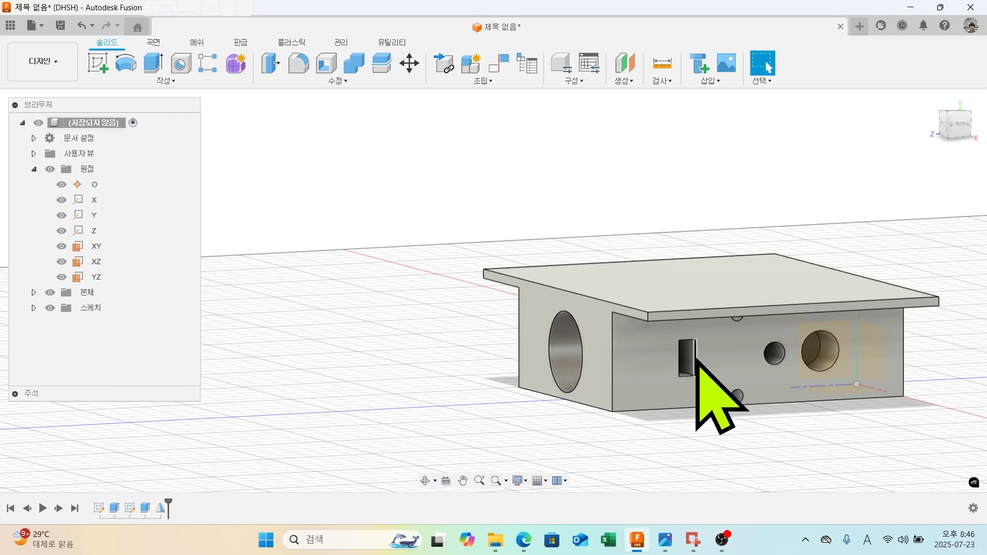
{"action": "scroll", "coordinate": [683, 401], "scroll_direction": "down", "scroll_amount": 3}
{"action": "middle_click_drag", "start_coordinate": [683, 401], "coordinate": [848, 452], "text": "shift"}
{"action": "scroll", "coordinate": [716, 379], "scroll_direction": "up", "scroll_amount": 6}
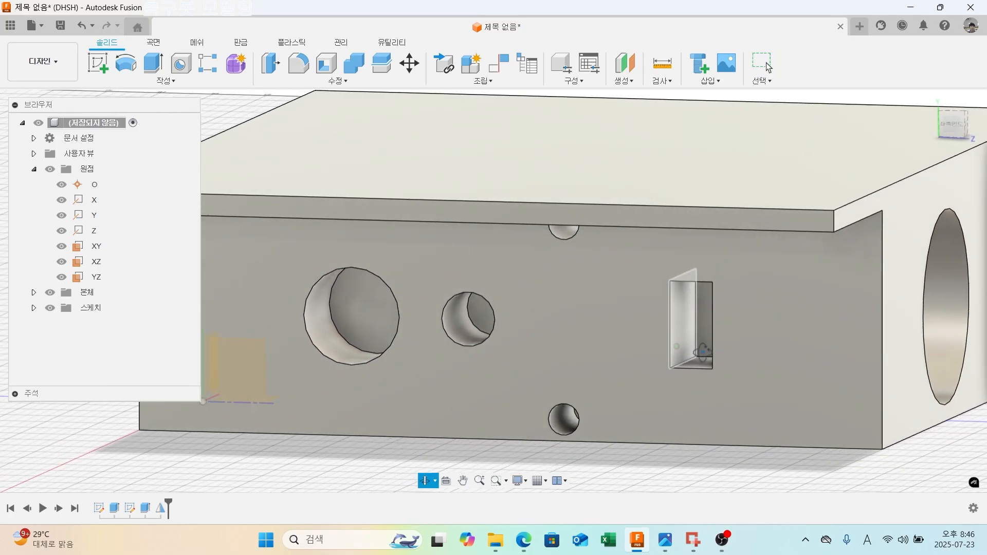
Compare the cutouts on both side faces and the large hole's openings on the two end faces of the block.
{"action": "middle_click_drag", "start_coordinate": [702, 353], "coordinate": [749, 330], "text": "shift"}
{"action": "scroll", "coordinate": [614, 369], "scroll_direction": "down", "scroll_amount": 5}
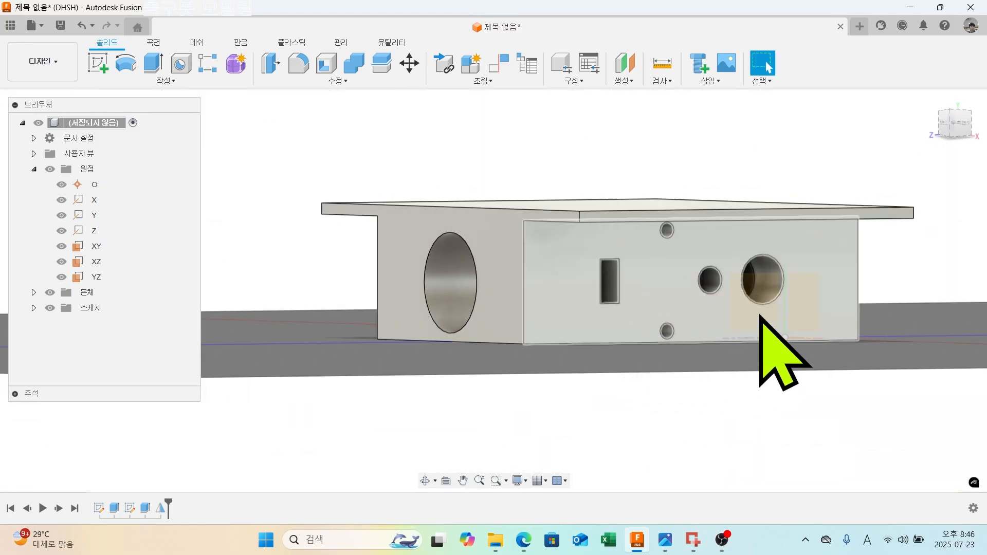
{"action": "scroll", "coordinate": [735, 295], "scroll_direction": "down", "scroll_amount": 2}
{"action": "middle_click_drag", "start_coordinate": [735, 295], "coordinate": [764, 301], "text": "shift"}
{"action": "scroll", "coordinate": [764, 301], "scroll_direction": "up", "scroll_amount": 3}
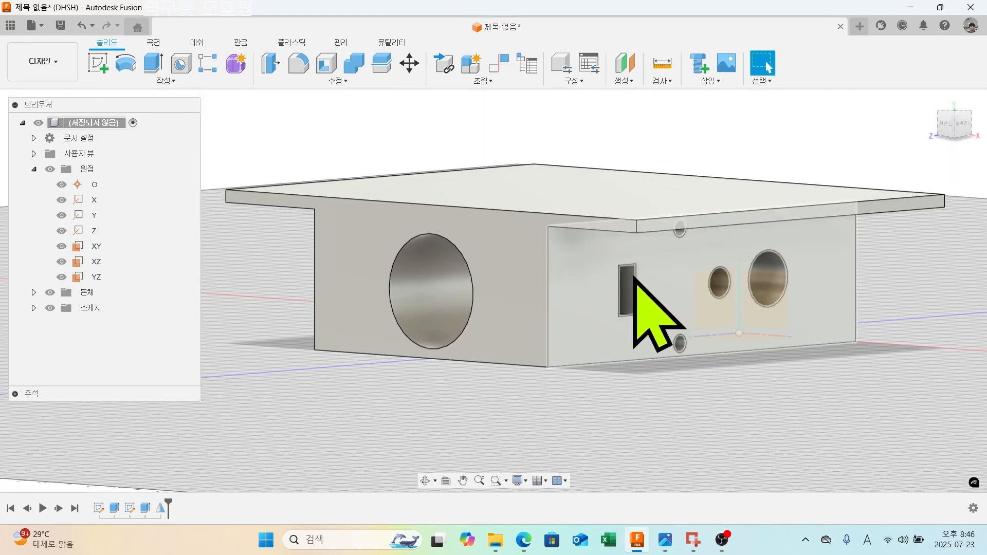
{"action": "scroll", "coordinate": [633, 277], "scroll_direction": "down", "scroll_amount": 2}
{"action": "middle_click_drag", "start_coordinate": [647, 286], "coordinate": [701, 374], "text": "shift"}
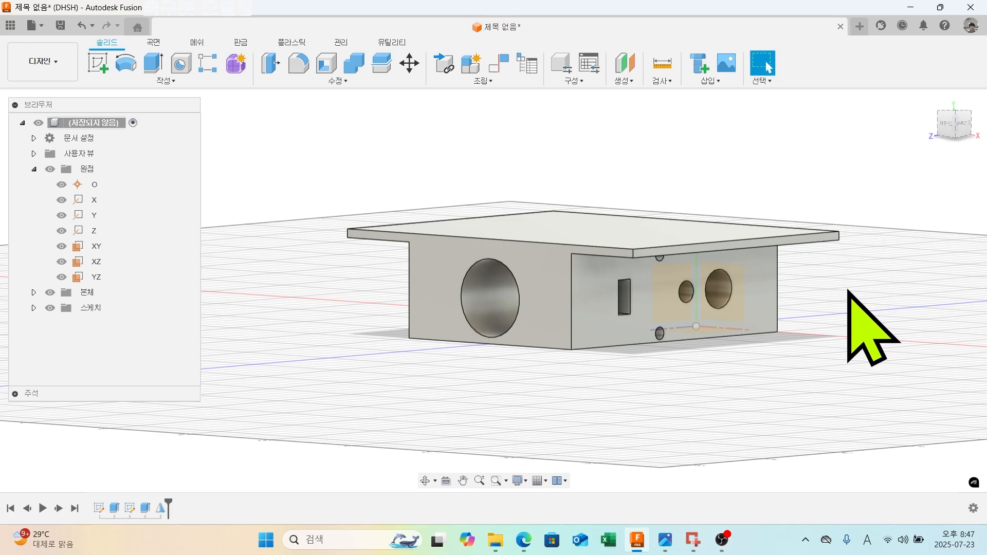
{"action": "middle_click_drag", "start_coordinate": [847, 290], "coordinate": [842, 290], "text": "shift"}
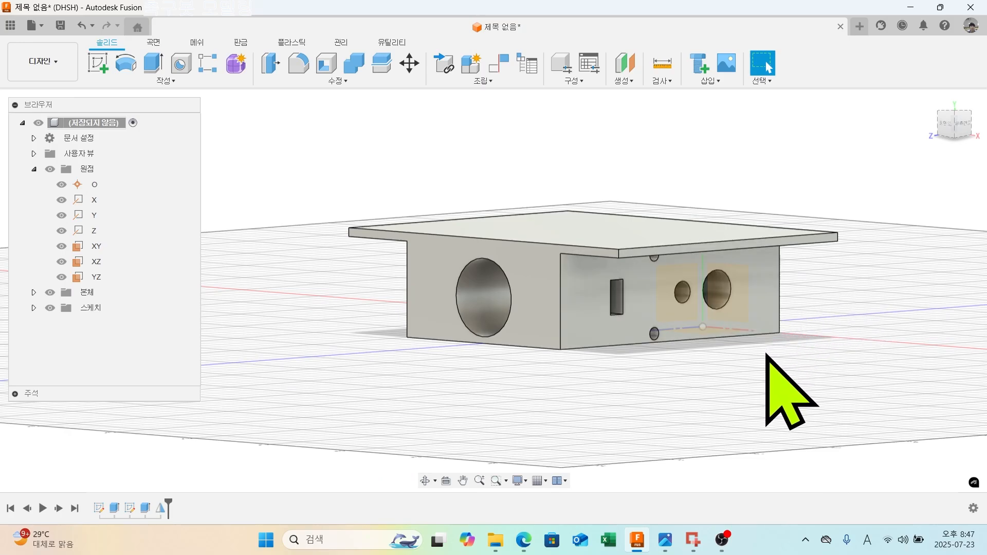
{"action": "middle_click_drag", "start_coordinate": [766, 354], "coordinate": [764, 355], "text": "shift"}
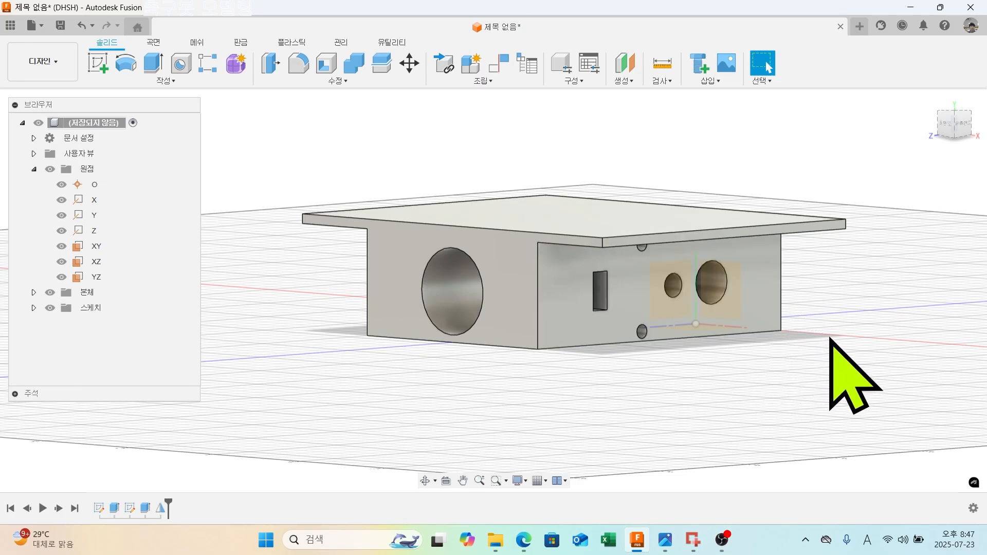
{"action": "middle_click_drag", "start_coordinate": [828, 335], "coordinate": [731, 340], "text": "shift"}
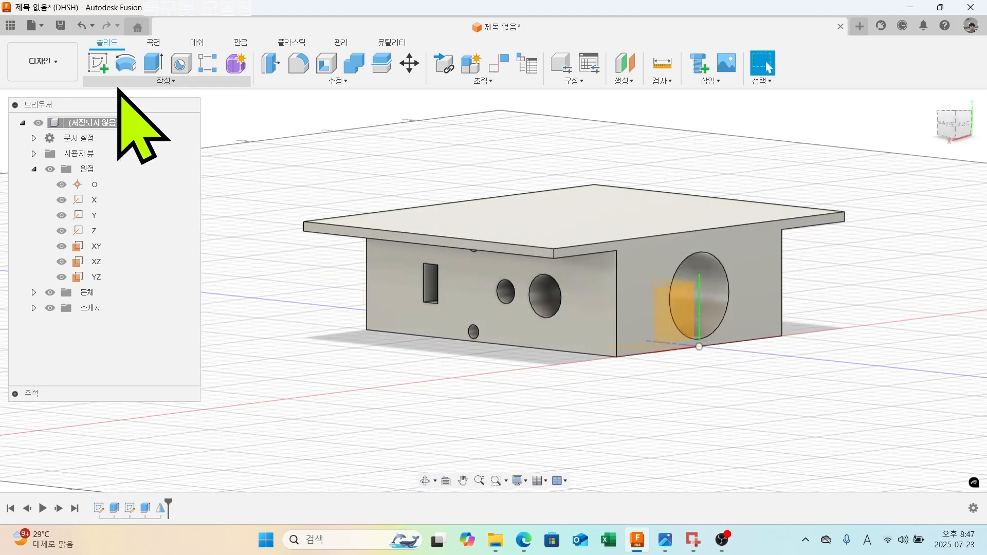
Sketch on the block's end face, project the whole face outline with its hole edge, and finish the sketch.
{"action": "left_click", "coordinate": [96, 69]}
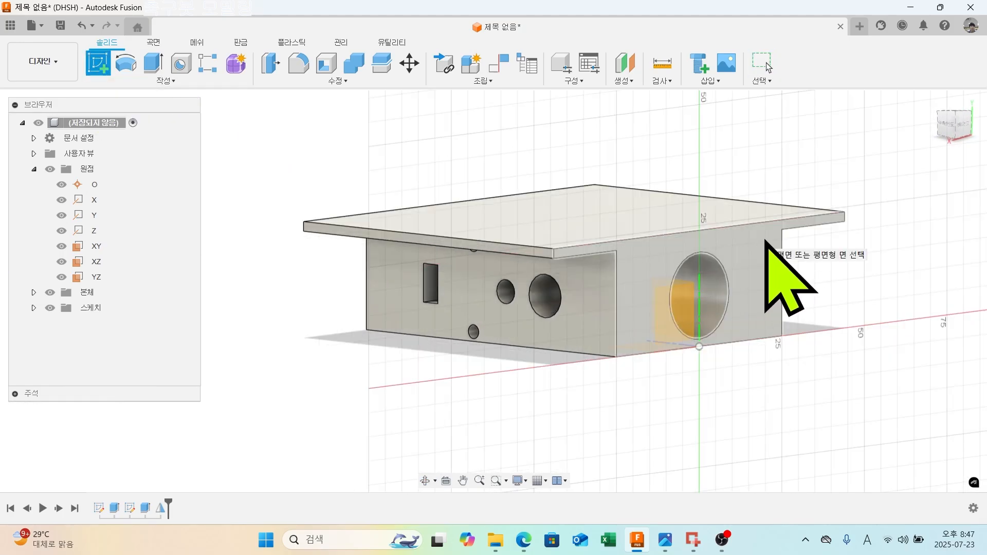
{"action": "left_click", "coordinate": [767, 245]}
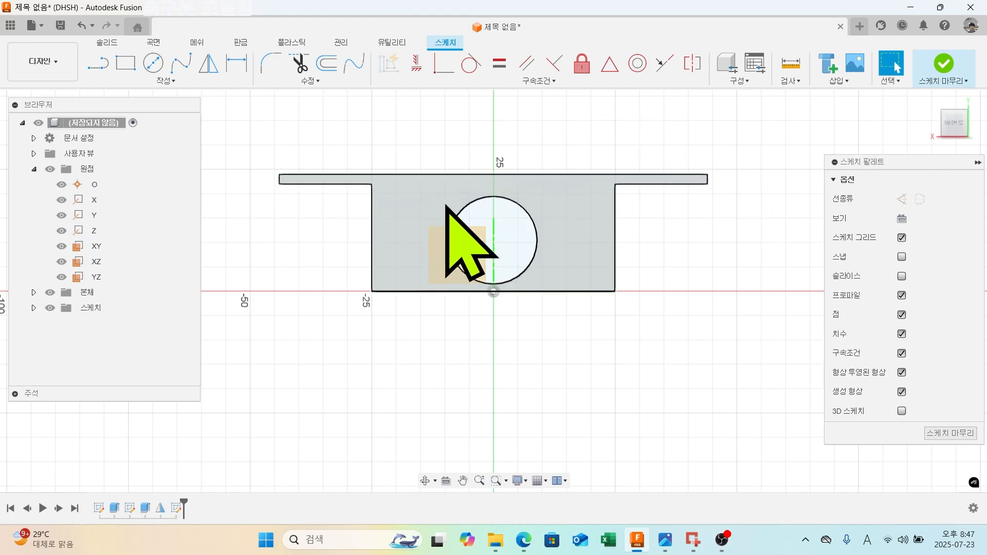
{"action": "left_click", "coordinate": [214, 83]}
{"action": "mouse_move", "coordinate": [130, 275]}
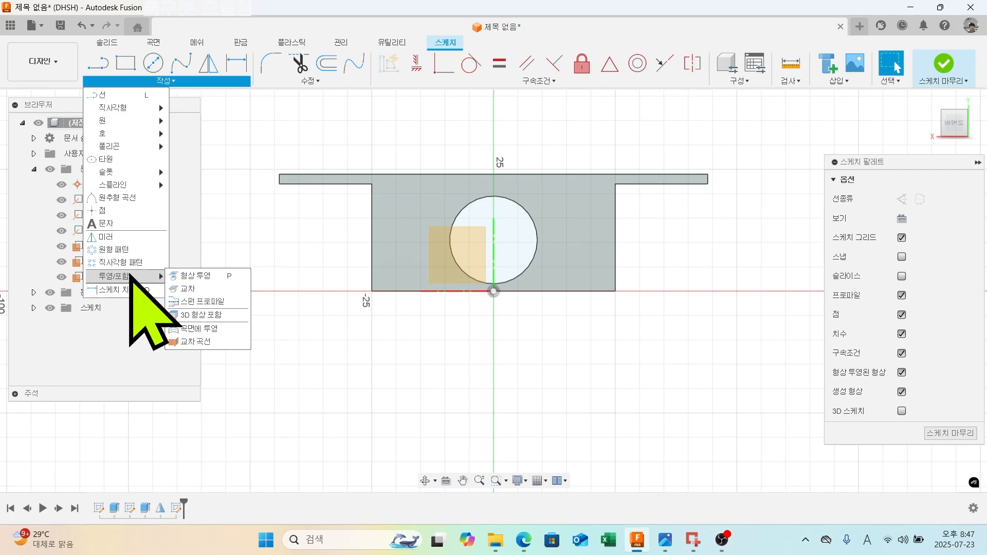
{"action": "left_click", "coordinate": [191, 276]}
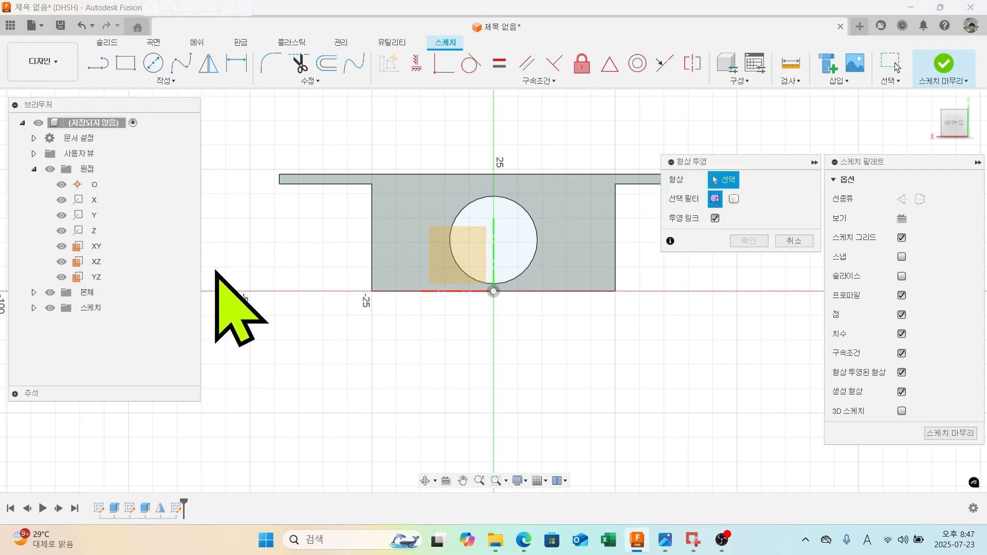
{"action": "left_click", "coordinate": [421, 221]}
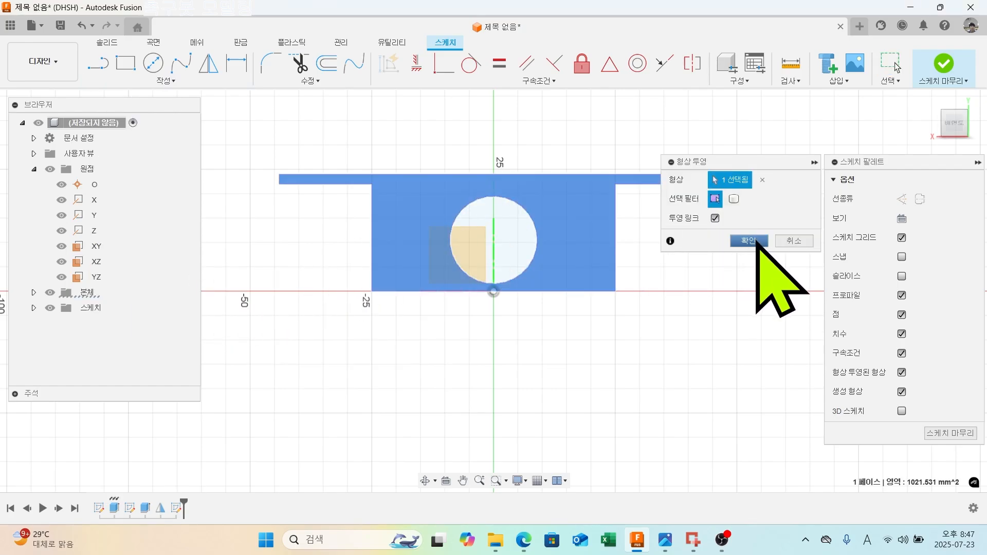
{"action": "left_click", "coordinate": [751, 241]}
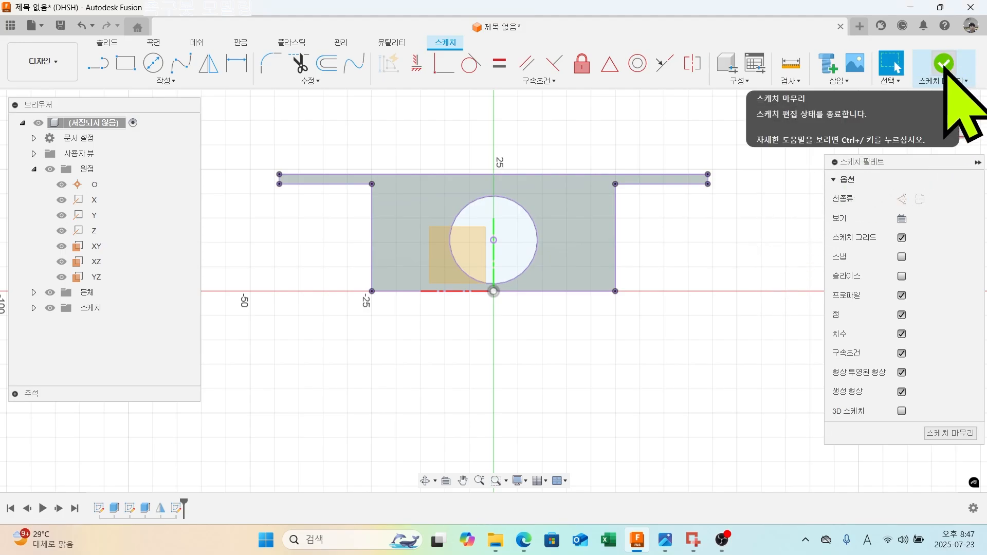
{"action": "left_click", "coordinate": [944, 64]}
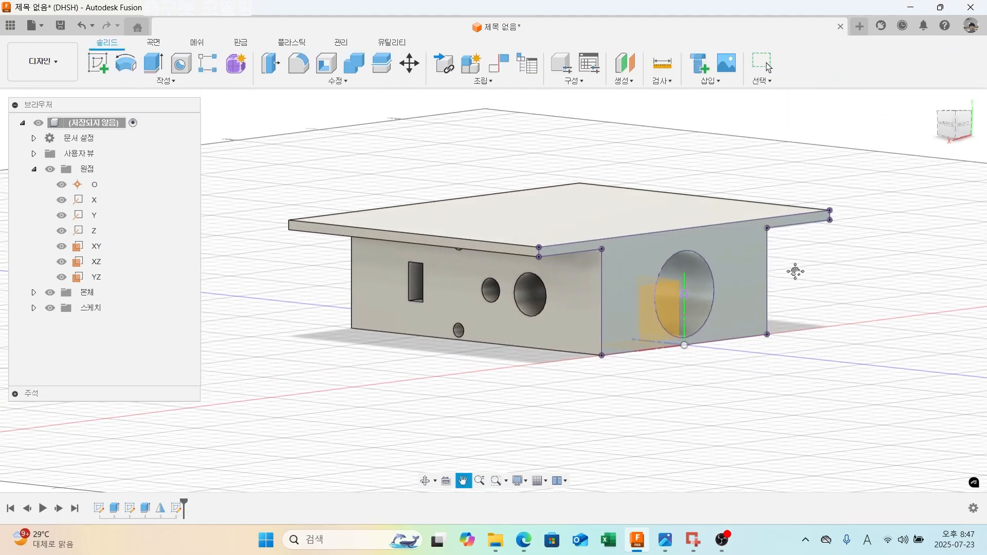
Extrude the projected end-face profile and the hole circle 2 mm outward, joined to the existing body.
{"action": "middle_click_drag", "start_coordinate": [795, 272], "coordinate": [728, 251]}
{"action": "scroll", "coordinate": [550, 249], "scroll_direction": "up", "scroll_amount": 3}
{"action": "scroll", "coordinate": [658, 355], "scroll_direction": "down", "scroll_amount": 2}
{"action": "middle_click_drag", "start_coordinate": [716, 421], "coordinate": [669, 398]}
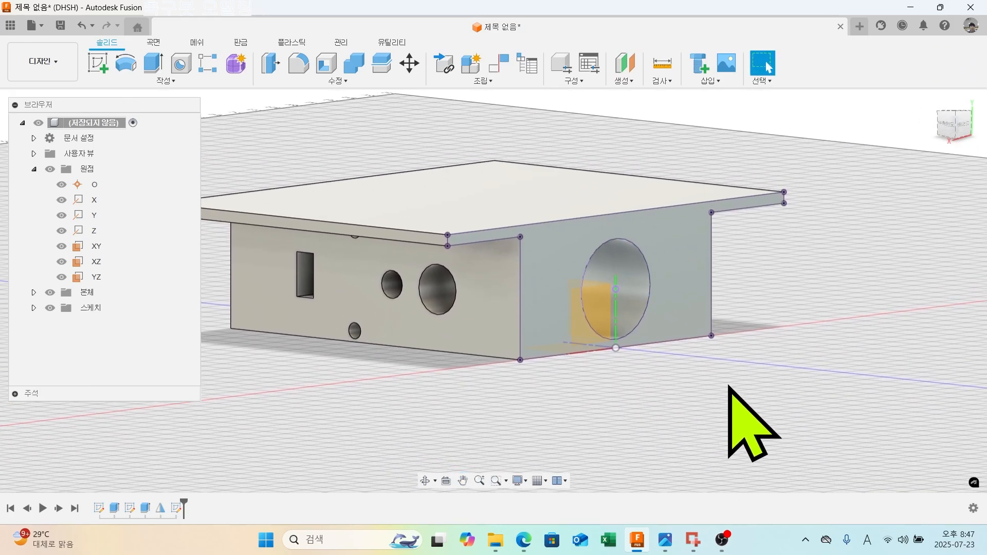
{"action": "left_click", "coordinate": [154, 65]}
{"action": "left_click", "coordinate": [547, 270]}
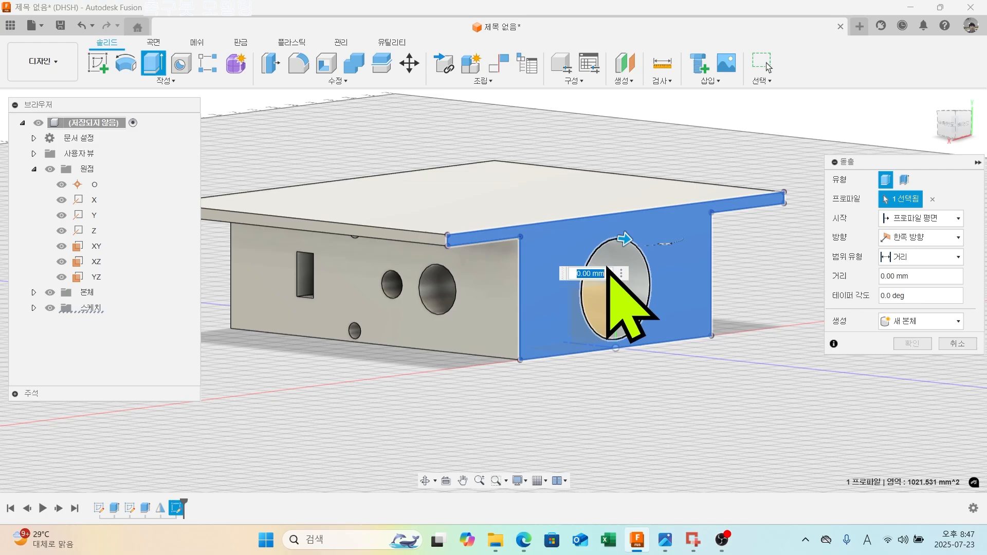
{"action": "left_click", "coordinate": [643, 297]}
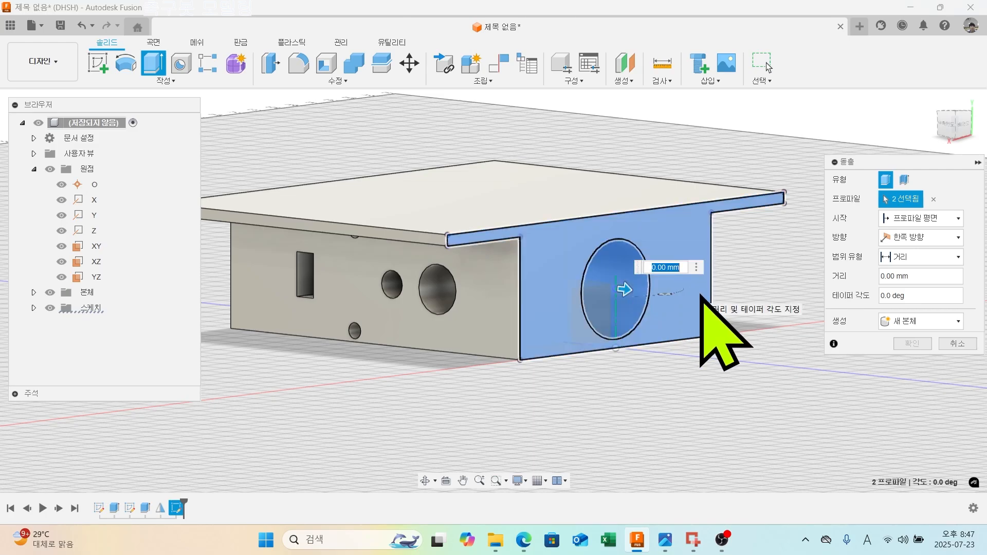
{"action": "type", "text": "2"}
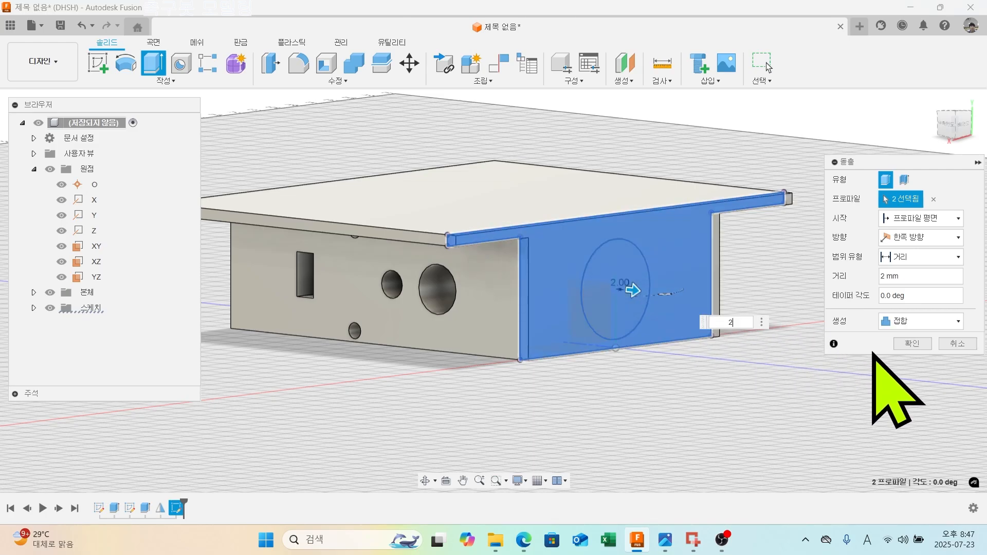
{"action": "left_click", "coordinate": [916, 322]}
{"action": "left_click", "coordinate": [912, 334]}
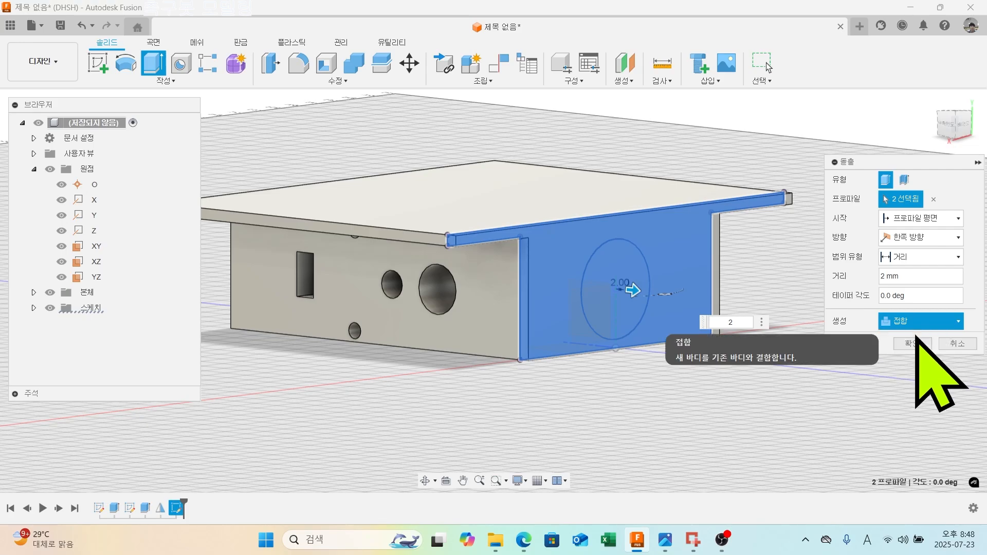
{"action": "left_click", "coordinate": [902, 342]}
Examine the block's new end wall, the hole's opposite end and the side cutouts from several angles.
{"action": "scroll", "coordinate": [602, 313], "scroll_direction": "up", "scroll_amount": 3}
{"action": "scroll", "coordinate": [582, 313], "scroll_direction": "down", "scroll_amount": 3}
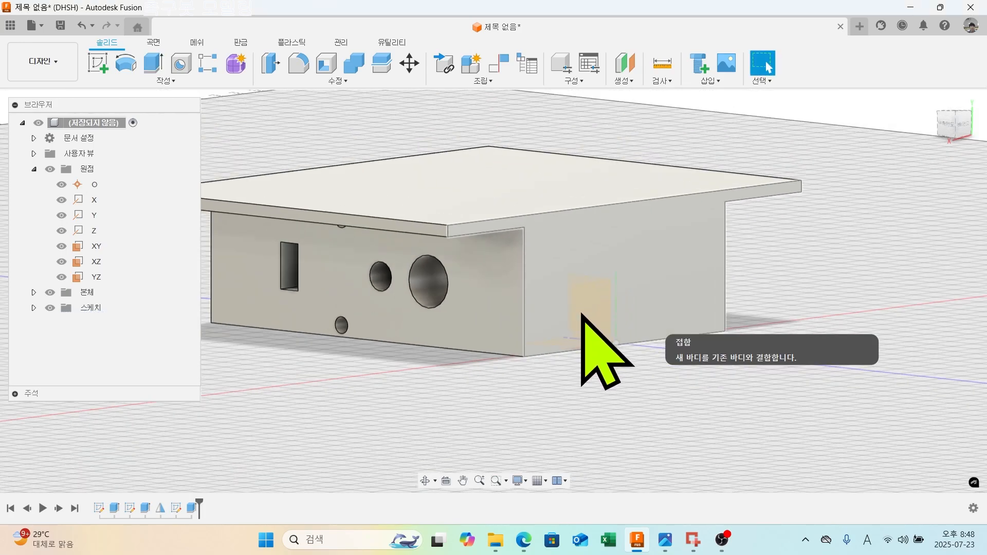
{"action": "middle_click_drag", "start_coordinate": [583, 313], "coordinate": [450, 259], "text": "shift"}
{"action": "scroll", "coordinate": [608, 362], "scroll_direction": "down", "scroll_amount": 3}
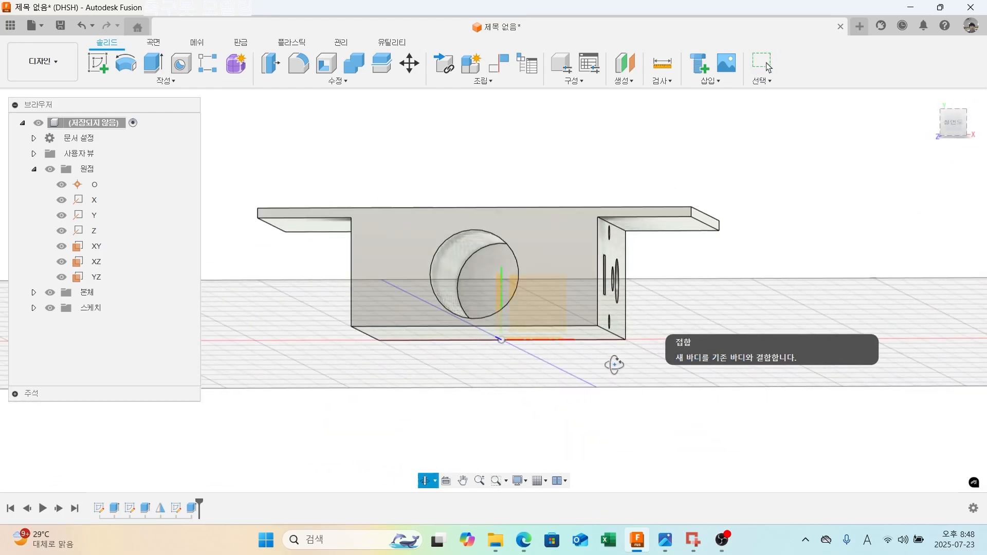
{"action": "middle_click_drag", "start_coordinate": [612, 363], "coordinate": [568, 341], "text": "shift"}
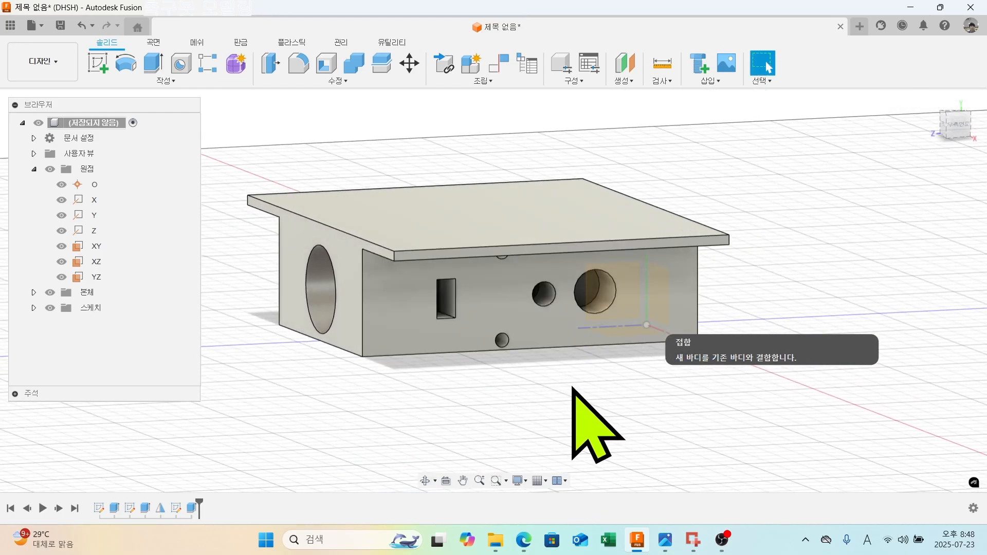
{"action": "middle_click_drag", "start_coordinate": [577, 403], "coordinate": [537, 389], "text": "shift"}
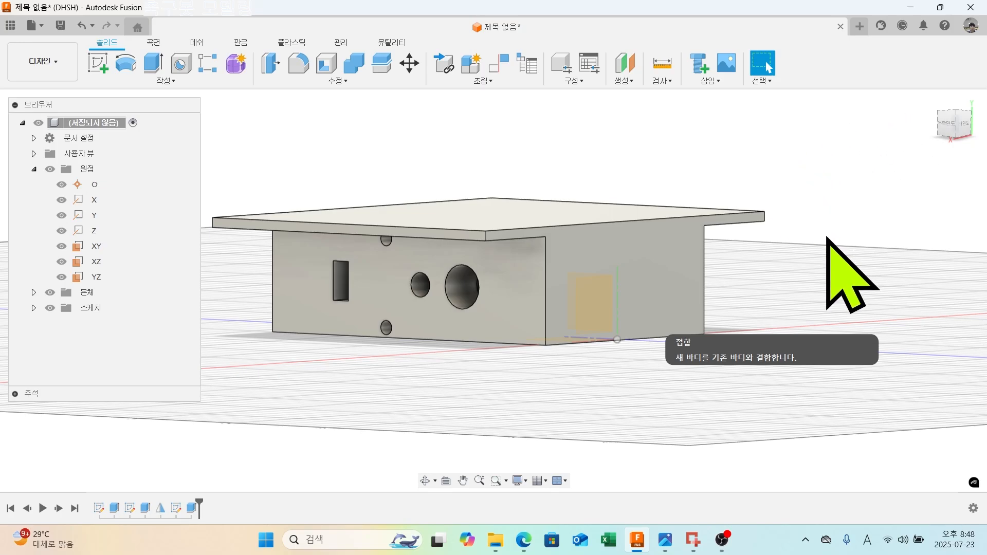
{"action": "middle_click_drag", "start_coordinate": [844, 282], "coordinate": [841, 236], "text": "shift"}
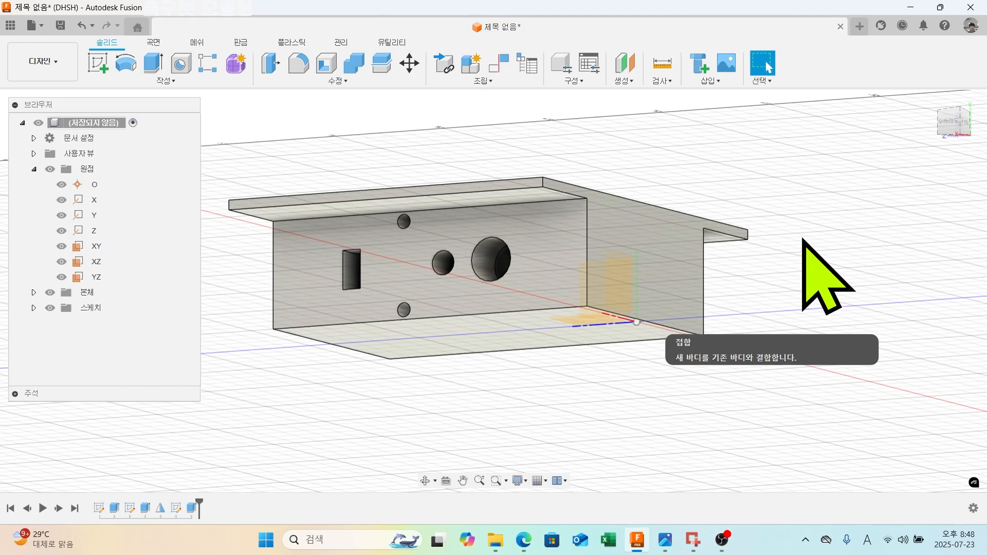
{"action": "middle_click_drag", "start_coordinate": [803, 241], "coordinate": [828, 210], "text": "shift"}
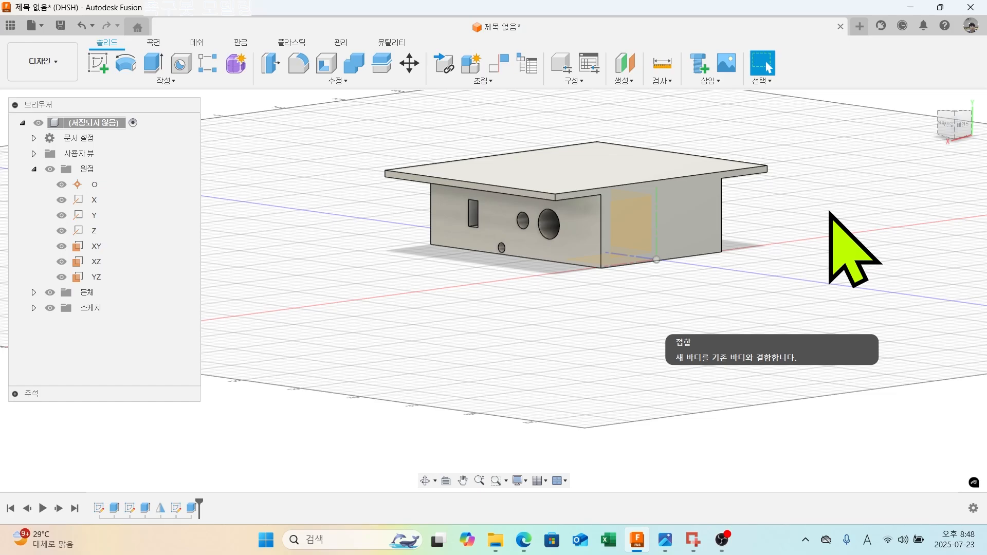
{"action": "middle_click_drag", "start_coordinate": [829, 211], "coordinate": [811, 229], "text": "shift"}
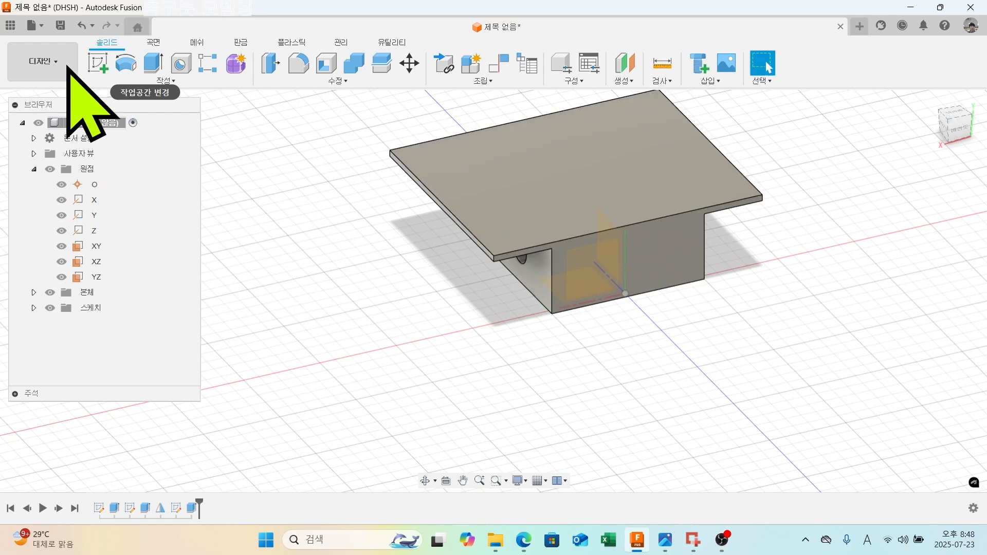
Start a new sketch on the top face of the block's wide plate.
{"action": "left_click", "coordinate": [99, 63]}
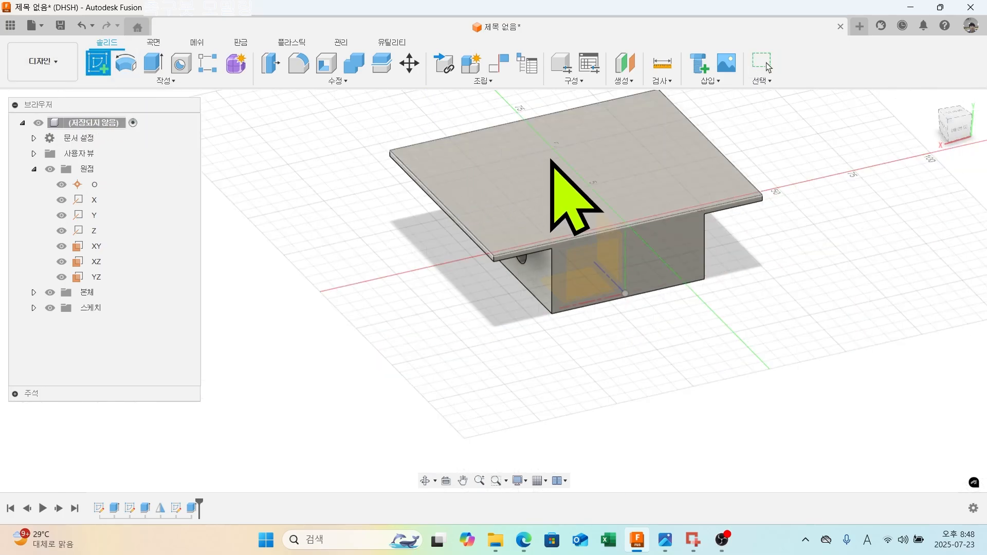
{"action": "left_click", "coordinate": [595, 170]}
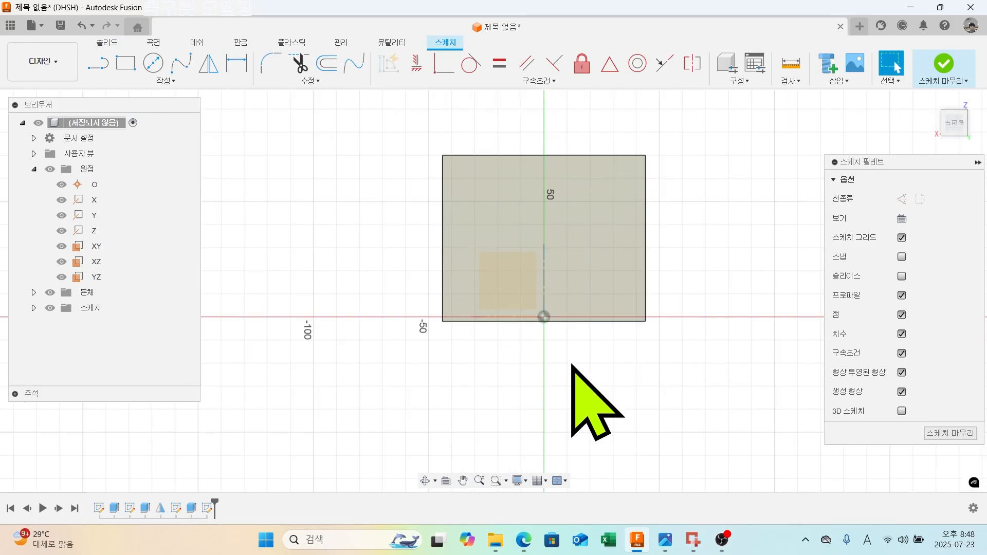
{"action": "mouse_move", "coordinate": [570, 361]}
{"action": "middle_mouse_down", "text": "shift"}
{"action": "mouse_move", "coordinate": [570, 267]}
{"action": "mouse_move", "coordinate": [606, 224]}
{"action": "middle_mouse_up", "text": "shift"}
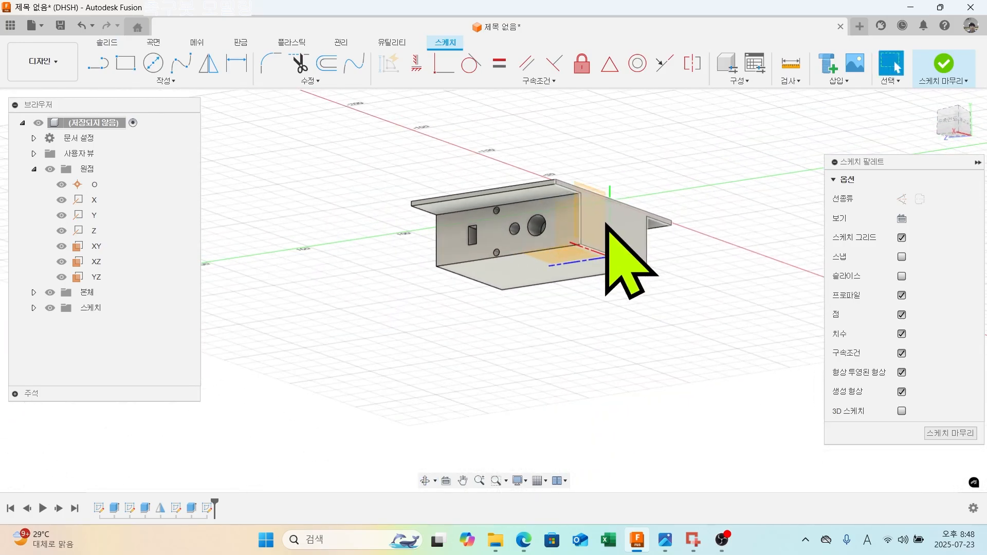
{"action": "middle_click_drag", "start_coordinate": [705, 187], "coordinate": [610, 297], "text": "shift"}
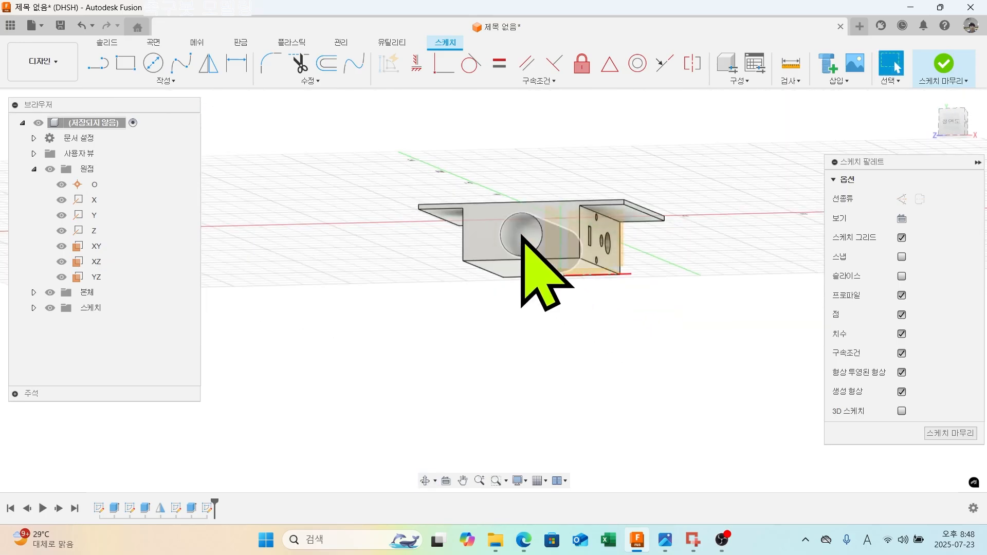
{"action": "mouse_move", "coordinate": [524, 227]}
{"action": "middle_mouse_down", "text": "shift"}
{"action": "mouse_move", "coordinate": [665, 318]}
{"action": "mouse_move", "coordinate": [555, 325]}
{"action": "mouse_move", "coordinate": [491, 366]}
{"action": "middle_mouse_up", "text": "shift"}
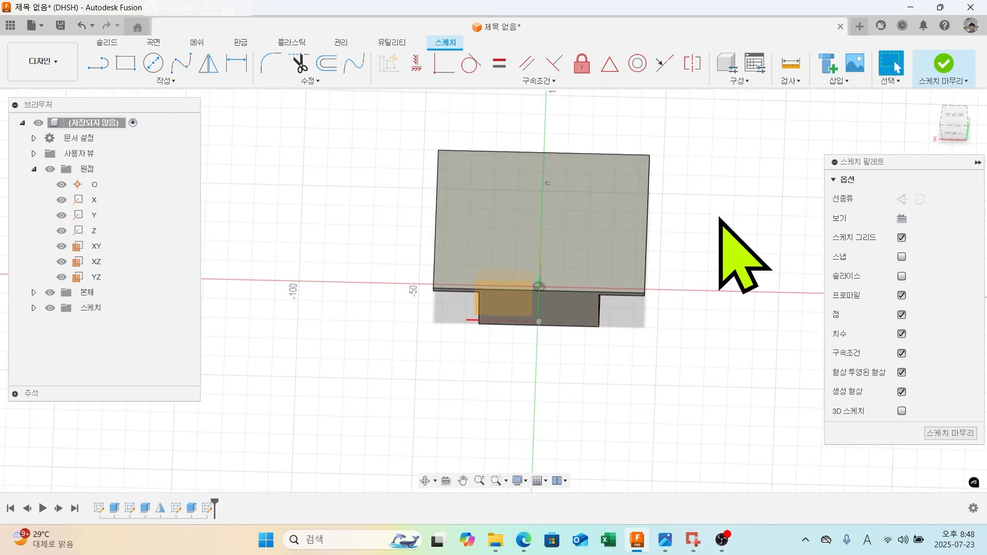
{"action": "left_click", "coordinate": [954, 121]}
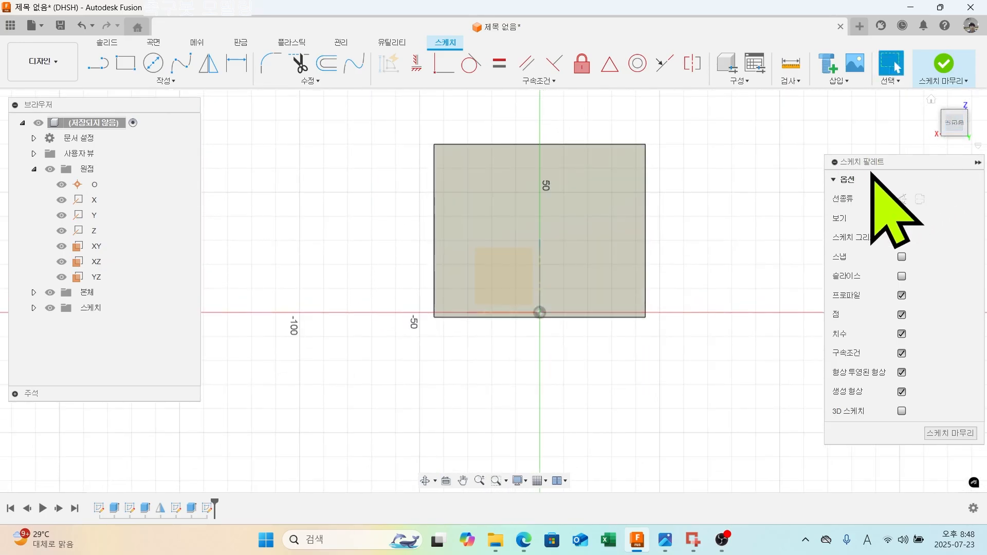
Sketch a rectangle in front of the plate and dimension it 8 mm deep and 30 mm wide.
{"action": "left_click", "coordinate": [125, 64]}
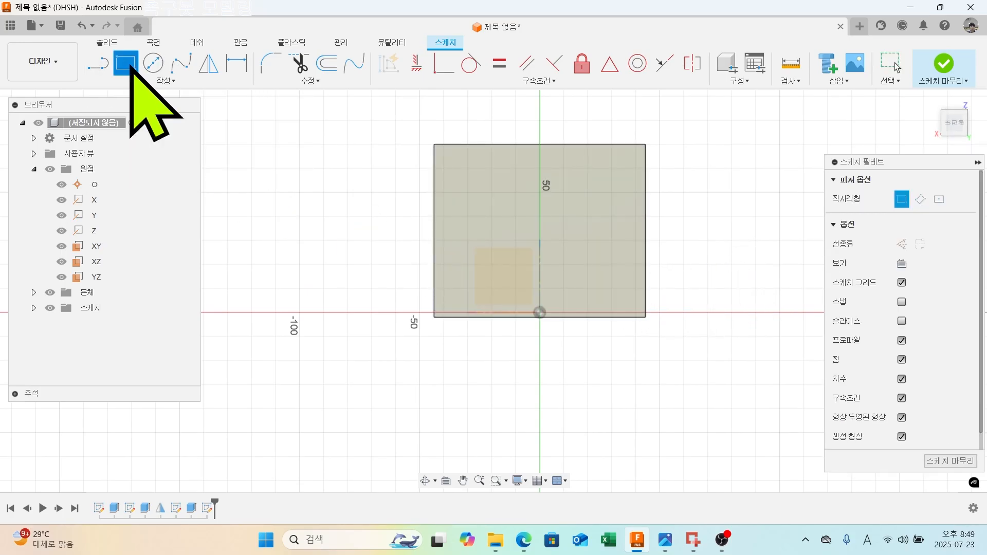
{"action": "left_click", "coordinate": [402, 343]}
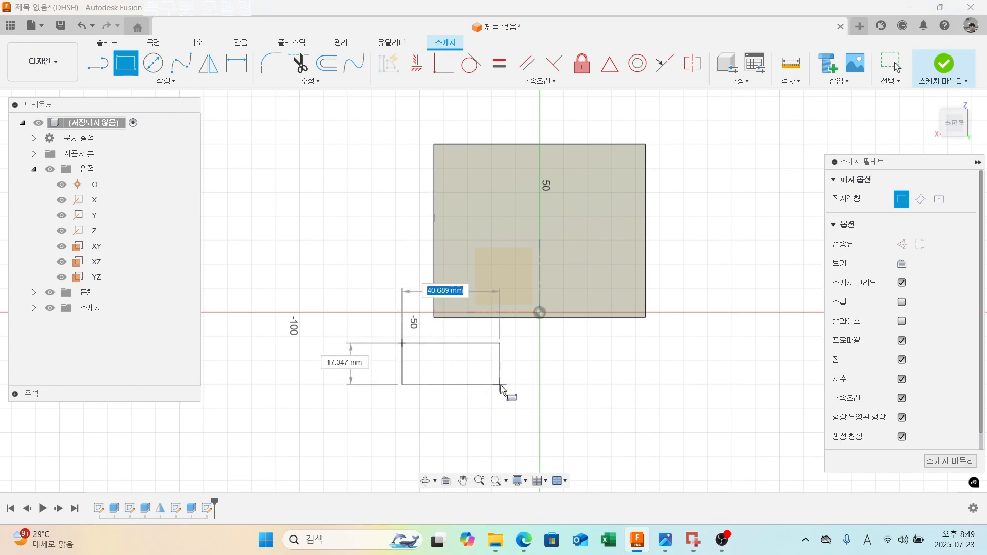
{"action": "left_click", "coordinate": [487, 373]}
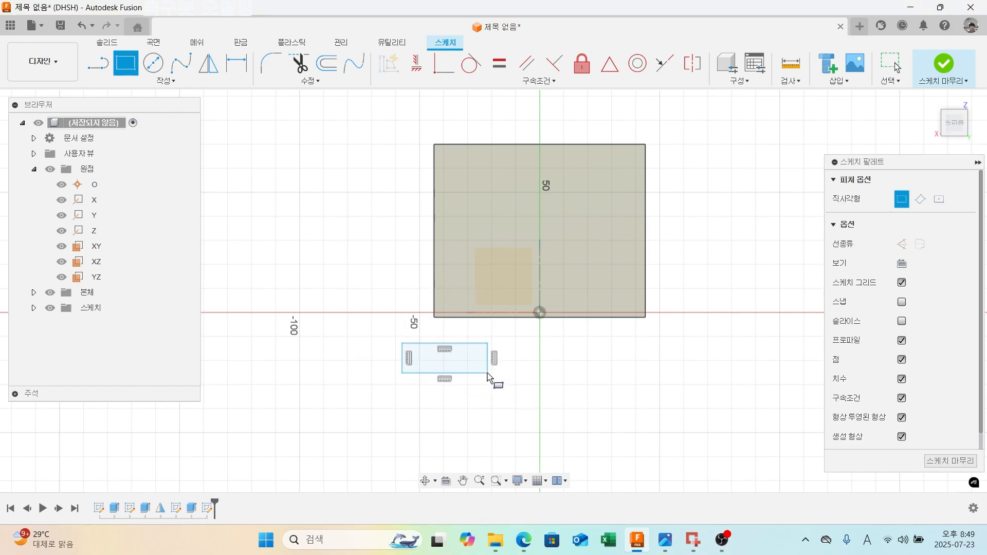
{"action": "left_click", "coordinate": [237, 63]}
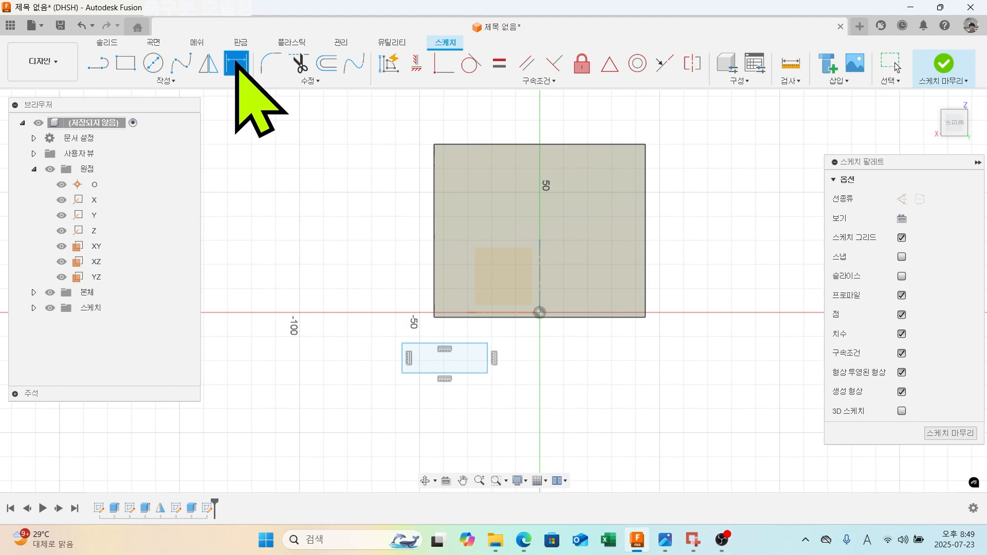
{"action": "left_click", "coordinate": [393, 355]}
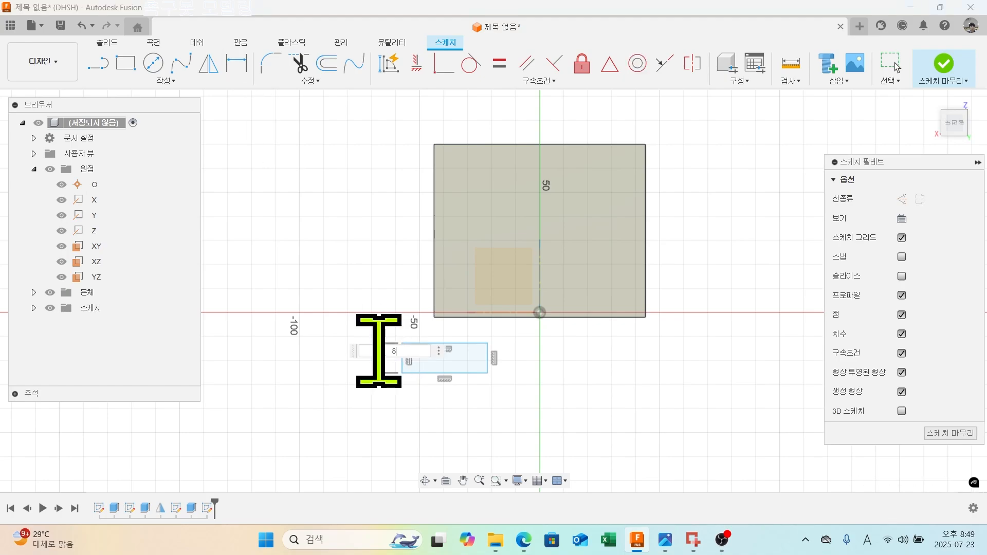
{"action": "key", "text": "Return"}
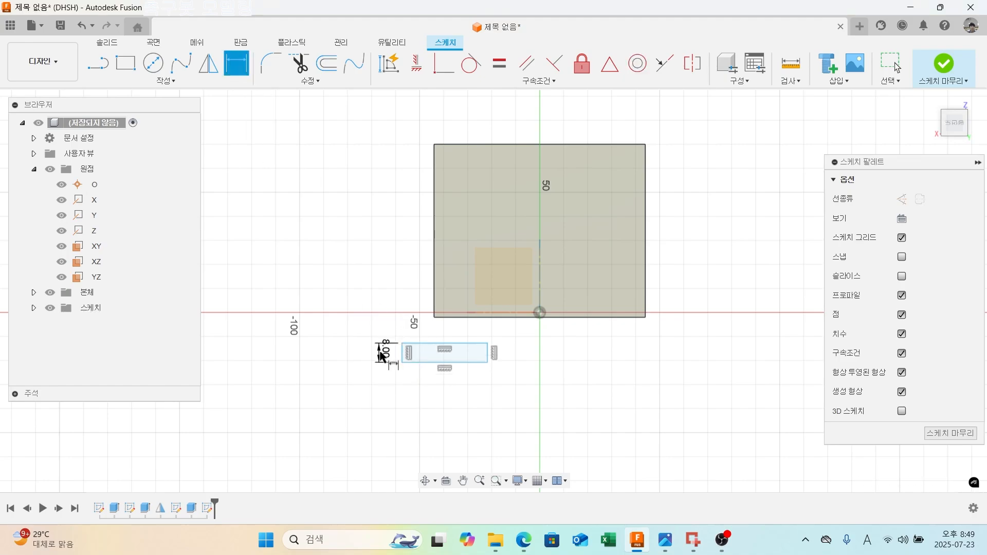
{"action": "left_click", "coordinate": [463, 362]}
{"action": "left_click", "coordinate": [462, 426]}
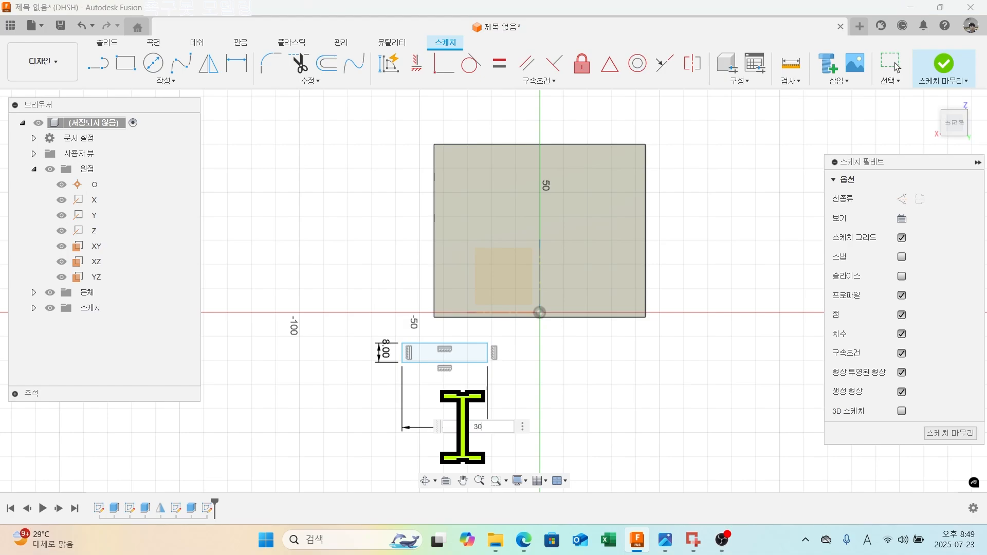
{"action": "key", "text": "Return"}
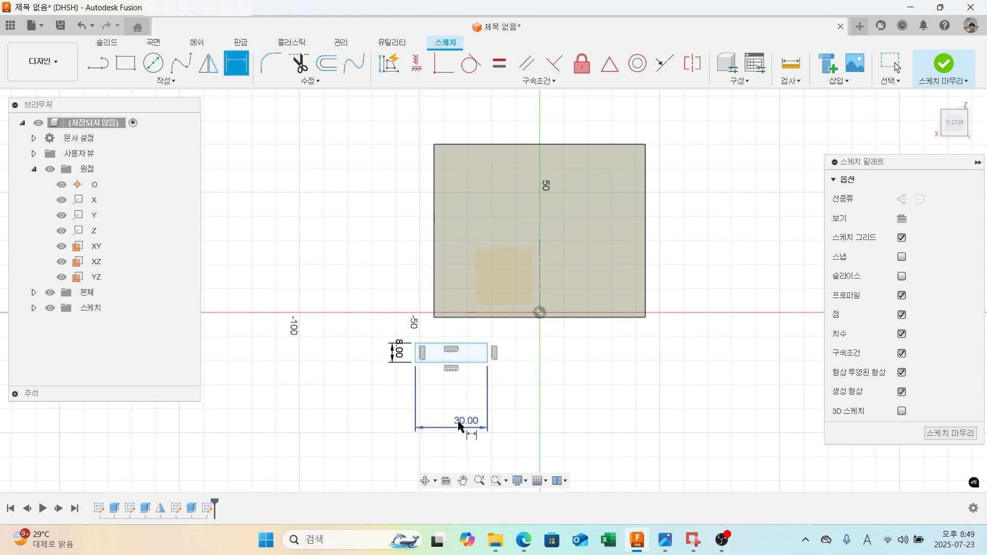
Dimension the horizontal distance from the origin to the small rectangle's far short edge as 74 mm.
{"action": "left_click", "coordinate": [415, 355]}
{"action": "left_click", "coordinate": [540, 313]}
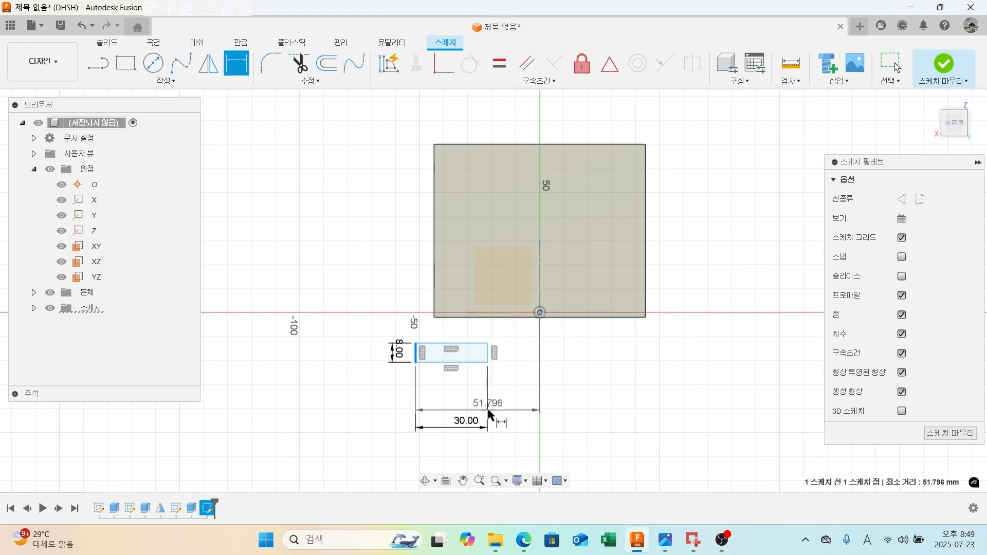
{"action": "left_click", "coordinate": [485, 455]}
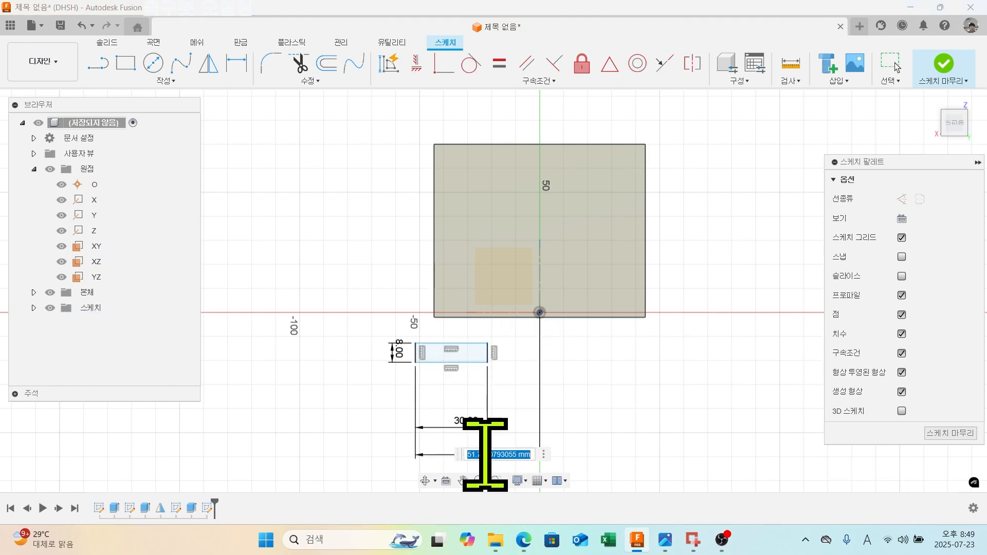
{"action": "key", "text": "Return"}
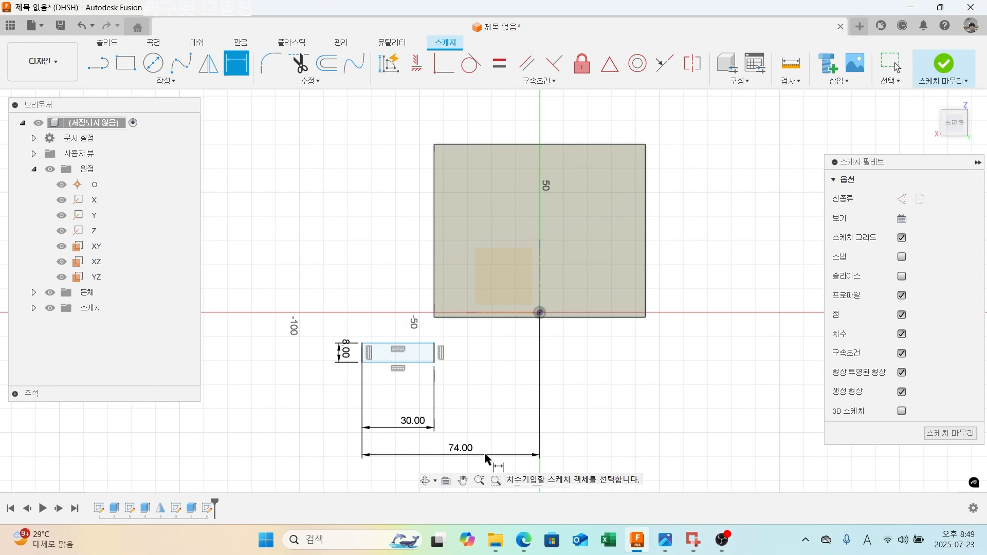
{"action": "key", "text": "Escape"}
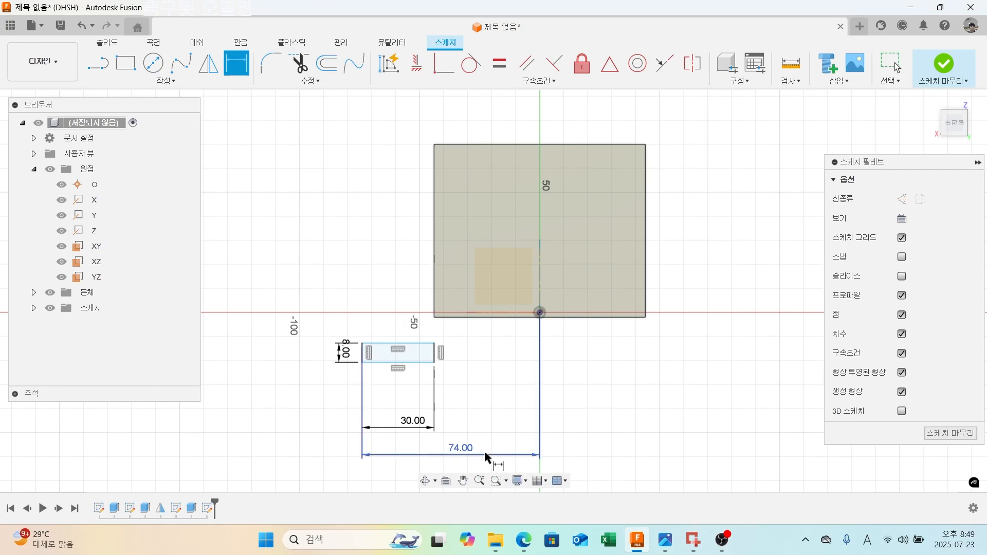
Set the distance from the plate's far edge to the rectangle's nearest long edge to 100 mm and finish the sketch.
{"action": "left_click", "coordinate": [473, 143]}
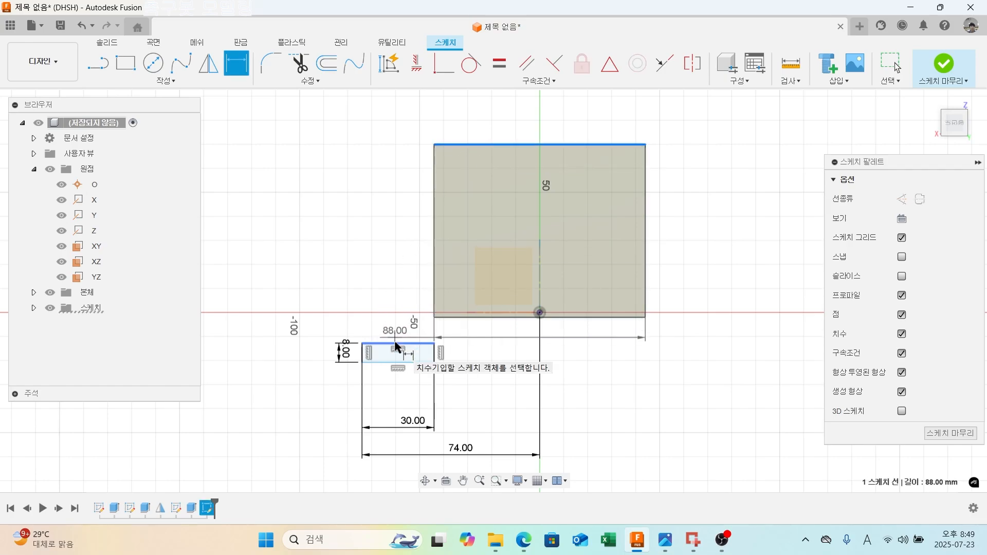
{"action": "left_click", "coordinate": [397, 344]}
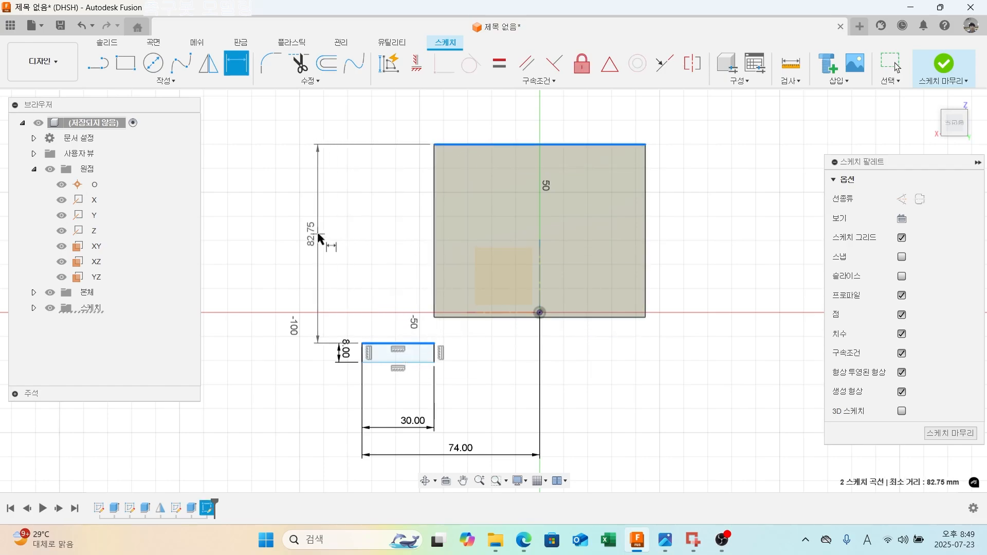
{"action": "left_click", "coordinate": [321, 237]}
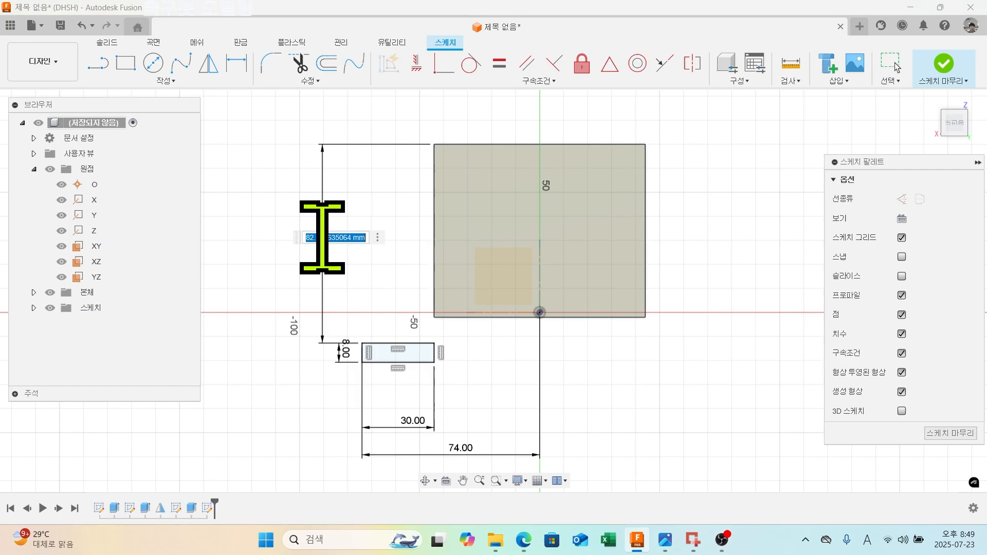
{"action": "key", "text": "Return"}
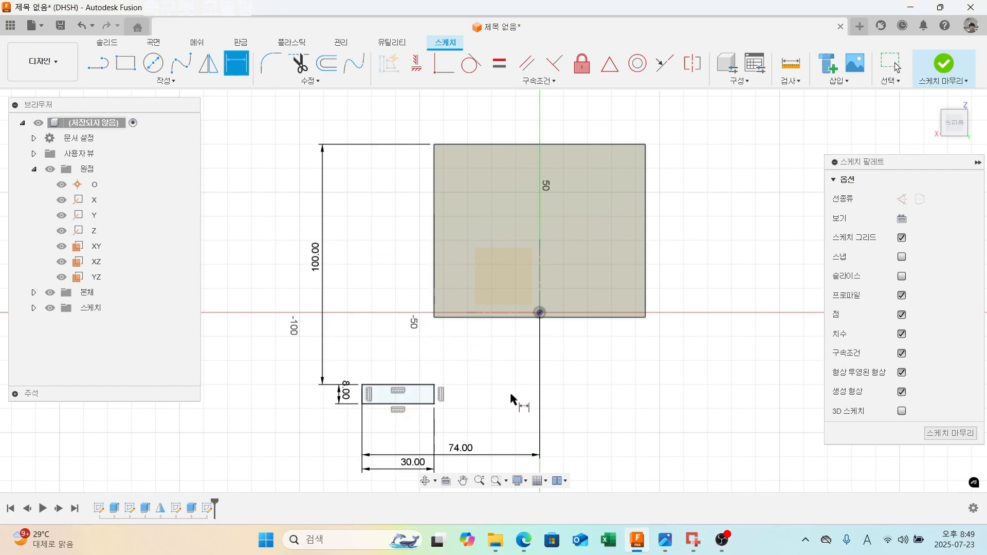
{"action": "middle_click_drag", "start_coordinate": [501, 391], "coordinate": [496, 351]}
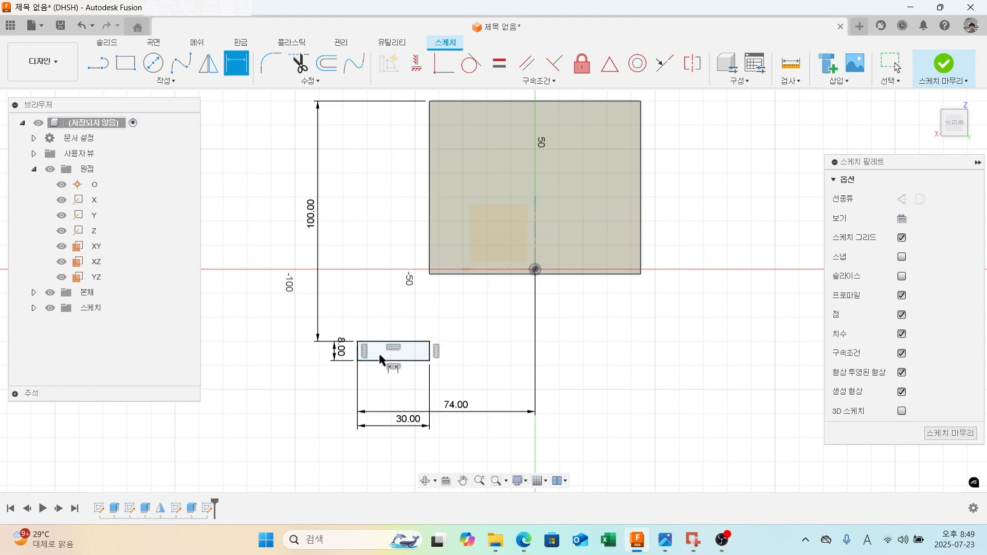
{"action": "left_click", "coordinate": [944, 63]}
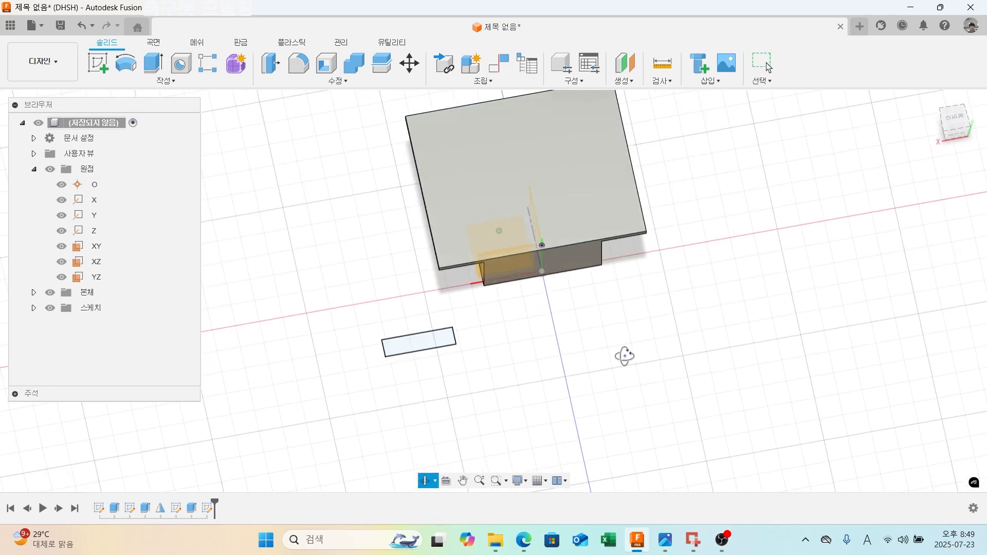
Extrude the 30 by 8 mm rectangle downward with a distance of -24 mm as a new body.
{"action": "left_click", "coordinate": [153, 63]}
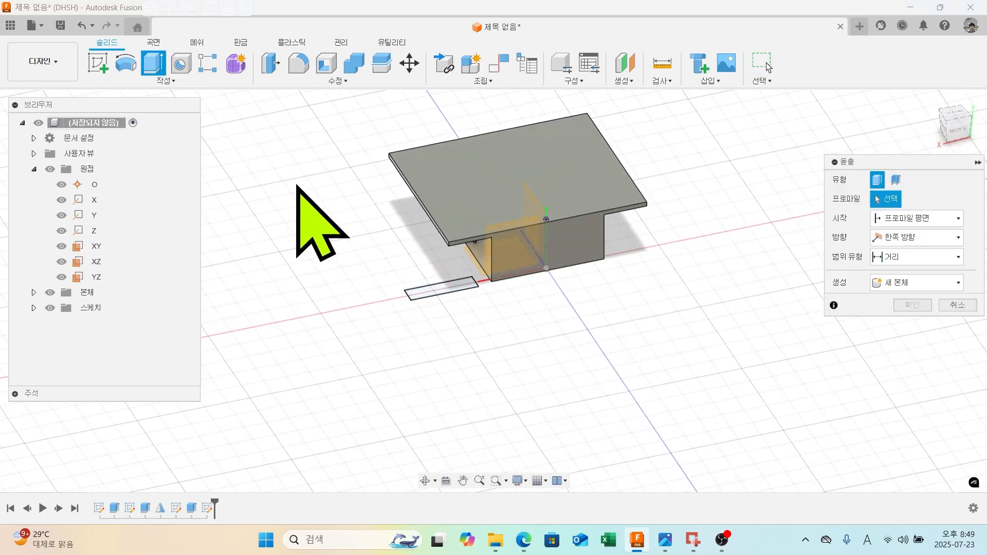
{"action": "left_click", "coordinate": [450, 285]}
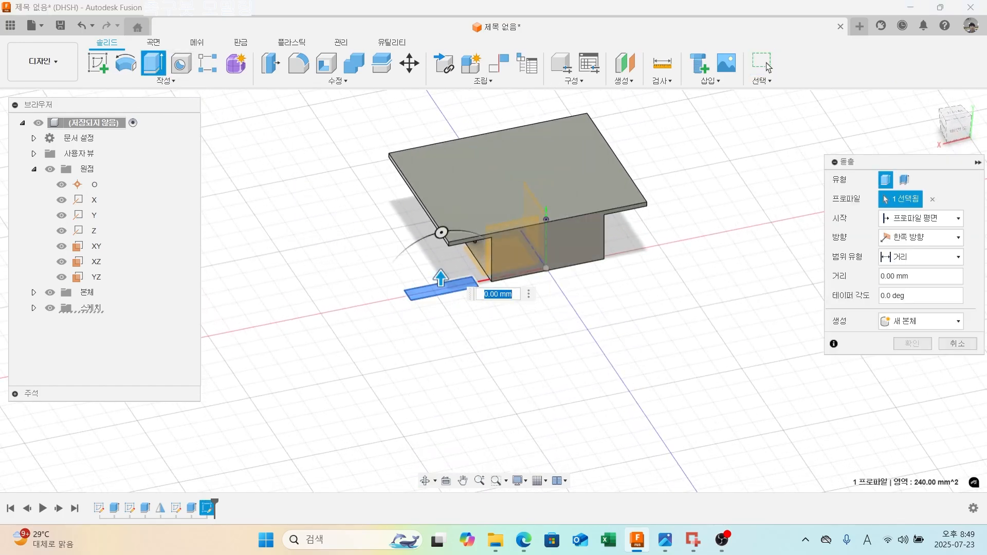
{"action": "left_click", "coordinate": [920, 276]}
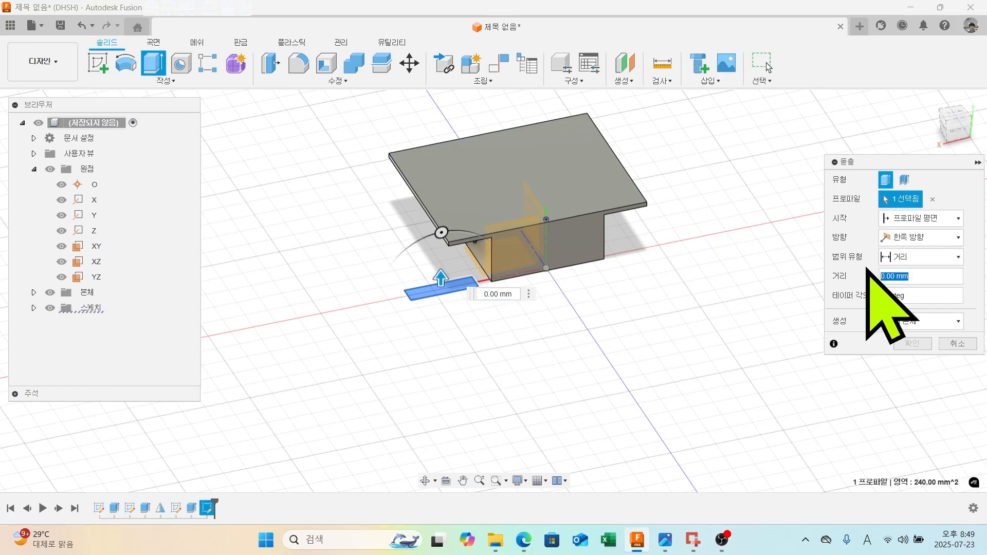
{"action": "type", "text": "24"}
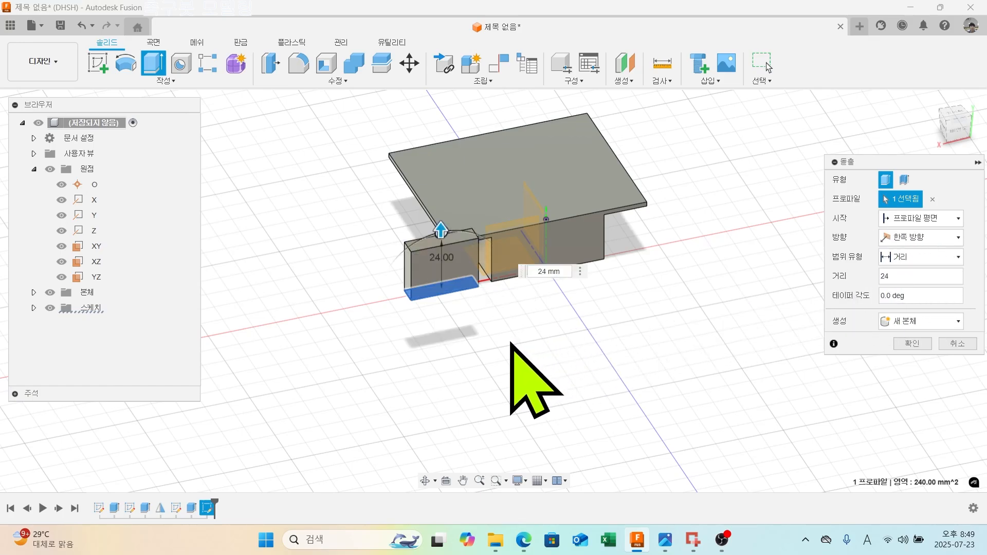
{"action": "left_click", "coordinate": [539, 272]}
{"action": "type", "text": "-"}
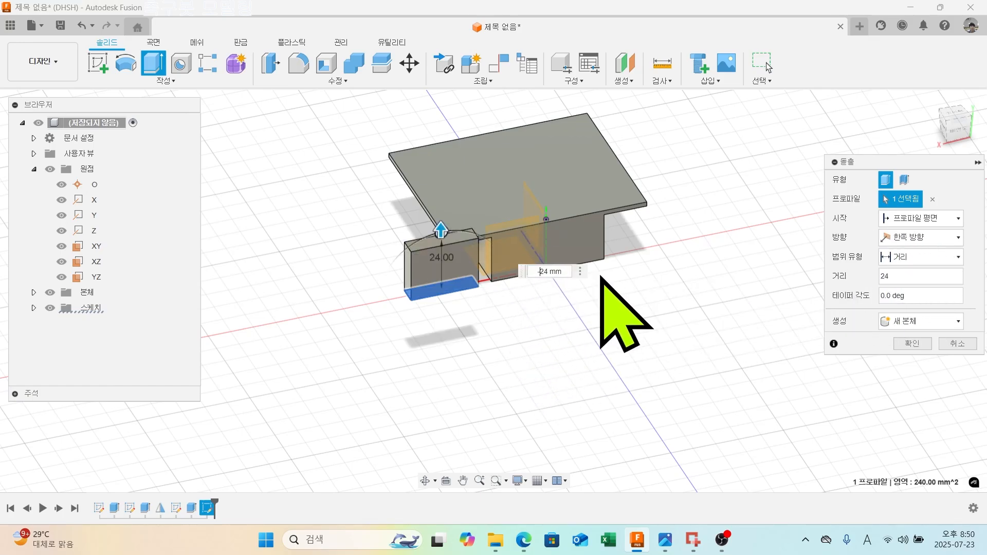
{"action": "middle_click_drag", "start_coordinate": [503, 396], "coordinate": [486, 349], "text": "shift"}
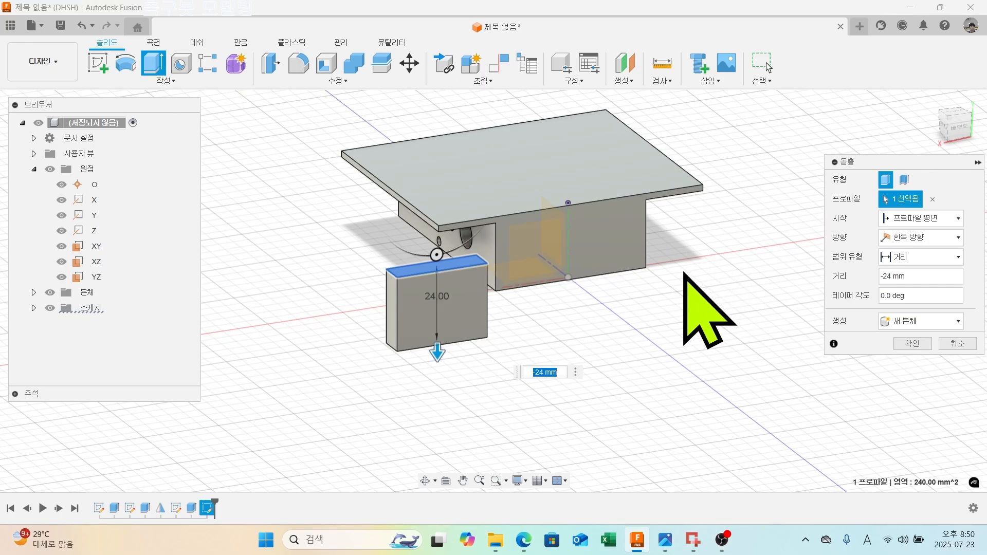
{"action": "left_click", "coordinate": [906, 342]}
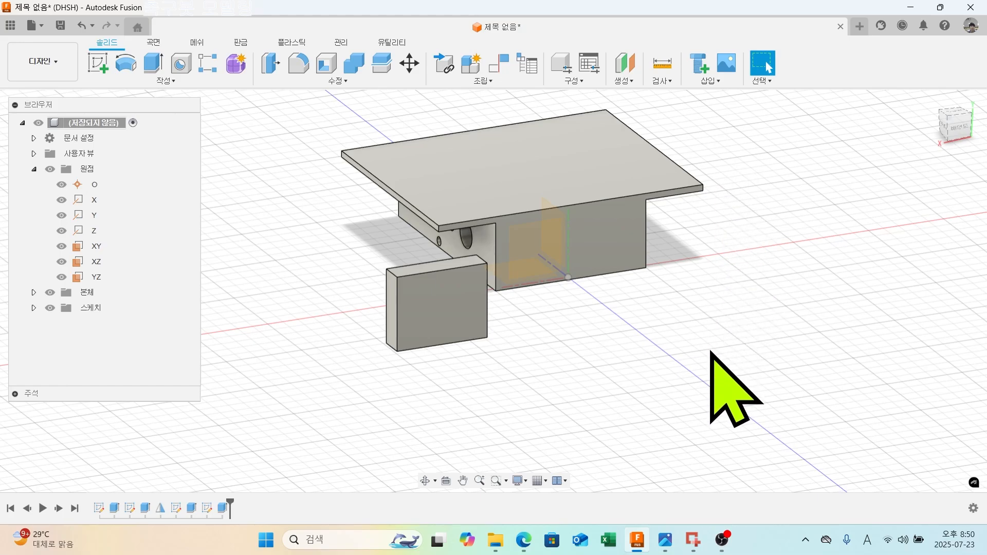
Start a new sketch on the underside of the small separate block.
{"action": "middle_click_drag", "start_coordinate": [710, 353], "coordinate": [766, 296], "text": "shift"}
{"action": "left_click", "coordinate": [98, 64]}
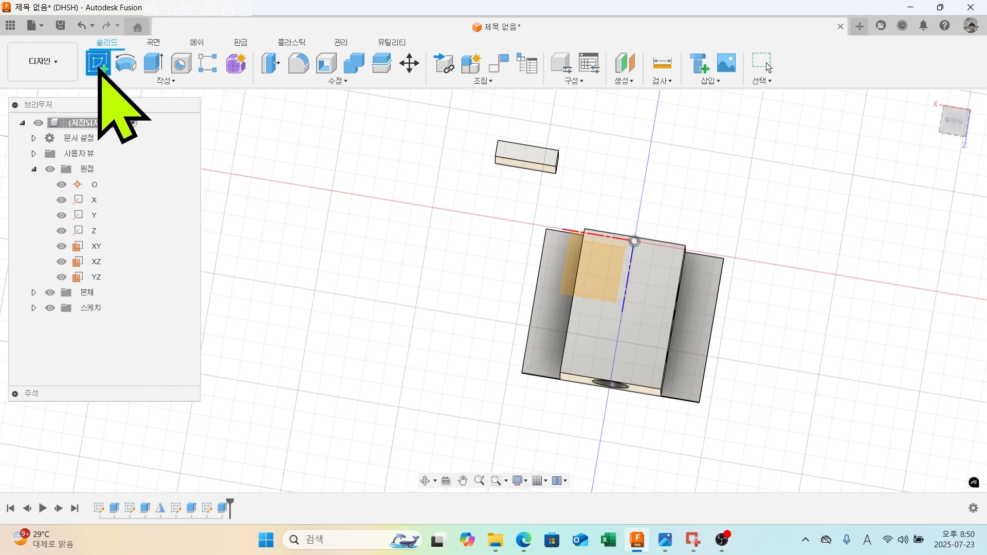
{"action": "left_click", "coordinate": [546, 160]}
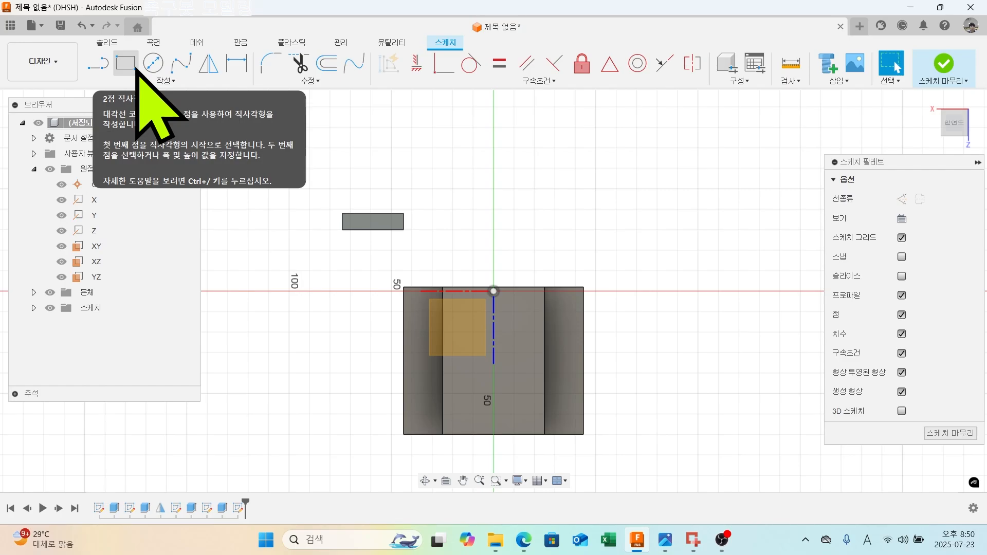
Project the main block's central bottom face and the undersides of both side overhangs into the sketch.
{"action": "left_click", "coordinate": [154, 81]}
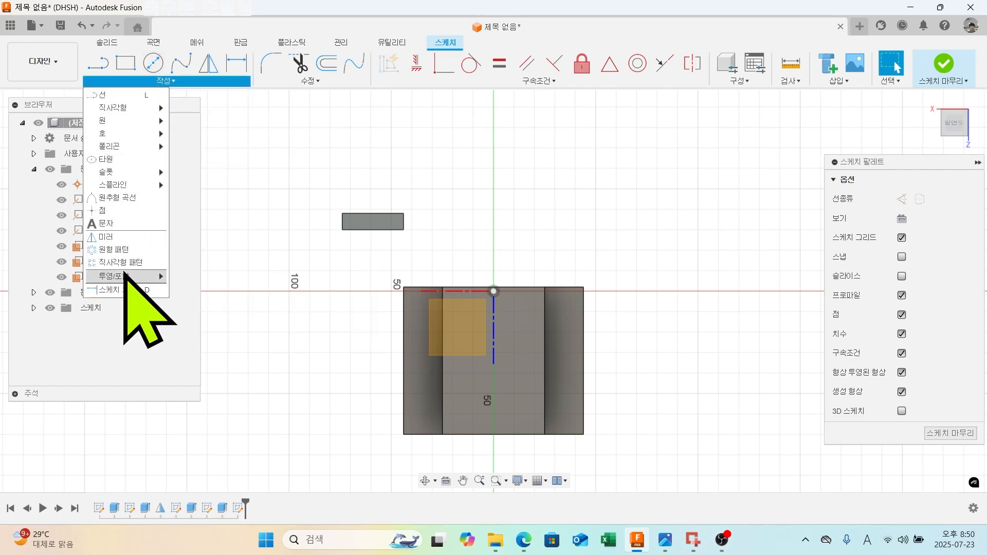
{"action": "mouse_move", "coordinate": [126, 276]}
{"action": "left_click", "coordinate": [190, 276]}
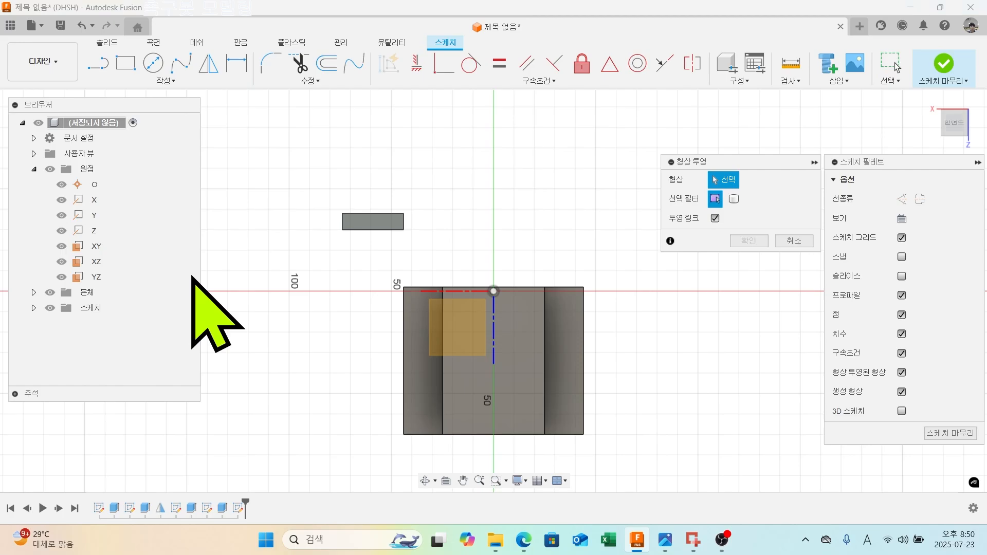
{"action": "left_click", "coordinate": [512, 313]}
{"action": "left_click", "coordinate": [411, 298]}
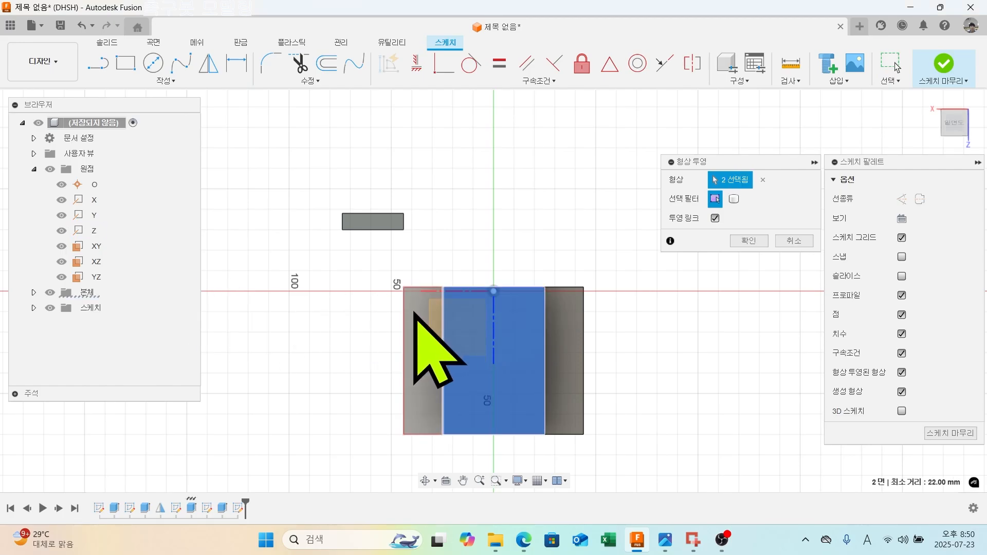
{"action": "left_click", "coordinate": [565, 319]}
{"action": "left_click", "coordinate": [748, 240]}
Examine the projected outlines against the main block's underside and the separate small block.
{"action": "scroll", "coordinate": [522, 338], "scroll_direction": "up", "scroll_amount": 3}
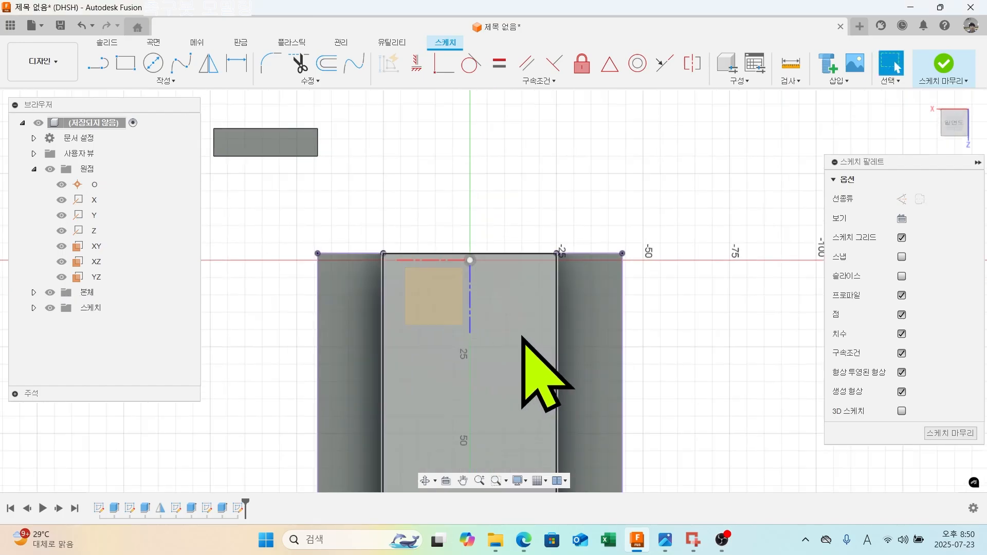
{"action": "middle_click_drag", "start_coordinate": [522, 338], "coordinate": [507, 279]}
{"action": "scroll", "coordinate": [507, 279], "scroll_direction": "down", "scroll_amount": 2}
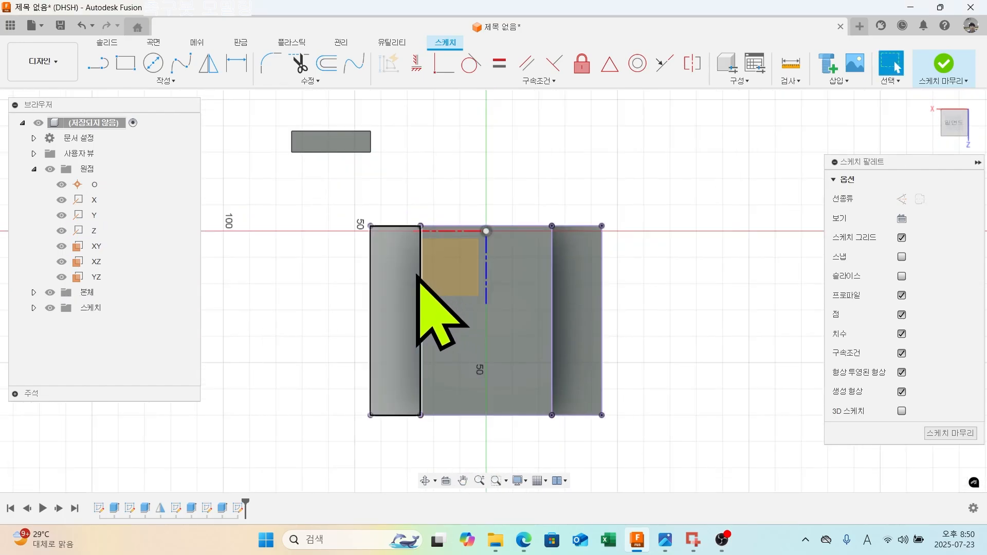
{"action": "scroll", "coordinate": [479, 177], "scroll_direction": "down", "scroll_amount": 3}
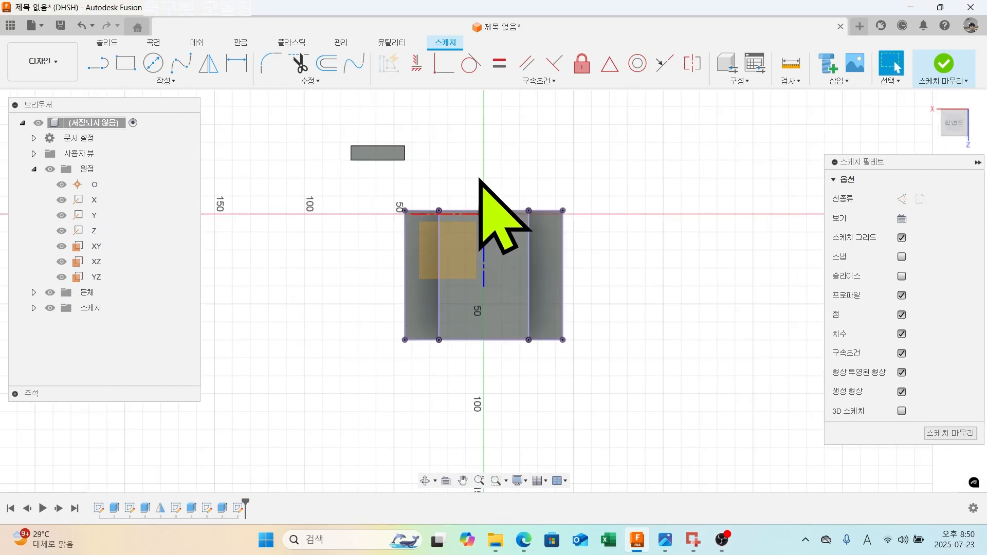
{"action": "mouse_move", "coordinate": [479, 177]}
{"action": "middle_mouse_down", "text": "shift"}
{"action": "mouse_move", "coordinate": [494, 214]}
{"action": "mouse_move", "coordinate": [489, 236]}
{"action": "mouse_move", "coordinate": [445, 221]}
{"action": "mouse_move", "coordinate": [451, 214]}
{"action": "mouse_move", "coordinate": [423, 187]}
{"action": "middle_mouse_up", "text": "shift"}
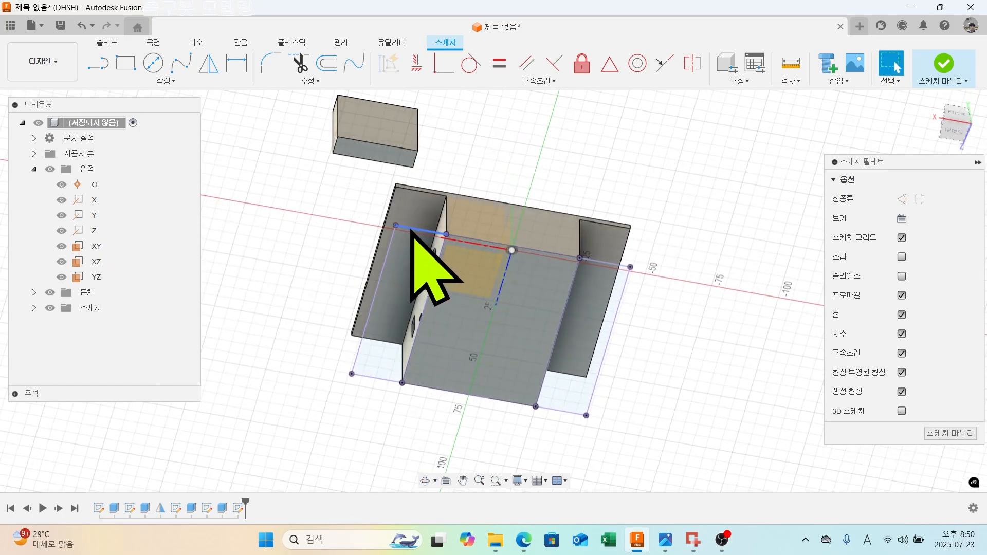
{"action": "mouse_move", "coordinate": [414, 233]}
{"action": "middle_mouse_down", "text": "shift"}
{"action": "mouse_move", "coordinate": [522, 249]}
{"action": "mouse_move", "coordinate": [507, 227]}
{"action": "middle_mouse_up", "text": "shift"}
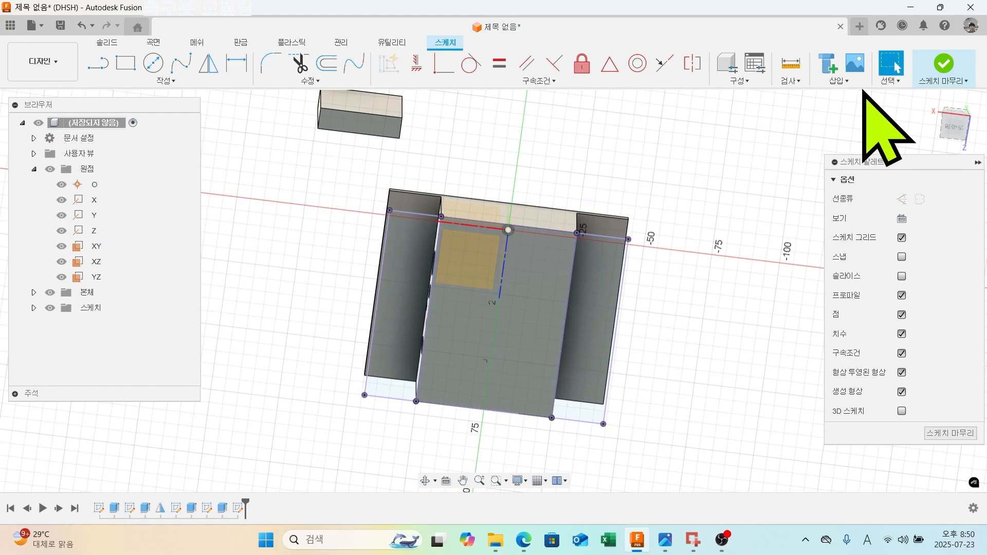
Sketch a rectangle about 36 mm long from the small block's inner corner to the main block's near edge.
{"action": "left_click", "coordinate": [957, 135]}
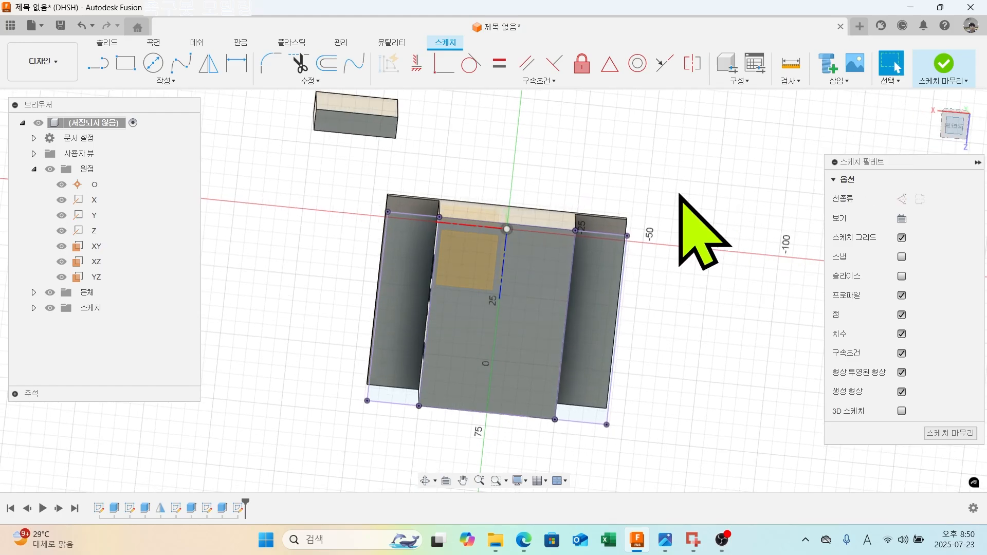
{"action": "left_click", "coordinate": [125, 67]}
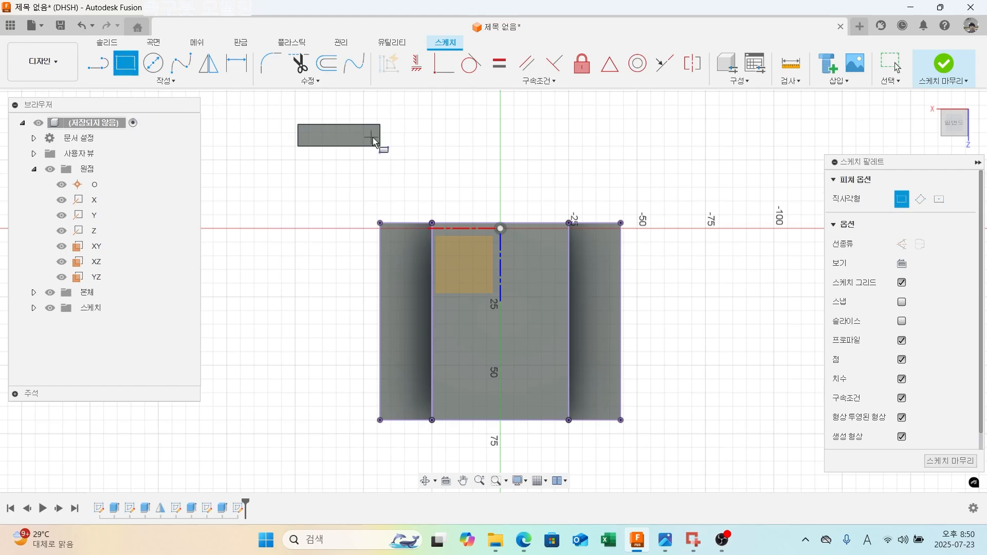
{"action": "left_click", "coordinate": [380, 124]}
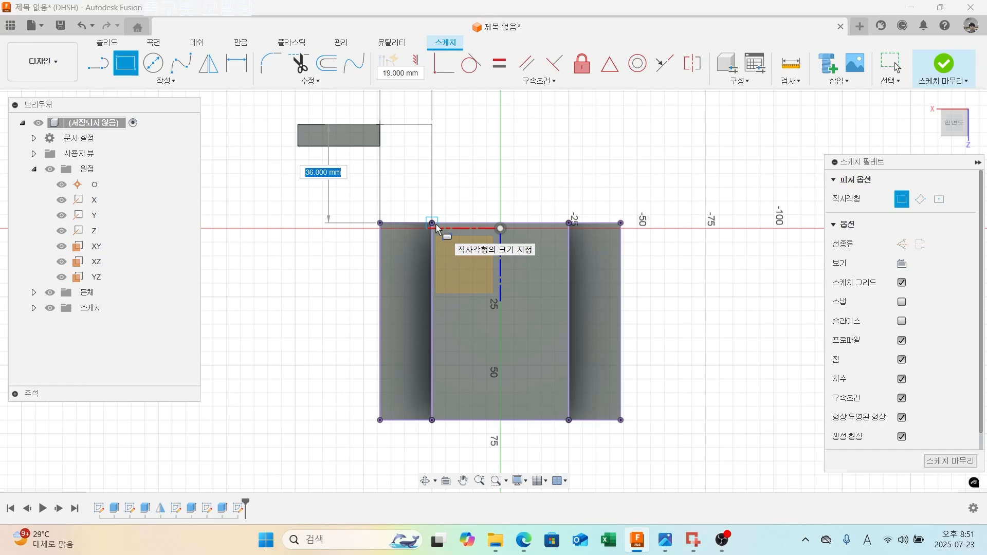
{"action": "middle_click_drag", "start_coordinate": [435, 227], "coordinate": [439, 302]}
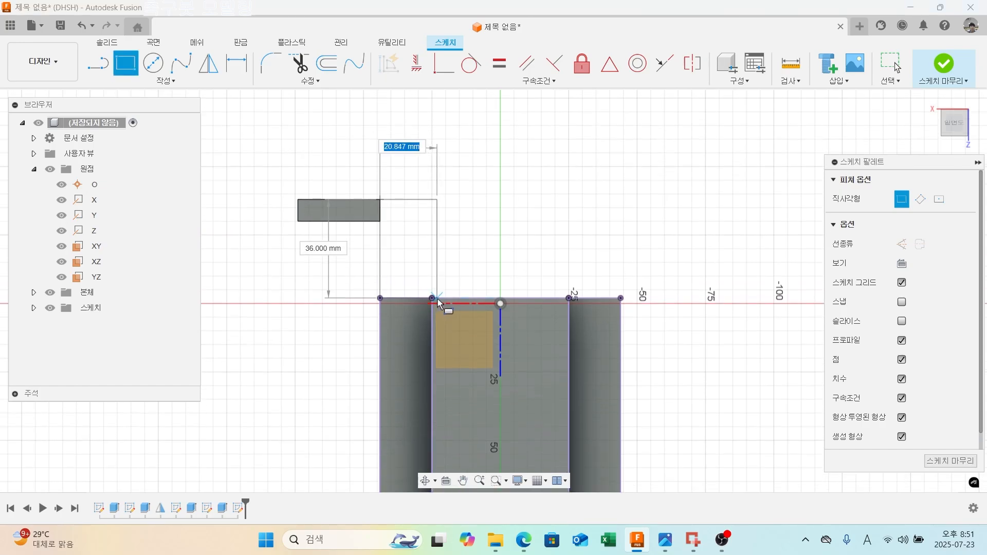
{"action": "left_click", "coordinate": [440, 302]}
Dimension the rectangle's width to 20 mm.
{"action": "key", "text": "d"}
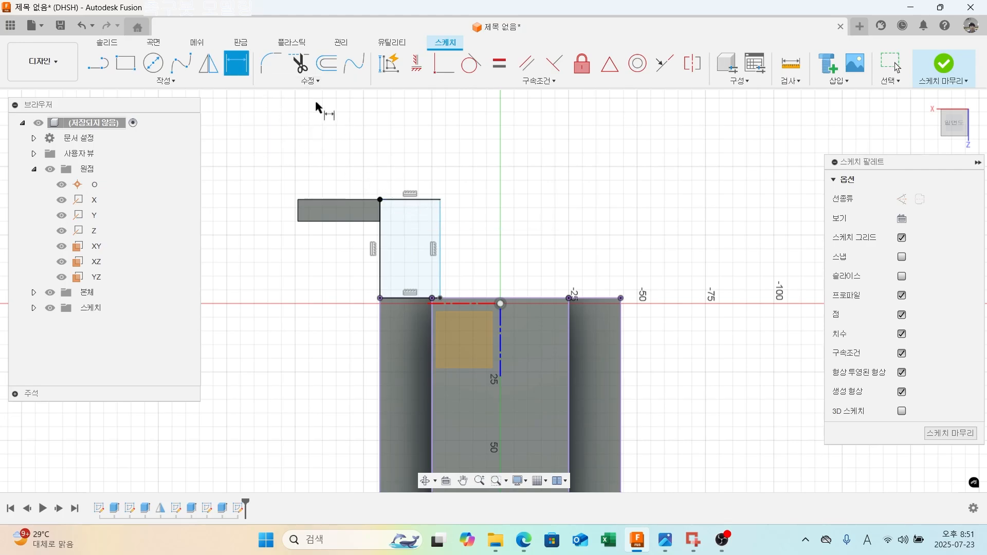
{"action": "left_click", "coordinate": [411, 204]}
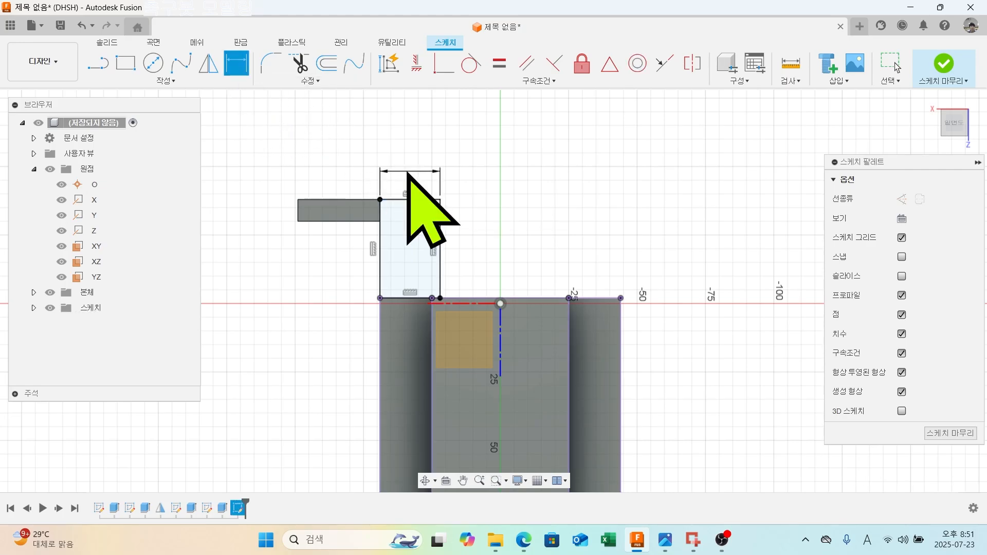
{"action": "left_click", "coordinate": [407, 171]}
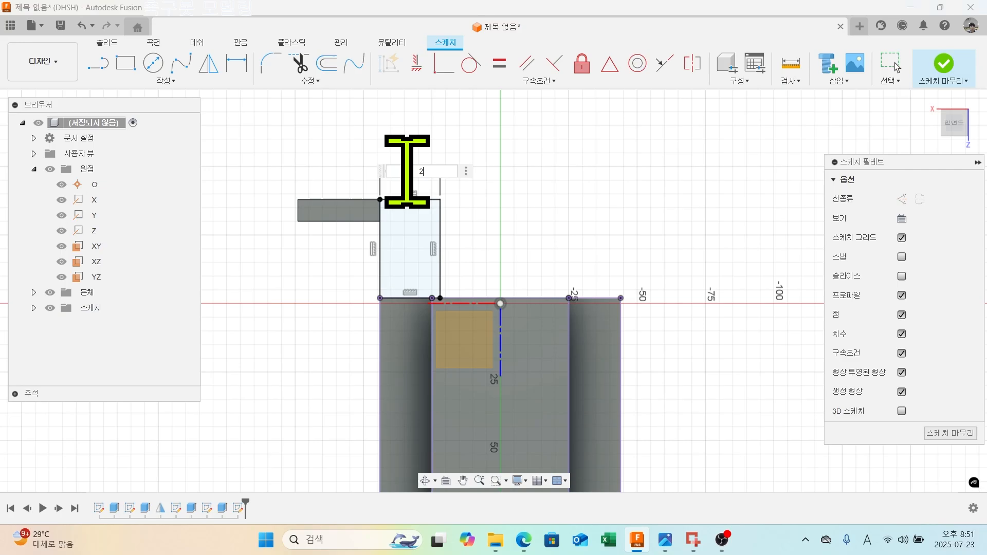
{"action": "key", "text": "Return"}
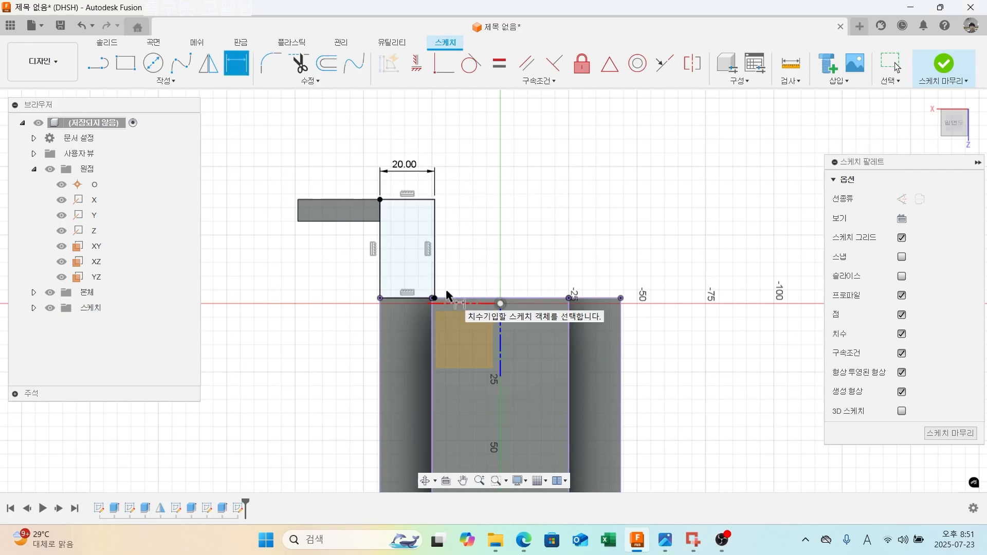
{"action": "left_click", "coordinate": [500, 303]}
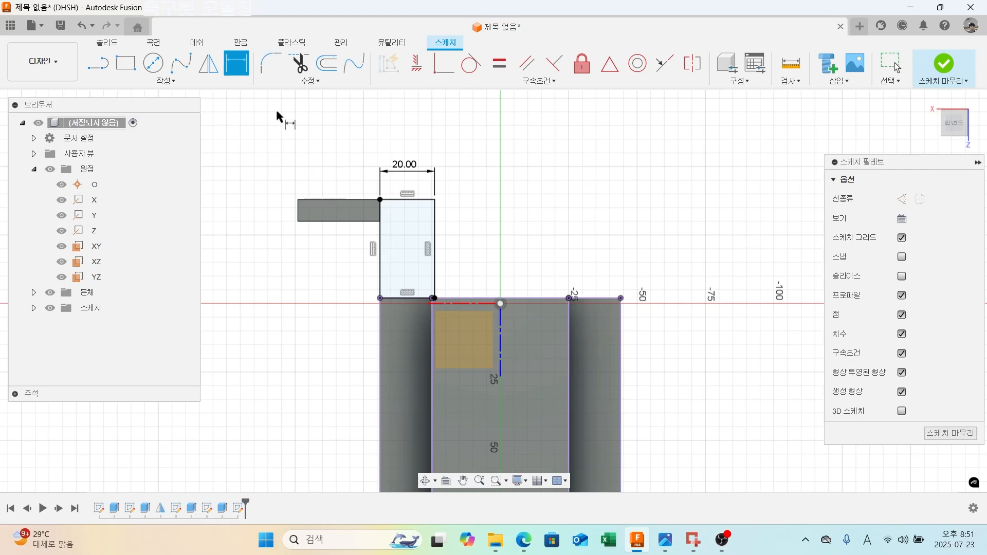
Mirror the rectangle's four sides about the central Z axis to the opposite side of the main block.
{"action": "left_click", "coordinate": [208, 63]}
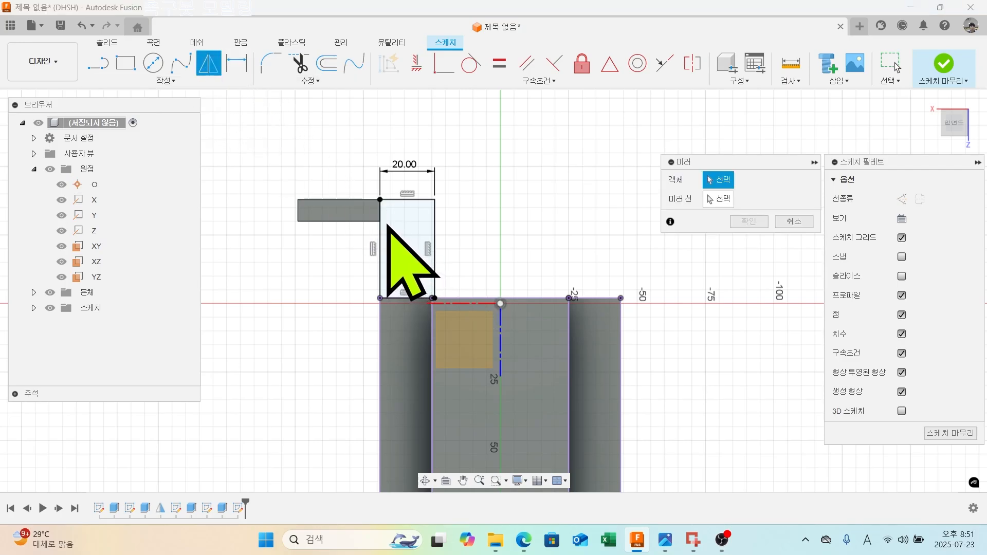
{"action": "left_click", "coordinate": [380, 246]}
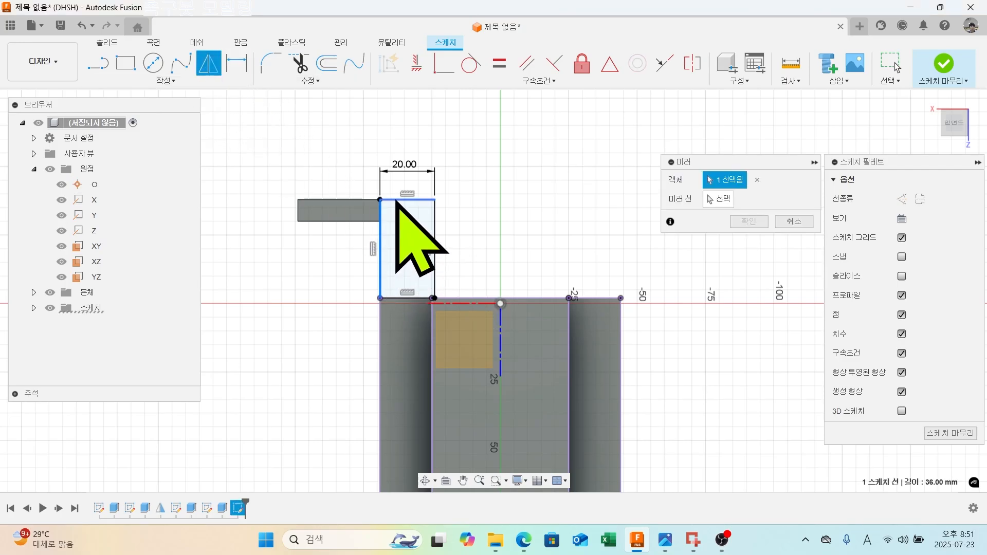
{"action": "left_click", "coordinate": [399, 202]}
{"action": "left_click", "coordinate": [435, 237]}
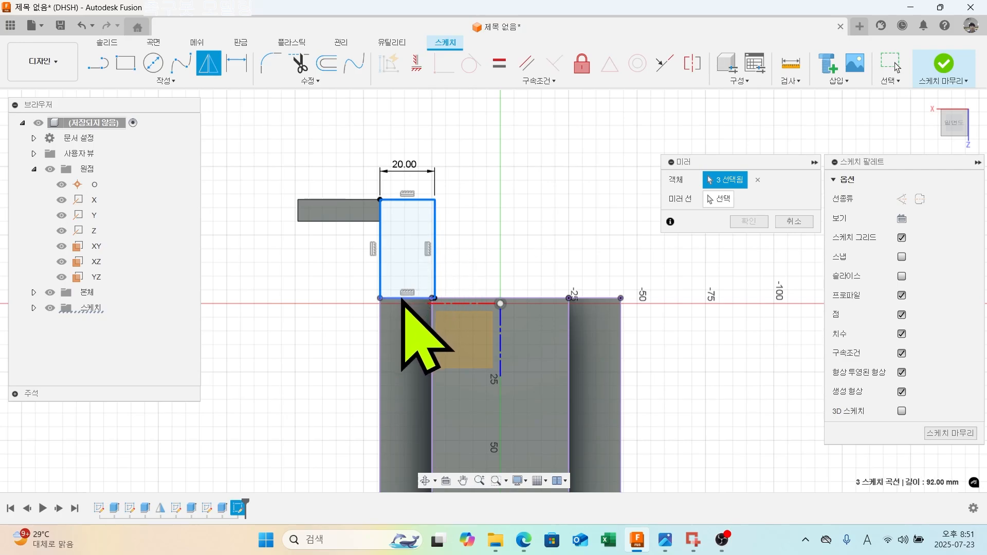
{"action": "left_click", "coordinate": [401, 297]}
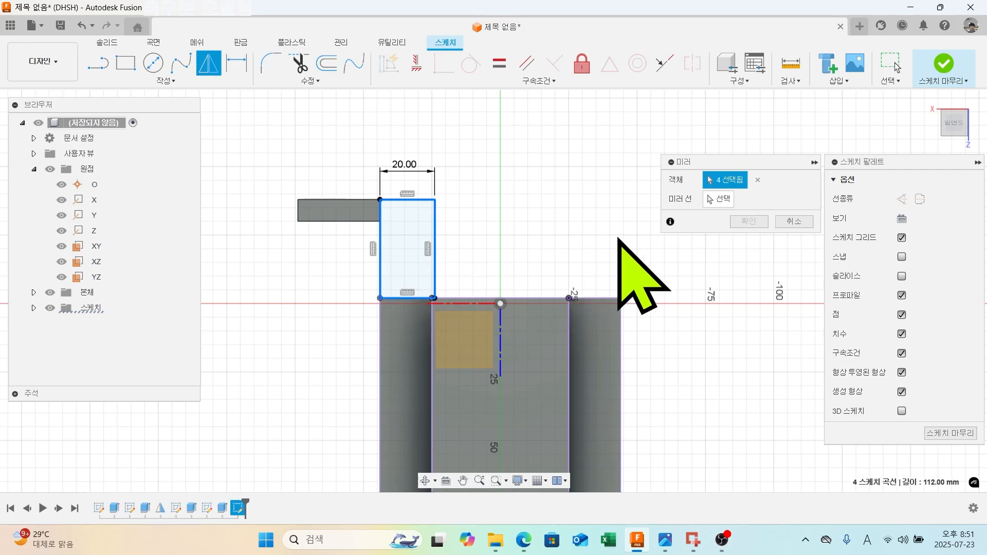
{"action": "left_click", "coordinate": [719, 199]}
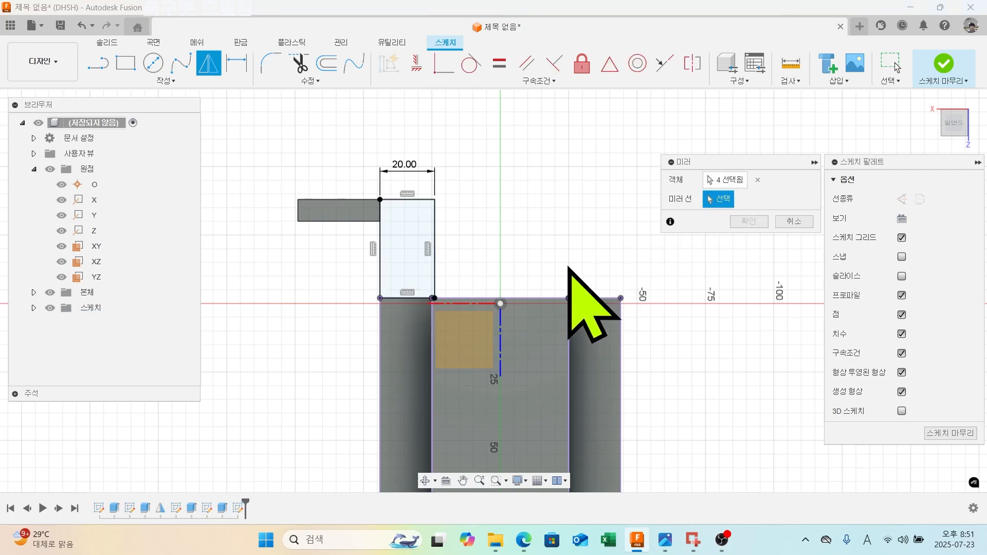
{"action": "left_click", "coordinate": [501, 343]}
{"action": "left_click", "coordinate": [748, 222]}
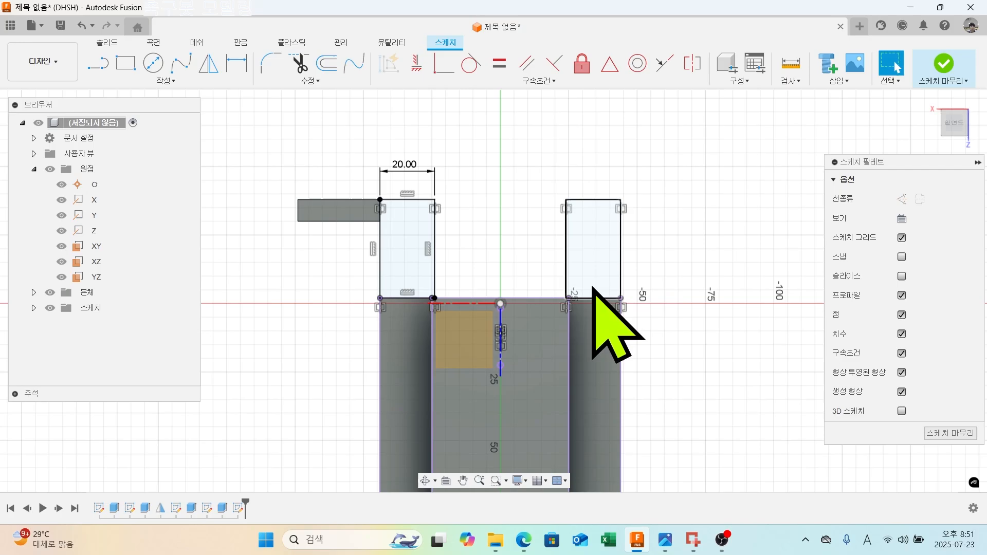
Connect the inner sides of the two rectangles with a straight crossline, dimensioned 15 mm from the main block's edge.
{"action": "left_click", "coordinate": [103, 63]}
{"action": "left_click", "coordinate": [434, 257]}
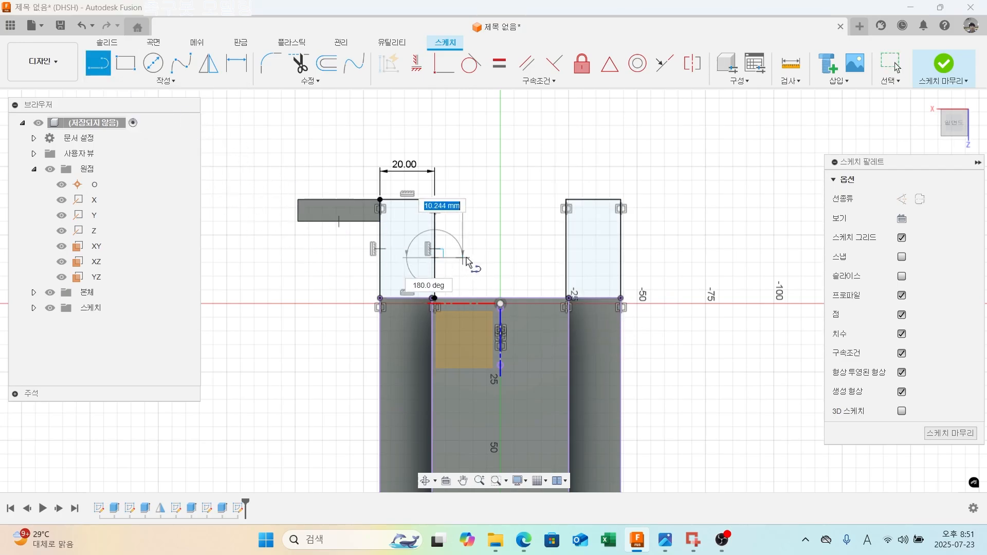
{"action": "left_click", "coordinate": [567, 258]}
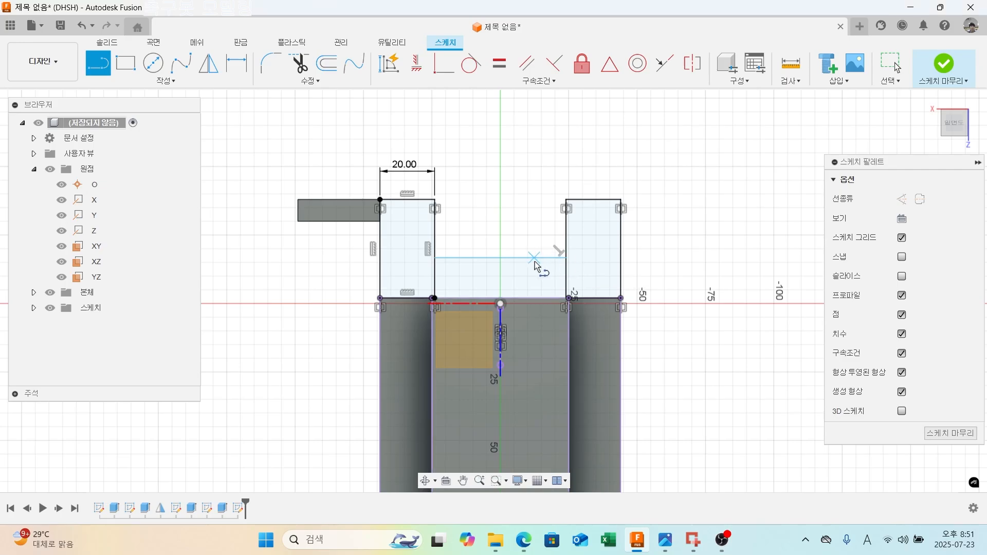
{"action": "left_click", "coordinate": [237, 63]}
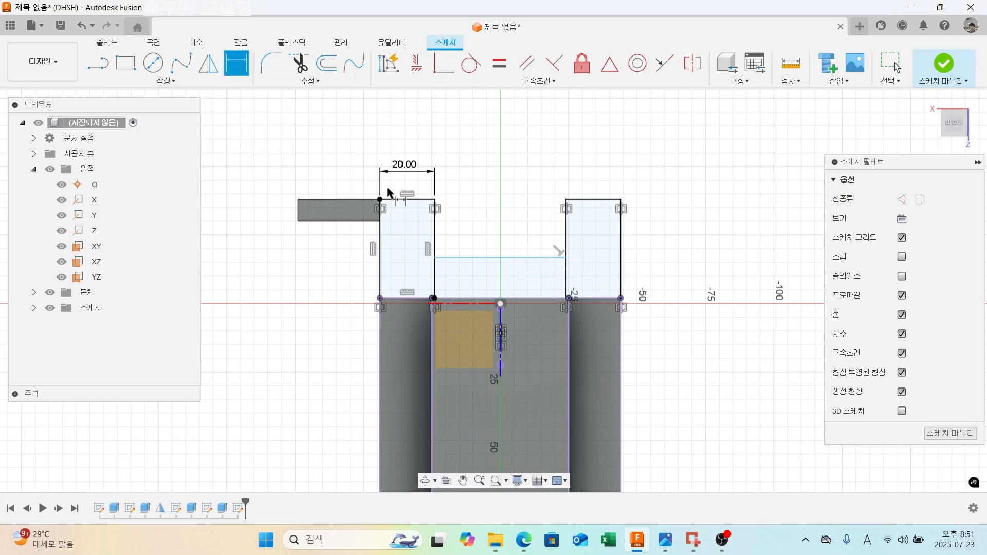
{"action": "left_click", "coordinate": [499, 256]}
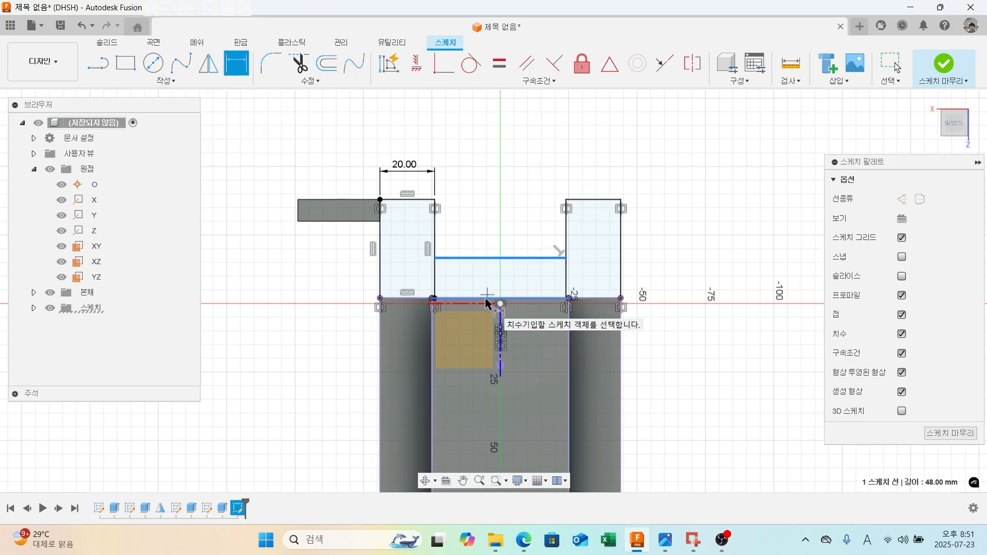
{"action": "left_click", "coordinate": [485, 300]}
{"action": "left_click", "coordinate": [367, 291]}
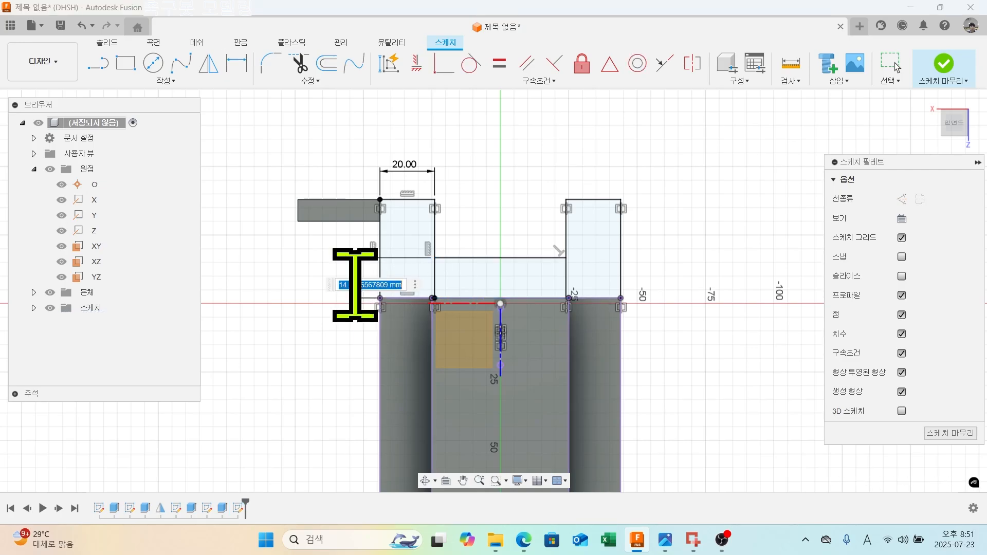
{"action": "key", "text": "Return"}
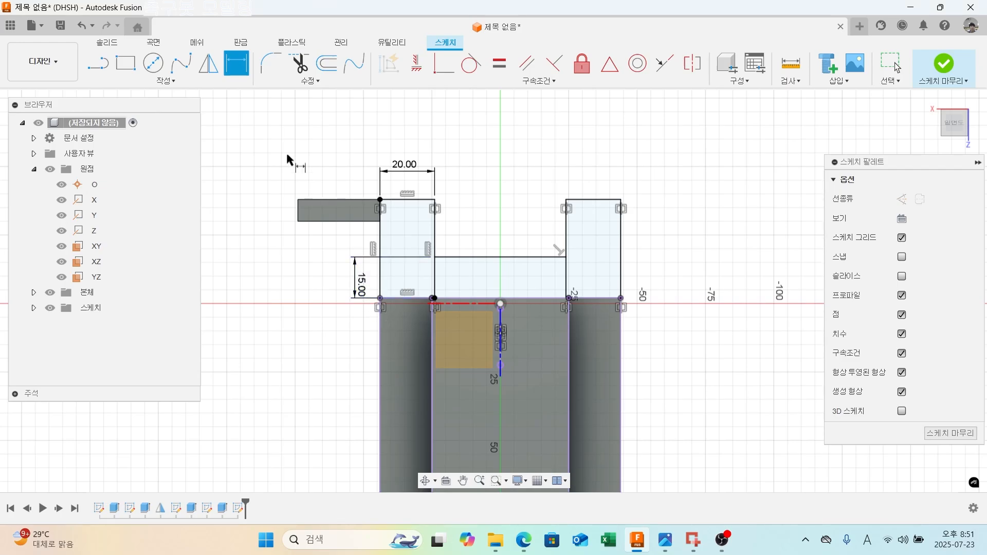
Draw a diagonal line about 12 mm long across the inner corner between the 20 mm rectangle and the crossline.
{"action": "left_click", "coordinate": [95, 64]}
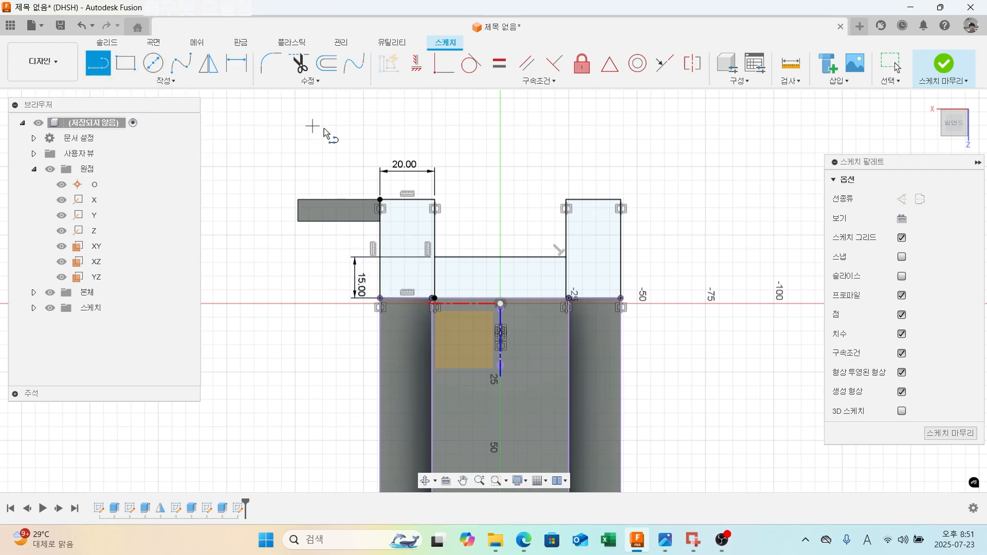
{"action": "left_click", "coordinate": [434, 234]}
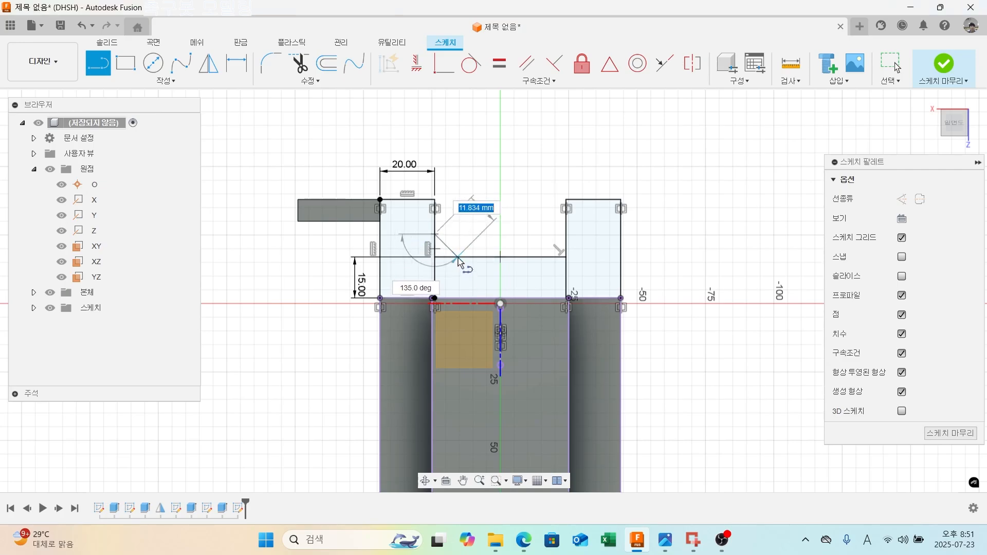
{"action": "left_click", "coordinate": [457, 256]}
Dimension the diagonal's endpoint on the crossline 6 mm from the rectangle's inner side.
{"action": "left_click", "coordinate": [236, 63]}
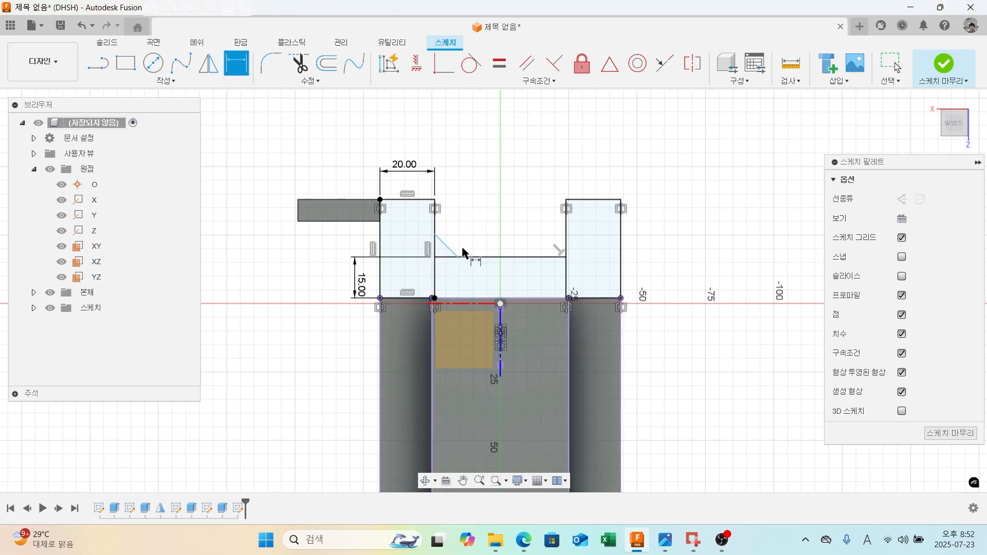
{"action": "left_click", "coordinate": [445, 257]}
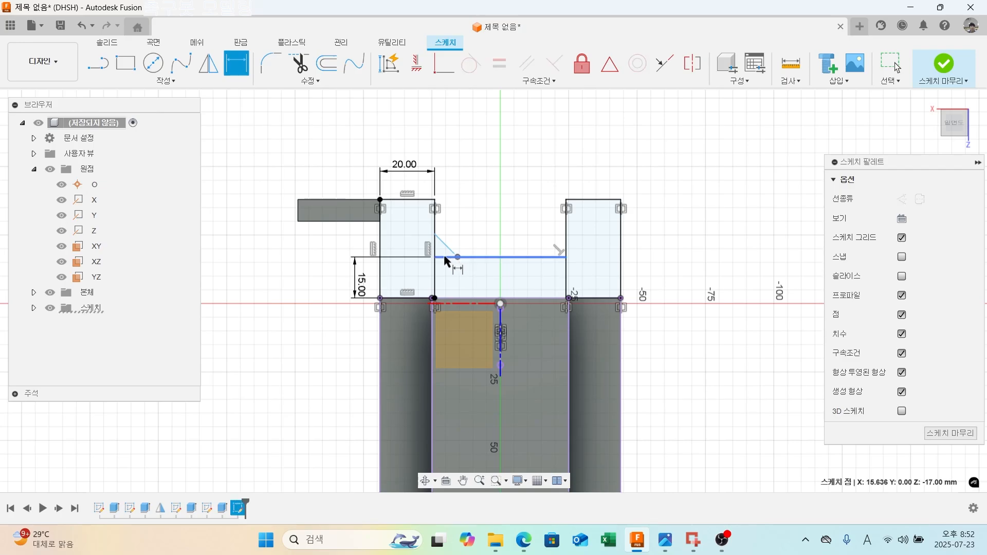
{"action": "left_click", "coordinate": [434, 264]}
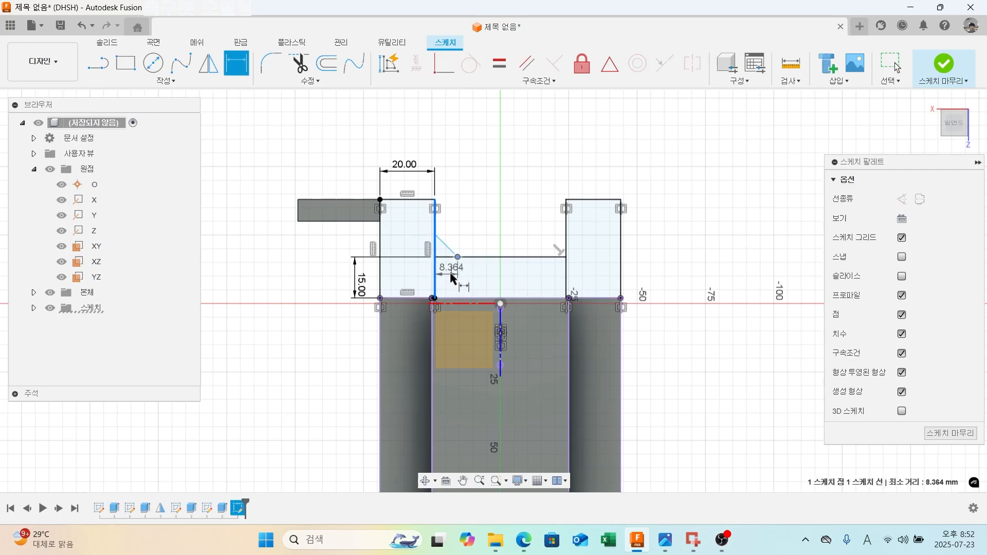
{"action": "left_click", "coordinate": [452, 278]}
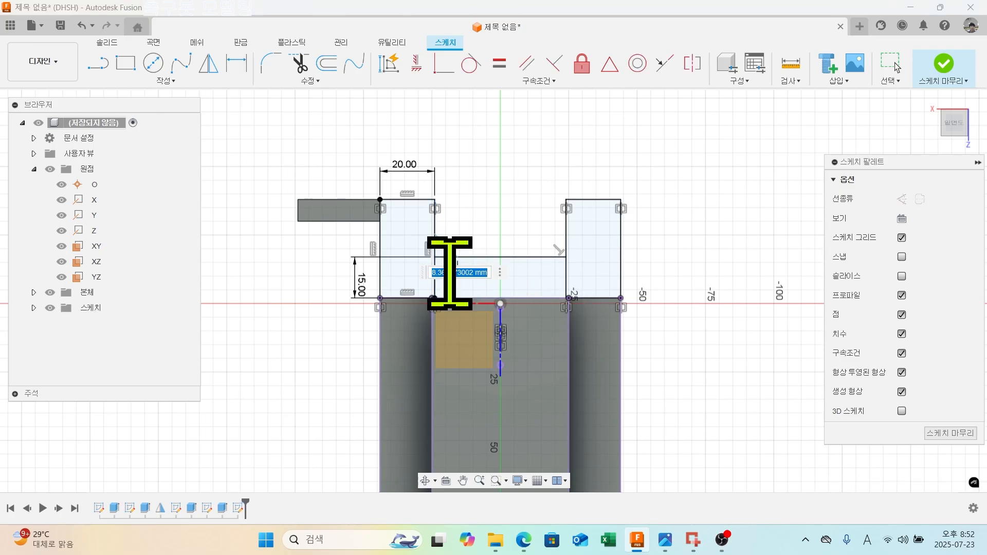
{"action": "type", "text": "6"}
{"action": "key", "text": "Return"}
Set the angle between the diagonal line and the crossline to 45 degrees.
{"action": "scroll", "coordinate": [452, 267], "scroll_direction": "up", "scroll_amount": 3}
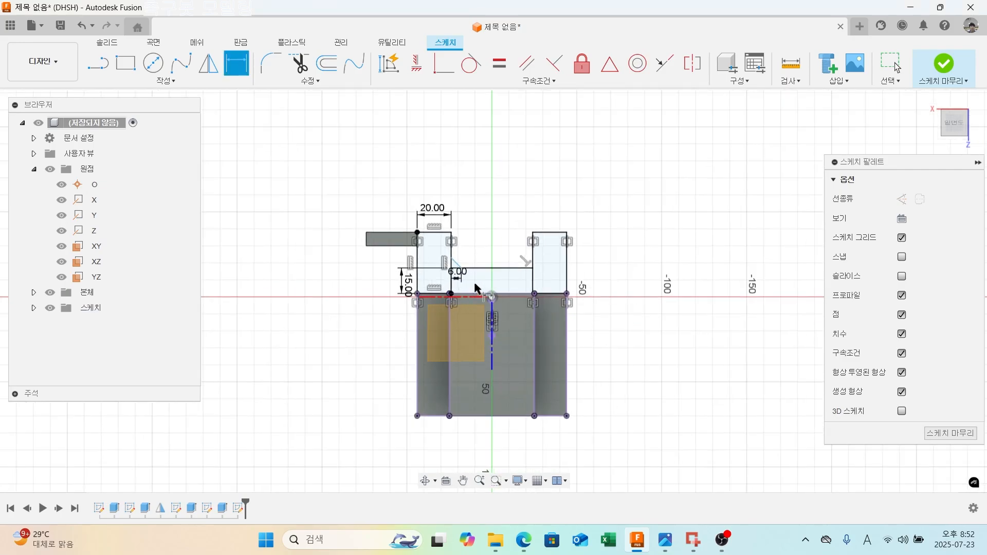
{"action": "left_click", "coordinate": [442, 241]}
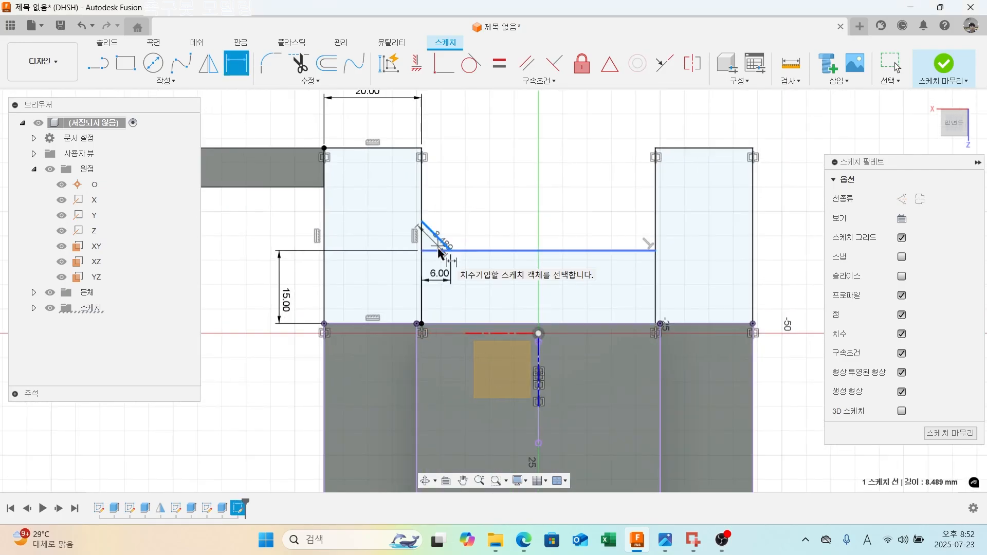
{"action": "left_click", "coordinate": [438, 250]}
{"action": "left_click", "coordinate": [358, 232]}
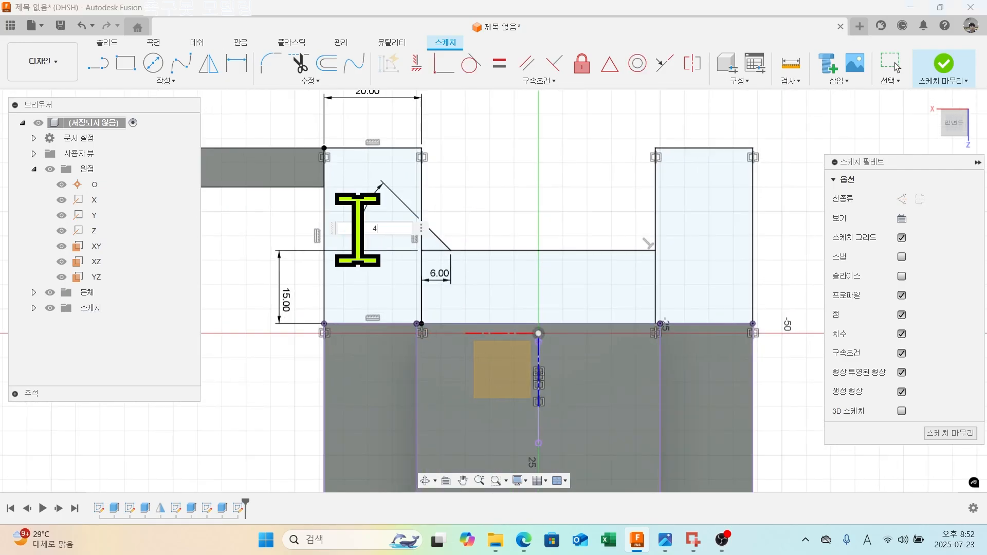
{"action": "key", "text": "Return"}
Mirror the diagonal line about the central Z axis into the opposite inner corner and finish the sketch.
{"action": "scroll", "coordinate": [480, 276], "scroll_direction": "down", "scroll_amount": 1}
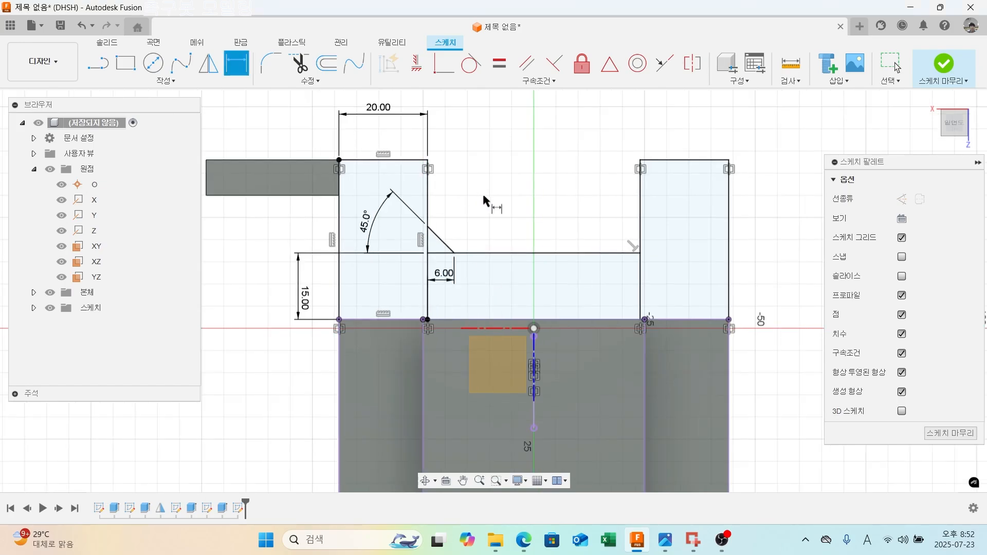
{"action": "left_click", "coordinate": [210, 64]}
{"action": "left_click", "coordinate": [441, 241]}
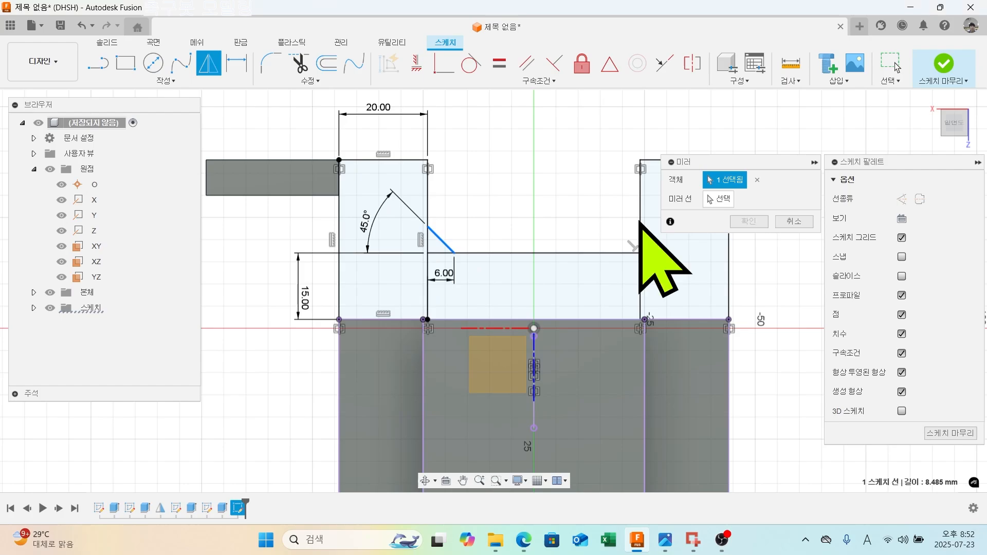
{"action": "left_click", "coordinate": [718, 199]}
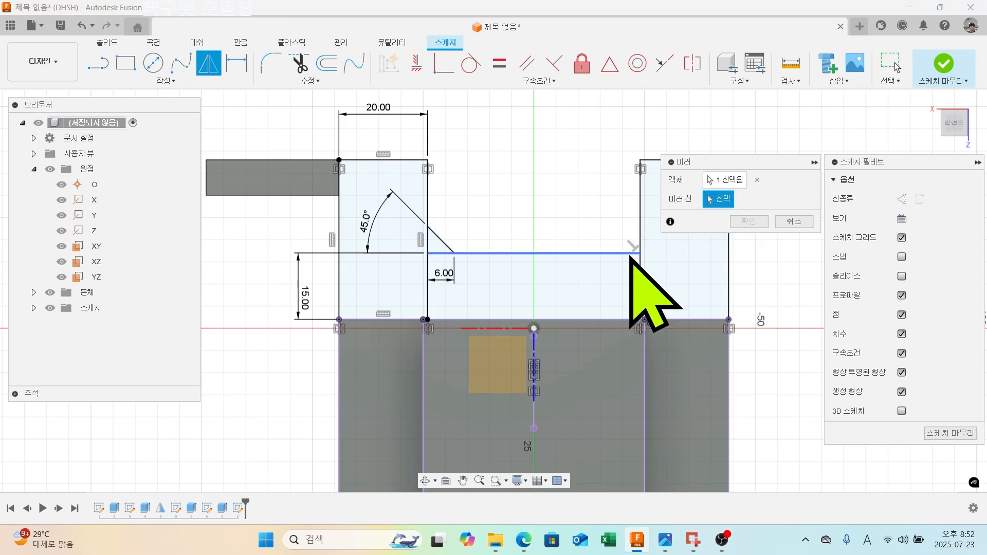
{"action": "left_click", "coordinate": [535, 349]}
{"action": "left_click", "coordinate": [740, 220]}
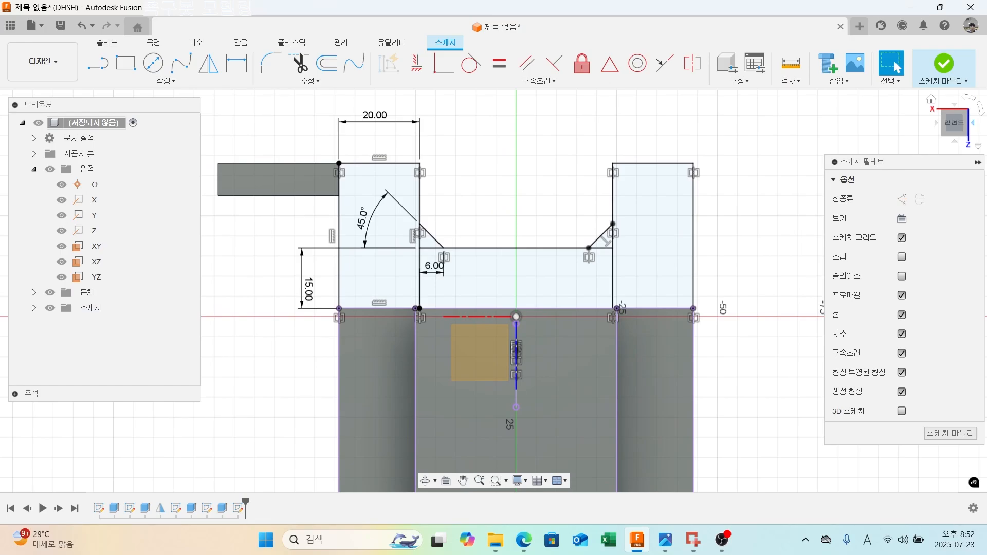
{"action": "left_click", "coordinate": [943, 64]}
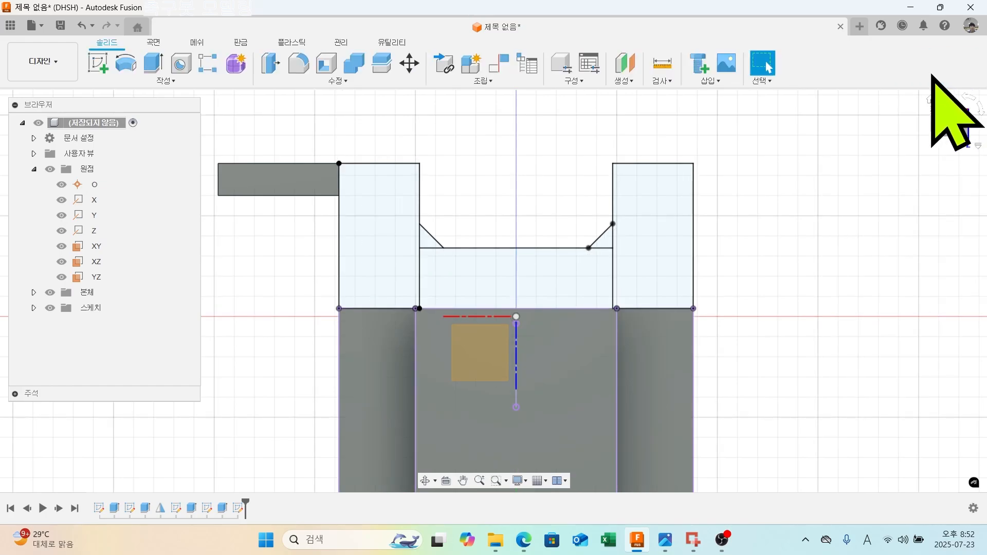
Mirror the small side block's extrude feature about the YZ origin plane to the opposite side.
{"action": "middle_click_drag", "start_coordinate": [746, 200], "coordinate": [744, 220], "text": "shift"}
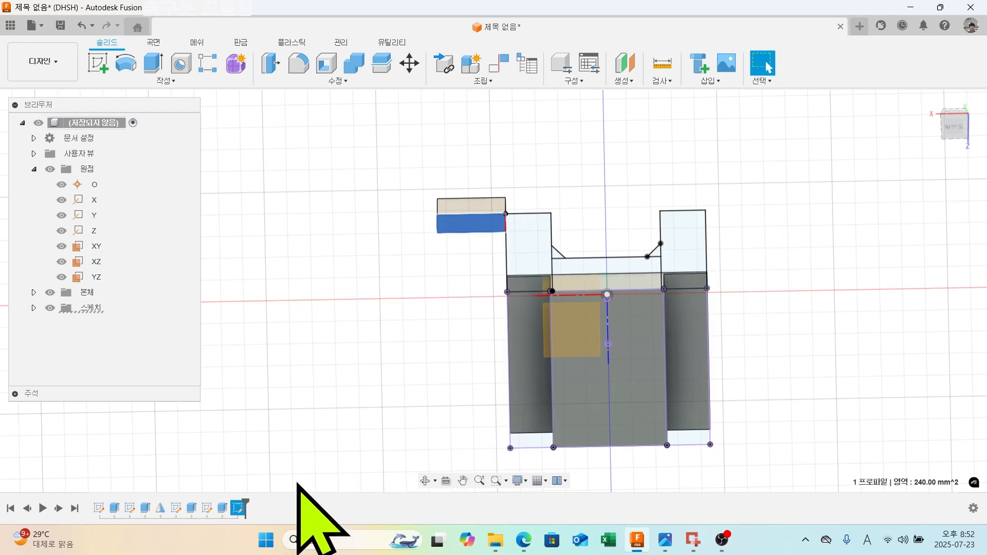
{"action": "left_click", "coordinate": [223, 508]}
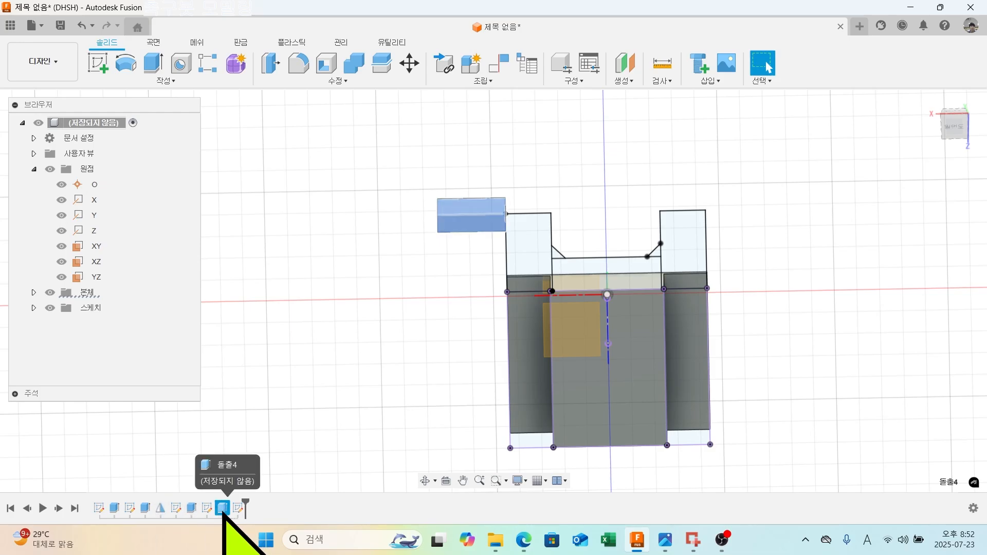
{"action": "left_click", "coordinate": [154, 83]}
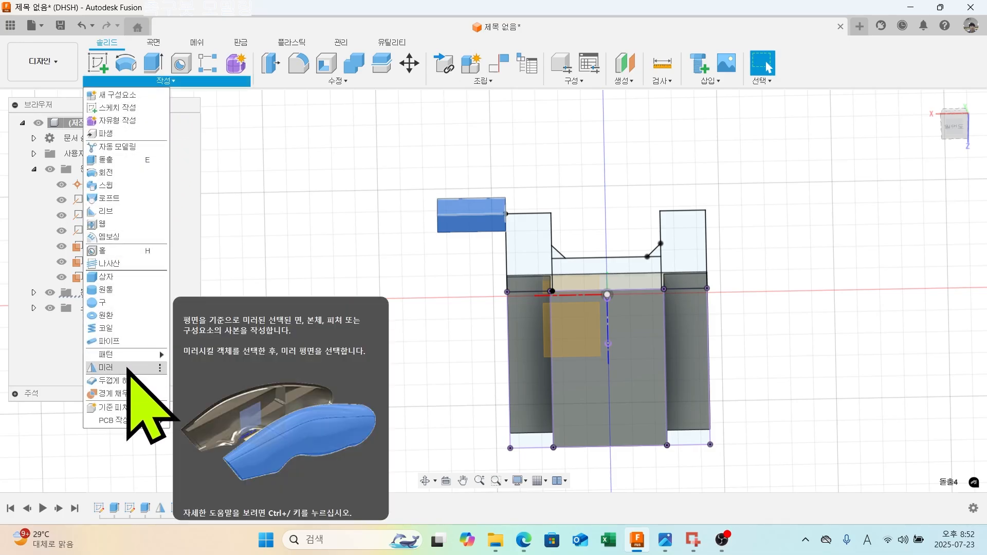
{"action": "left_click", "coordinate": [127, 368]}
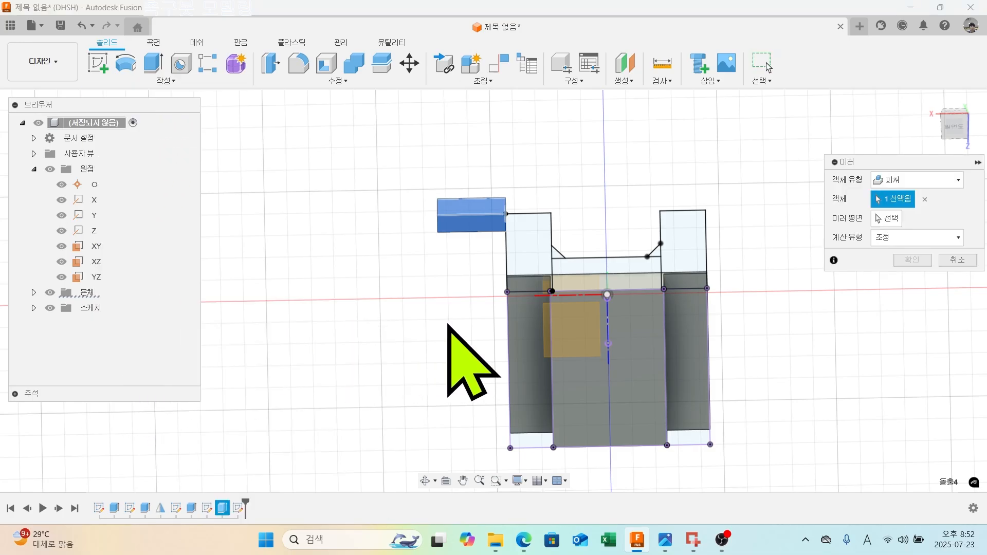
{"action": "middle_click_drag", "start_coordinate": [462, 364], "coordinate": [427, 431], "text": "shift"}
{"action": "left_click", "coordinate": [887, 219]}
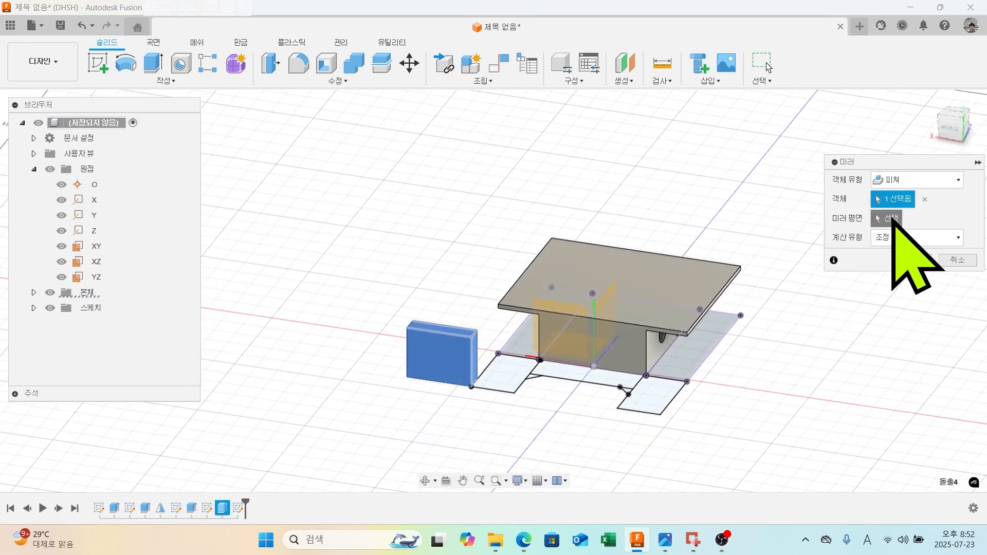
{"action": "scroll", "coordinate": [592, 303], "scroll_direction": "up", "scroll_amount": 4}
{"action": "scroll", "coordinate": [592, 304], "scroll_direction": "down", "scroll_amount": 5}
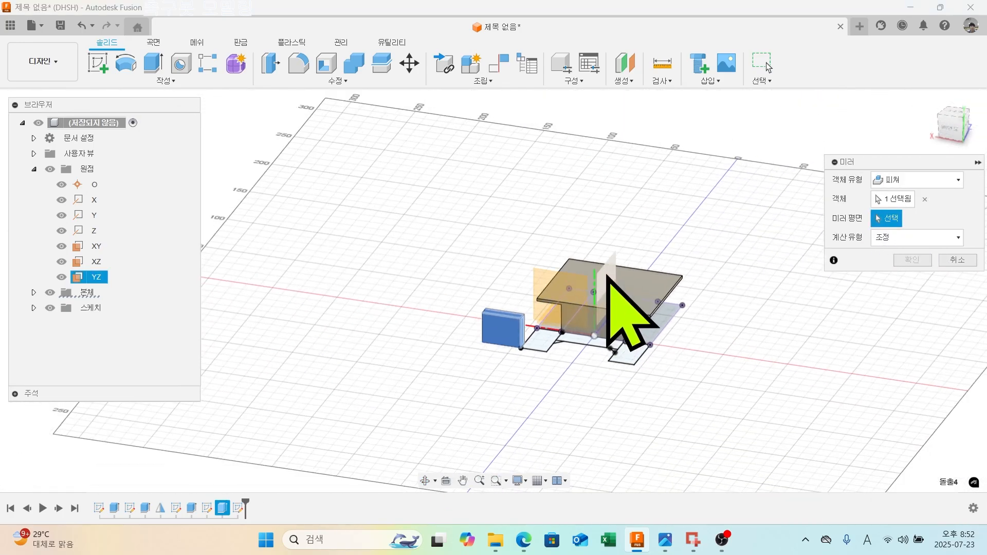
{"action": "left_click", "coordinate": [606, 280]}
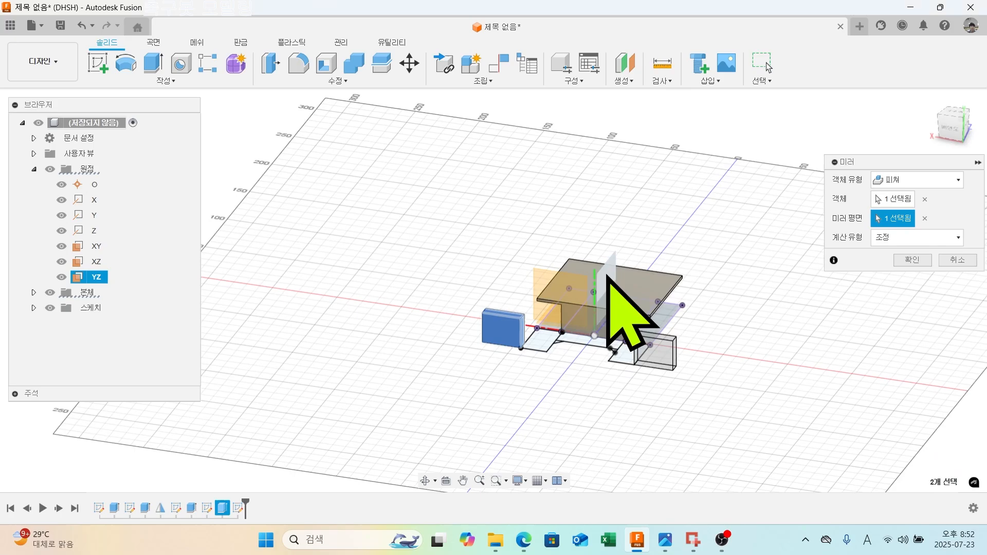
{"action": "left_click", "coordinate": [910, 260]}
Extrude the two arm rectangles, the connecting strip and both gusset triangles by -24 mm, joined to the existing bodies.
{"action": "middle_click_drag", "start_coordinate": [771, 342], "coordinate": [555, 359], "text": "shift"}
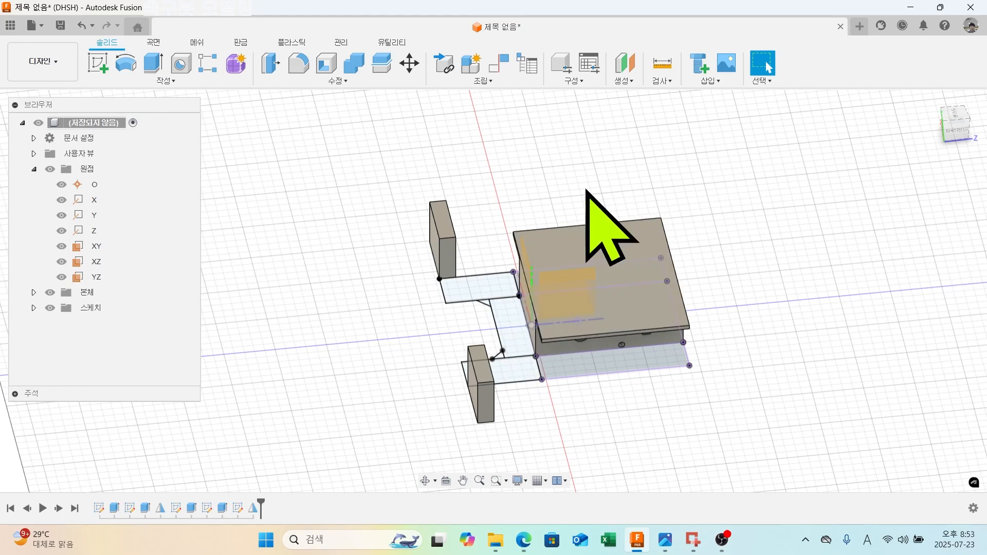
{"action": "left_click", "coordinate": [150, 66]}
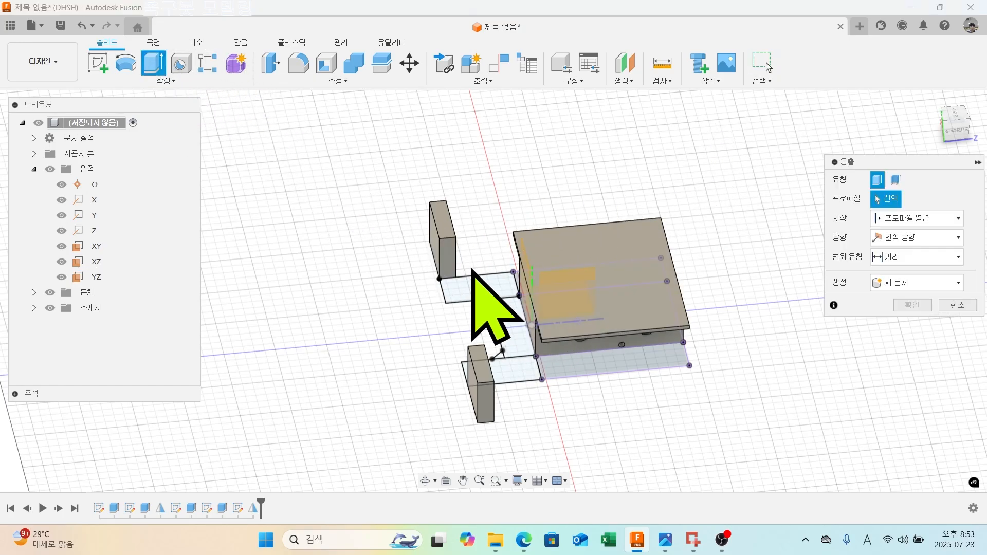
{"action": "left_click", "coordinate": [489, 293]}
{"action": "left_click", "coordinate": [514, 333]}
{"action": "left_click", "coordinate": [520, 377]}
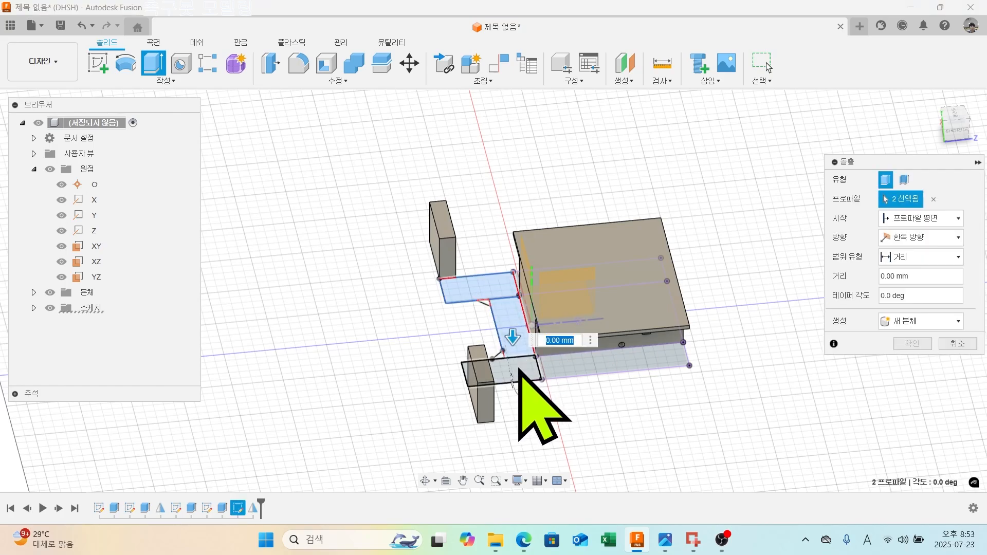
{"action": "scroll", "coordinate": [511, 366], "scroll_direction": "up", "scroll_amount": 4}
{"action": "left_click", "coordinate": [495, 366]}
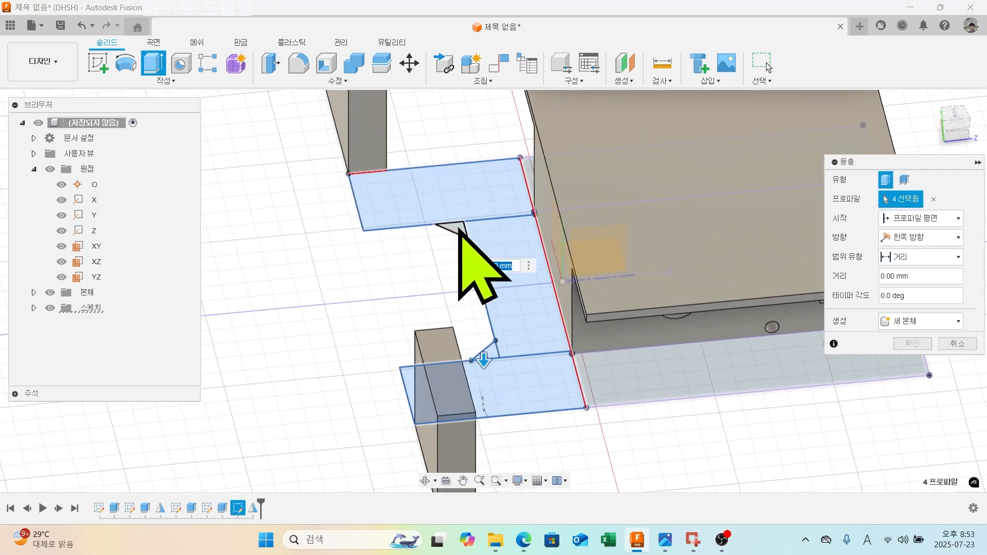
{"action": "scroll", "coordinate": [519, 252], "scroll_direction": "down", "scroll_amount": 3}
{"action": "left_click", "coordinate": [559, 205]}
{"action": "left_click", "coordinate": [559, 205]}
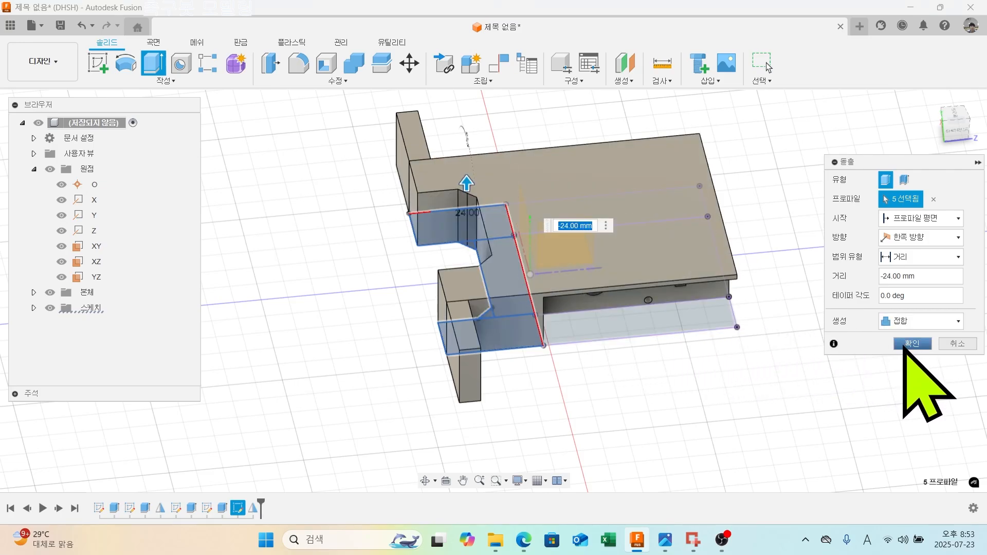
{"action": "left_click", "coordinate": [911, 344]}
{"action": "middle_click_drag", "start_coordinate": [519, 363], "coordinate": [476, 327], "text": "shift"}
{"action": "left_click", "coordinate": [768, 67]}
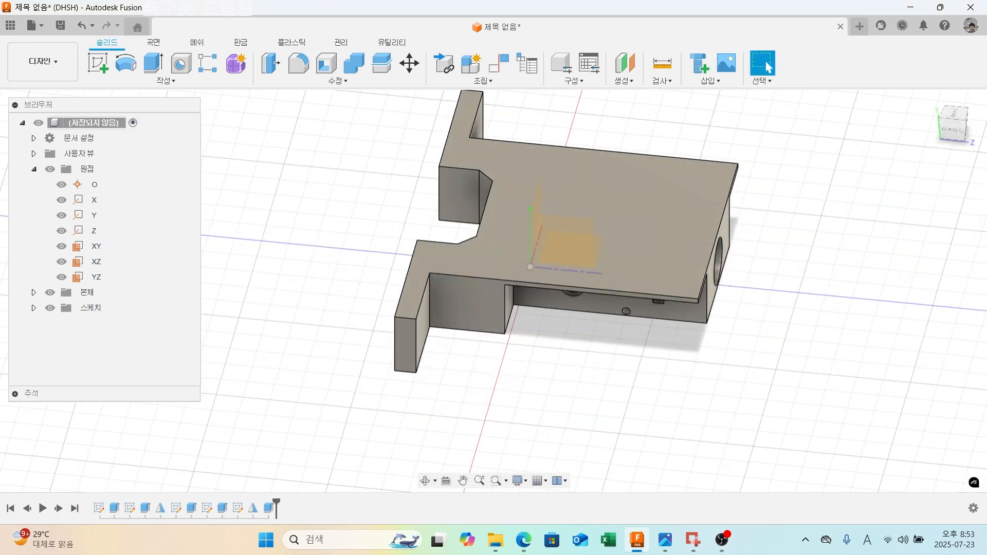
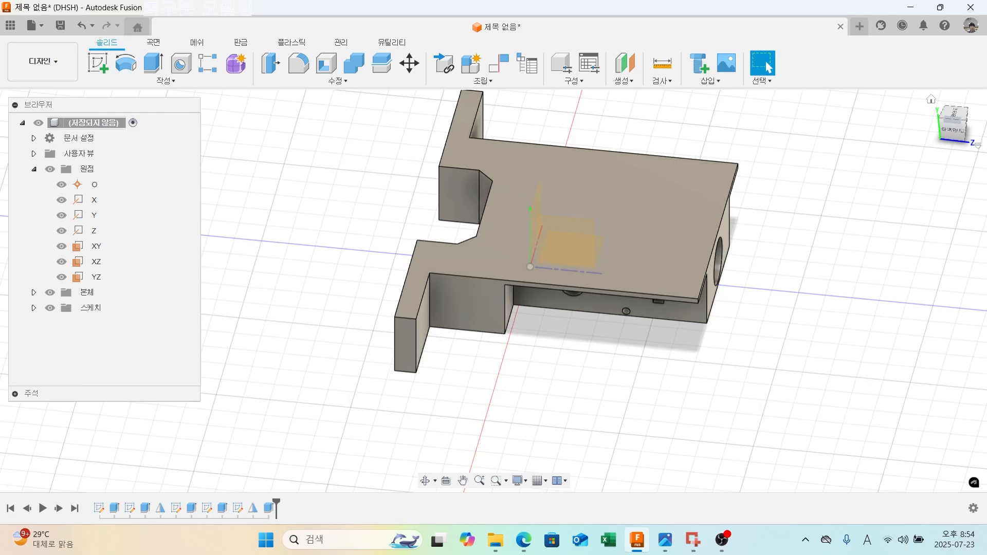
{"action": "middle_click_drag", "start_coordinate": [793, 308], "coordinate": [693, 168], "text": "shift"}
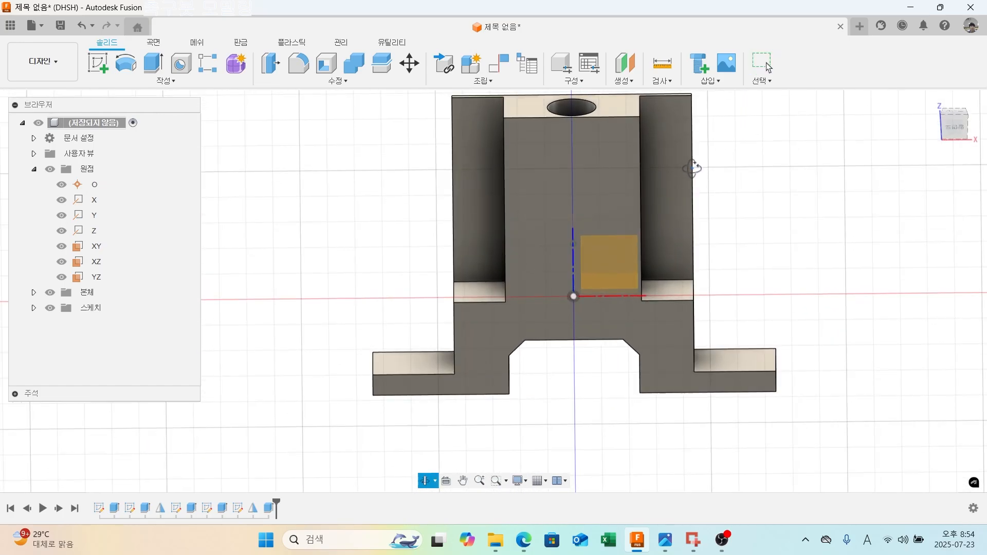
Start a sketch on the part's front face and draw a horizontal line about 50 mm long across the central block near its upper edge.
{"action": "key", "text": "Escape"}
{"action": "left_click", "coordinate": [616, 194]}
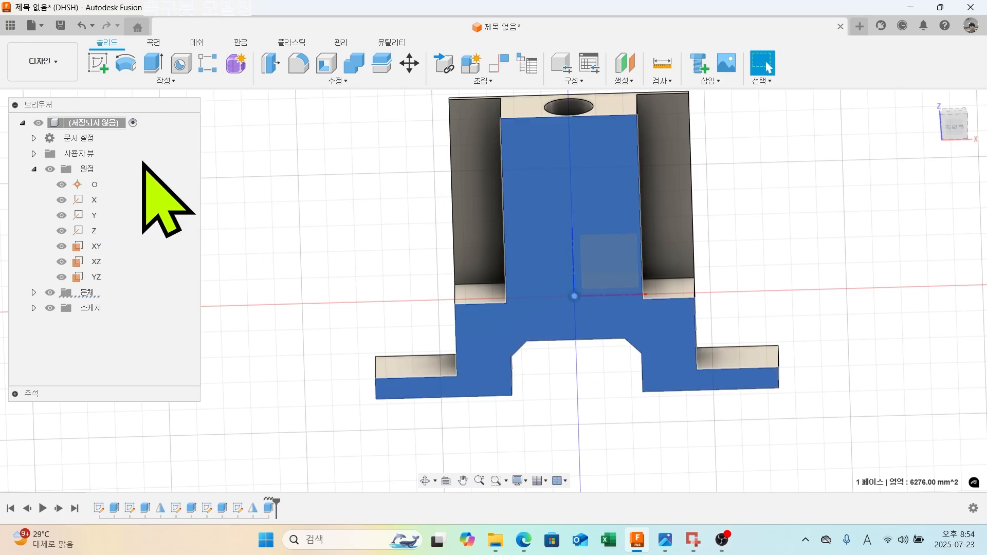
{"action": "left_click", "coordinate": [97, 63]}
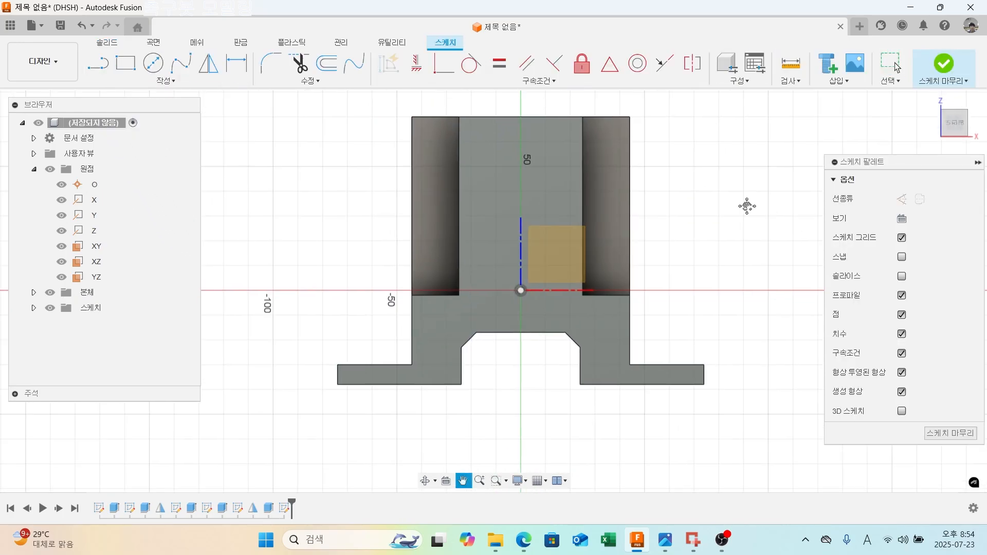
{"action": "left_click_drag", "start_coordinate": [747, 206], "coordinate": [757, 227]}
{"action": "left_click", "coordinate": [98, 63]}
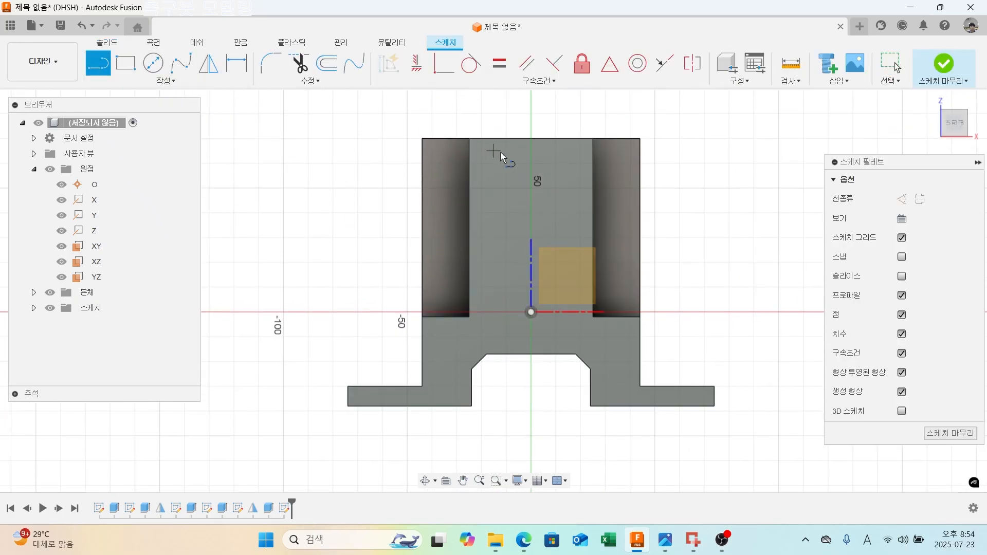
{"action": "left_click", "coordinate": [469, 165]}
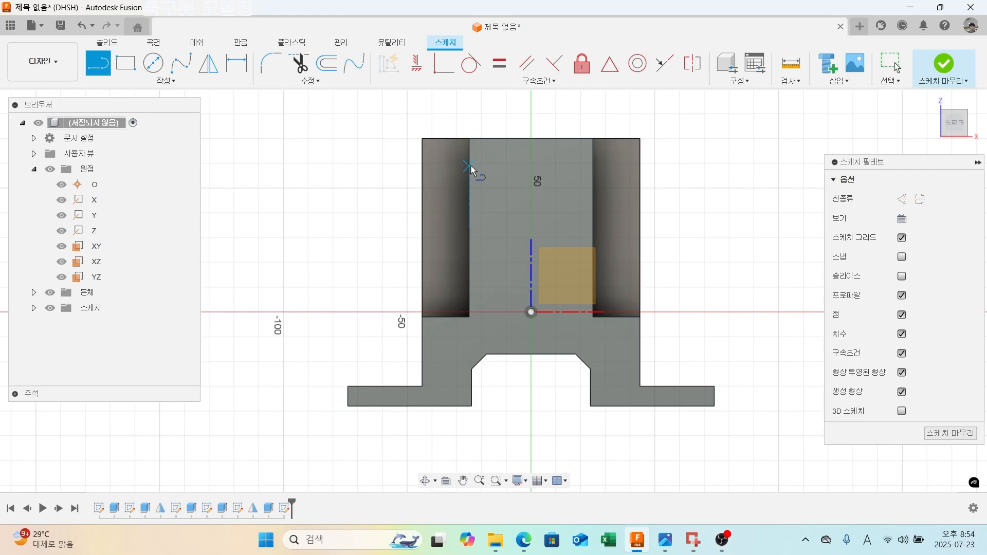
{"action": "left_click", "coordinate": [592, 167]}
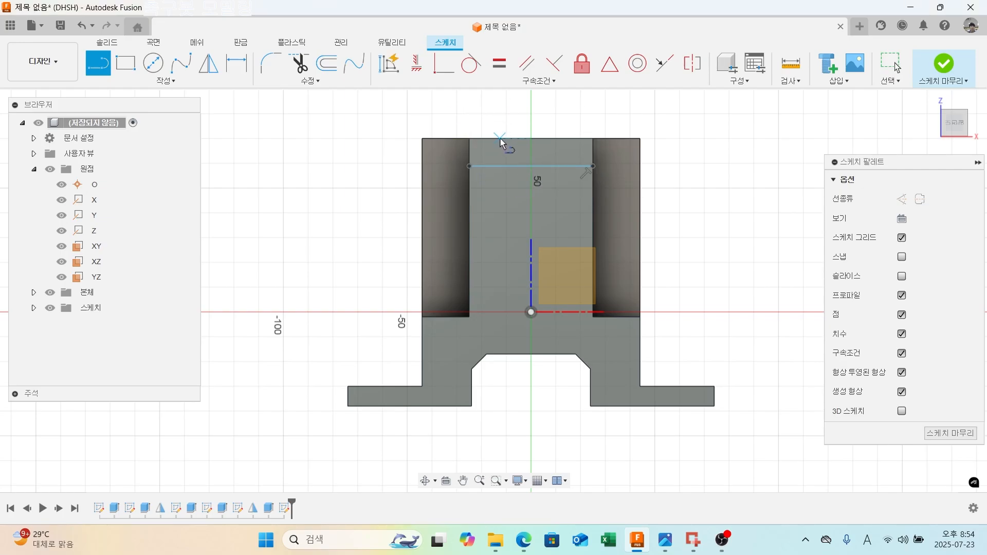
Dimension the horizontal line to sit 15 mm below the part's upper edge.
{"action": "key", "text": "d"}
{"action": "left_click", "coordinate": [510, 165]}
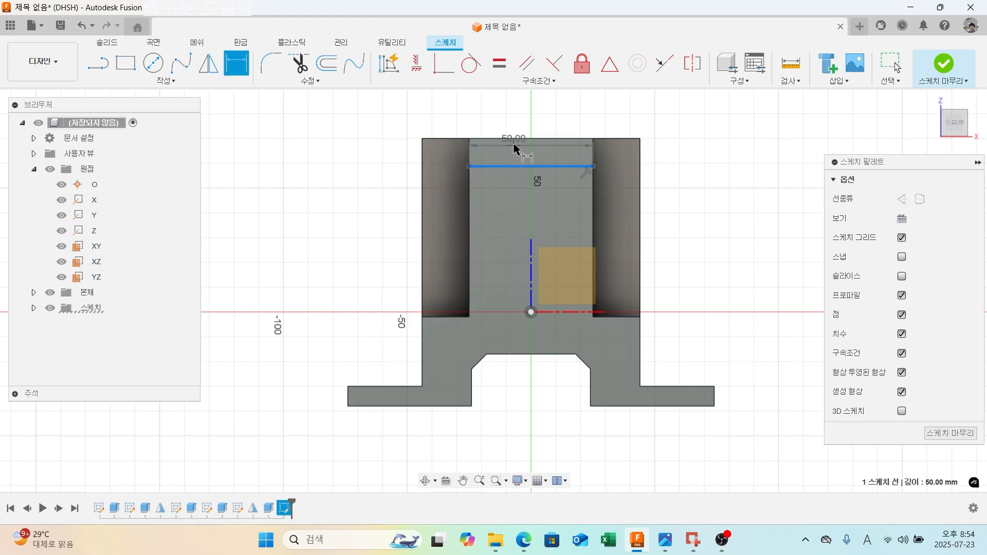
{"action": "left_click", "coordinate": [447, 139]}
{"action": "left_click", "coordinate": [362, 149]}
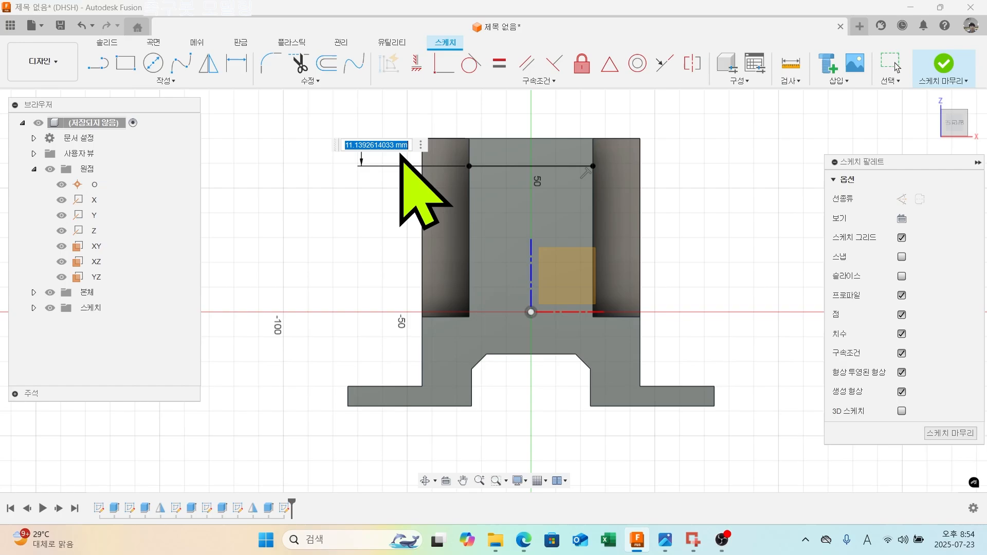
{"action": "type", "text": "15"}
{"action": "key", "text": "Return"}
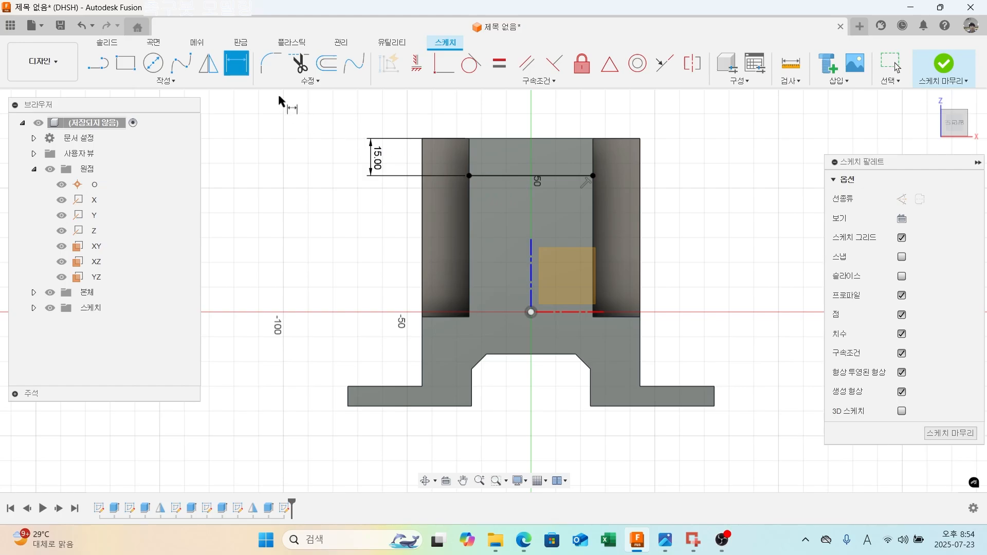
{"action": "key", "text": "Escape"}
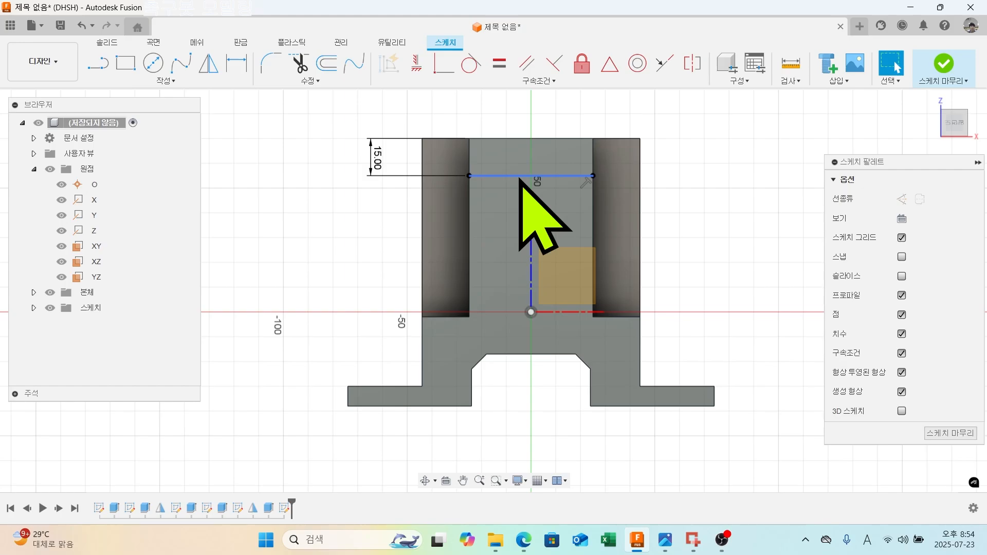
Convert the horizontal line across the central block to construction geometry.
{"action": "left_click", "coordinate": [519, 176]}
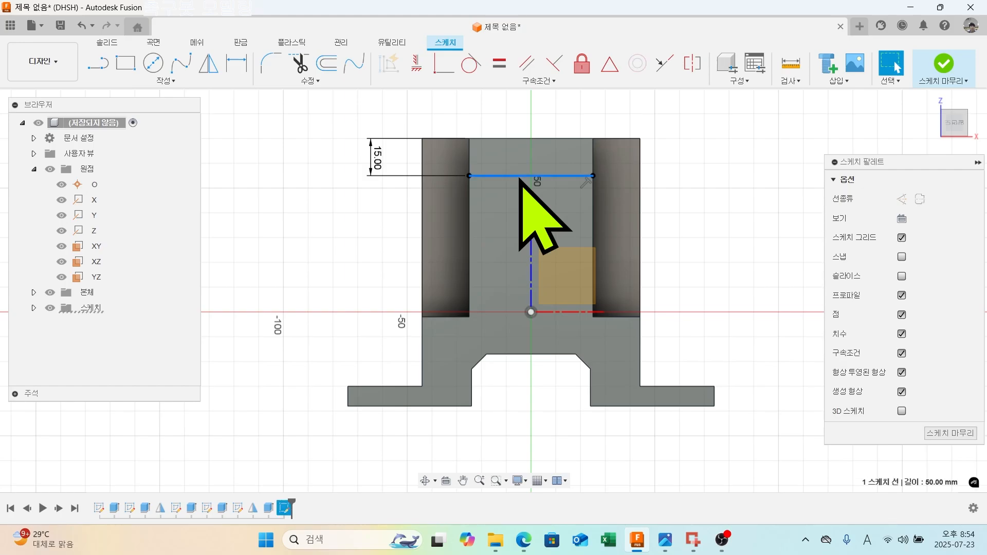
{"action": "right_click", "coordinate": [519, 179]}
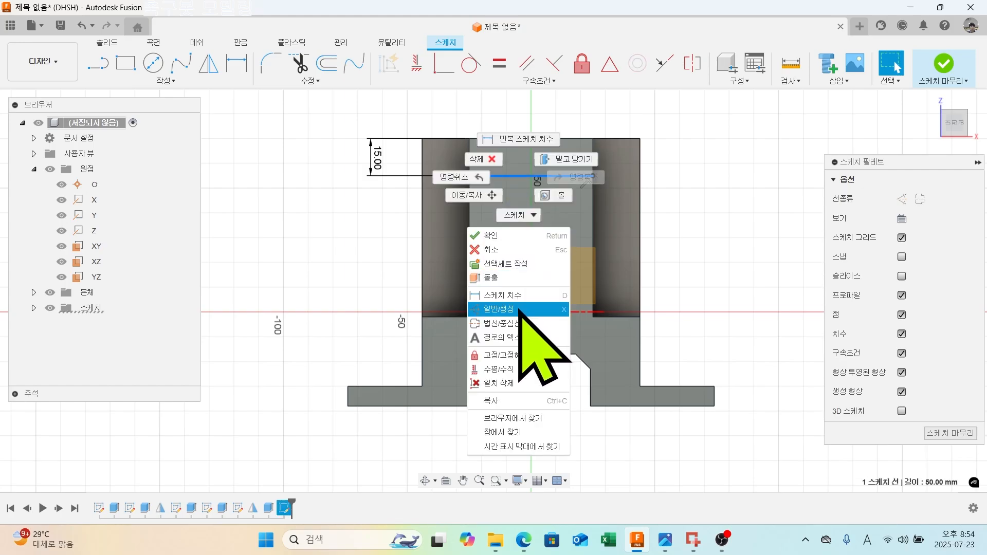
{"action": "left_click", "coordinate": [520, 310]}
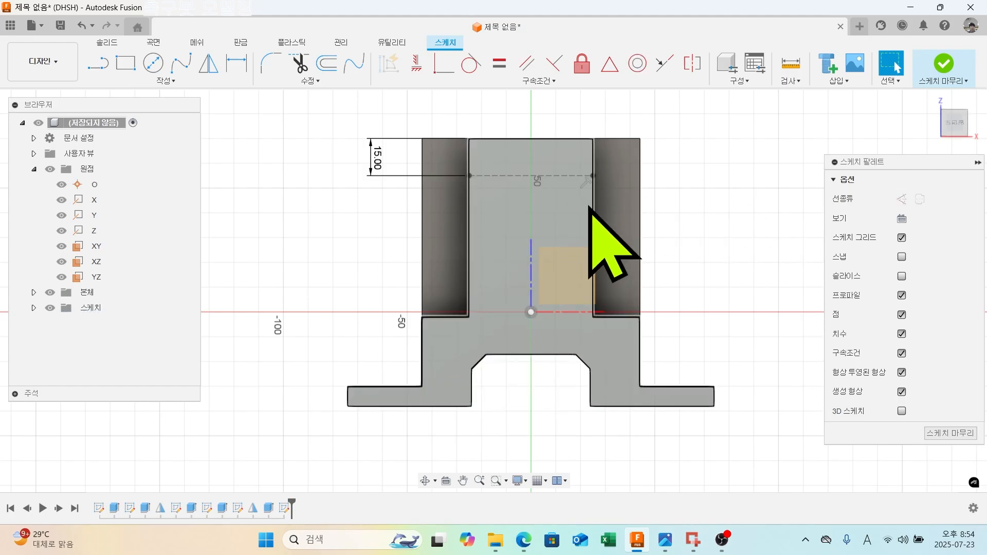
Draw a circle centred on the construction line in its left half and set its diameter to 2.9 mm.
{"action": "left_click", "coordinate": [153, 63]}
{"action": "left_click", "coordinate": [495, 176]}
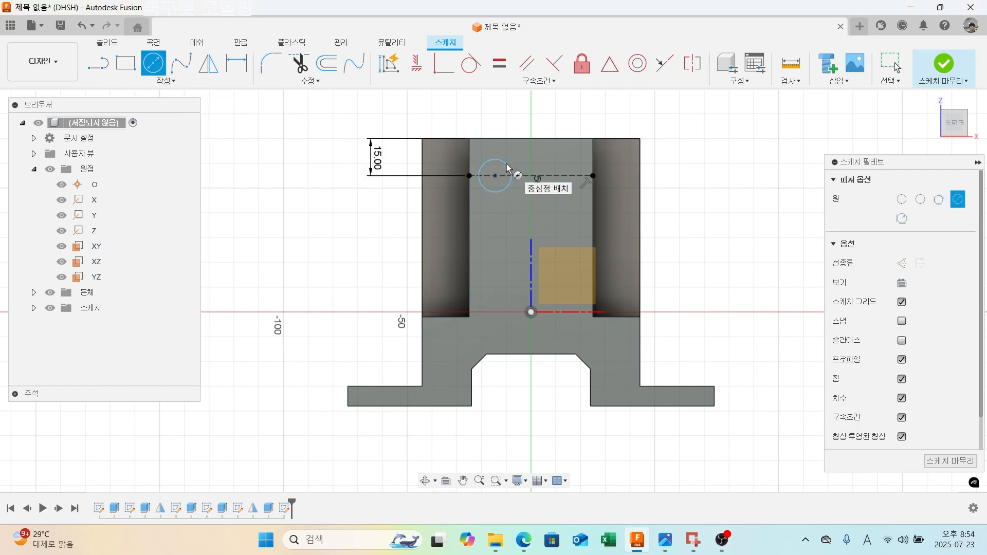
{"action": "left_click", "coordinate": [506, 163]}
{"action": "key", "text": "d"}
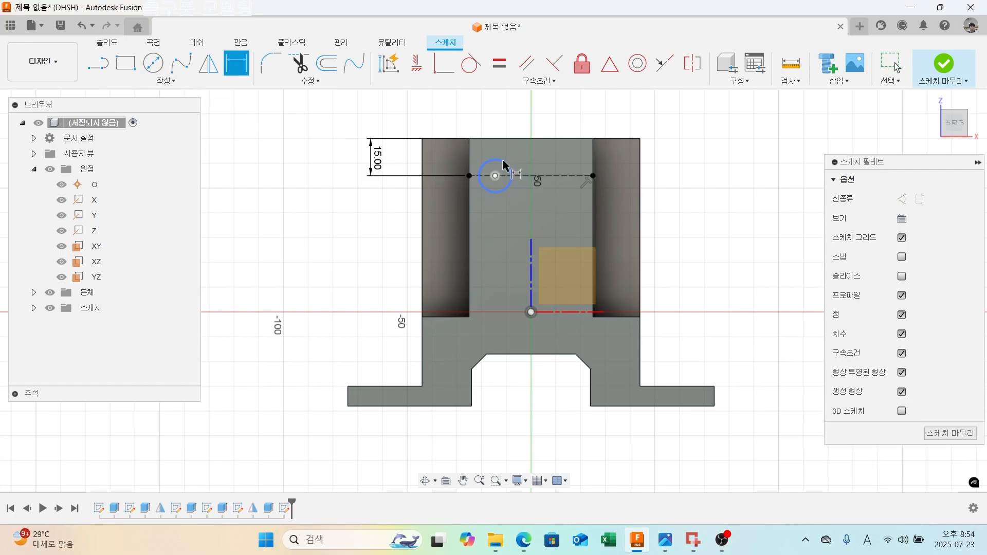
{"action": "left_click", "coordinate": [506, 164]}
{"action": "left_click", "coordinate": [462, 123]}
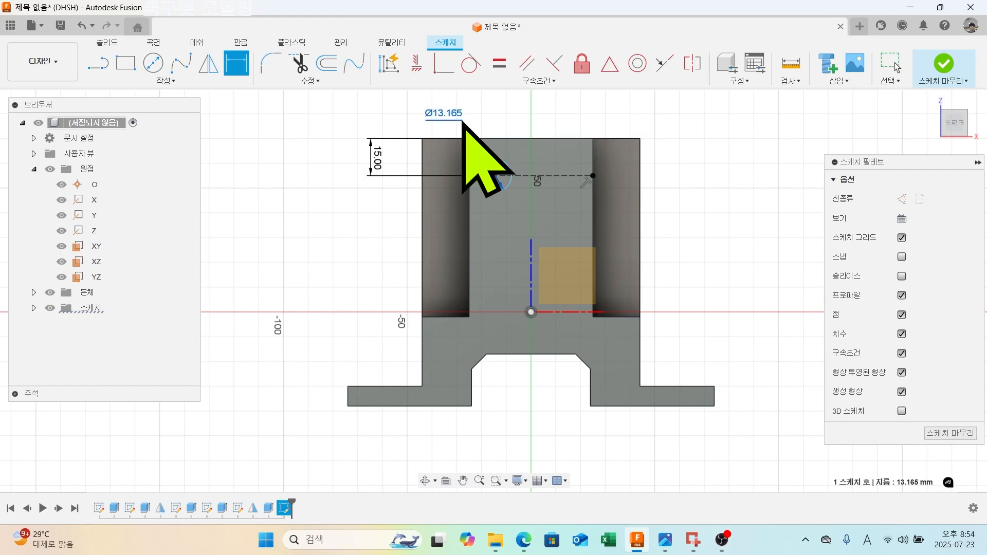
{"action": "type", "text": "2.9"}
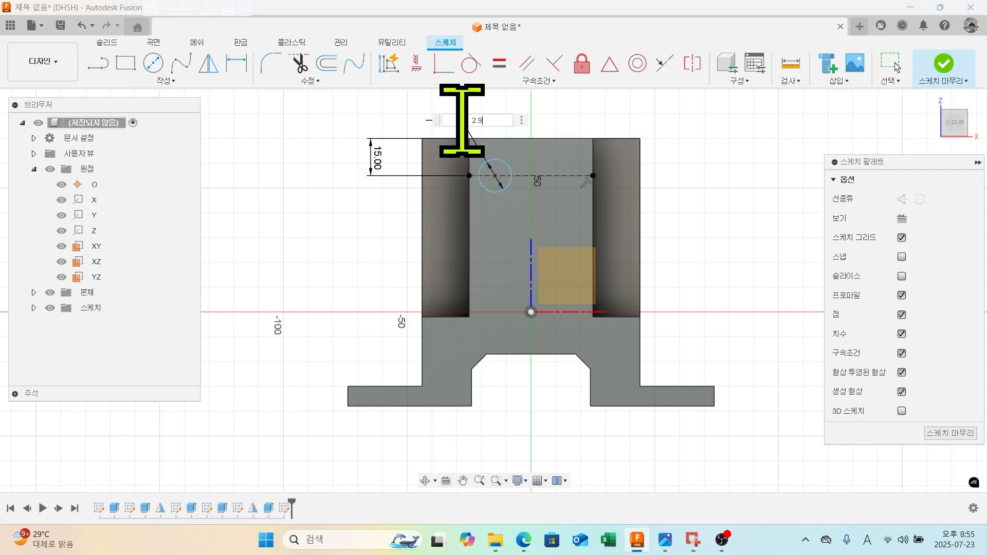
{"action": "key", "text": "Return"}
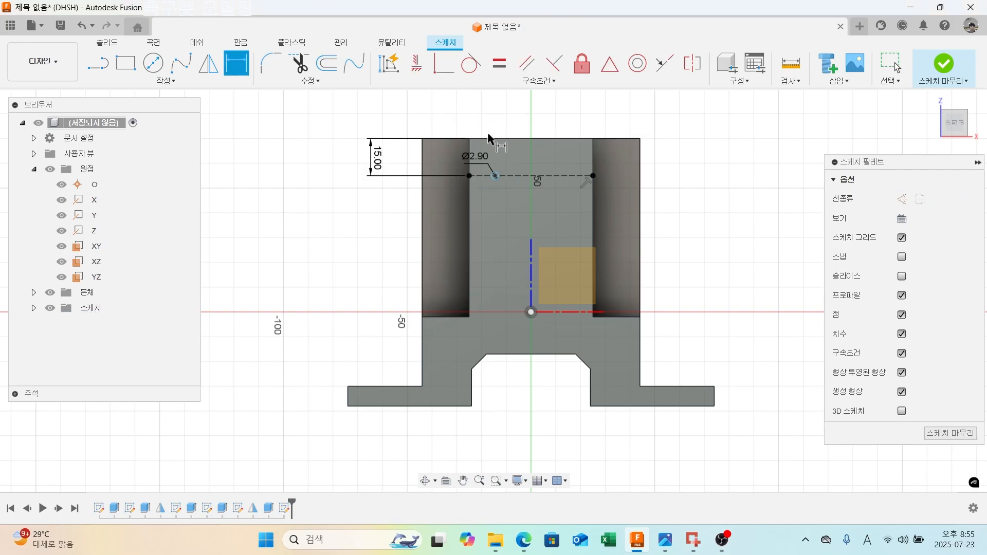
Dimension the circle's centre 20 mm from the vertical Z axis.
{"action": "scroll", "coordinate": [509, 170], "scroll_direction": "up", "scroll_amount": 2}
{"action": "left_click", "coordinate": [489, 178]}
{"action": "left_click", "coordinate": [539, 300]}
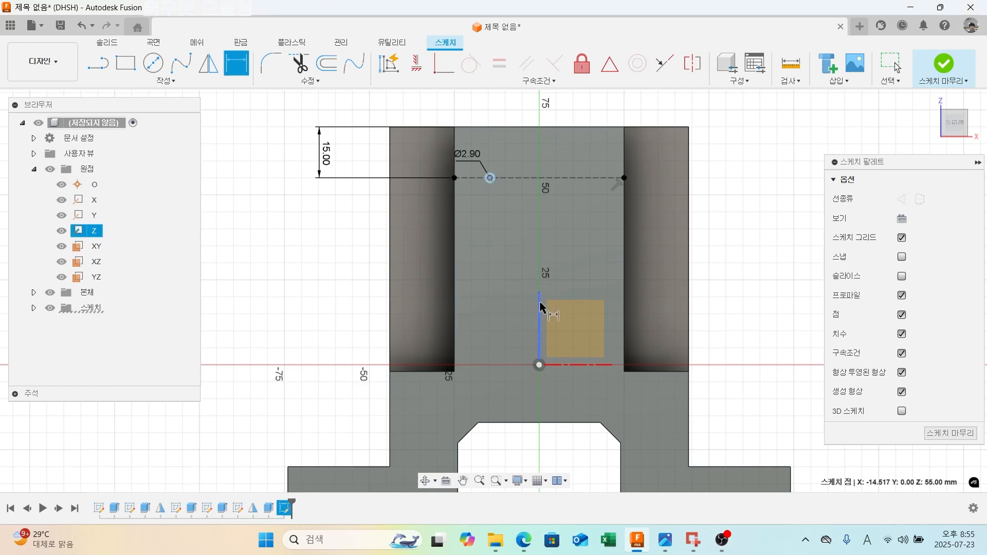
{"action": "left_click", "coordinate": [522, 109]}
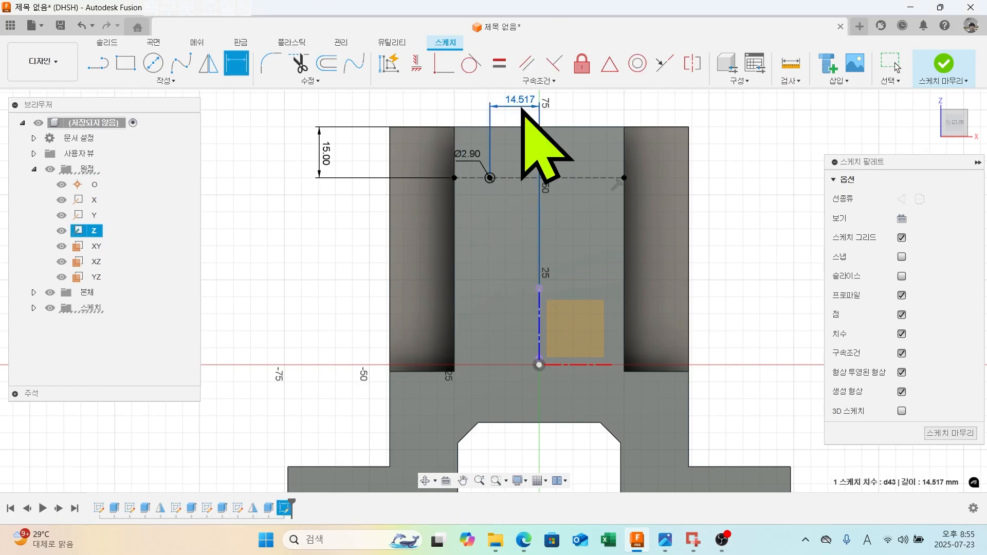
{"action": "type", "text": "20"}
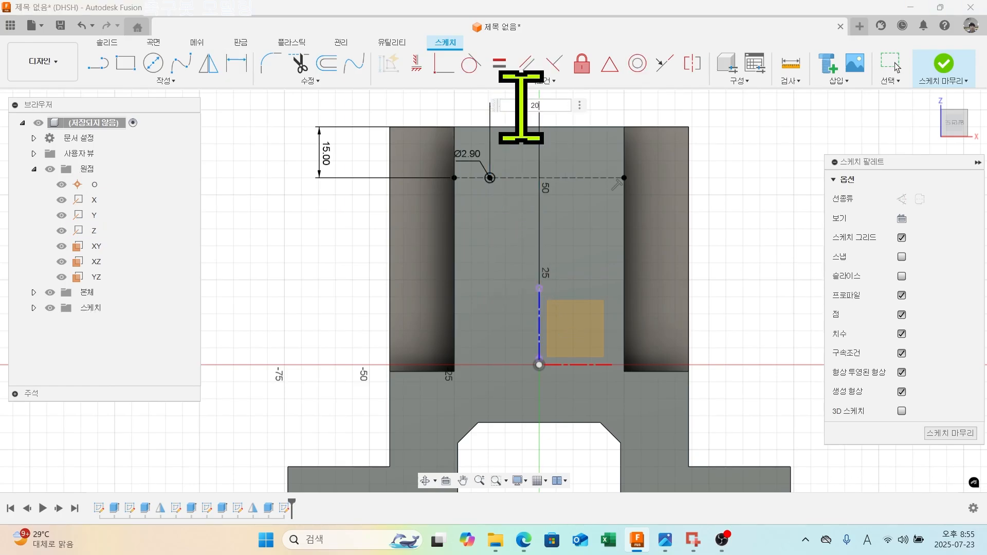
{"action": "key", "text": "Return"}
Move the circle's diameter dimension label to the upper right of the circle.
{"action": "scroll", "coordinate": [473, 180], "scroll_direction": "up", "scroll_amount": 3}
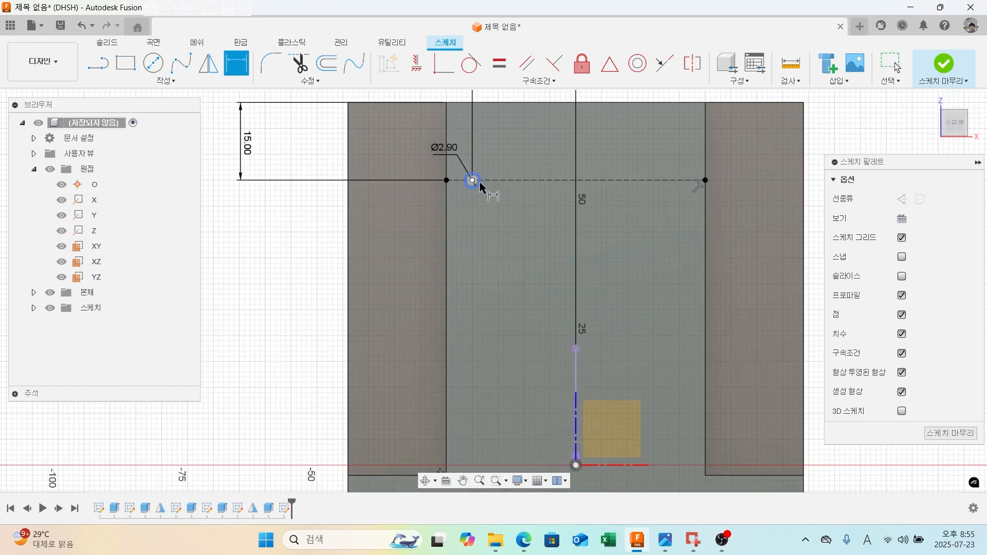
{"action": "scroll", "coordinate": [556, 211], "scroll_direction": "down", "scroll_amount": 3}
{"action": "scroll", "coordinate": [499, 189], "scroll_direction": "up", "scroll_amount": 2}
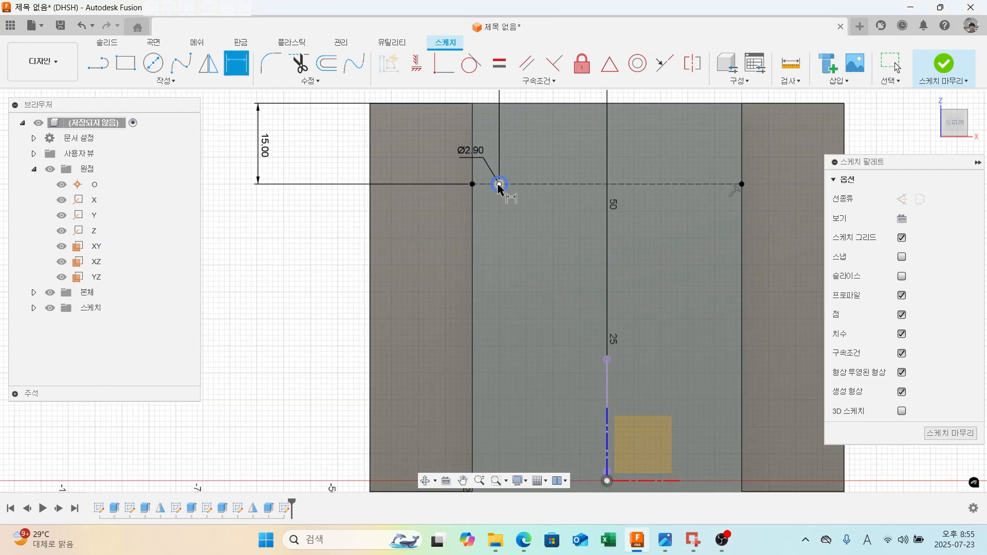
{"action": "scroll", "coordinate": [498, 188], "scroll_direction": "down", "scroll_amount": 3}
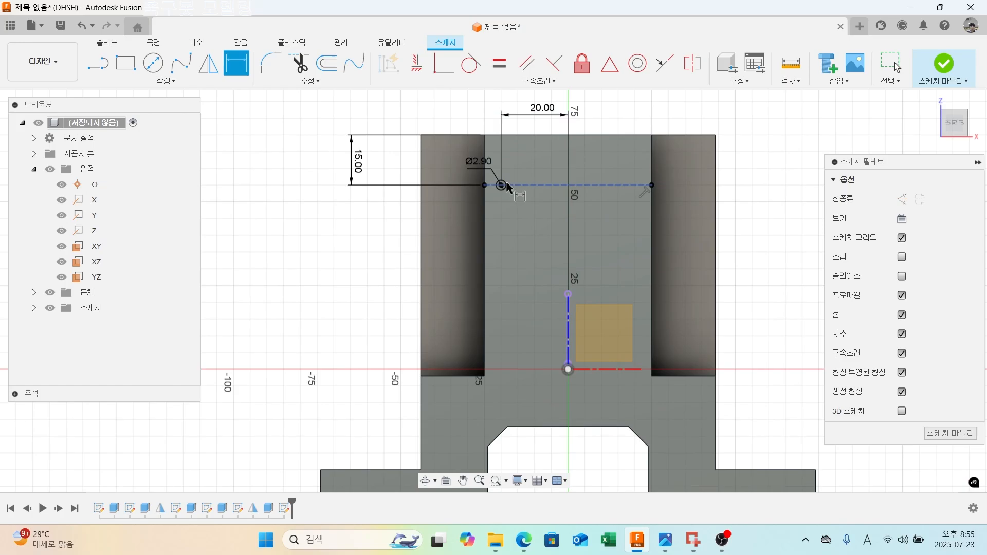
{"action": "scroll", "coordinate": [496, 185], "scroll_direction": "up", "scroll_amount": 2}
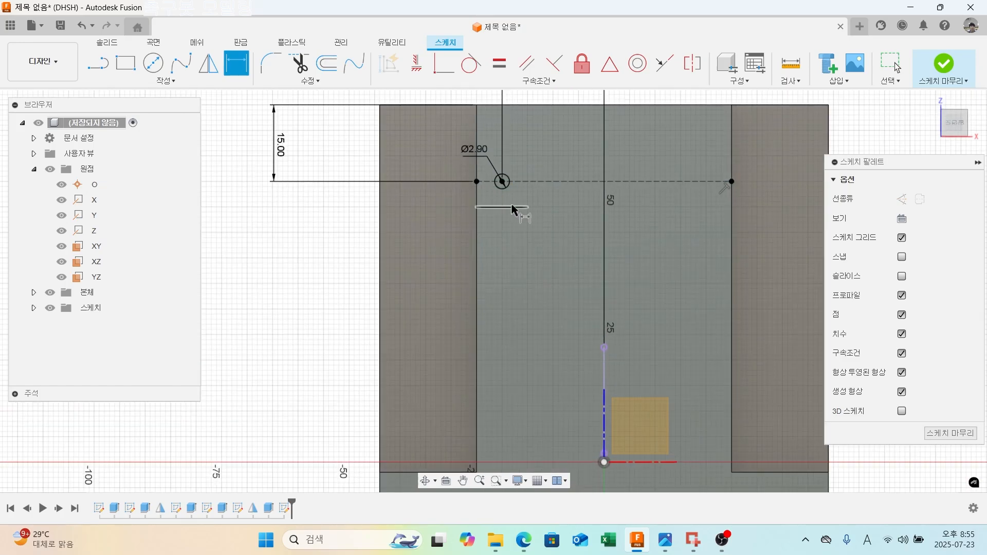
{"action": "scroll", "coordinate": [507, 198], "scroll_direction": "down", "scroll_amount": 1}
{"action": "middle_click_drag", "start_coordinate": [508, 198], "coordinate": [491, 208]}
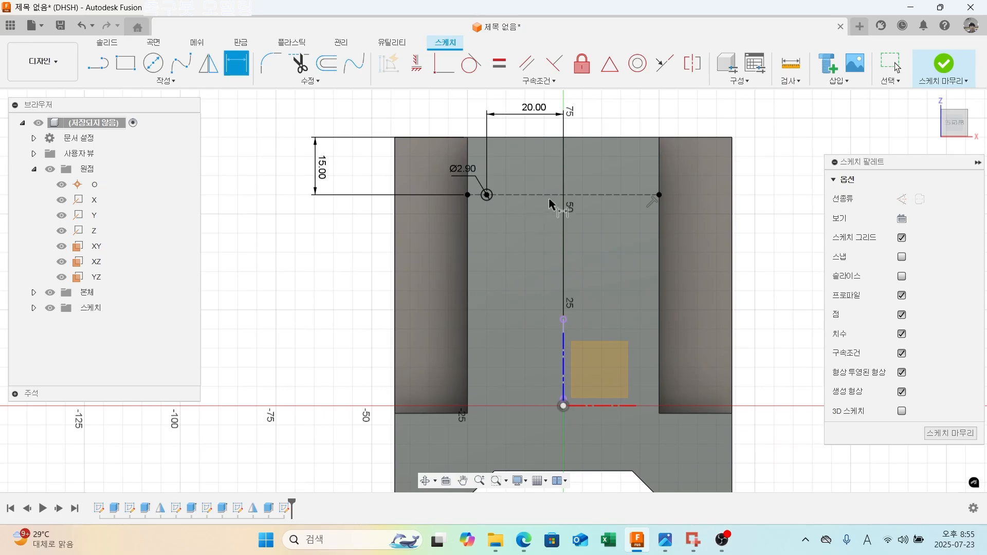
{"action": "scroll", "coordinate": [495, 204], "scroll_direction": "up", "scroll_amount": 1}
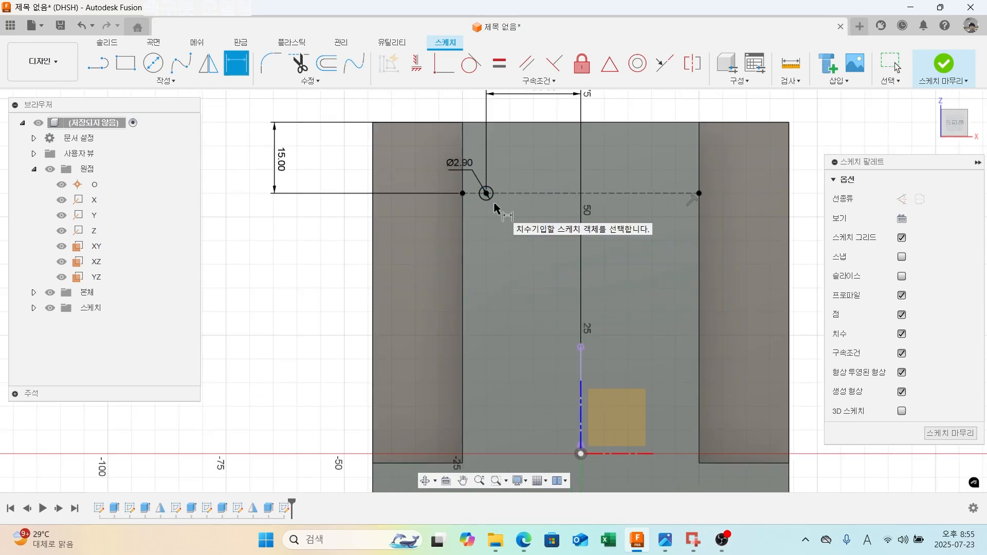
{"action": "scroll", "coordinate": [494, 201], "scroll_direction": "down", "scroll_amount": 2}
{"action": "scroll", "coordinate": [486, 195], "scroll_direction": "up", "scroll_amount": 2}
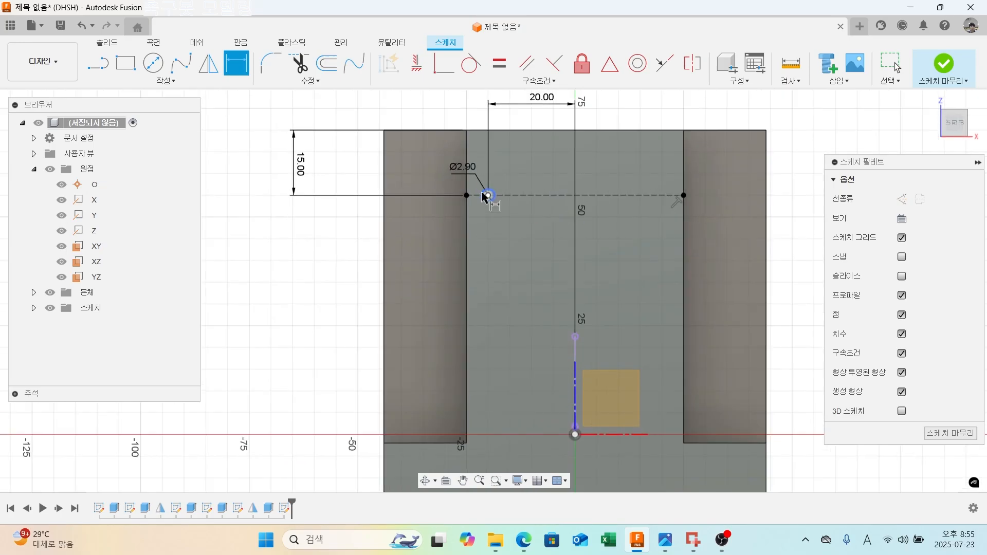
{"action": "left_click_drag", "start_coordinate": [468, 170], "coordinate": [514, 161]}
Mirror the 2.9 mm circle across the vertical centre line and finish the sketch.
{"action": "scroll", "coordinate": [541, 227], "scroll_direction": "down", "scroll_amount": 1}
{"action": "middle_click_drag", "start_coordinate": [540, 225], "coordinate": [487, 234]}
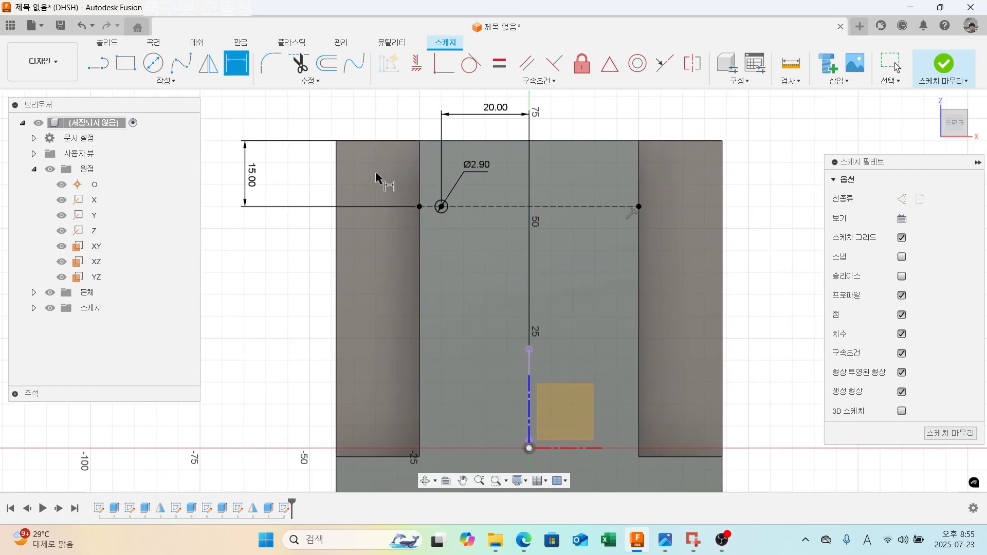
{"action": "left_click", "coordinate": [208, 63]}
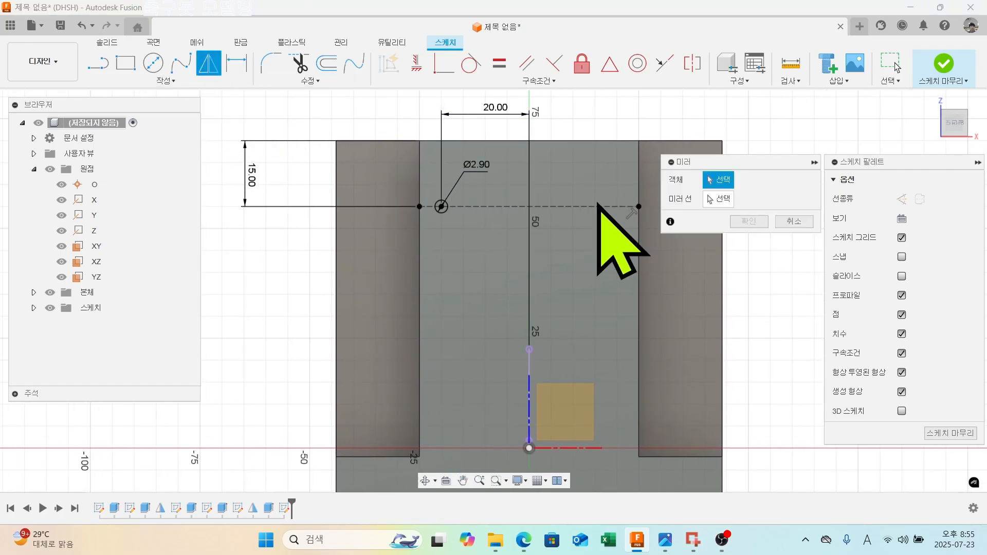
{"action": "left_click", "coordinate": [441, 206]}
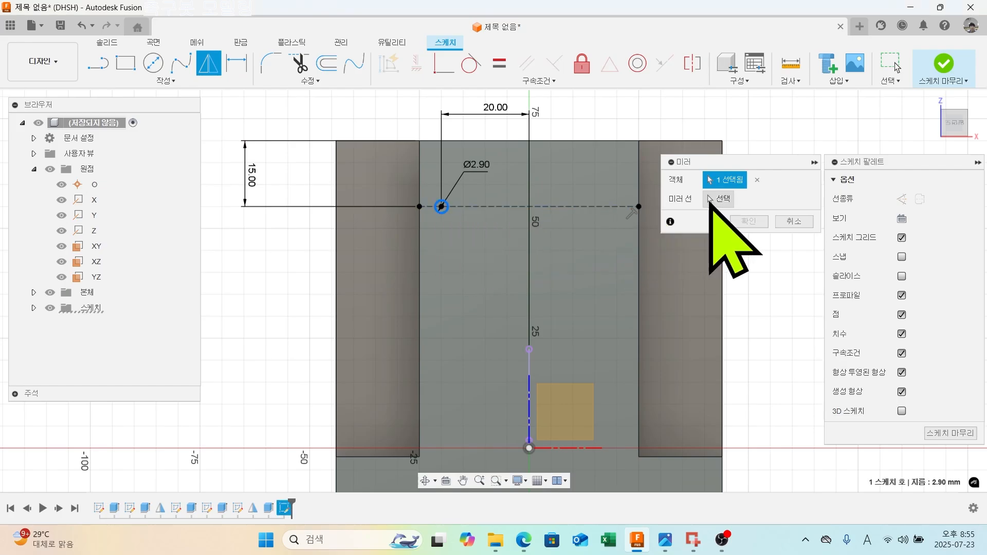
{"action": "left_click", "coordinate": [714, 199]}
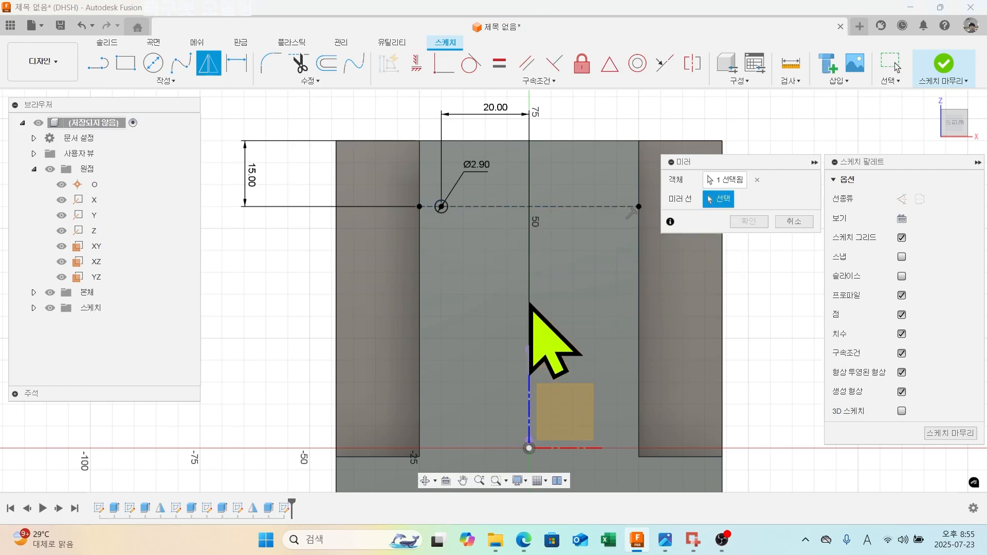
{"action": "left_click", "coordinate": [530, 400]}
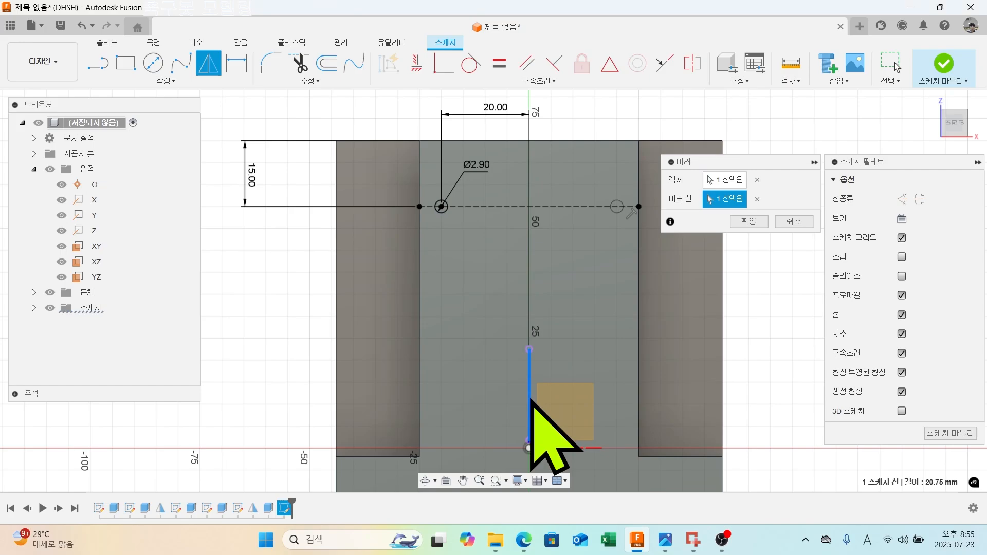
{"action": "left_click", "coordinate": [748, 222]}
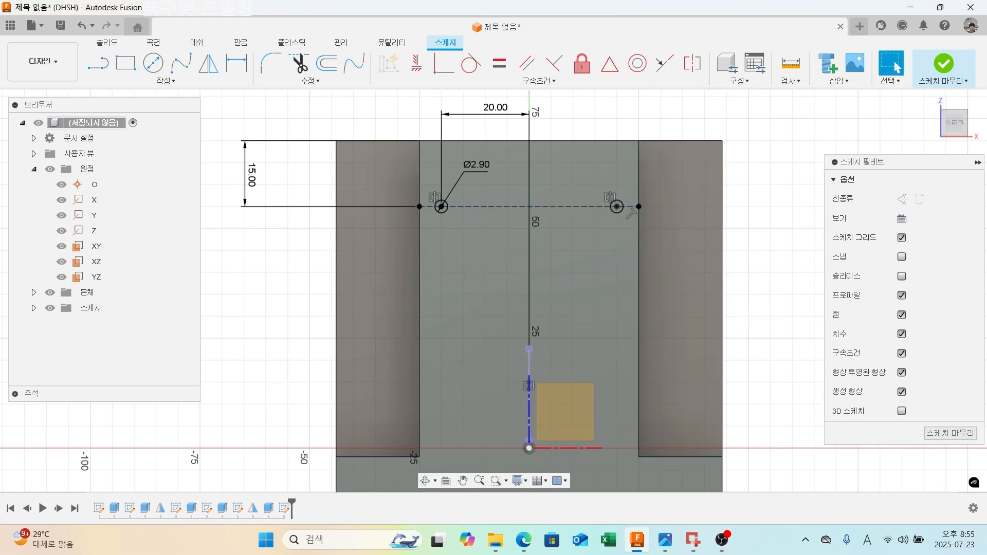
{"action": "left_click", "coordinate": [944, 69]}
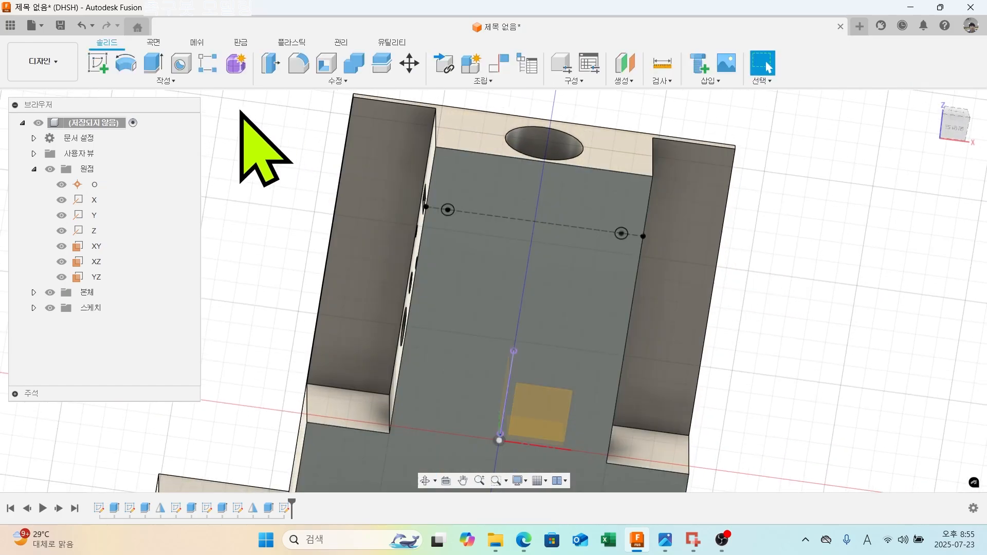
Extrude both 2.9 mm circles -10 mm into the central block to cut two blind holes.
{"action": "left_click", "coordinate": [154, 63]}
{"action": "scroll", "coordinate": [457, 206], "scroll_direction": "up", "scroll_amount": 5}
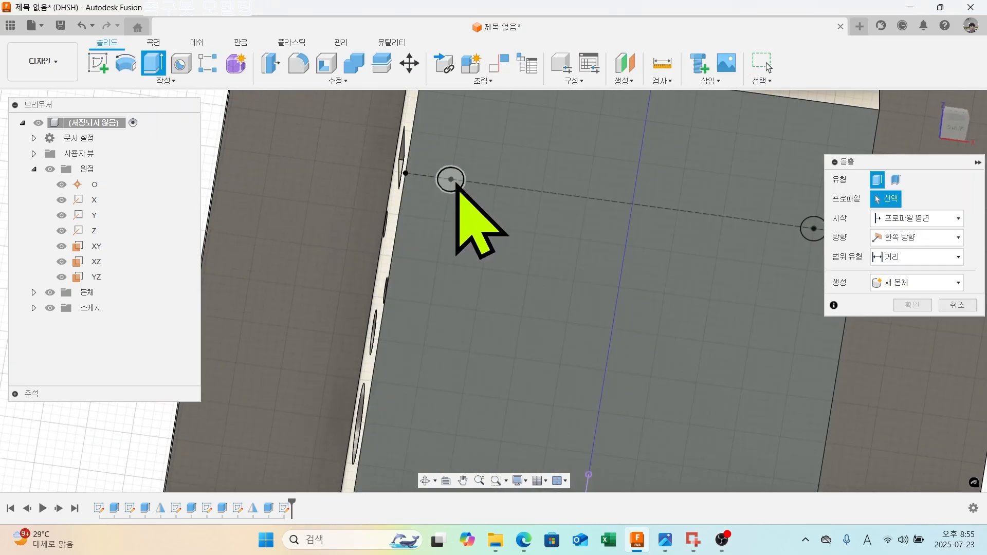
{"action": "left_click", "coordinate": [453, 179]}
{"action": "left_click", "coordinate": [802, 229]}
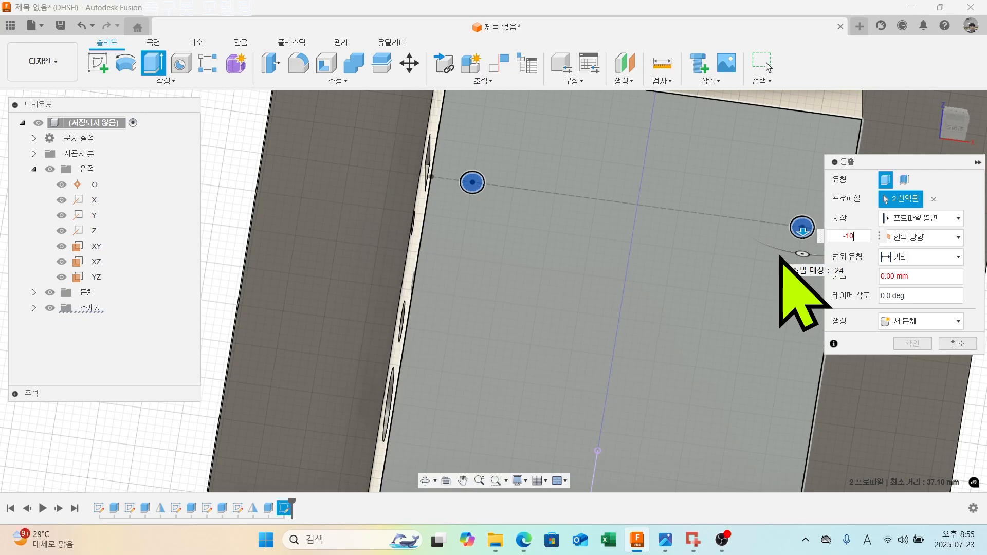
{"action": "scroll", "coordinate": [720, 265], "scroll_direction": "down", "scroll_amount": 3}
{"action": "middle_click_drag", "start_coordinate": [693, 263], "coordinate": [639, 264], "text": "shift"}
{"action": "left_click", "coordinate": [912, 363]}
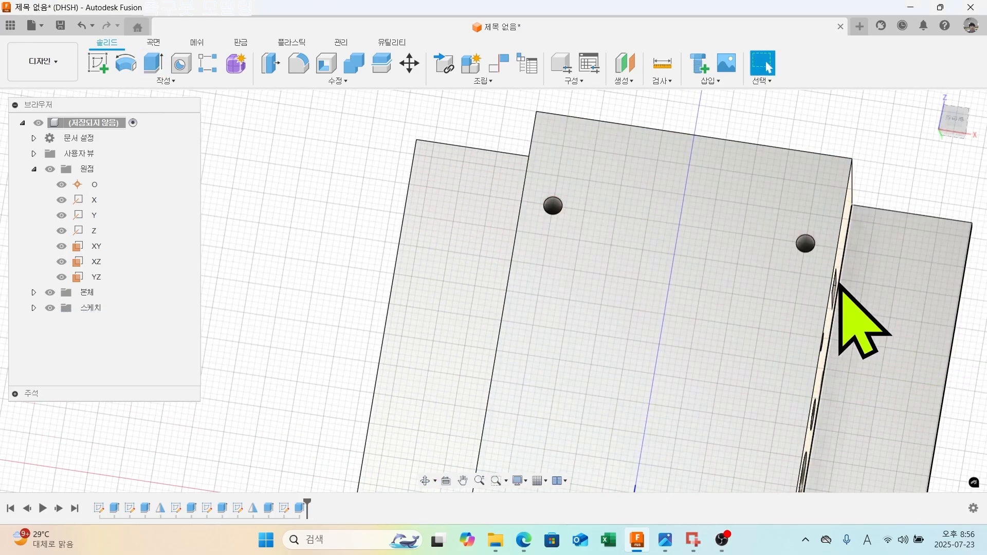
Examine the depth and inner ends of the two small holes in the central block from several angles.
{"action": "middle_click_drag", "start_coordinate": [838, 283], "coordinate": [820, 297], "text": "shift"}
{"action": "scroll", "coordinate": [811, 231], "scroll_direction": "up", "scroll_amount": 5}
{"action": "middle_click_drag", "start_coordinate": [824, 226], "coordinate": [761, 225], "text": "shift"}
{"action": "scroll", "coordinate": [786, 254], "scroll_direction": "down", "scroll_amount": 1}
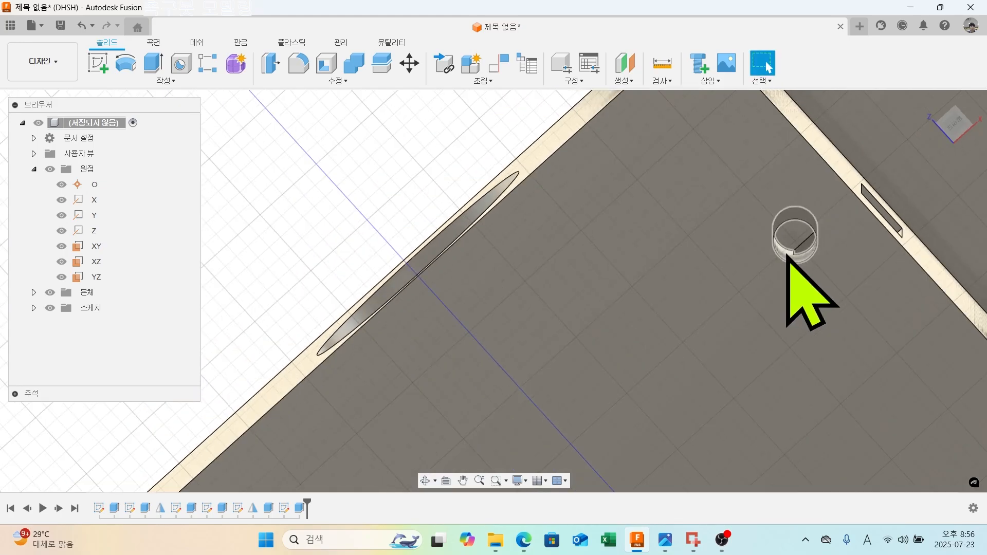
{"action": "mouse_move", "coordinate": [786, 256]}
{"action": "middle_mouse_down", "text": "shift"}
{"action": "mouse_move", "coordinate": [800, 247]}
{"action": "mouse_move", "coordinate": [794, 272]}
{"action": "mouse_move", "coordinate": [788, 236]}
{"action": "mouse_move", "coordinate": [800, 238]}
{"action": "mouse_move", "coordinate": [795, 257]}
{"action": "middle_mouse_up", "text": "shift"}
{"action": "scroll", "coordinate": [789, 235], "scroll_direction": "down", "scroll_amount": 2}
{"action": "scroll", "coordinate": [795, 233], "scroll_direction": "up", "scroll_amount": 4}
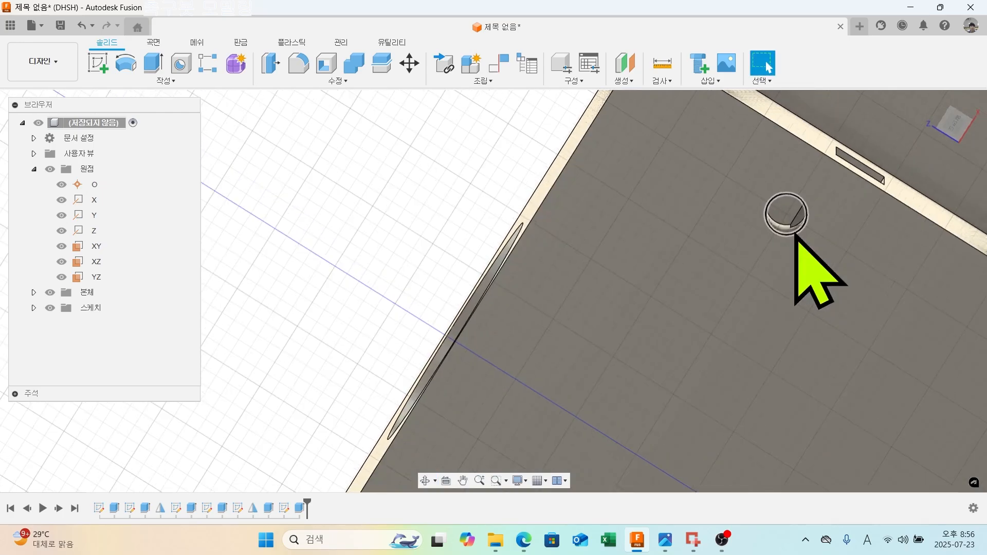
{"action": "middle_click_drag", "start_coordinate": [794, 223], "coordinate": [794, 237], "text": "shift"}
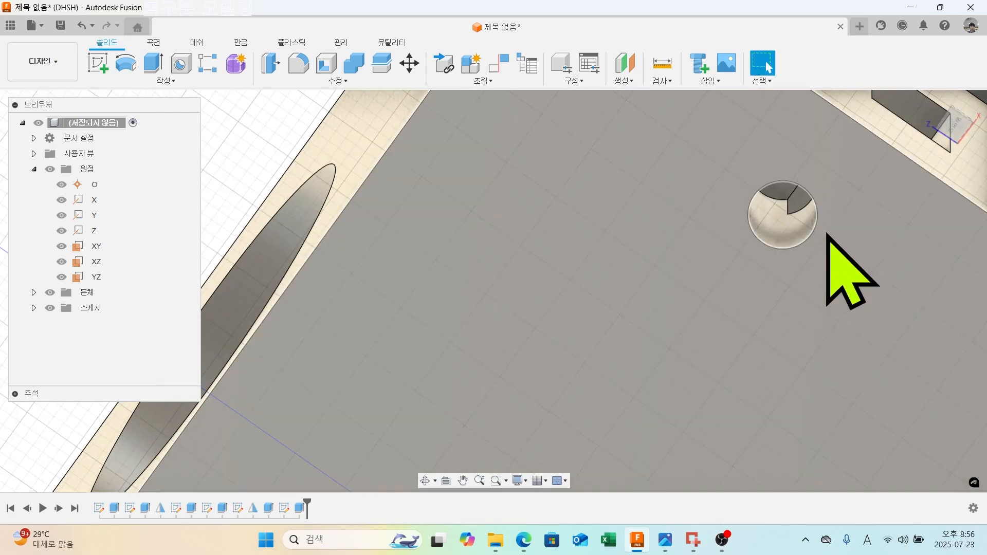
{"action": "middle_click_drag", "start_coordinate": [827, 235], "coordinate": [822, 316], "text": "shift"}
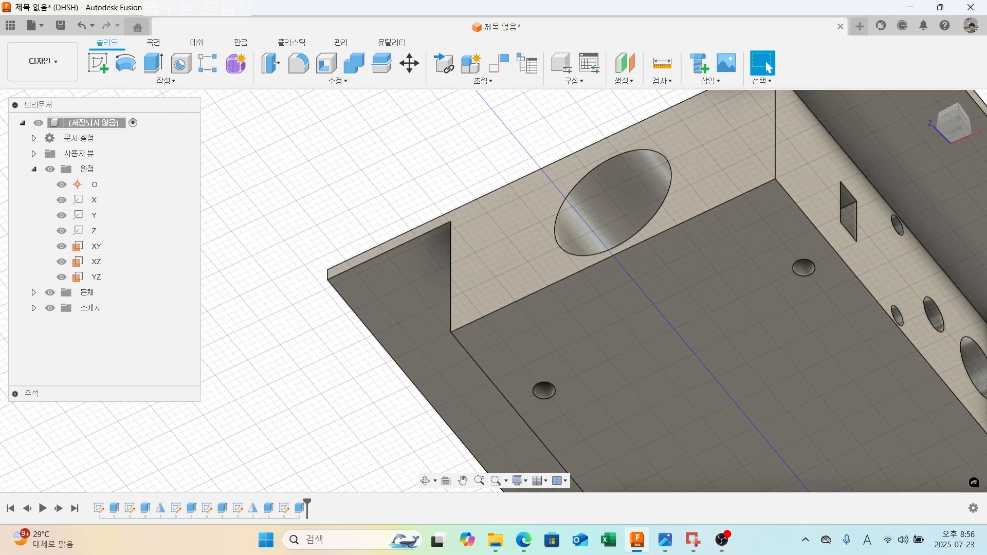
Sketch two diagonal lines on the central block's face, joining each inner corner beside the block to the outer corner at the arm, and finish the sketch.
{"action": "middle_click_drag", "start_coordinate": [789, 235], "coordinate": [630, 283], "text": "shift"}
{"action": "scroll", "coordinate": [584, 272], "scroll_direction": "up", "scroll_amount": 5}
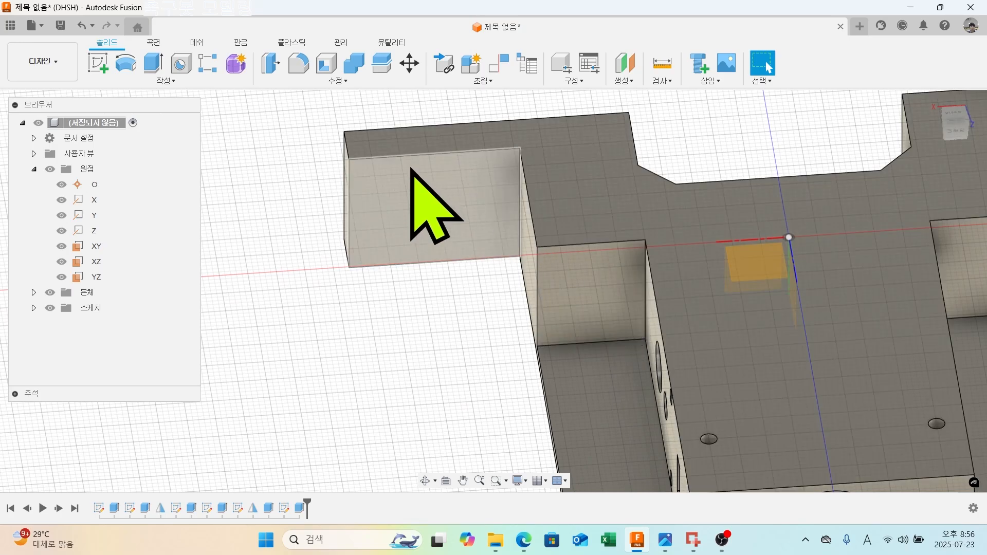
{"action": "left_click", "coordinate": [98, 63]}
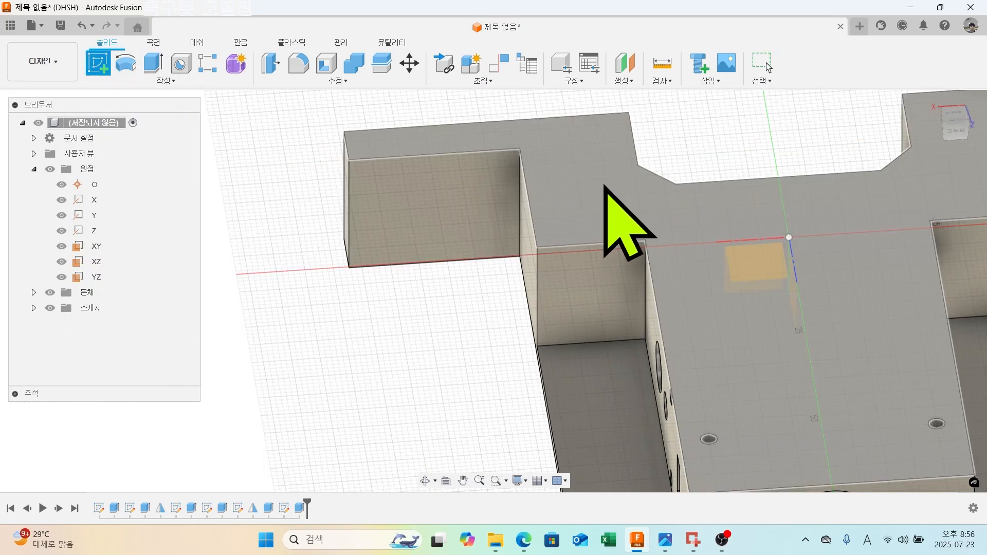
{"action": "left_click", "coordinate": [643, 222]}
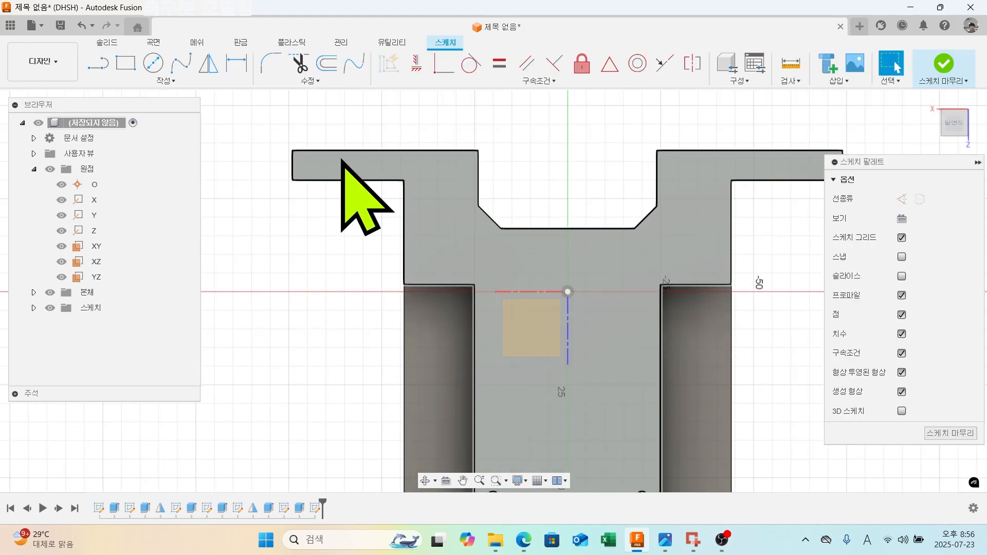
{"action": "left_click", "coordinate": [105, 69]}
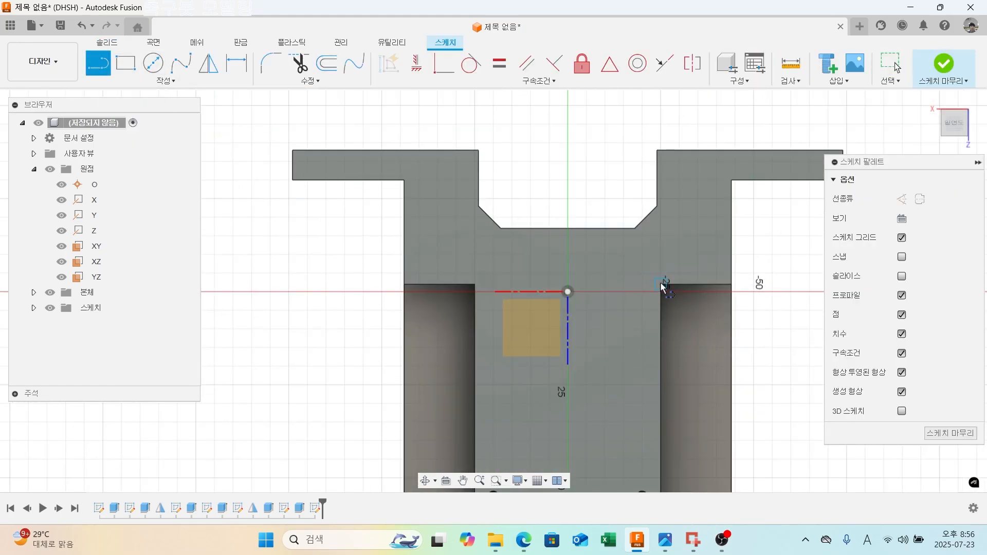
{"action": "left_click", "coordinate": [663, 284]}
{"action": "double_click", "coordinate": [732, 182]}
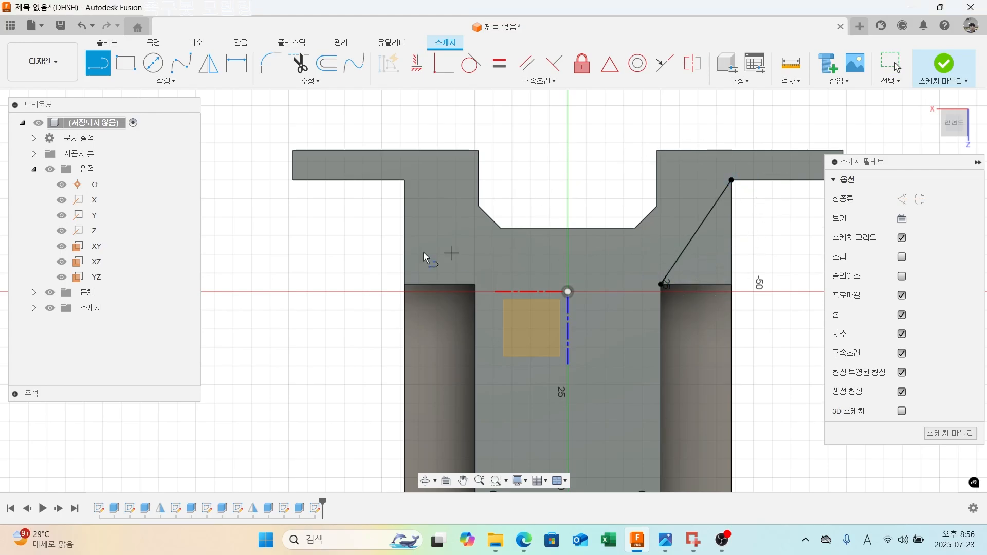
{"action": "double_click", "coordinate": [474, 283]}
{"action": "scroll", "coordinate": [548, 299], "scroll_direction": "down", "scroll_amount": 3}
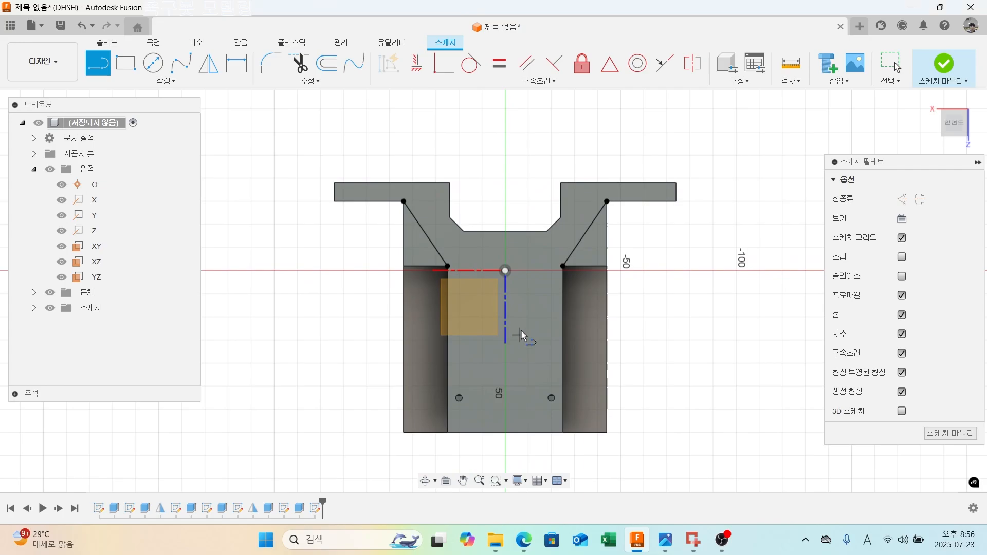
{"action": "left_click", "coordinate": [942, 65]}
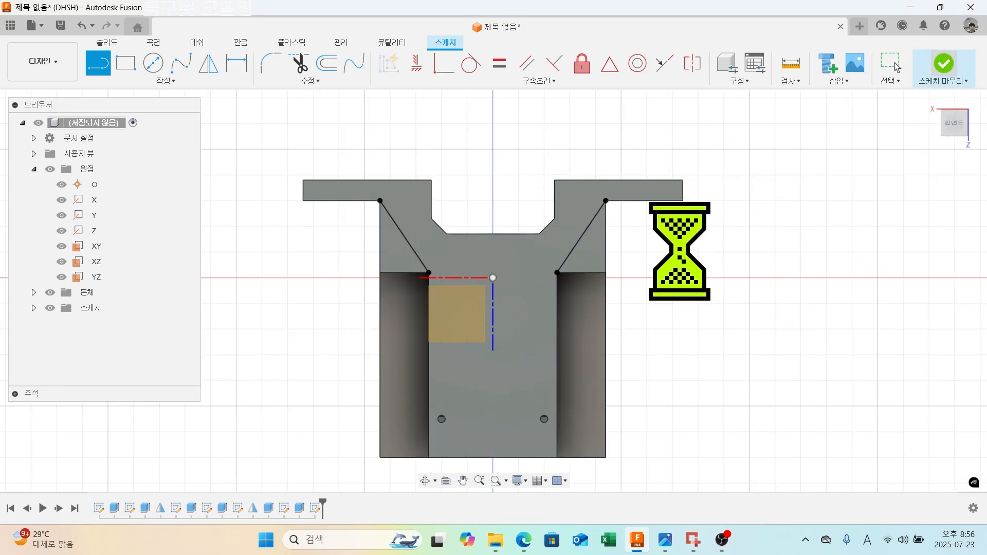
Extrude the two triangular profiles -22 mm as a cut to bevel the corners beside the arms.
{"action": "scroll", "coordinate": [680, 250], "scroll_direction": "down", "scroll_amount": 2}
{"action": "middle_click_drag", "start_coordinate": [683, 247], "coordinate": [537, 268], "text": "shift"}
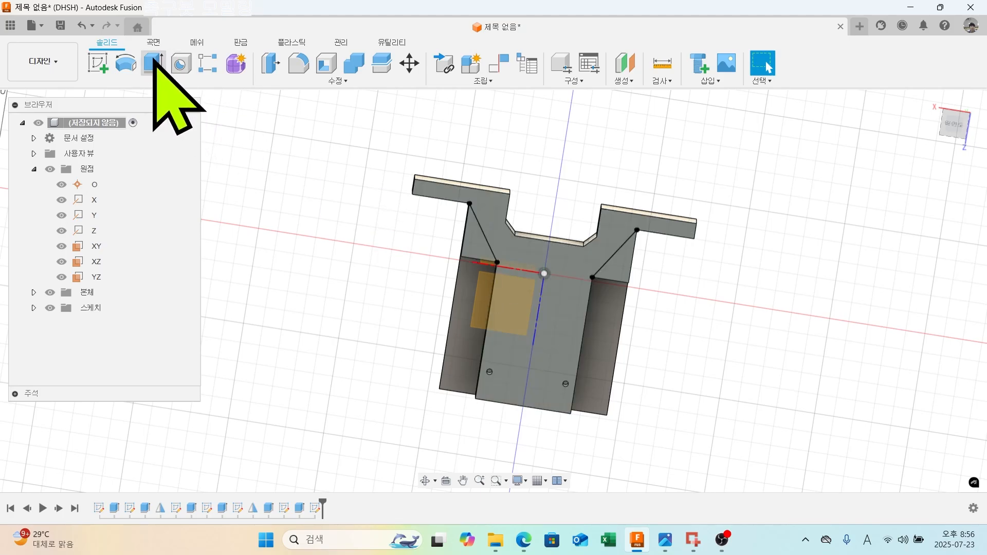
{"action": "left_click", "coordinate": [154, 62]}
{"action": "left_click", "coordinate": [473, 246]}
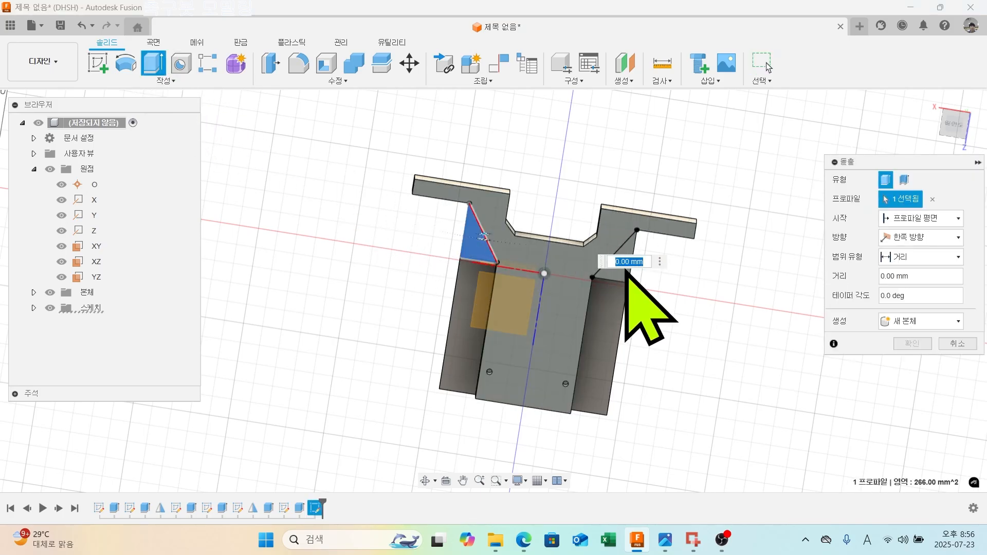
{"action": "left_click", "coordinate": [623, 275]}
{"action": "middle_click_drag", "start_coordinate": [452, 337], "coordinate": [479, 273], "text": "shift"}
{"action": "type", "text": "-22"}
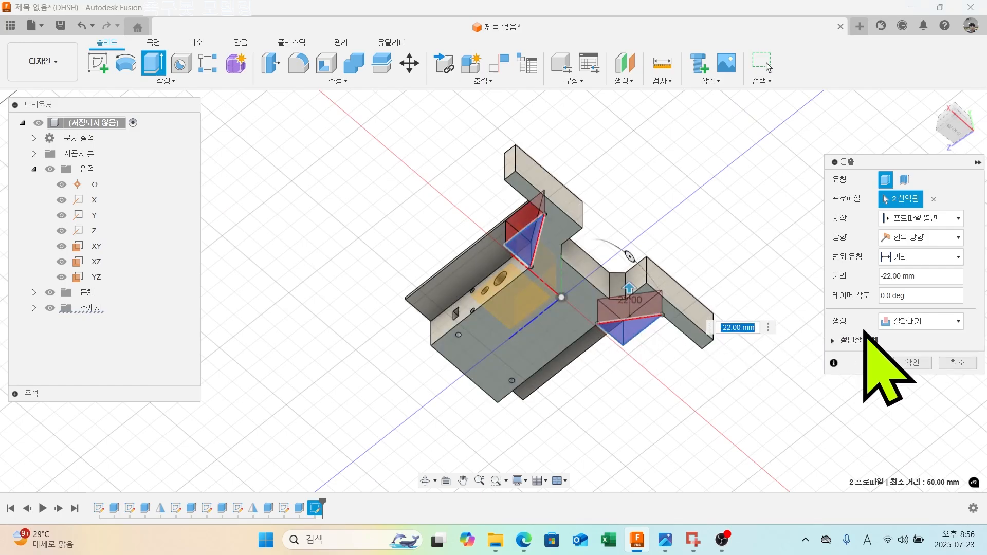
{"action": "left_click", "coordinate": [911, 363]}
Start a sketch on the underside of the thin side flange and draw a circle near its outer corner with an 8 mm diameter.
{"action": "middle_click_drag", "start_coordinate": [870, 396], "coordinate": [641, 260], "text": "shift"}
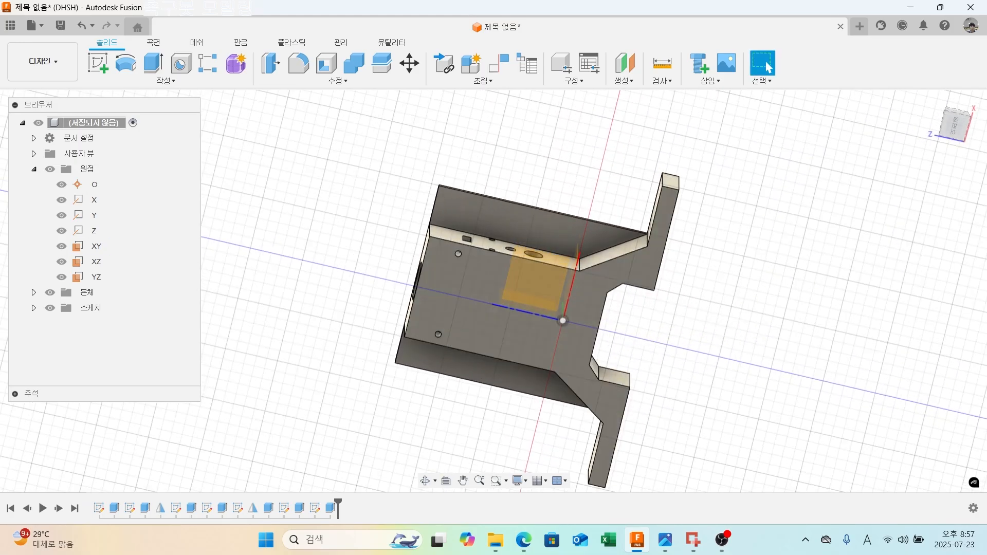
{"action": "mouse_move", "coordinate": [576, 186]}
{"action": "middle_mouse_down", "text": "shift"}
{"action": "mouse_move", "coordinate": [656, 282]}
{"action": "mouse_move", "coordinate": [668, 269]}
{"action": "mouse_move", "coordinate": [722, 304]}
{"action": "mouse_move", "coordinate": [741, 414]}
{"action": "mouse_move", "coordinate": [783, 411]}
{"action": "middle_mouse_up", "text": "shift"}
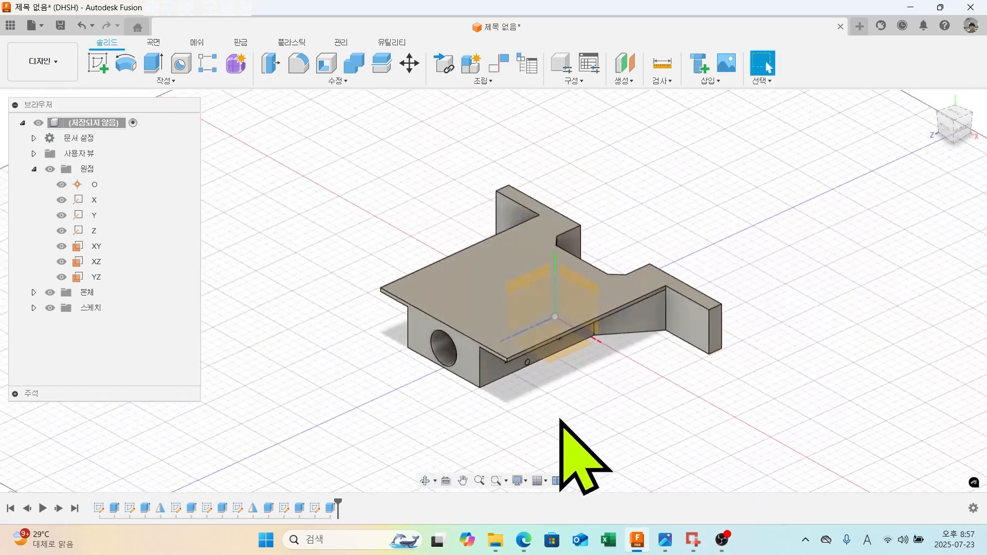
{"action": "mouse_move", "coordinate": [560, 419]}
{"action": "middle_mouse_down", "text": "shift"}
{"action": "mouse_move", "coordinate": [579, 261]}
{"action": "mouse_move", "coordinate": [604, 286]}
{"action": "middle_mouse_up", "text": "shift"}
{"action": "left_click", "coordinate": [102, 72]}
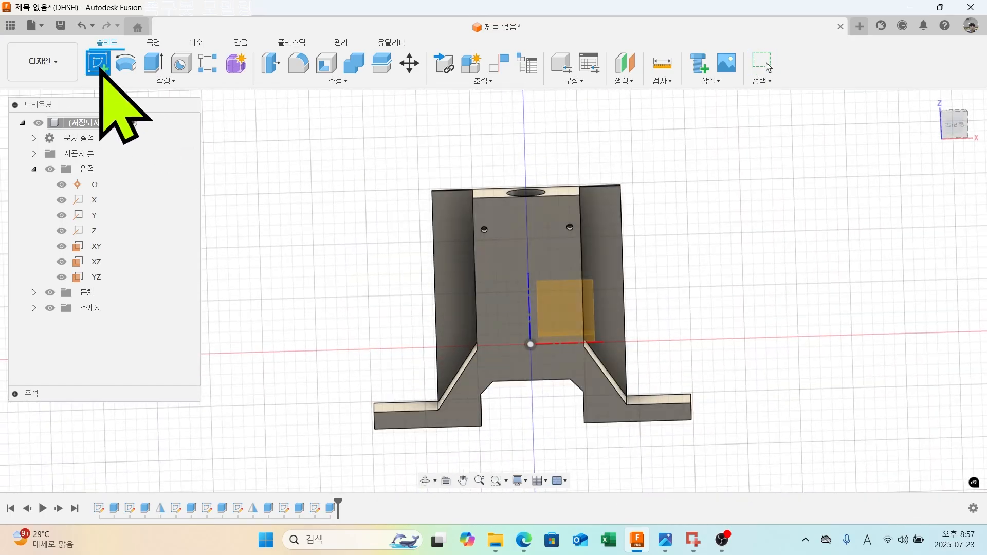
{"action": "left_click", "coordinate": [449, 216]}
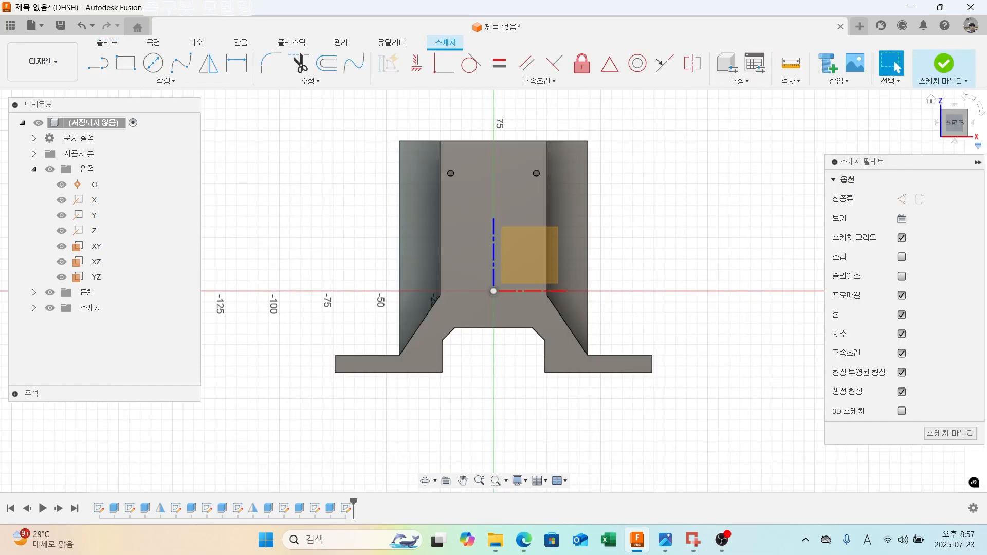
{"action": "left_click", "coordinate": [153, 63]}
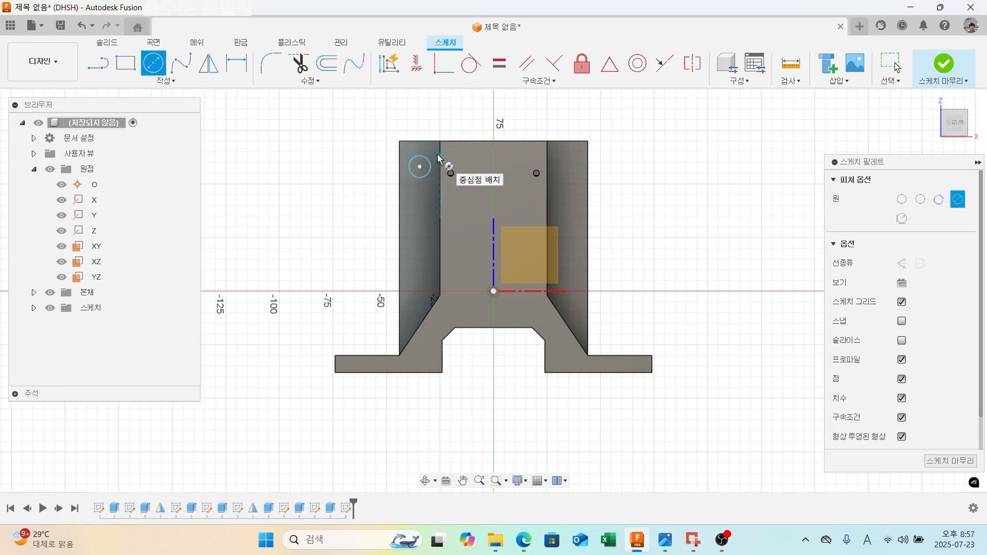
{"action": "key", "text": "d"}
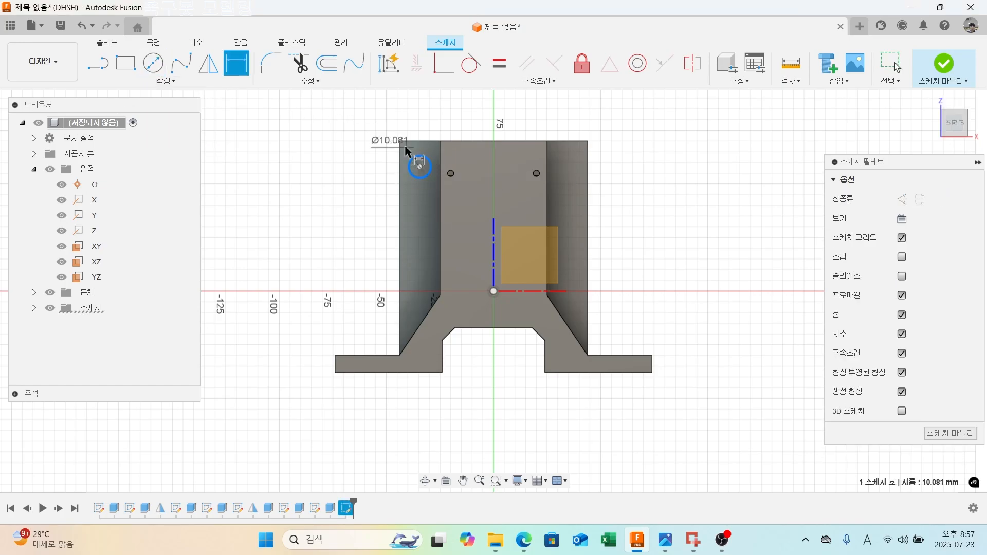
{"action": "left_click", "coordinate": [380, 127]}
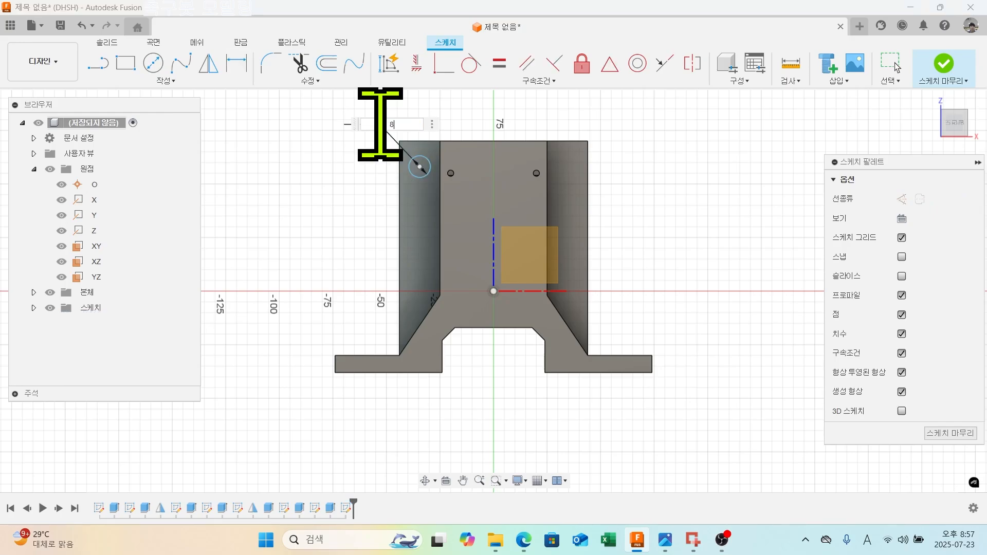
{"action": "type", "text": "8"}
{"action": "key", "text": "Return"}
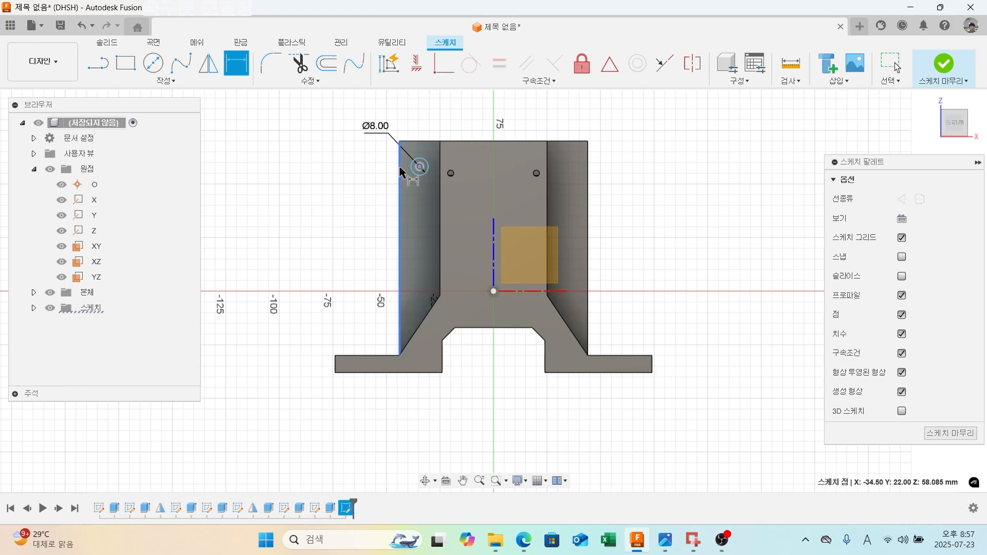
Dimension the circle's centre 8 mm from the flange's outer side edge and 6 mm from its end edge, and finish the sketch.
{"action": "left_click", "coordinate": [400, 154]}
{"action": "left_click", "coordinate": [402, 123]}
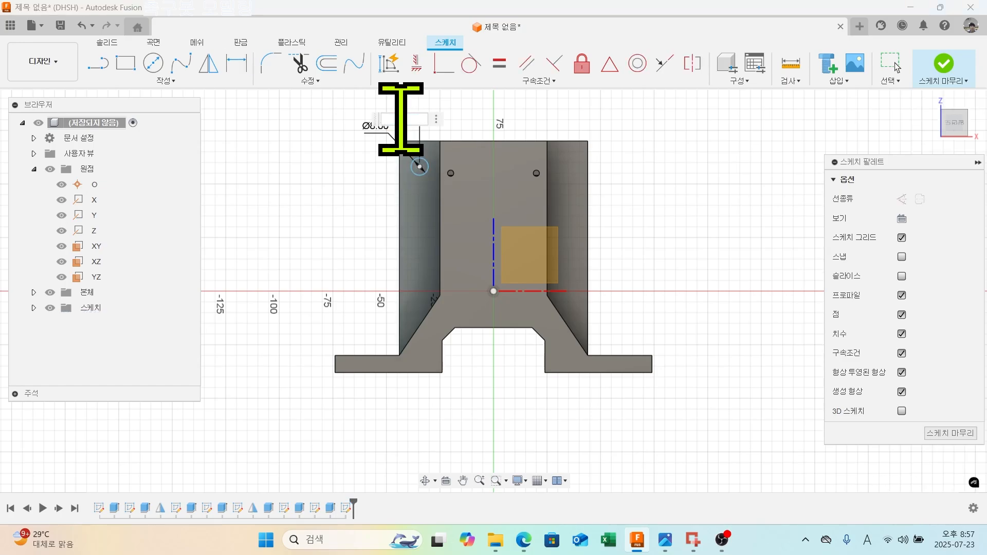
{"action": "type", "text": "8"}
{"action": "key", "text": "Return"}
{"action": "left_click", "coordinate": [424, 141]}
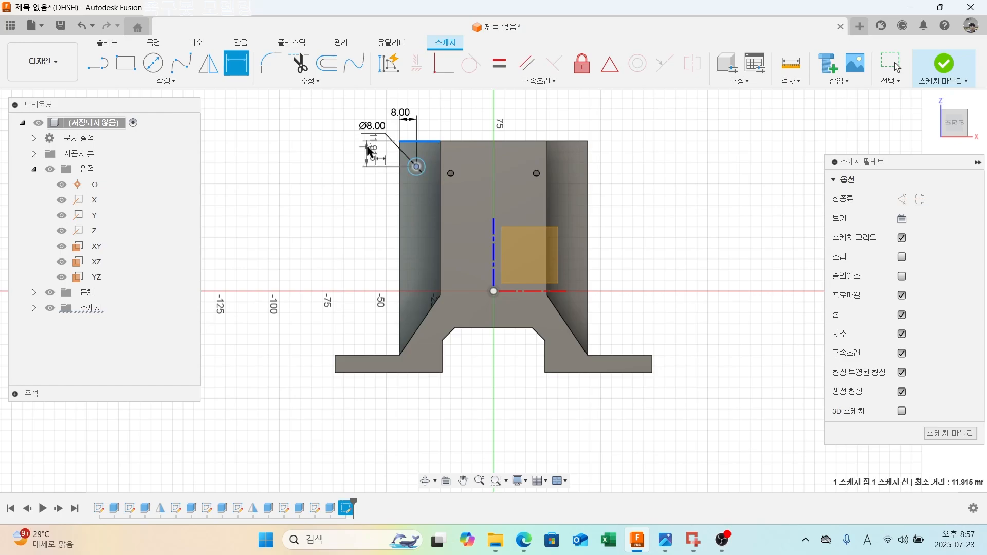
{"action": "left_click", "coordinate": [368, 151]}
{"action": "key", "text": "Return"}
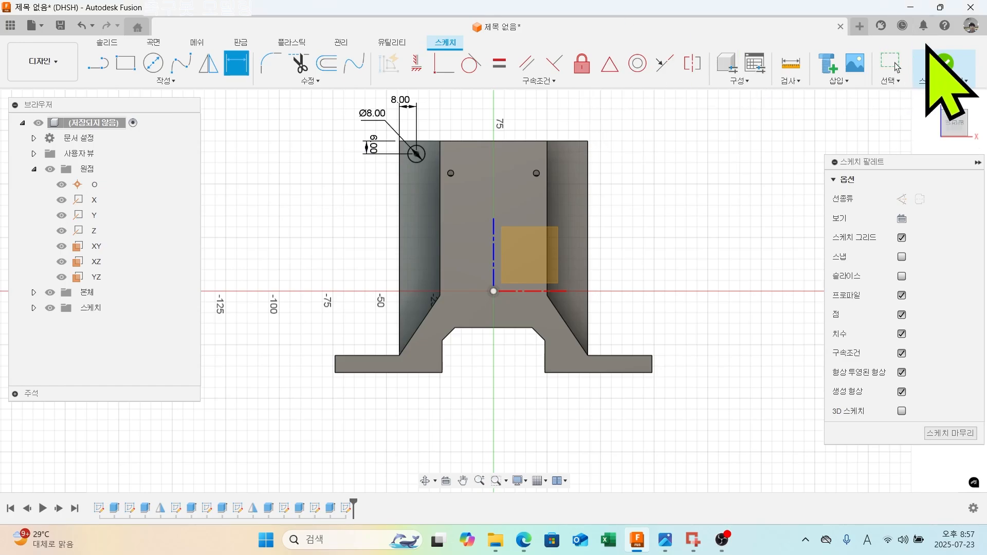
{"action": "left_click", "coordinate": [943, 64]}
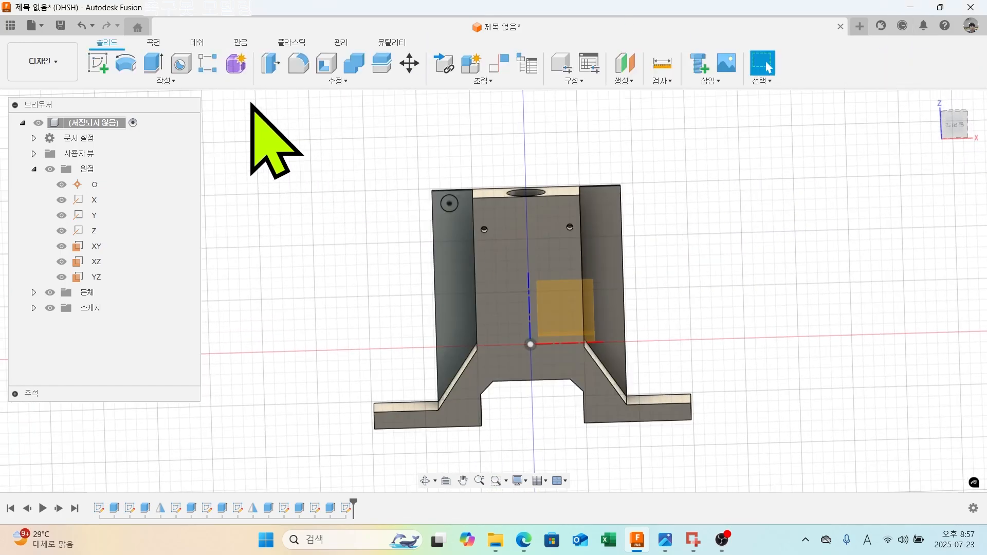
Extrude the 8 mm circle -2 mm as a cut through the thin flange.
{"action": "left_click", "coordinate": [153, 63]}
{"action": "scroll", "coordinate": [443, 218], "scroll_direction": "up", "scroll_amount": 3}
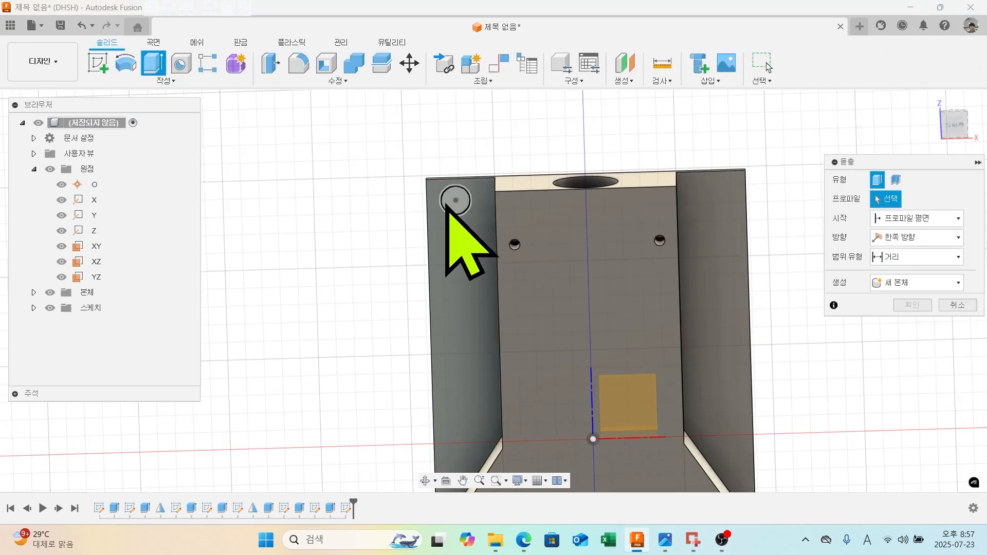
{"action": "left_click", "coordinate": [448, 203]}
{"action": "scroll", "coordinate": [465, 170], "scroll_direction": "down", "scroll_amount": 3}
{"action": "middle_click_drag", "start_coordinate": [469, 143], "coordinate": [526, 291], "text": "shift"}
{"action": "type", "text": "-2"}
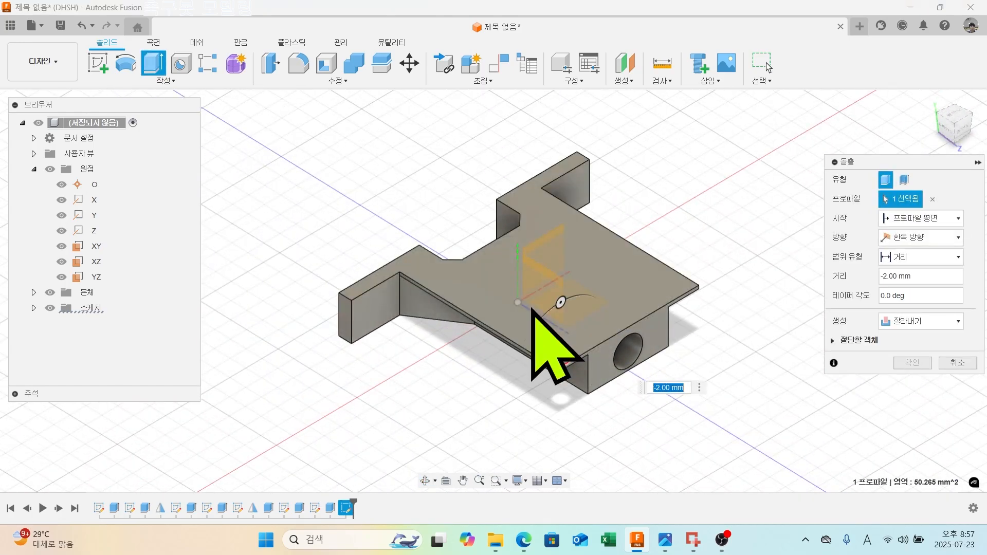
{"action": "scroll", "coordinate": [802, 406], "scroll_direction": "up", "scroll_amount": 2}
{"action": "left_click", "coordinate": [908, 362]}
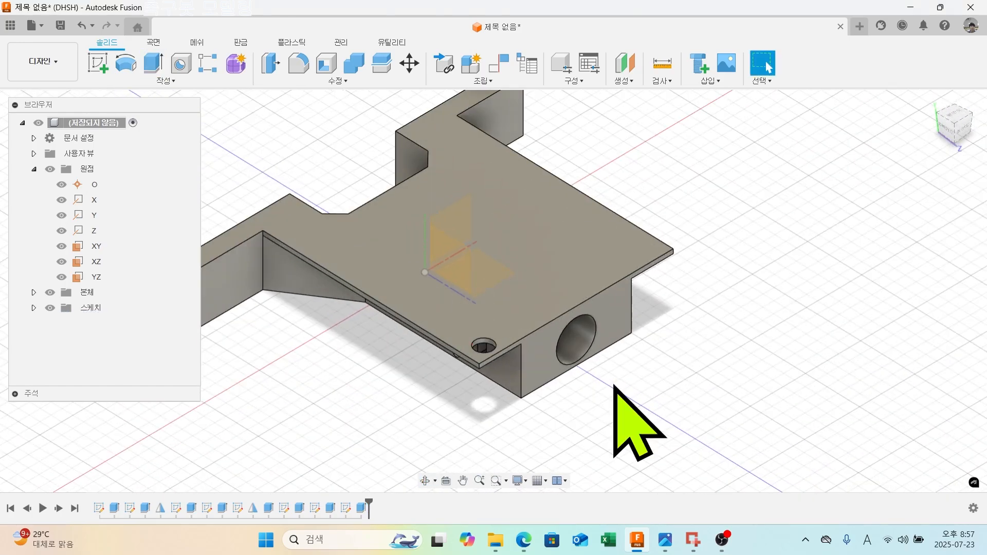
Mirror the 8 mm flange hole cut across the YZ plane to the opposite corner of the flange.
{"action": "scroll", "coordinate": [484, 309], "scroll_direction": "up", "scroll_amount": 3}
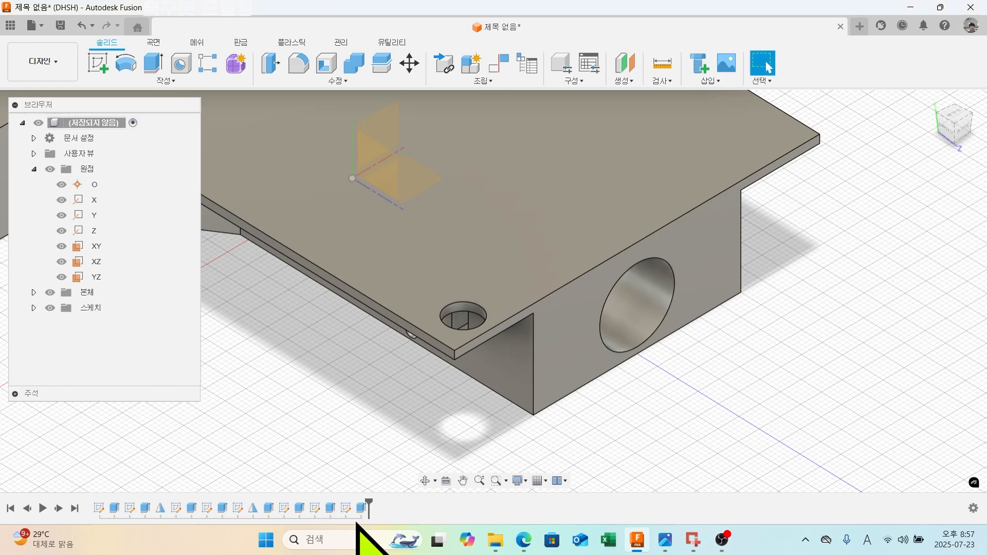
{"action": "left_click", "coordinate": [363, 508]}
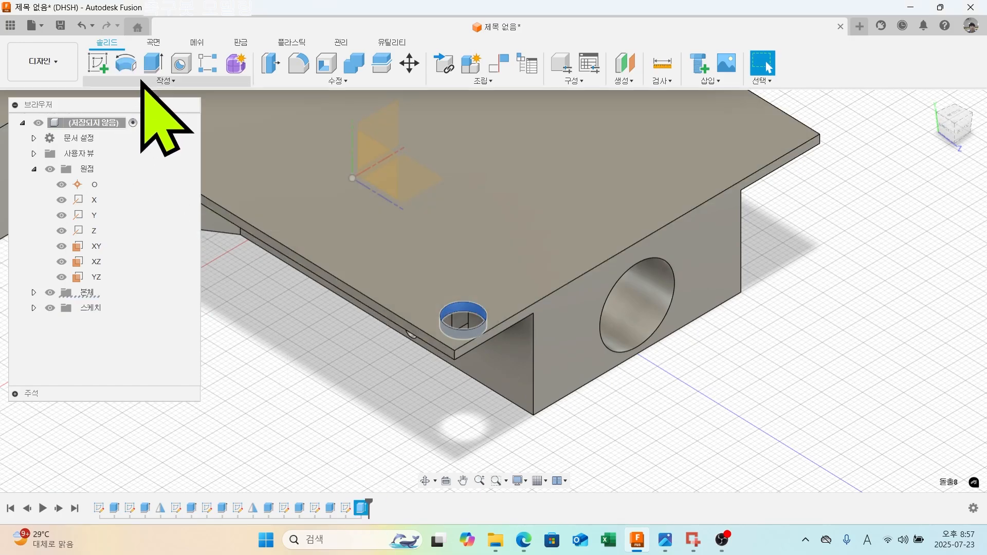
{"action": "left_click", "coordinate": [142, 82]}
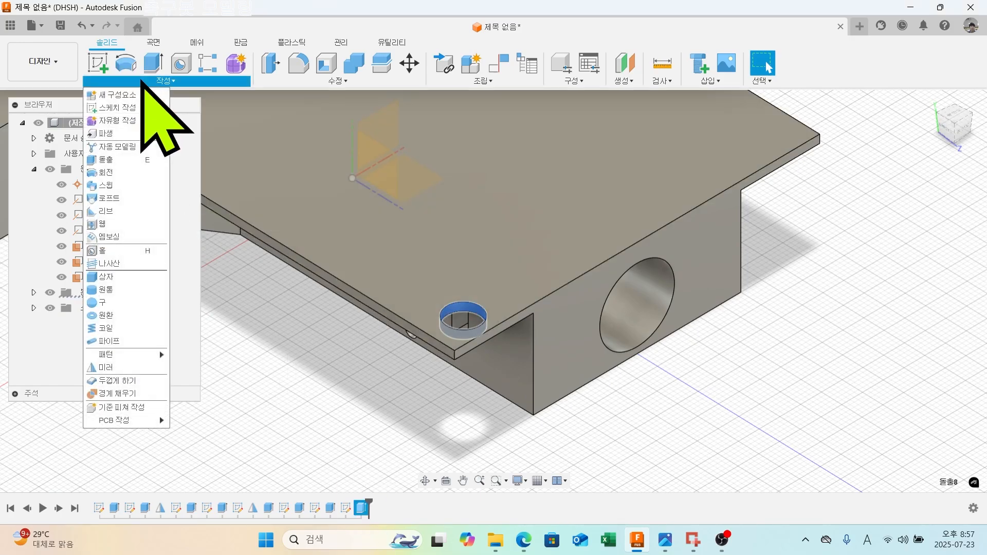
{"action": "left_click", "coordinate": [117, 367]}
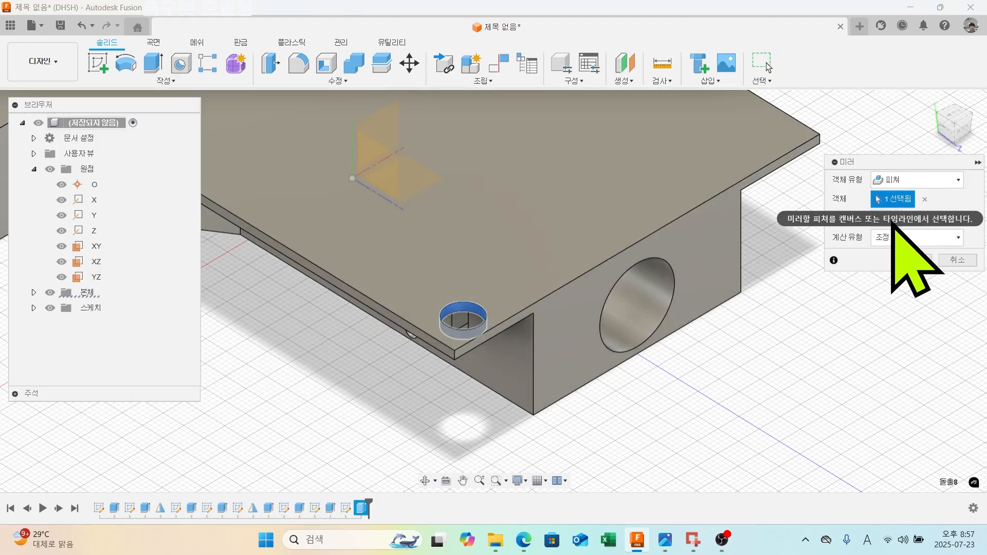
{"action": "left_click", "coordinate": [884, 218]}
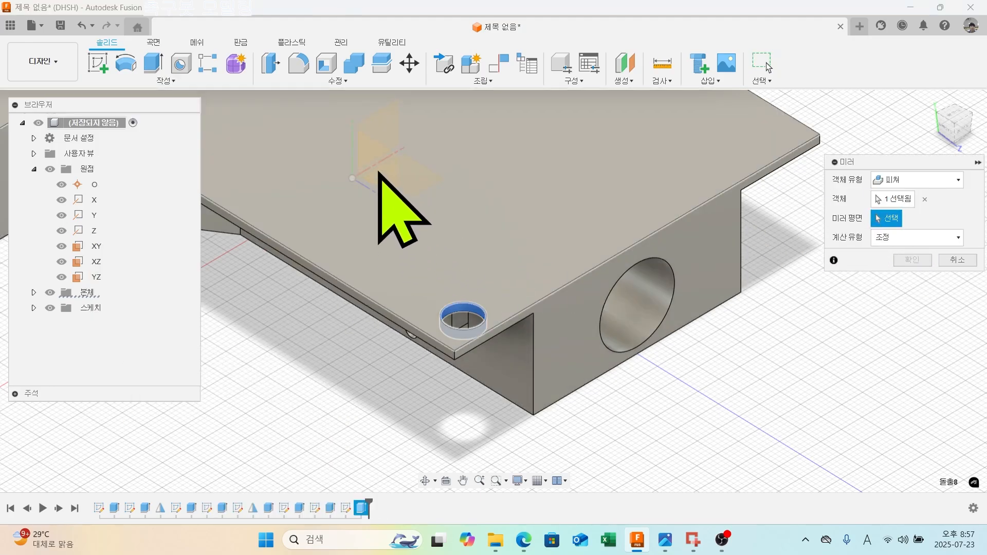
{"action": "scroll", "coordinate": [380, 175], "scroll_direction": "down", "scroll_amount": 10}
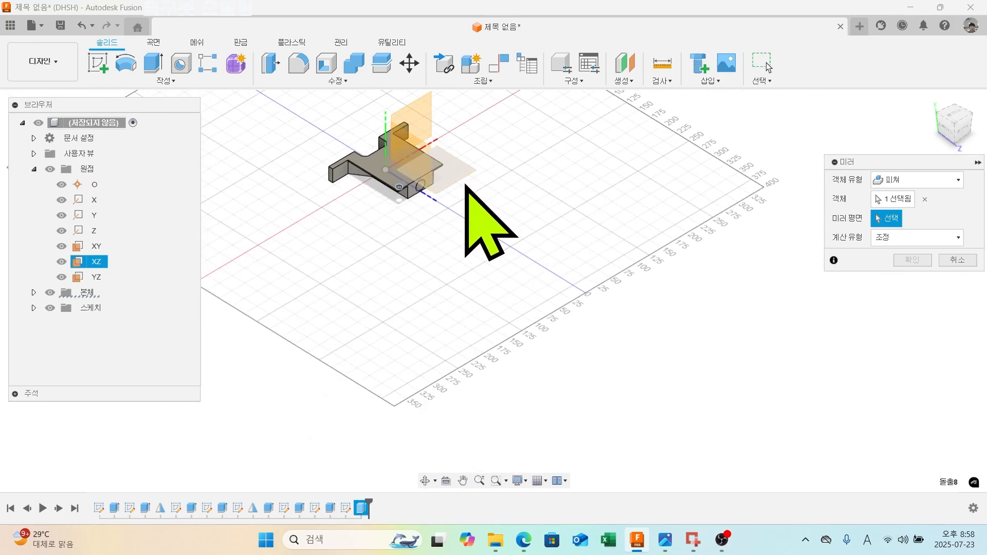
{"action": "left_click", "coordinate": [413, 153]}
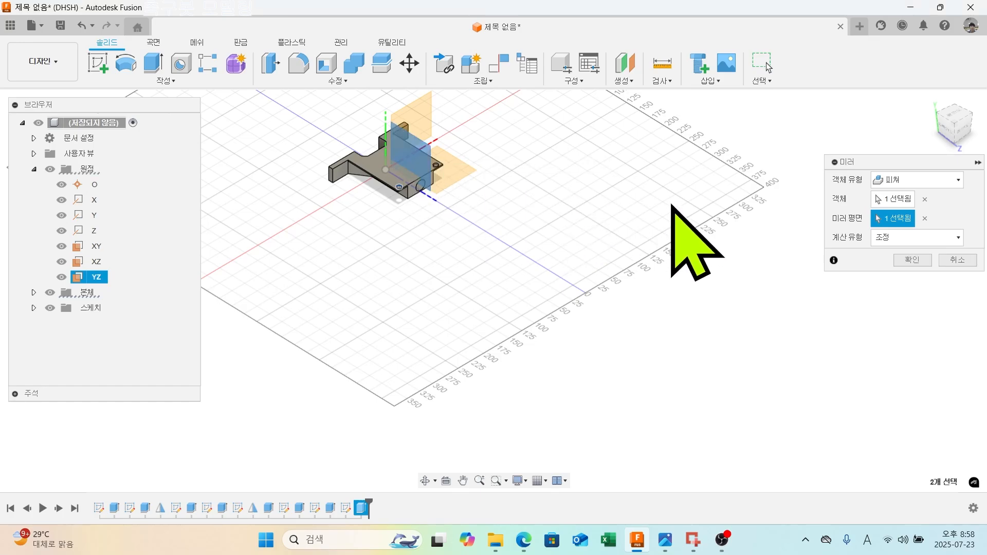
{"action": "left_click", "coordinate": [911, 260]}
Start a sketch on the bored end face, draw a line between the block's two corners under the plate, and finish the sketch.
{"action": "middle_click_drag", "start_coordinate": [508, 223], "coordinate": [517, 324], "text": "shift"}
{"action": "scroll", "coordinate": [414, 180], "scroll_direction": "up", "scroll_amount": 5}
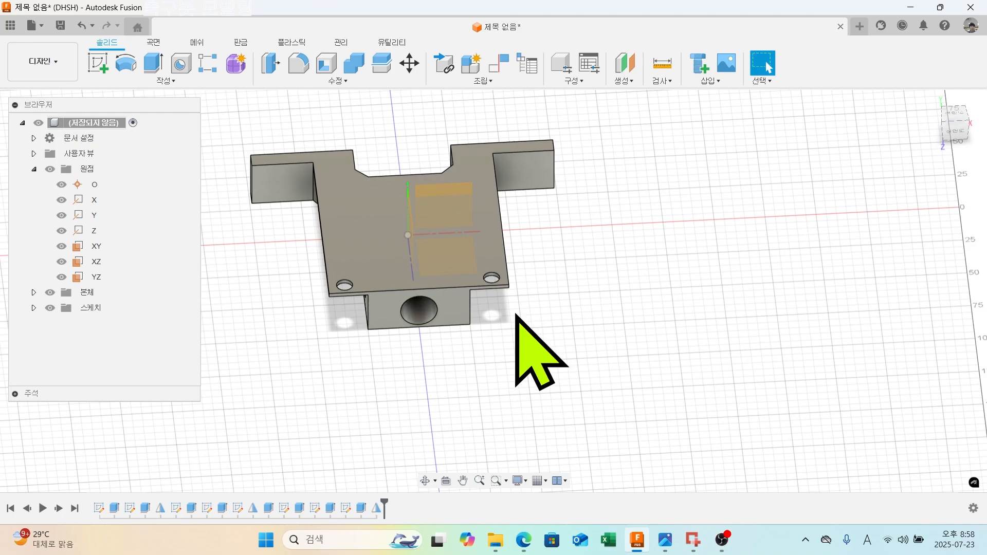
{"action": "scroll", "coordinate": [485, 269], "scroll_direction": "up", "scroll_amount": 3}
{"action": "scroll", "coordinate": [393, 303], "scroll_direction": "down", "scroll_amount": 2}
{"action": "middle_click_drag", "start_coordinate": [393, 303], "coordinate": [529, 309]}
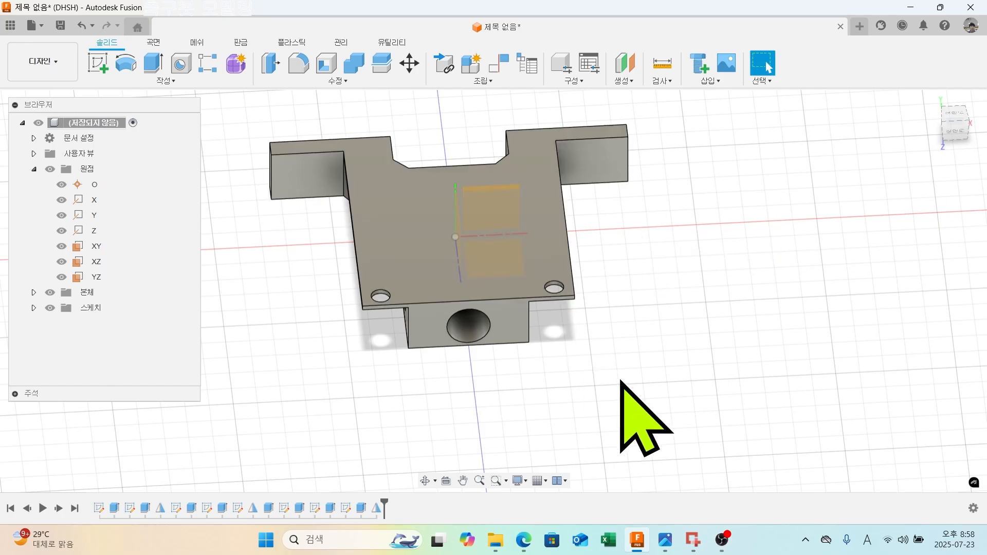
{"action": "middle_click_drag", "start_coordinate": [638, 407], "coordinate": [637, 351], "text": "shift"}
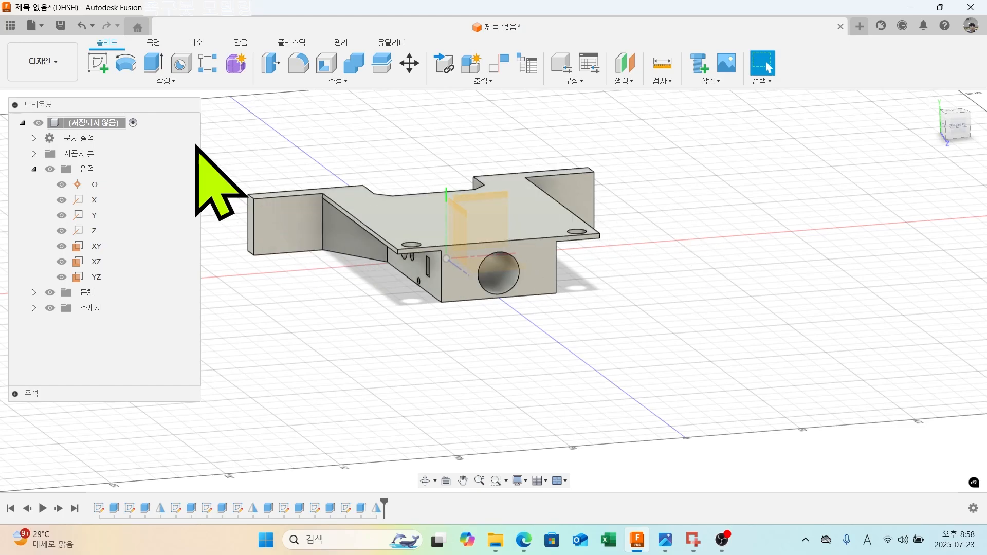
{"action": "left_click", "coordinate": [103, 64]}
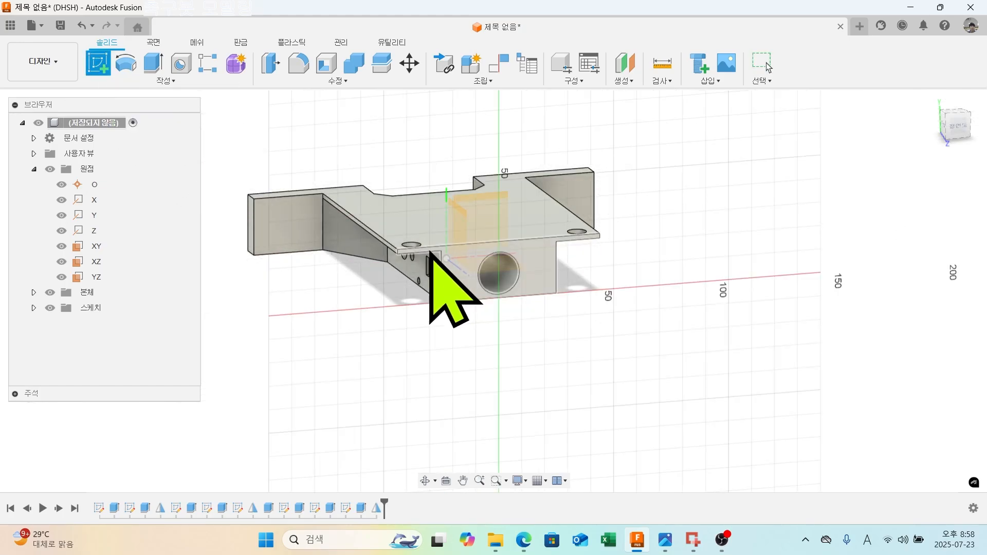
{"action": "left_click", "coordinate": [459, 277]}
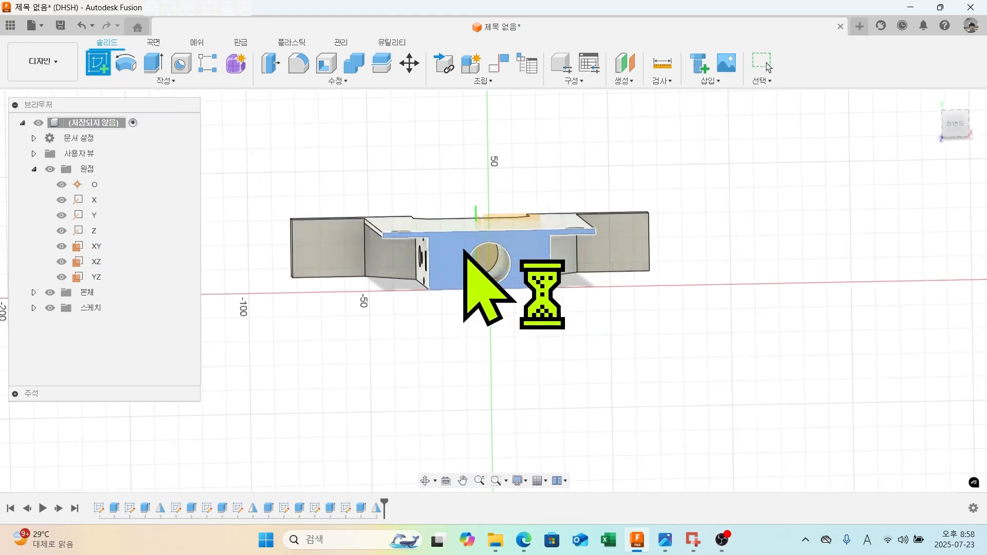
{"action": "left_click", "coordinate": [102, 64]}
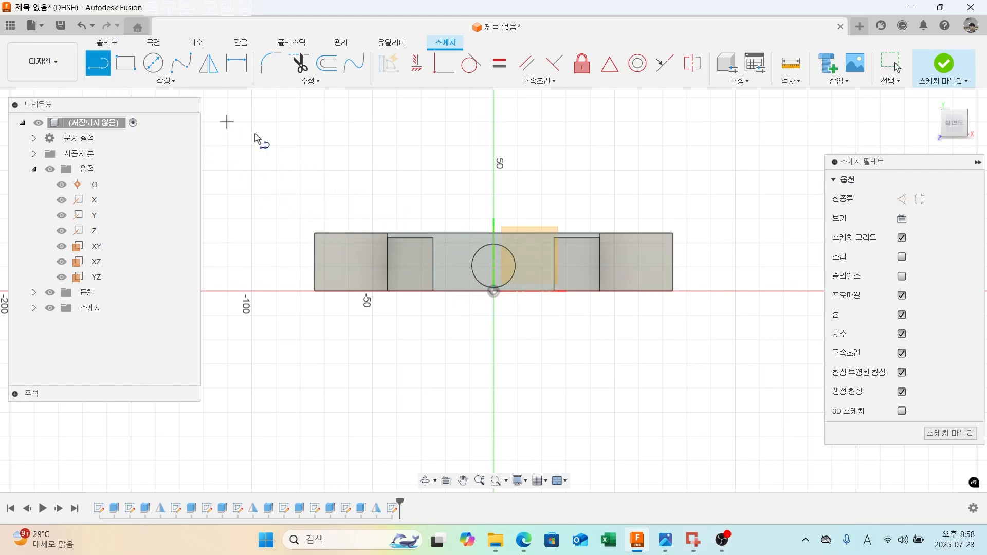
{"action": "left_click", "coordinate": [554, 238]}
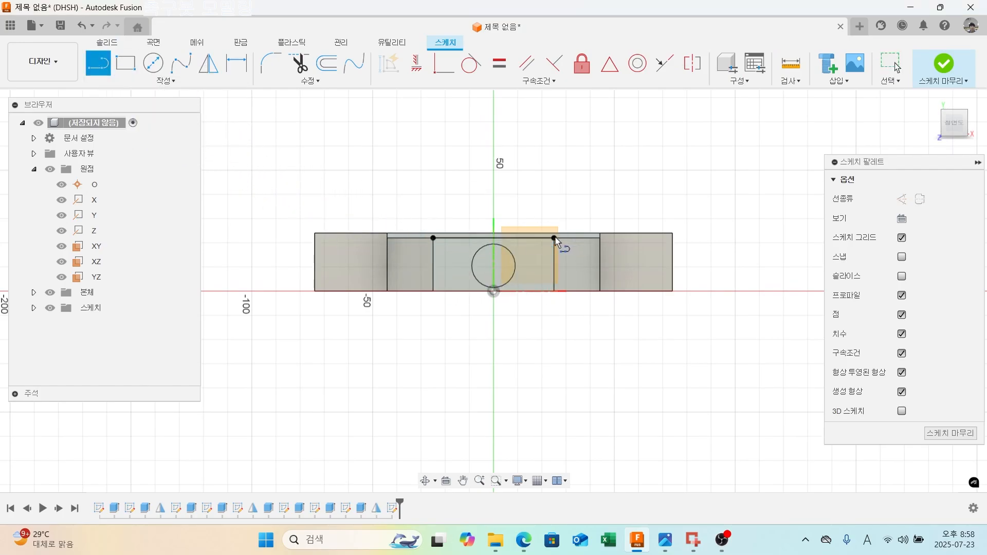
{"action": "left_click", "coordinate": [945, 63]}
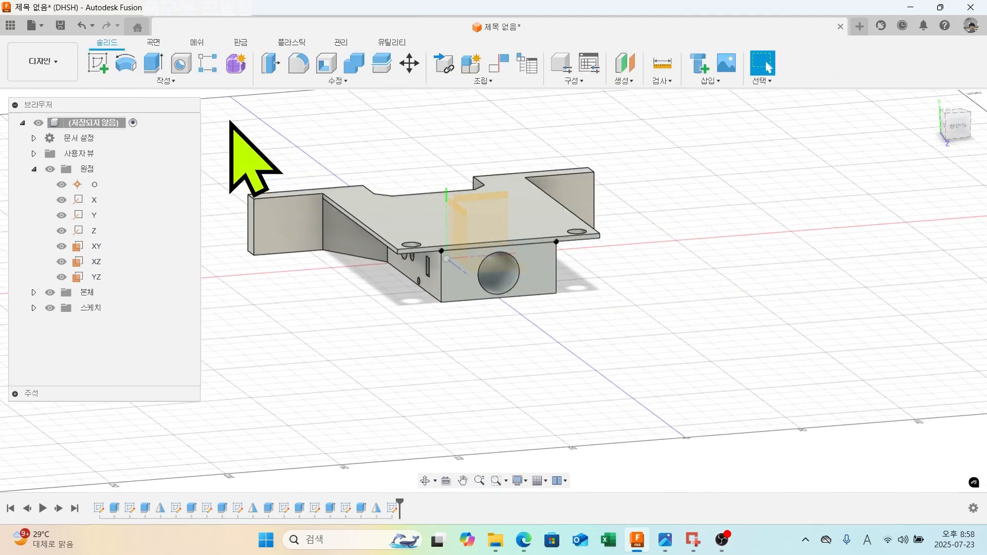
Extrude the thin plate's end-edge profile 2 mm and join it to the body.
{"action": "left_click", "coordinate": [153, 63]}
{"action": "scroll", "coordinate": [661, 326], "scroll_direction": "up", "scroll_amount": 3}
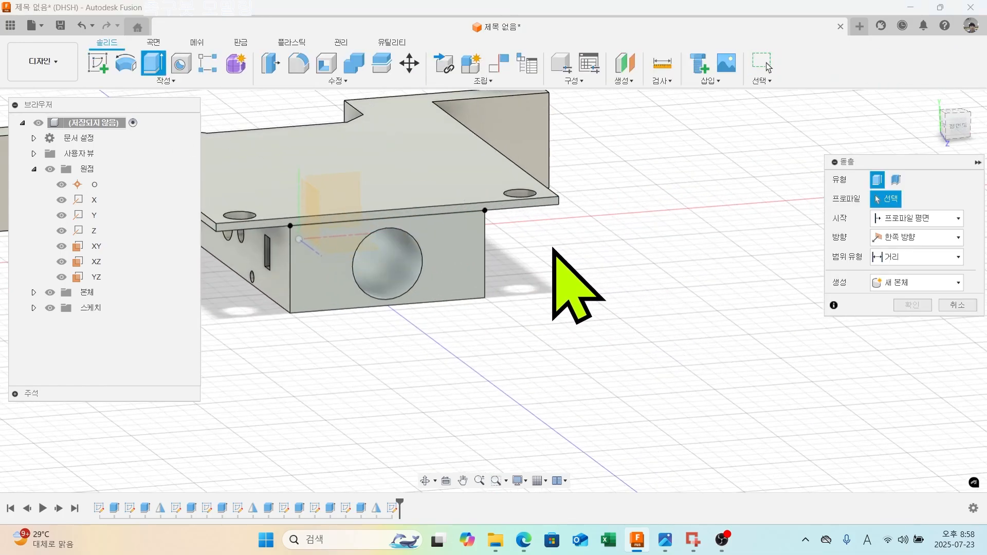
{"action": "left_click", "coordinate": [527, 204]}
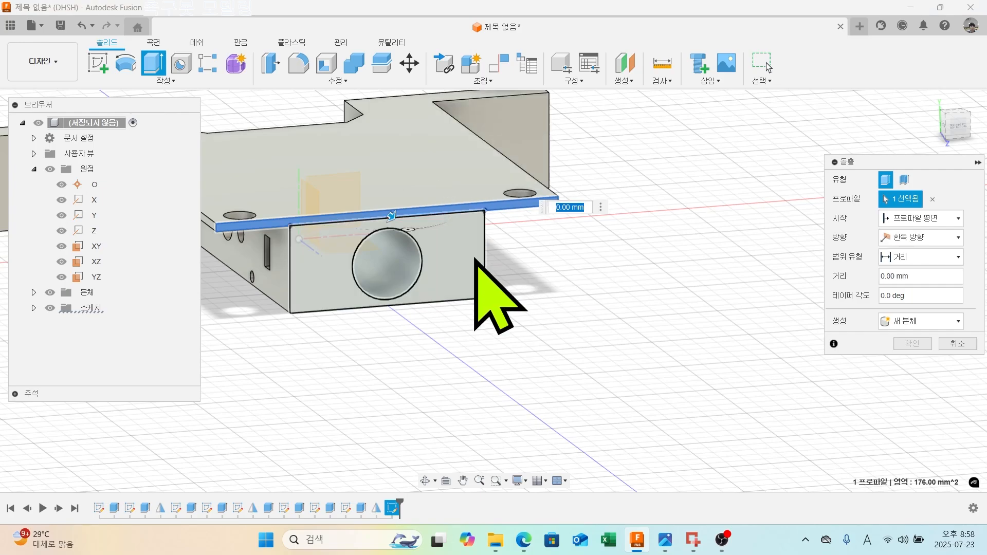
{"action": "type", "text": "2"}
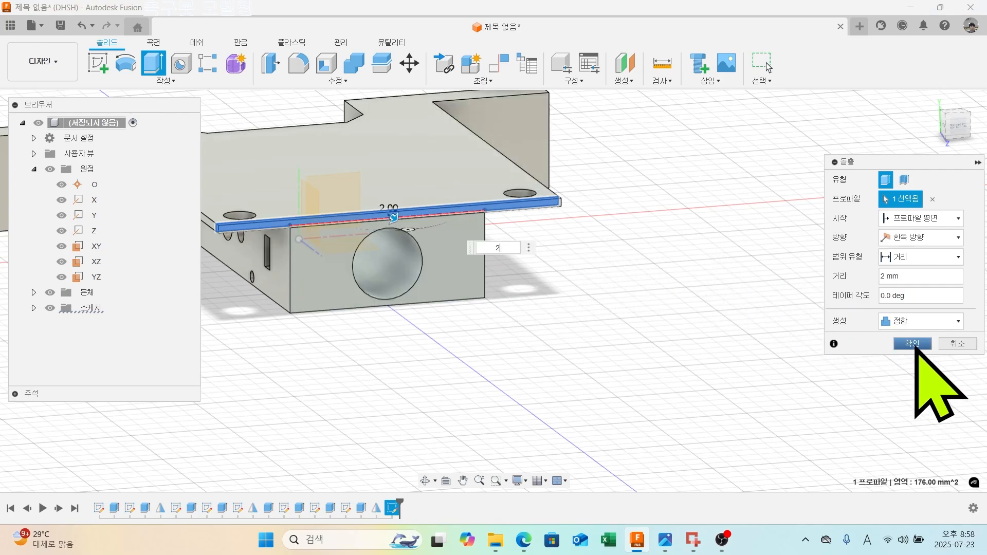
{"action": "left_click", "coordinate": [913, 344]}
{"action": "middle_click_drag", "start_coordinate": [511, 378], "coordinate": [385, 260], "text": "shift"}
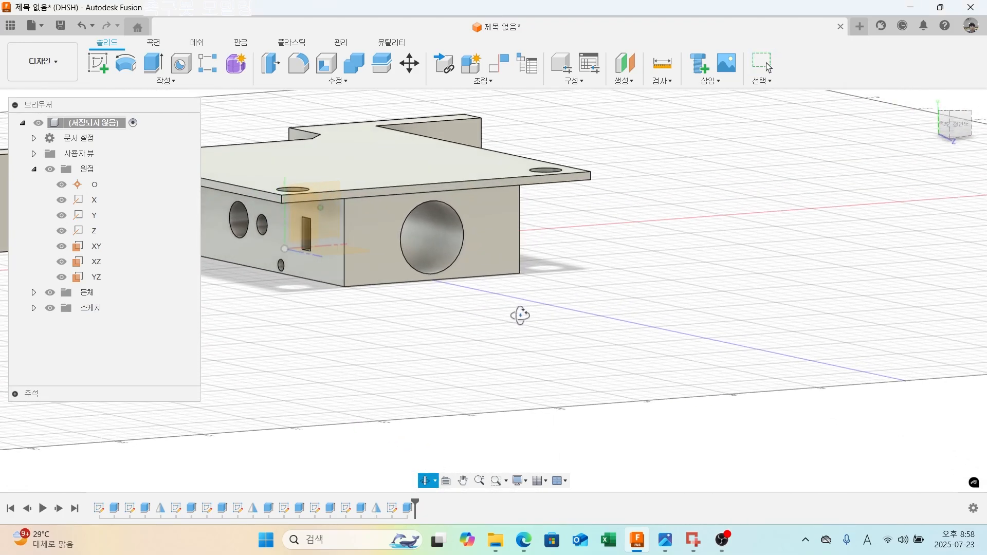
{"action": "key", "text": "Escape"}
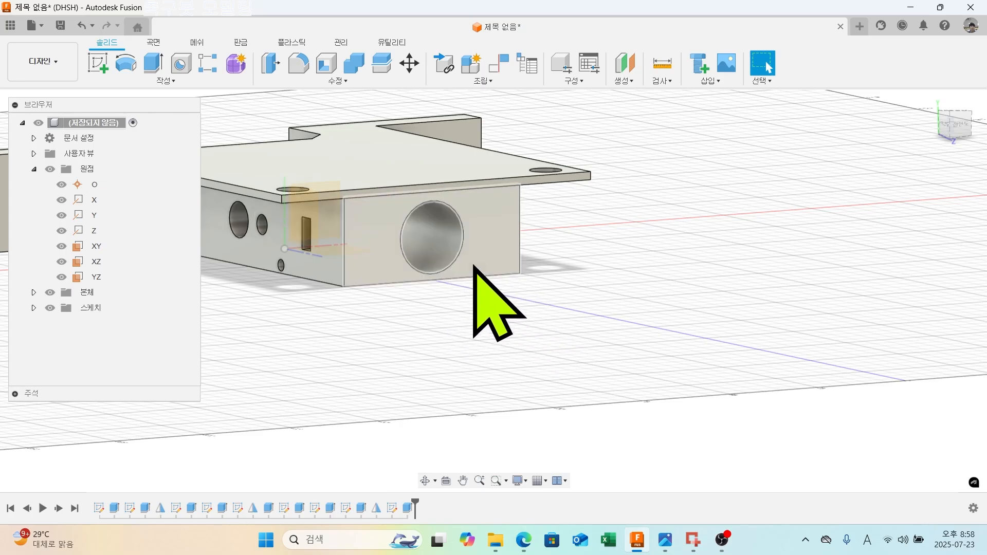
Start a sketch on the plate's broad top face and draw a rectangle about 32 mm square between the centreline and one flange hole.
{"action": "middle_click_drag", "start_coordinate": [533, 335], "coordinate": [601, 253], "text": "shift"}
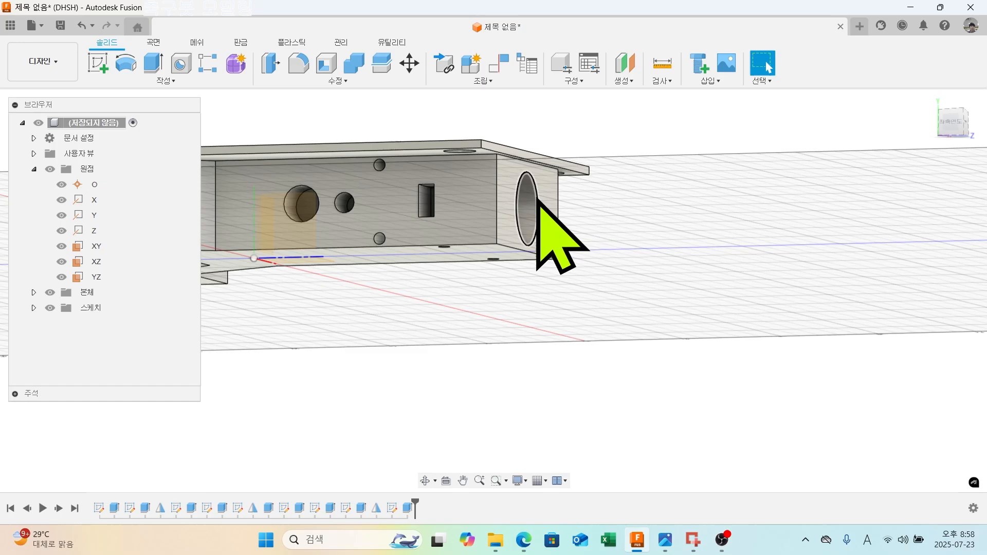
{"action": "middle_click_drag", "start_coordinate": [537, 201], "coordinate": [508, 202], "text": "shift"}
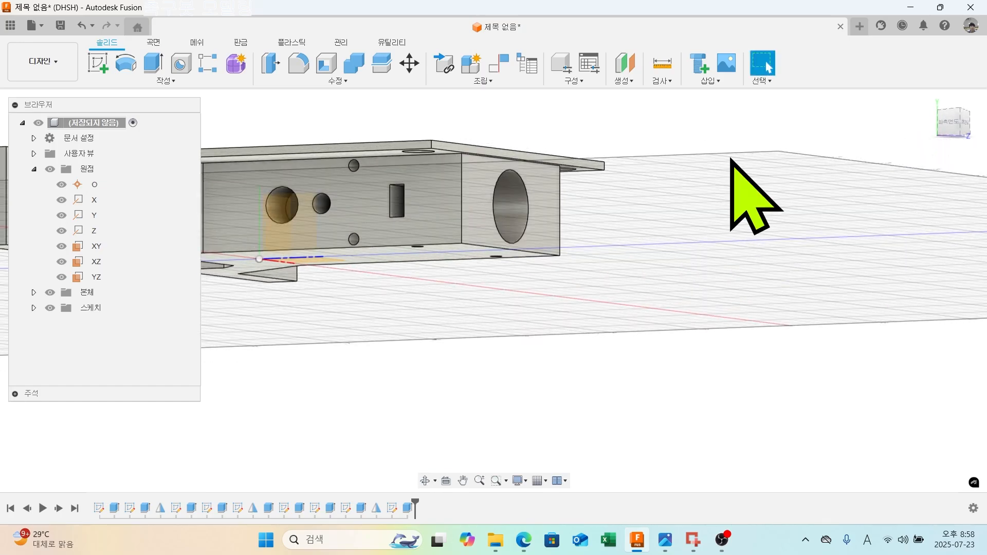
{"action": "middle_click_drag", "start_coordinate": [730, 158], "coordinate": [544, 217], "text": "shift"}
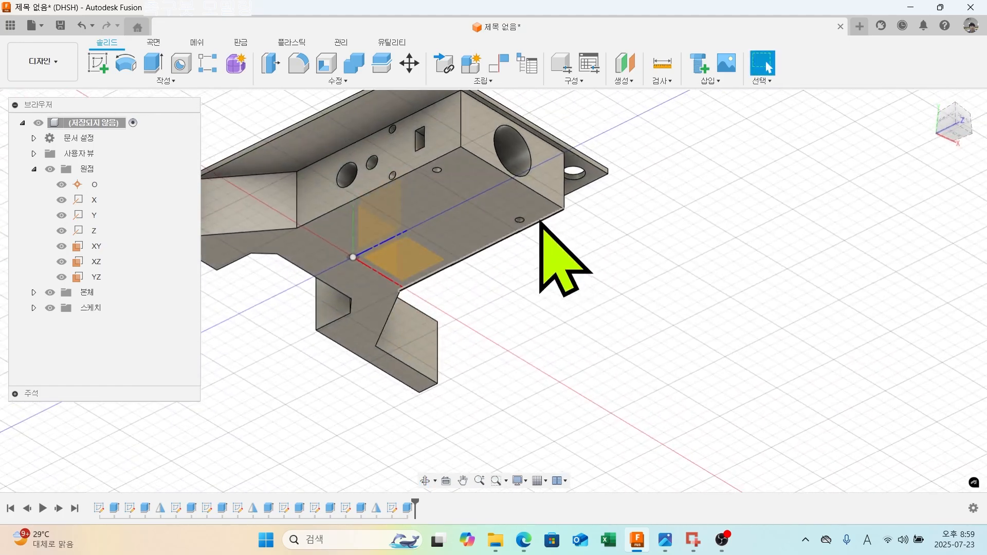
{"action": "middle_click_drag", "start_coordinate": [436, 209], "coordinate": [567, 352], "text": "shift"}
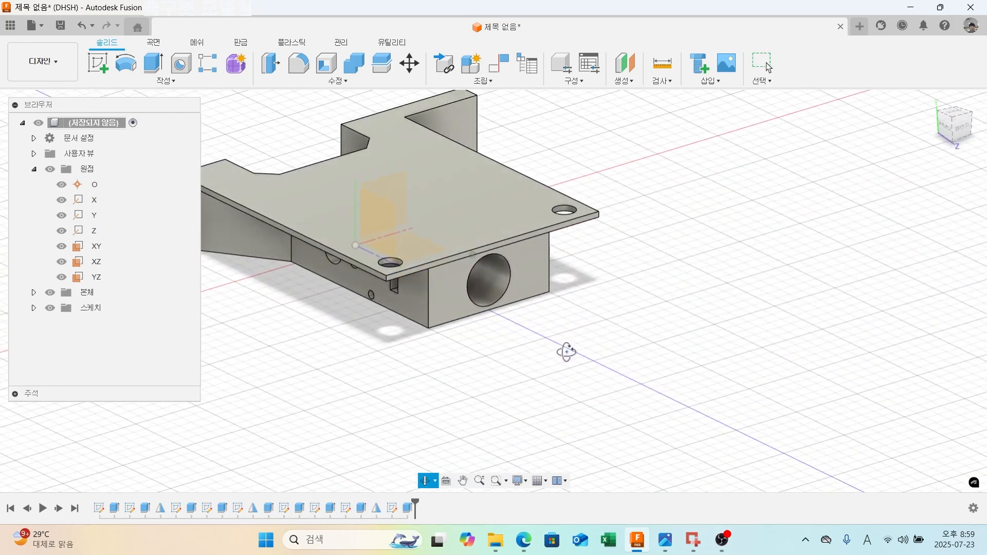
{"action": "middle_click_drag", "start_coordinate": [685, 288], "coordinate": [630, 301], "text": "shift"}
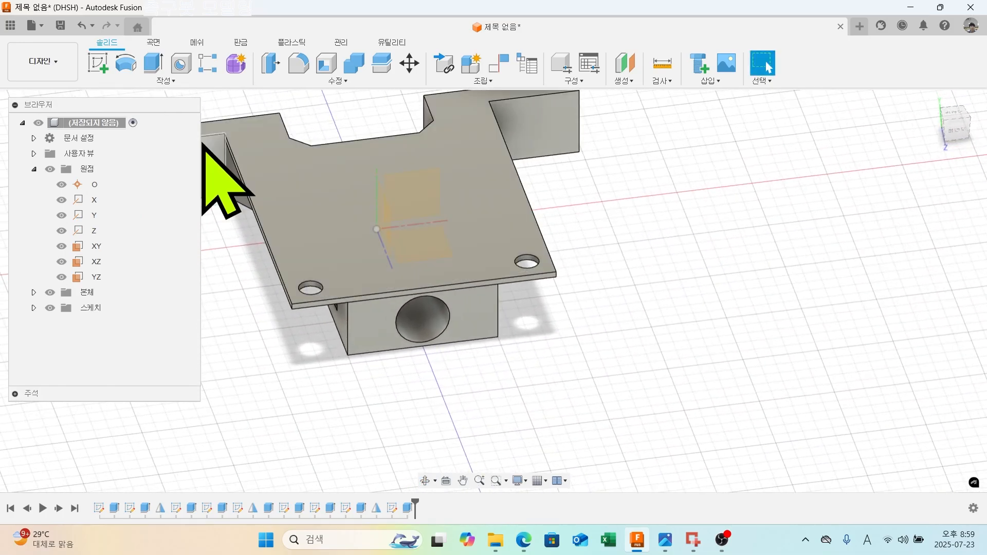
{"action": "left_click", "coordinate": [107, 63]}
{"action": "left_click", "coordinate": [493, 206]}
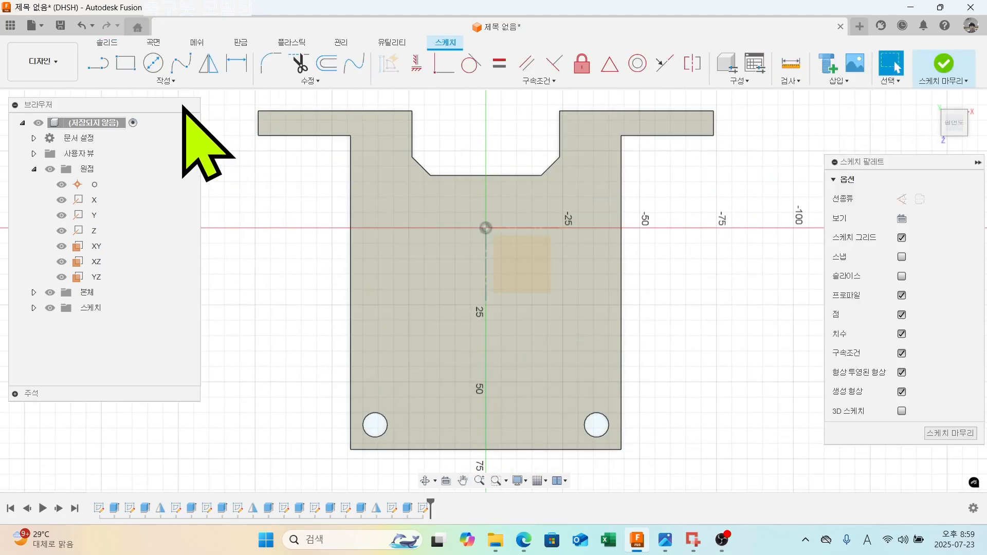
{"action": "left_click", "coordinate": [125, 63]}
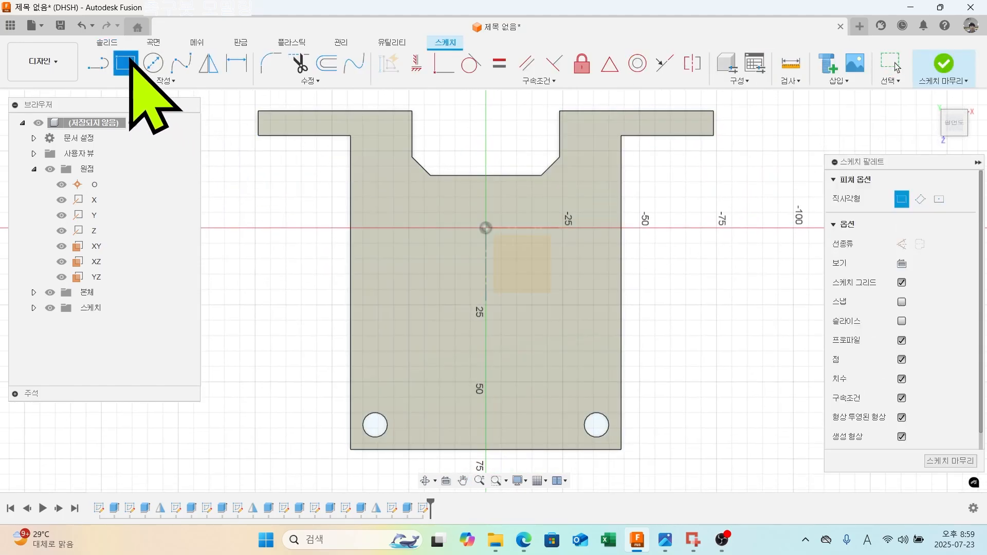
{"action": "left_click", "coordinate": [504, 301]}
{"action": "left_click", "coordinate": [605, 399]}
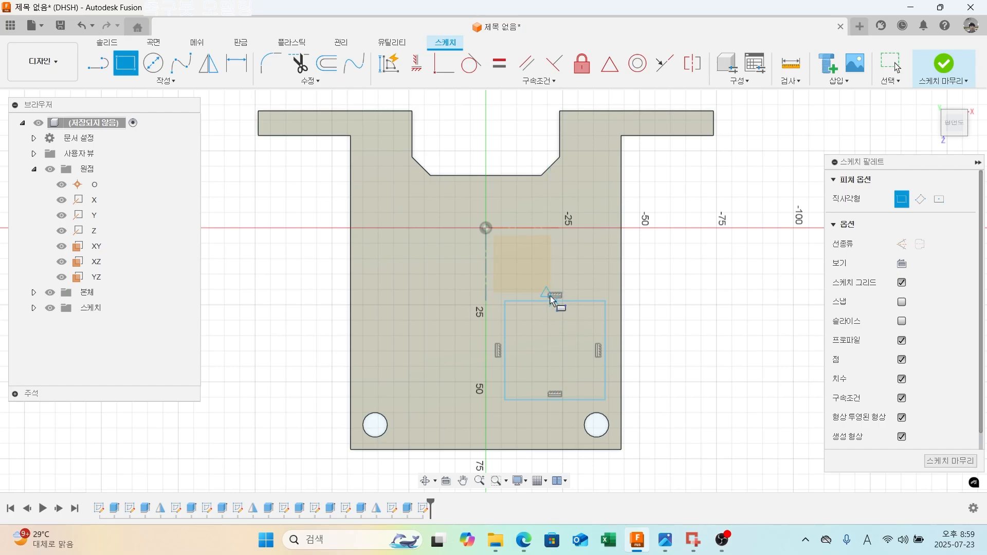
Dimension the rectangle to 35.5 mm wide and 33 mm high.
{"action": "left_click", "coordinate": [236, 63]}
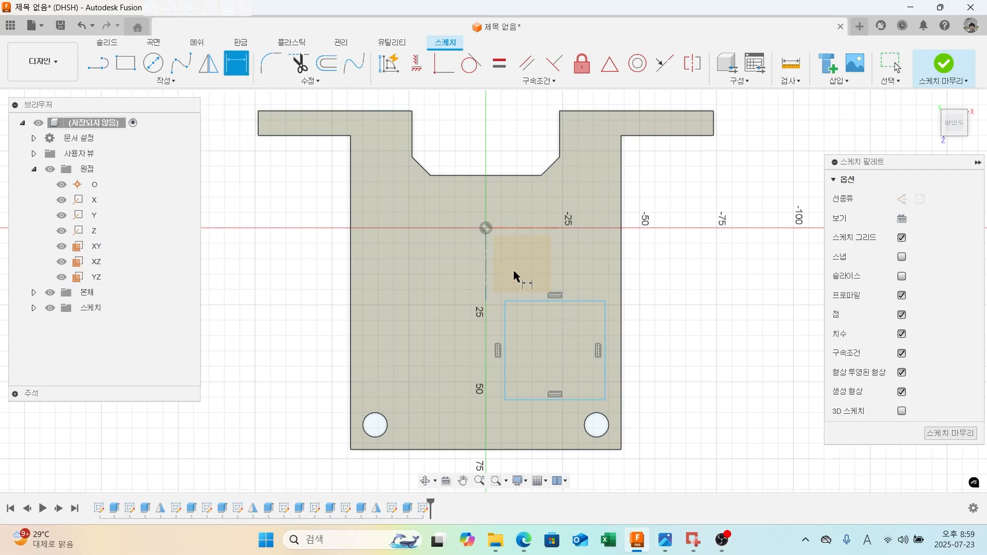
{"action": "left_click", "coordinate": [553, 299]}
{"action": "left_click", "coordinate": [550, 263]}
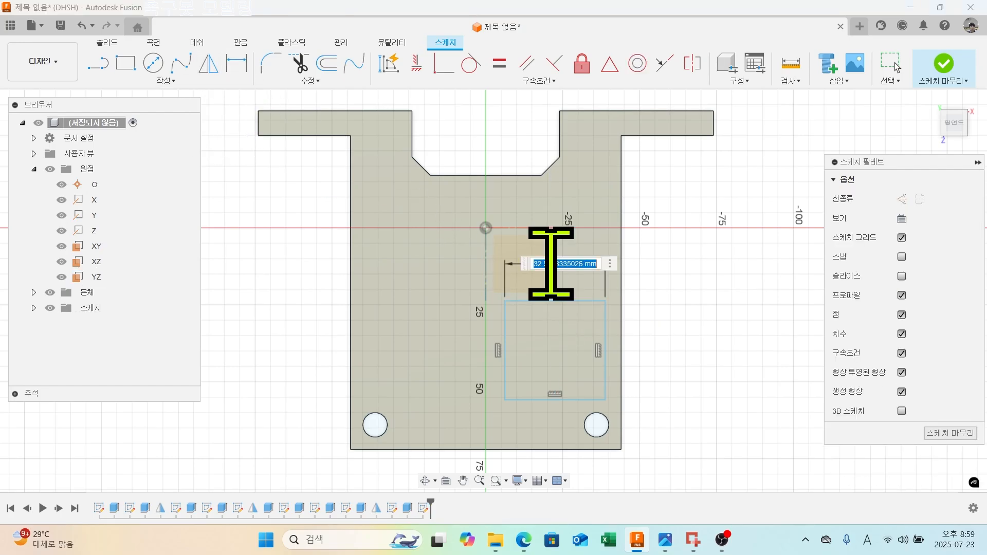
{"action": "key", "text": "Return"}
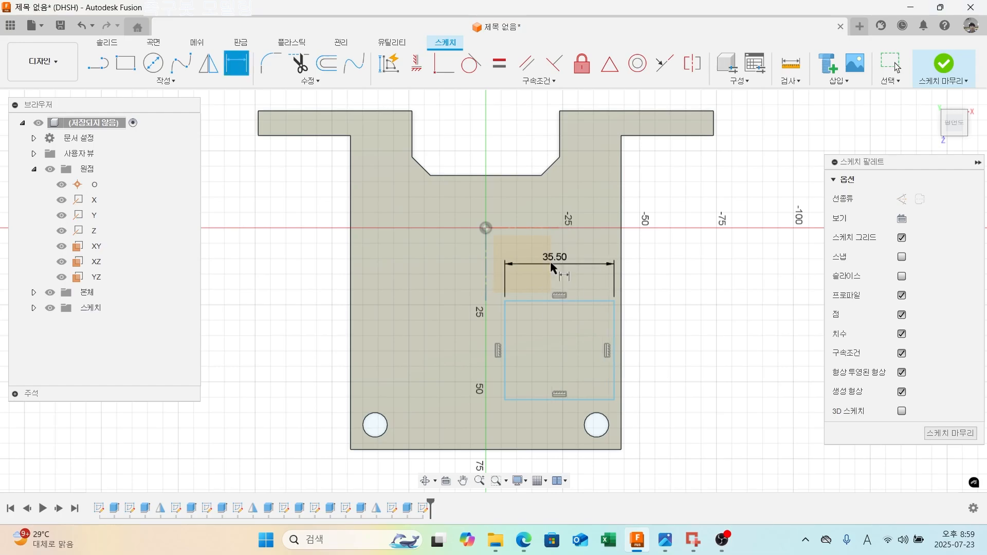
{"action": "left_click", "coordinate": [614, 321]}
{"action": "left_click", "coordinate": [679, 321]}
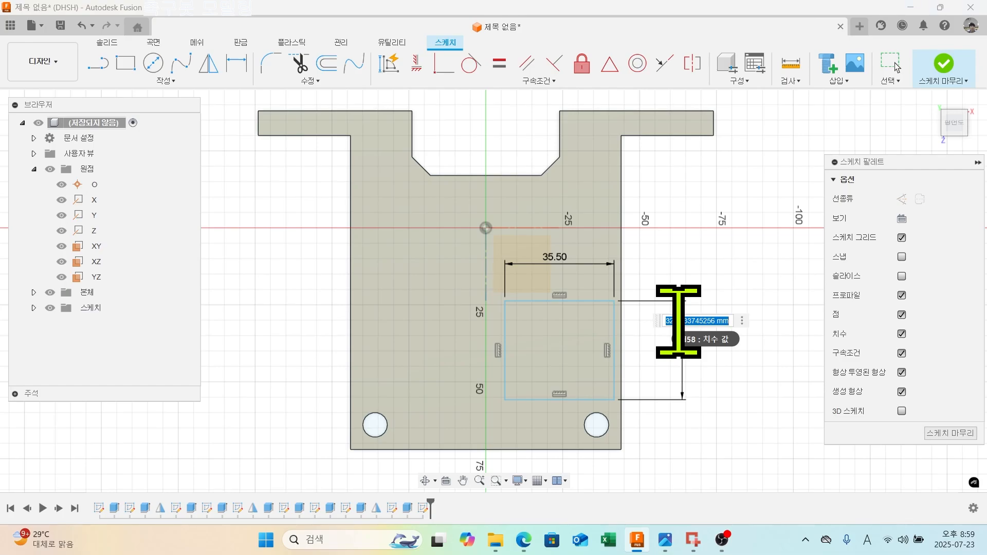
{"action": "key", "text": "Return"}
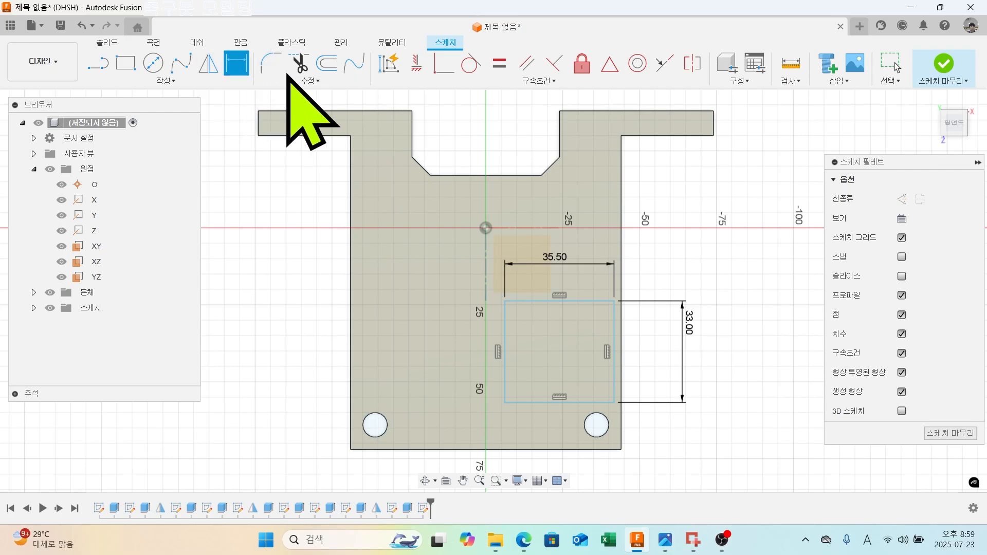
Offset the 35.5 by 33 mm rectangle outward by 2 mm.
{"action": "left_click", "coordinate": [328, 67]}
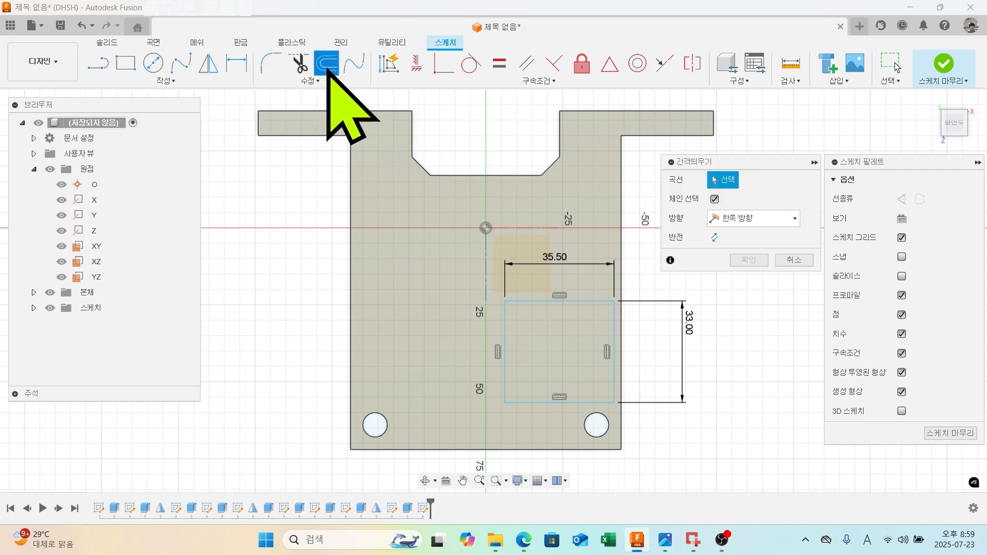
{"action": "left_click", "coordinate": [536, 302]}
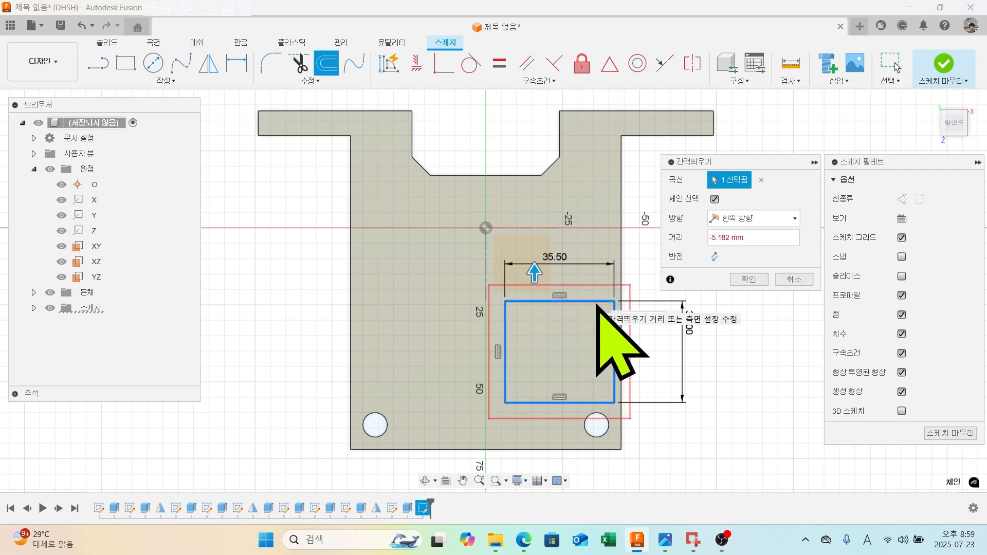
{"action": "type", "text": "-2"}
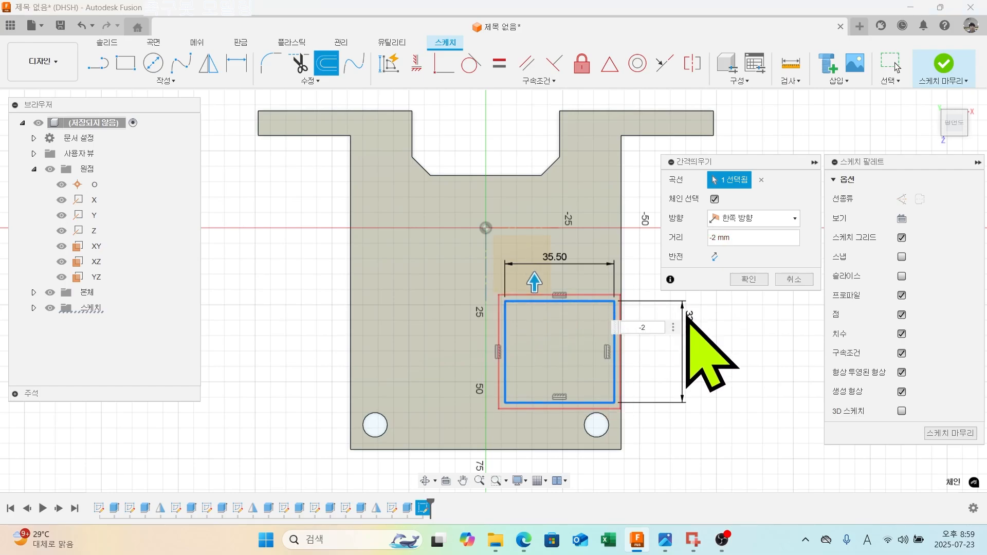
{"action": "left_click", "coordinate": [748, 279]}
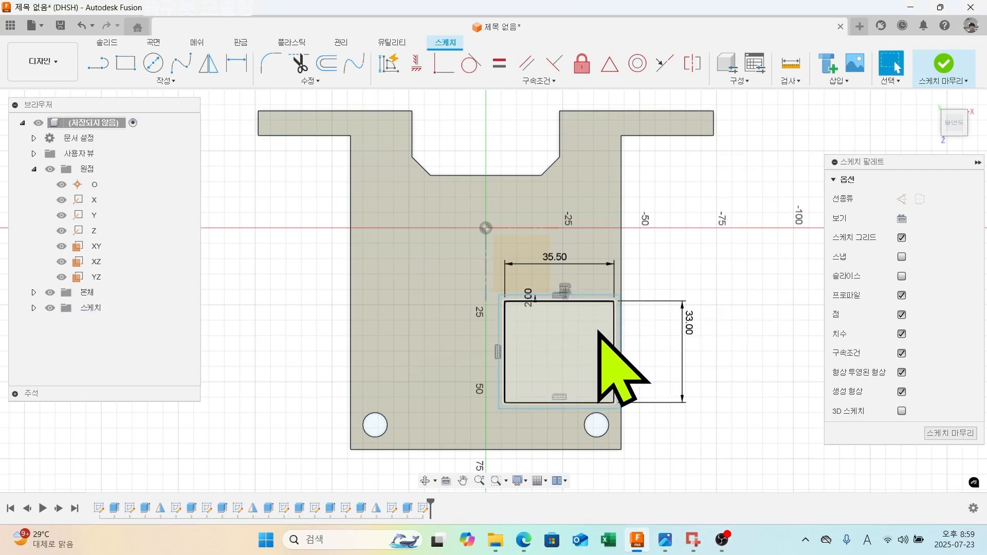
Dimension the outer rectangle's side 2 mm from the plate's adjacent long edge.
{"action": "scroll", "coordinate": [621, 339], "scroll_direction": "up", "scroll_amount": 2}
{"action": "scroll", "coordinate": [553, 311], "scroll_direction": "down", "scroll_amount": 1}
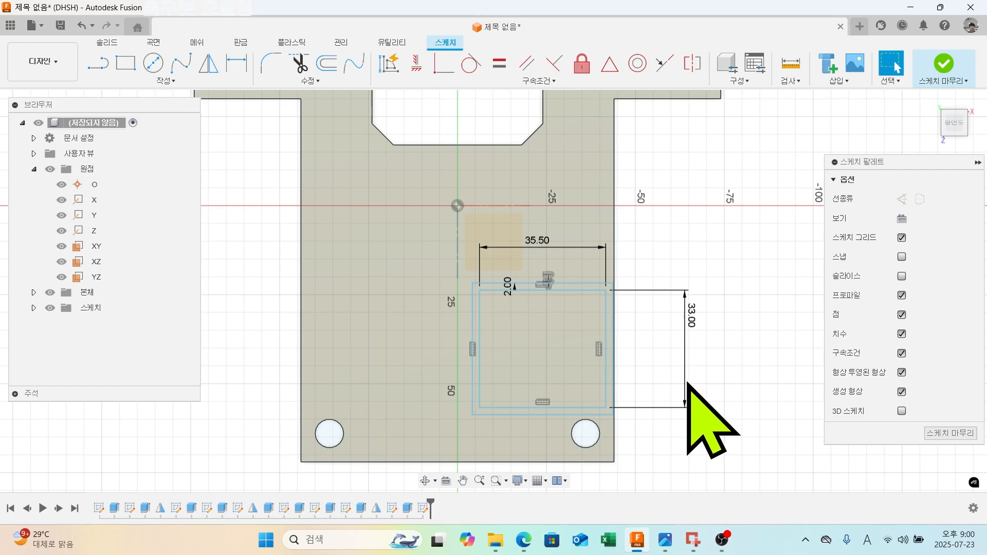
{"action": "left_click", "coordinate": [236, 63]}
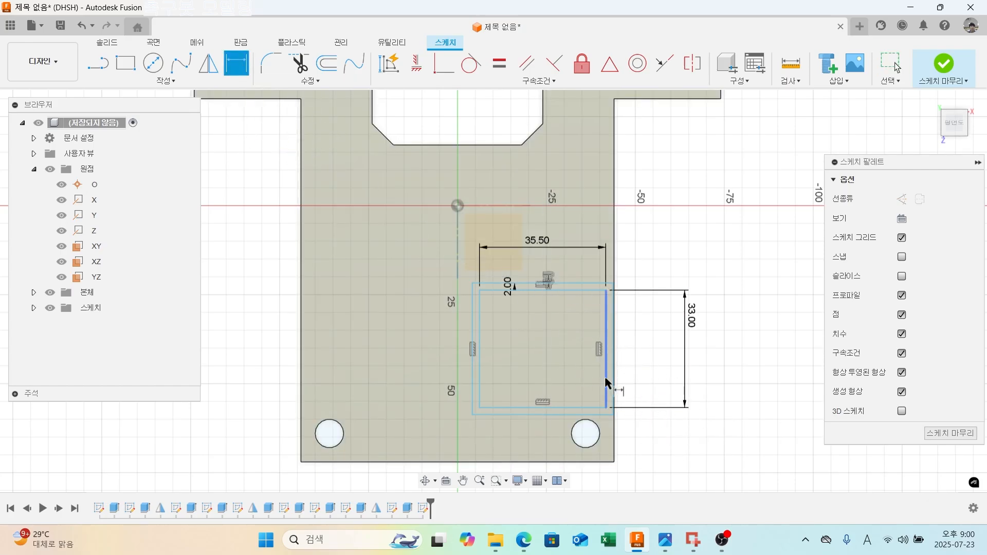
{"action": "scroll", "coordinate": [614, 354], "scroll_direction": "up", "scroll_amount": 5}
{"action": "left_click", "coordinate": [614, 294]}
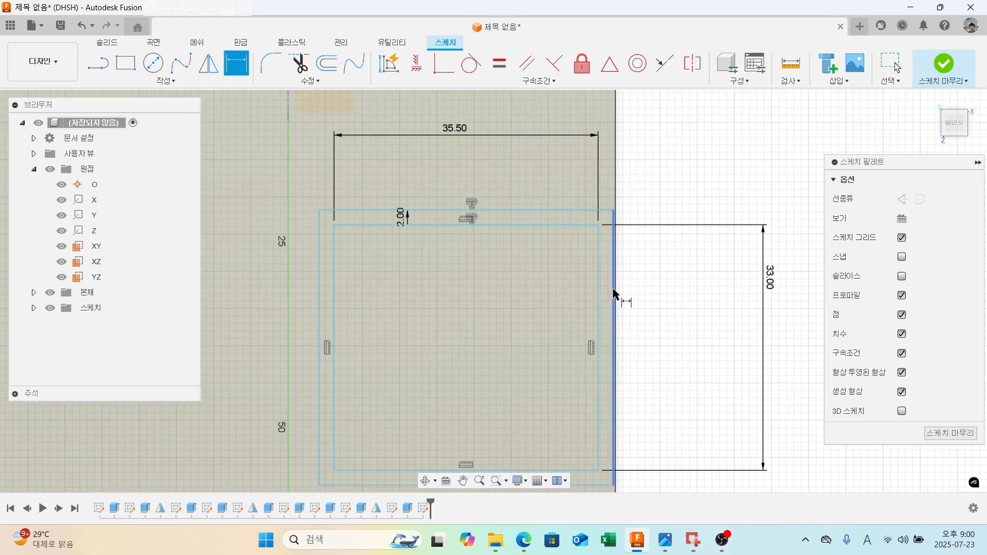
{"action": "scroll", "coordinate": [613, 291], "scroll_direction": "up", "scroll_amount": 5}
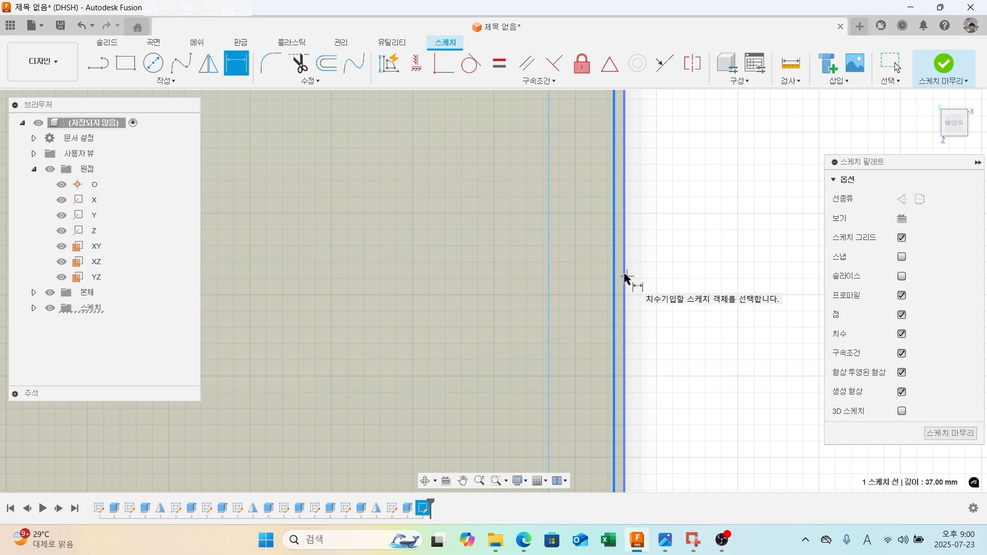
{"action": "scroll", "coordinate": [630, 283], "scroll_direction": "down", "scroll_amount": 6}
{"action": "middle_click_drag", "start_coordinate": [627, 289], "coordinate": [622, 208]}
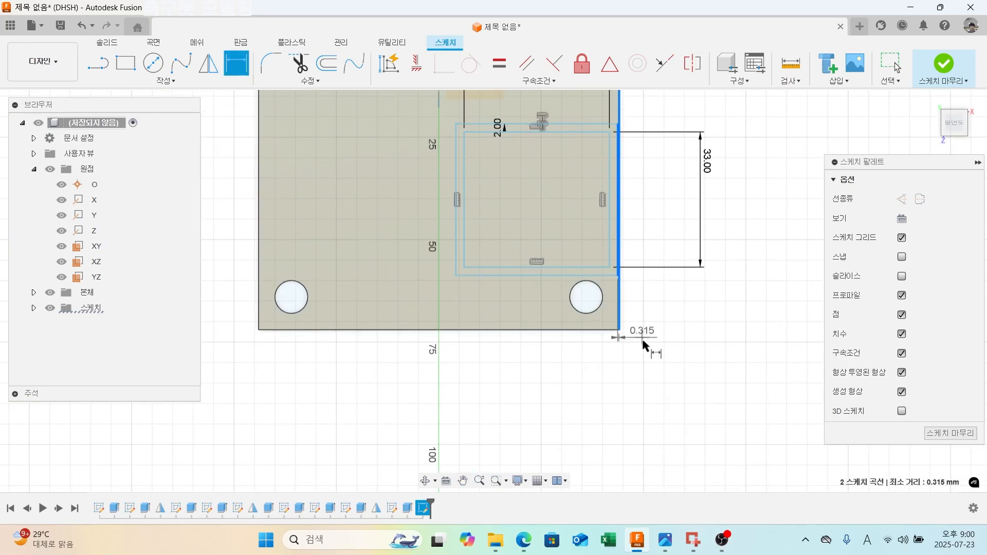
{"action": "left_click", "coordinate": [644, 368]}
{"action": "type", "text": "2"}
{"action": "key", "text": "Return"}
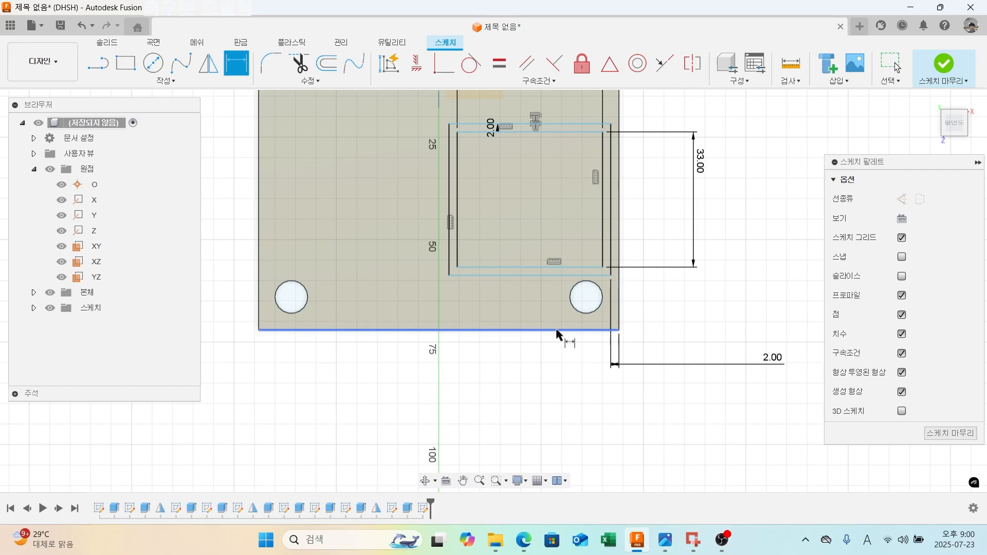
Dimension the outer rectangle 14 mm from the plate's end edge beside the flange holes.
{"action": "left_click", "coordinate": [540, 330]}
{"action": "left_click", "coordinate": [548, 276]}
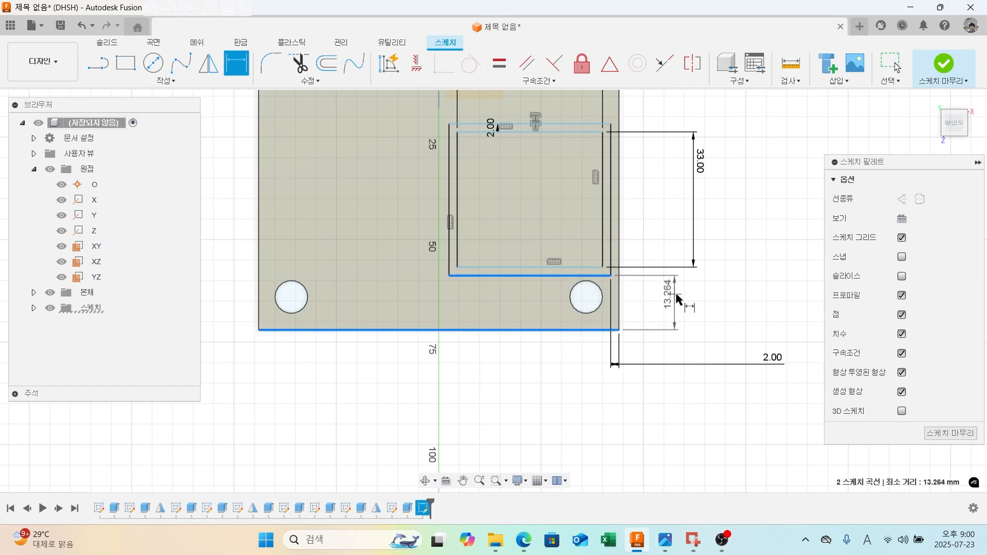
{"action": "left_click", "coordinate": [686, 301]}
{"action": "type", "text": "14"}
{"action": "key", "text": "Return"}
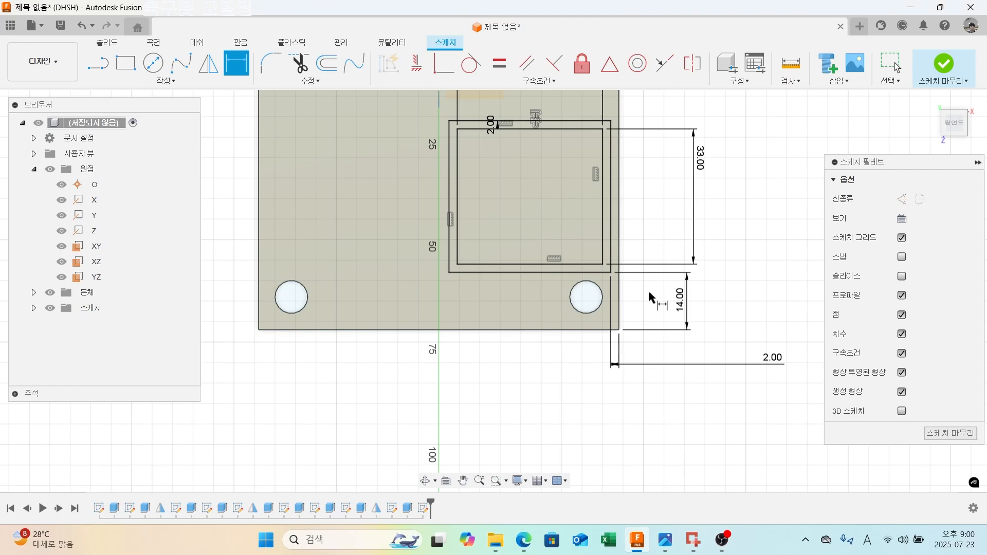
Draw a second rectangle about 19 mm wide and 28 mm high between the two flange holes, beside the larger frame.
{"action": "scroll", "coordinate": [617, 298], "scroll_direction": "down", "scroll_amount": 3}
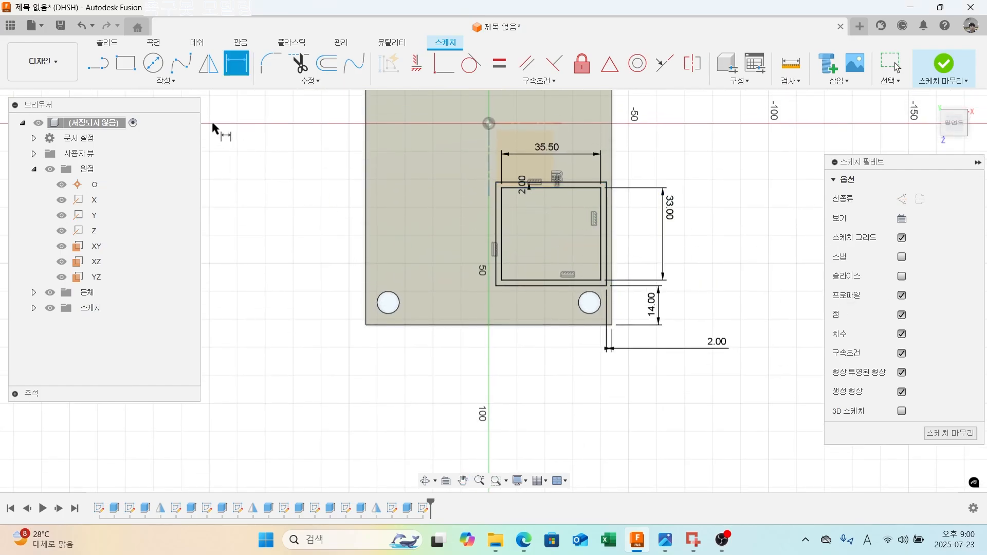
{"action": "left_click", "coordinate": [125, 63]}
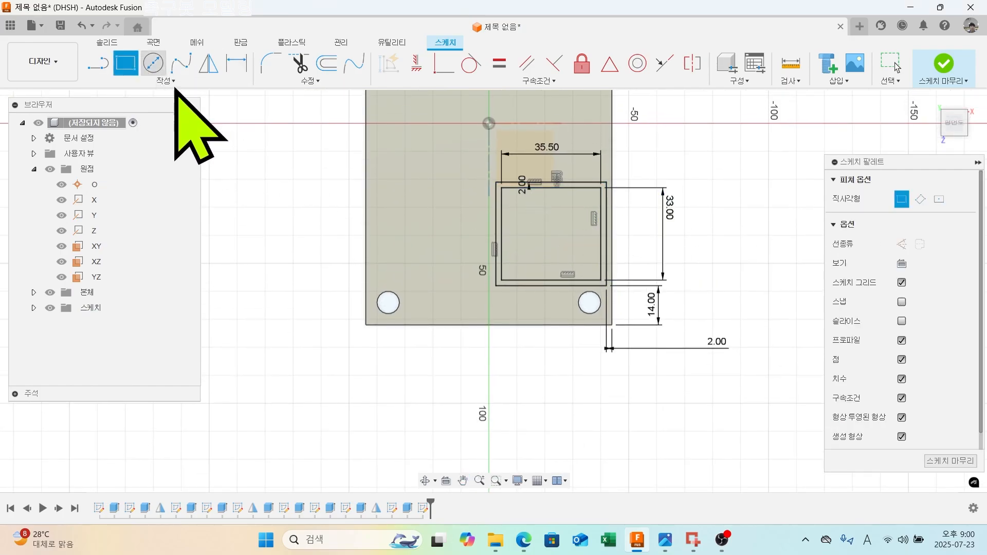
{"action": "left_click", "coordinate": [444, 234]}
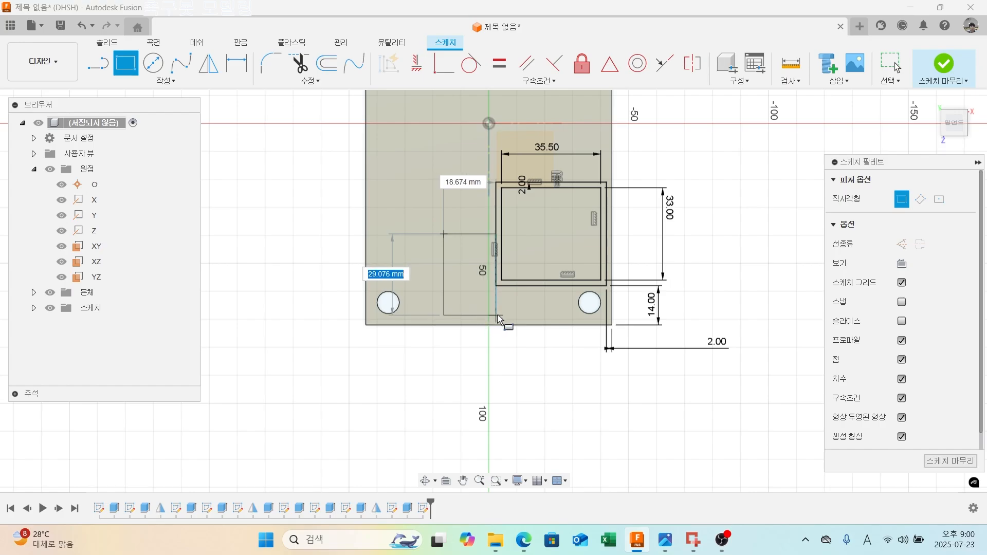
{"action": "scroll", "coordinate": [496, 311], "scroll_direction": "up", "scroll_amount": 2}
{"action": "left_click", "coordinate": [496, 310]}
Dimension the second rectangle to 18 mm wide and 23 mm high.
{"action": "key", "text": "d"}
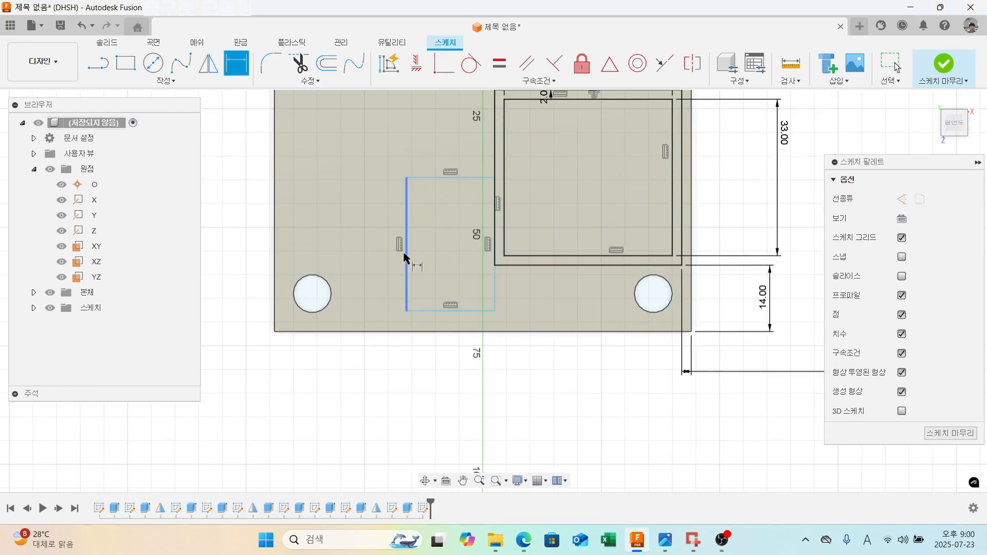
{"action": "left_click", "coordinate": [430, 311]}
{"action": "left_click", "coordinate": [424, 389]}
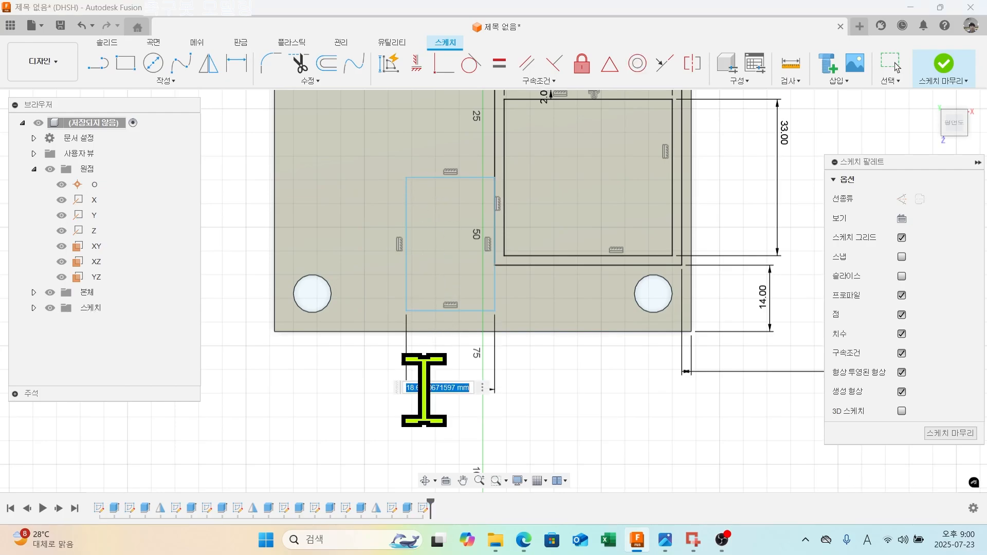
{"action": "type", "text": "18"}
{"action": "key", "text": "Return"}
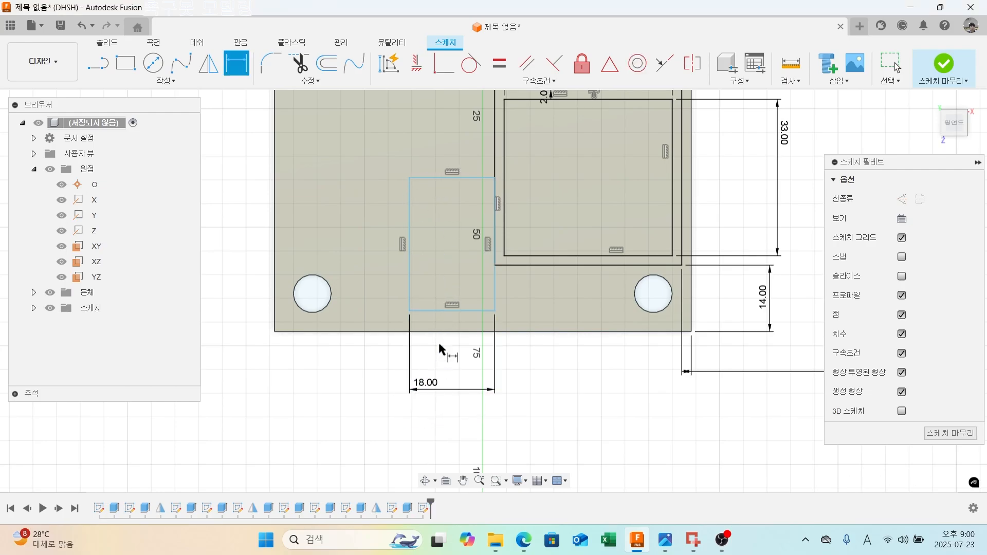
{"action": "left_click", "coordinate": [410, 272]}
{"action": "left_click", "coordinate": [366, 268]}
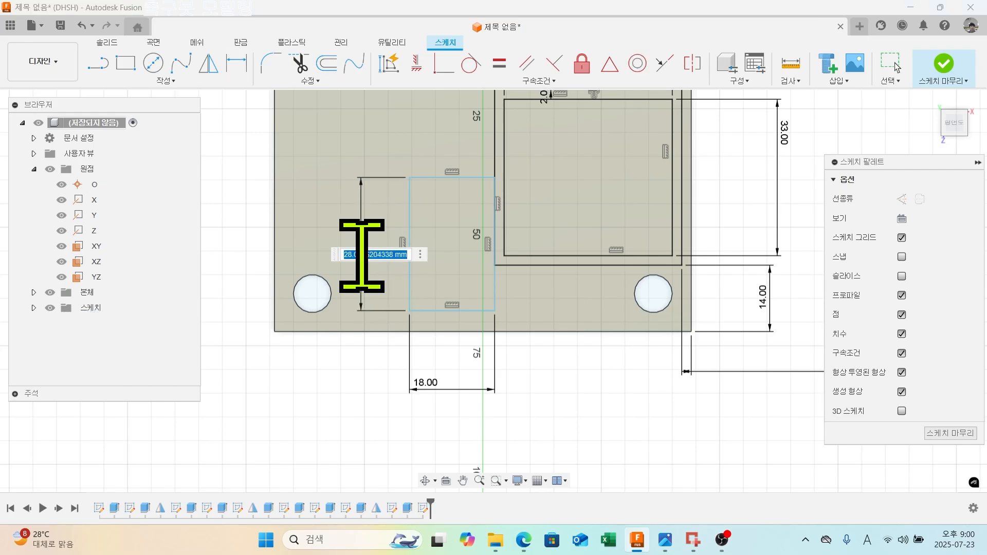
{"action": "key", "text": "Return"}
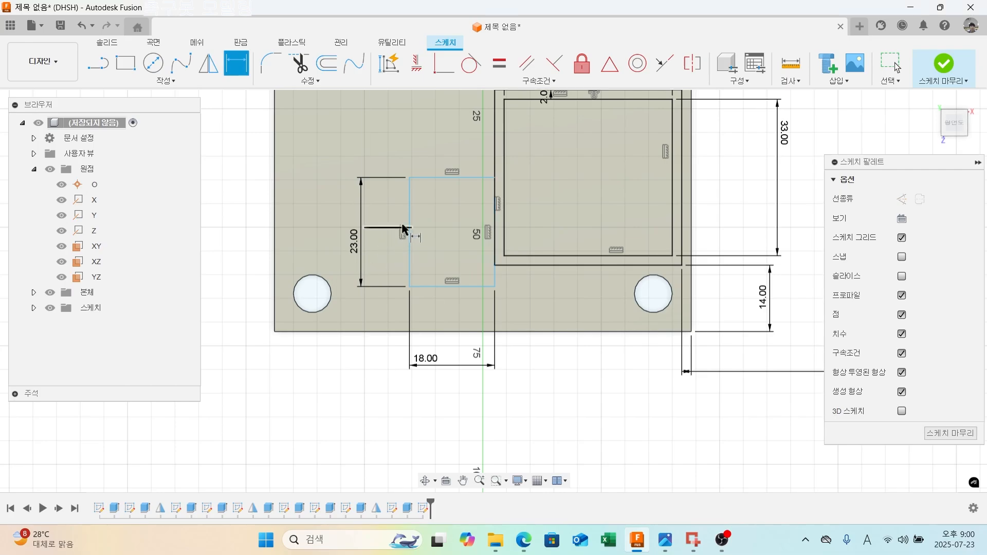
Offset the 18 by 23 mm rectangle outward by 2 mm.
{"action": "left_click", "coordinate": [327, 64]}
{"action": "left_click", "coordinate": [437, 179]}
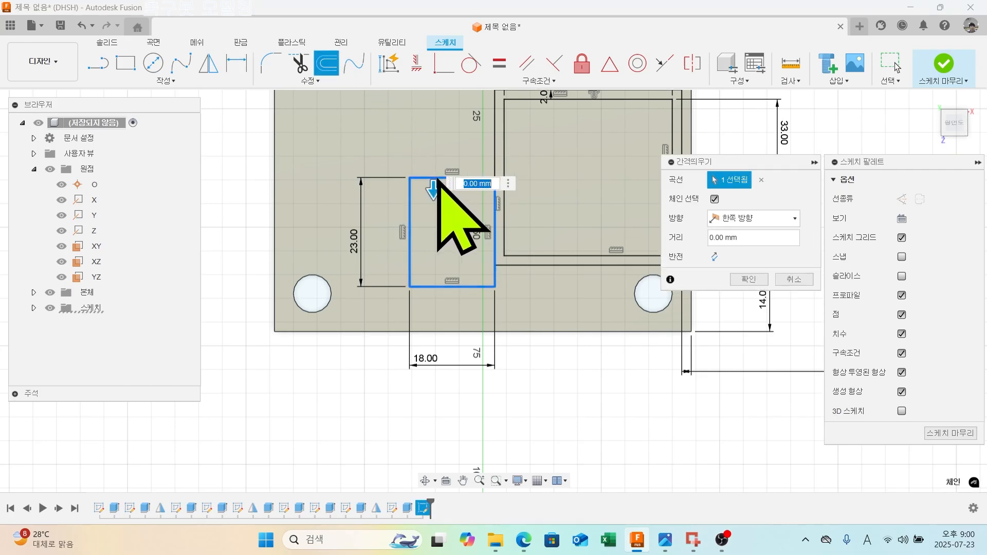
{"action": "key", "text": "Return"}
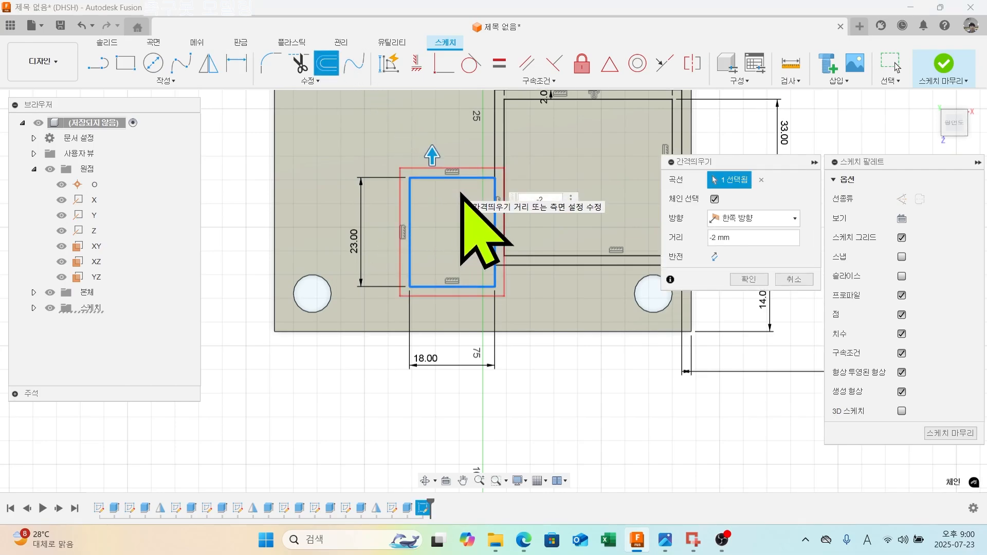
{"action": "left_click", "coordinate": [746, 280]}
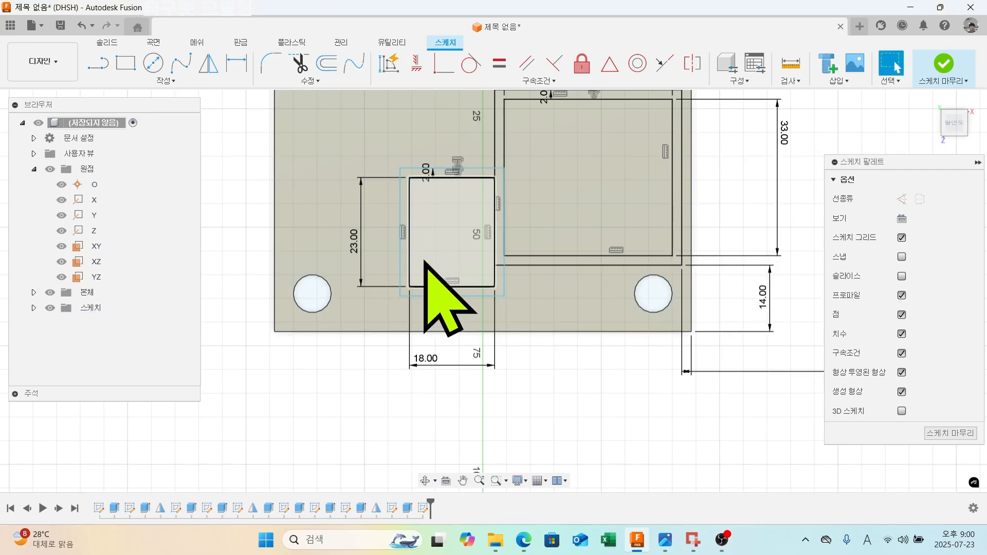
Dimension the smaller frame's outer side 26 mm from the plate's long edge on the side away from the larger frame.
{"action": "left_click", "coordinate": [237, 63]}
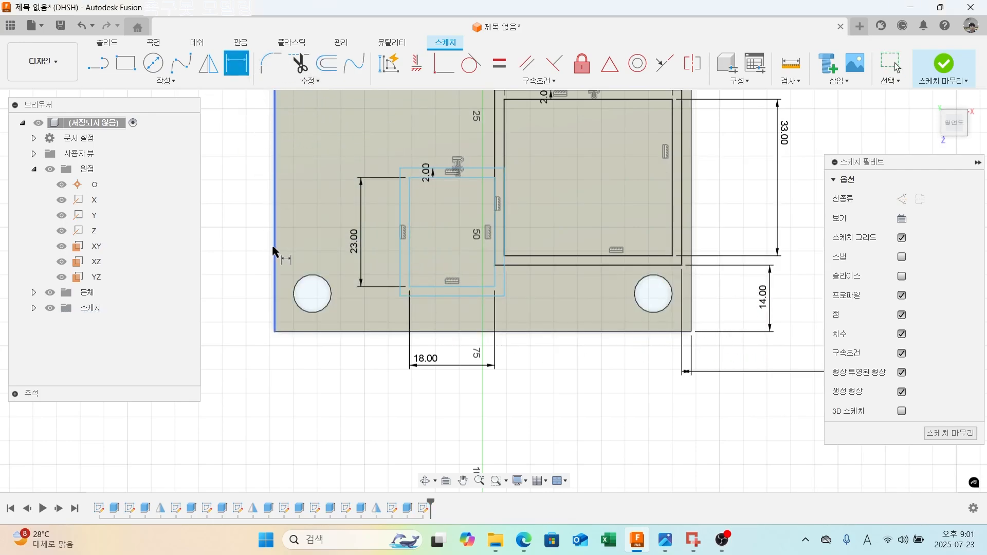
{"action": "left_click", "coordinate": [274, 251]}
{"action": "left_click", "coordinate": [399, 260]}
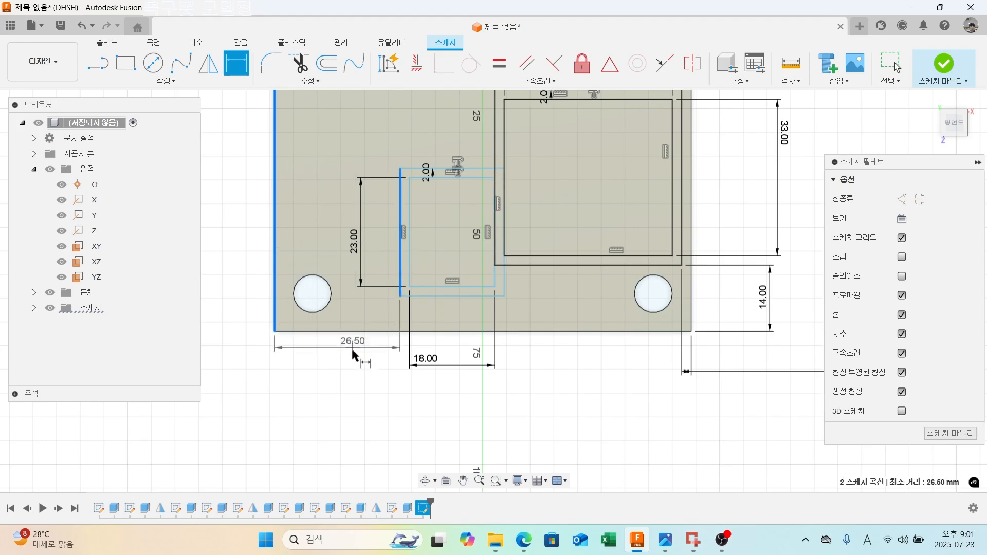
{"action": "left_click", "coordinate": [350, 368]}
{"action": "type", "text": "26"}
{"action": "key", "text": "Return"}
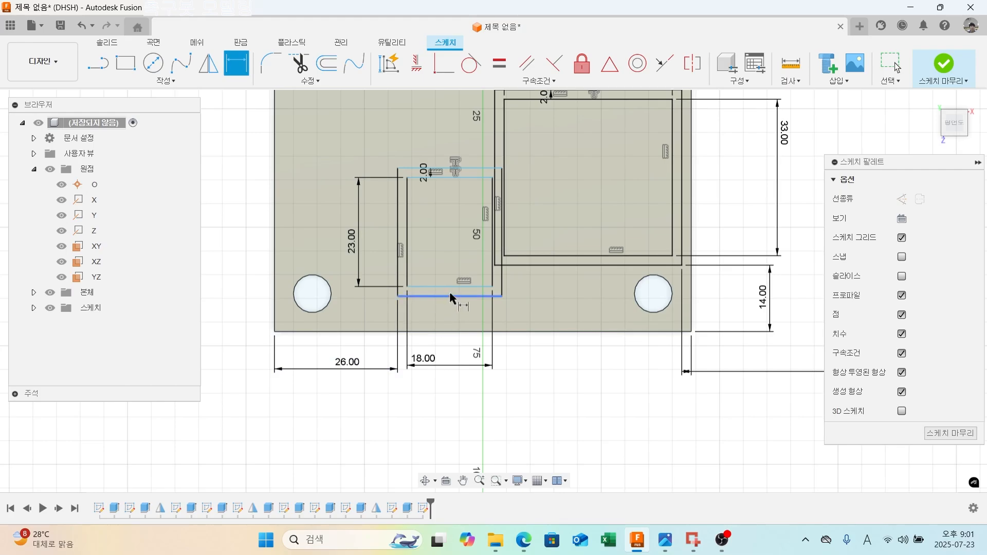
Dimension the smaller frame's outer edge 2 mm from the plate's end edge and finish the sketch.
{"action": "left_click", "coordinate": [454, 332]}
{"action": "left_click", "coordinate": [240, 316]}
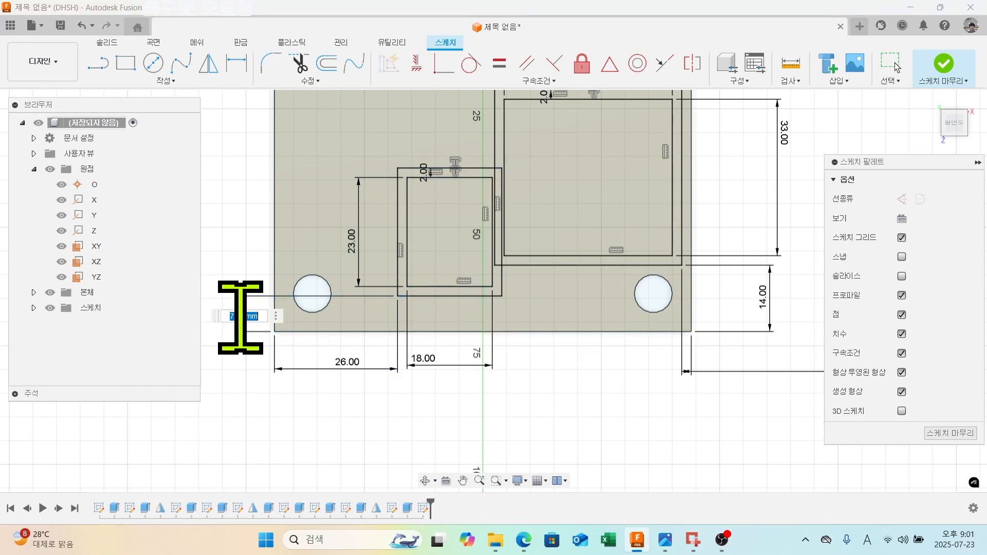
{"action": "type", "text": "2"}
{"action": "key", "text": "Return"}
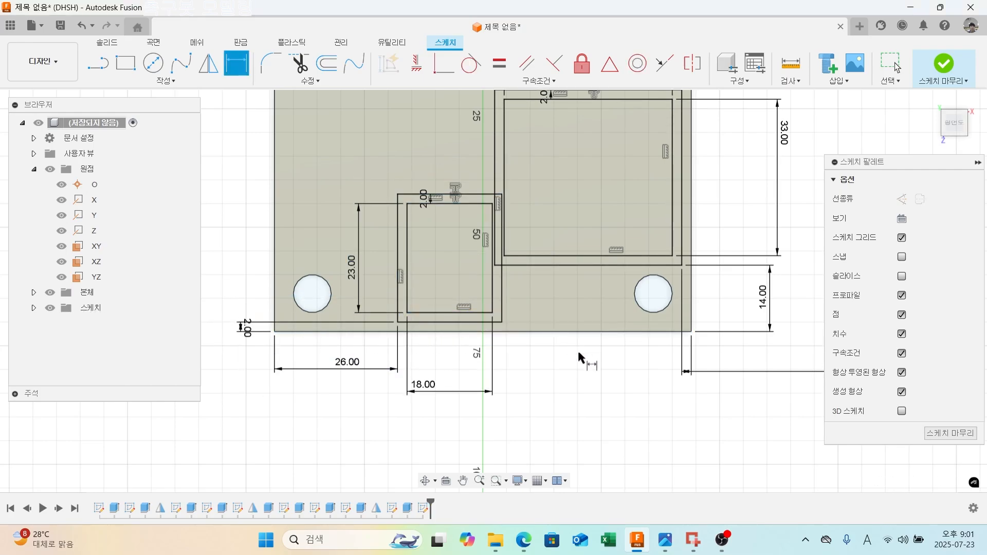
{"action": "scroll", "coordinate": [578, 352], "scroll_direction": "down", "scroll_amount": 2}
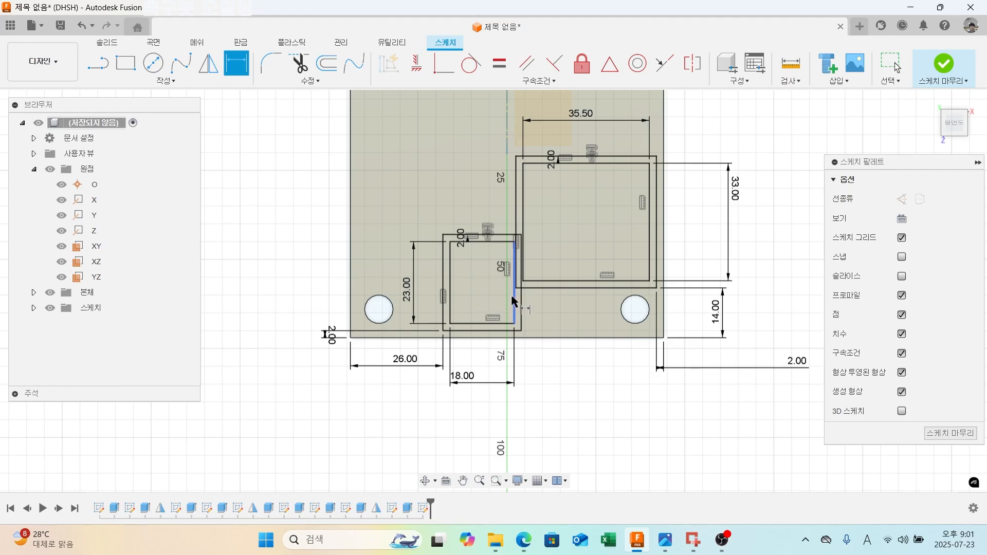
{"action": "left_click", "coordinate": [944, 68]}
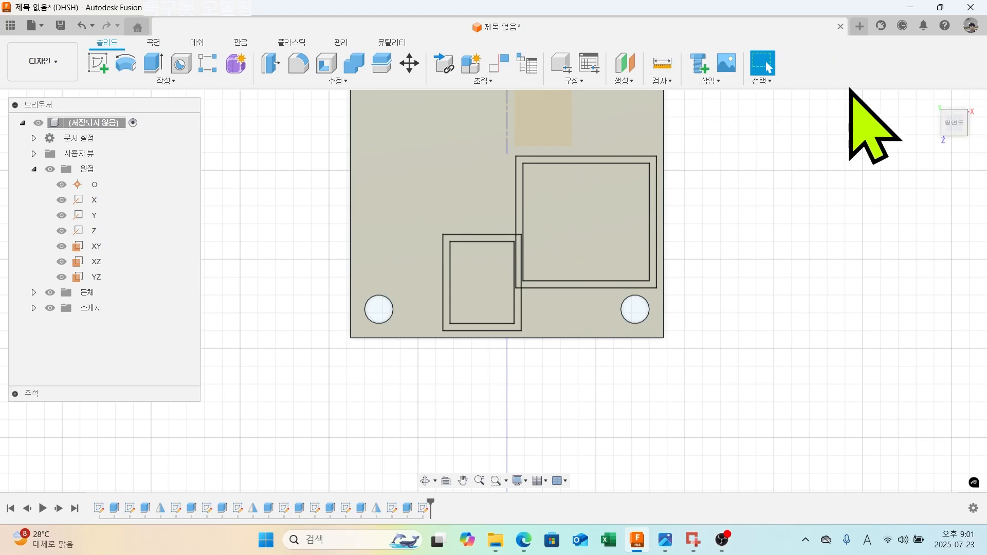
Extrude the larger rectangular frame, including its overlap with the smaller one, 4 mm upward and join it to the plate.
{"action": "left_click", "coordinate": [929, 100]}
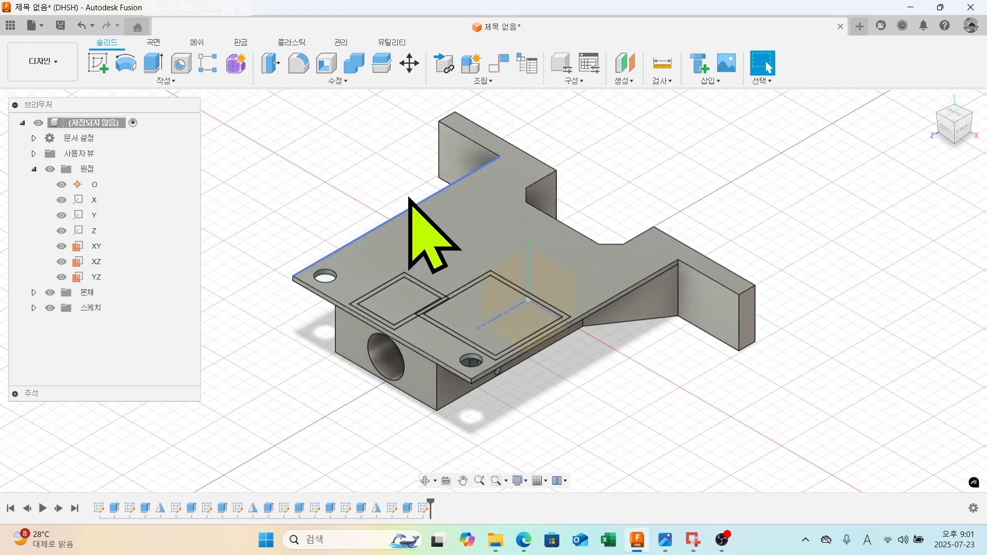
{"action": "left_click", "coordinate": [153, 63]}
{"action": "scroll", "coordinate": [452, 293], "scroll_direction": "up", "scroll_amount": 5}
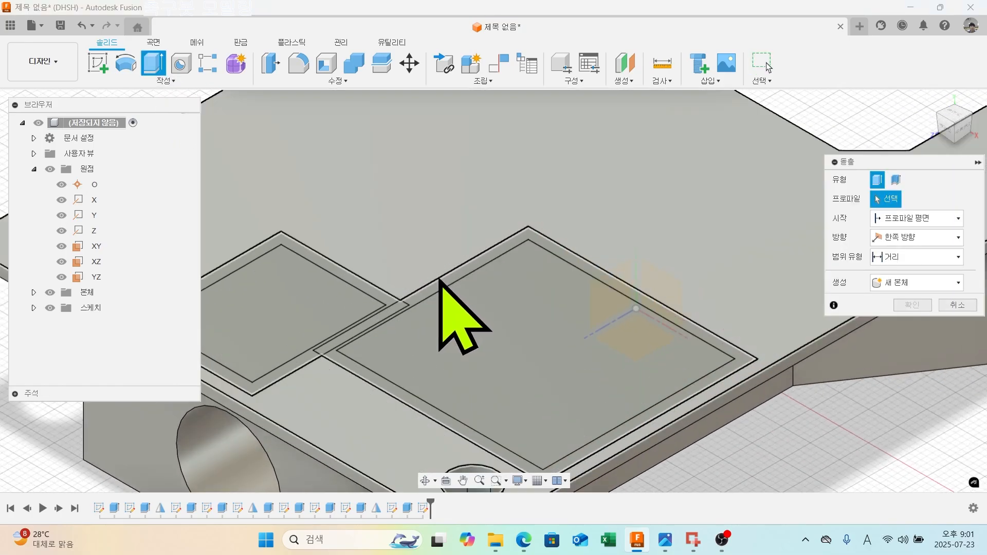
{"action": "left_click", "coordinate": [414, 309]}
{"action": "left_click", "coordinate": [395, 313]}
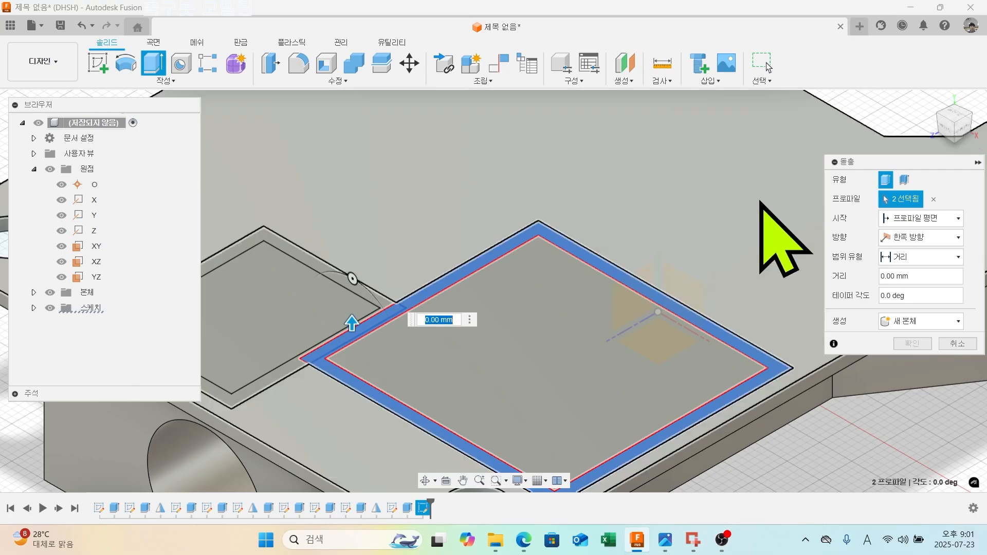
{"action": "type", "text": "4"}
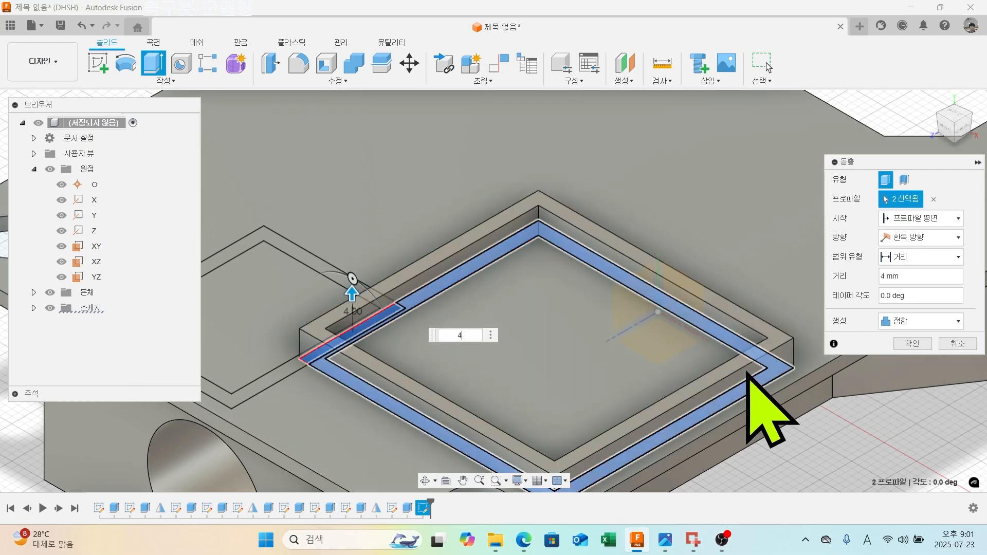
{"action": "scroll", "coordinate": [748, 374], "scroll_direction": "down", "scroll_amount": 3}
{"action": "mouse_move", "coordinate": [727, 379]}
{"action": "middle_mouse_down"}
{"action": "mouse_move", "coordinate": [714, 366]}
{"action": "mouse_move", "coordinate": [716, 281]}
{"action": "mouse_move", "coordinate": [727, 362]}
{"action": "middle_mouse_up"}
{"action": "scroll", "coordinate": [715, 280], "scroll_direction": "down", "scroll_amount": 2}
{"action": "scroll", "coordinate": [717, 283], "scroll_direction": "down", "scroll_amount": 1}
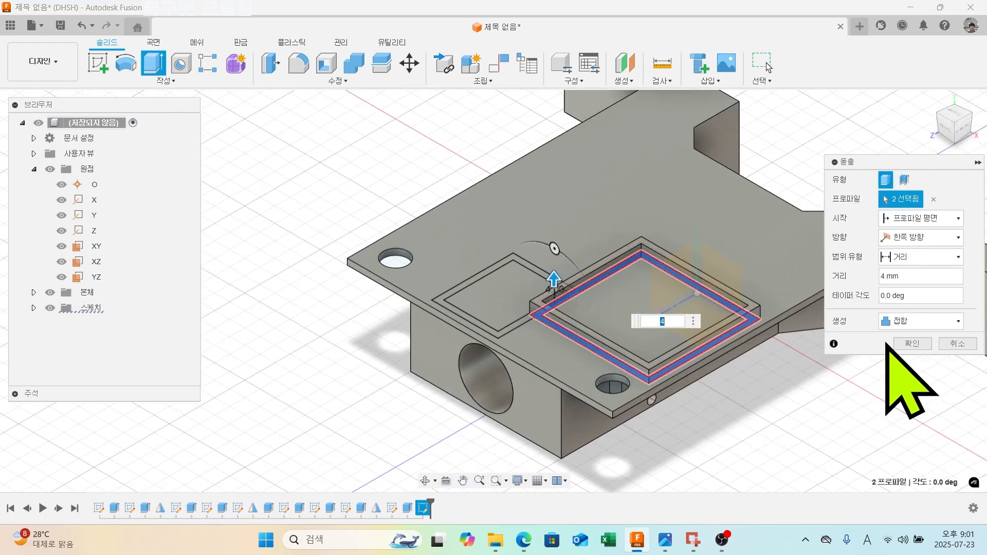
{"action": "left_click", "coordinate": [912, 344]}
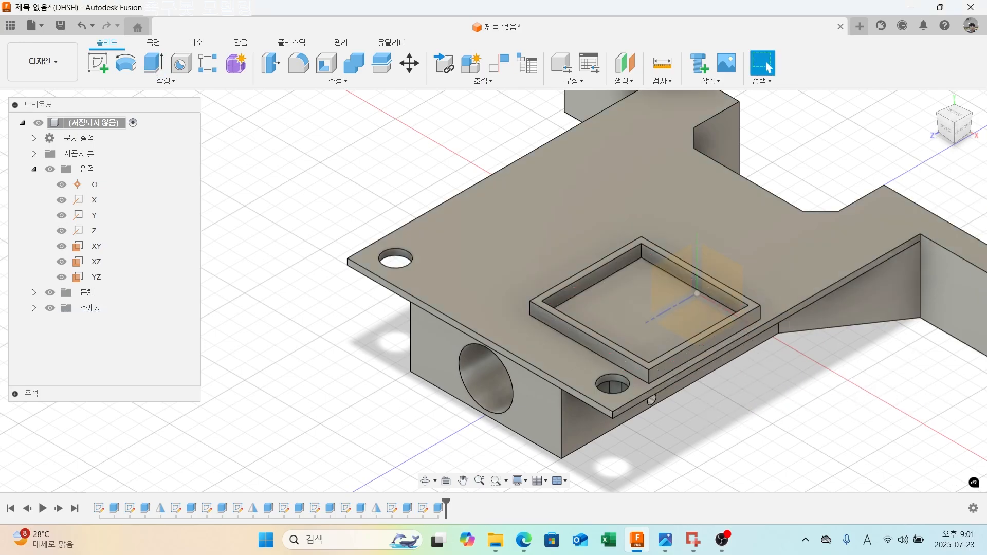
Show the frame sketch 스케치10 again, leaving 스케치9 hidden.
{"action": "left_click", "coordinate": [33, 307]}
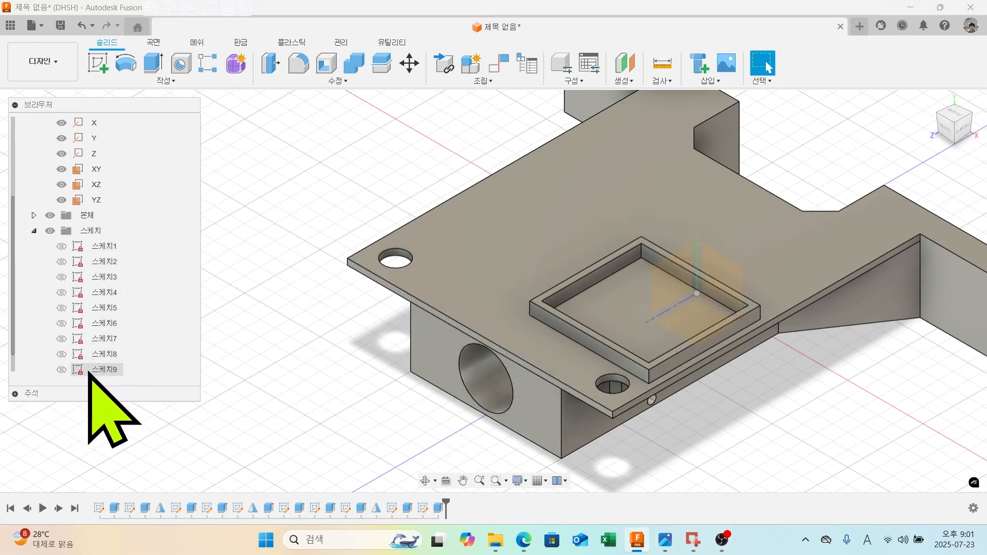
{"action": "left_click", "coordinate": [63, 371]}
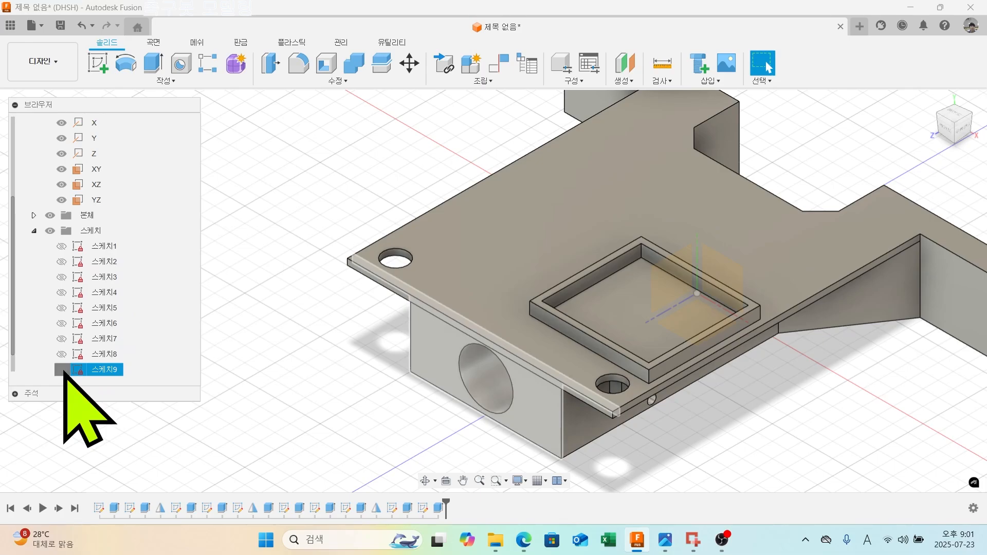
{"action": "scroll", "coordinate": [522, 355], "scroll_direction": "down", "scroll_amount": 2}
{"action": "middle_click_drag", "start_coordinate": [427, 375], "coordinate": [431, 307], "text": "shift"}
{"action": "scroll", "coordinate": [126, 365], "scroll_direction": "down", "scroll_amount": 4}
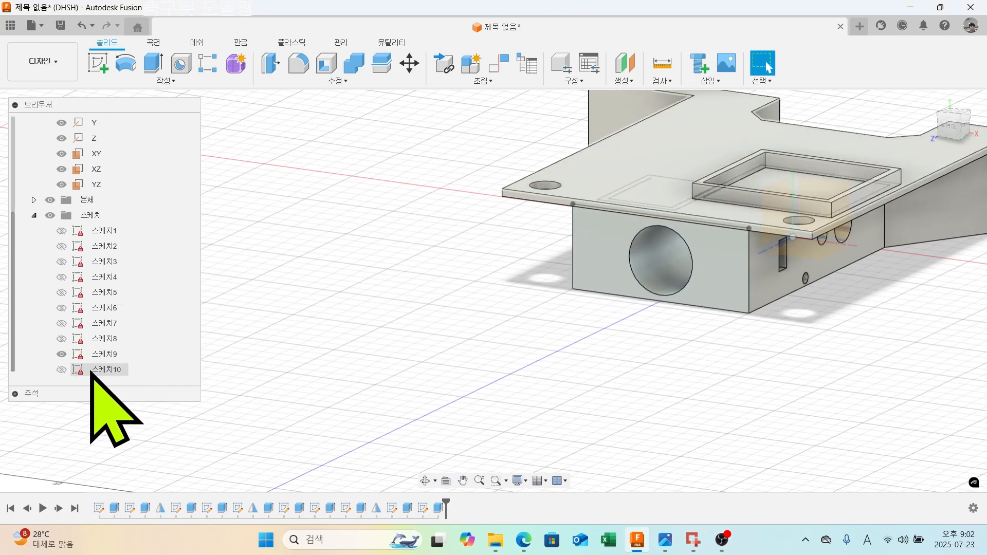
{"action": "left_click", "coordinate": [62, 353]}
{"action": "left_click", "coordinate": [62, 369]}
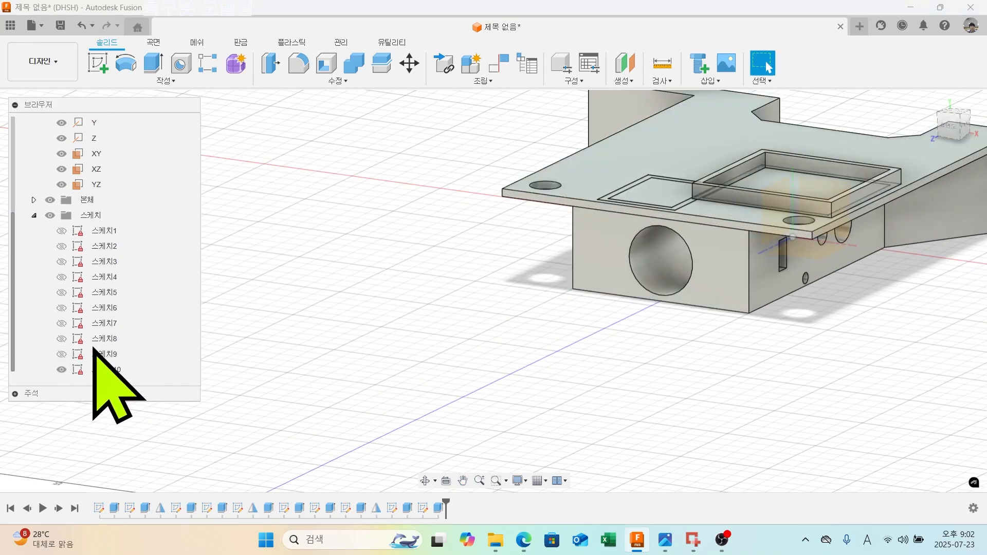
Extrude the smaller rectangular frame 3 mm upward and join it to the plate.
{"action": "scroll", "coordinate": [495, 275], "scroll_direction": "down", "scroll_amount": 2}
{"action": "middle_click_drag", "start_coordinate": [588, 289], "coordinate": [618, 312], "text": "shift"}
{"action": "scroll", "coordinate": [642, 316], "scroll_direction": "up", "scroll_amount": 5}
{"action": "scroll", "coordinate": [699, 337], "scroll_direction": "down", "scroll_amount": 1}
{"action": "middle_click_drag", "start_coordinate": [698, 339], "coordinate": [660, 330]}
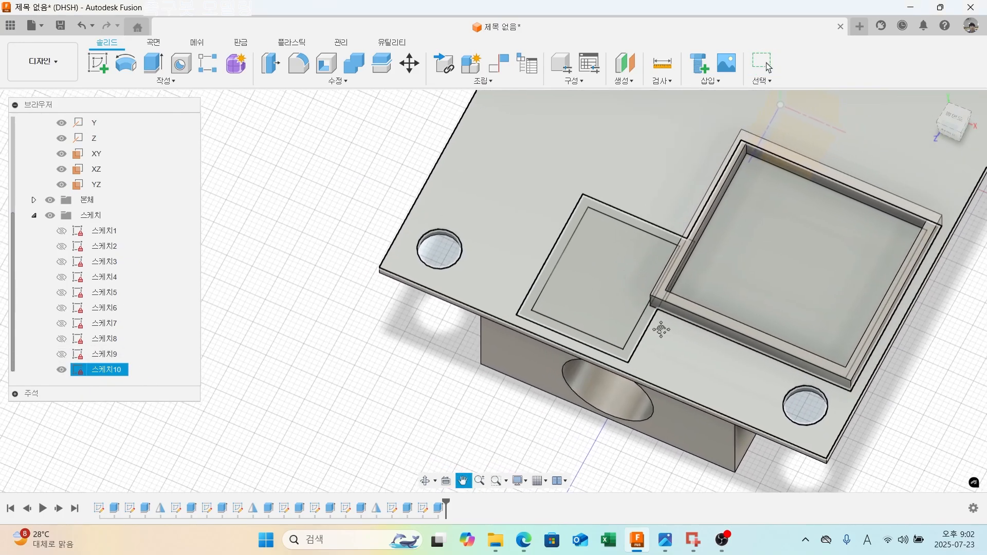
{"action": "left_click", "coordinate": [153, 63]}
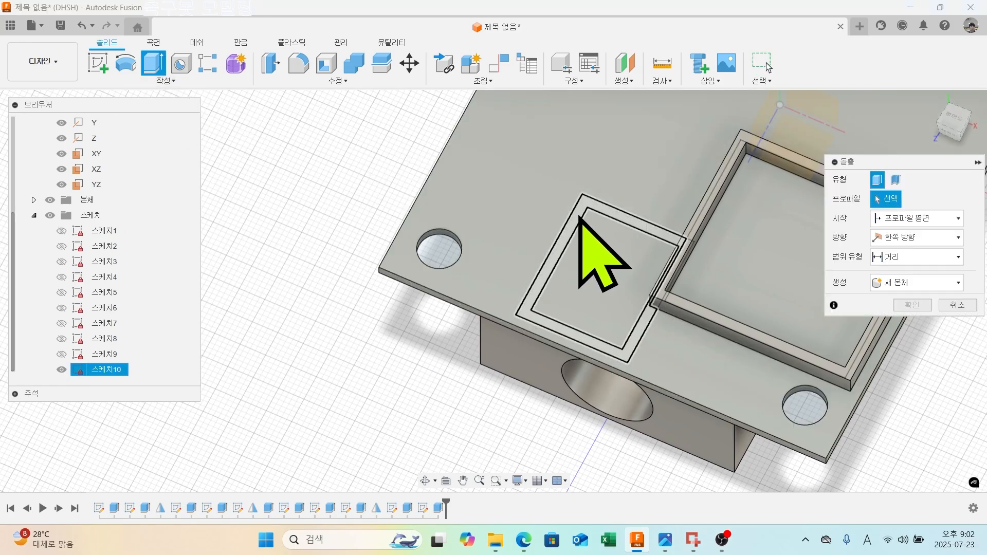
{"action": "left_click", "coordinate": [579, 217]}
{"action": "scroll", "coordinate": [683, 308], "scroll_direction": "up", "scroll_amount": 3}
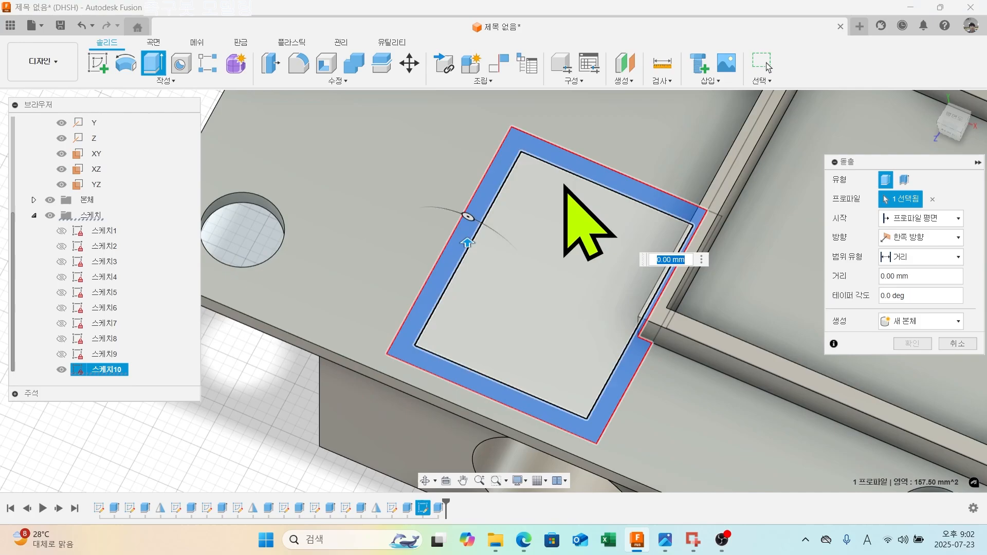
{"action": "type", "text": "3"}
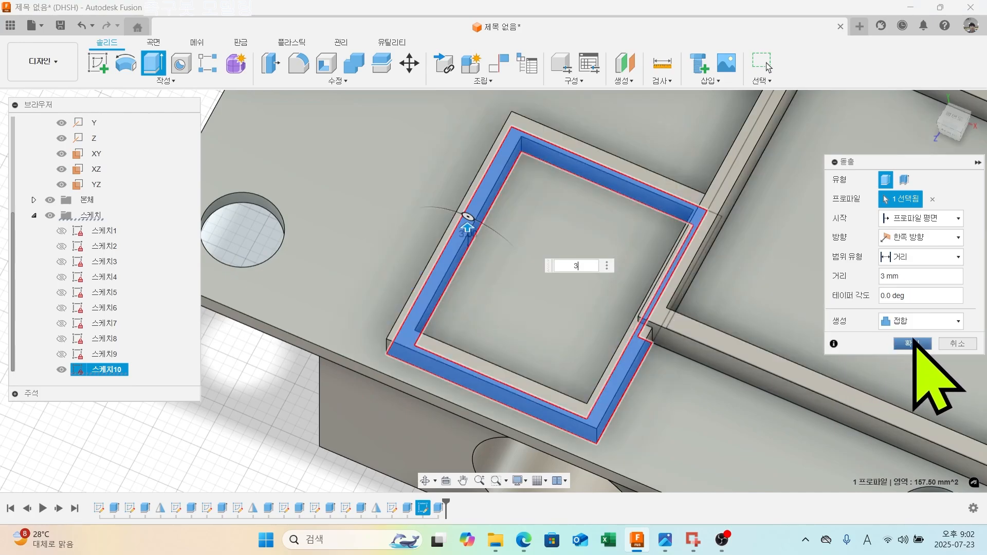
{"action": "left_click", "coordinate": [912, 343]}
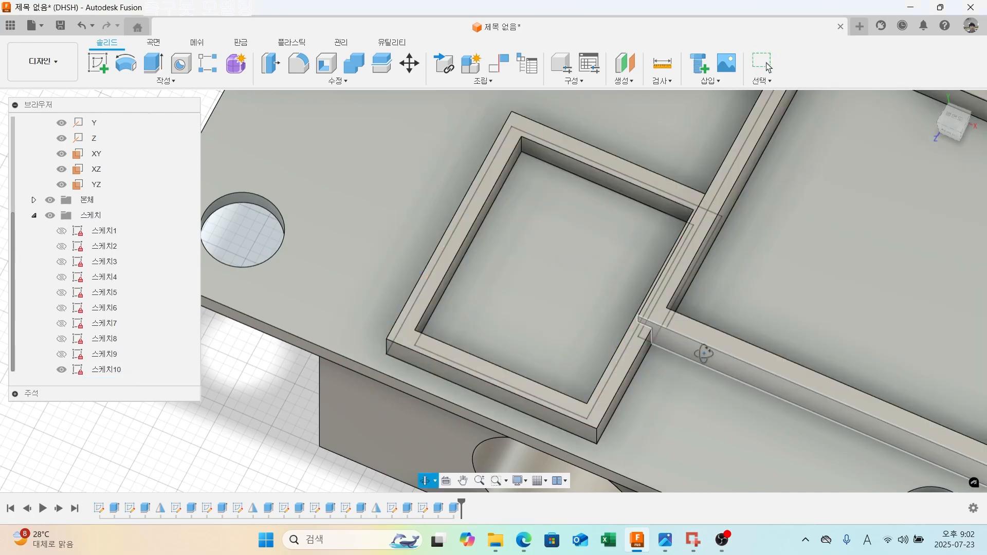
Start a sketch on the block's end face with the large round hole, project that face's outline and hole, and finish the sketch.
{"action": "middle_click_drag", "start_coordinate": [704, 355], "coordinate": [681, 340], "text": "shift"}
{"action": "scroll", "coordinate": [682, 339], "scroll_direction": "up", "scroll_amount": 1}
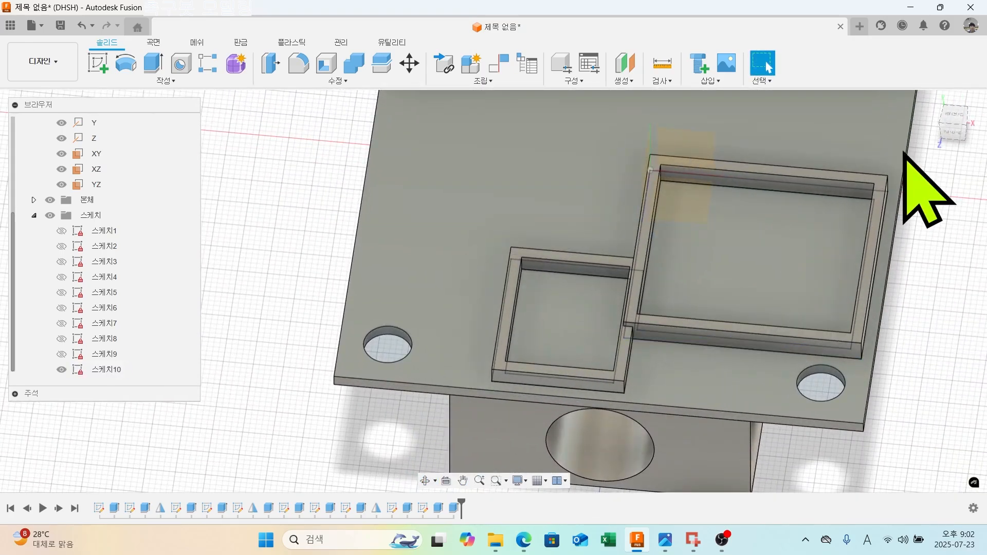
{"action": "left_click", "coordinate": [755, 221]}
{"action": "middle_click_drag", "start_coordinate": [756, 221], "coordinate": [682, 314], "text": "shift"}
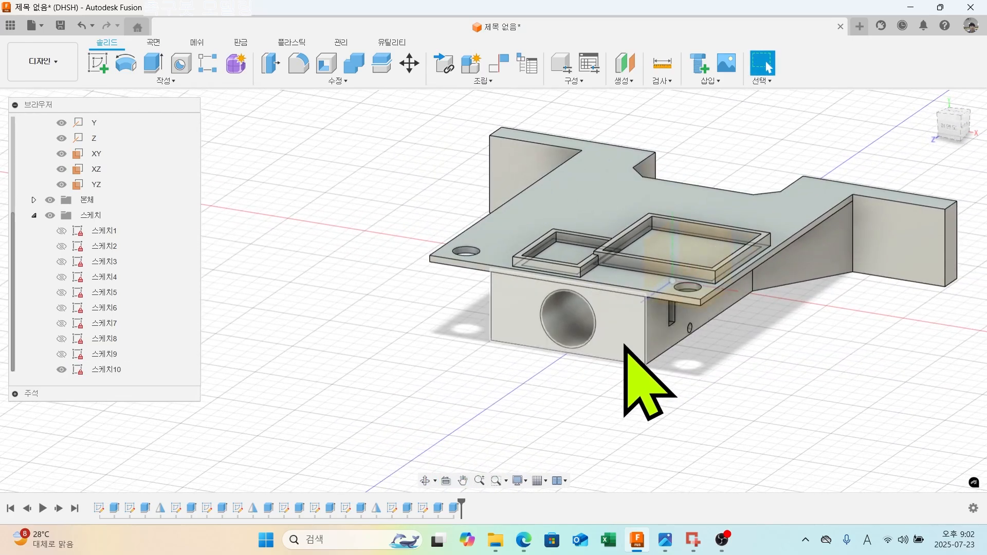
{"action": "left_click", "coordinate": [100, 67]}
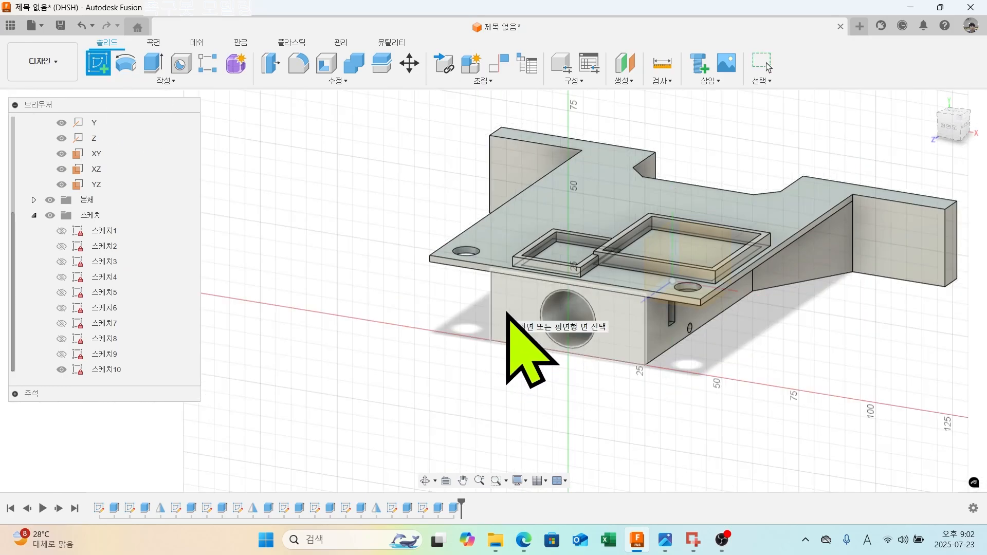
{"action": "left_click", "coordinate": [509, 316]}
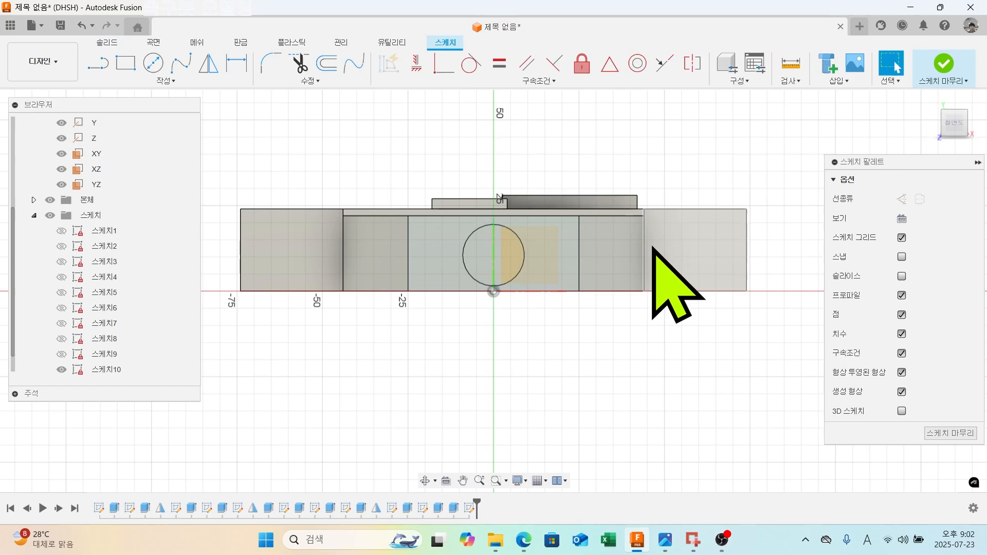
{"action": "left_click", "coordinate": [154, 81]}
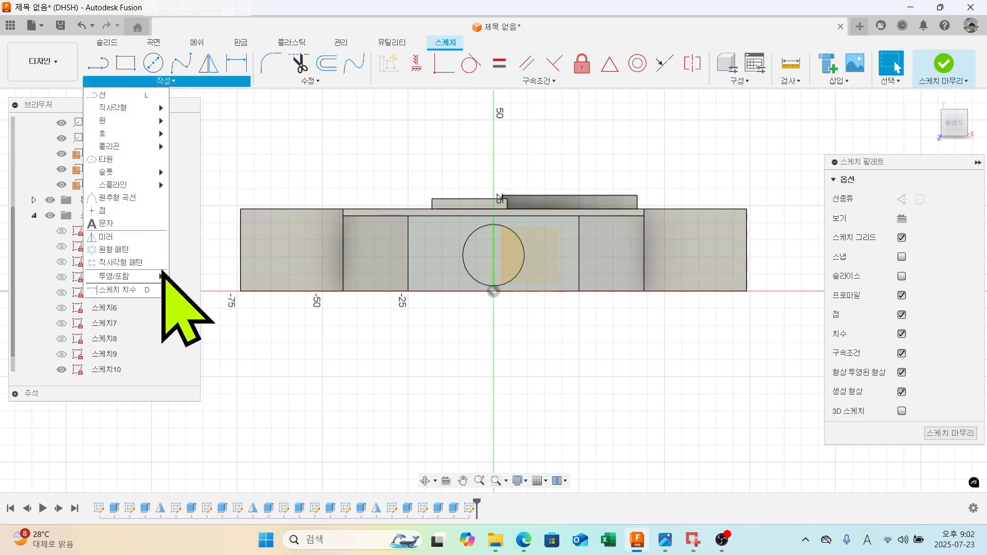
{"action": "mouse_move", "coordinate": [155, 276]}
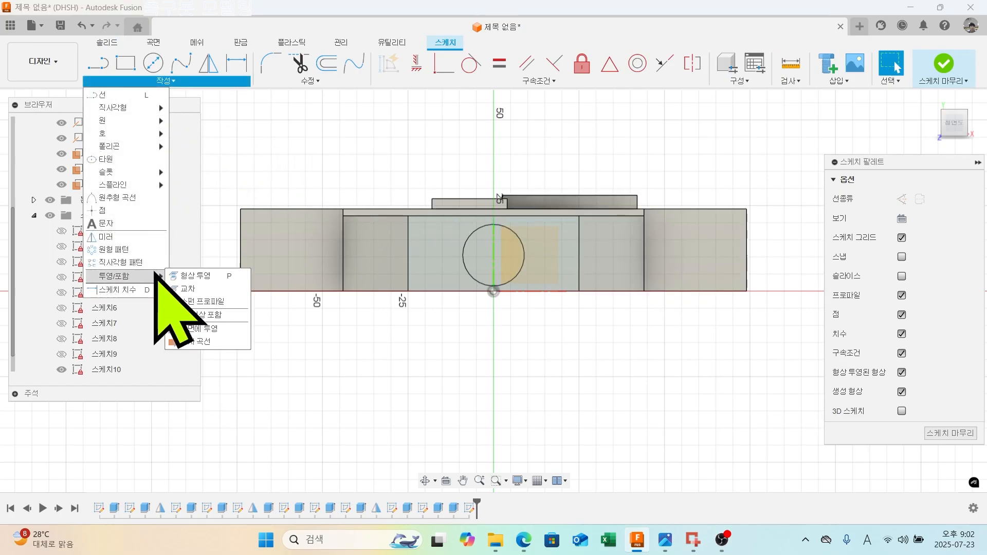
{"action": "left_click", "coordinate": [203, 276]}
{"action": "left_click", "coordinate": [451, 238]}
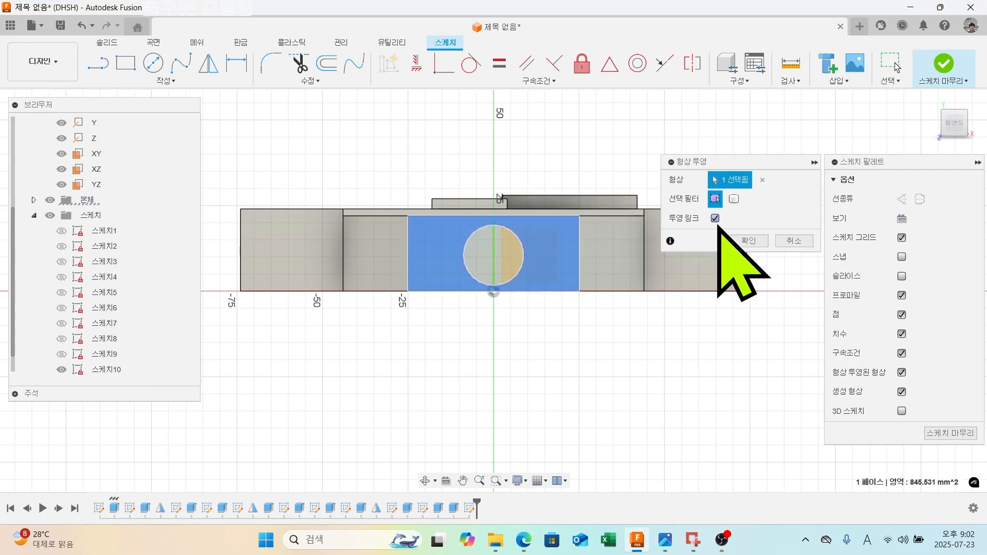
{"action": "left_click", "coordinate": [747, 241]}
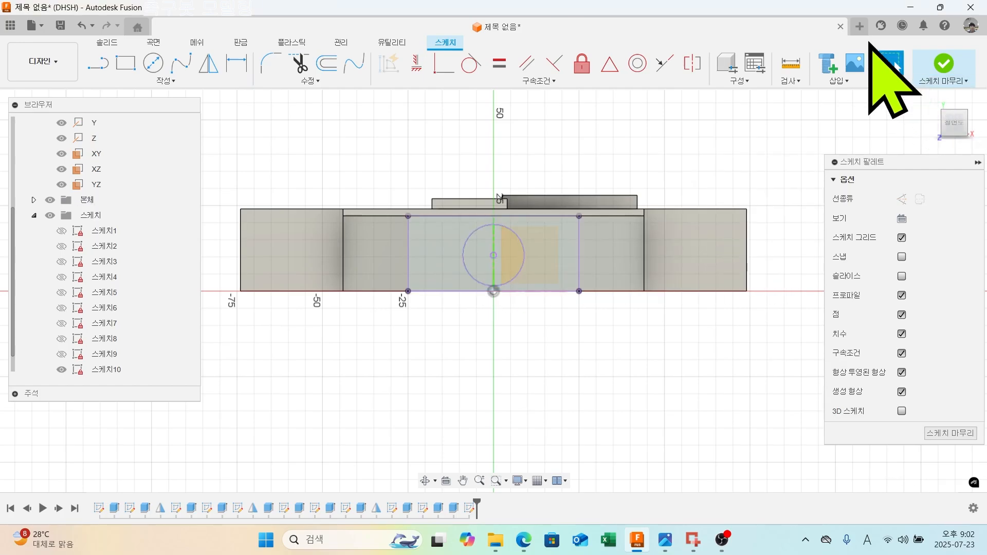
{"action": "left_click", "coordinate": [944, 66]}
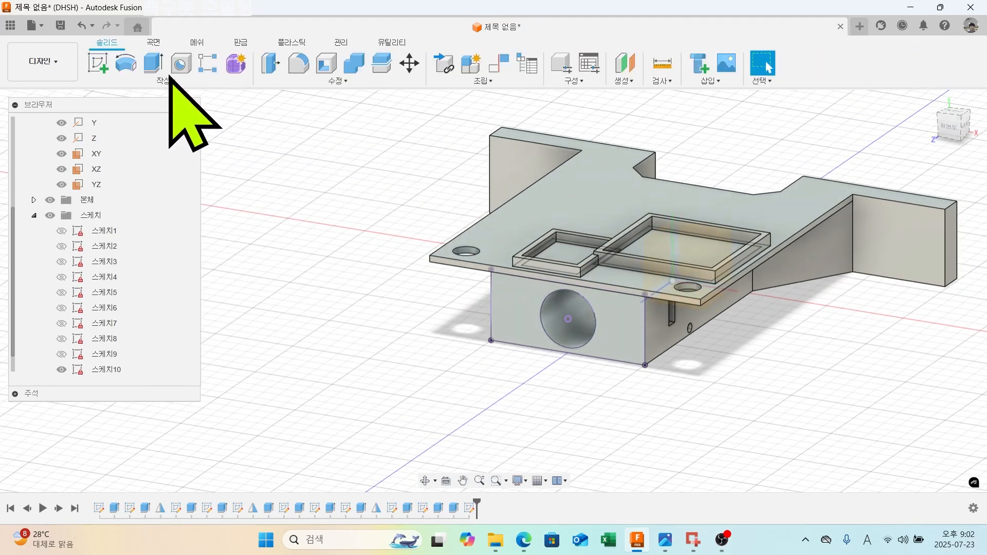
Extrude the projected rectangle and circle 2 mm outward as a new body covering the block's end face.
{"action": "left_click", "coordinate": [153, 64]}
{"action": "left_click", "coordinate": [525, 311]}
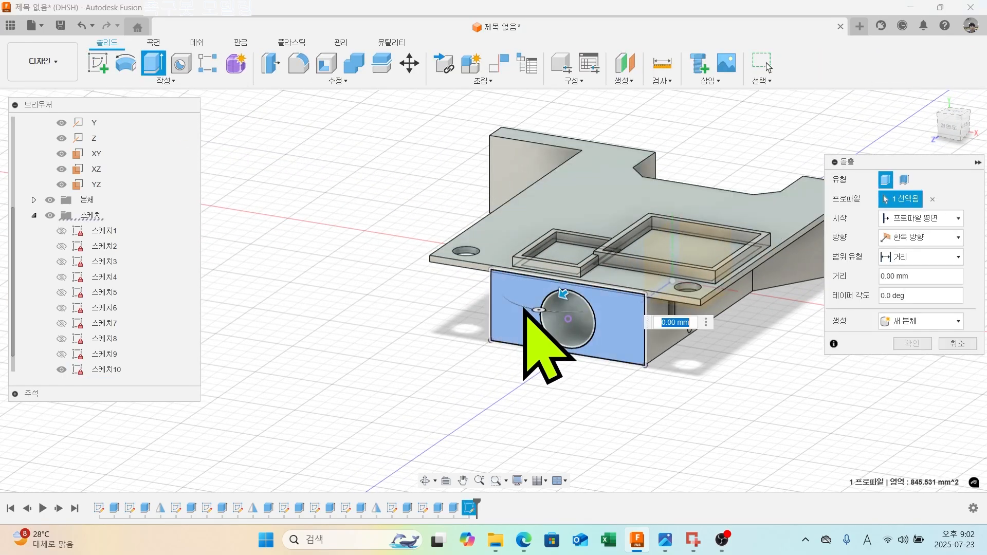
{"action": "left_click", "coordinate": [567, 309]}
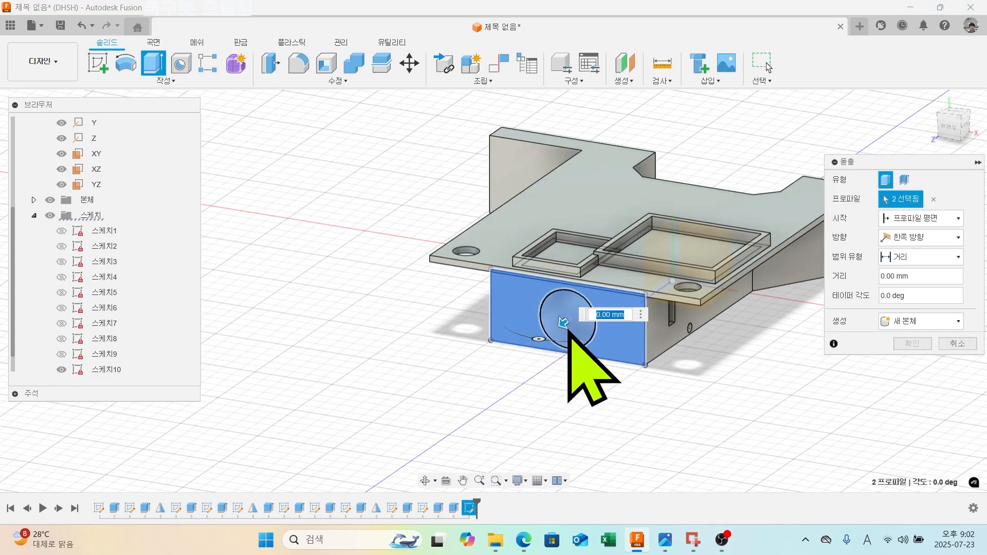
{"action": "type", "text": "2"}
{"action": "key", "text": "Return"}
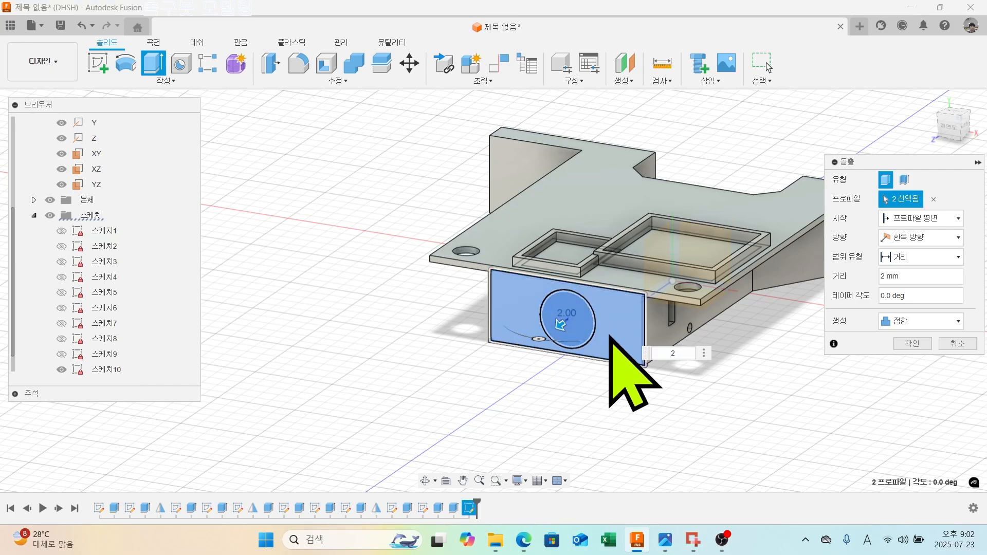
{"action": "left_click", "coordinate": [910, 322]}
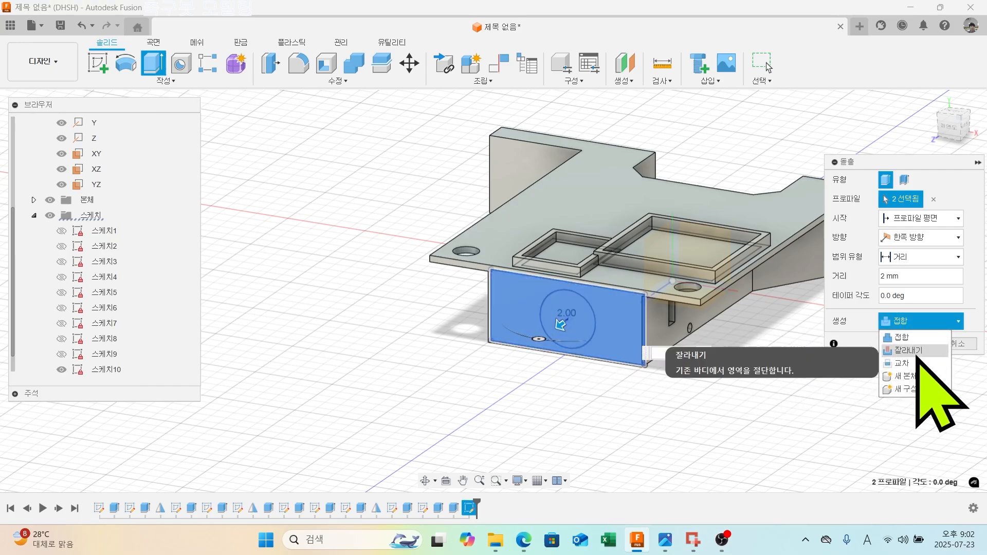
{"action": "left_click", "coordinate": [917, 376]}
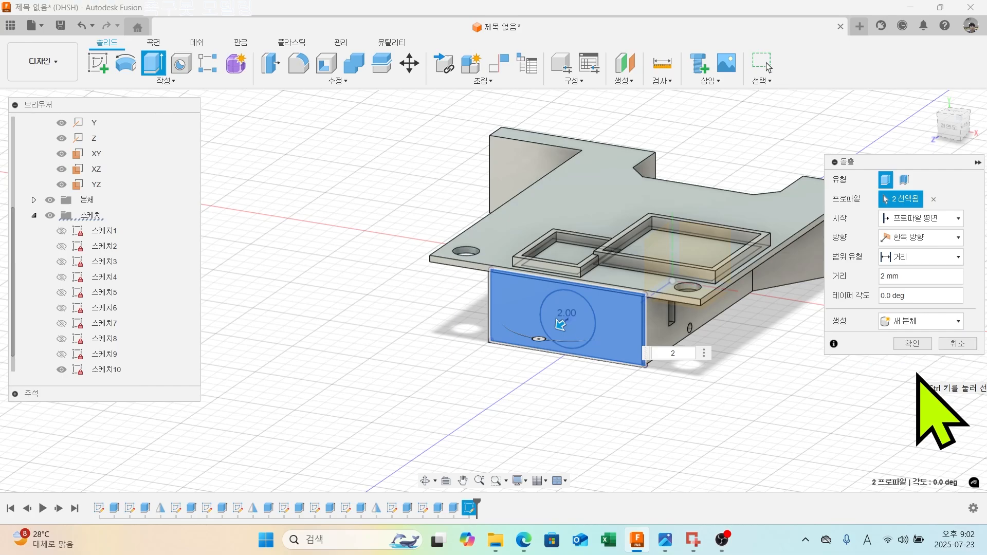
{"action": "left_click", "coordinate": [914, 344]}
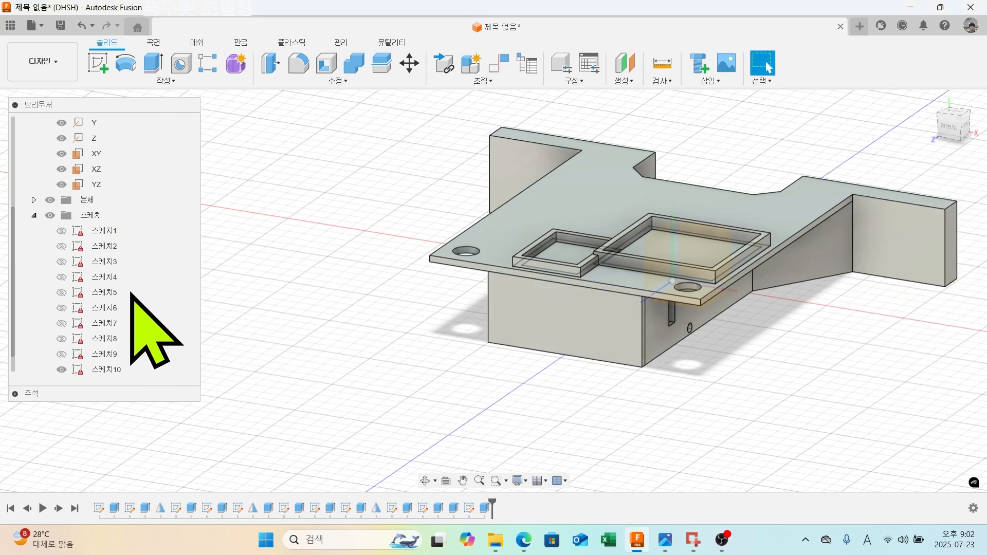
Toggle the visibility of the cover body 본체4 to examine the block's end with and without it.
{"action": "left_click", "coordinate": [34, 199]}
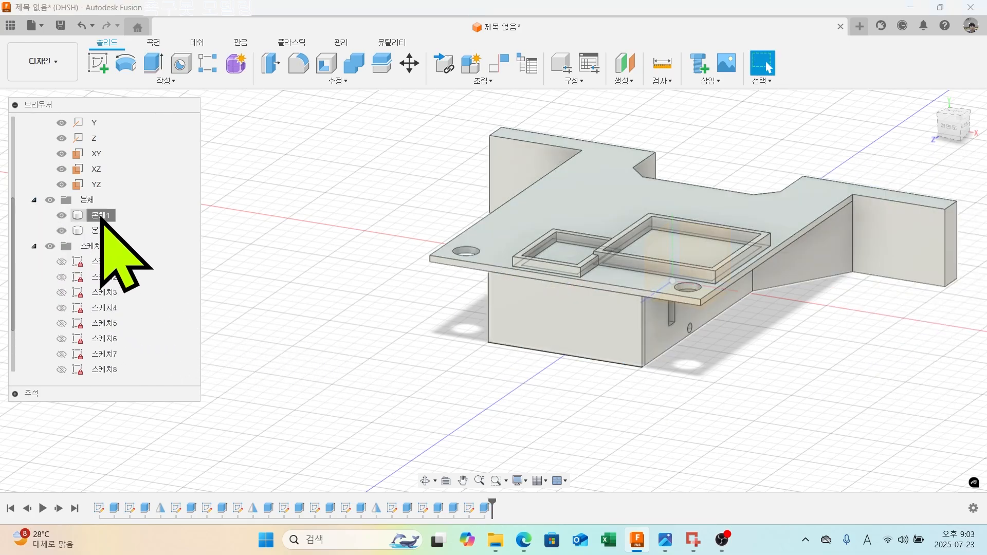
{"action": "left_click", "coordinate": [98, 215]}
{"action": "middle_click_drag", "start_coordinate": [600, 393], "coordinate": [581, 360], "text": "shift"}
{"action": "left_click", "coordinate": [78, 230]}
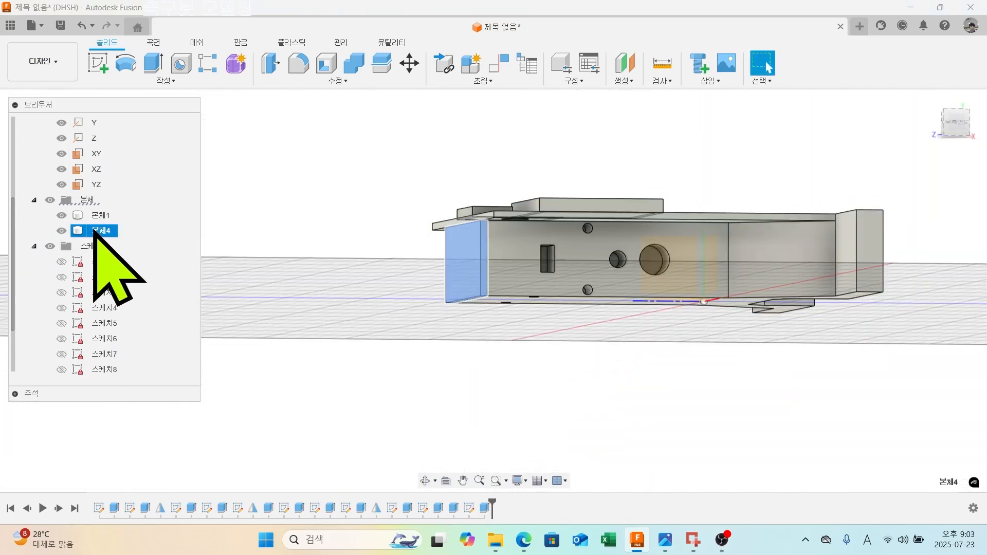
{"action": "left_click", "coordinate": [61, 231]}
{"action": "middle_click_drag", "start_coordinate": [381, 349], "coordinate": [418, 396], "text": "shift"}
{"action": "middle_click_drag", "start_coordinate": [440, 348], "coordinate": [489, 341], "text": "shift"}
{"action": "key", "text": "Escape"}
{"action": "left_click", "coordinate": [61, 230]}
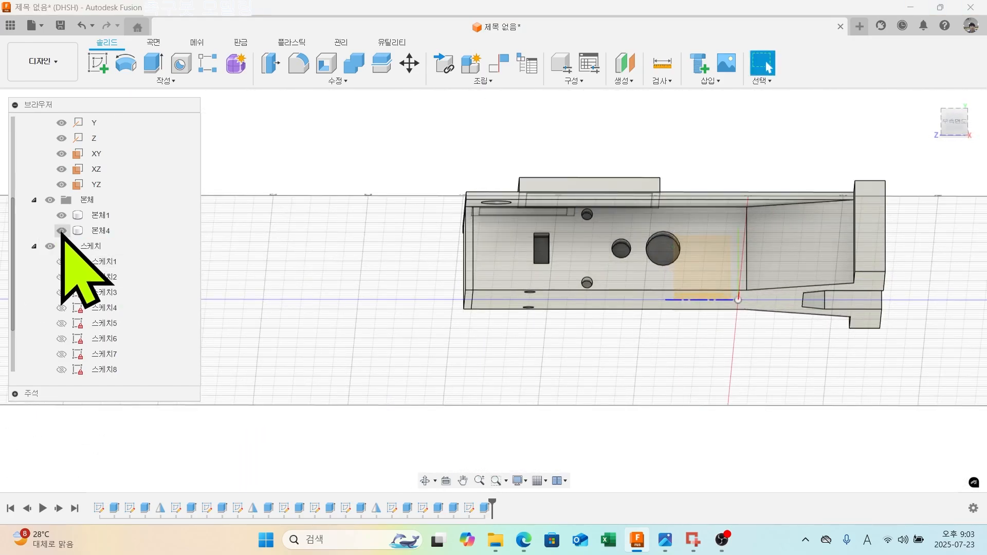
{"action": "middle_click_drag", "start_coordinate": [396, 334], "coordinate": [443, 326], "text": "shift"}
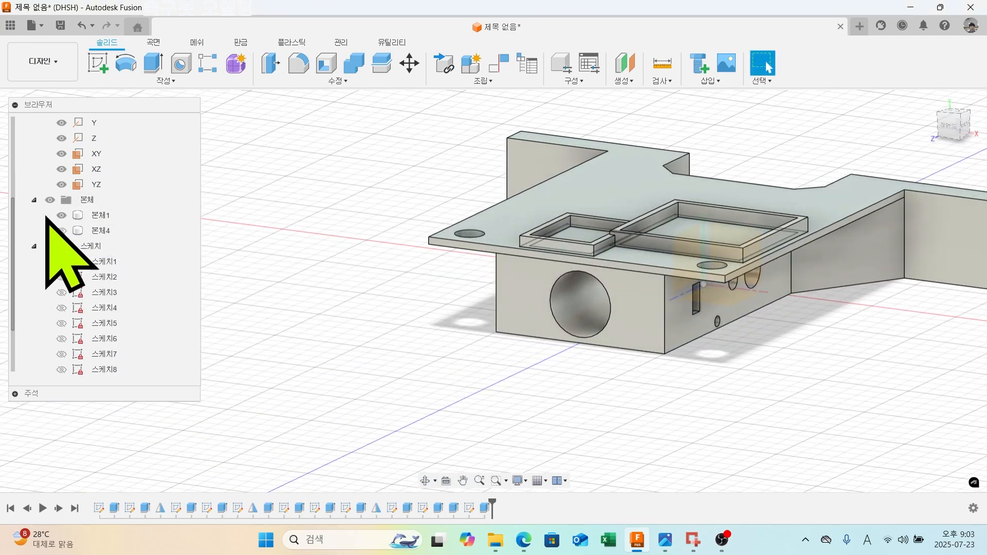
{"action": "left_click", "coordinate": [61, 230]}
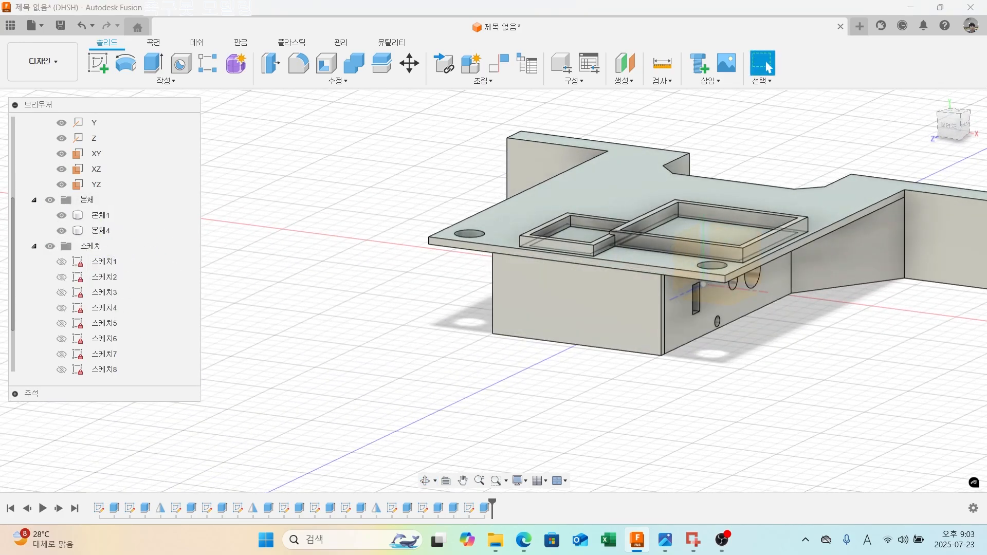
Start a sketch on the cover's outer face and draw a horizontal construction line between the midpoints of its side edges.
{"action": "middle_click_drag", "start_coordinate": [535, 320], "coordinate": [629, 397], "text": "shift"}
{"action": "middle_click_drag", "start_coordinate": [607, 382], "coordinate": [636, 365], "text": "shift"}
{"action": "left_click", "coordinate": [701, 272]}
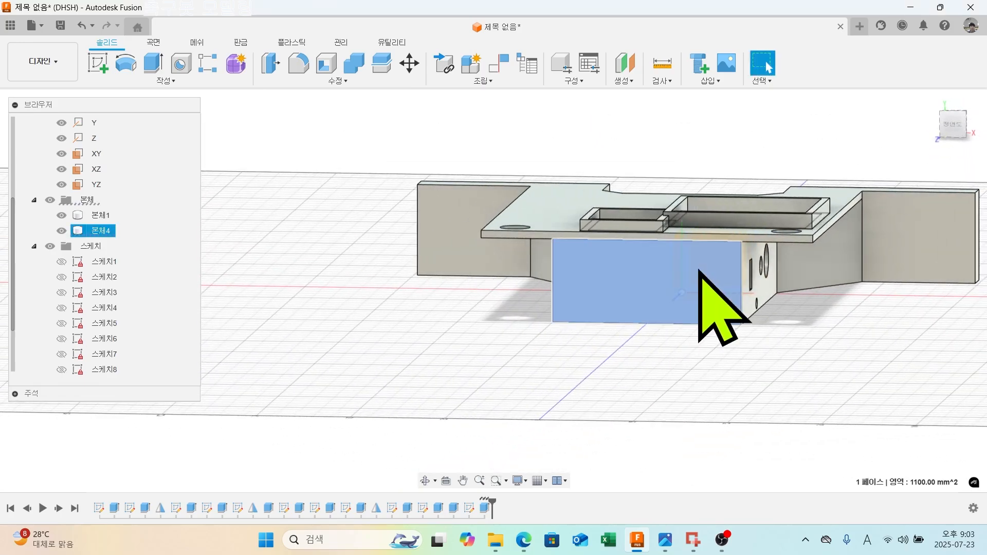
{"action": "left_click", "coordinate": [97, 65]}
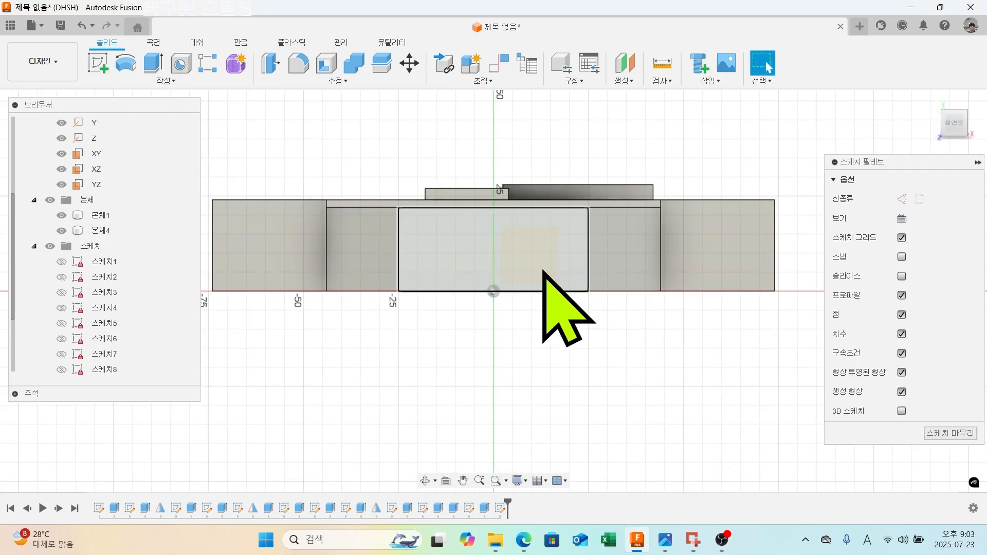
{"action": "left_click", "coordinate": [99, 63]}
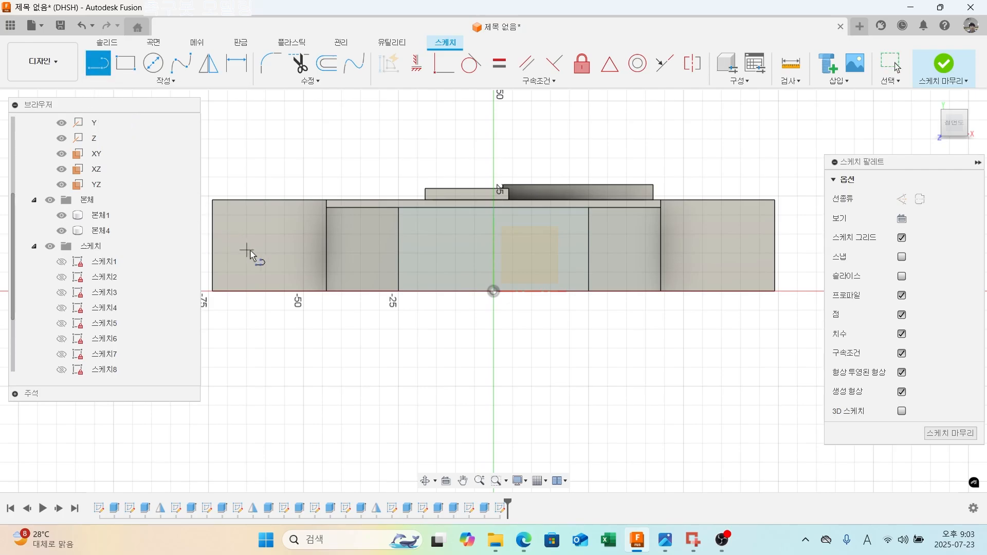
{"action": "left_click", "coordinate": [398, 250]}
{"action": "left_click", "coordinate": [589, 250]}
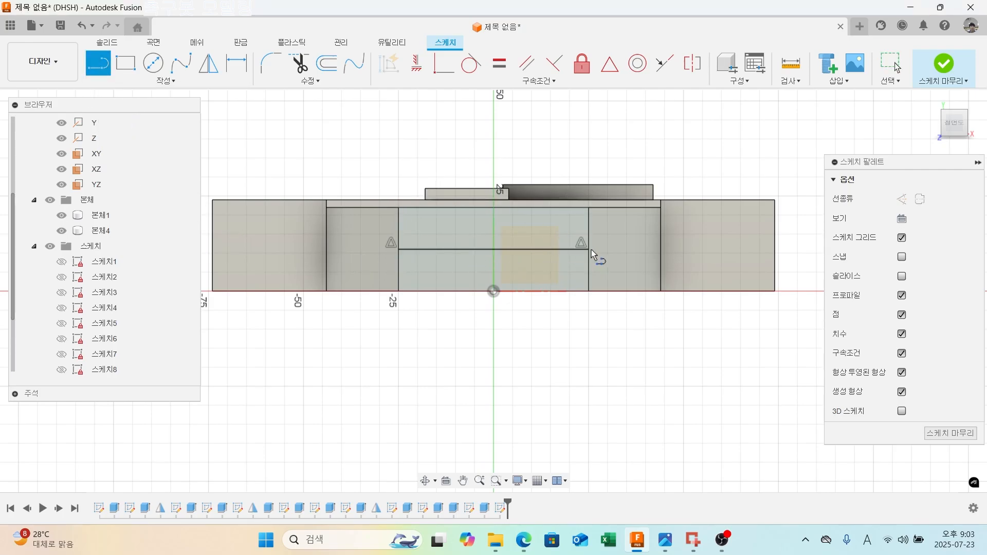
{"action": "key", "text": "Escape"}
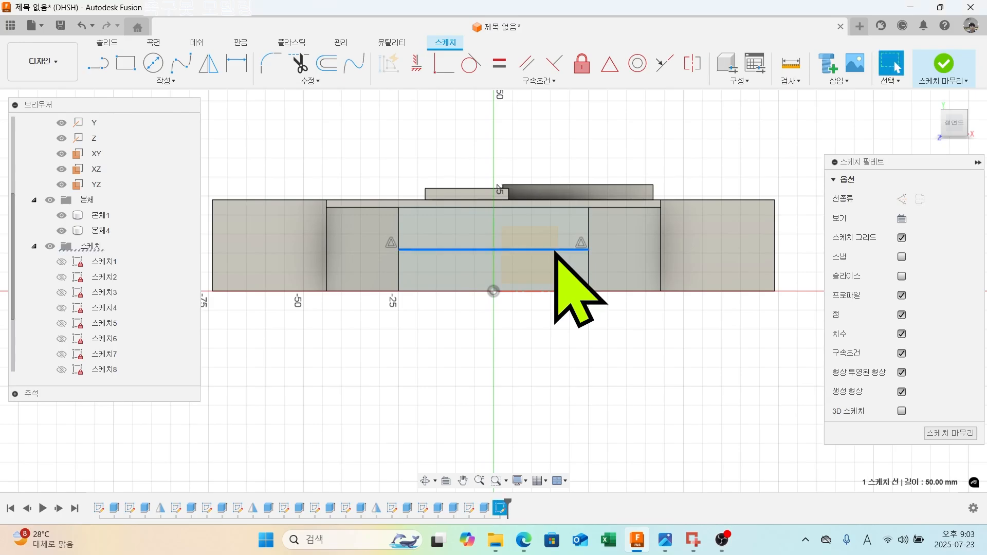
{"action": "right_click", "coordinate": [555, 251]}
{"action": "left_click", "coordinate": [558, 369]}
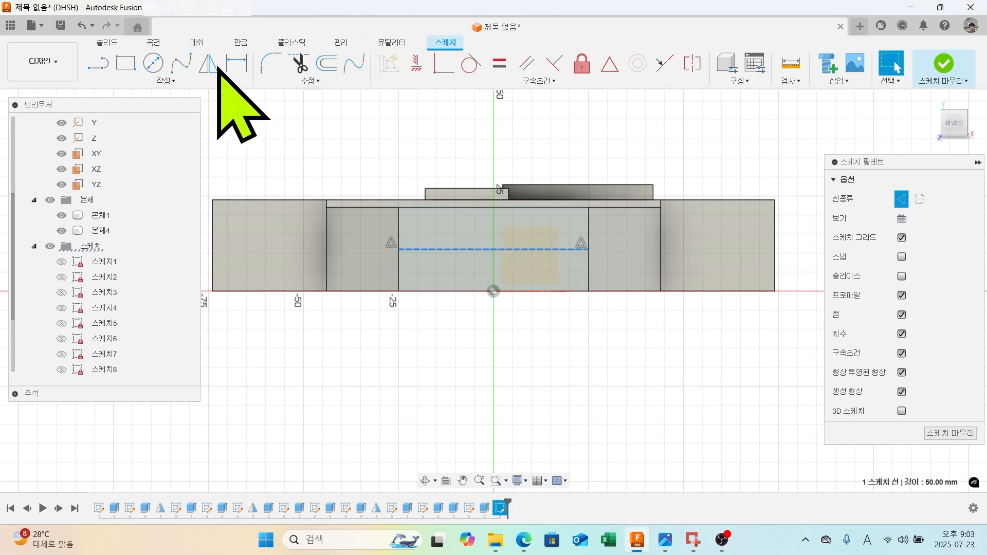
Sketch a 3 mm diameter circle on the construction line, centred 10 mm from the face's left edge.
{"action": "left_click", "coordinate": [153, 63]}
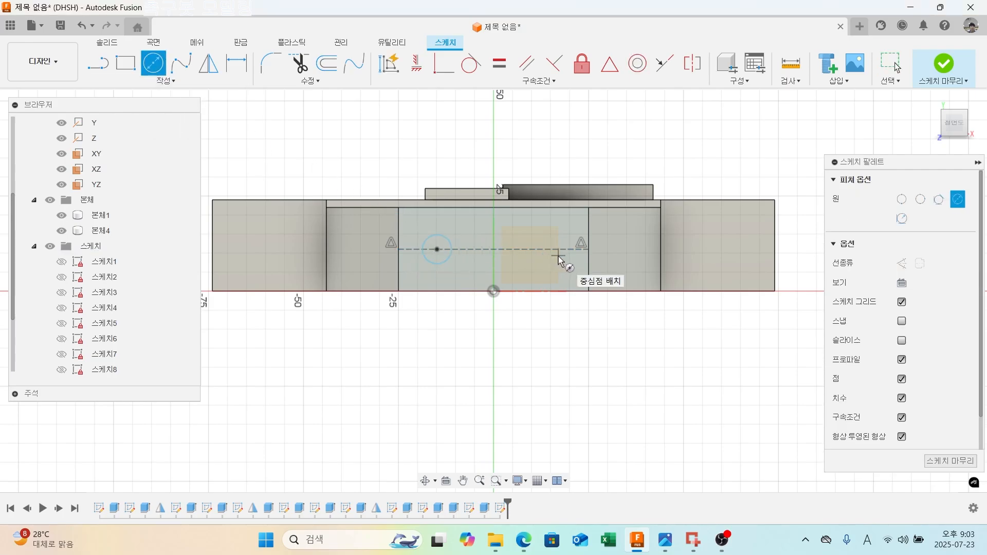
{"action": "left_click", "coordinate": [237, 62]}
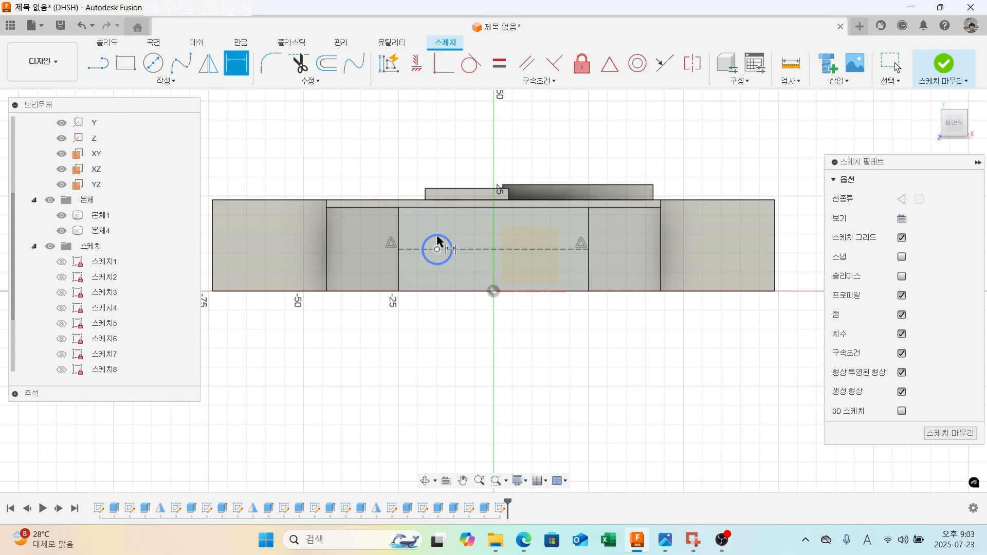
{"action": "left_click", "coordinate": [436, 235]}
{"action": "left_click", "coordinate": [388, 366]}
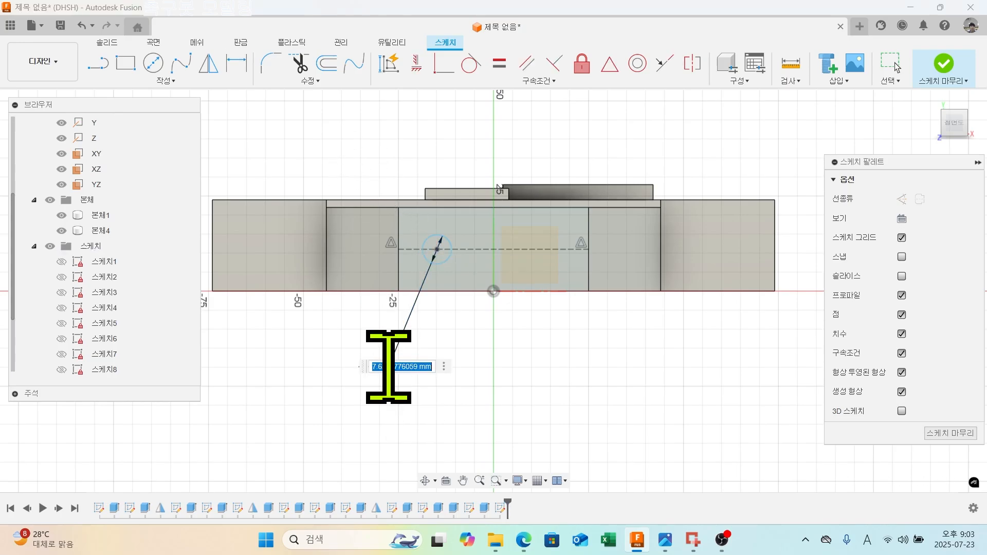
{"action": "type", "text": "3"}
{"action": "key", "text": "Return"}
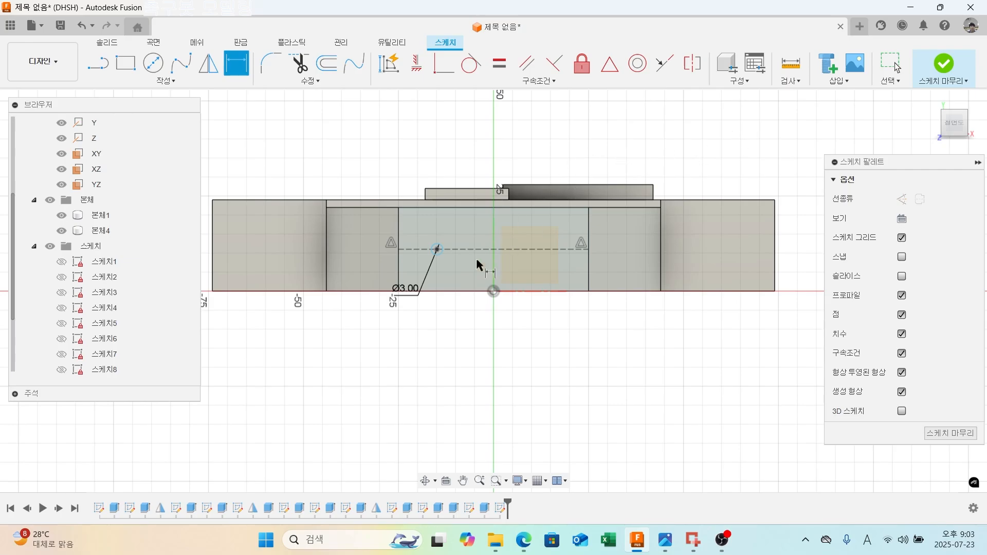
{"action": "left_click", "coordinate": [398, 265]}
{"action": "left_click", "coordinate": [406, 333]}
{"action": "type", "text": "10"}
{"action": "key", "text": "Return"}
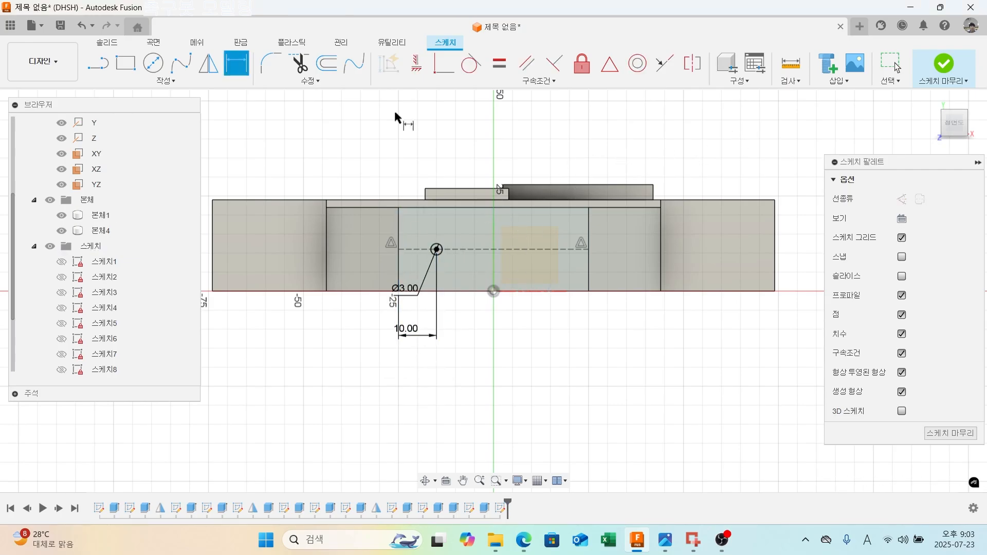
Try to mirror the circle's centre point about the YZ plane, and undo the mirror.
{"action": "left_click", "coordinate": [208, 62]}
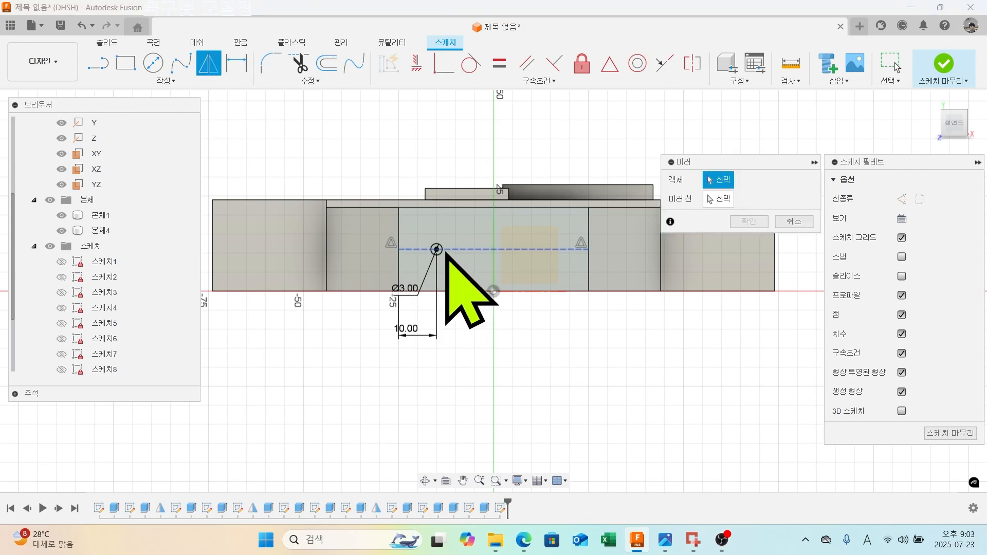
{"action": "left_click", "coordinate": [438, 251]}
{"action": "left_click", "coordinate": [718, 199]}
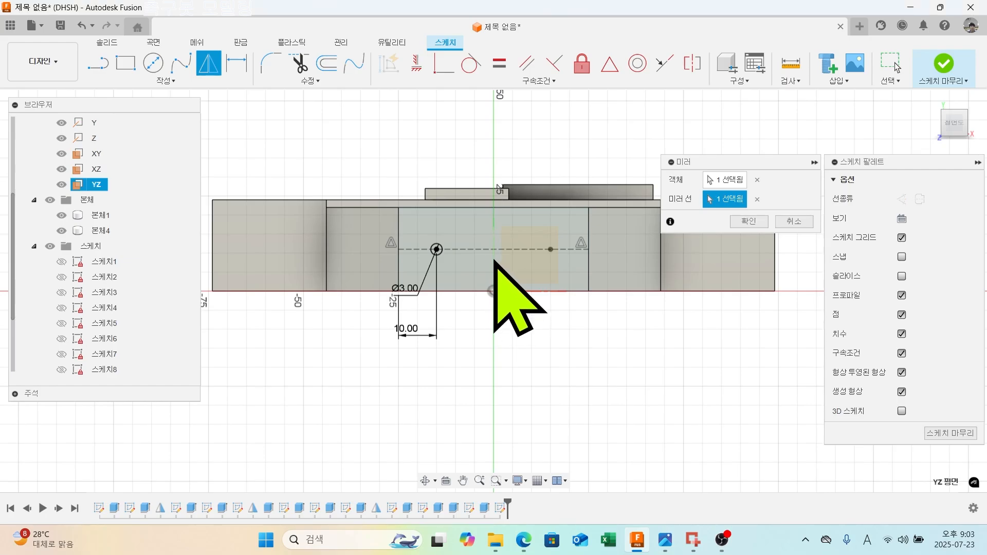
{"action": "left_click", "coordinate": [747, 221]}
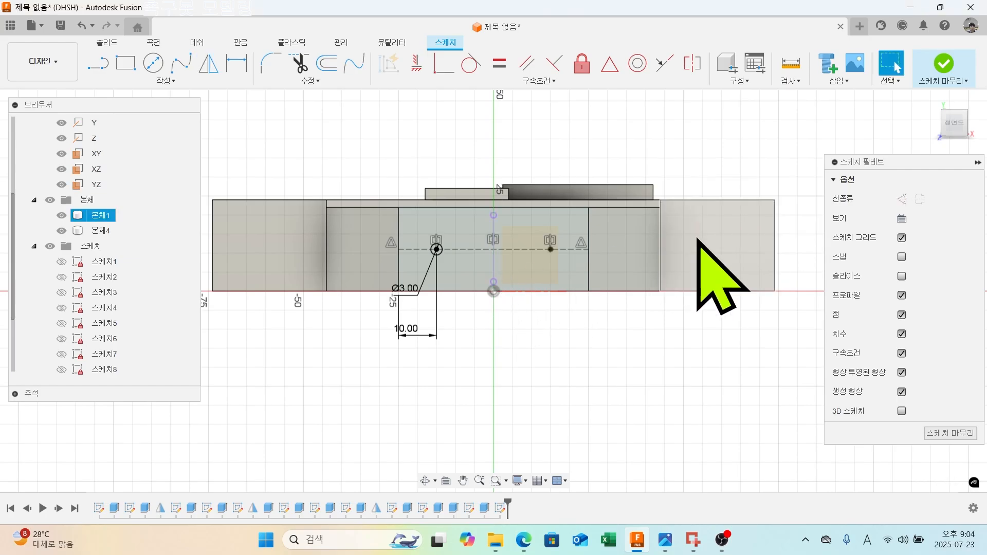
{"action": "scroll", "coordinate": [493, 270], "scroll_direction": "up", "scroll_amount": 4}
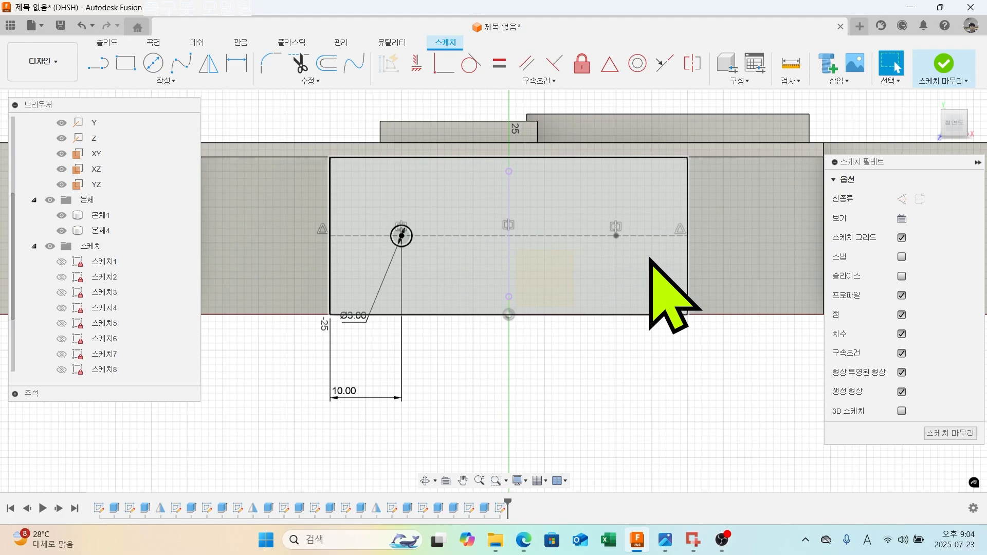
{"action": "scroll", "coordinate": [642, 269], "scroll_direction": "up", "scroll_amount": 3}
{"action": "scroll", "coordinate": [562, 291], "scroll_direction": "down", "scroll_amount": 4}
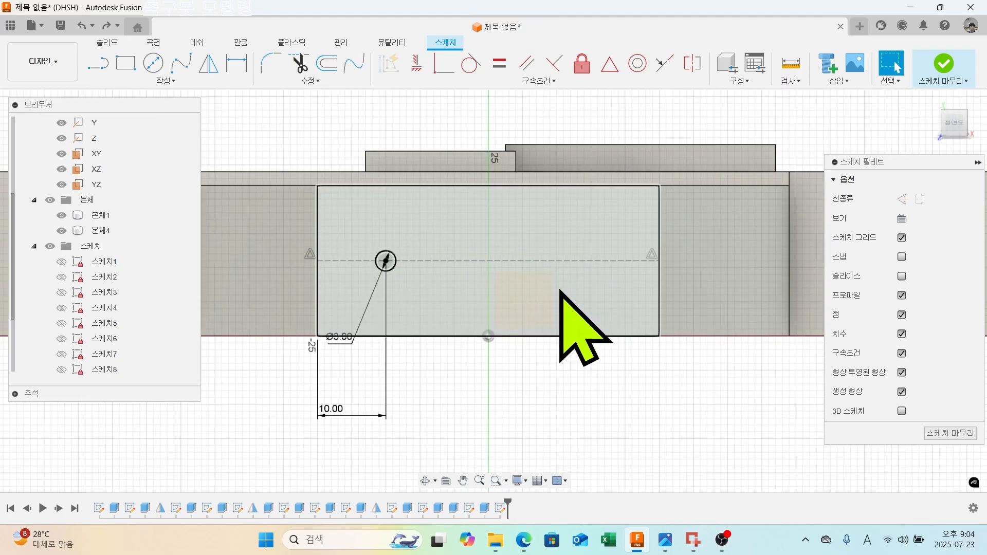
{"action": "scroll", "coordinate": [560, 292], "scroll_direction": "down", "scroll_amount": 1}
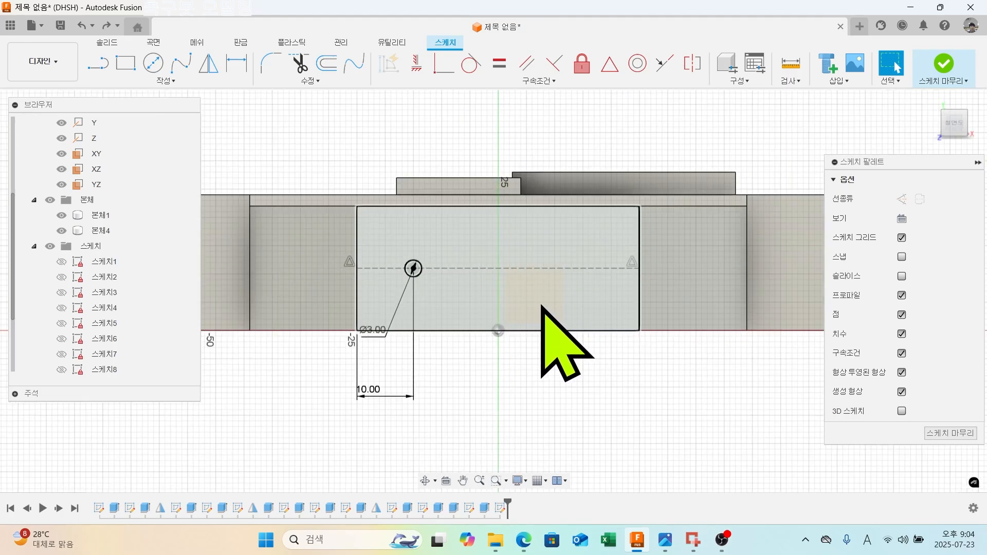
Mirror the 3 mm circle about the YZ plane to the other side of the face and finish the sketch.
{"action": "left_click", "coordinate": [157, 82]}
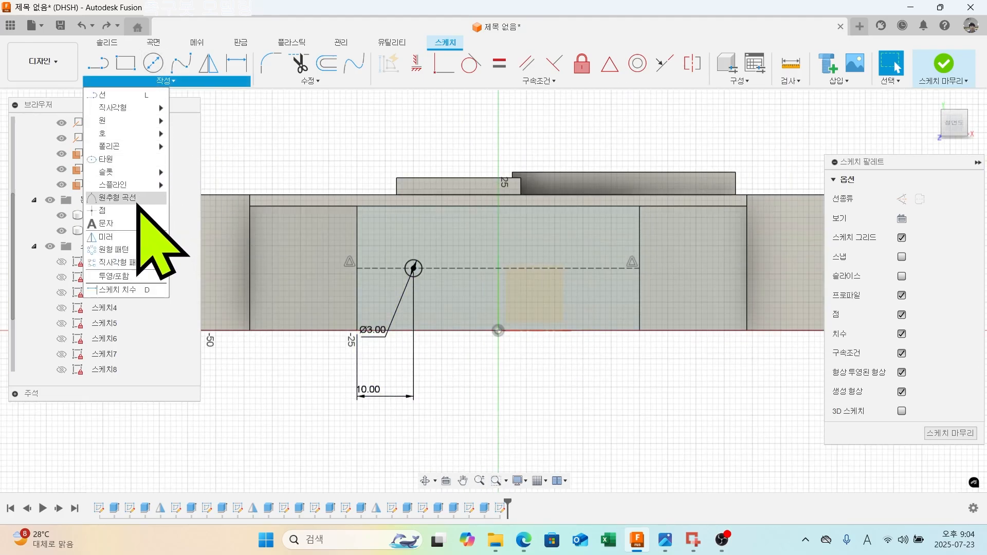
{"action": "left_click", "coordinate": [139, 242]}
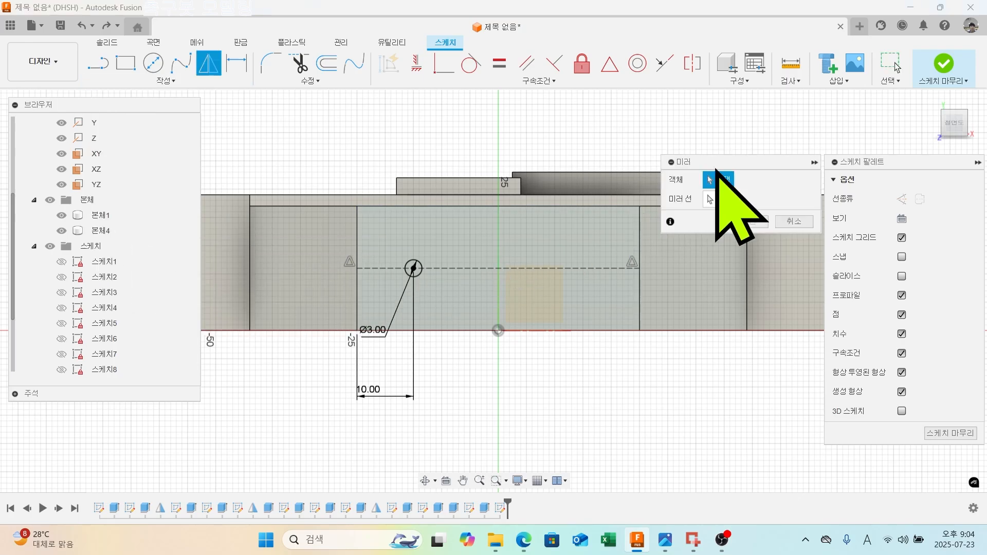
{"action": "left_click", "coordinate": [418, 278]}
{"action": "left_click", "coordinate": [720, 199]}
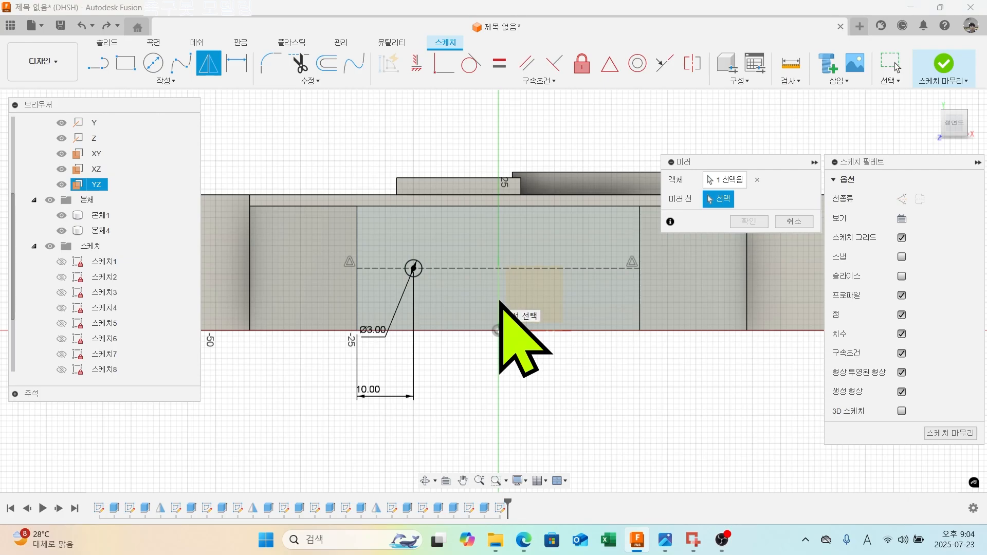
{"action": "mouse_move", "coordinate": [498, 302]}
{"action": "middle_mouse_down", "text": "shift"}
{"action": "mouse_move", "coordinate": [507, 310]}
{"action": "mouse_move", "coordinate": [499, 303]}
{"action": "middle_mouse_up", "text": "shift"}
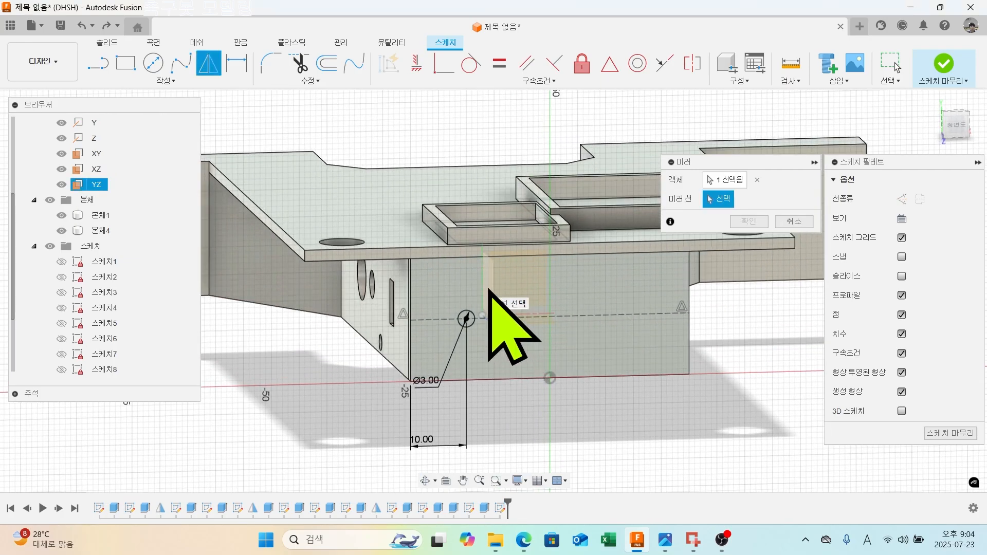
{"action": "left_click", "coordinate": [549, 308]}
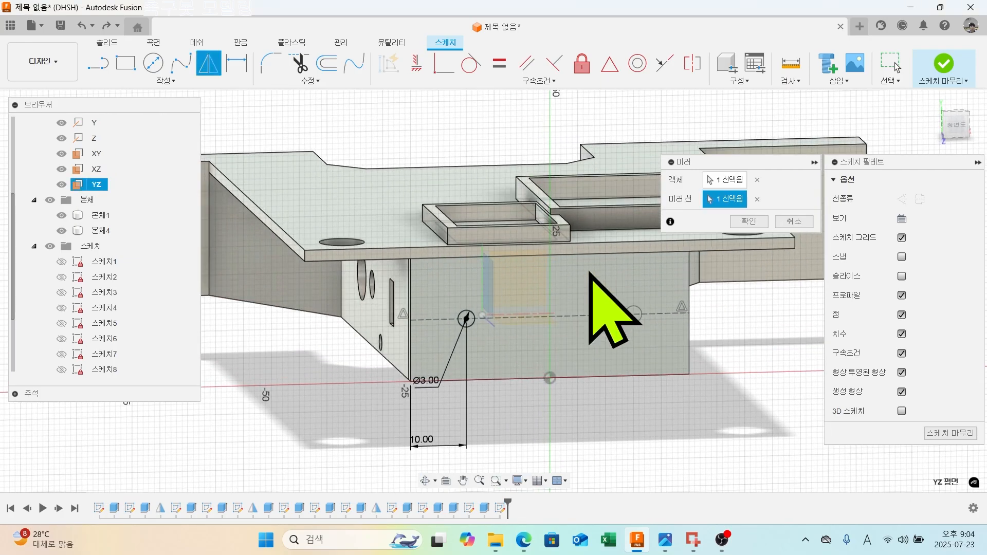
{"action": "left_click", "coordinate": [749, 221]}
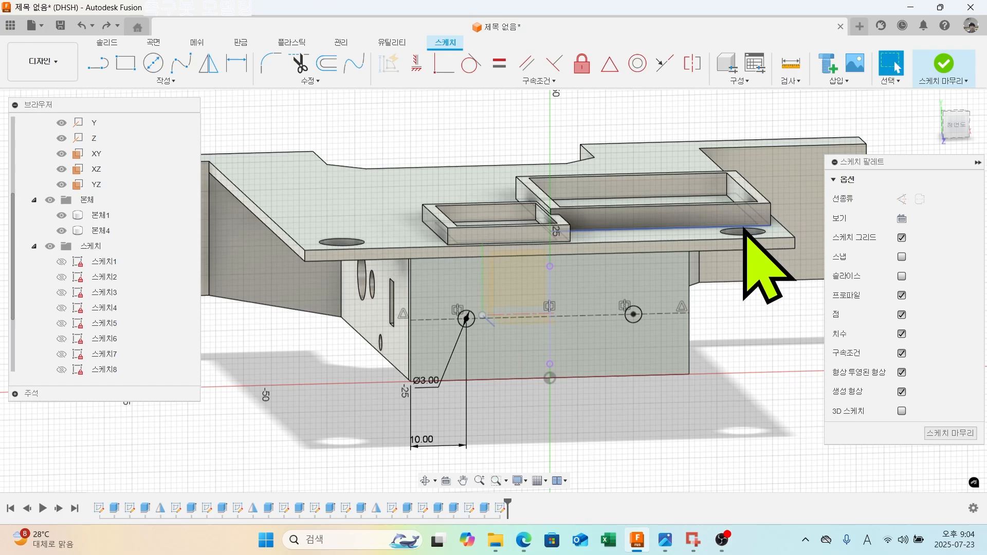
{"action": "left_click", "coordinate": [944, 64]}
Extrude both 3 mm circles -10 mm as a cut through the cover and into the block.
{"action": "scroll", "coordinate": [637, 329], "scroll_direction": "up", "scroll_amount": 3}
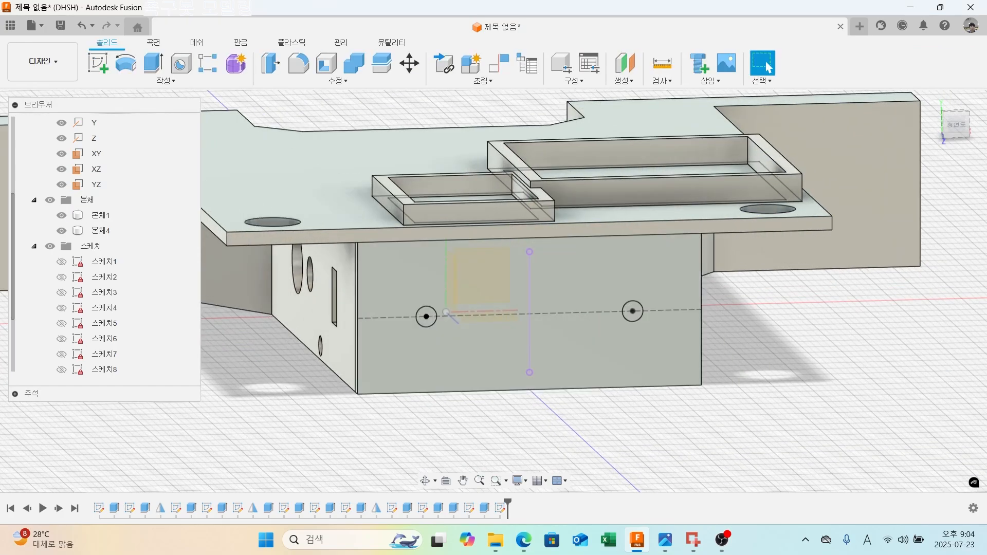
{"action": "middle_click_drag", "start_coordinate": [726, 319], "coordinate": [463, 257], "text": "shift"}
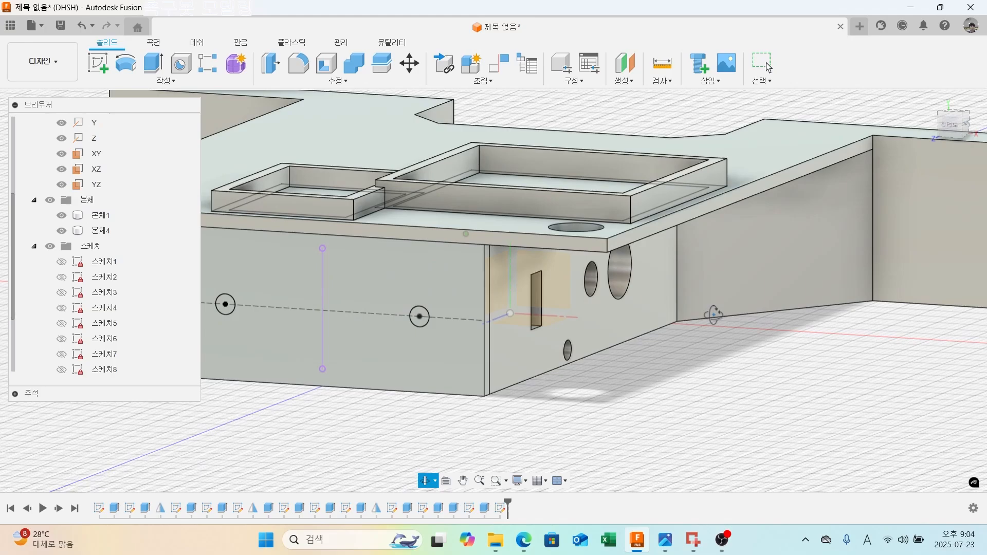
{"action": "left_click", "coordinate": [159, 66]}
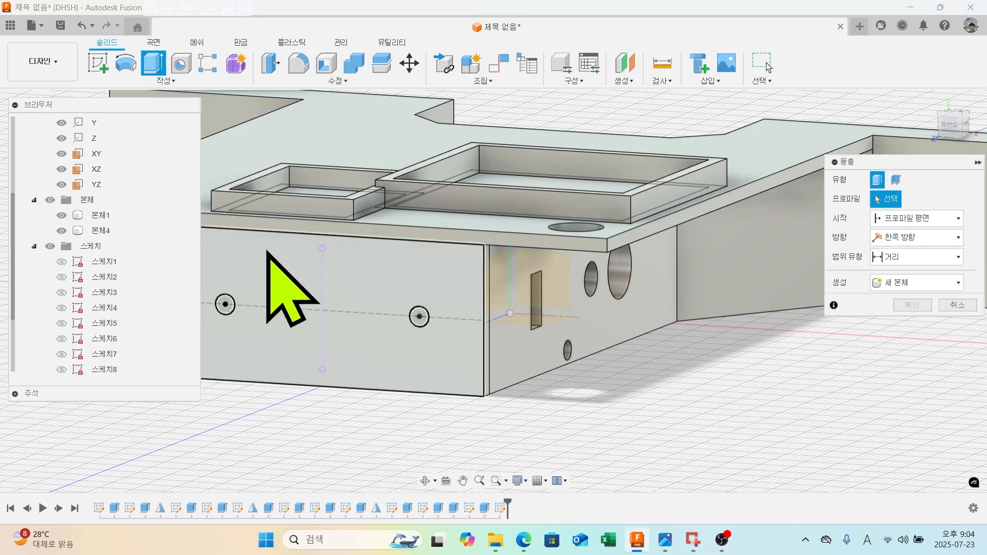
{"action": "left_click", "coordinate": [225, 304]}
{"action": "left_click", "coordinate": [419, 316]}
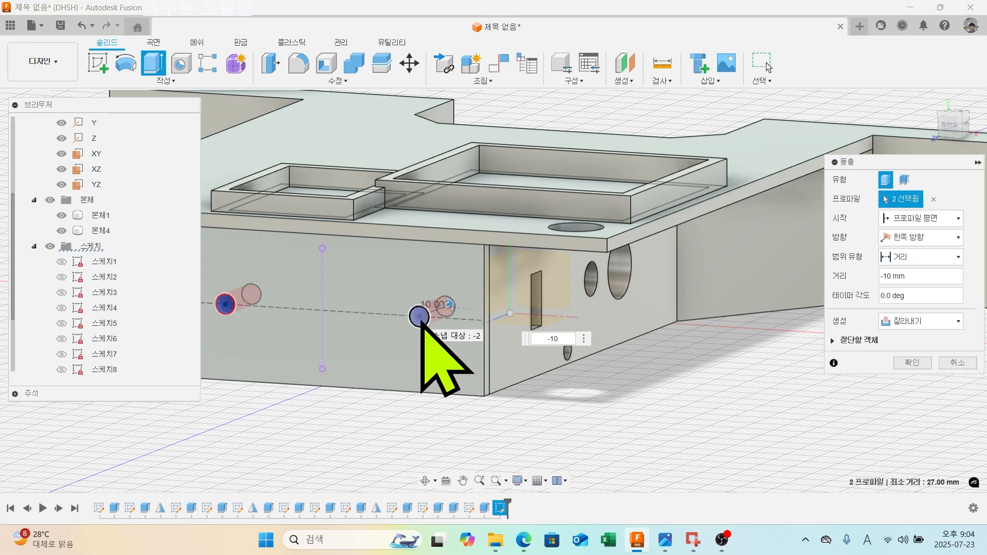
{"action": "left_click", "coordinate": [911, 362]}
Hide the cover body 본체4 and examine the screw holes in the block's end face.
{"action": "middle_click_drag", "start_coordinate": [522, 379], "coordinate": [555, 264], "text": "shift"}
{"action": "left_click", "coordinate": [62, 231]}
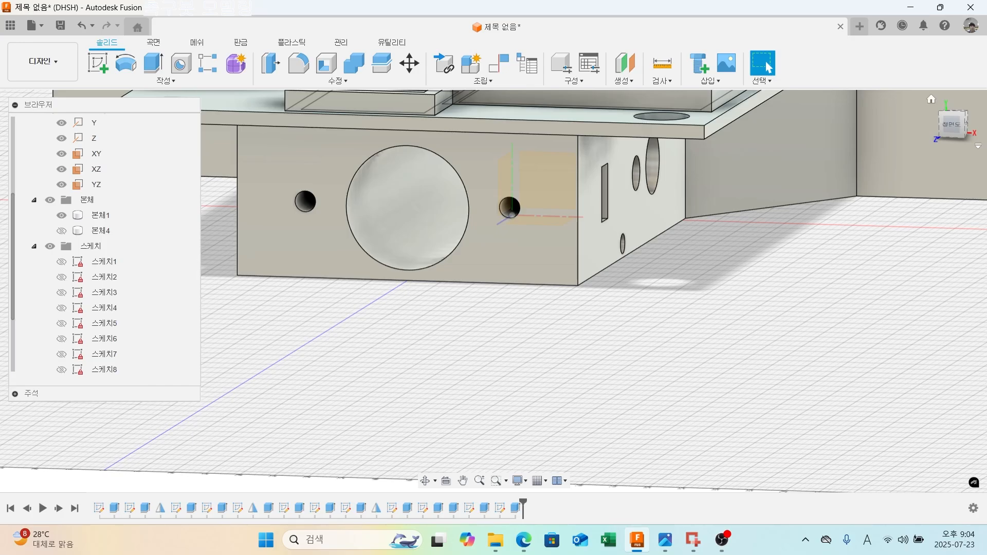
{"action": "scroll", "coordinate": [754, 251], "scroll_direction": "down", "scroll_amount": 2}
{"action": "middle_click_drag", "start_coordinate": [776, 346], "coordinate": [653, 436], "text": "shift"}
{"action": "scroll", "coordinate": [758, 379], "scroll_direction": "down", "scroll_amount": 4}
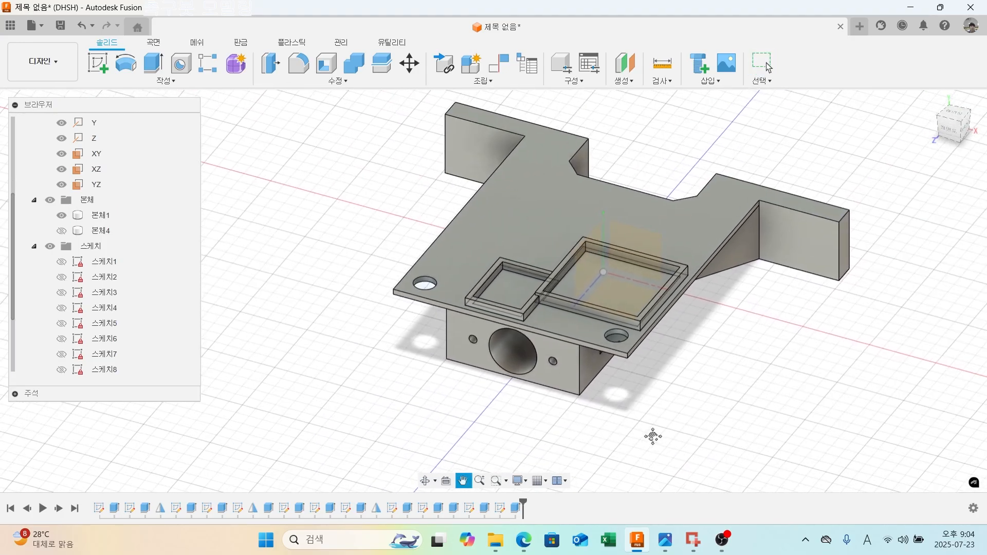
{"action": "scroll", "coordinate": [632, 375], "scroll_direction": "up", "scroll_amount": 4}
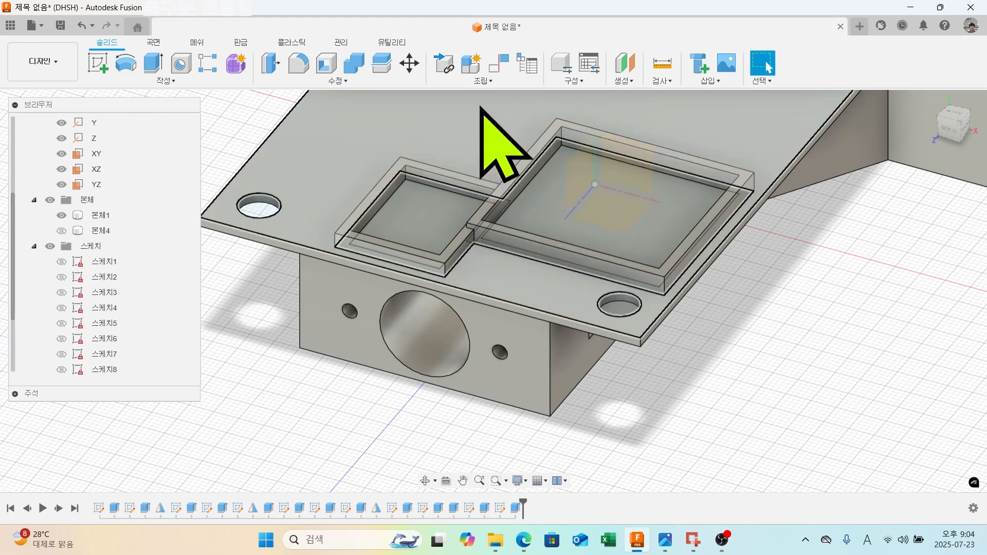
Fillet the two vertical corner edges at the plate's front end with a 2 mm radius.
{"action": "left_click", "coordinate": [298, 63]}
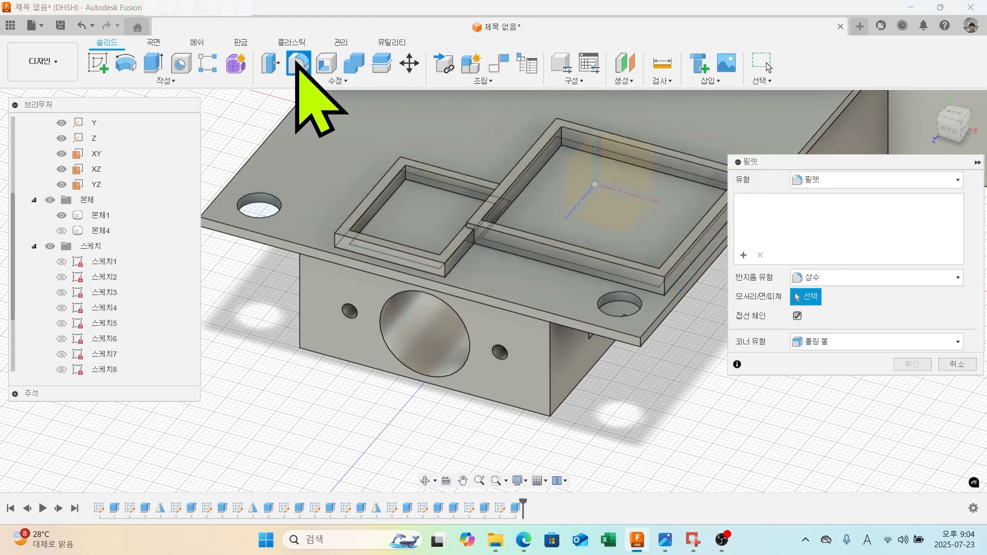
{"action": "scroll", "coordinate": [584, 363], "scroll_direction": "up", "scroll_amount": 3}
{"action": "left_click", "coordinate": [667, 347]}
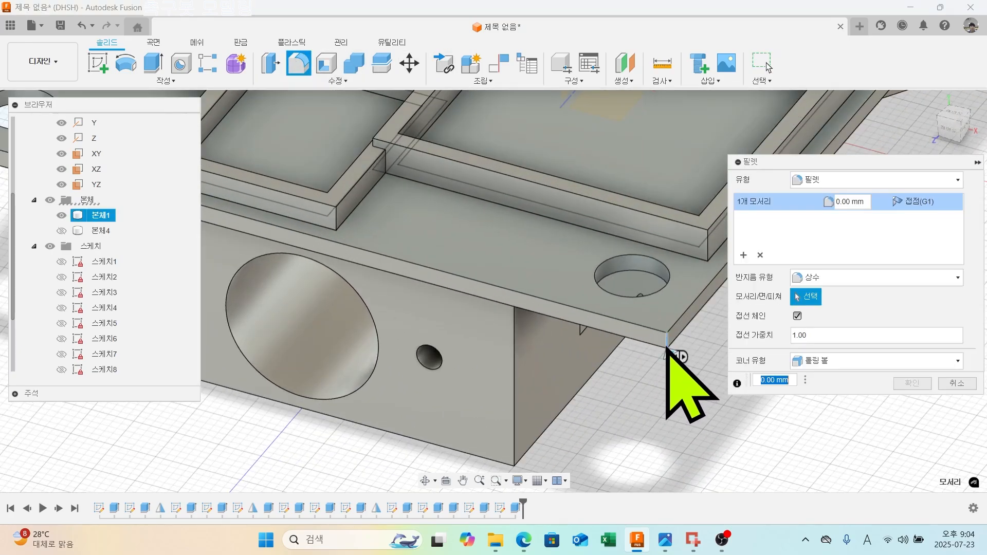
{"action": "middle_click_drag", "start_coordinate": [667, 349], "coordinate": [543, 319], "text": "shift"}
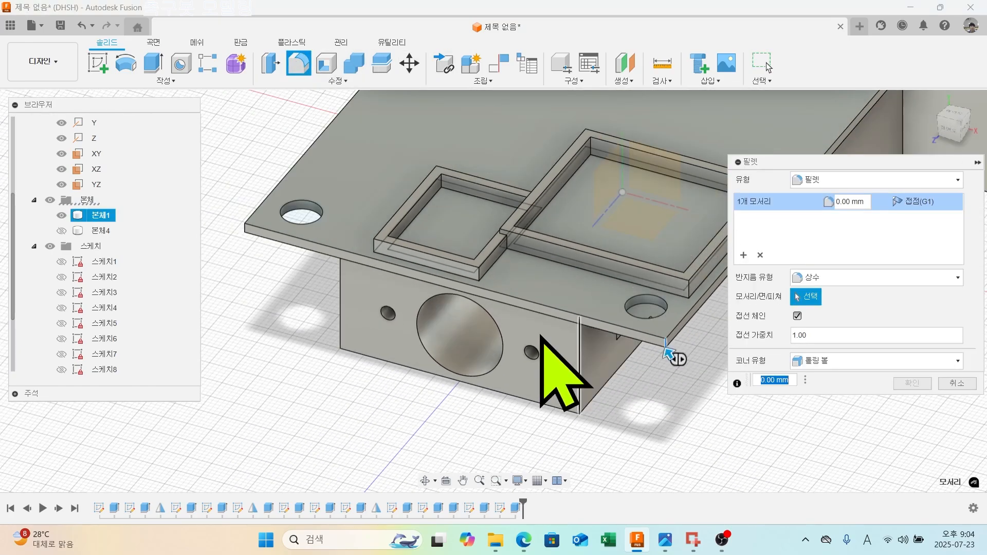
{"action": "left_click", "coordinate": [245, 234]}
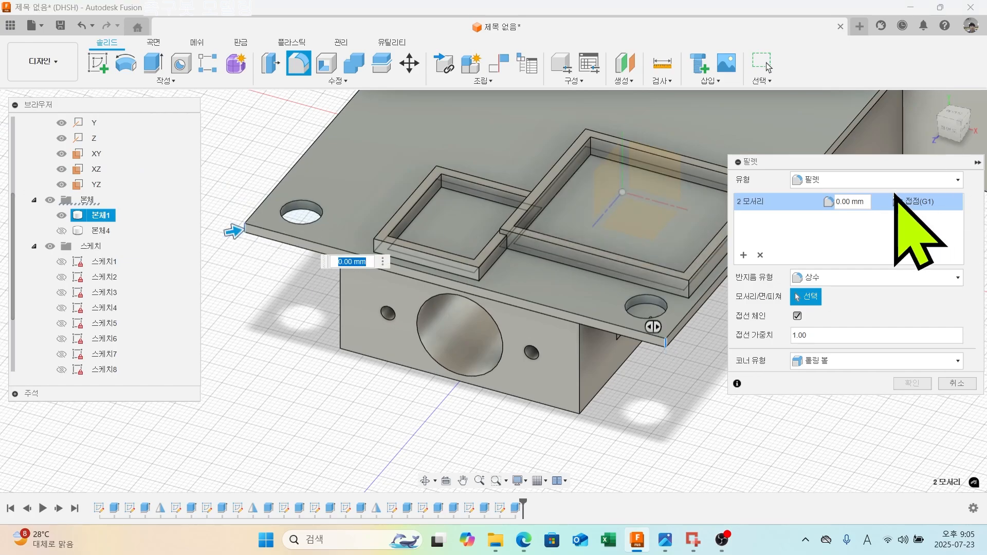
{"action": "left_click", "coordinate": [845, 202]}
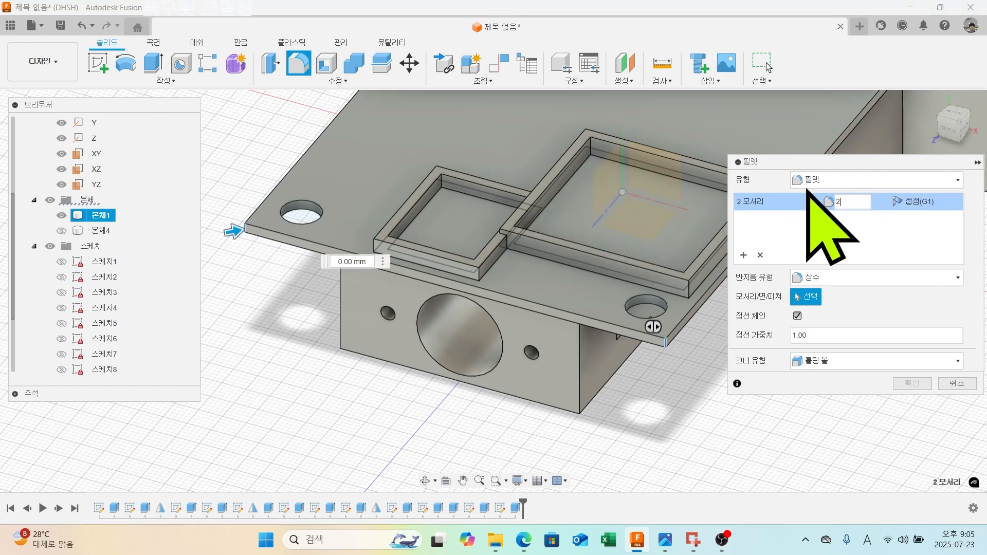
{"action": "left_click", "coordinate": [911, 384]}
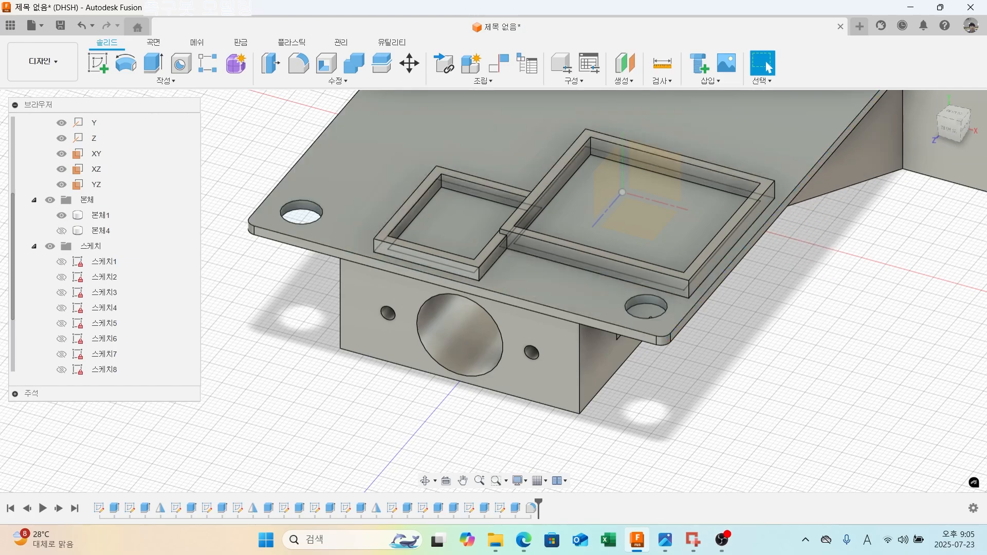
Start a sketch on the plate's top face and project that face's outline into it.
{"action": "mouse_move", "coordinate": [815, 341]}
{"action": "middle_mouse_down", "text": "shift"}
{"action": "mouse_move", "coordinate": [815, 353]}
{"action": "mouse_move", "coordinate": [847, 375]}
{"action": "mouse_move", "coordinate": [807, 324]}
{"action": "middle_mouse_up", "text": "shift"}
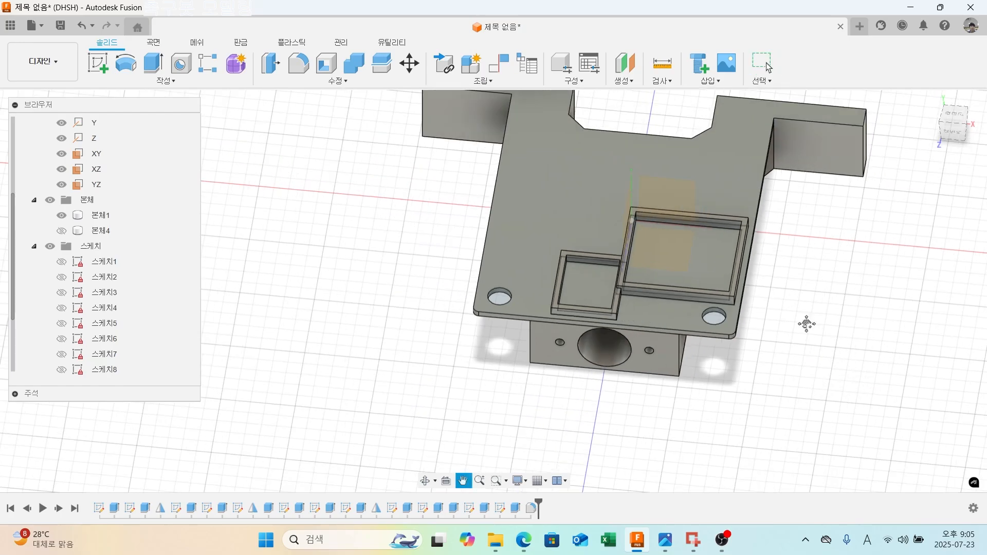
{"action": "left_click_drag", "start_coordinate": [807, 324], "coordinate": [762, 344]}
{"action": "key", "text": "Escape"}
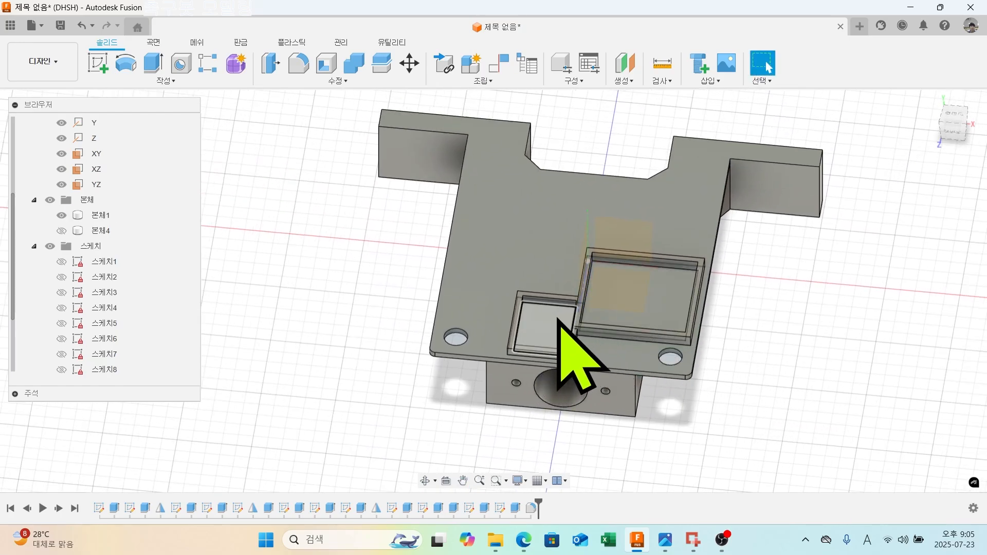
{"action": "mouse_move", "coordinate": [775, 320]}
{"action": "middle_mouse_down", "text": "shift"}
{"action": "mouse_move", "coordinate": [760, 308]}
{"action": "mouse_move", "coordinate": [787, 313]}
{"action": "mouse_move", "coordinate": [770, 308]}
{"action": "middle_mouse_up", "text": "shift"}
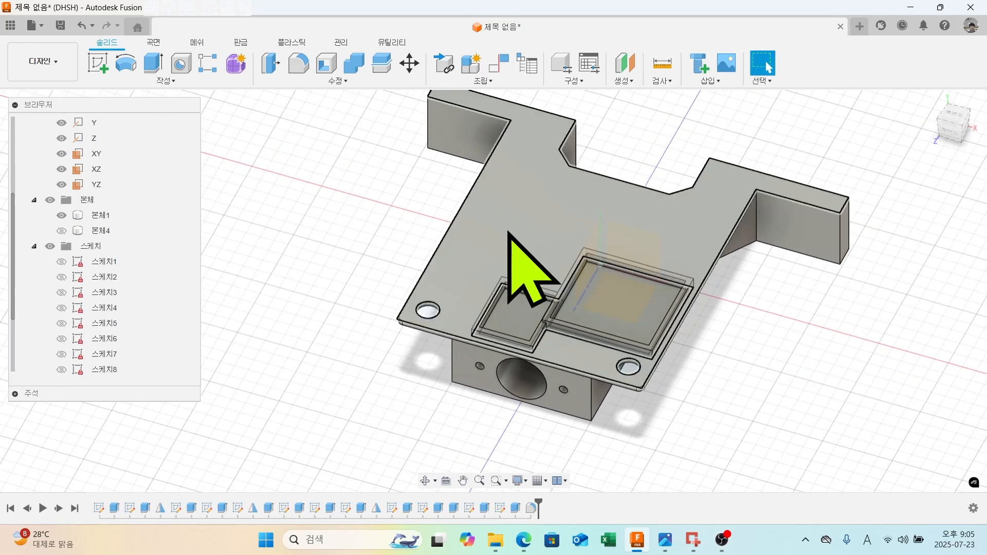
{"action": "left_click", "coordinate": [98, 63]}
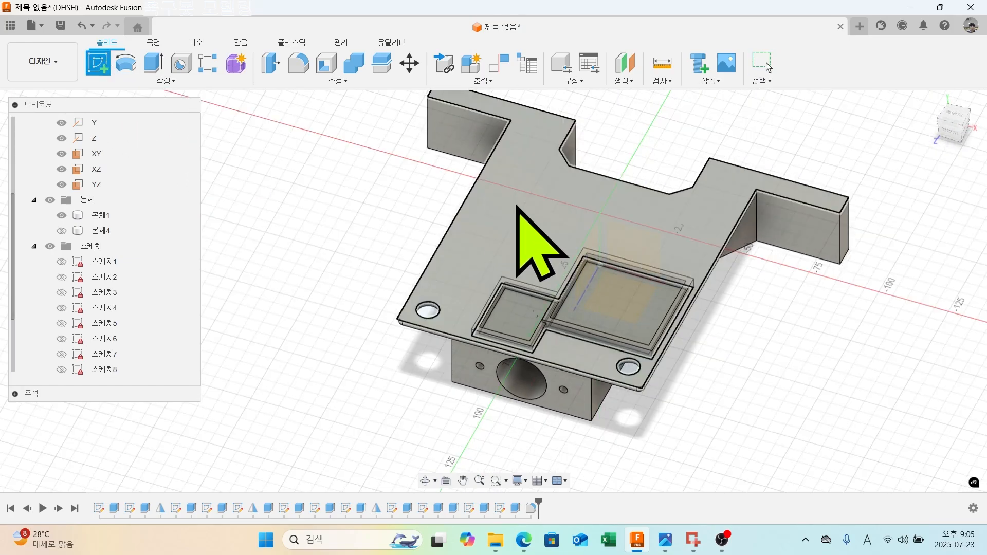
{"action": "left_click", "coordinate": [554, 244]}
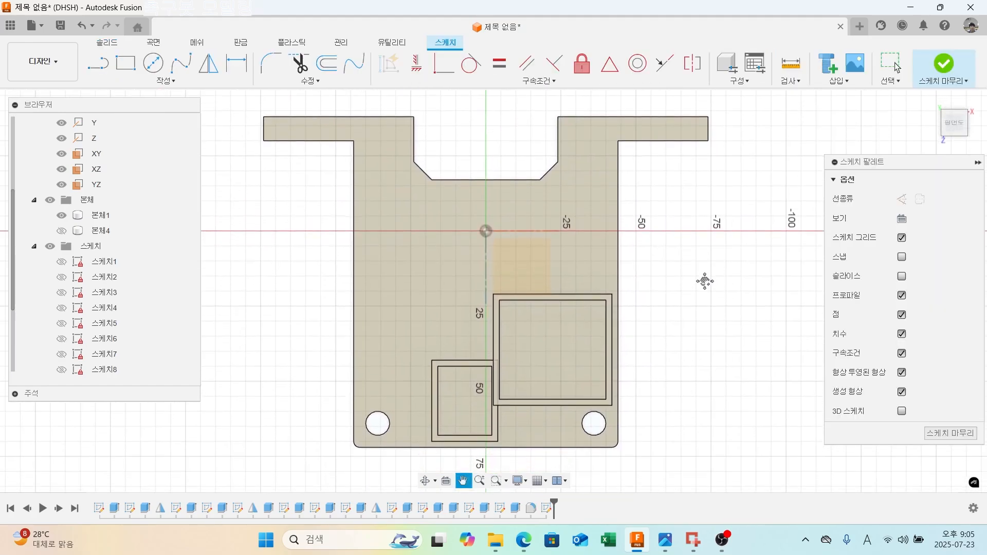
{"action": "left_click", "coordinate": [91, 64]}
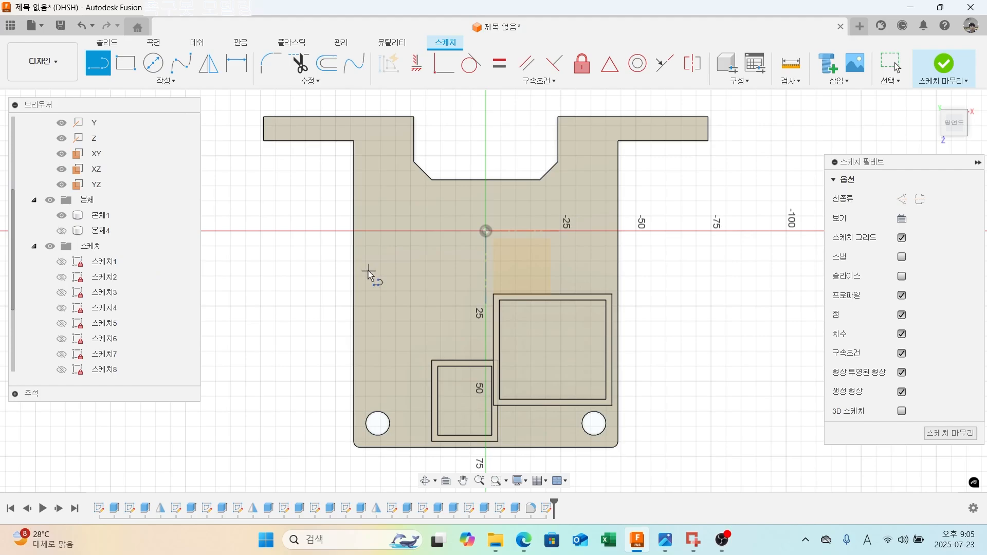
{"action": "left_click", "coordinate": [195, 82]}
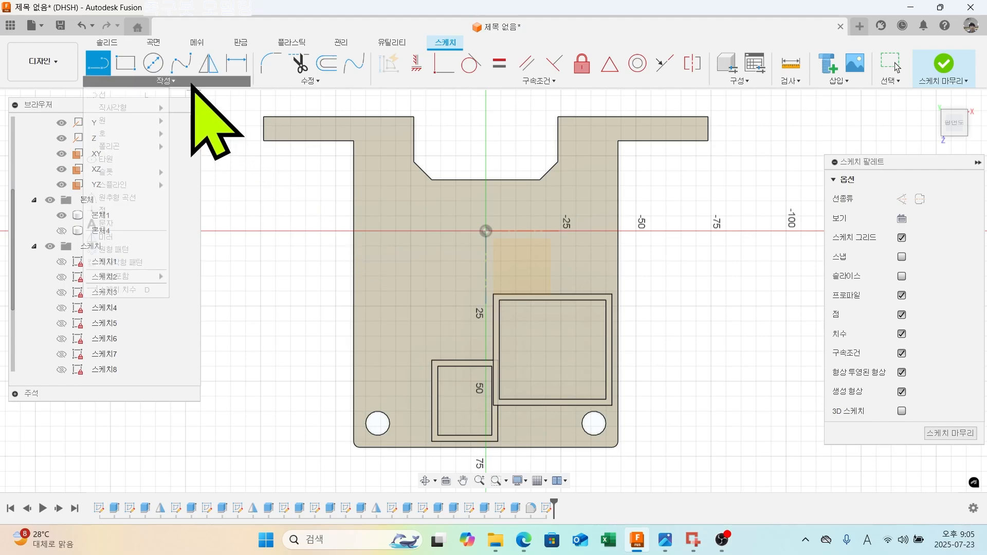
{"action": "mouse_move", "coordinate": [128, 280]}
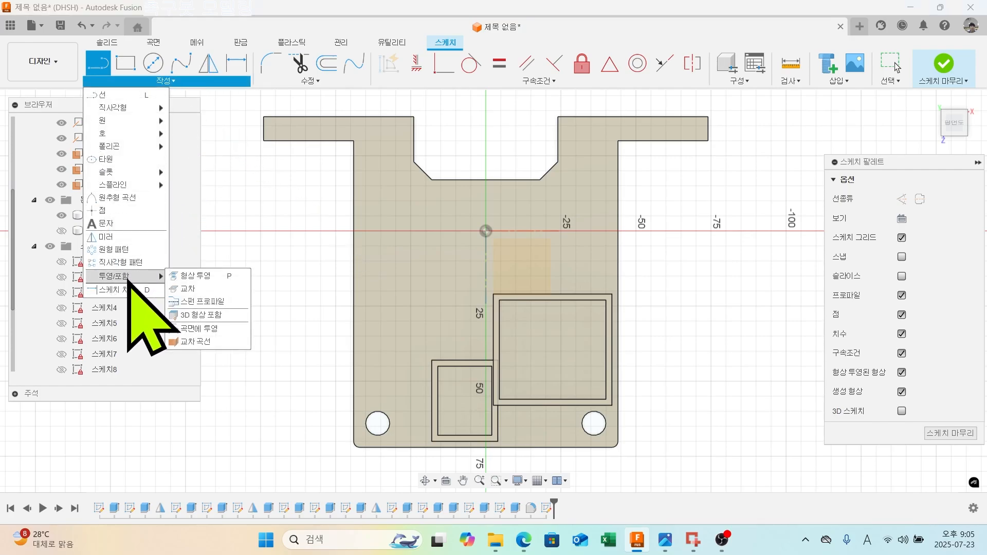
{"action": "left_click", "coordinate": [196, 276]}
{"action": "left_click", "coordinate": [403, 273]}
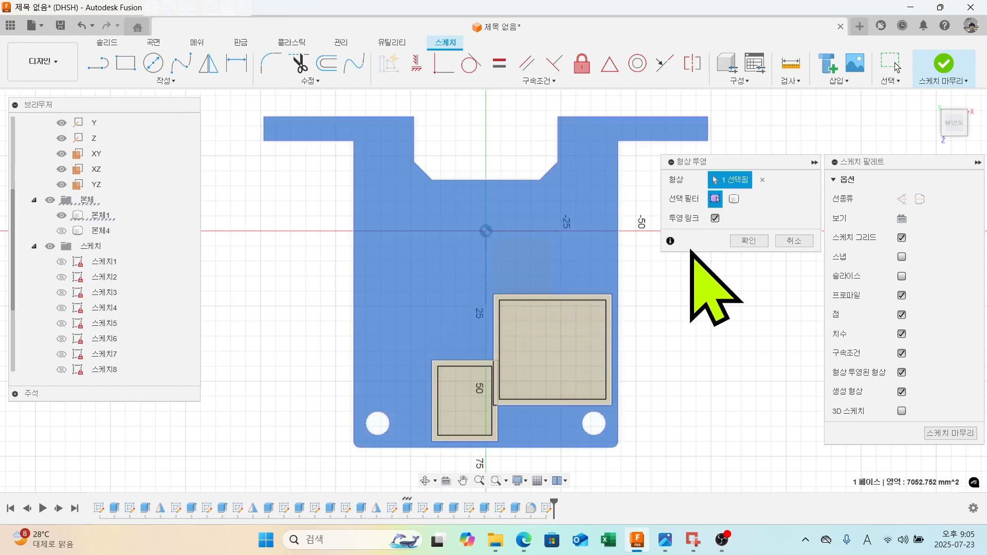
{"action": "left_click", "coordinate": [748, 240]}
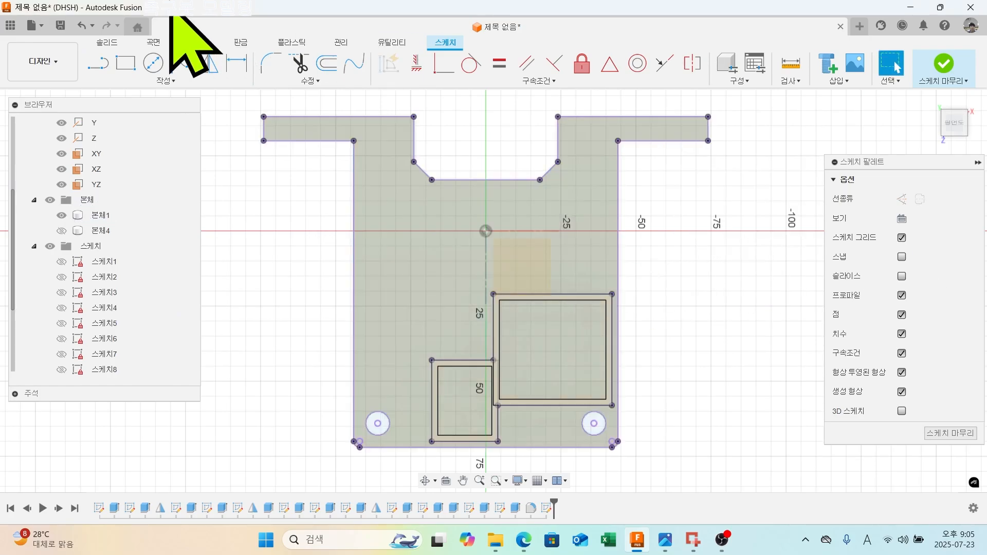
Draw a line across the plate's full width, set it 55 mm from the front edge, and finish the sketch.
{"action": "left_click", "coordinate": [97, 64]}
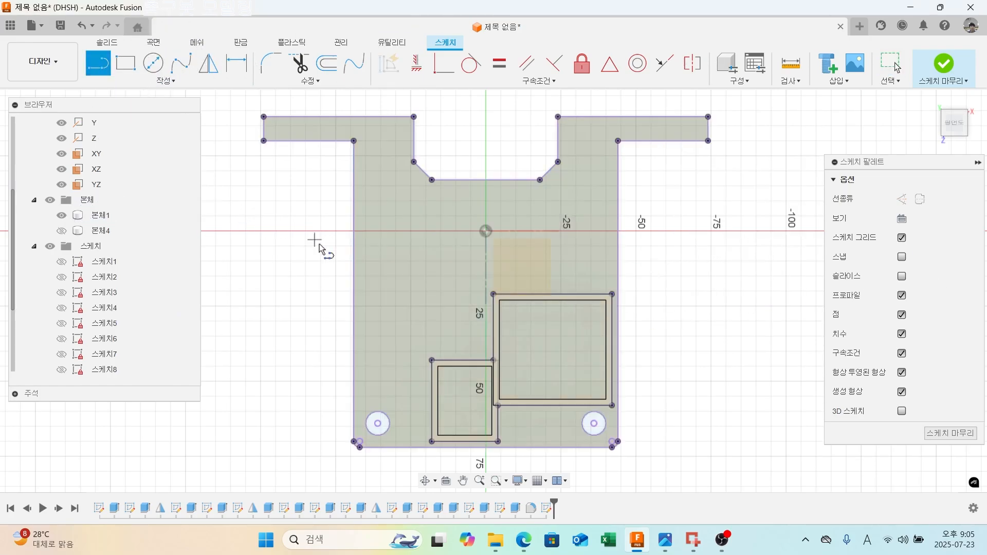
{"action": "left_click", "coordinate": [618, 263]}
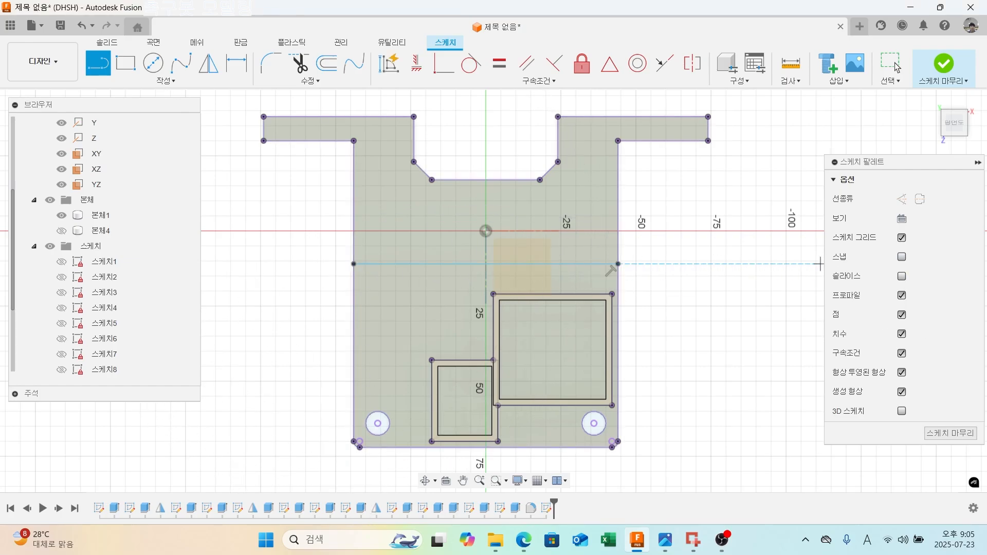
{"action": "left_click", "coordinate": [237, 63]}
{"action": "left_click", "coordinate": [407, 265]}
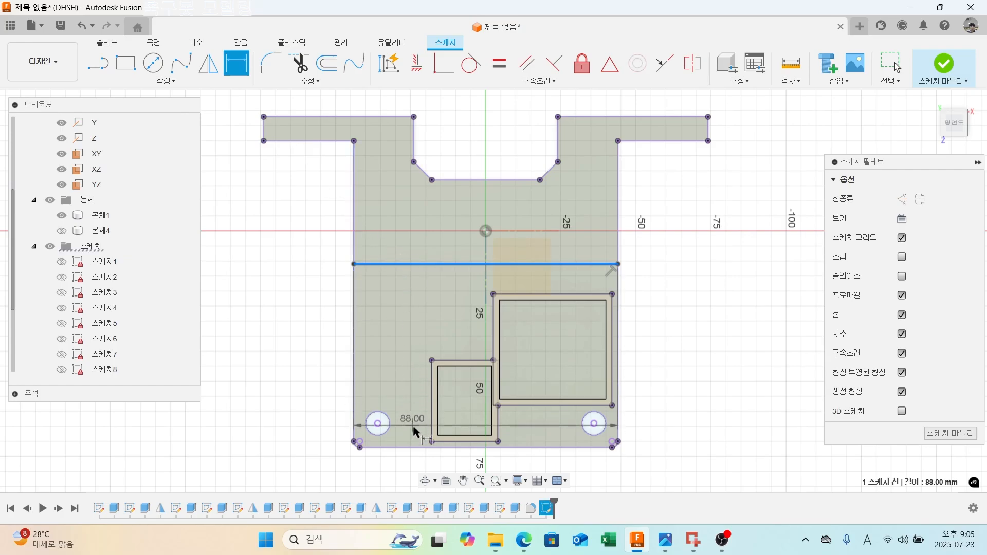
{"action": "left_click", "coordinate": [414, 447]}
{"action": "left_click", "coordinate": [323, 354]}
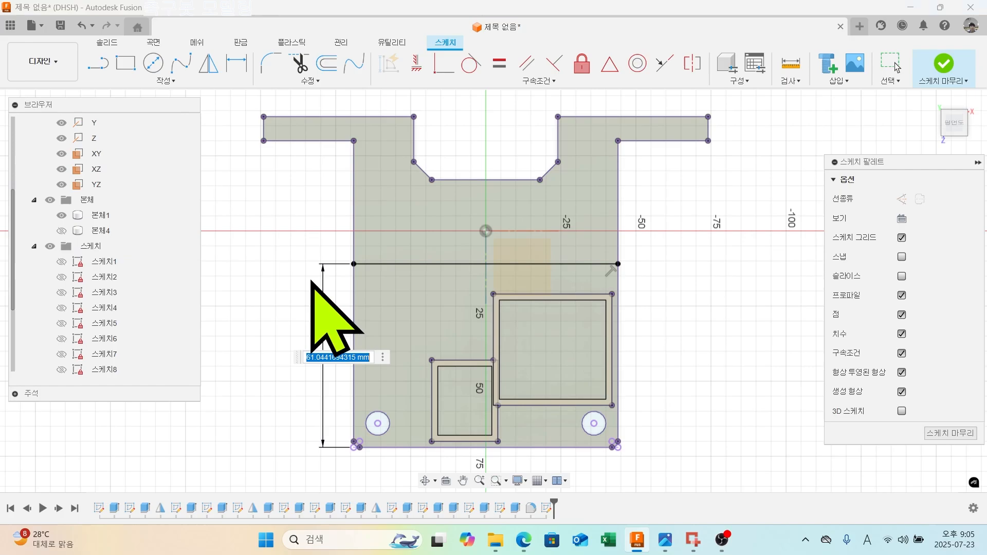
{"action": "type", "text": "55"}
{"action": "key", "text": "Return"}
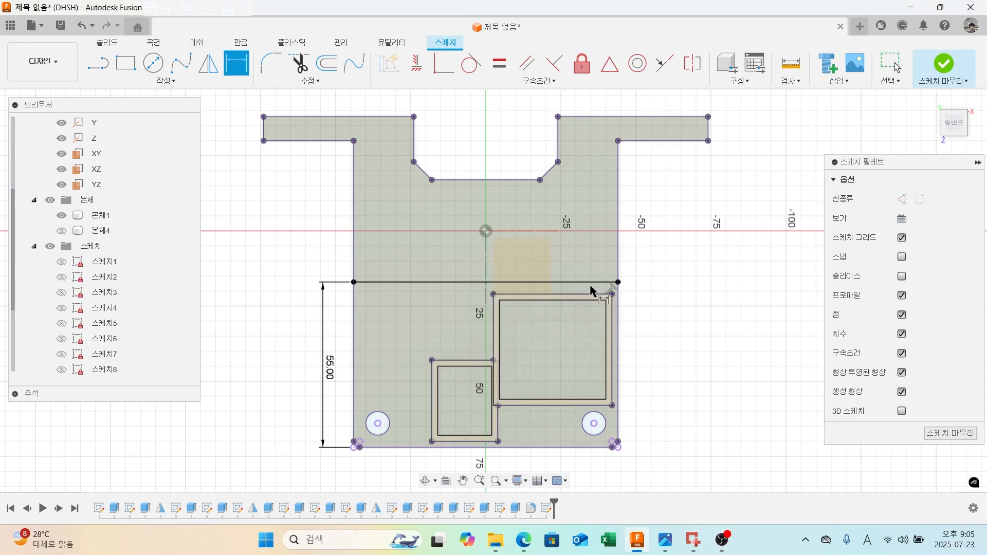
{"action": "left_click", "coordinate": [943, 64]}
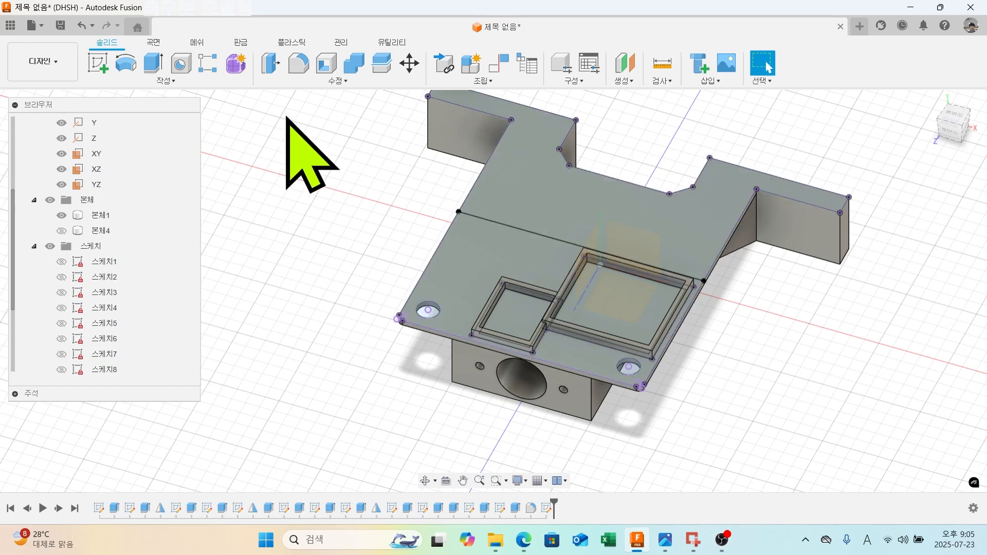
{"action": "left_click", "coordinate": [153, 64]}
{"action": "left_click", "coordinate": [496, 264]}
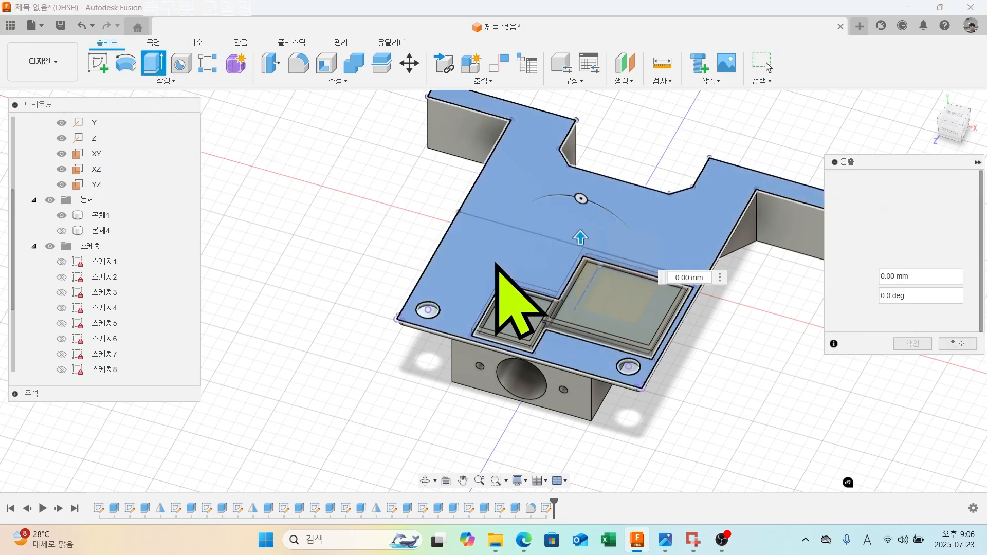
{"action": "left_click", "coordinate": [534, 316]}
{"action": "scroll", "coordinate": [625, 306], "scroll_direction": "up", "scroll_amount": 8}
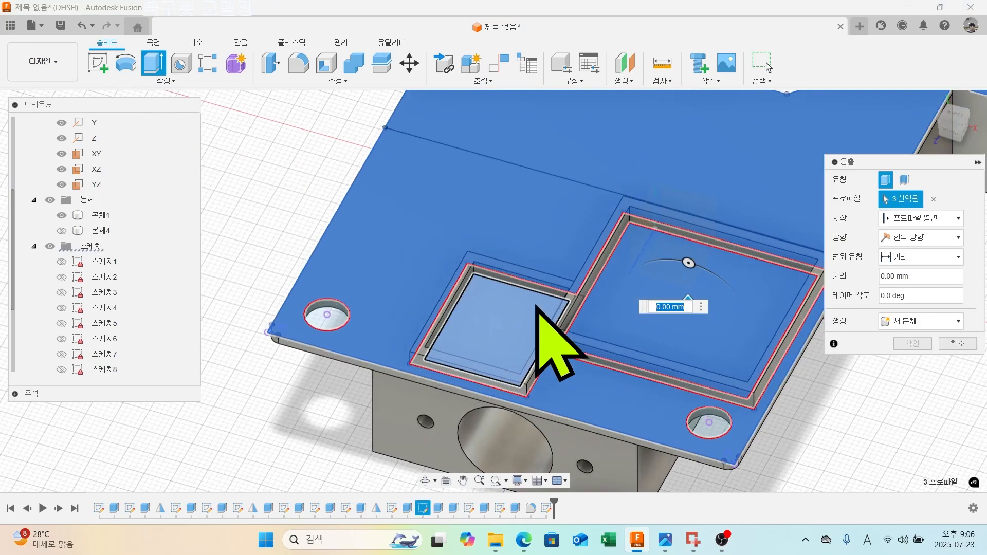
{"action": "left_click", "coordinate": [607, 297]}
{"action": "left_click", "coordinate": [609, 296]}
{"action": "scroll", "coordinate": [610, 300], "scroll_direction": "down", "scroll_amount": 6}
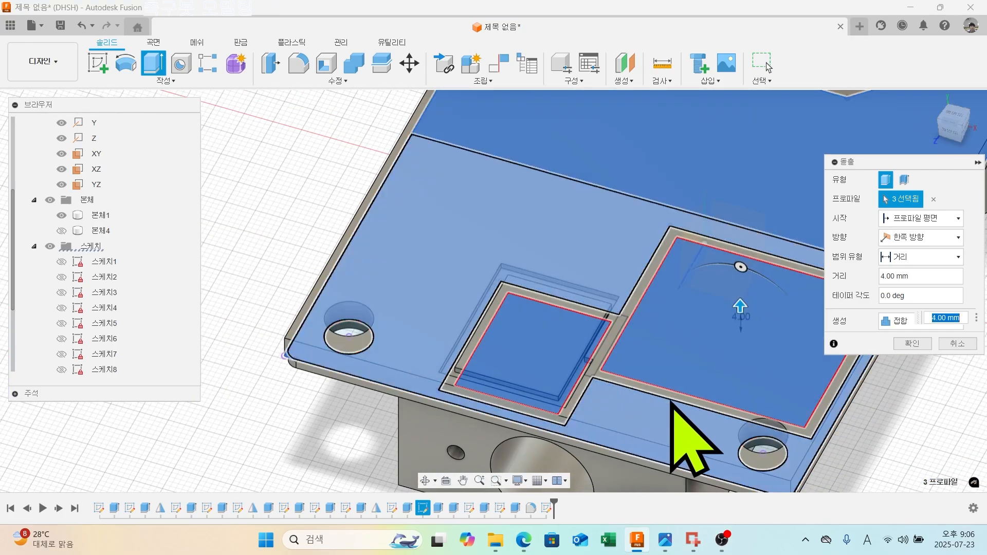
{"action": "left_click", "coordinate": [670, 398]}
{"action": "middle_click_drag", "start_coordinate": [670, 399], "coordinate": [551, 351]}
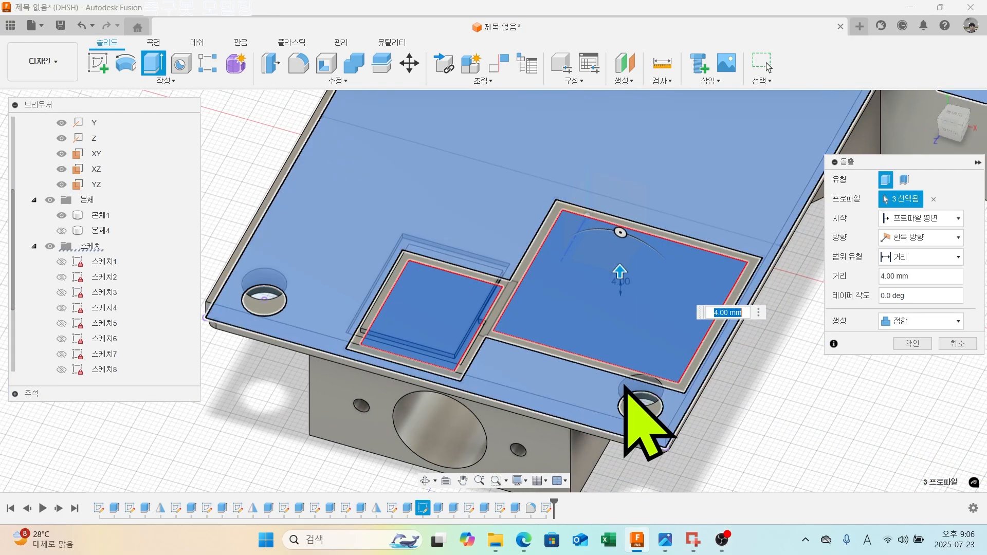
{"action": "left_click", "coordinate": [583, 396]}
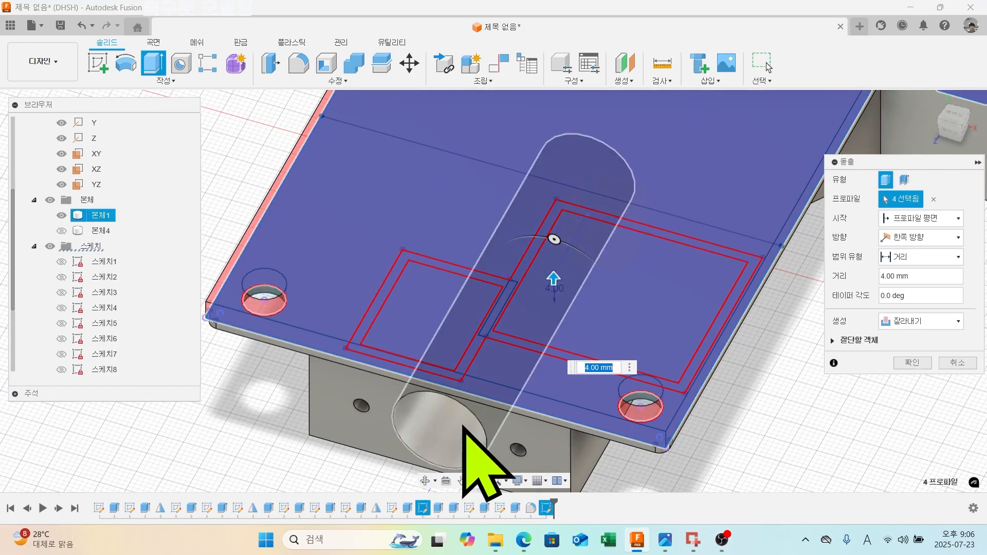
{"action": "left_click", "coordinate": [912, 321]}
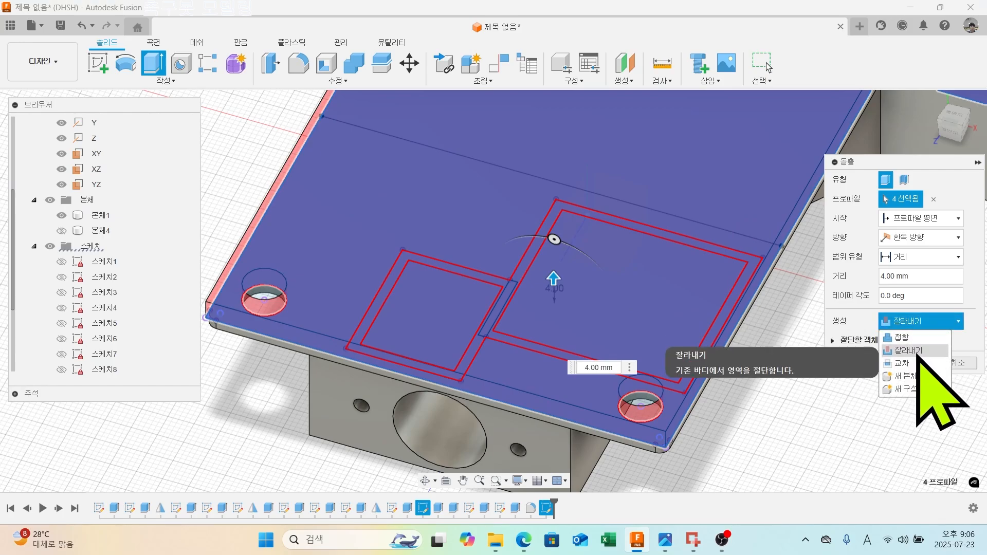
{"action": "left_click", "coordinate": [903, 377]}
{"action": "scroll", "coordinate": [642, 370], "scroll_direction": "down", "scroll_amount": 4}
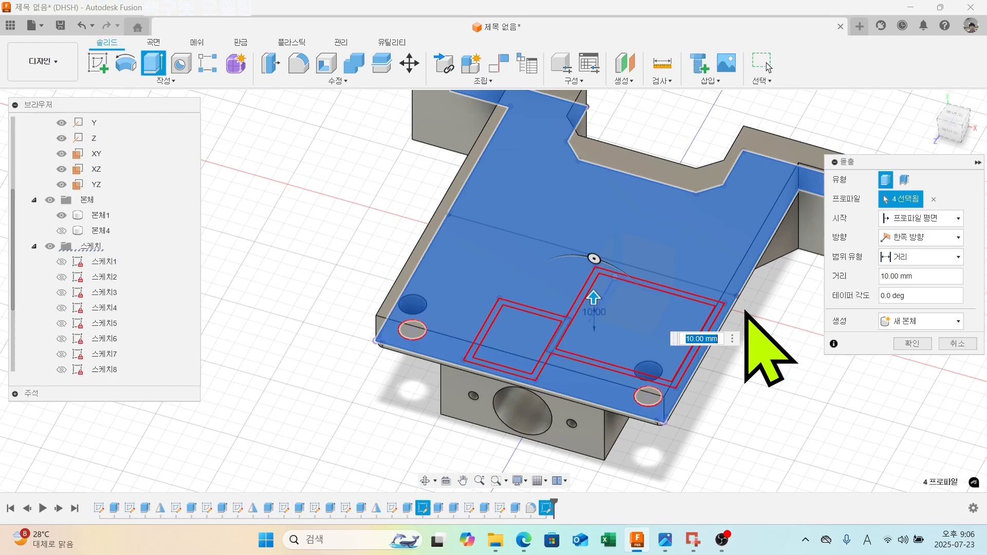
{"action": "key", "text": "Return"}
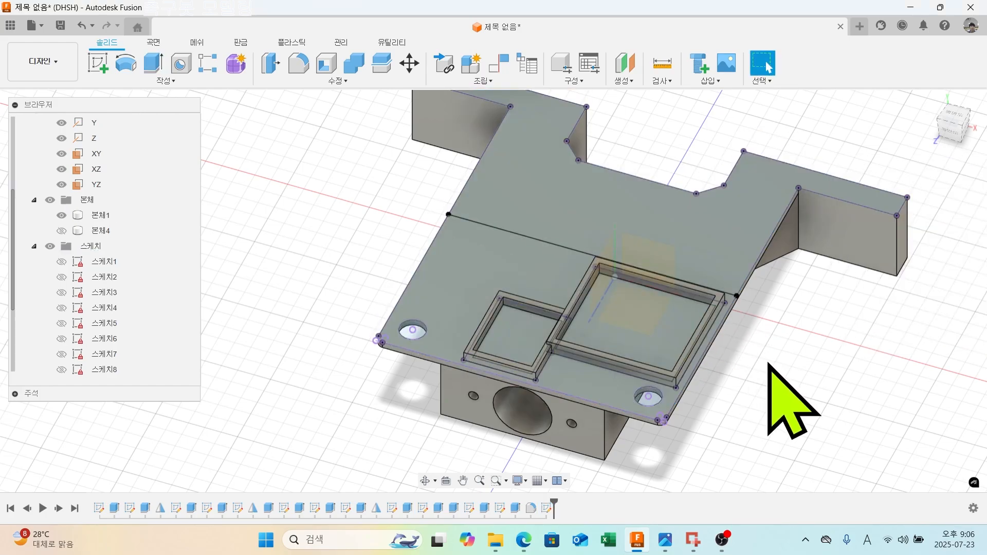
Extrude the plate's front area, including the frame outline and both hole circles, 40 mm upward as a new body.
{"action": "middle_click_drag", "start_coordinate": [787, 401], "coordinate": [726, 397], "text": "shift"}
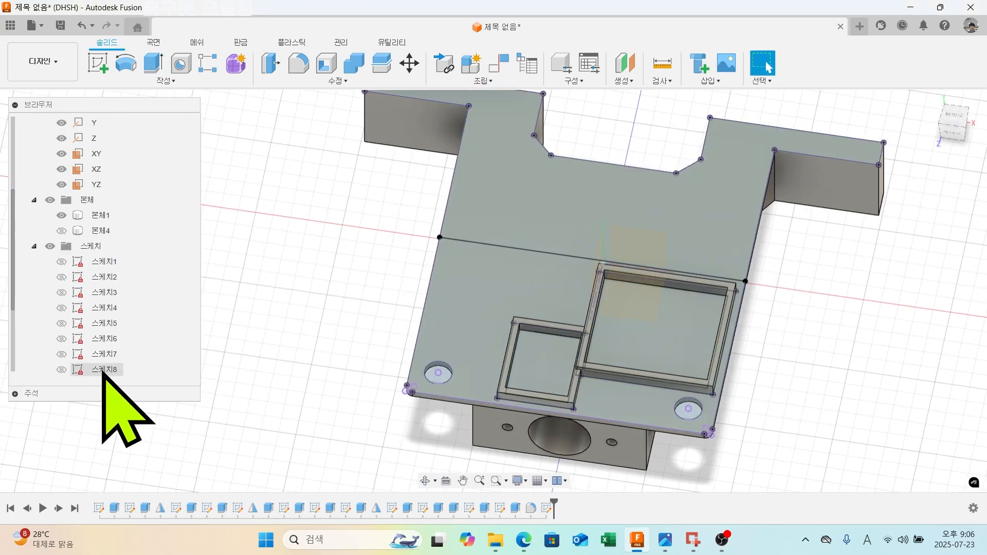
{"action": "scroll", "coordinate": [59, 370], "scroll_direction": "down", "scroll_amount": 3}
{"action": "left_click", "coordinate": [62, 369]}
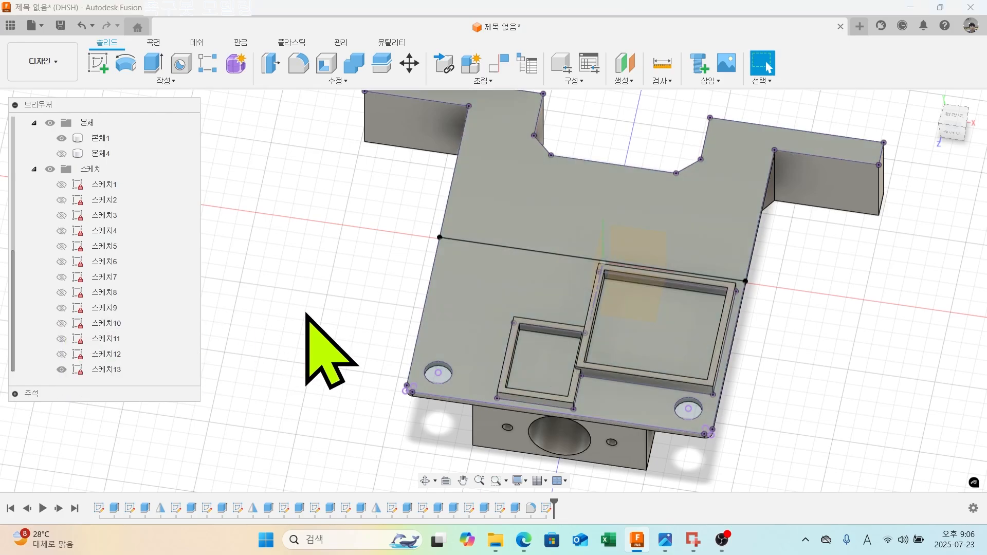
{"action": "left_click", "coordinate": [153, 63]}
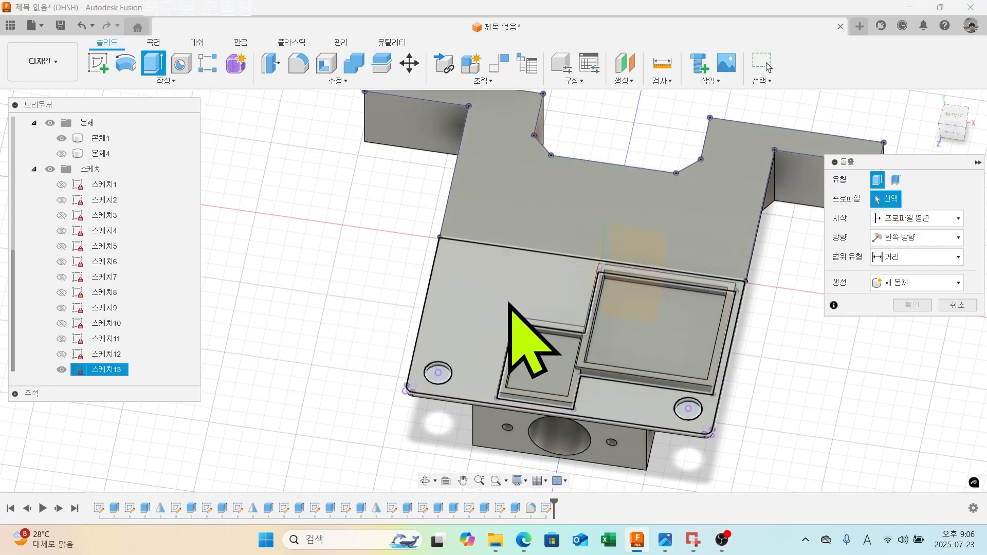
{"action": "left_click", "coordinate": [575, 357]}
{"action": "left_click", "coordinate": [632, 329]}
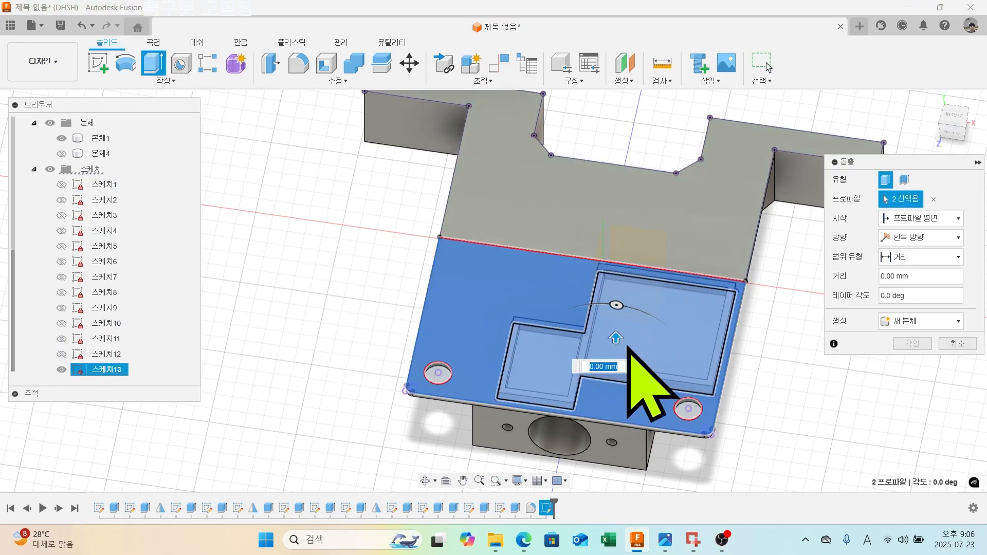
{"action": "left_click", "coordinate": [437, 373]}
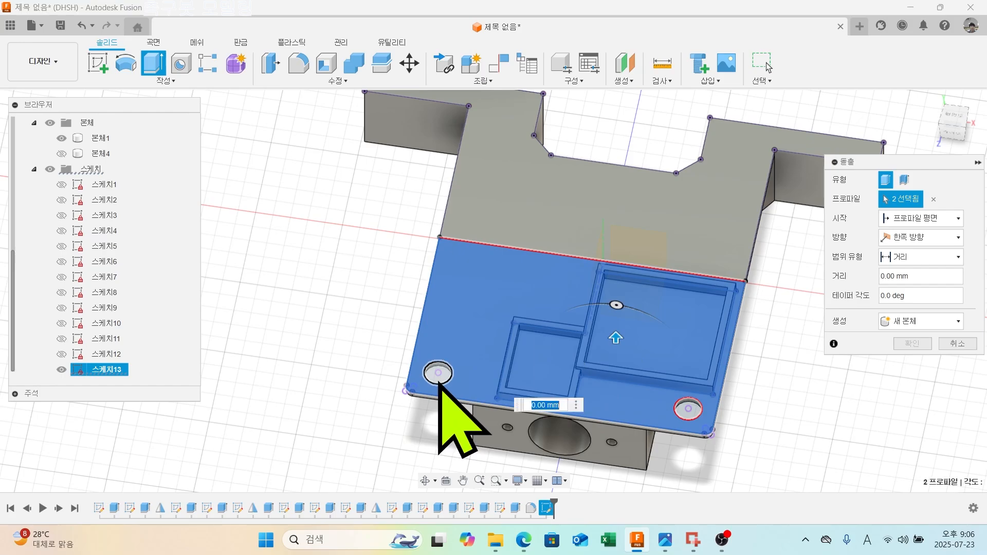
{"action": "left_click", "coordinate": [691, 409]}
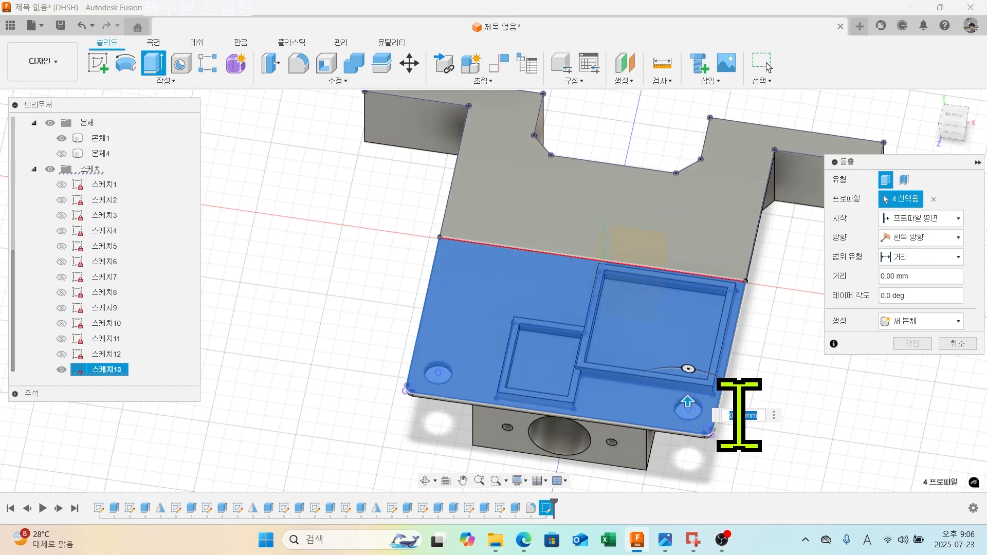
{"action": "type", "text": "40"}
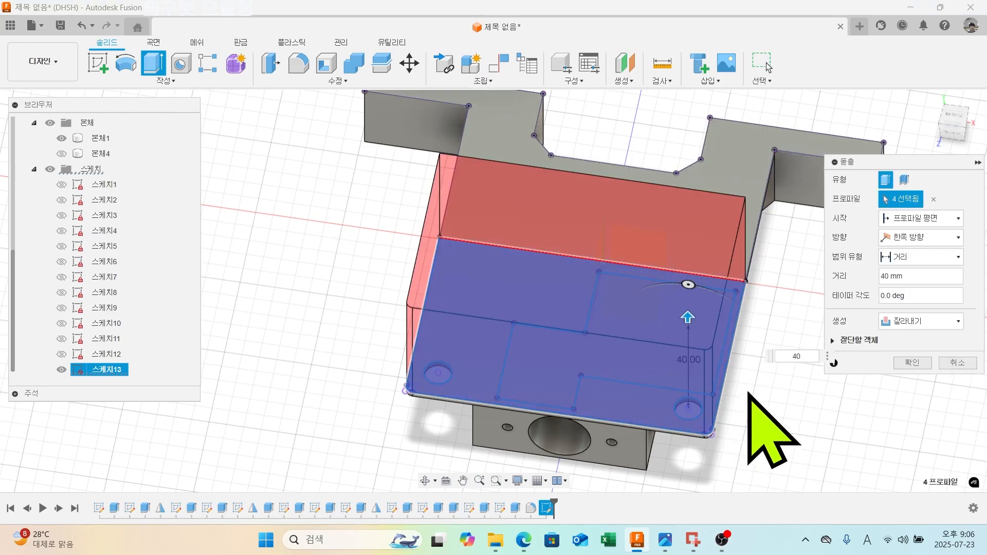
{"action": "left_click", "coordinate": [920, 321]}
{"action": "left_click", "coordinate": [911, 377]}
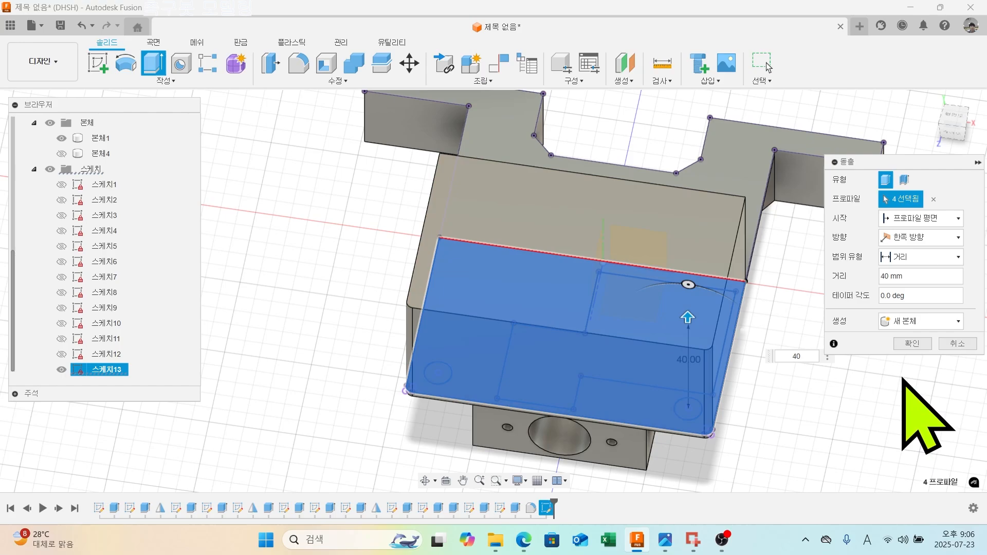
{"action": "middle_click_drag", "start_coordinate": [804, 452], "coordinate": [762, 409], "text": "shift"}
{"action": "middle_click_drag", "start_coordinate": [761, 429], "coordinate": [365, 373]}
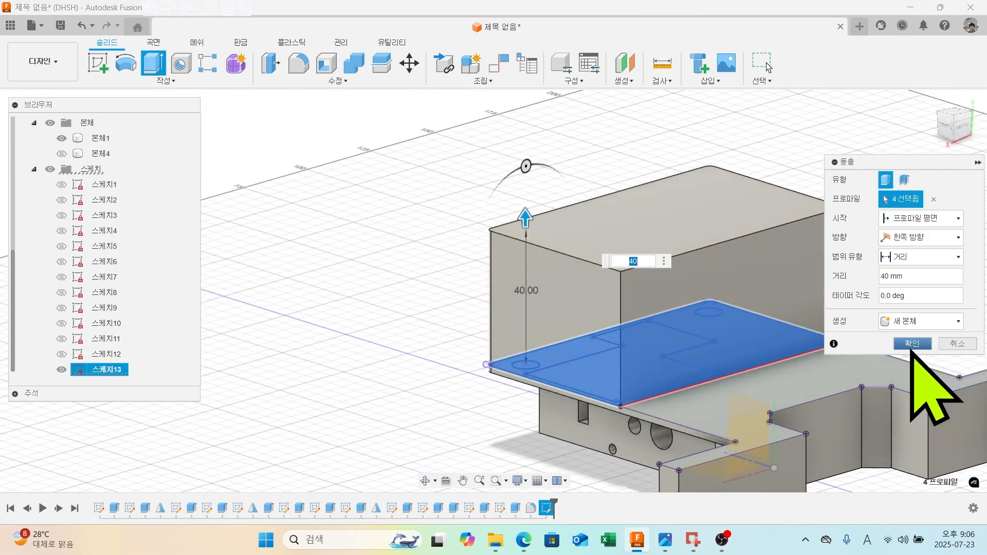
{"action": "left_click", "coordinate": [911, 343]}
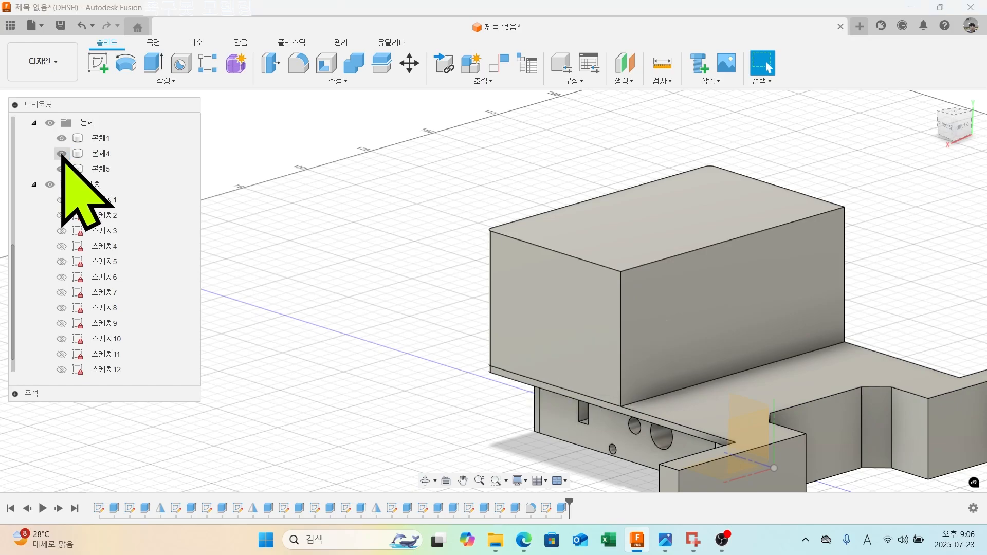
Hide the end cover 본체4 and the new block 본체5 to examine the bracket body 본체1 on its own.
{"action": "scroll", "coordinate": [342, 312], "scroll_direction": "down", "scroll_amount": 5}
{"action": "middle_click_drag", "start_coordinate": [341, 313], "coordinate": [397, 311], "text": "shift"}
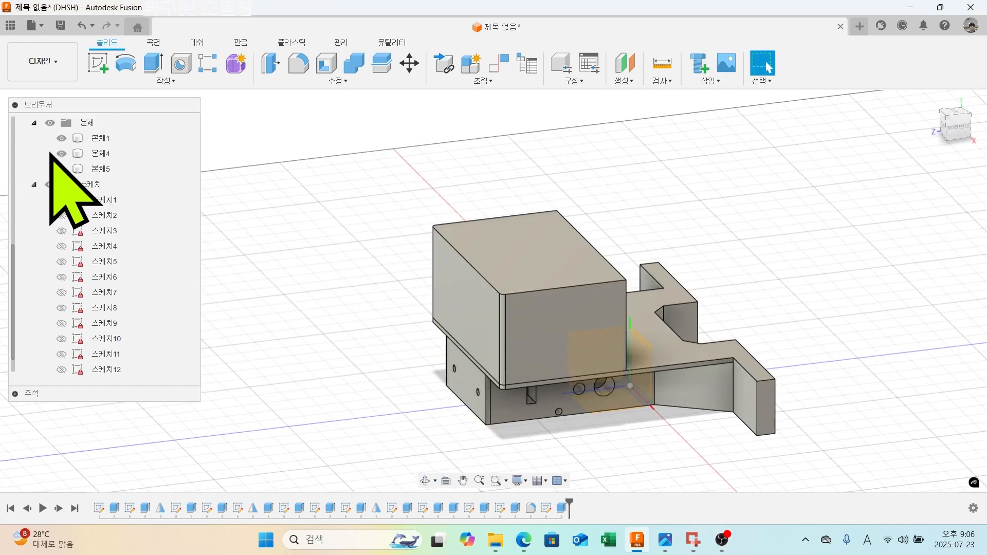
{"action": "left_click", "coordinate": [64, 150]}
{"action": "left_click", "coordinate": [61, 169]}
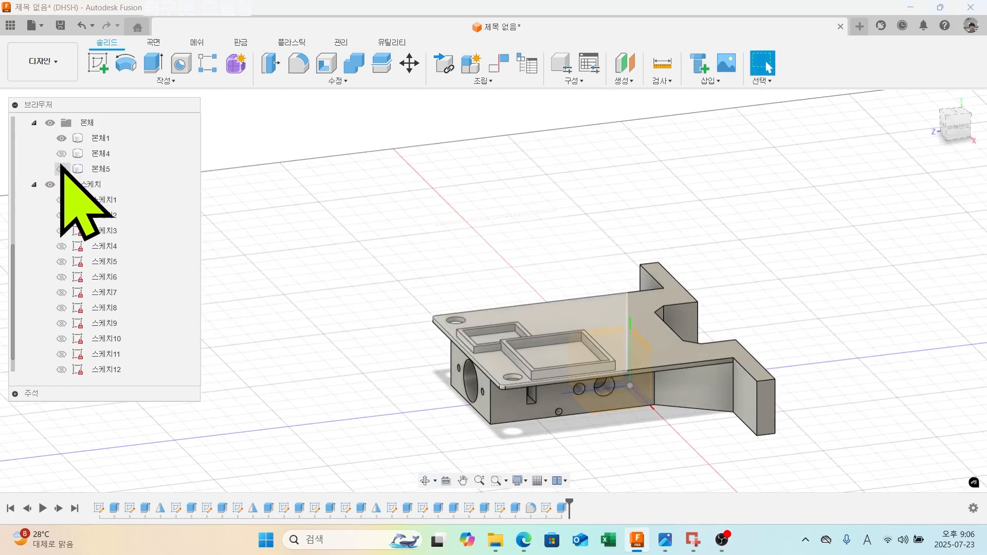
{"action": "left_click", "coordinate": [69, 136]}
{"action": "middle_click_drag", "start_coordinate": [624, 379], "coordinate": [666, 390], "text": "shift"}
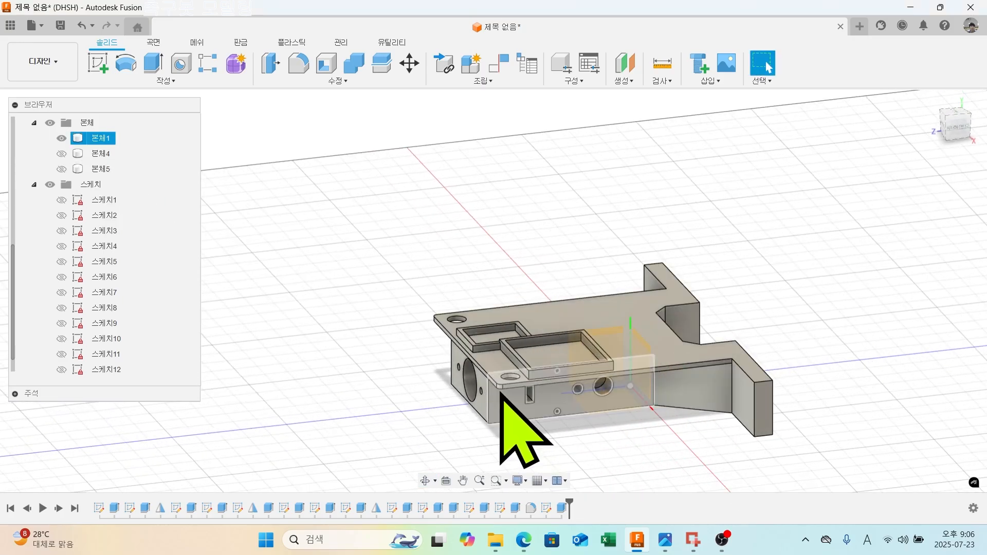
{"action": "key", "text": "Escape"}
Hide the bracket body and examine the end cover 본체4 and the block 본체5 each on its own.
{"action": "left_click", "coordinate": [61, 137]}
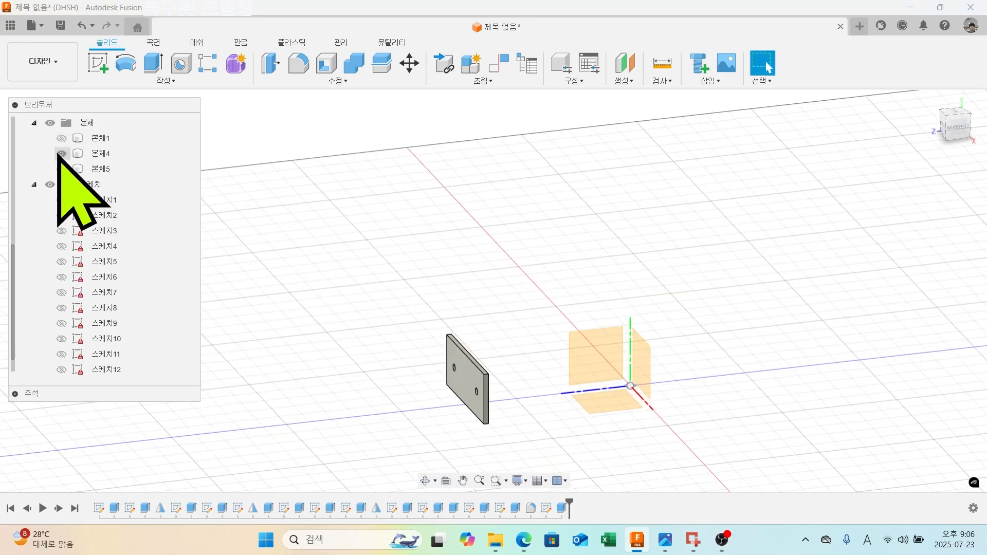
{"action": "left_click", "coordinate": [77, 154]}
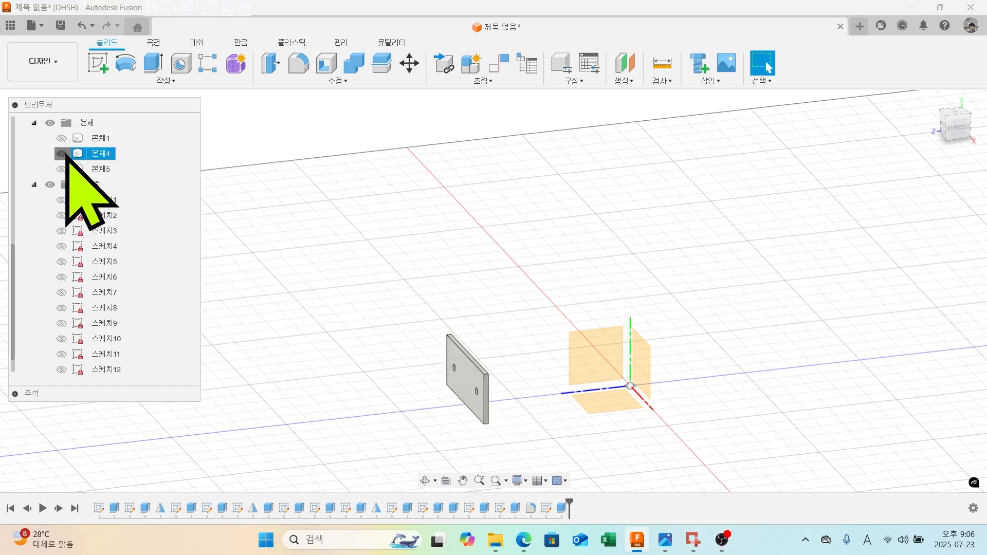
{"action": "left_click", "coordinate": [62, 153]}
{"action": "left_click", "coordinate": [61, 169]}
{"action": "middle_click_drag", "start_coordinate": [573, 375], "coordinate": [584, 396], "text": "shift"}
{"action": "key", "text": "Escape"}
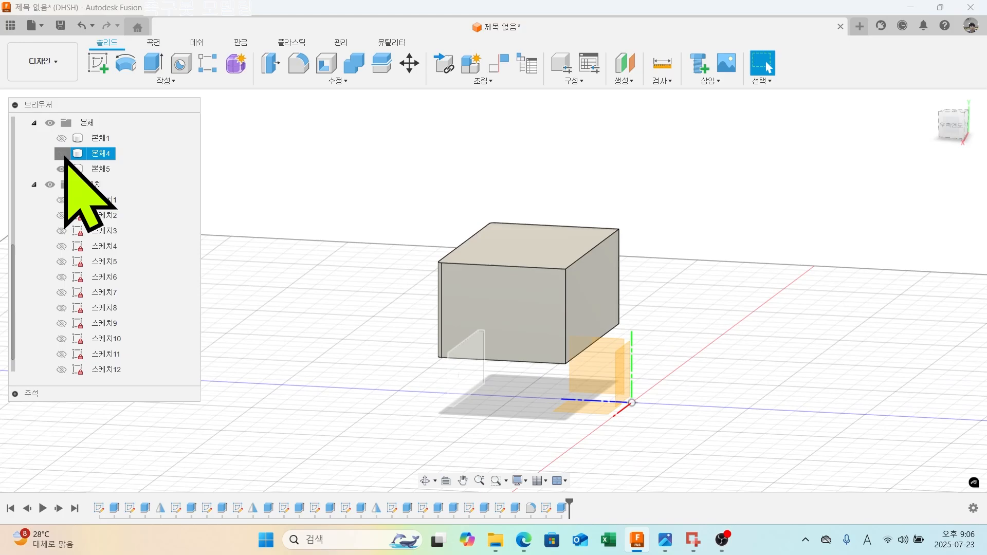
Show the end cover 본체4 and the bracket body 본체1 together with the block.
{"action": "left_click", "coordinate": [62, 153]}
{"action": "left_click", "coordinate": [61, 138]}
{"action": "middle_click_drag", "start_coordinate": [705, 308], "coordinate": [705, 281], "text": "shift"}
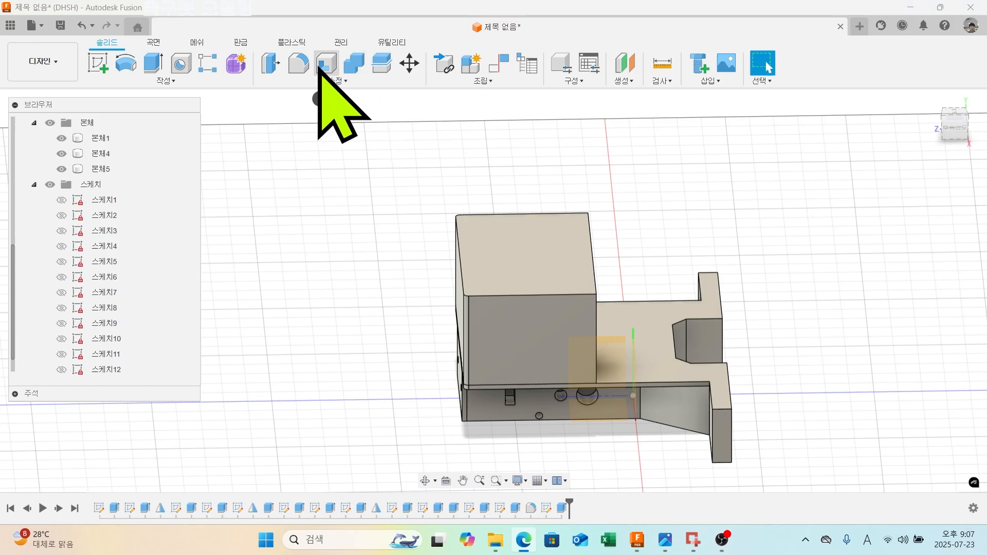
Fillet the block's top edge on the side facing the bracket arms with a 30 mm radius.
{"action": "left_click", "coordinate": [299, 63]}
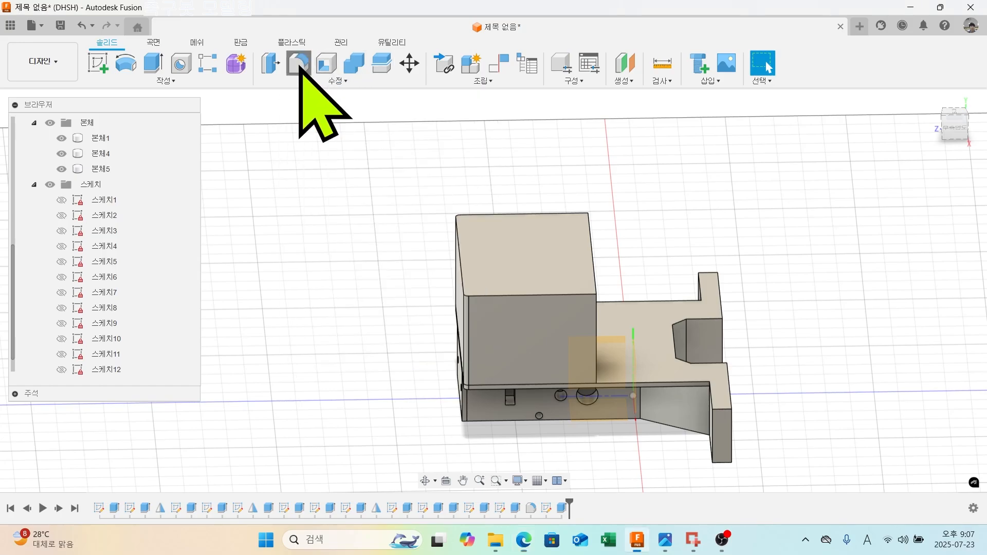
{"action": "left_click", "coordinate": [592, 248]}
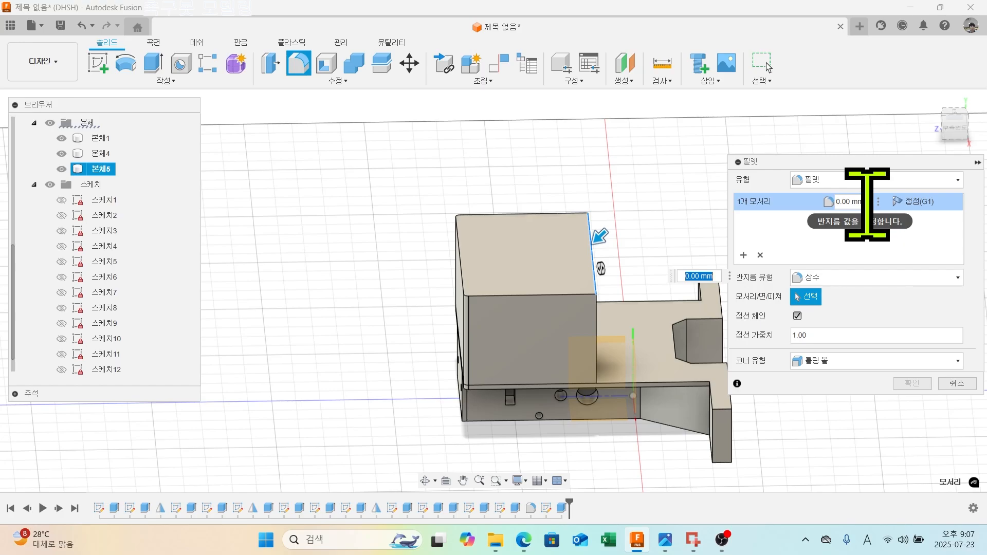
{"action": "left_click", "coordinate": [843, 202]}
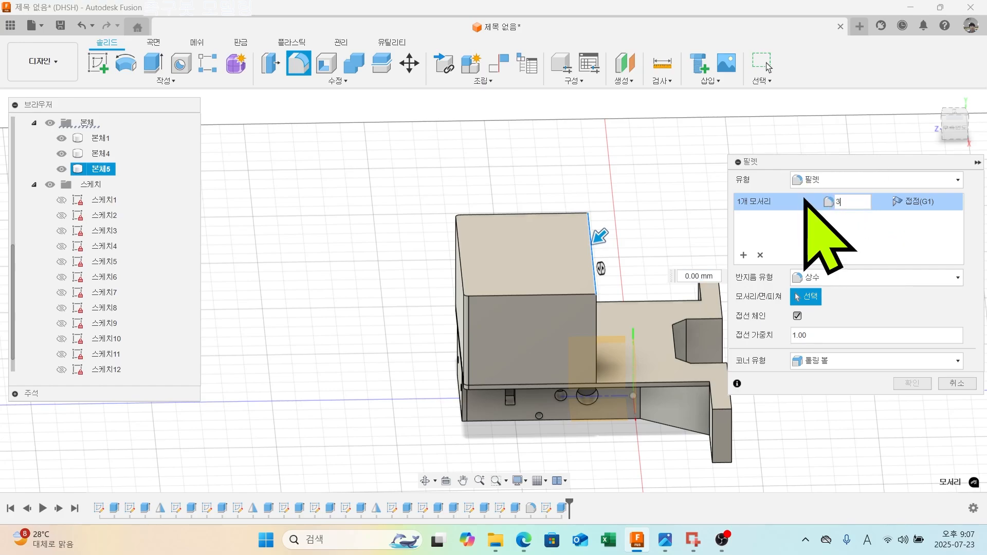
{"action": "middle_click_drag", "start_coordinate": [694, 385], "coordinate": [609, 311], "text": "shift"}
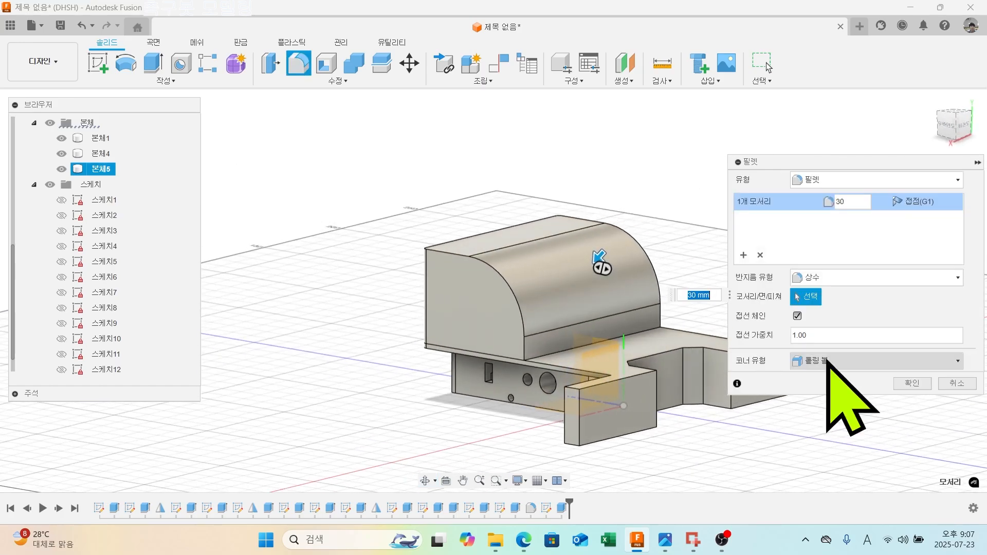
{"action": "left_click", "coordinate": [911, 383]}
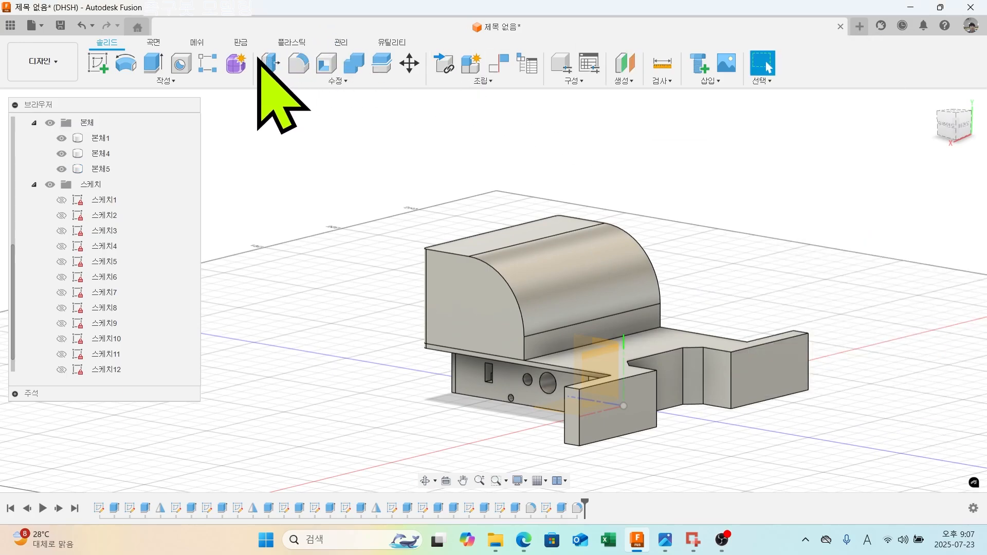
Fillet the connected edge chain running over the block's curved side profiles with a 10 mm radius.
{"action": "left_click", "coordinate": [297, 63]}
{"action": "left_click", "coordinate": [498, 267]}
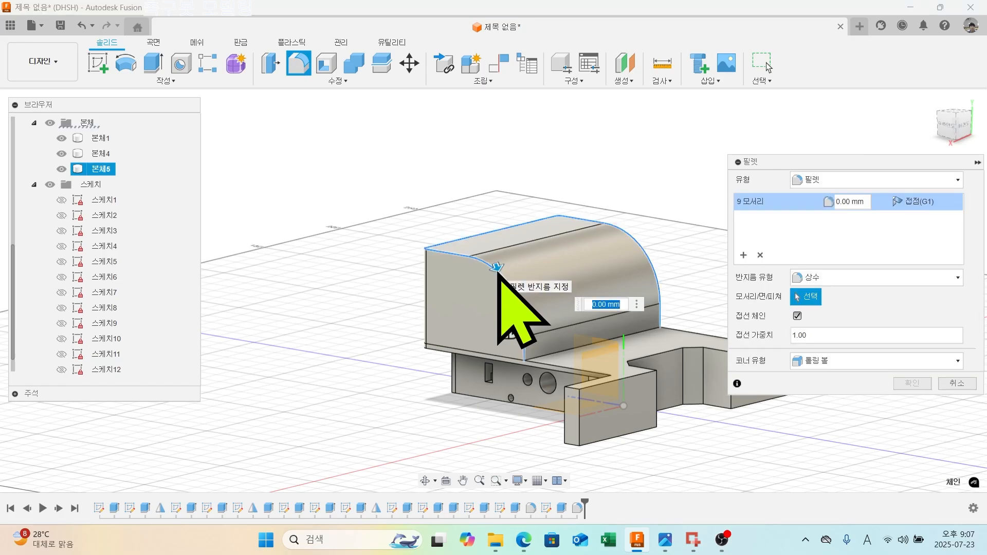
{"action": "type", "text": "10"}
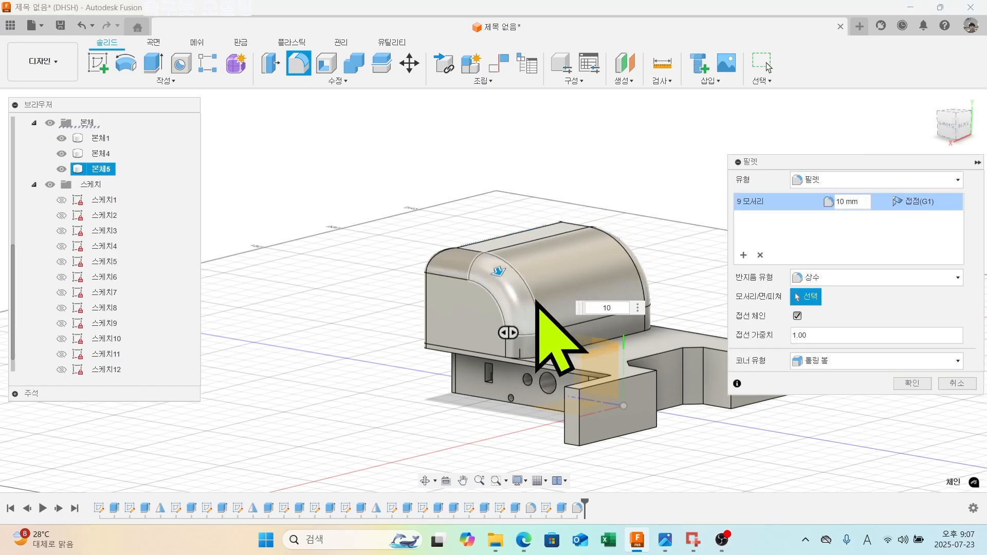
{"action": "left_click", "coordinate": [911, 383]}
{"action": "middle_click_drag", "start_coordinate": [617, 274], "coordinate": [689, 276], "text": "shift"}
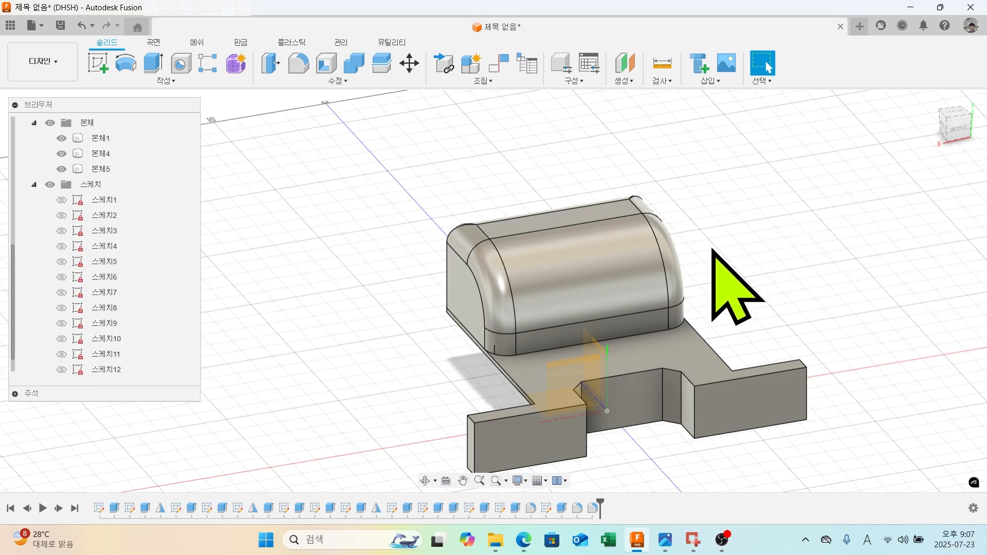
Hide the bracket and end cover, and shell the rounded block from its bottom face with a 2 mm inside thickness.
{"action": "middle_click_drag", "start_coordinate": [710, 248], "coordinate": [787, 226], "text": "shift"}
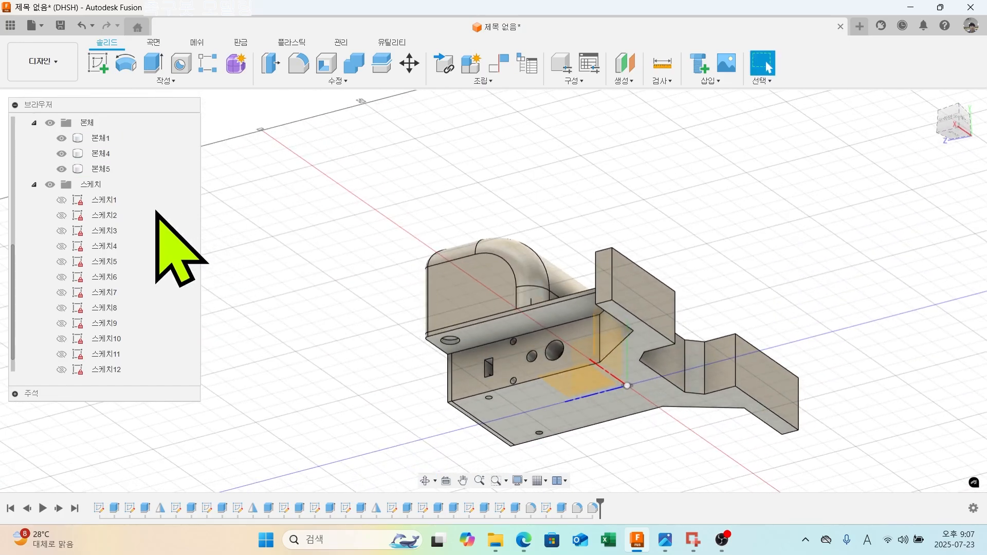
{"action": "left_click", "coordinate": [60, 137]}
{"action": "left_click", "coordinate": [60, 153]}
{"action": "middle_click_drag", "start_coordinate": [665, 334], "coordinate": [725, 308], "text": "shift"}
{"action": "middle_click_drag", "start_coordinate": [481, 357], "coordinate": [599, 288], "text": "shift"}
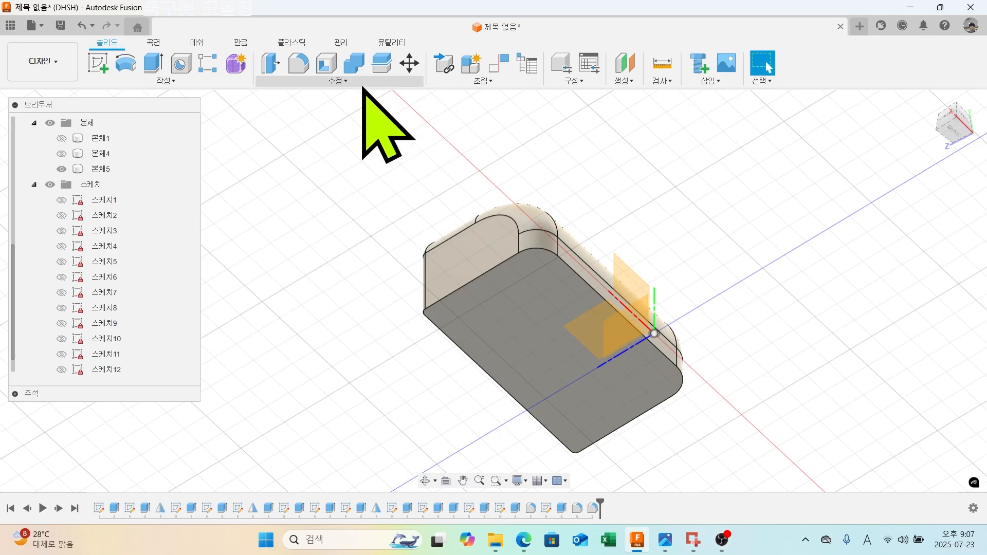
{"action": "left_click", "coordinate": [329, 67]}
{"action": "left_click", "coordinate": [535, 311]}
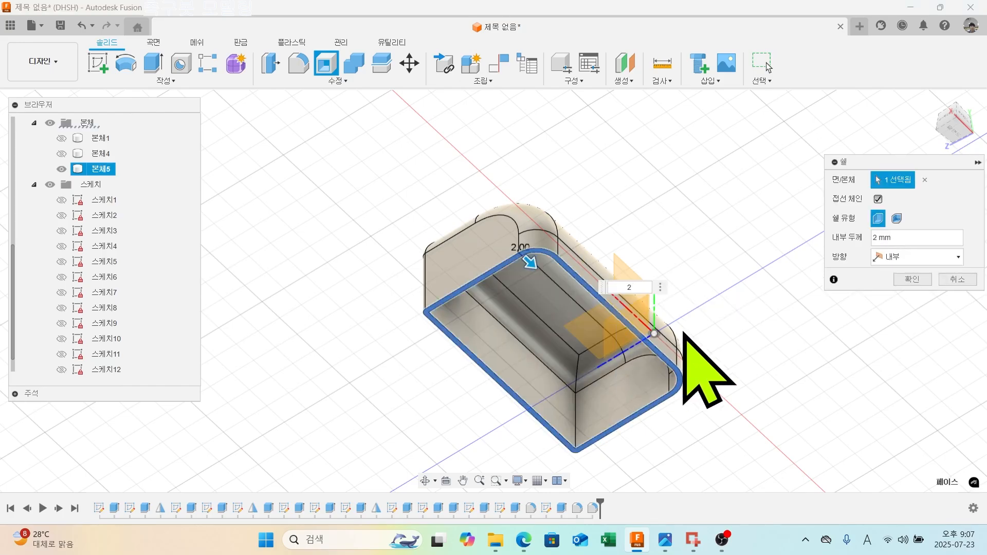
{"action": "left_click", "coordinate": [921, 283]}
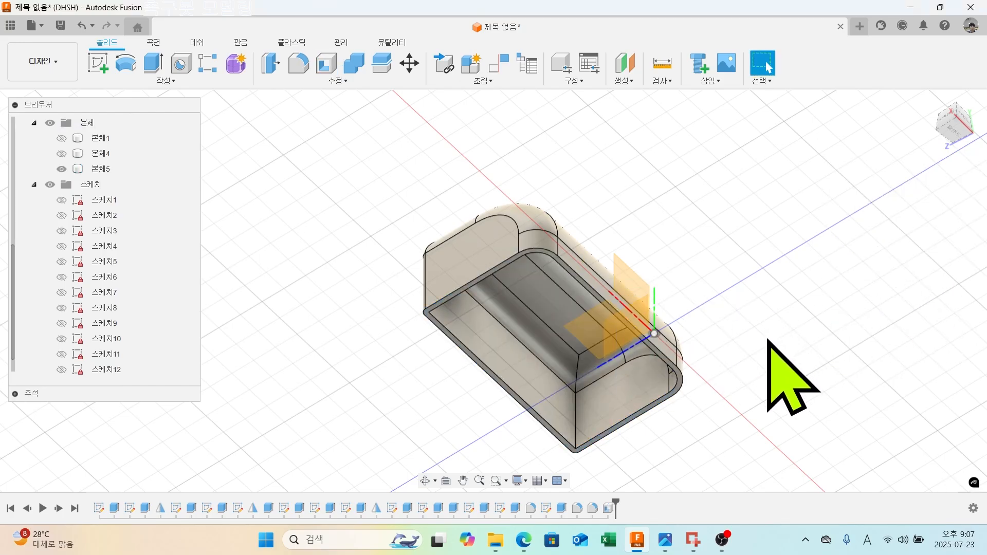
Inspect the shelled housing's interior, and show the bracket body 본체1 and end cover 본체4 again.
{"action": "middle_click_drag", "start_coordinate": [768, 341], "coordinate": [755, 297], "text": "shift"}
{"action": "scroll", "coordinate": [515, 292], "scroll_direction": "up", "scroll_amount": 3}
{"action": "middle_click_drag", "start_coordinate": [535, 291], "coordinate": [560, 350], "text": "shift"}
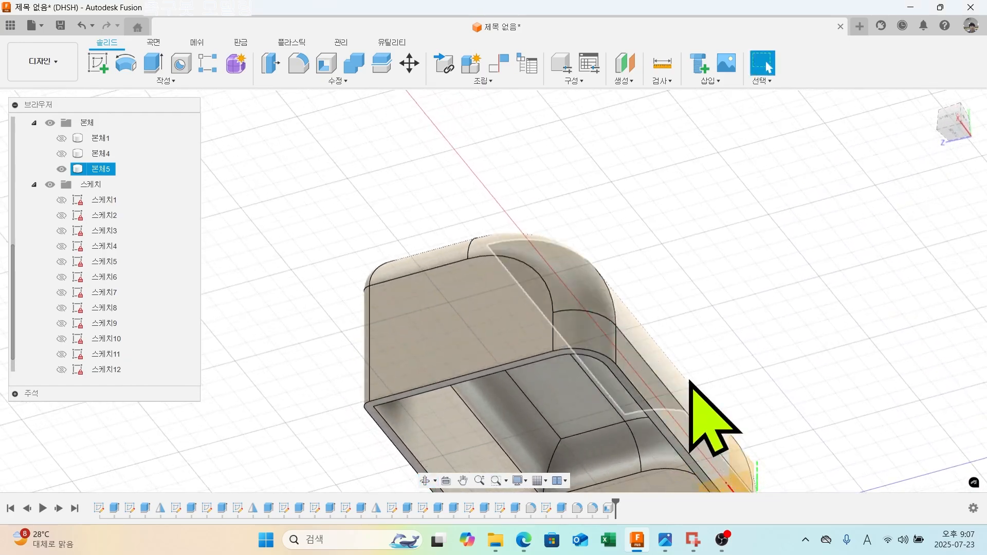
{"action": "middle_click_drag", "start_coordinate": [690, 381], "coordinate": [703, 220]}
{"action": "scroll", "coordinate": [714, 226], "scroll_direction": "down", "scroll_amount": 3}
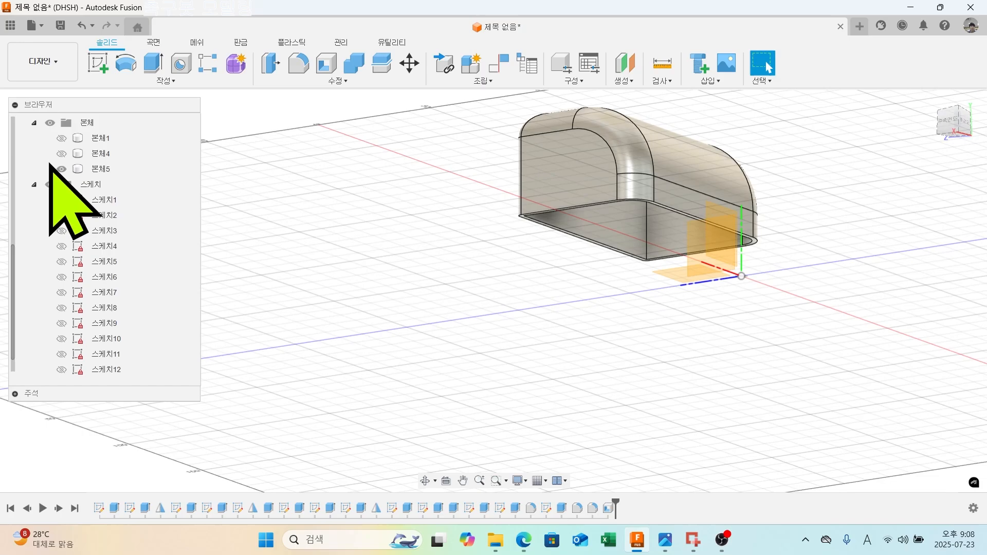
{"action": "left_click", "coordinate": [61, 153]}
{"action": "left_click", "coordinate": [61, 138]}
{"action": "left_click", "coordinate": [61, 169]}
{"action": "middle_click_drag", "start_coordinate": [389, 245], "coordinate": [505, 278], "text": "shift"}
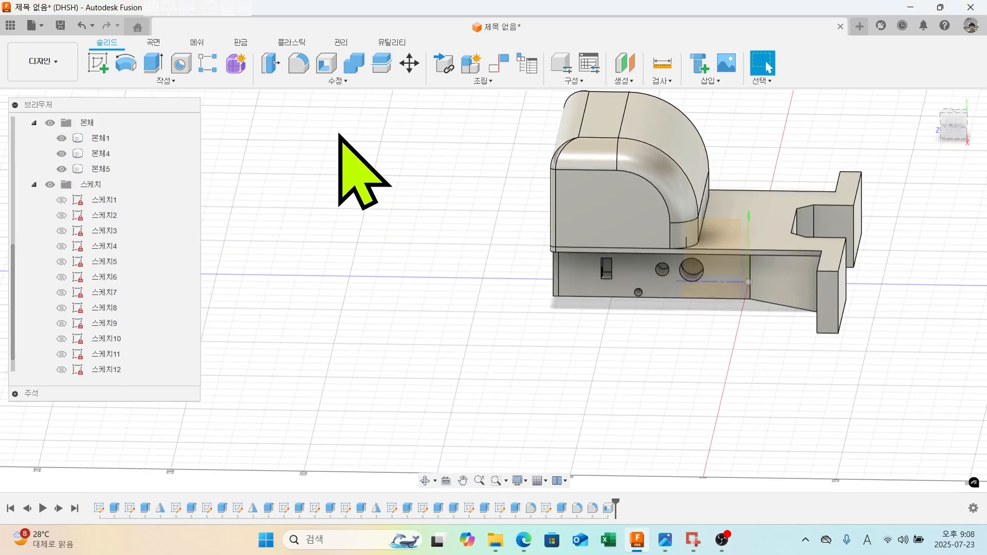
Start a fillet on the bracket and select the four vertical edges along the outer side of one arm.
{"action": "left_click", "coordinate": [302, 64]}
{"action": "scroll", "coordinate": [632, 303], "scroll_direction": "up", "scroll_amount": 5}
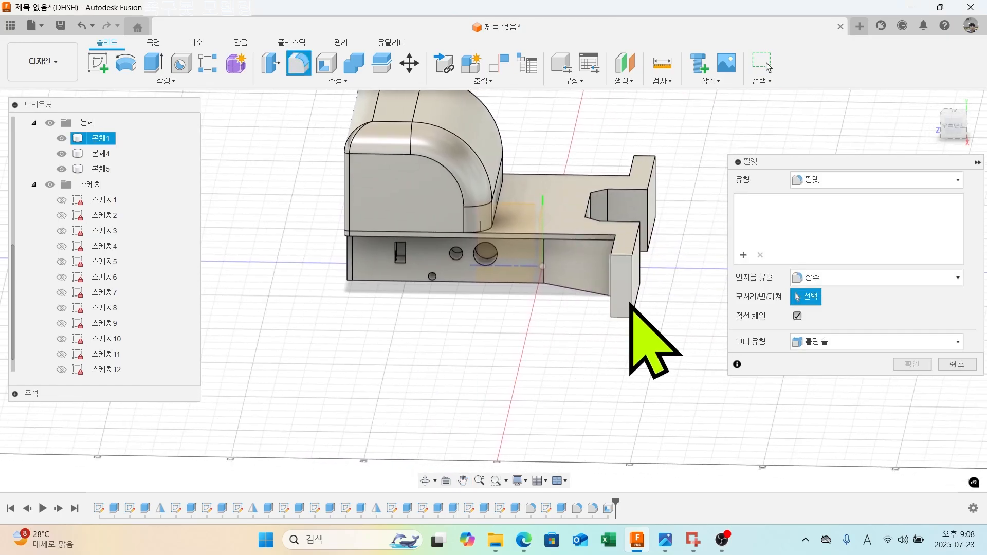
{"action": "left_click", "coordinate": [624, 280]}
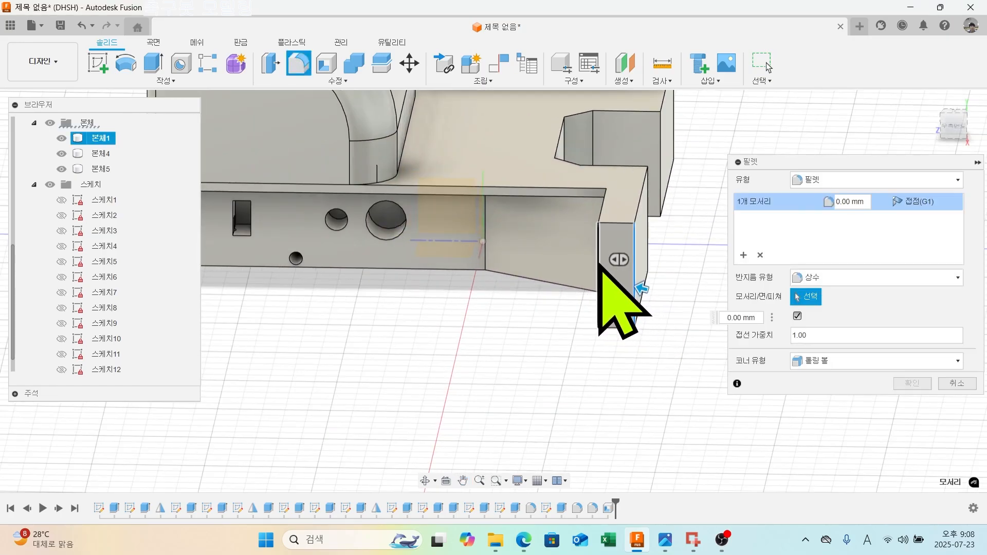
{"action": "left_click", "coordinate": [598, 267]}
{"action": "scroll", "coordinate": [586, 308], "scroll_direction": "down", "scroll_amount": 4}
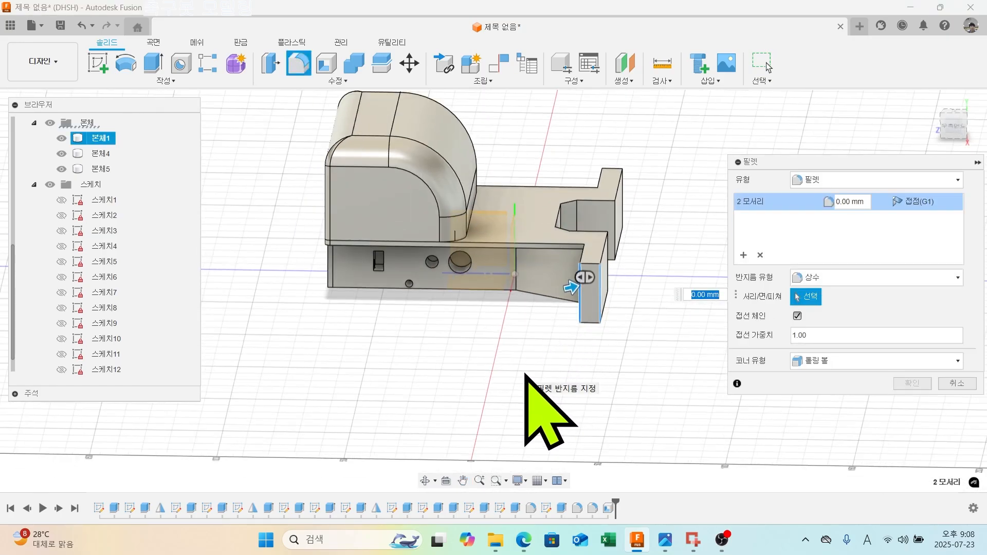
{"action": "middle_click_drag", "start_coordinate": [510, 407], "coordinate": [600, 303], "text": "shift"}
{"action": "left_click", "coordinate": [635, 251]}
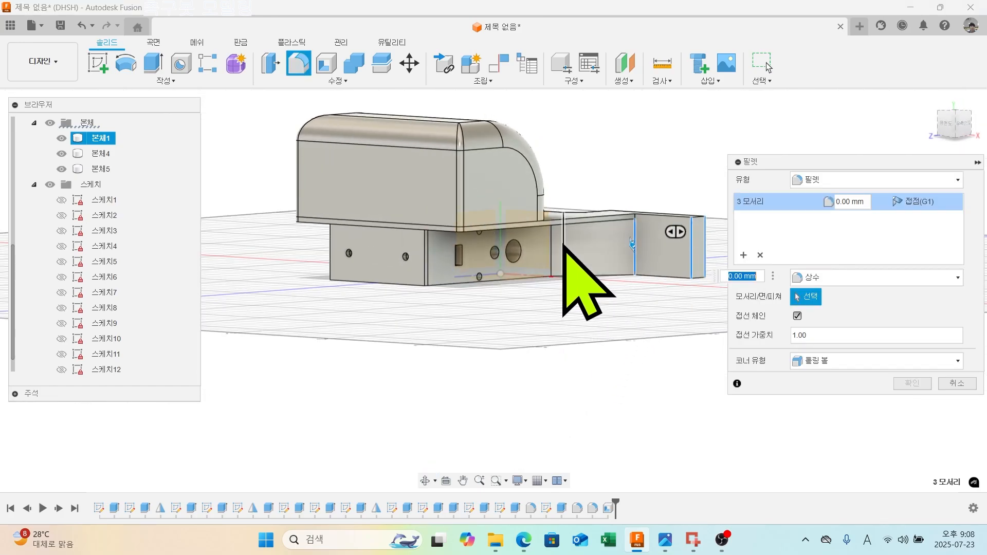
{"action": "left_click", "coordinate": [553, 245]}
{"action": "scroll", "coordinate": [510, 341], "scroll_direction": "down", "scroll_amount": 2}
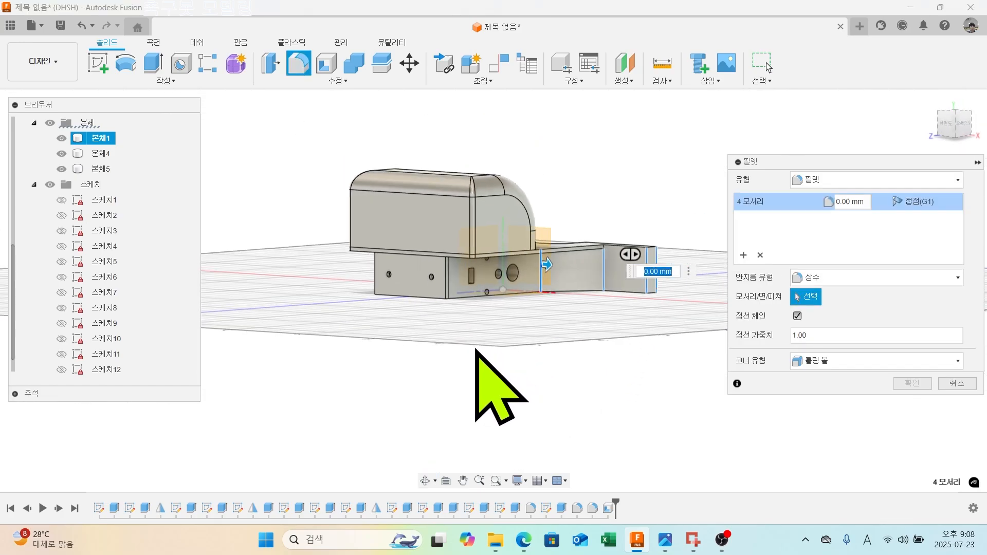
Add the four matching vertical edges of the other arm and fillet all eight selected edges with a 1 mm radius.
{"action": "middle_click_drag", "start_coordinate": [441, 364], "coordinate": [564, 348], "text": "shift"}
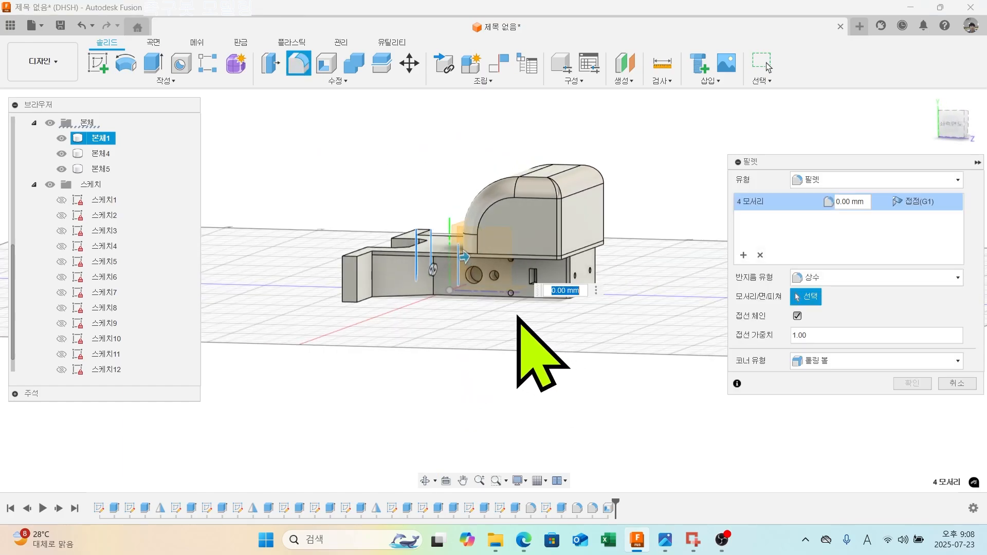
{"action": "scroll", "coordinate": [426, 282], "scroll_direction": "up", "scroll_amount": 3}
{"action": "left_click", "coordinate": [441, 285]}
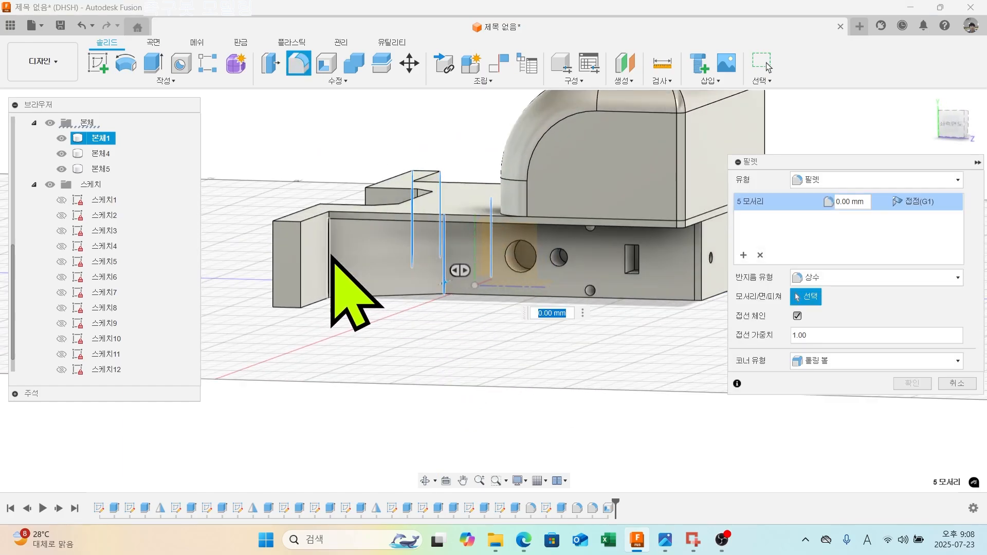
{"action": "left_click", "coordinate": [330, 256]}
{"action": "left_click", "coordinate": [299, 254]}
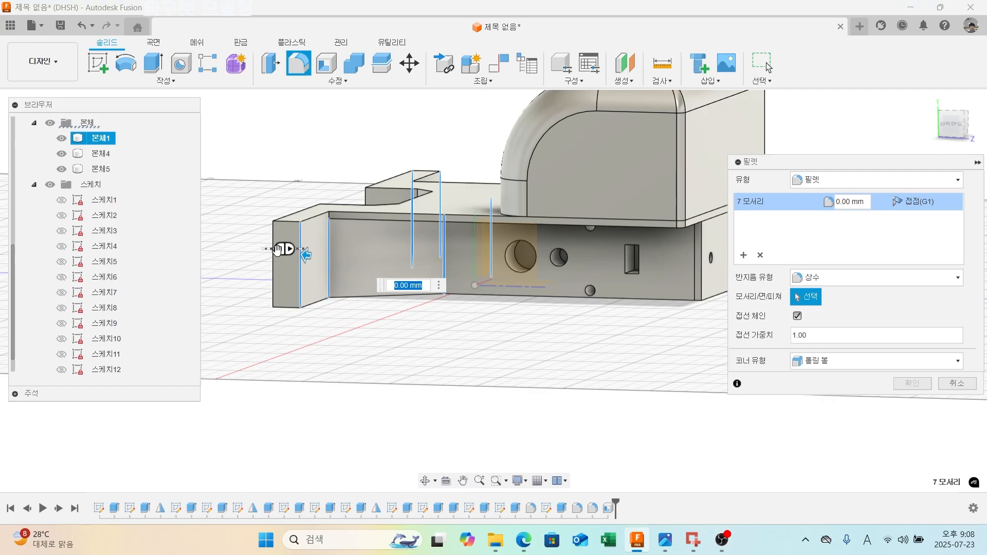
{"action": "left_click", "coordinate": [274, 241]}
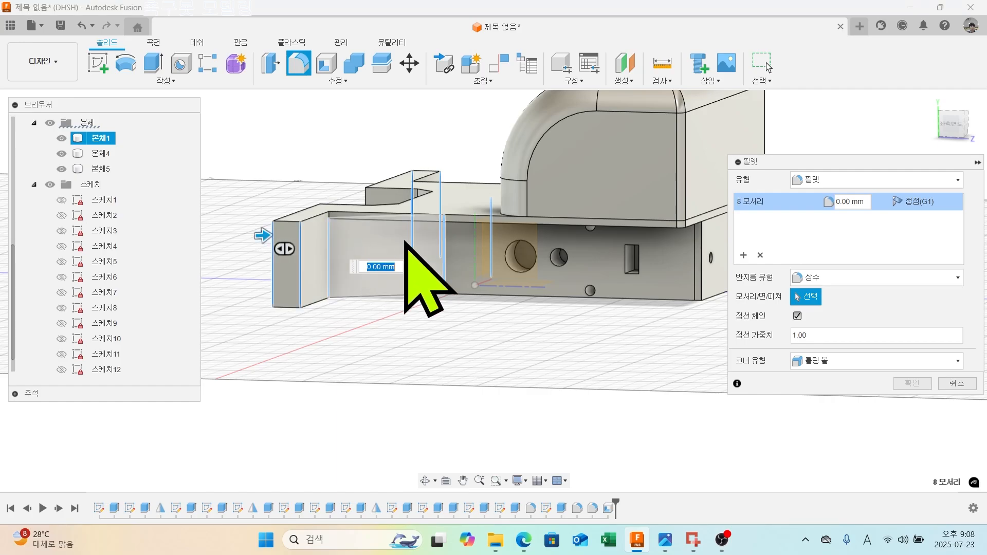
{"action": "type", "text": "1"}
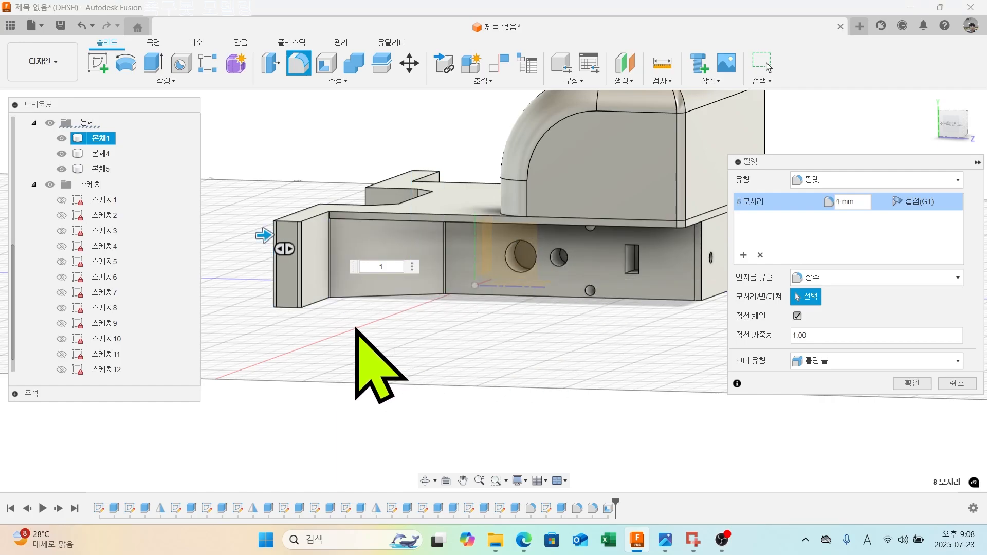
{"action": "middle_click_drag", "start_coordinate": [355, 327], "coordinate": [779, 325], "text": "shift"}
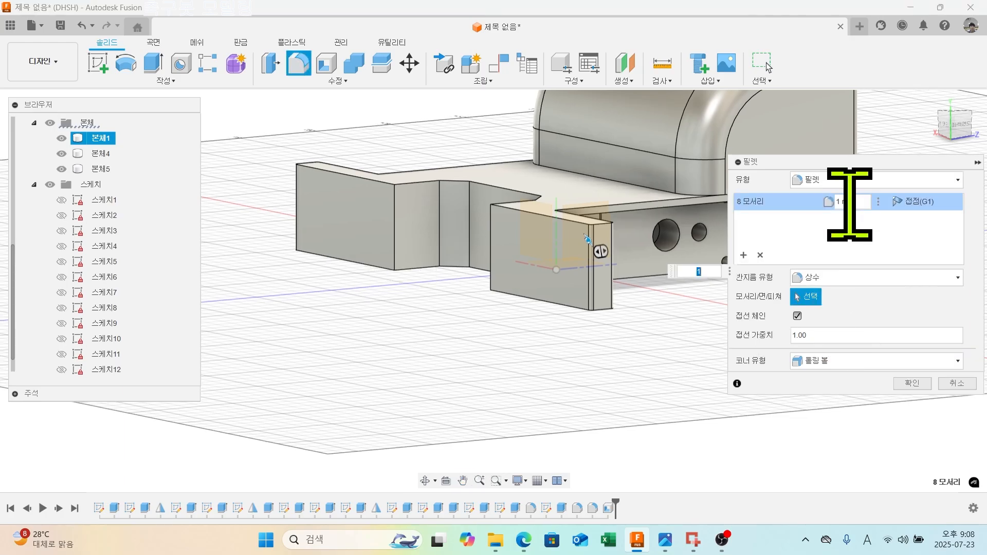
{"action": "scroll", "coordinate": [588, 257], "scroll_direction": "up", "scroll_amount": 5}
{"action": "scroll", "coordinate": [588, 257], "scroll_direction": "down", "scroll_amount": 5}
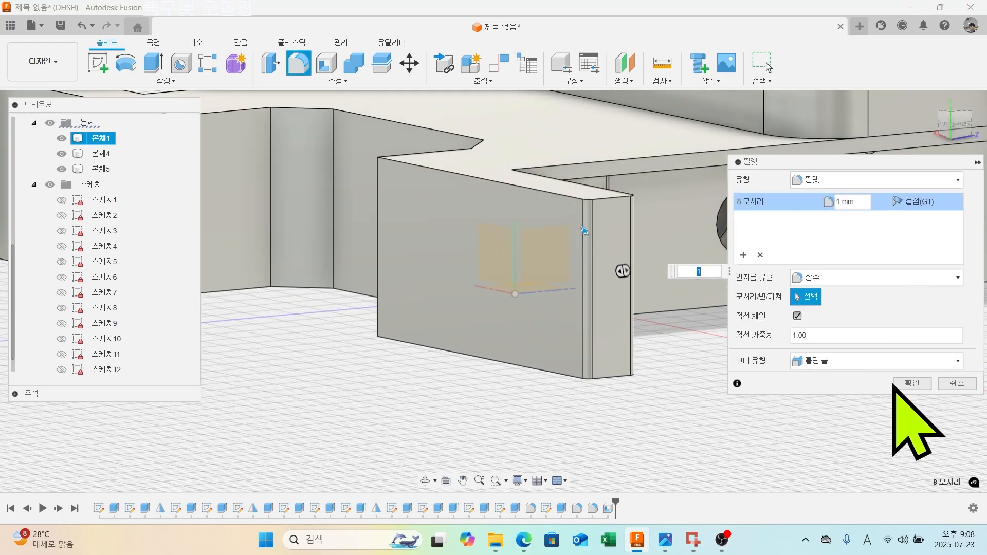
{"action": "left_click", "coordinate": [906, 384]}
{"action": "scroll", "coordinate": [760, 429], "scroll_direction": "down", "scroll_amount": 2}
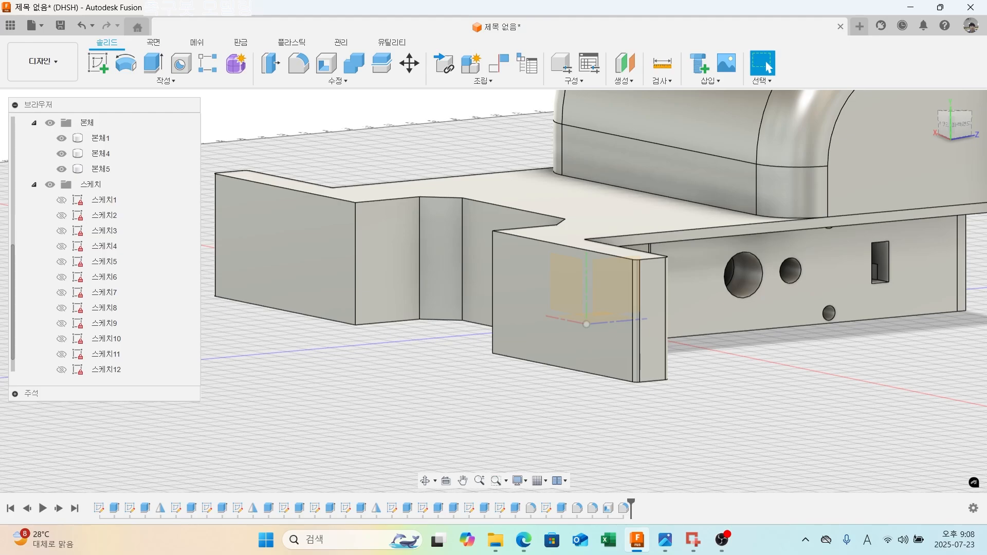
Hide the housing body 본체5 and start a sketch on the bracket plate's flat face that carries the raised frames.
{"action": "scroll", "coordinate": [639, 364], "scroll_direction": "down", "scroll_amount": 3}
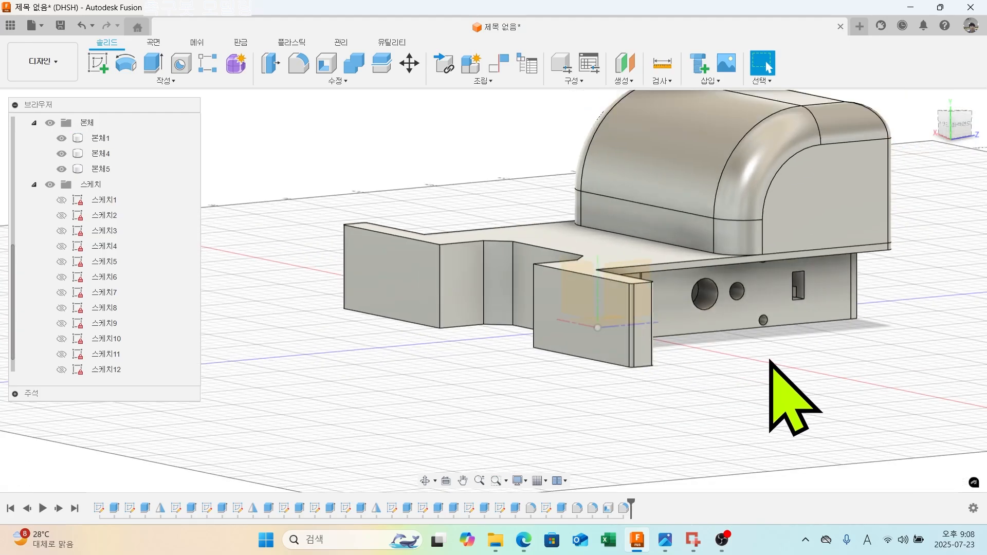
{"action": "middle_click_drag", "start_coordinate": [782, 396], "coordinate": [597, 402], "text": "shift"}
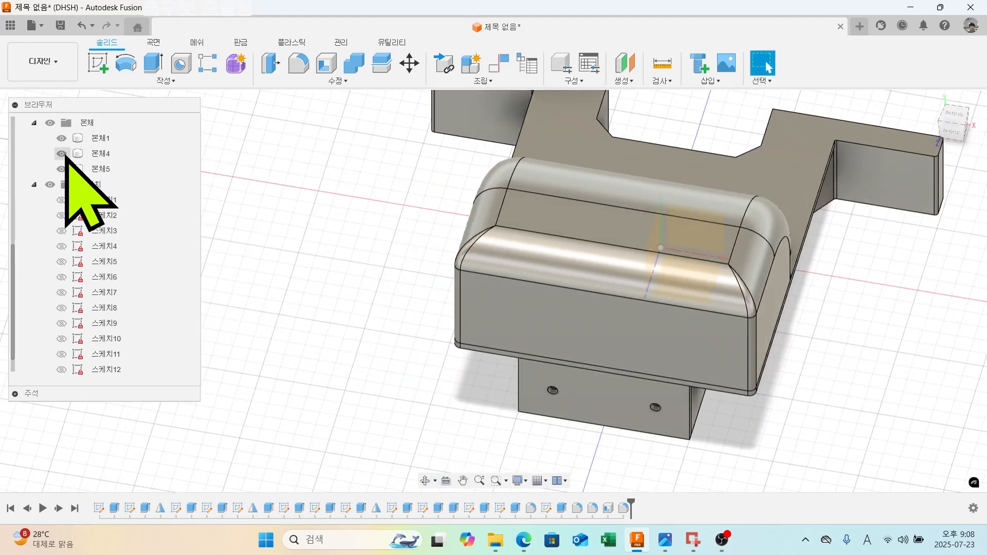
{"action": "left_click", "coordinate": [62, 166]}
{"action": "middle_click_drag", "start_coordinate": [609, 322], "coordinate": [623, 370], "text": "shift"}
{"action": "scroll", "coordinate": [660, 300], "scroll_direction": "down", "scroll_amount": 3}
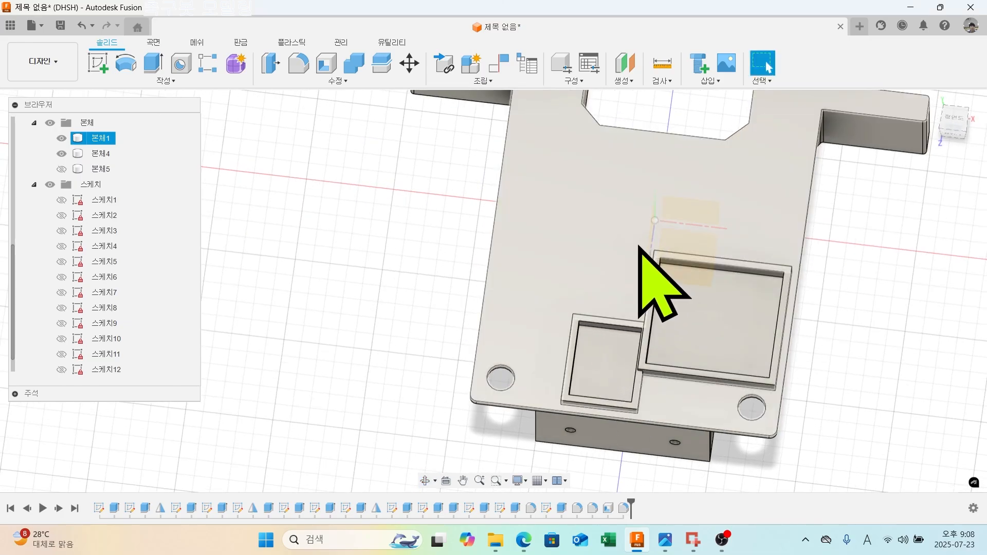
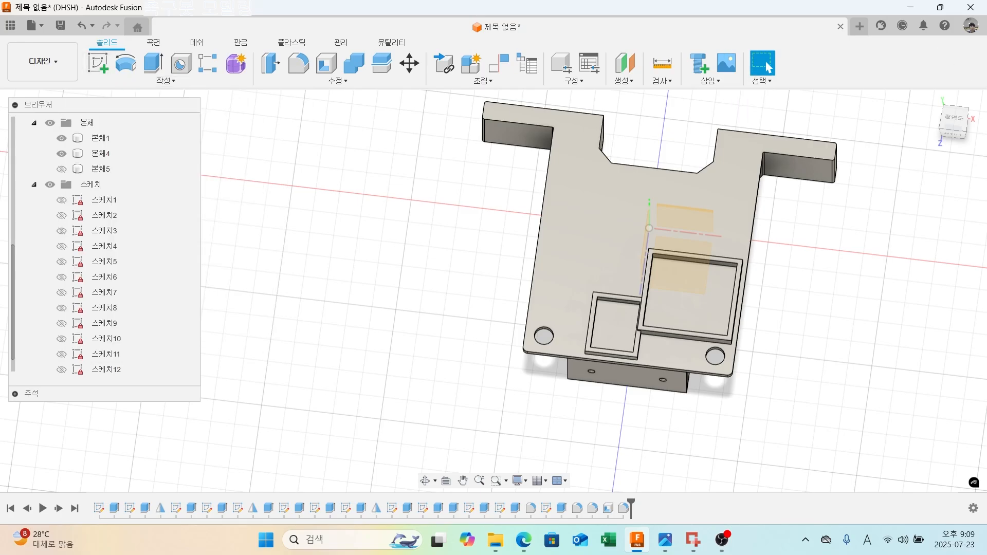
{"action": "left_click", "coordinate": [99, 63]}
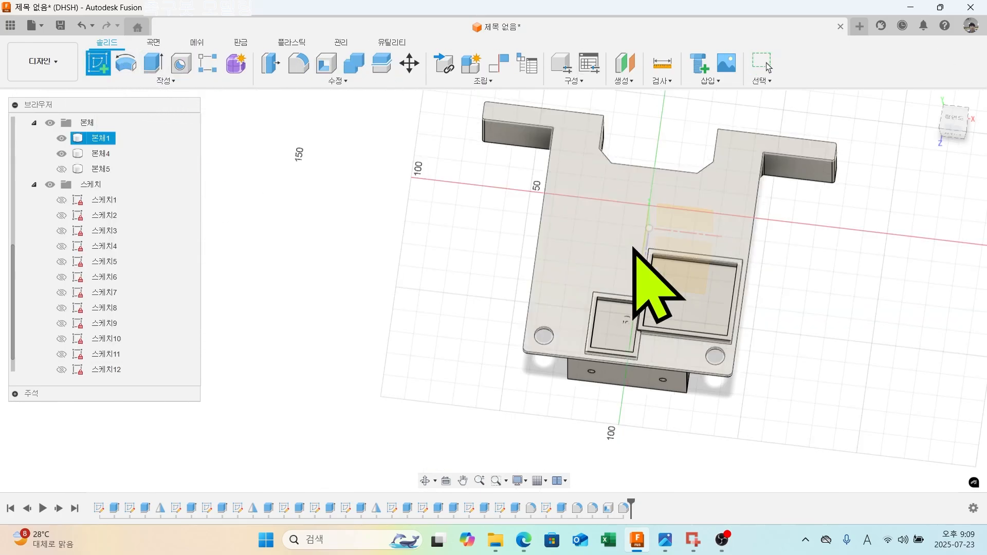
{"action": "left_click", "coordinate": [605, 263]}
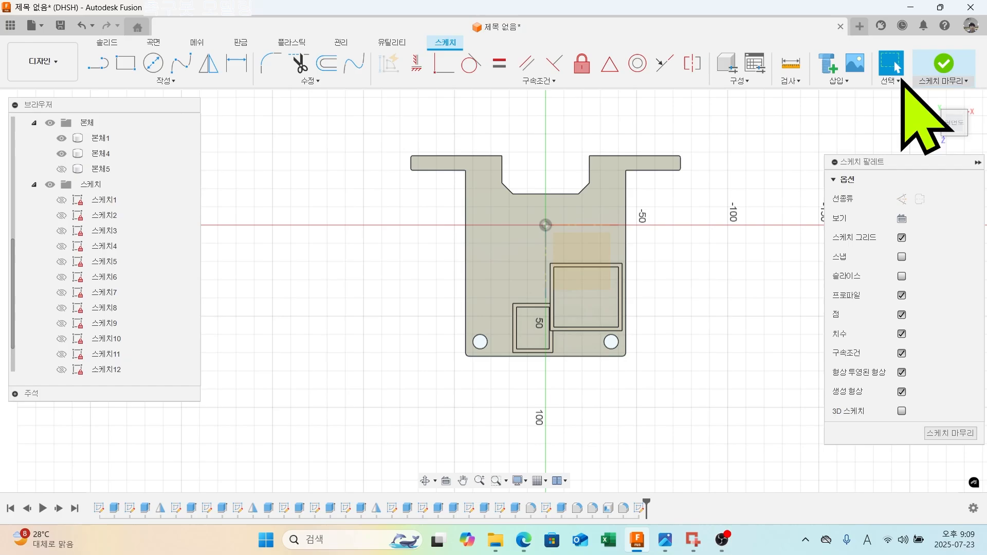
Show the housing 본체5 again and hide the bracket 본체1 and end cover 본체4 to expose the housing's open underside.
{"action": "middle_click_drag", "start_coordinate": [667, 330], "coordinate": [645, 276], "text": "shift"}
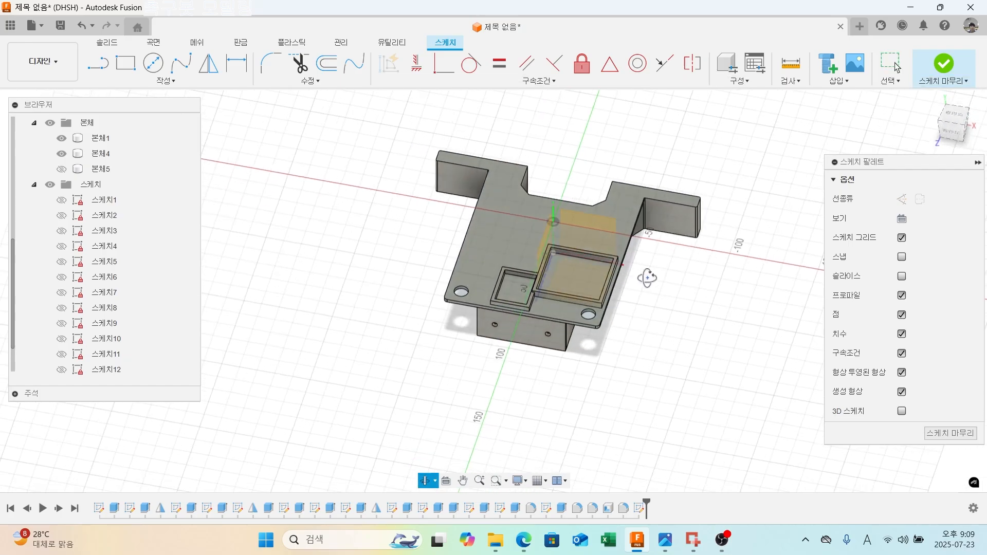
{"action": "left_click", "coordinate": [61, 168]}
{"action": "left_click", "coordinate": [62, 138]}
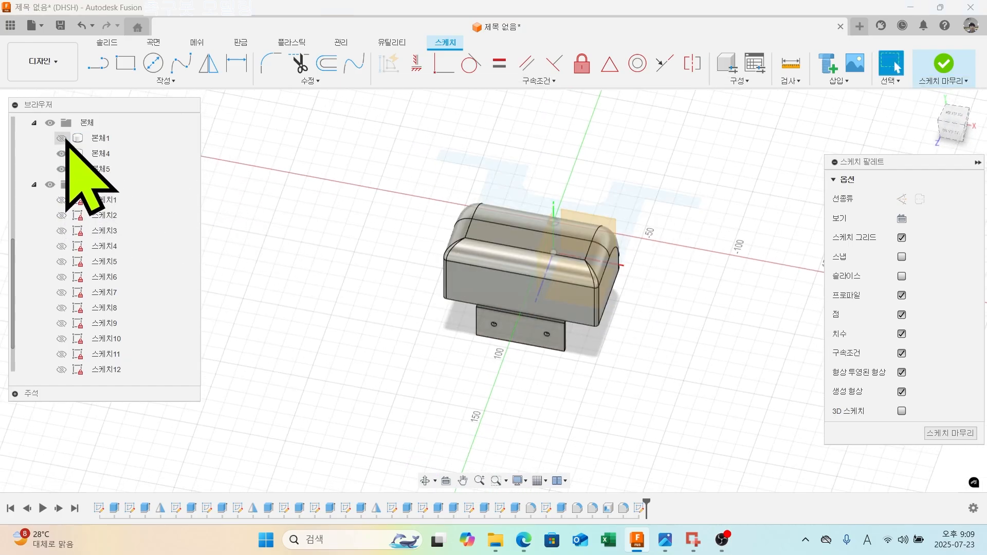
{"action": "middle_click_drag", "start_coordinate": [622, 407], "coordinate": [590, 286], "text": "shift"}
{"action": "left_click", "coordinate": [61, 154]}
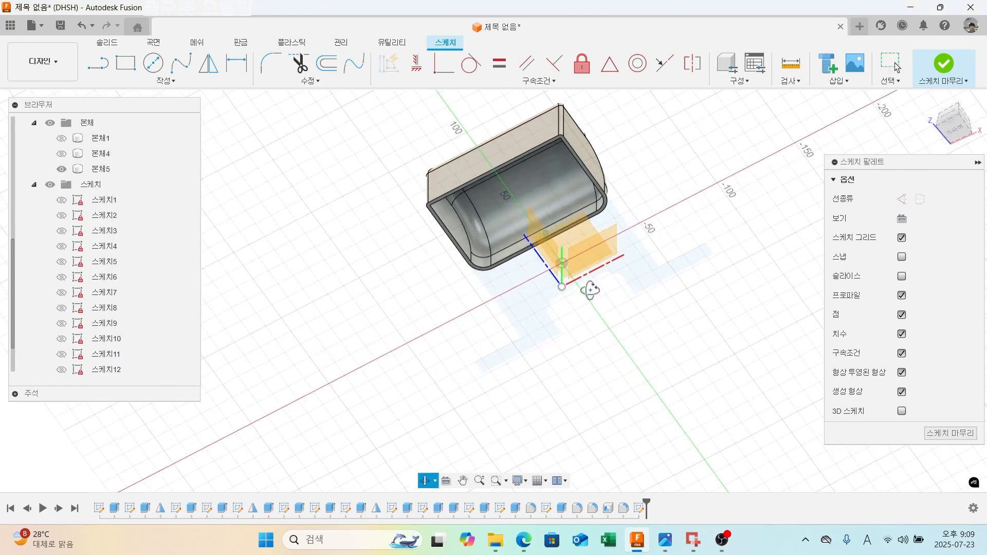
Project the rim face around the shelled housing's open bottom into the sketch with the projection link on.
{"action": "scroll", "coordinate": [491, 211], "scroll_direction": "up", "scroll_amount": 2}
{"action": "left_click", "coordinate": [167, 80]}
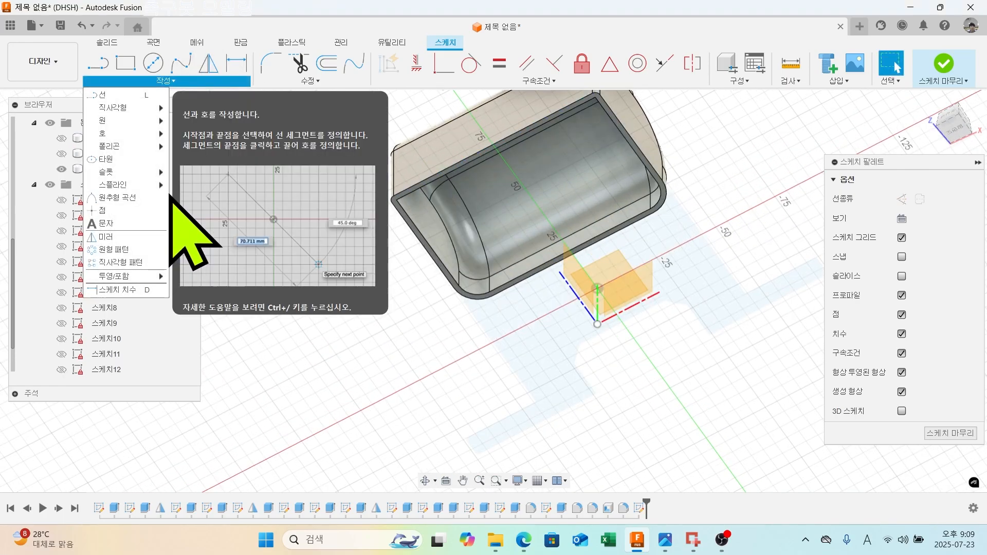
{"action": "mouse_move", "coordinate": [137, 277]}
{"action": "left_click", "coordinate": [219, 277]}
{"action": "scroll", "coordinate": [396, 242], "scroll_direction": "up", "scroll_amount": 4}
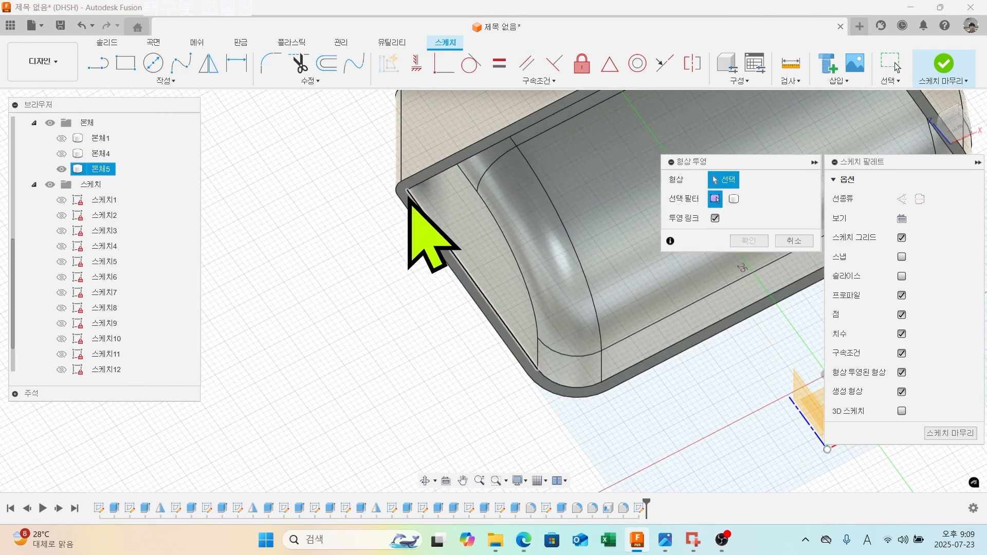
{"action": "scroll", "coordinate": [410, 196], "scroll_direction": "up", "scroll_amount": 2}
{"action": "left_click", "coordinate": [430, 220]}
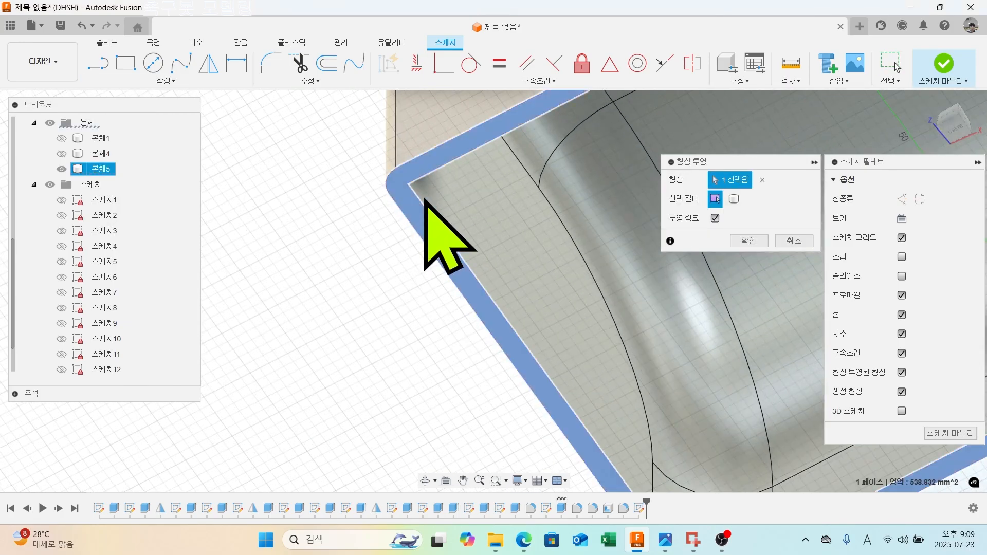
{"action": "left_click", "coordinate": [748, 241]}
{"action": "scroll", "coordinate": [771, 275], "scroll_direction": "down", "scroll_amount": 5}
{"action": "middle_click_drag", "start_coordinate": [687, 298], "coordinate": [568, 304], "text": "shift"}
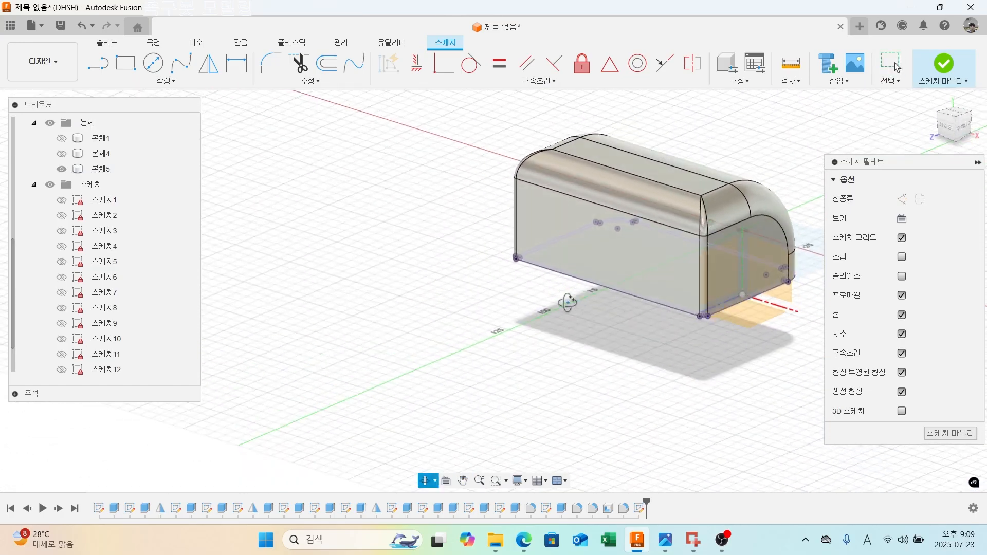
Show the base plate body with the two rectangular frames and hide the rounded cover body.
{"action": "left_click", "coordinate": [61, 138]}
{"action": "left_click", "coordinate": [61, 169]}
{"action": "middle_click_drag", "start_coordinate": [463, 331], "coordinate": [511, 350], "text": "shift"}
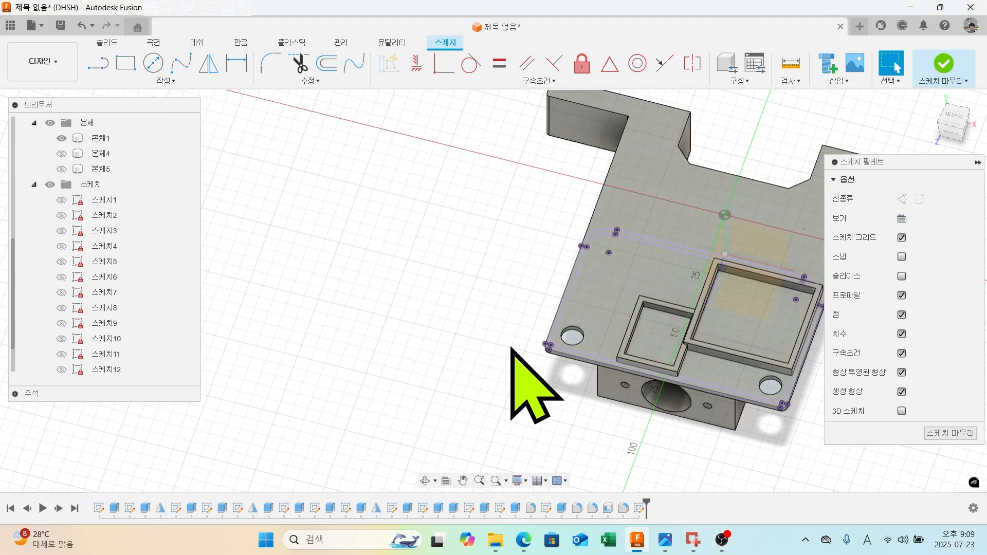
{"action": "scroll", "coordinate": [565, 308], "scroll_direction": "up", "scroll_amount": 4}
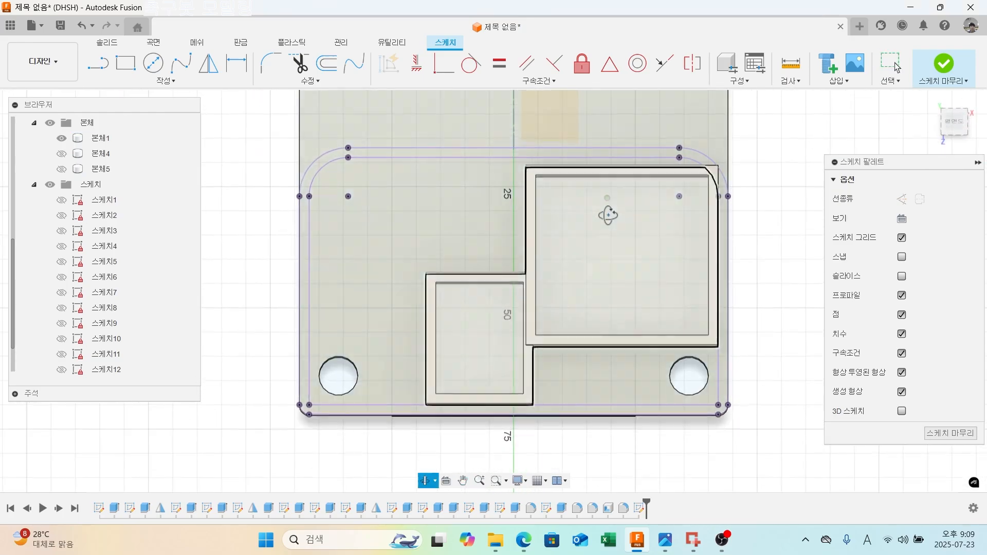
{"action": "key", "text": "Escape"}
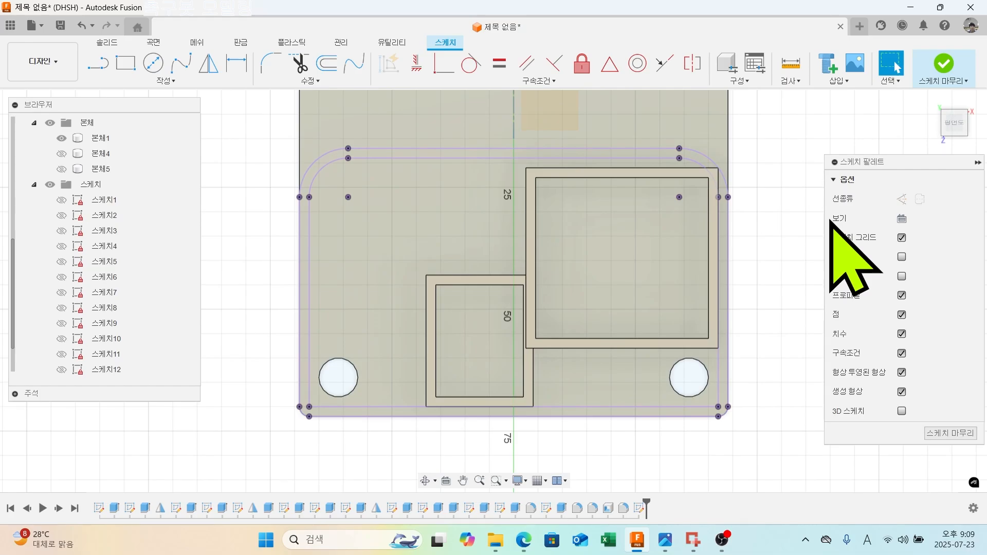
Examine how the corner arcs of the two rounded outlines fit around the larger square frame and the plate's holes.
{"action": "scroll", "coordinate": [722, 175], "scroll_direction": "up", "scroll_amount": 3}
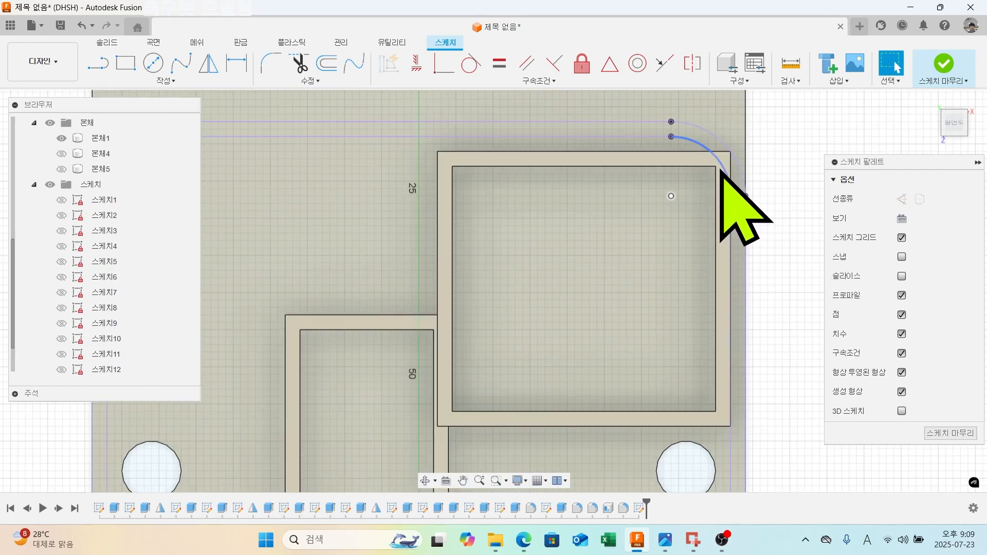
{"action": "scroll", "coordinate": [730, 195], "scroll_direction": "down", "scroll_amount": 3}
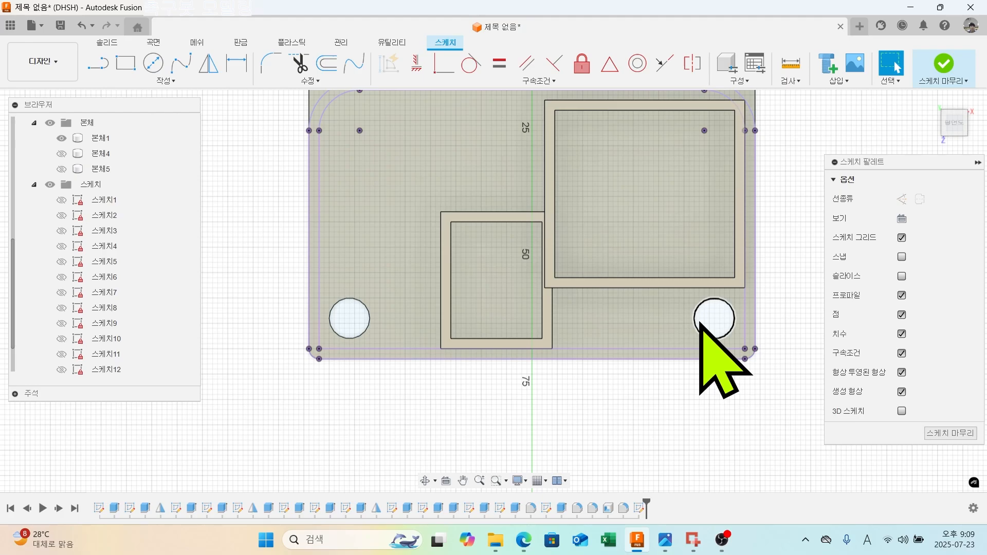
{"action": "scroll", "coordinate": [700, 324], "scroll_direction": "down", "scroll_amount": 2}
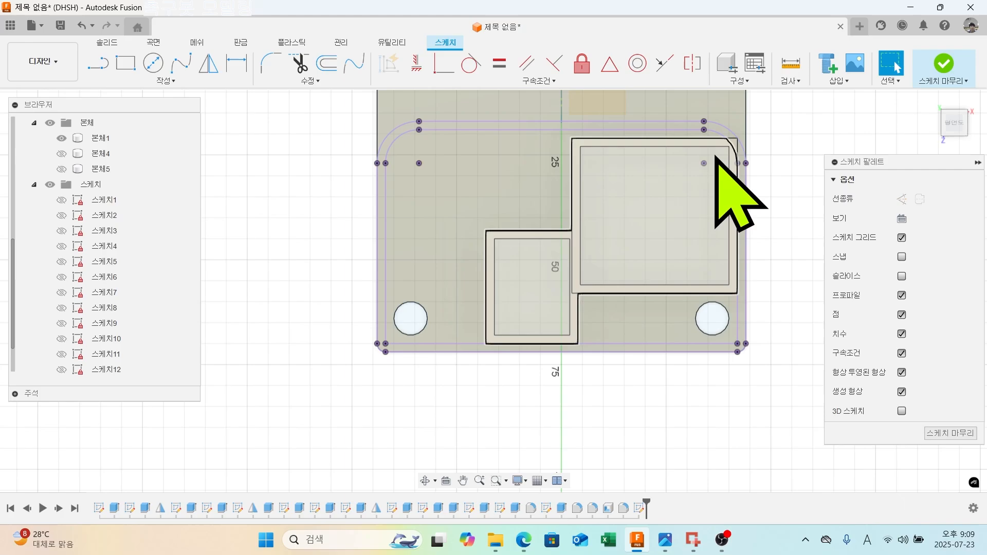
{"action": "scroll", "coordinate": [699, 268], "scroll_direction": "down", "scroll_amount": 3}
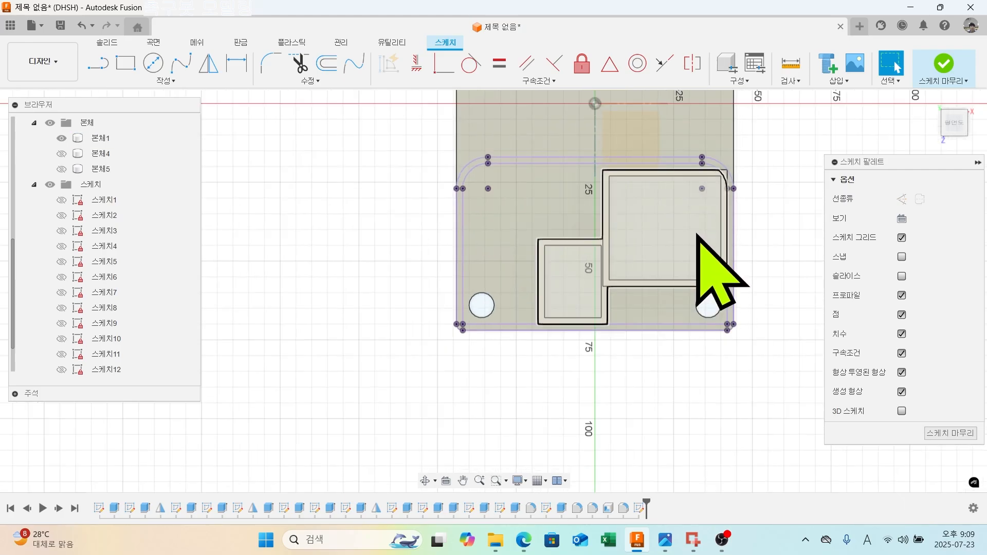
{"action": "scroll", "coordinate": [672, 196], "scroll_direction": "up", "scroll_amount": 5}
{"action": "scroll", "coordinate": [685, 176], "scroll_direction": "up", "scroll_amount": 2}
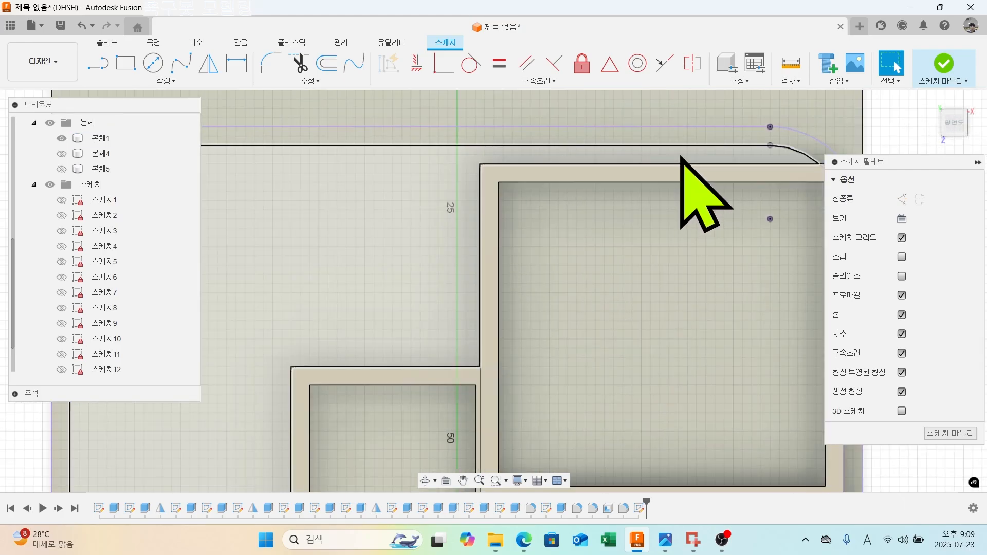
{"action": "scroll", "coordinate": [709, 185], "scroll_direction": "down", "scroll_amount": 3}
{"action": "scroll", "coordinate": [714, 208], "scroll_direction": "up", "scroll_amount": 3}
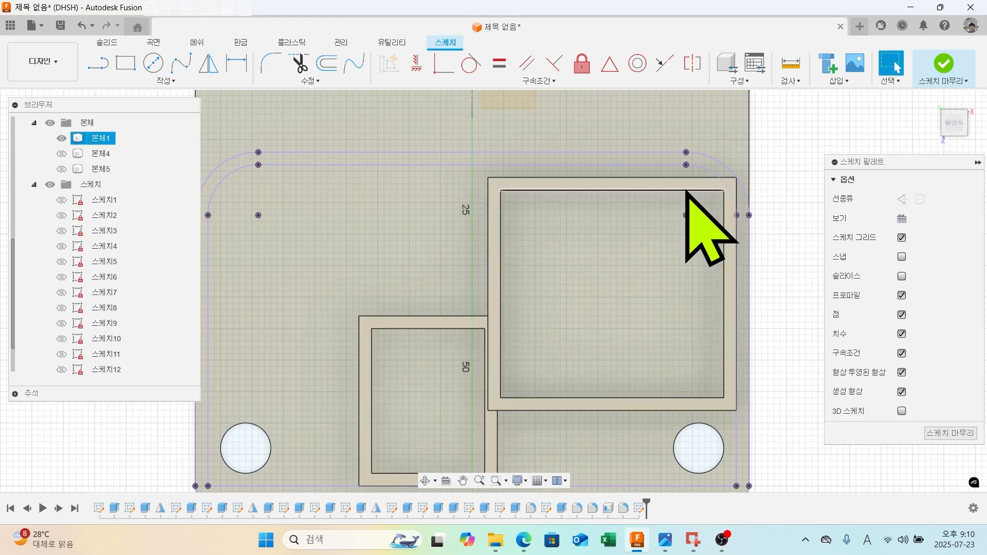
{"action": "scroll", "coordinate": [755, 184], "scroll_direction": "down", "scroll_amount": 3}
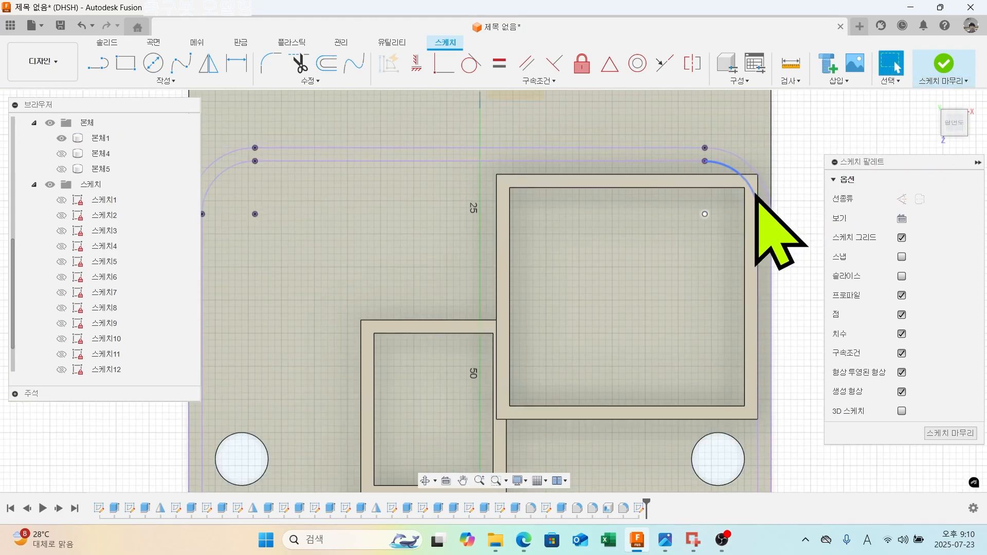
{"action": "scroll", "coordinate": [747, 182], "scroll_direction": "down", "scroll_amount": 1}
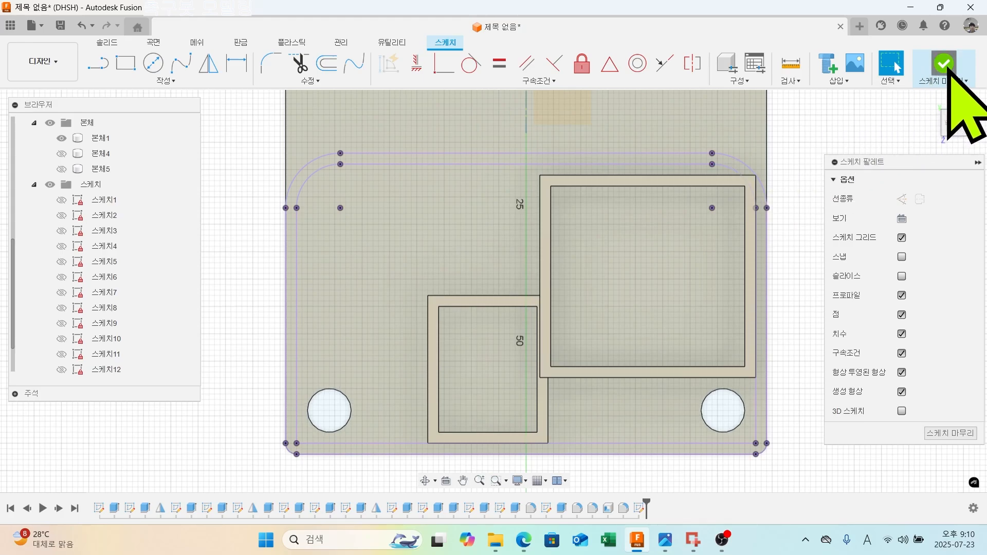
Finish the sketch and select the narrow band profile between the two rounded outlines.
{"action": "left_click", "coordinate": [944, 65]}
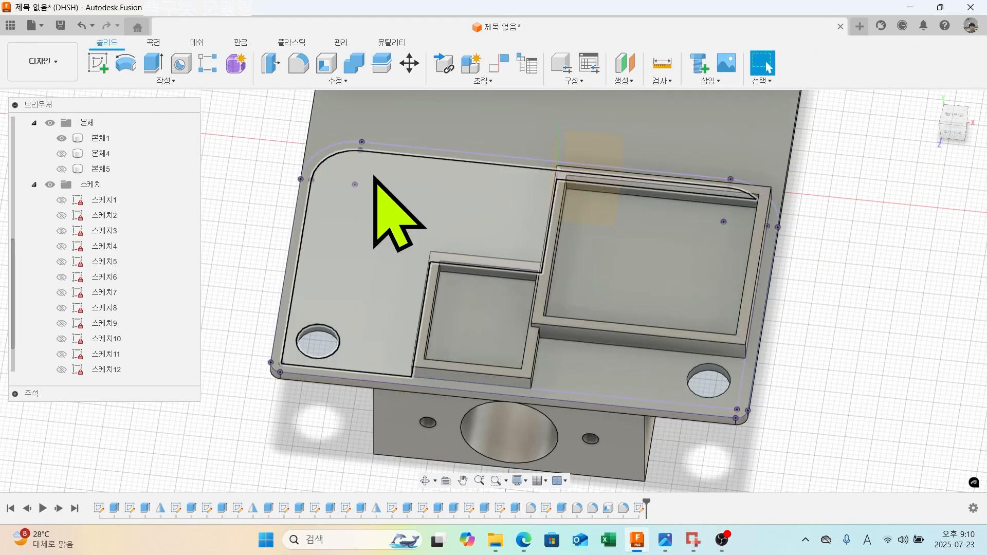
{"action": "scroll", "coordinate": [381, 215], "scroll_direction": "up", "scroll_amount": 5}
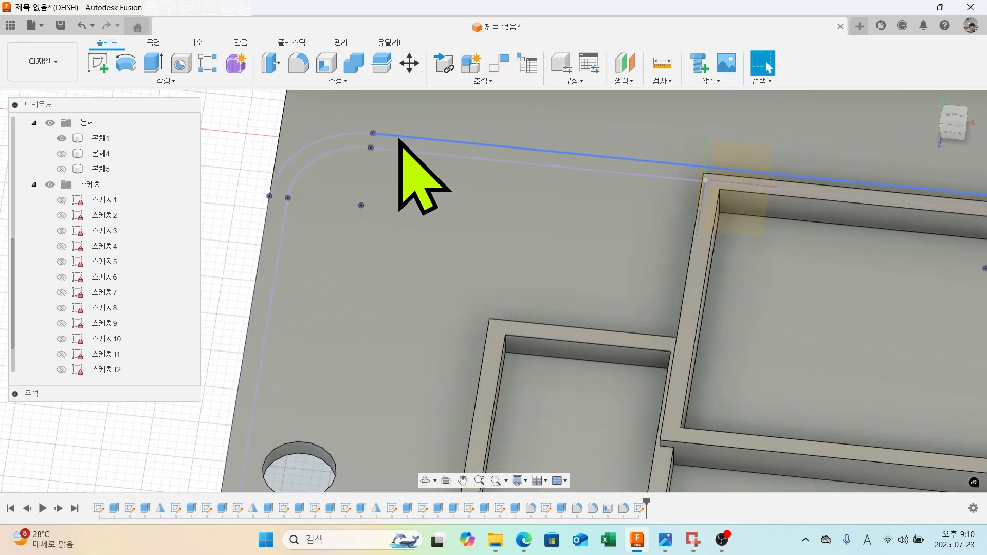
{"action": "left_click", "coordinate": [400, 149]}
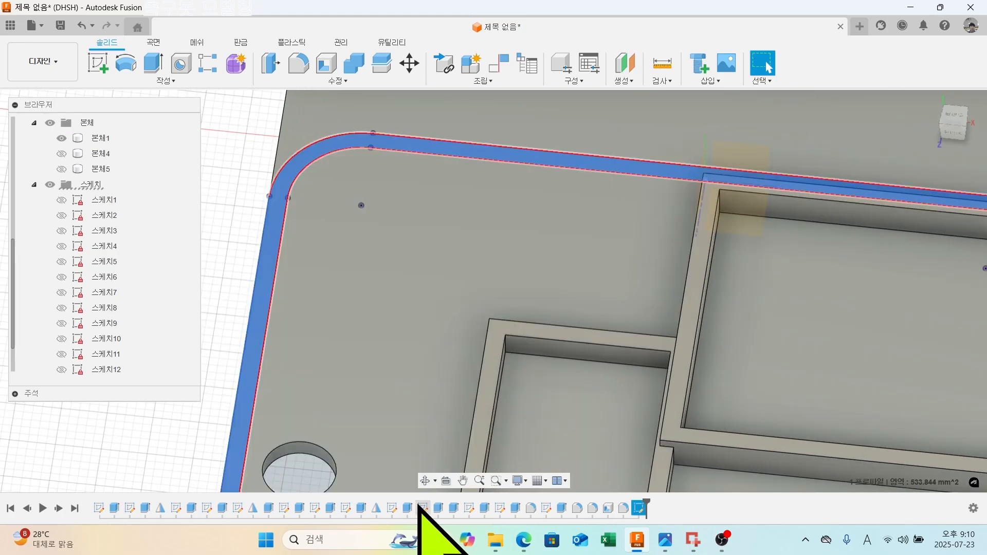
{"action": "double_click", "coordinate": [499, 508]}
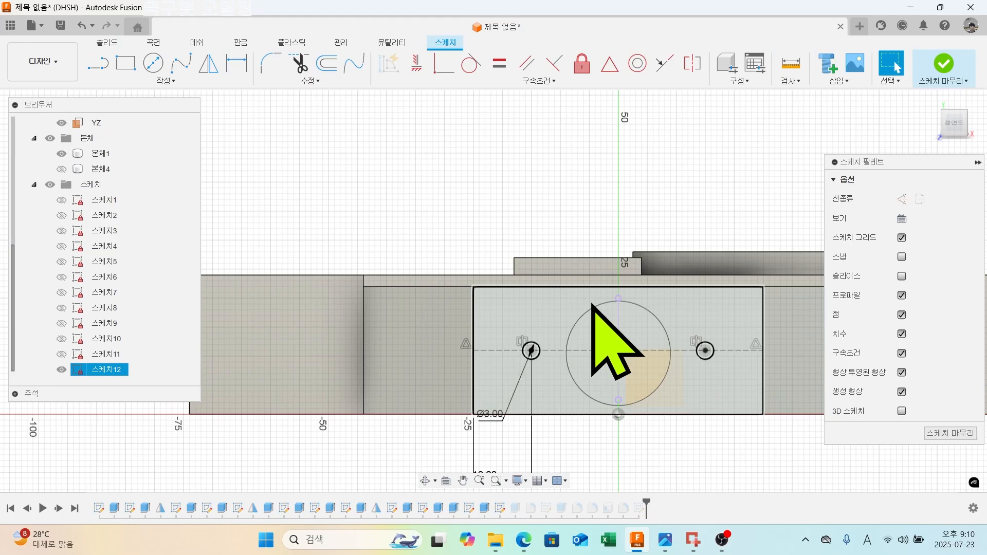
{"action": "left_click", "coordinate": [945, 65]}
{"action": "mouse_move", "coordinate": [661, 469]}
{"action": "middle_mouse_down", "text": "shift"}
{"action": "mouse_move", "coordinate": [646, 460]}
{"action": "mouse_move", "coordinate": [643, 286]}
{"action": "mouse_move", "coordinate": [627, 260]}
{"action": "mouse_move", "coordinate": [630, 335]}
{"action": "mouse_move", "coordinate": [578, 504]}
{"action": "middle_mouse_up", "text": "shift"}
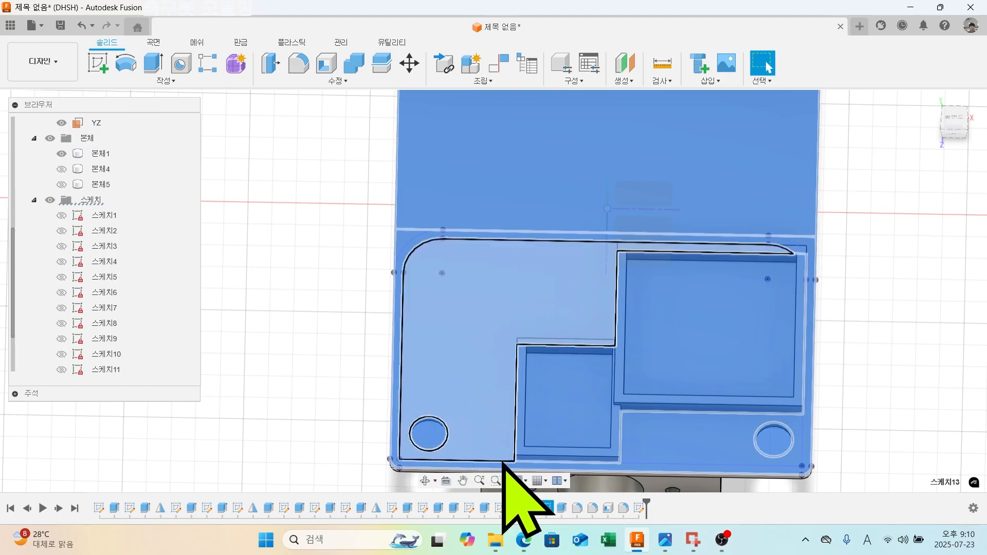
Edit the cover's base sketch, set the 55 mm depth dimension to 60 mm, finish it and check the corner against the square frame.
{"action": "double_click", "coordinate": [548, 508]}
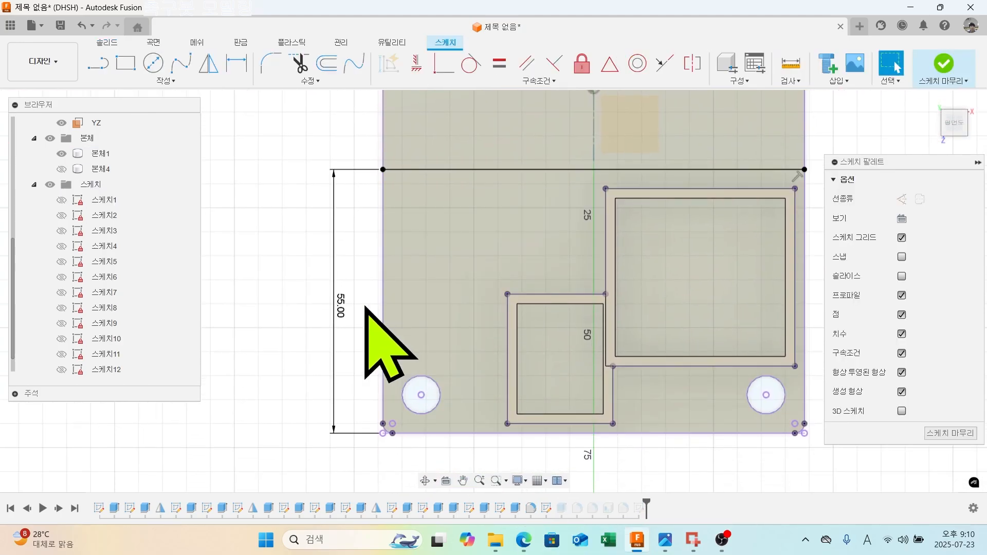
{"action": "double_click", "coordinate": [341, 306]}
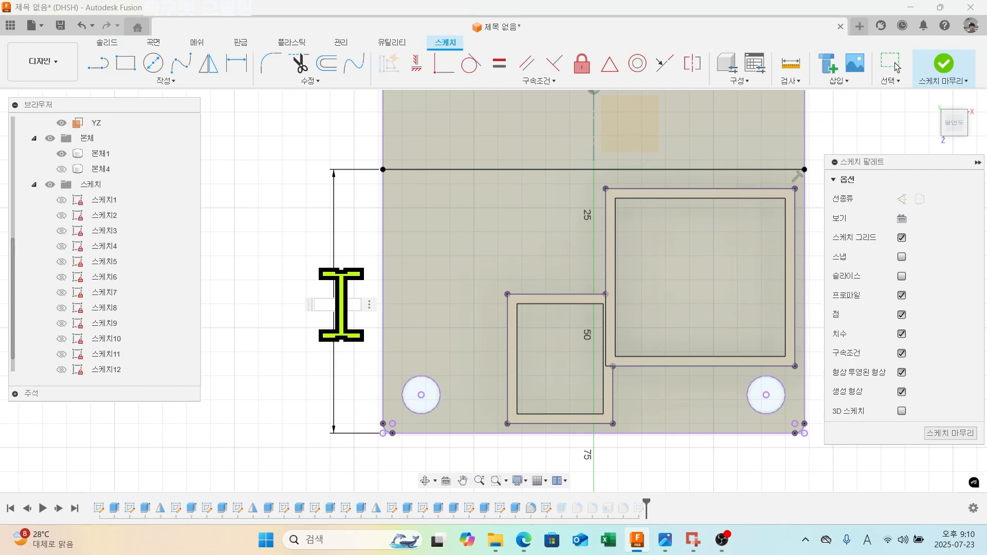
{"action": "key", "text": "Return"}
{"action": "left_click", "coordinate": [937, 67]}
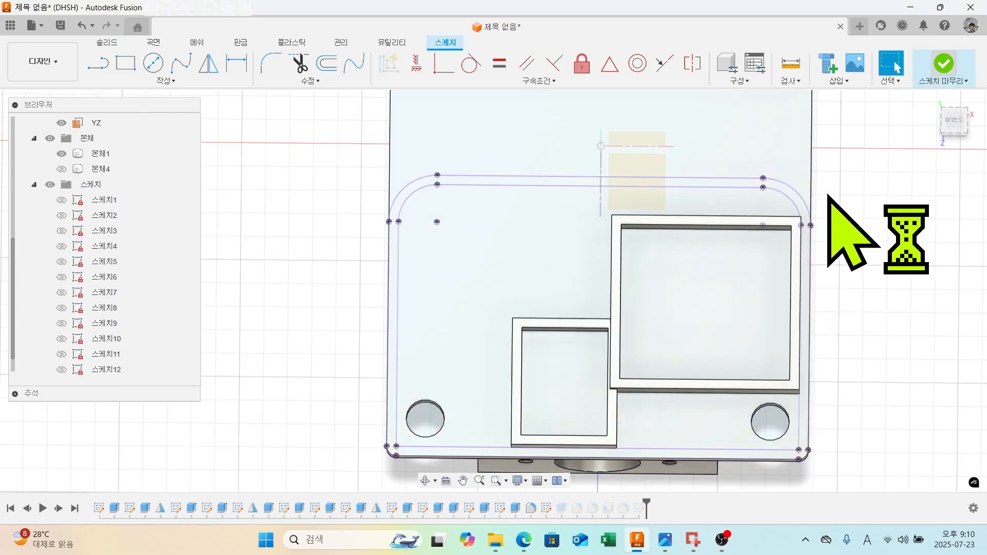
{"action": "scroll", "coordinate": [822, 269], "scroll_direction": "up", "scroll_amount": 5}
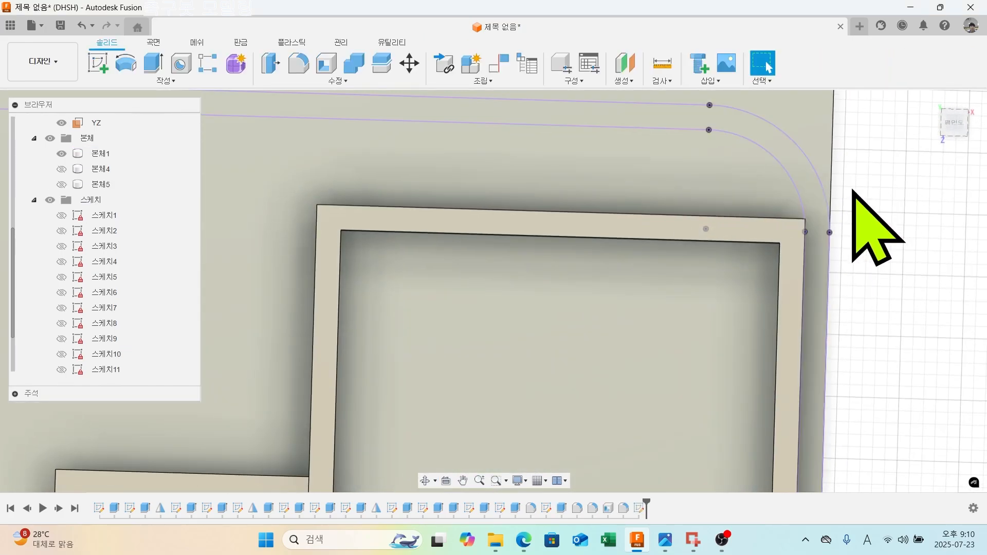
{"action": "scroll", "coordinate": [812, 237], "scroll_direction": "up", "scroll_amount": 5}
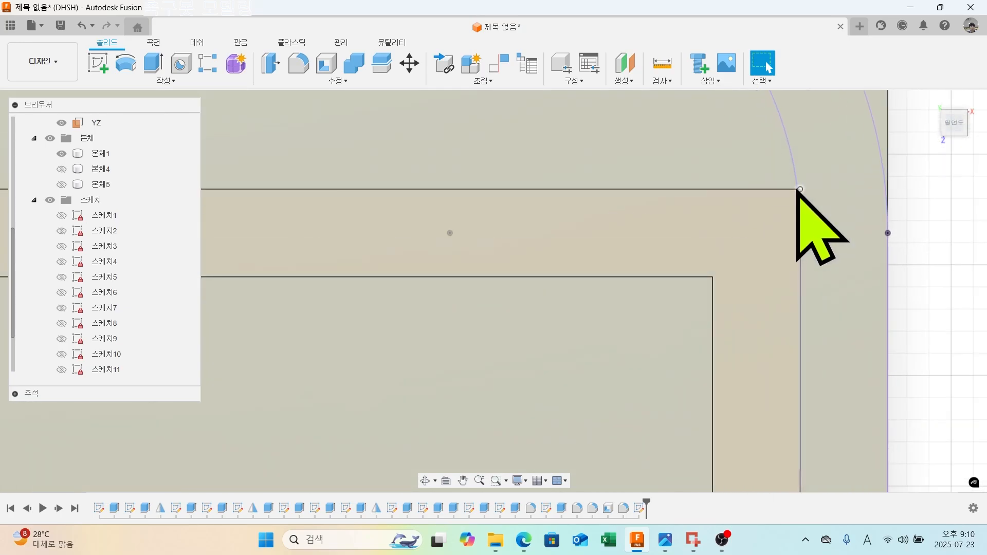
{"action": "scroll", "coordinate": [800, 201], "scroll_direction": "down", "scroll_amount": 10}
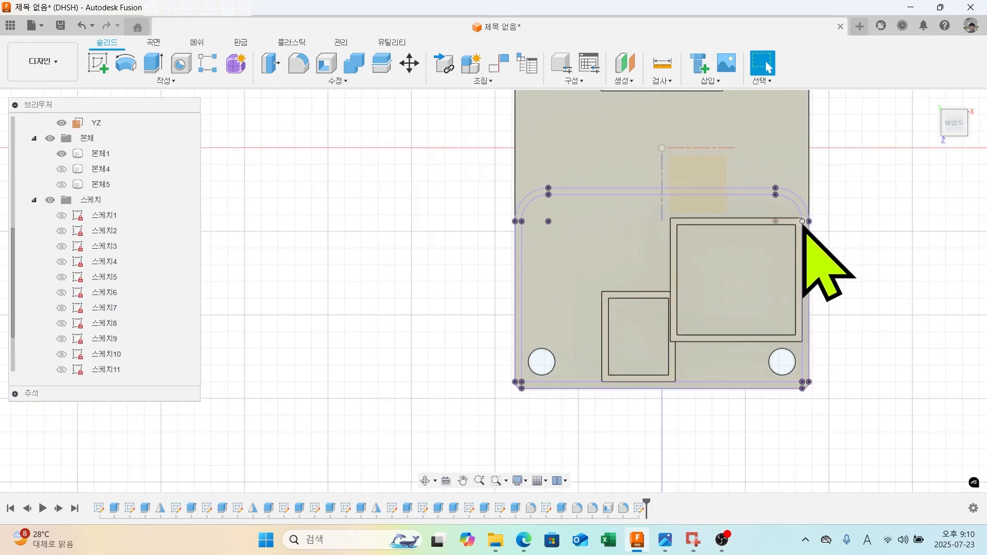
Adjust the cover base sketch's 60 mm depth dimension so the inner outline's corner arc ends at the larger square frame's outer corner.
{"action": "double_click", "coordinate": [547, 508]}
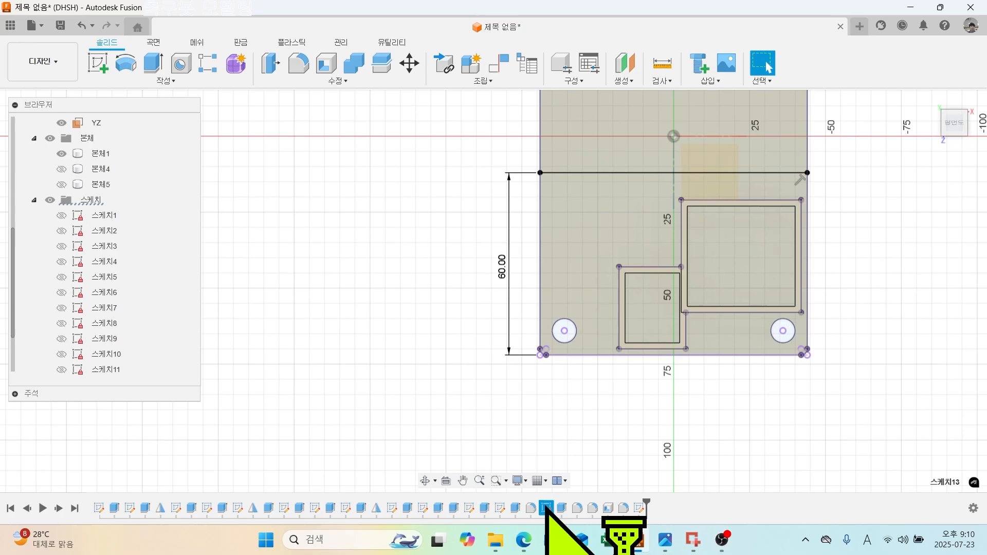
{"action": "double_click", "coordinate": [515, 266]}
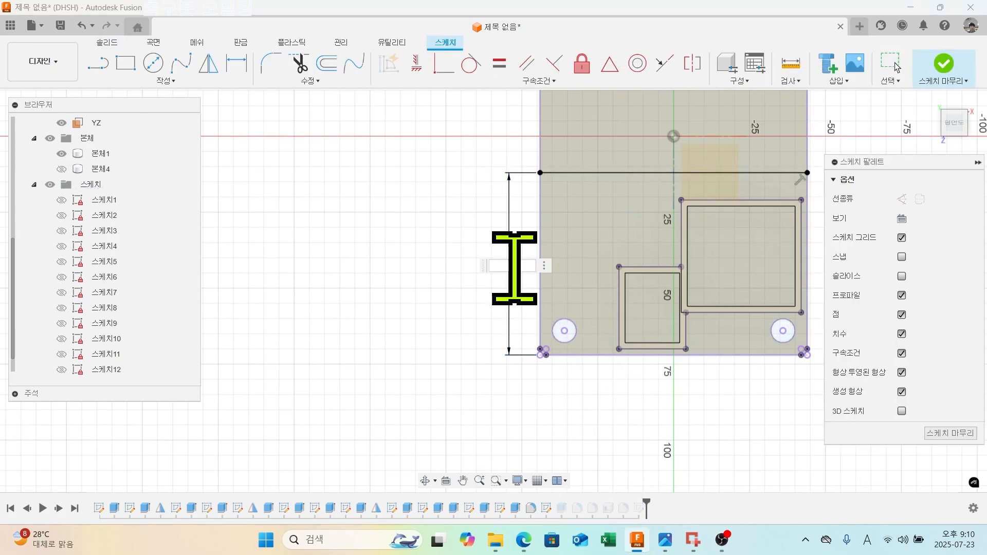
{"action": "left_click", "coordinate": [944, 64]}
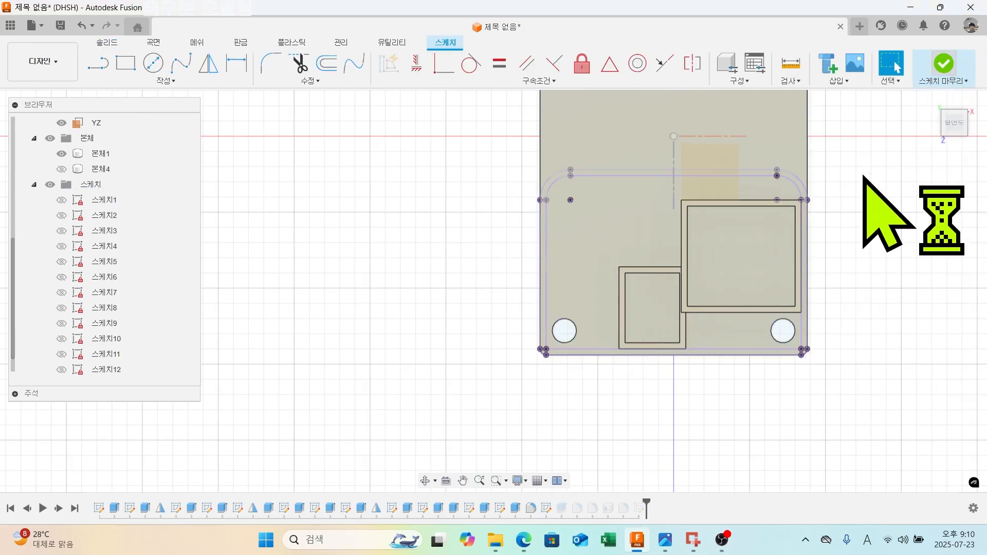
{"action": "scroll", "coordinate": [813, 200], "scroll_direction": "up", "scroll_amount": 10}
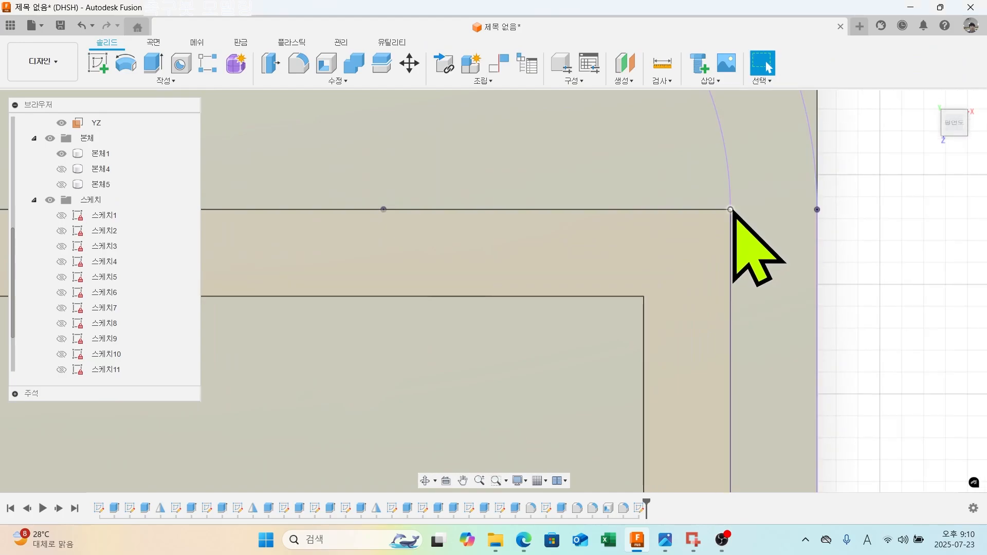
{"action": "scroll", "coordinate": [736, 232], "scroll_direction": "down", "scroll_amount": 2}
{"action": "scroll", "coordinate": [763, 298], "scroll_direction": "down", "scroll_amount": 10}
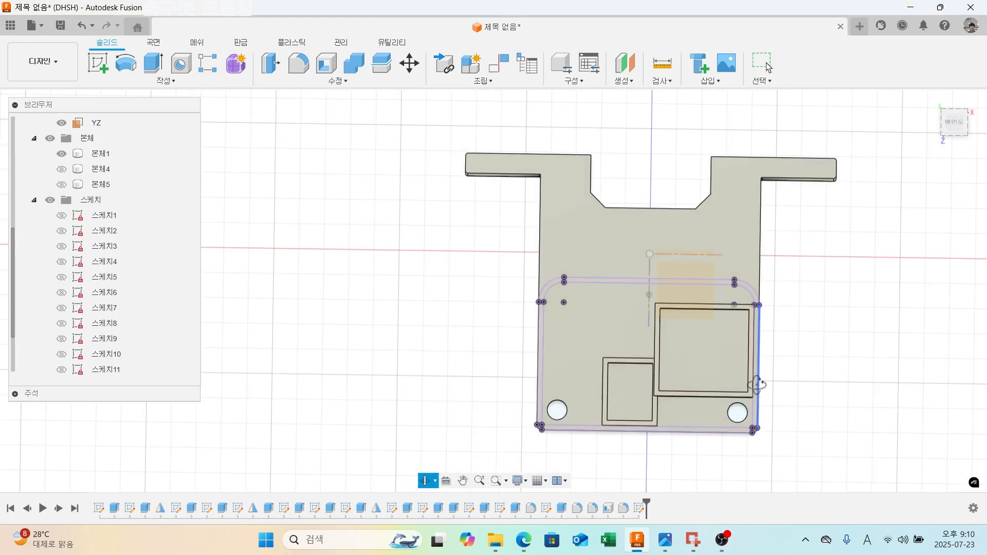
{"action": "key", "text": "Escape"}
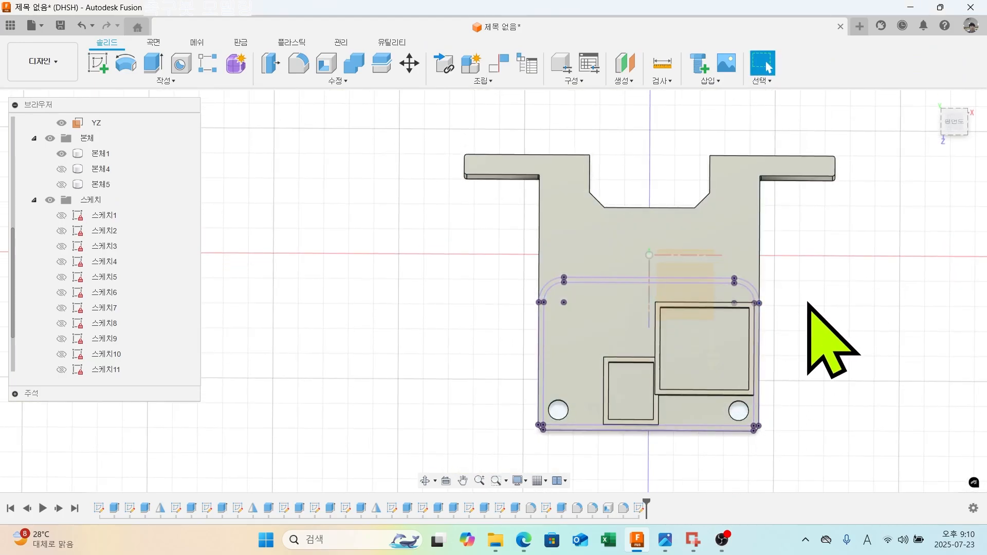
Reopen the rounded outline sketch and draw a circle about 14 mm in diameter near the outline's upper-left corner.
{"action": "left_click", "coordinate": [954, 123]}
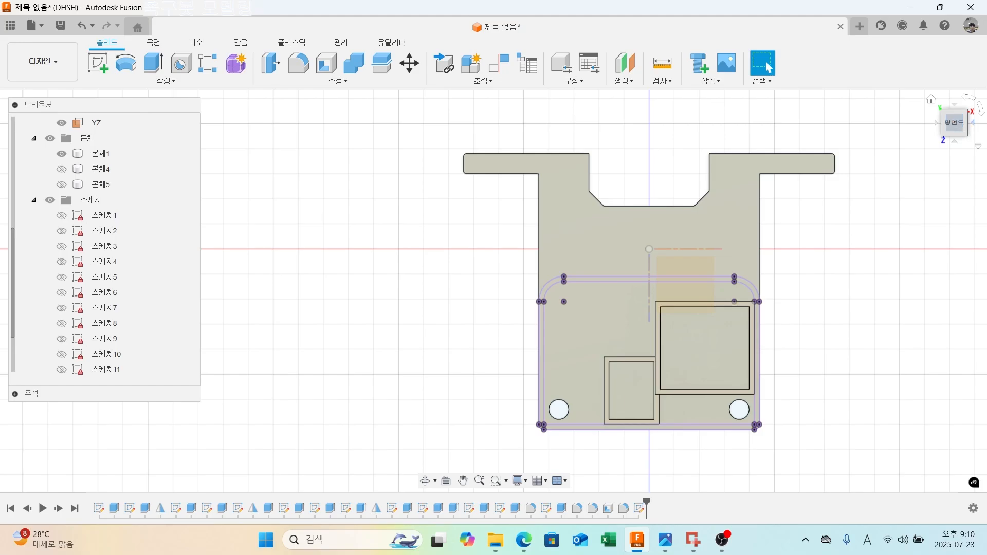
{"action": "double_click", "coordinate": [639, 508]}
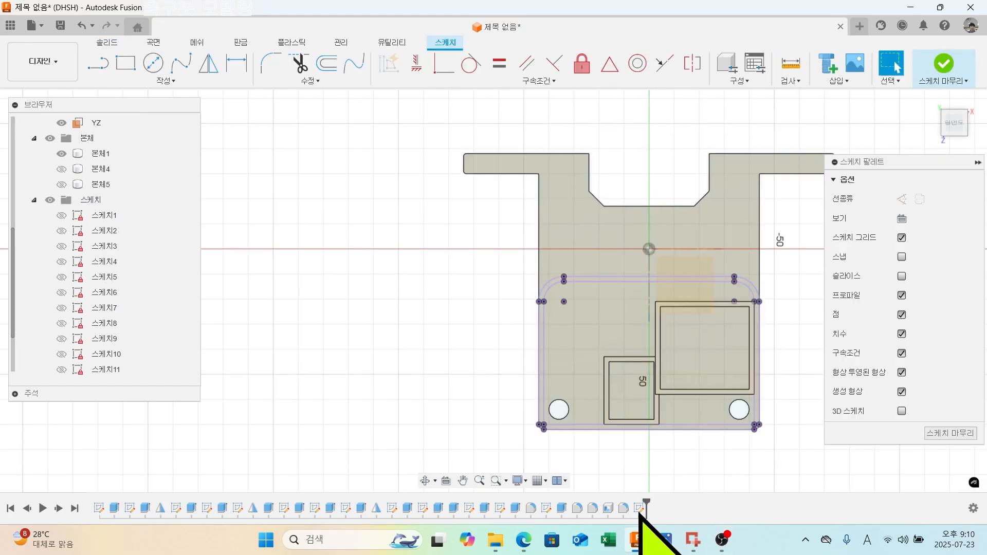
{"action": "scroll", "coordinate": [451, 275], "scroll_direction": "up", "scroll_amount": 3}
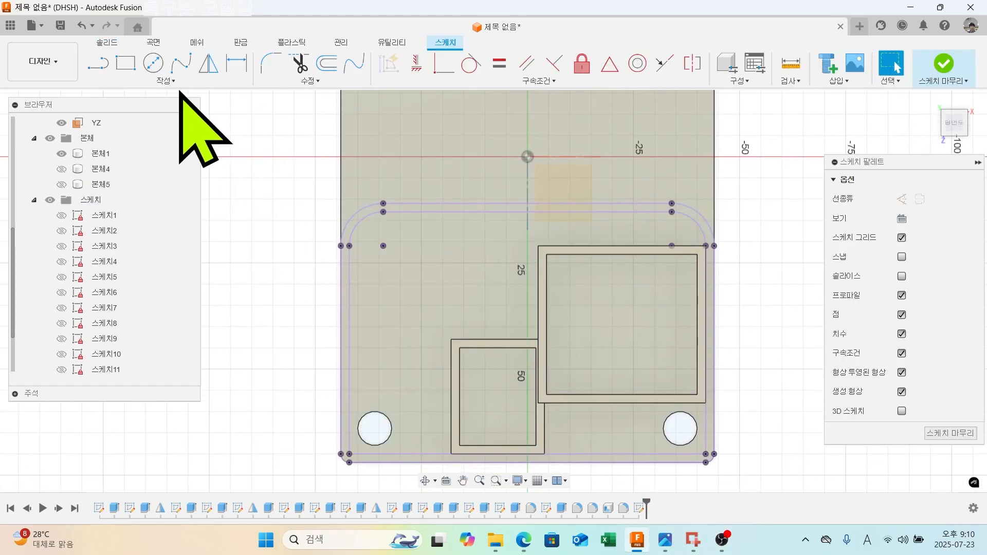
{"action": "left_click", "coordinate": [152, 62]}
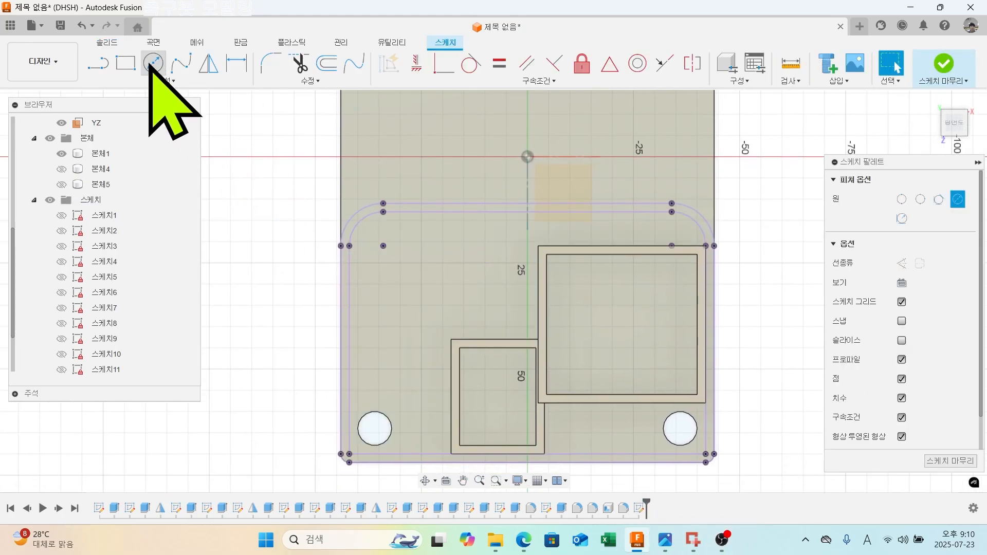
{"action": "left_click", "coordinate": [469, 220]}
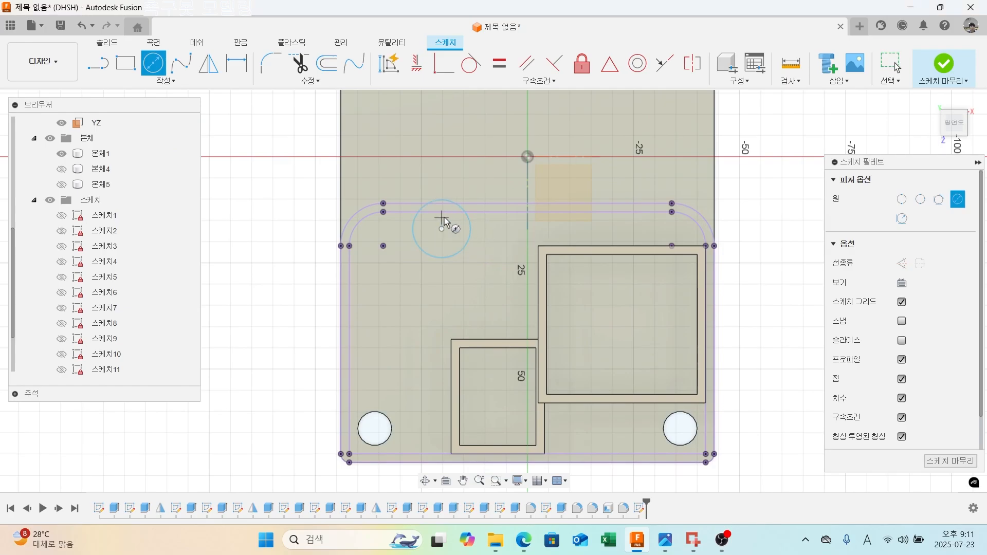
Dimension the diameter of the circle near the outline's upper-left corner as 3 mm.
{"action": "key", "text": "d"}
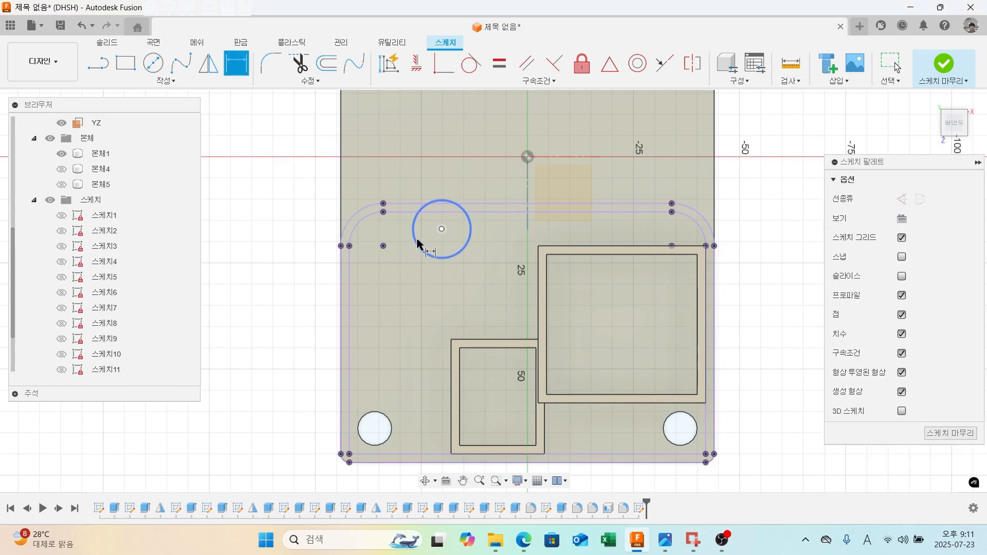
{"action": "left_click", "coordinate": [415, 244]}
{"action": "left_click", "coordinate": [308, 189]}
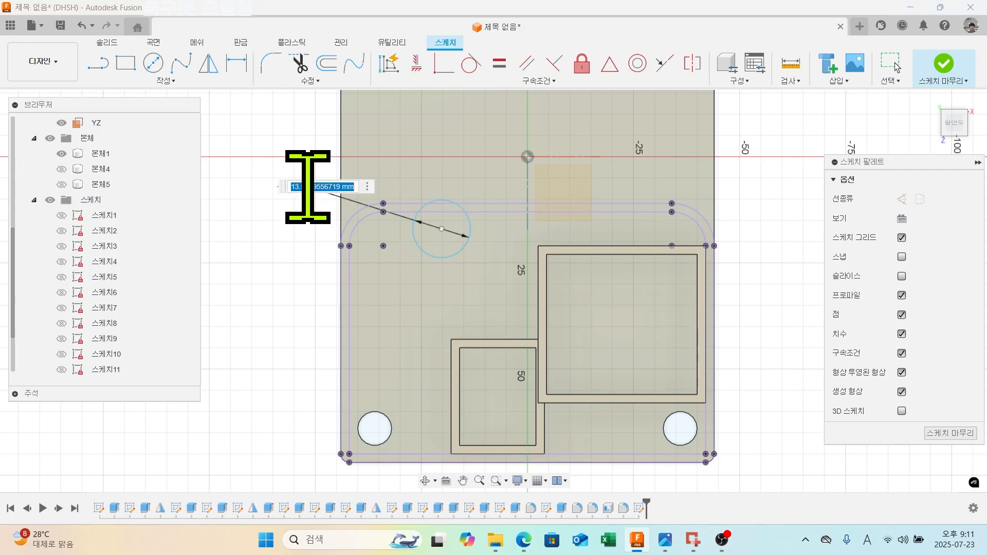
{"action": "type", "text": "3"}
{"action": "key", "text": "Return"}
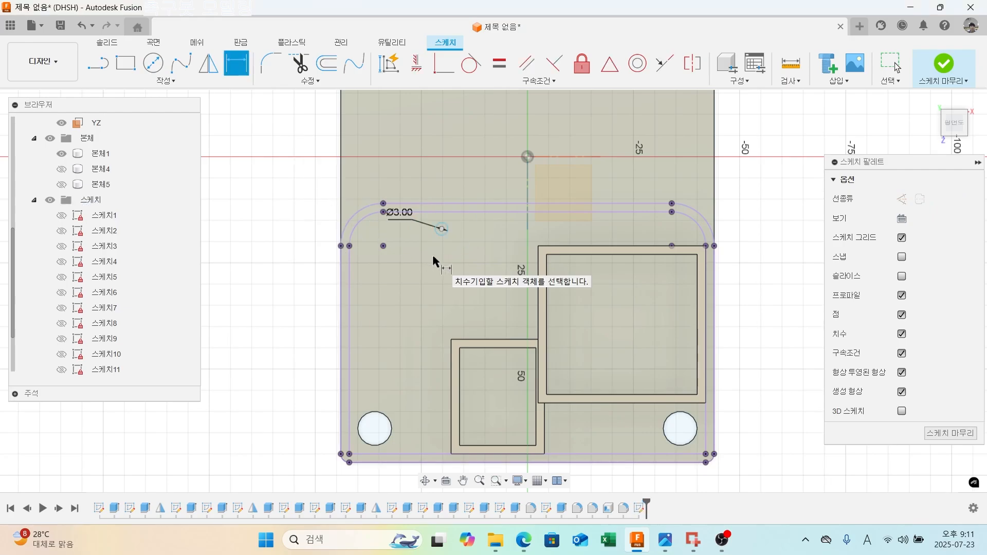
Make the 3 mm circle tangent to the straight upper edge of the inner rounded outline.
{"action": "left_click", "coordinate": [470, 65]}
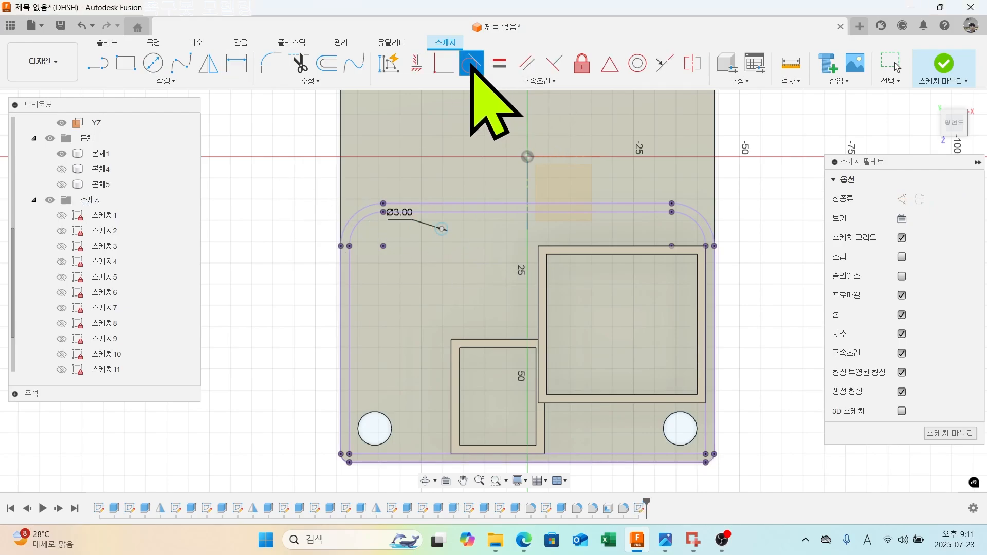
{"action": "scroll", "coordinate": [447, 220], "scroll_direction": "up", "scroll_amount": 3}
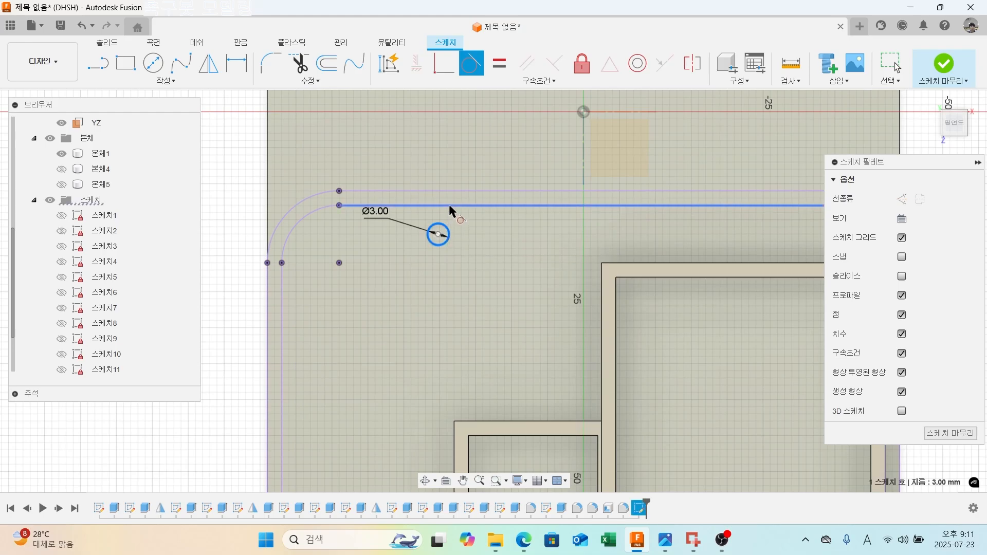
{"action": "left_click", "coordinate": [449, 205]}
{"action": "scroll", "coordinate": [452, 223], "scroll_direction": "down", "scroll_amount": 2}
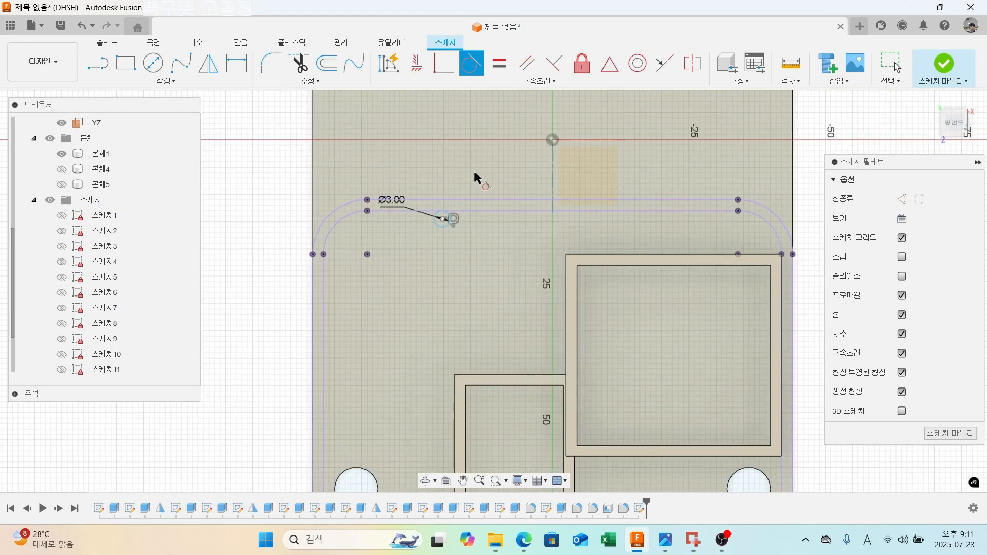
Dimension the tangent circle's centre 13 mm horizontally from the vertical centre line.
{"action": "left_click", "coordinate": [236, 63]}
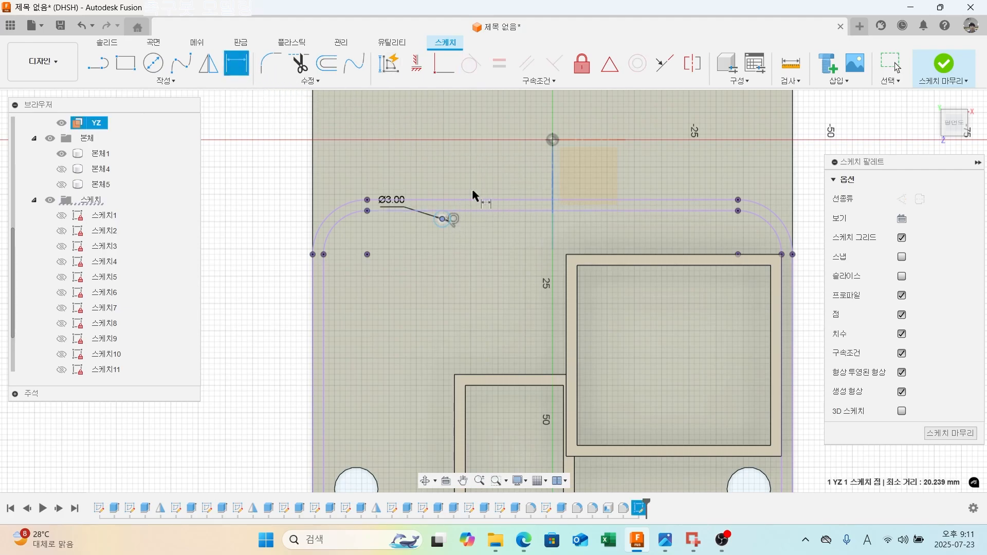
{"action": "left_click", "coordinate": [496, 168]}
{"action": "key", "text": "Return"}
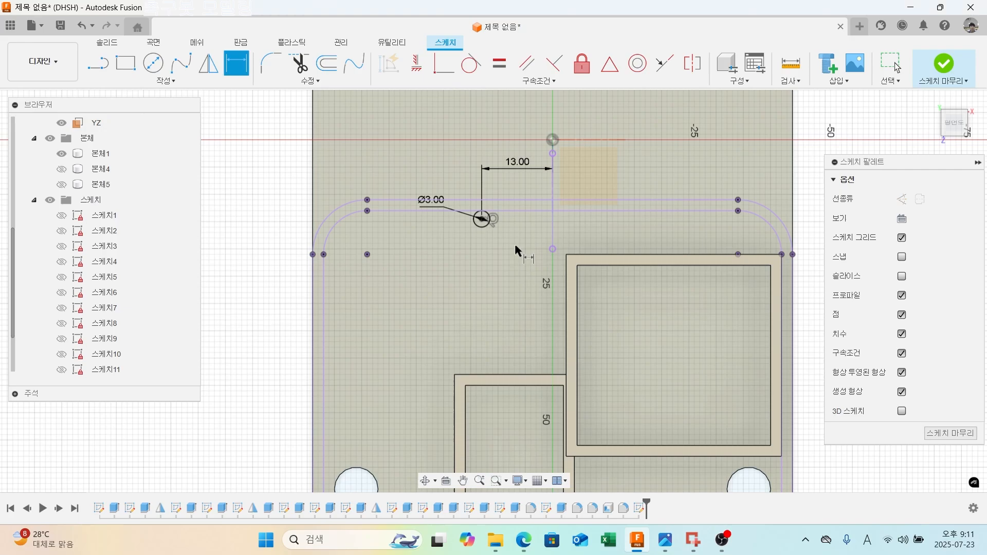
Draw a circle about 11 mm in diameter between the lower-left hole and the smaller frame, and dimension its diameter as 3 mm.
{"action": "scroll", "coordinate": [588, 288], "scroll_direction": "down", "scroll_amount": 3}
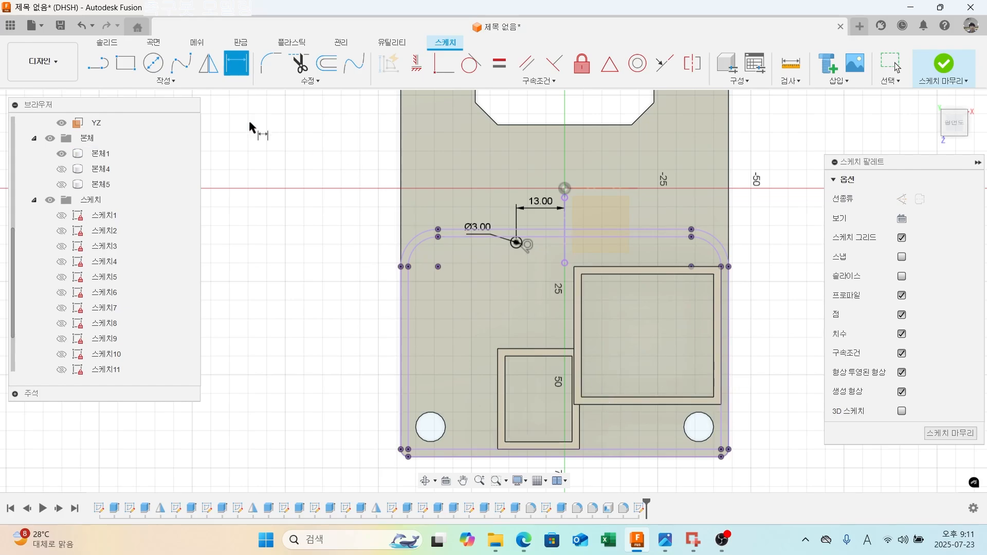
{"action": "left_click", "coordinate": [153, 63]}
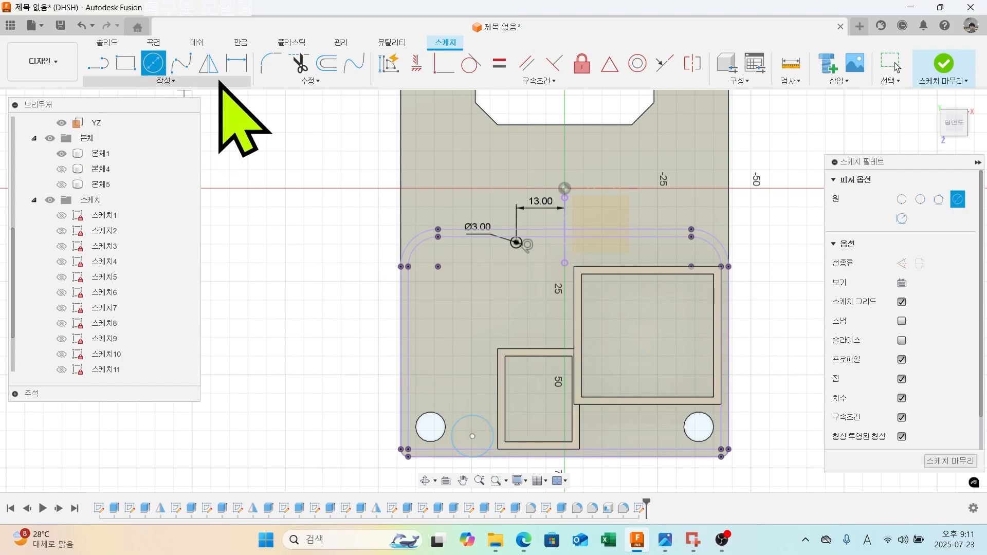
{"action": "left_click", "coordinate": [236, 64]}
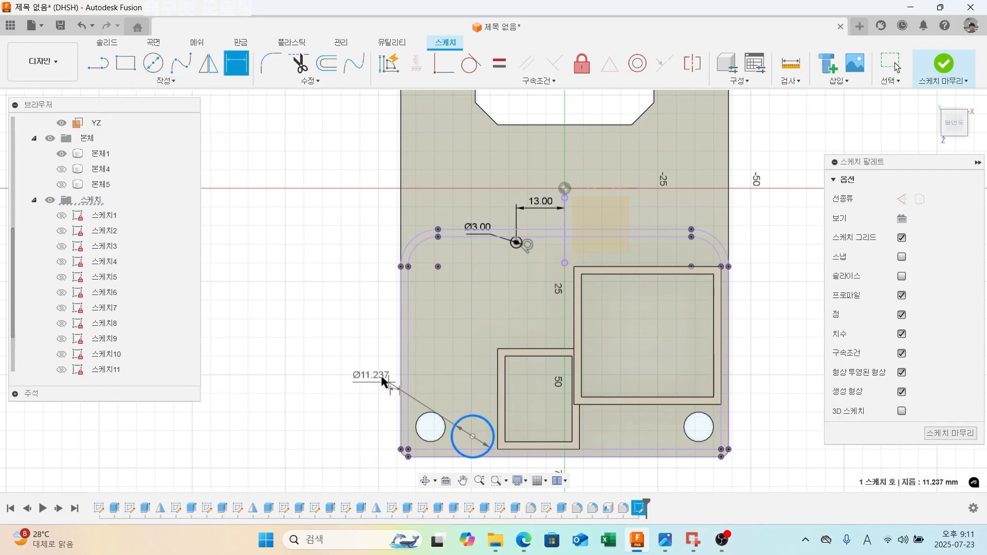
{"action": "left_click", "coordinate": [354, 361]}
{"action": "key", "text": "Return"}
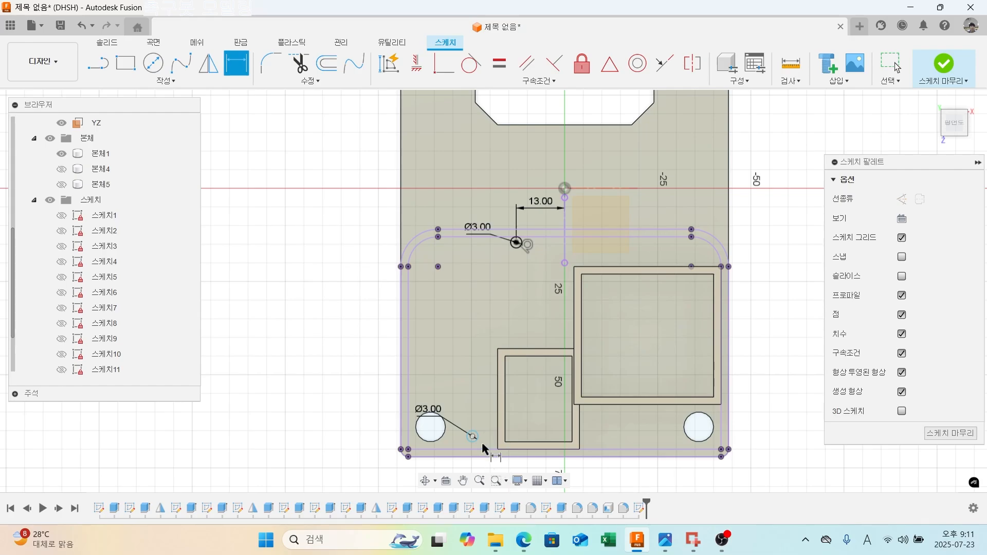
Dimension the lower circle's centre 21 mm horizontally from the vertical centre line.
{"action": "left_click", "coordinate": [564, 252]}
{"action": "middle_click_drag", "start_coordinate": [489, 454], "coordinate": [489, 363]}
{"action": "left_click", "coordinate": [506, 401]}
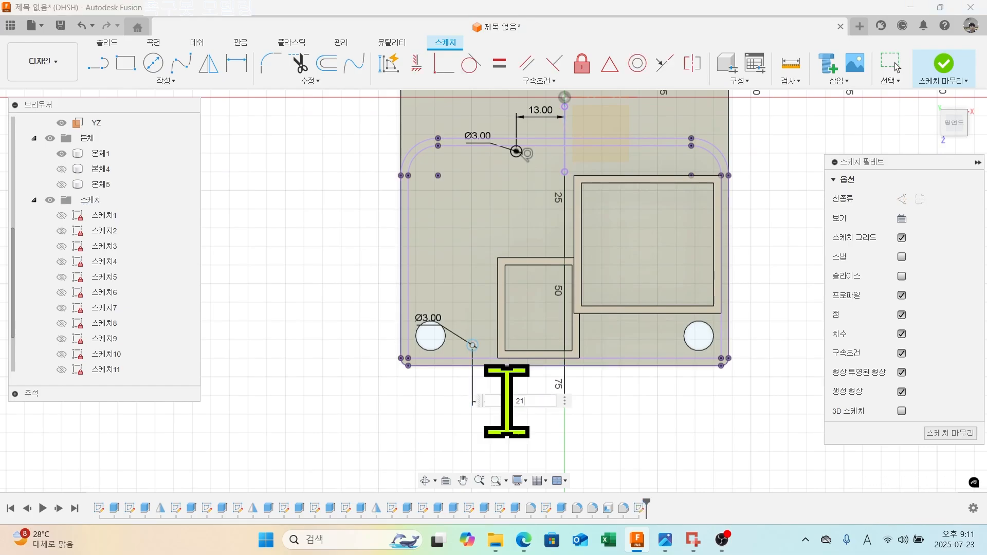
{"action": "key", "text": "Return"}
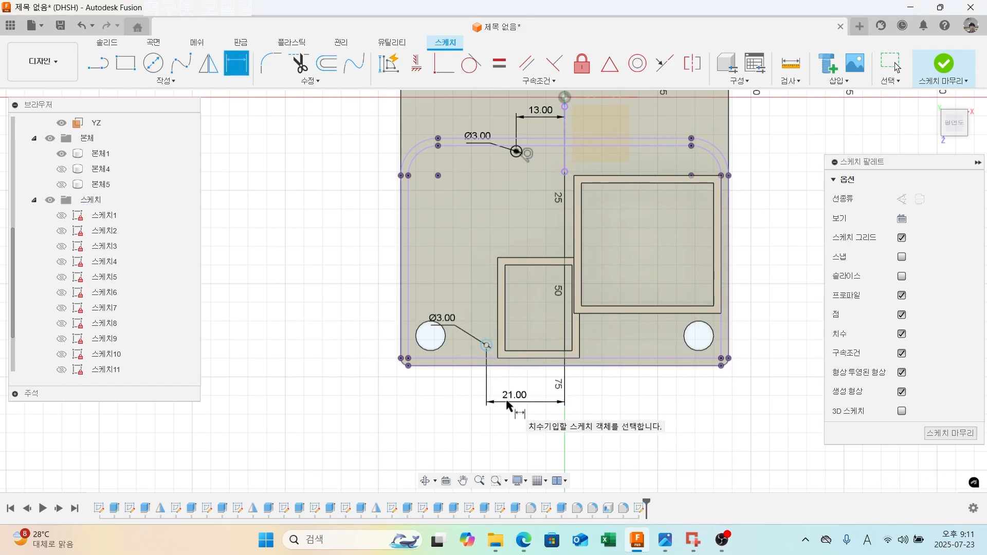
Dimension the lower circle's centre 6 mm above the outer outline's bottom edge.
{"action": "scroll", "coordinate": [507, 406], "scroll_direction": "up", "scroll_amount": 1}
{"action": "scroll", "coordinate": [507, 406], "scroll_direction": "up", "scroll_amount": 1}
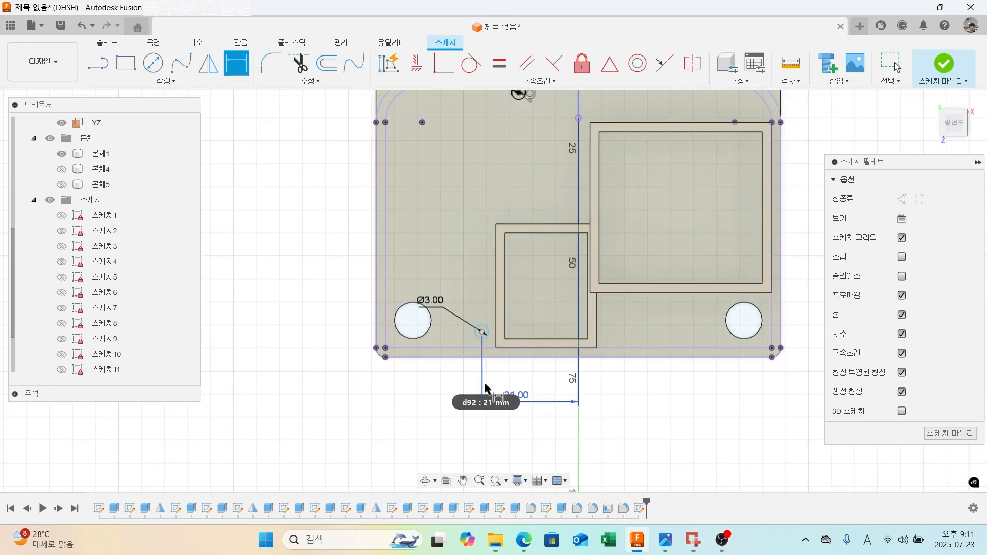
{"action": "left_click", "coordinate": [482, 333]}
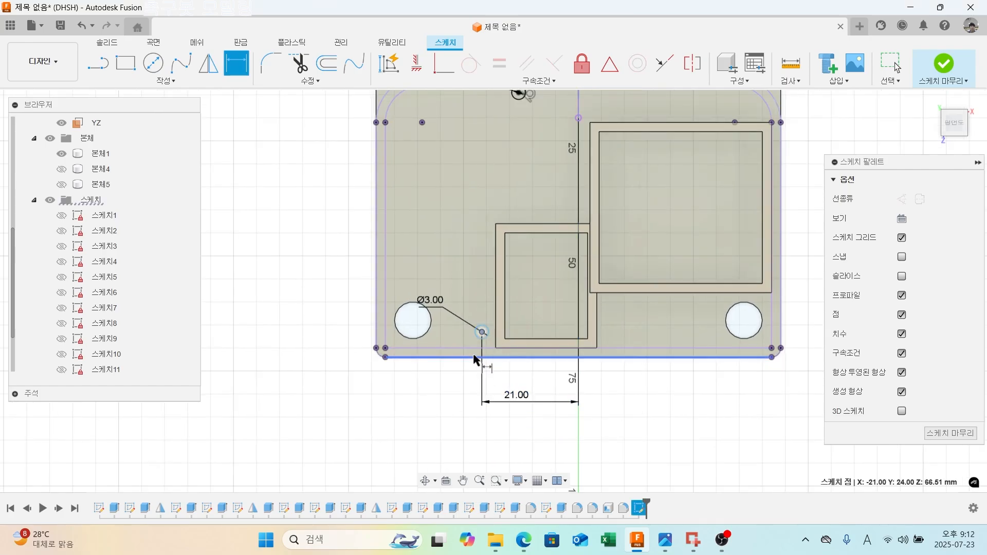
{"action": "left_click", "coordinate": [474, 358]}
{"action": "left_click", "coordinate": [319, 342]}
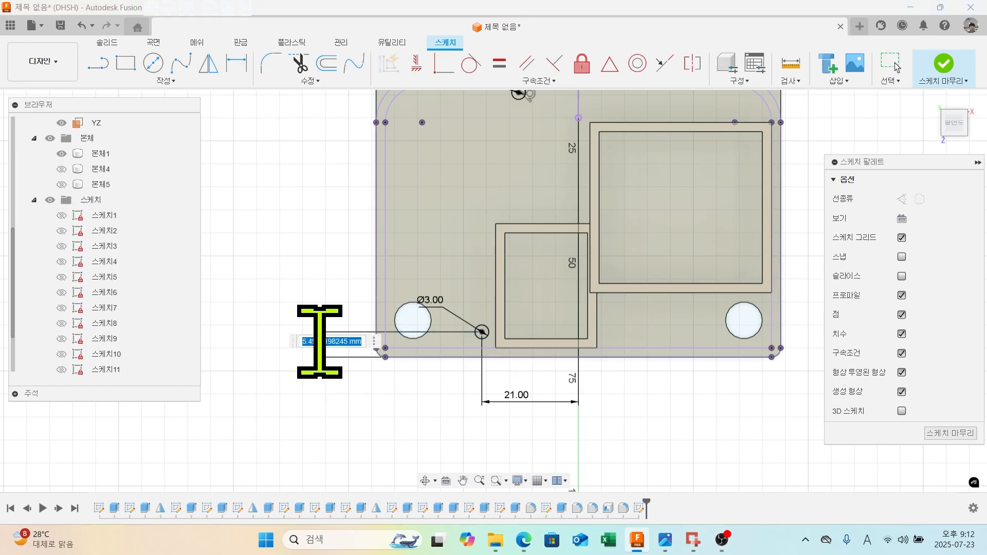
{"action": "type", "text": "6"}
{"action": "key", "text": "Return"}
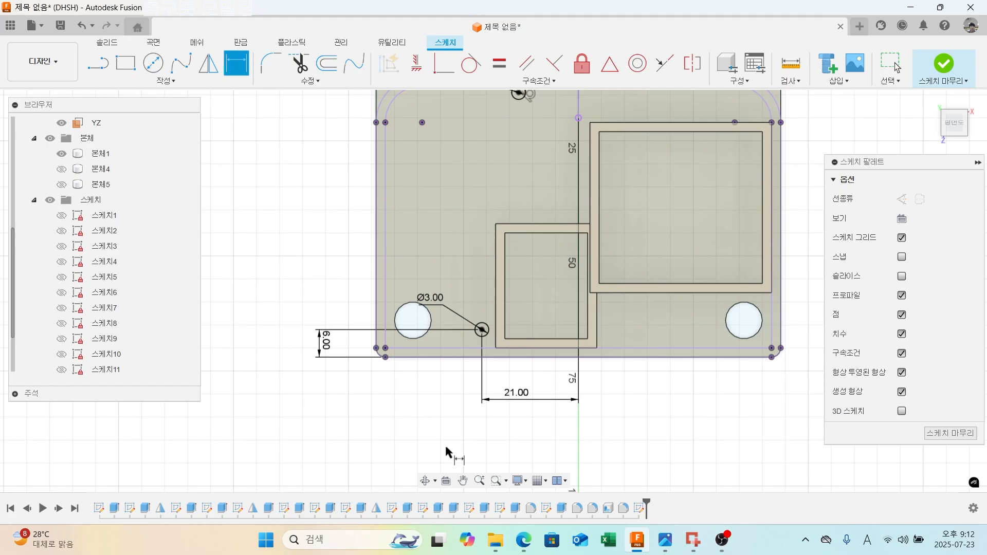
Mirror the upper and lower small circles about the vertical centre line.
{"action": "scroll", "coordinate": [446, 447], "scroll_direction": "down", "scroll_amount": 2}
{"action": "middle_click_drag", "start_coordinate": [447, 431], "coordinate": [443, 424]}
{"action": "left_click", "coordinate": [208, 63]}
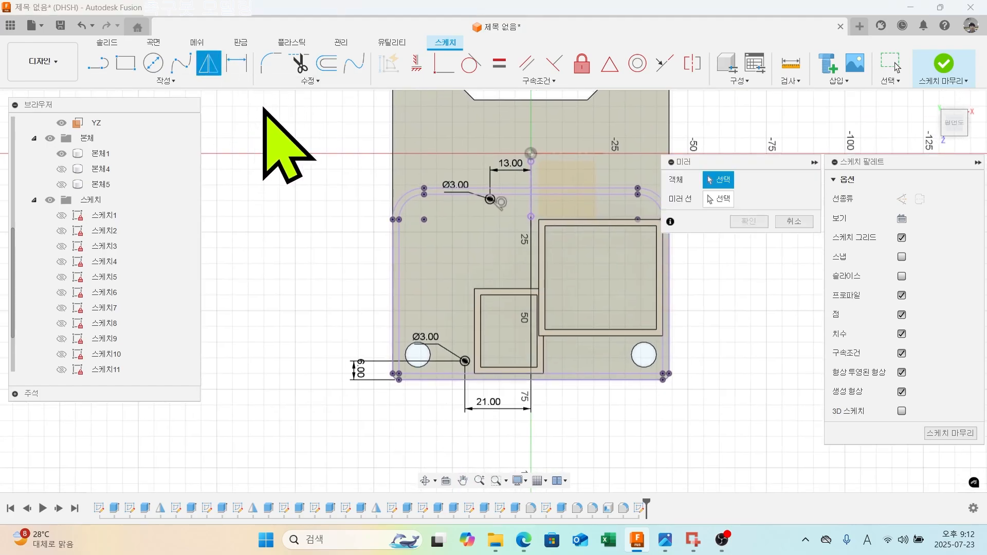
{"action": "scroll", "coordinate": [487, 199], "scroll_direction": "up", "scroll_amount": 2}
{"action": "left_click", "coordinate": [495, 192]}
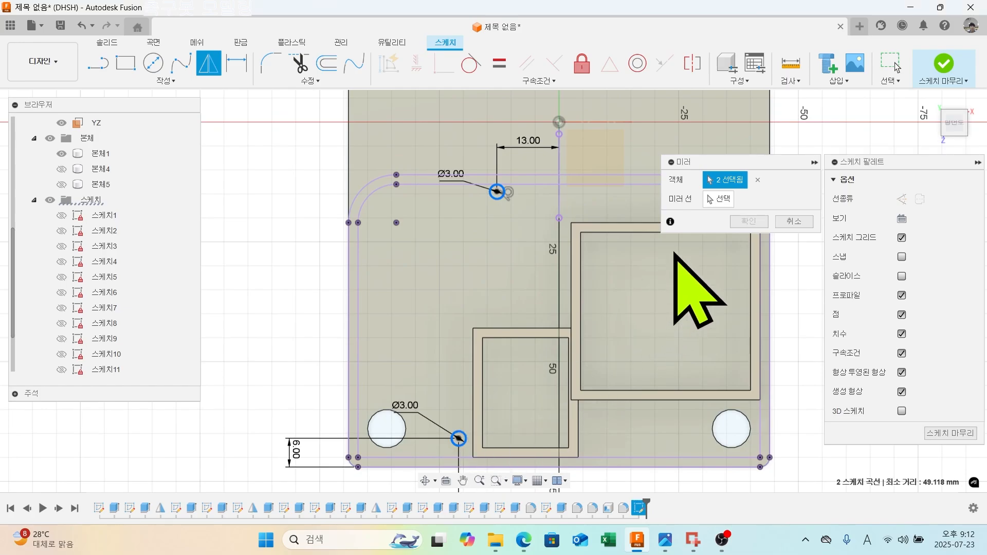
{"action": "left_click", "coordinate": [719, 198]}
{"action": "left_click", "coordinate": [558, 205]}
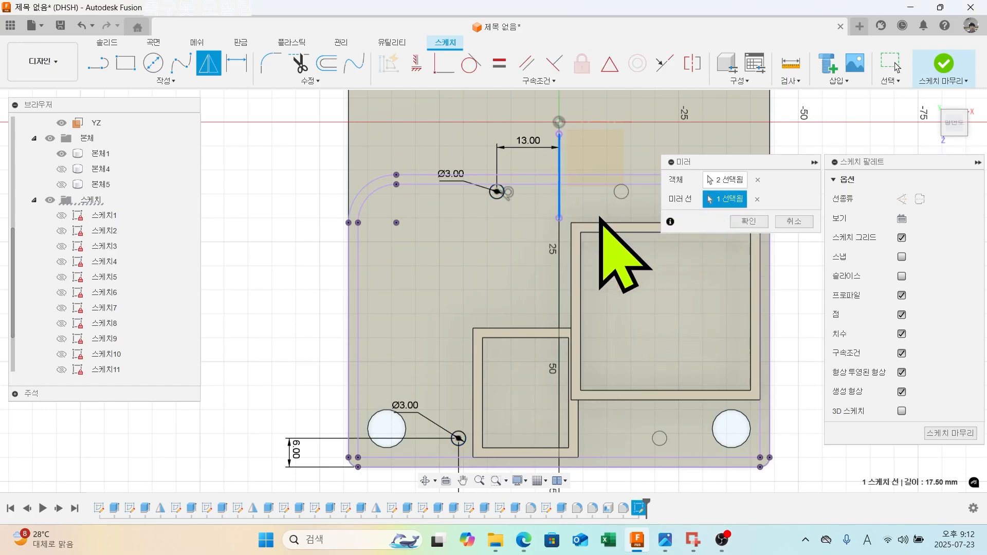
{"action": "left_click", "coordinate": [748, 221]}
{"action": "middle_click_drag", "start_coordinate": [661, 365], "coordinate": [641, 325]}
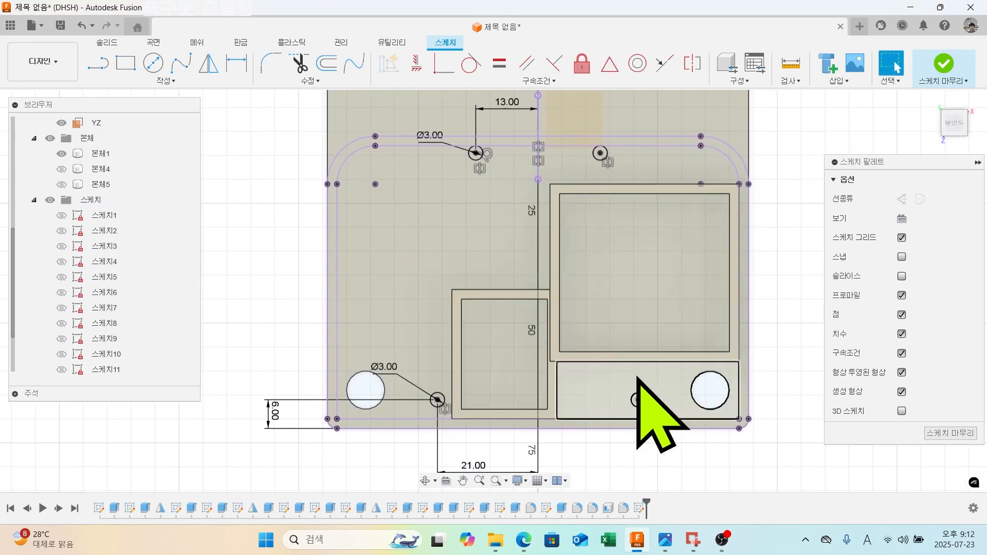
Move the upper circle's diameter dimension clear of the outline and set the diameters of both dimensioned circles to 3.2 mm.
{"action": "scroll", "coordinate": [490, 361], "scroll_direction": "down", "scroll_amount": 3}
{"action": "scroll", "coordinate": [481, 165], "scroll_direction": "up", "scroll_amount": 3}
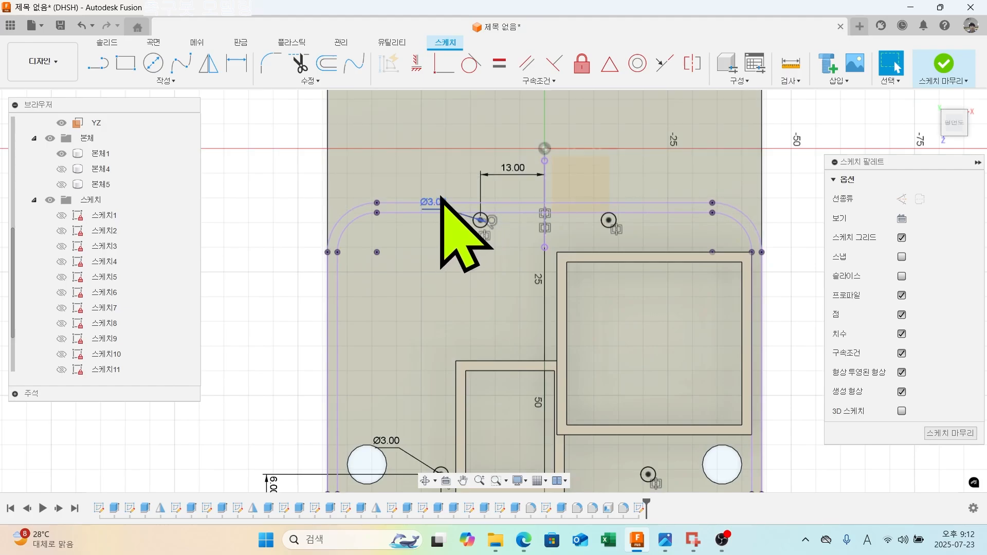
{"action": "left_click_drag", "start_coordinate": [441, 198], "coordinate": [448, 174]}
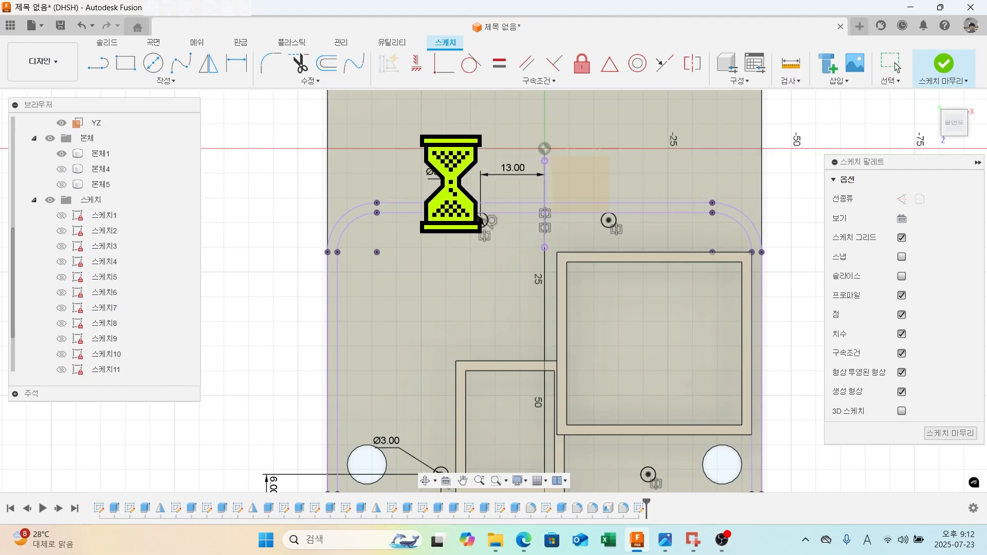
{"action": "double_click", "coordinate": [446, 173]}
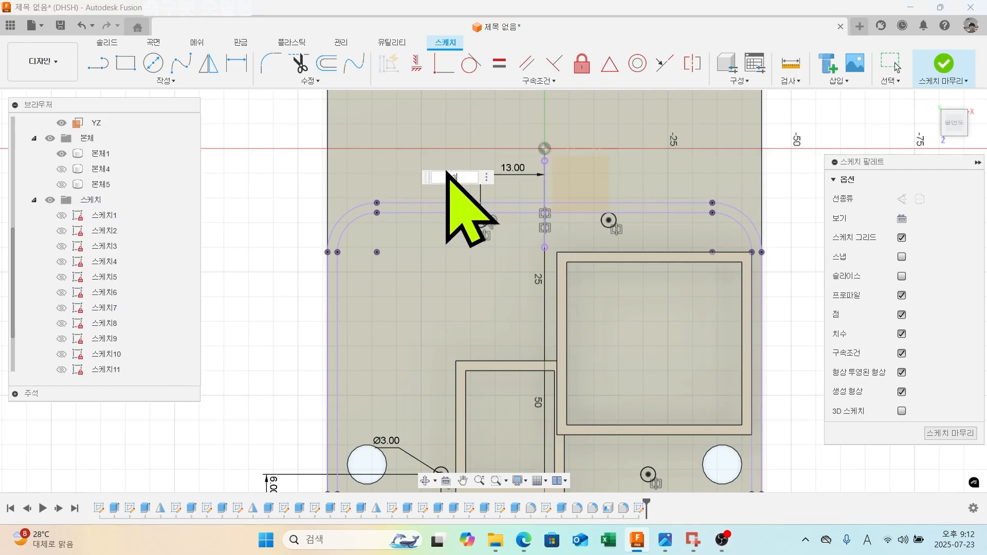
{"action": "type", "text": "3.2"}
{"action": "key", "text": "Return"}
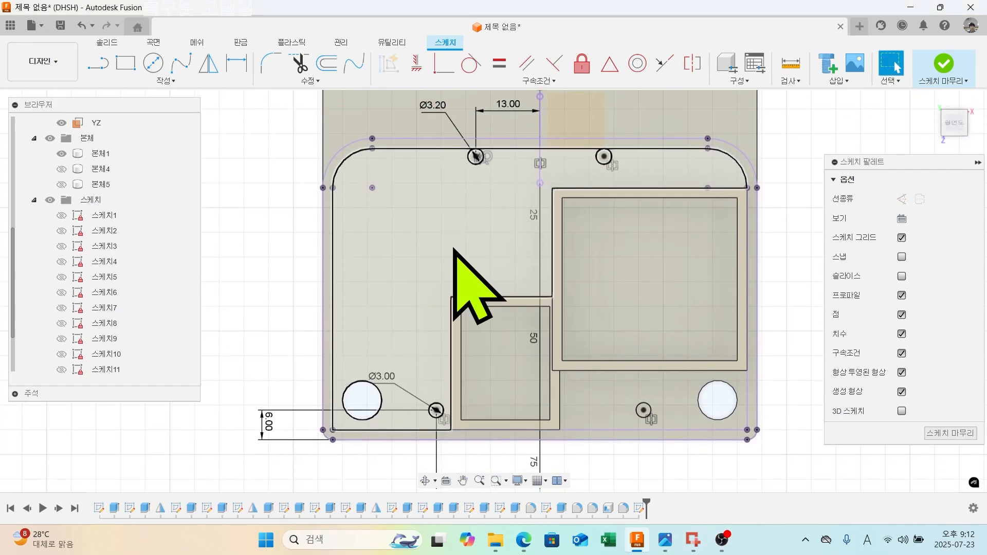
{"action": "double_click", "coordinate": [389, 379]}
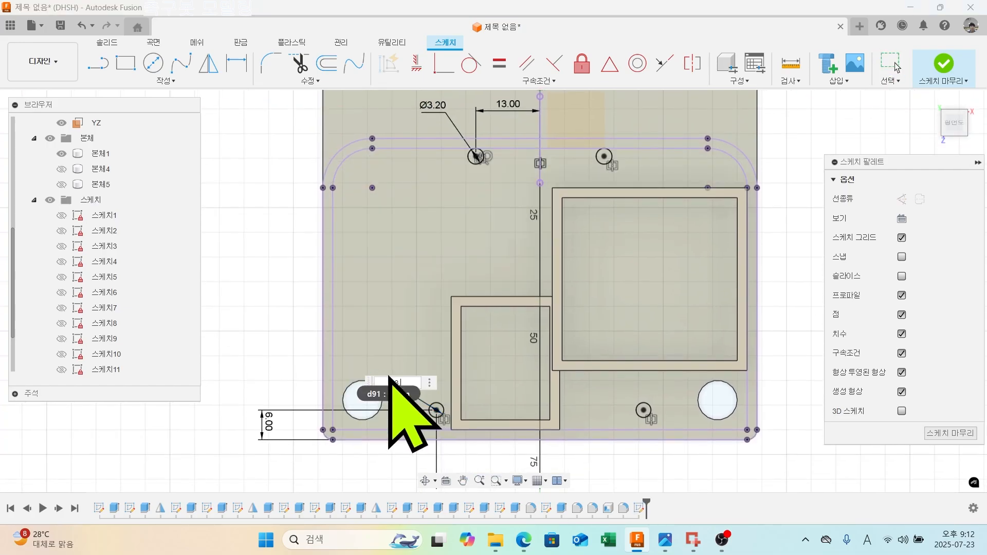
{"action": "key", "text": "Return"}
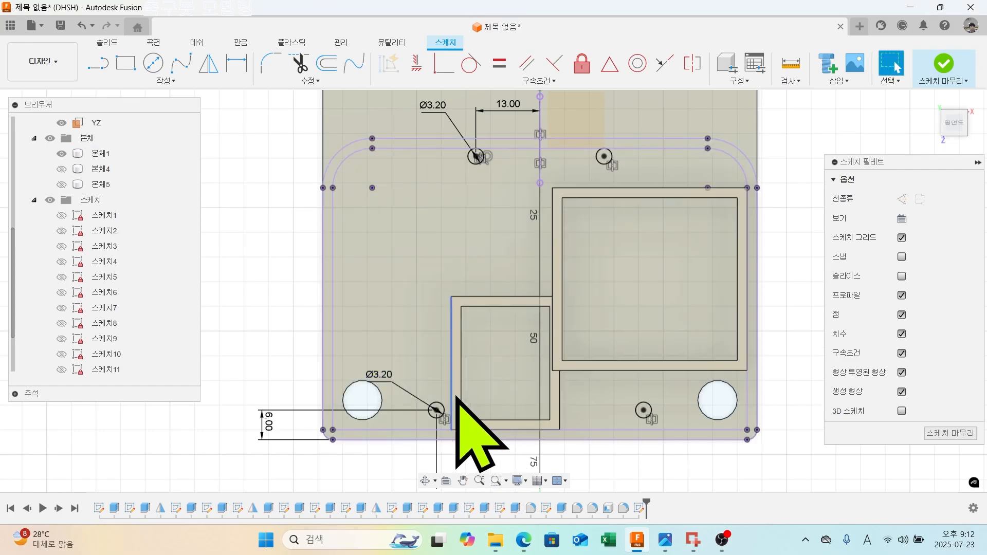
Move the lower circle's diameter dimension clear of the lower-left hole and finish the sketch.
{"action": "scroll", "coordinate": [442, 383], "scroll_direction": "down", "scroll_amount": 3}
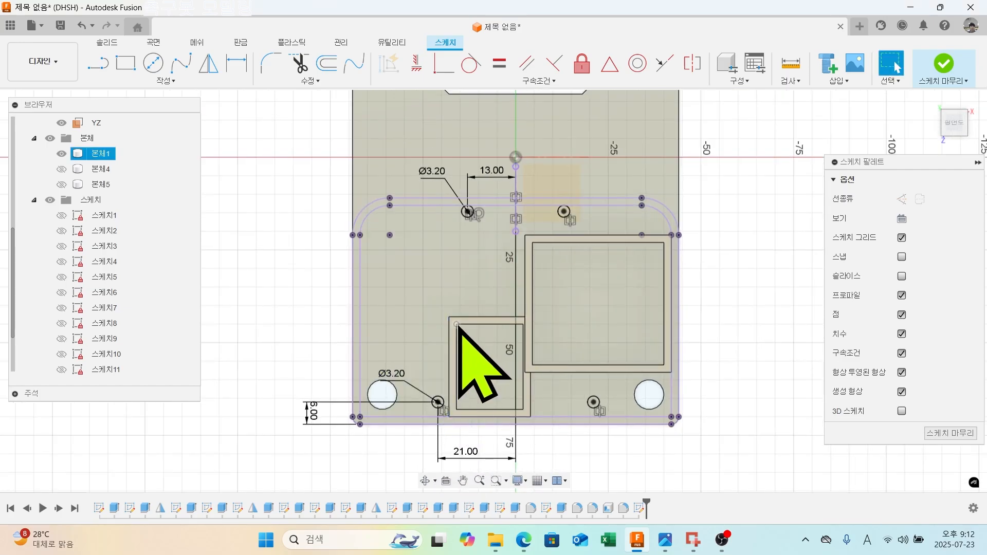
{"action": "middle_click_drag", "start_coordinate": [457, 326], "coordinate": [444, 335]}
{"action": "scroll", "coordinate": [445, 216], "scroll_direction": "up", "scroll_amount": 4}
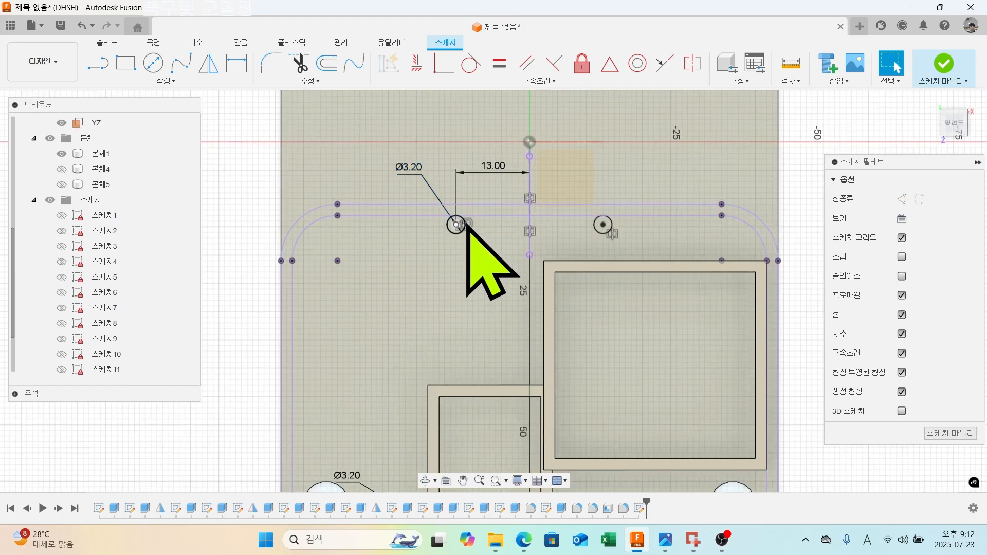
{"action": "scroll", "coordinate": [447, 234], "scroll_direction": "down", "scroll_amount": 3}
{"action": "middle_click_drag", "start_coordinate": [448, 408], "coordinate": [436, 384]}
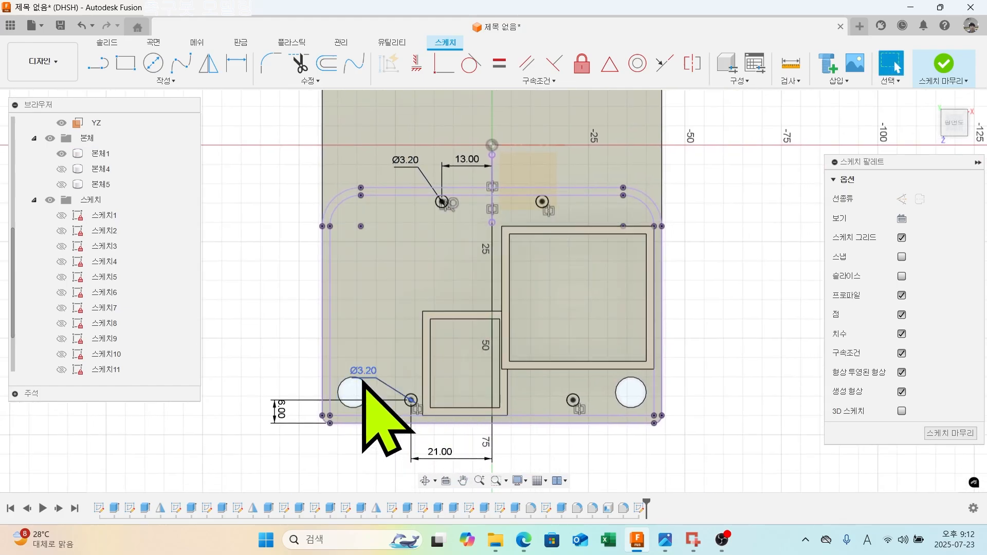
{"action": "left_click_drag", "start_coordinate": [366, 375], "coordinate": [364, 360]}
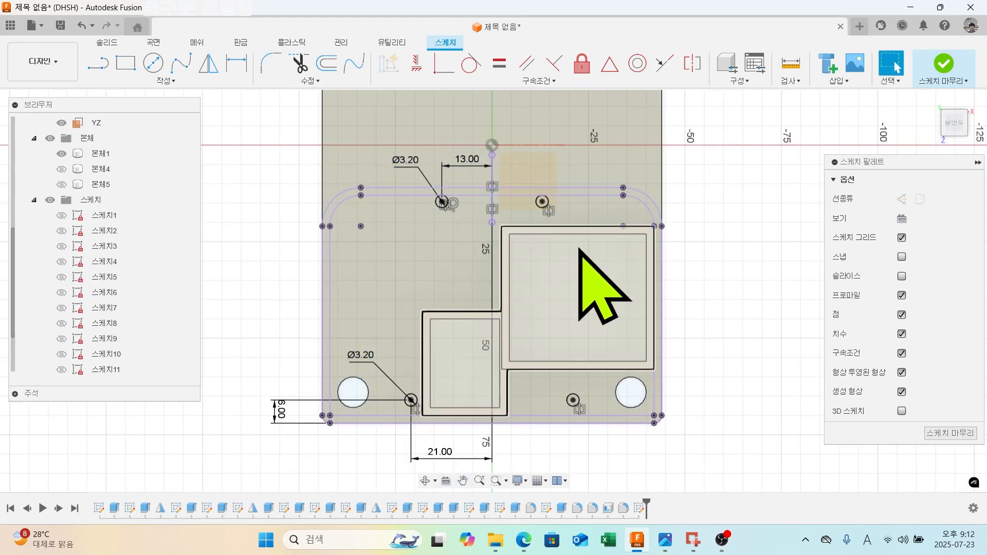
{"action": "left_click", "coordinate": [947, 62]}
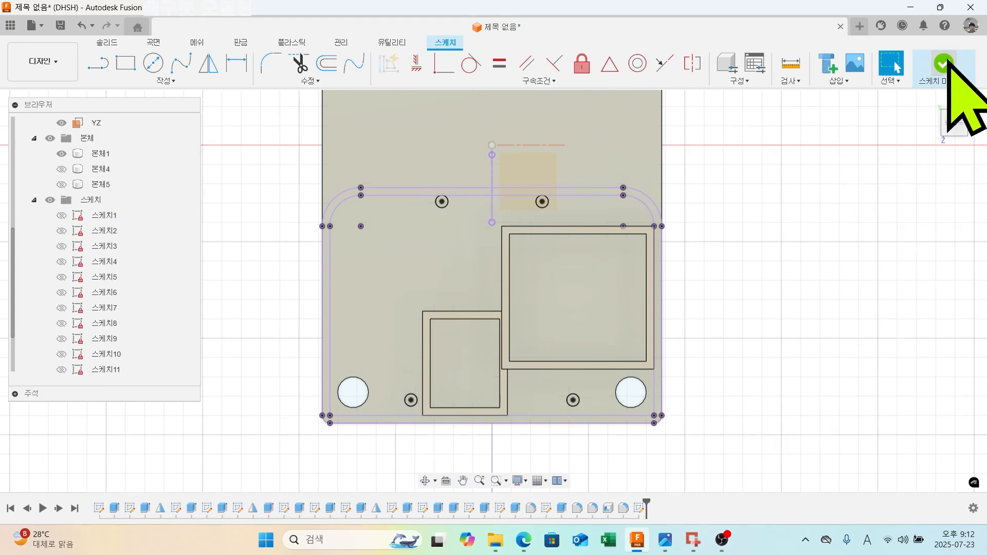
{"action": "middle_click_drag", "start_coordinate": [715, 392], "coordinate": [674, 327], "text": "shift"}
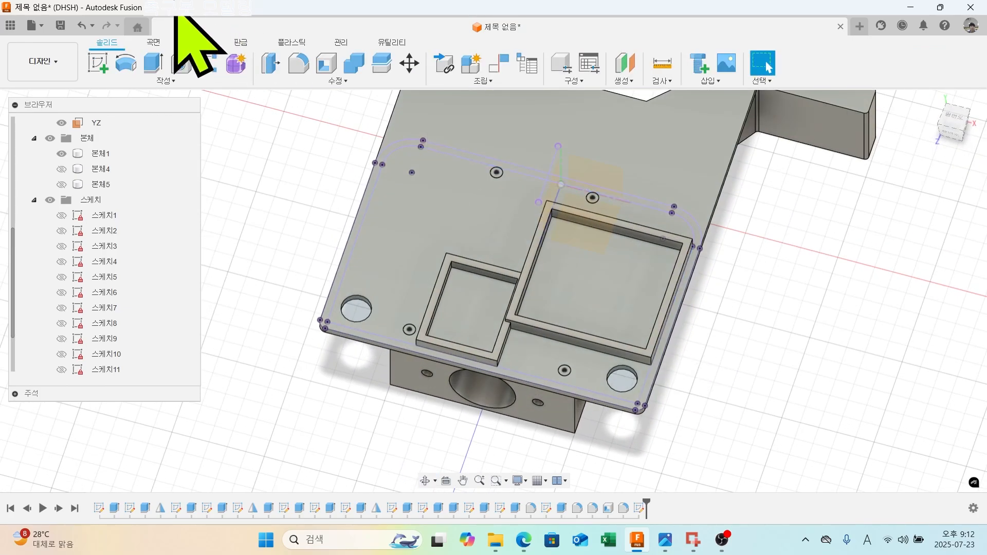
Extrude the four 3.2 mm circle profiles by -24 mm to cut holes down through the base plate and block.
{"action": "left_click", "coordinate": [153, 64]}
{"action": "scroll", "coordinate": [516, 182], "scroll_direction": "up", "scroll_amount": 3}
{"action": "scroll", "coordinate": [520, 179], "scroll_direction": "up", "scroll_amount": 2}
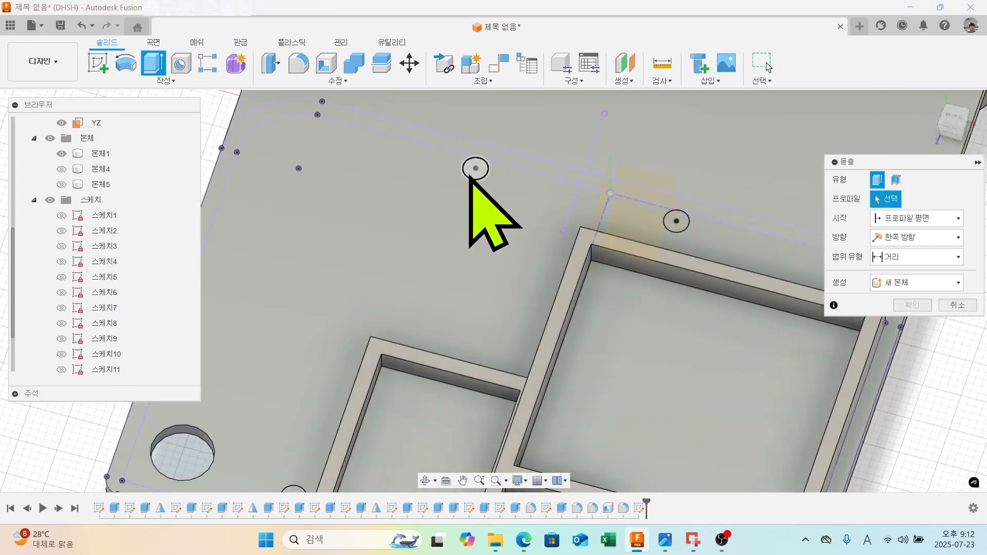
{"action": "left_click", "coordinate": [475, 167]}
{"action": "left_click", "coordinate": [675, 230]}
{"action": "scroll", "coordinate": [619, 306], "scroll_direction": "down", "scroll_amount": 3}
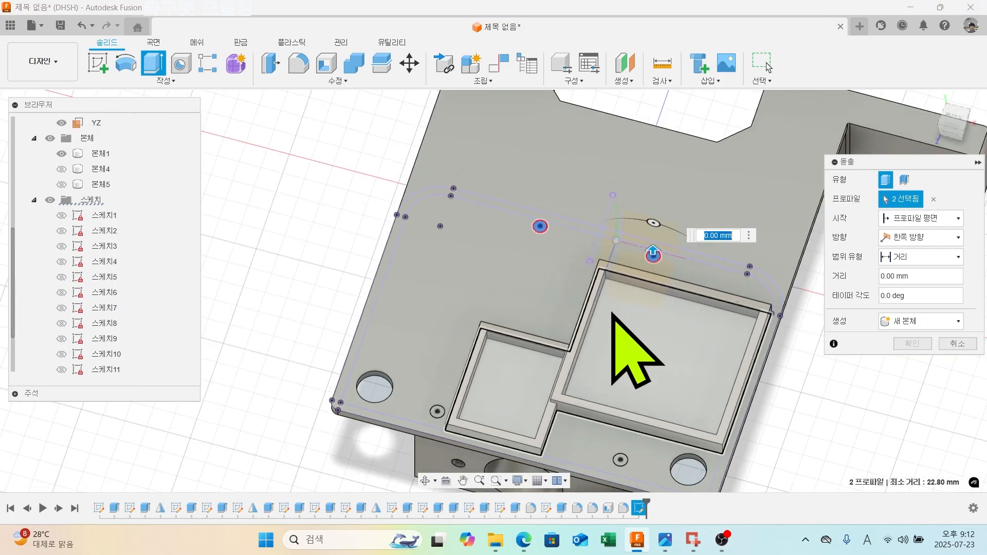
{"action": "middle_click_drag", "start_coordinate": [579, 360], "coordinate": [566, 238]}
{"action": "scroll", "coordinate": [421, 293], "scroll_direction": "up", "scroll_amount": 4}
{"action": "left_click", "coordinate": [435, 248]}
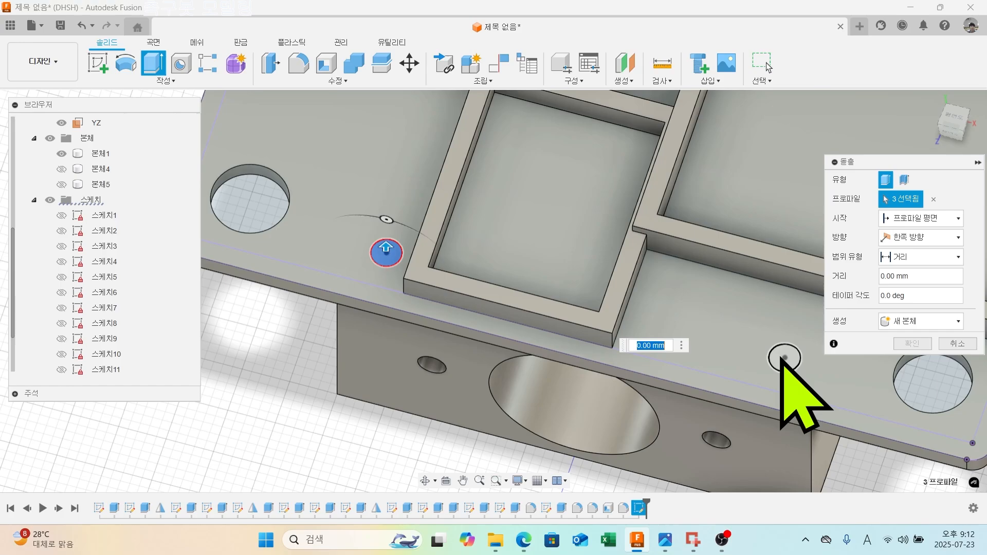
{"action": "left_click", "coordinate": [780, 358]}
{"action": "scroll", "coordinate": [773, 370], "scroll_direction": "down", "scroll_amount": 4}
{"action": "middle_click_drag", "start_coordinate": [775, 408], "coordinate": [740, 288], "text": "shift"}
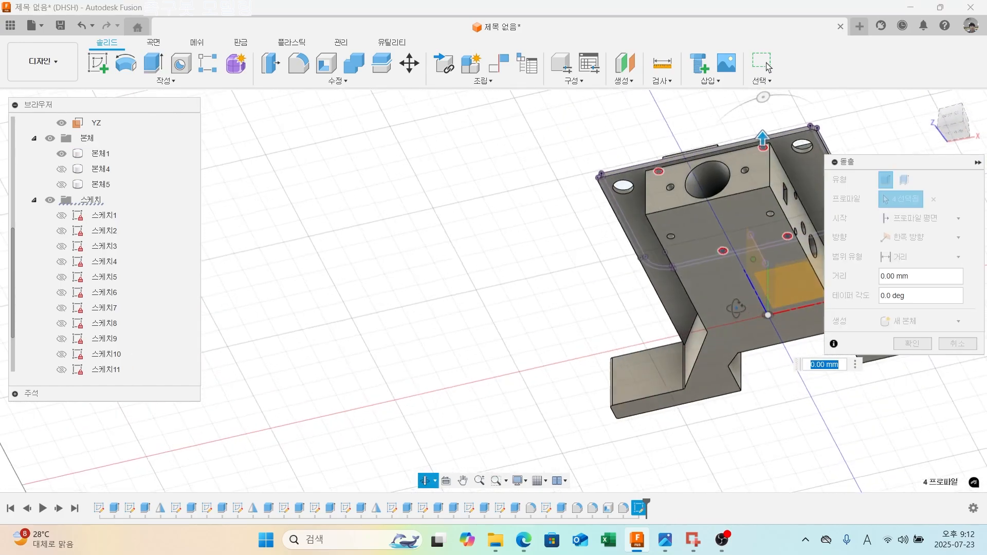
{"action": "type", "text": "-24"}
{"action": "left_click", "coordinate": [922, 361]}
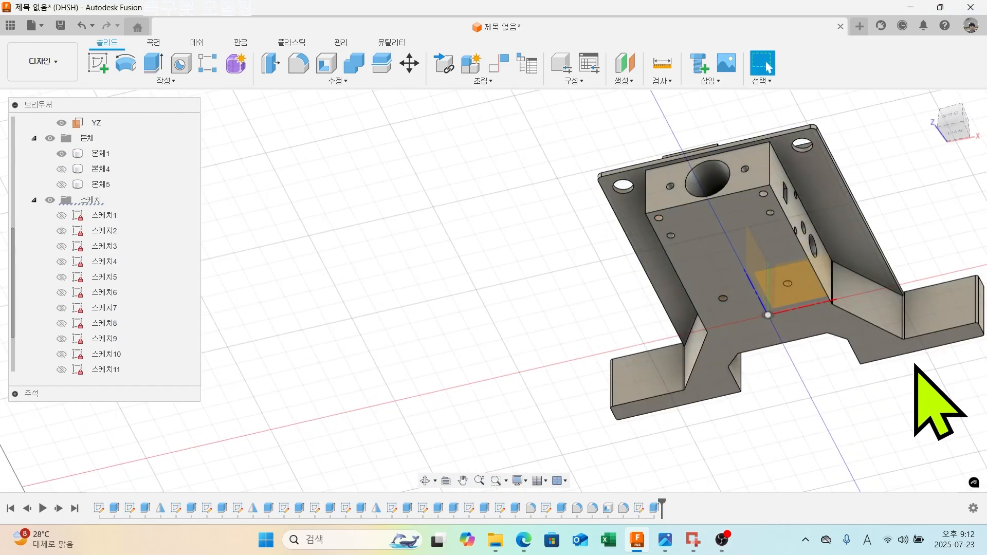
Start a sketch on the block's underside and draw a circle about 8 to 11 mm across centred on each of the four new holes.
{"action": "mouse_move", "coordinate": [918, 366]}
{"action": "middle_mouse_down", "text": "shift"}
{"action": "mouse_move", "coordinate": [786, 281]}
{"action": "mouse_move", "coordinate": [763, 254]}
{"action": "mouse_move", "coordinate": [732, 149]}
{"action": "mouse_move", "coordinate": [742, 150]}
{"action": "mouse_move", "coordinate": [766, 66]}
{"action": "mouse_move", "coordinate": [727, 288]}
{"action": "mouse_move", "coordinate": [692, 368]}
{"action": "mouse_move", "coordinate": [767, 66]}
{"action": "middle_mouse_up", "text": "shift"}
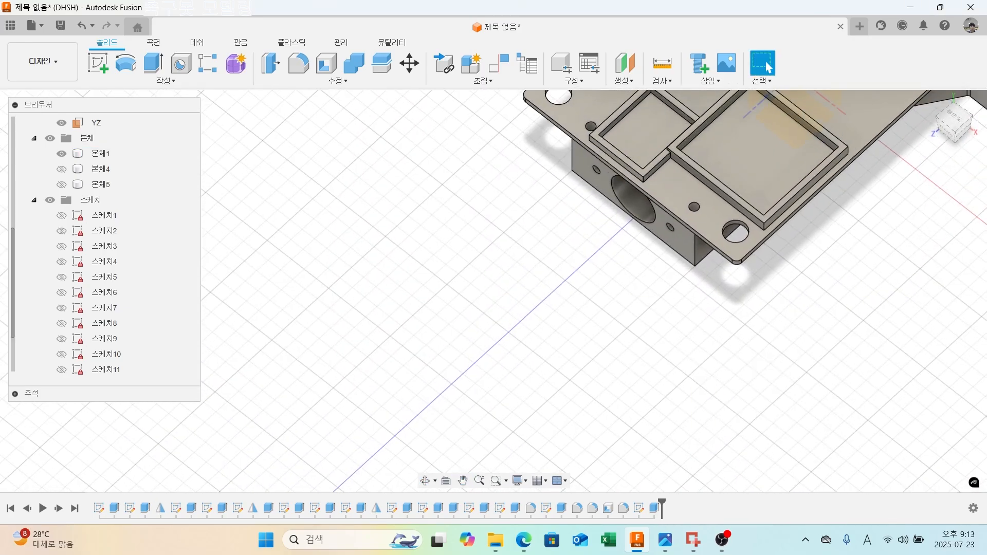
{"action": "left_click", "coordinate": [793, 199]}
{"action": "middle_click_drag", "start_coordinate": [793, 198], "coordinate": [760, 342], "text": "shift"}
{"action": "scroll", "coordinate": [755, 329], "scroll_direction": "up", "scroll_amount": 3}
{"action": "key", "text": "Escape"}
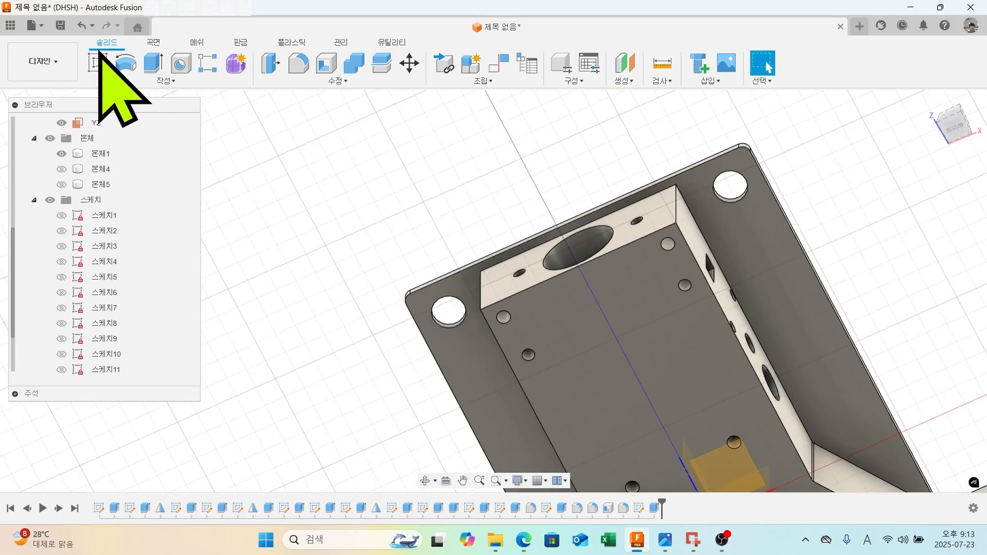
{"action": "left_click", "coordinate": [99, 56]}
{"action": "left_click", "coordinate": [662, 294]}
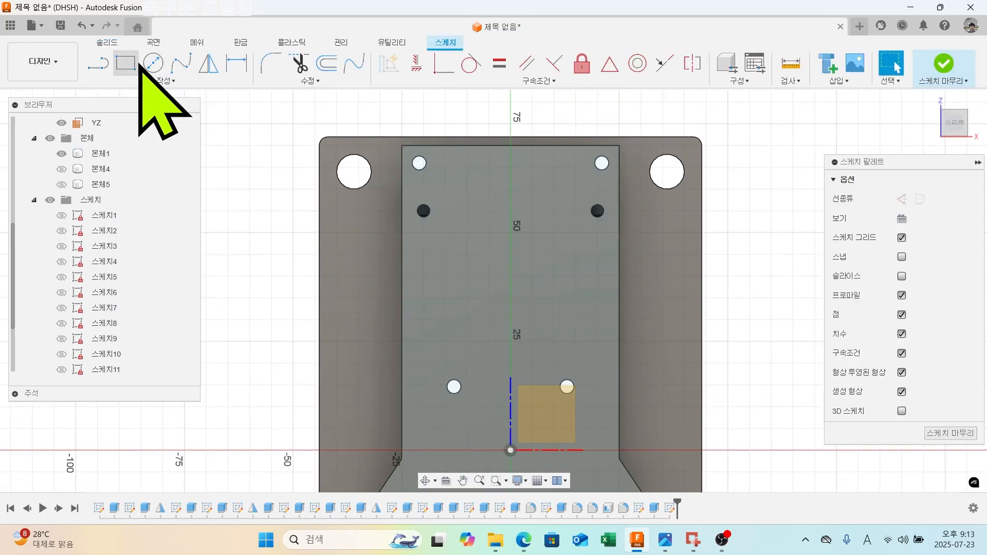
{"action": "left_click", "coordinate": [153, 63]}
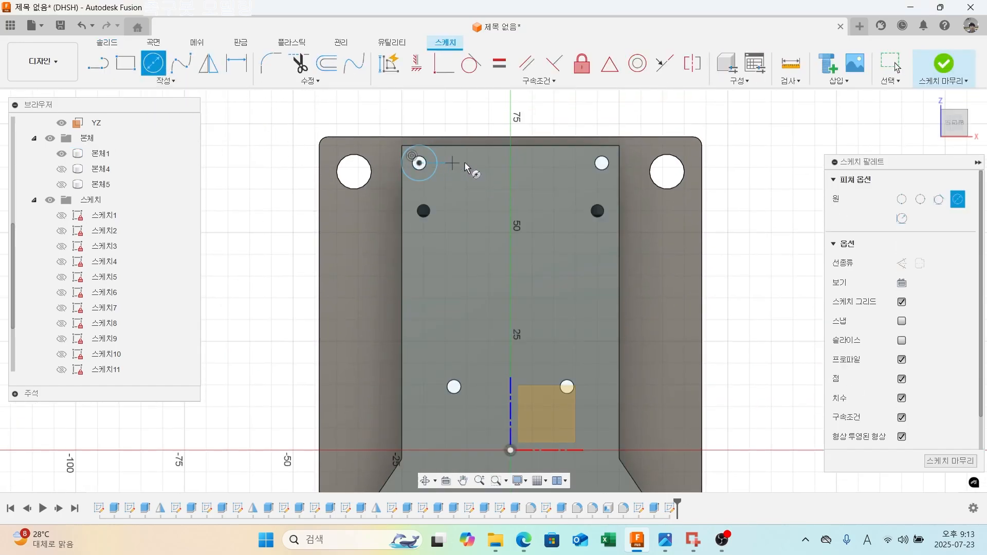
{"action": "left_click", "coordinate": [579, 169]}
{"action": "scroll", "coordinate": [581, 309], "scroll_direction": "down", "scroll_amount": 3}
{"action": "middle_click_drag", "start_coordinate": [503, 379], "coordinate": [506, 304]}
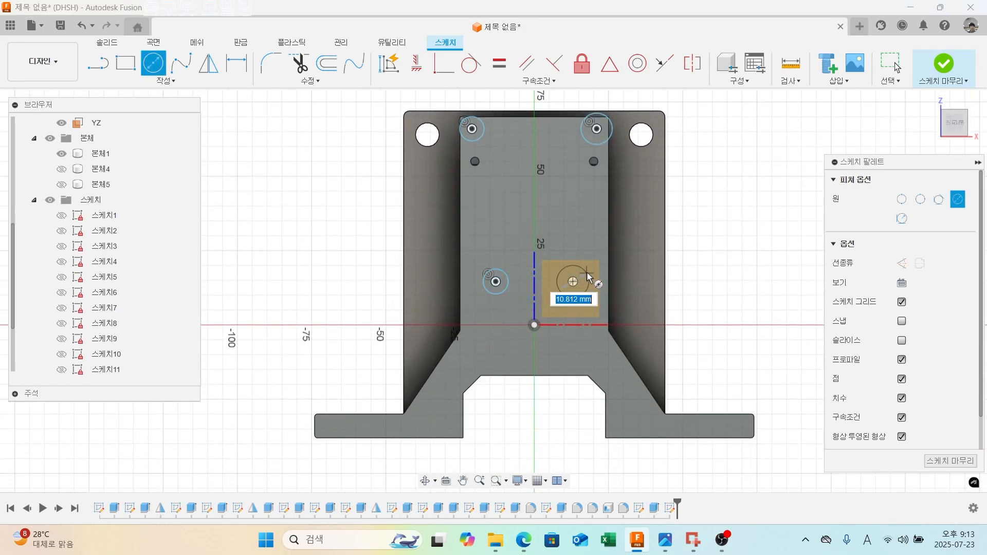
Dimension the upper two circles to 6 mm in diameter.
{"action": "left_click", "coordinate": [473, 143]}
{"action": "left_click", "coordinate": [373, 108]}
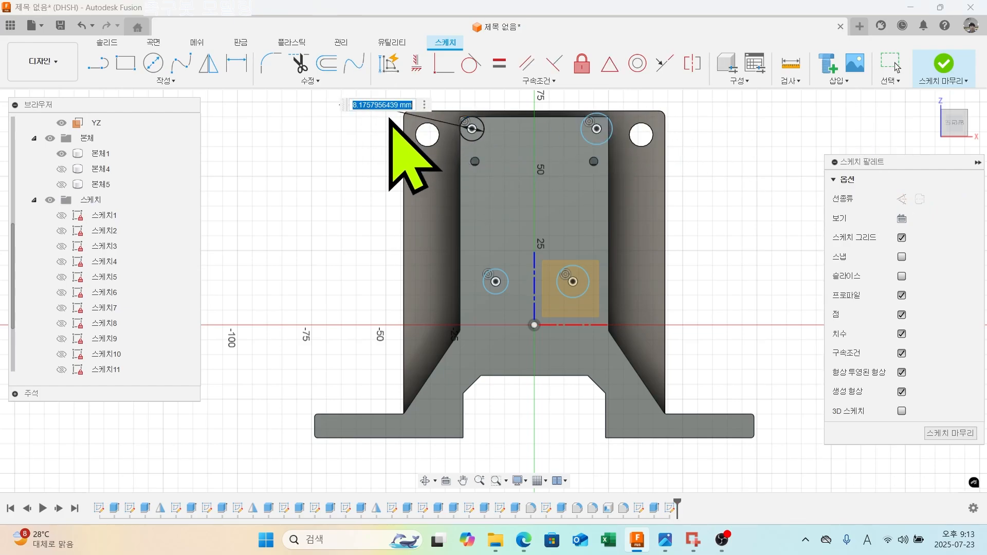
{"action": "key", "text": "Return"}
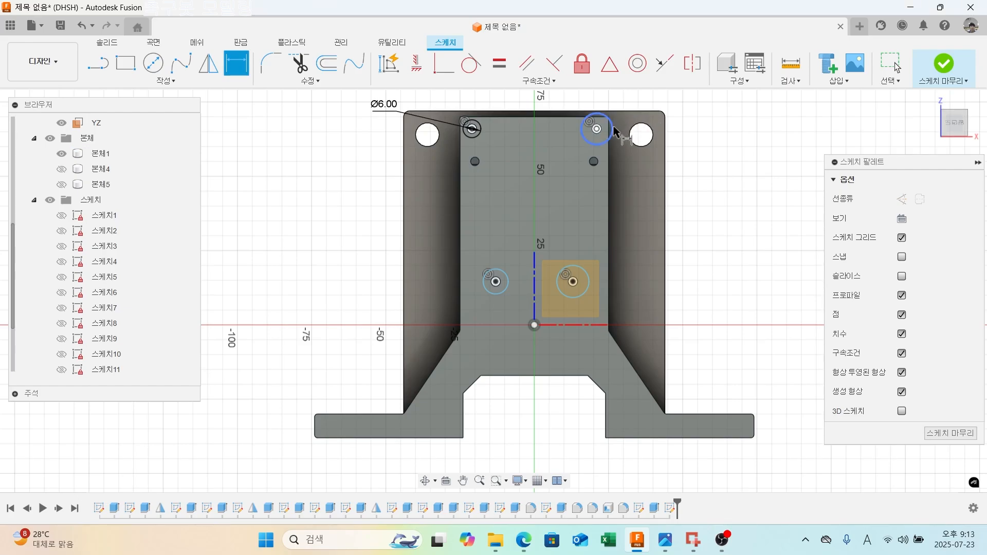
{"action": "left_click", "coordinate": [635, 123]}
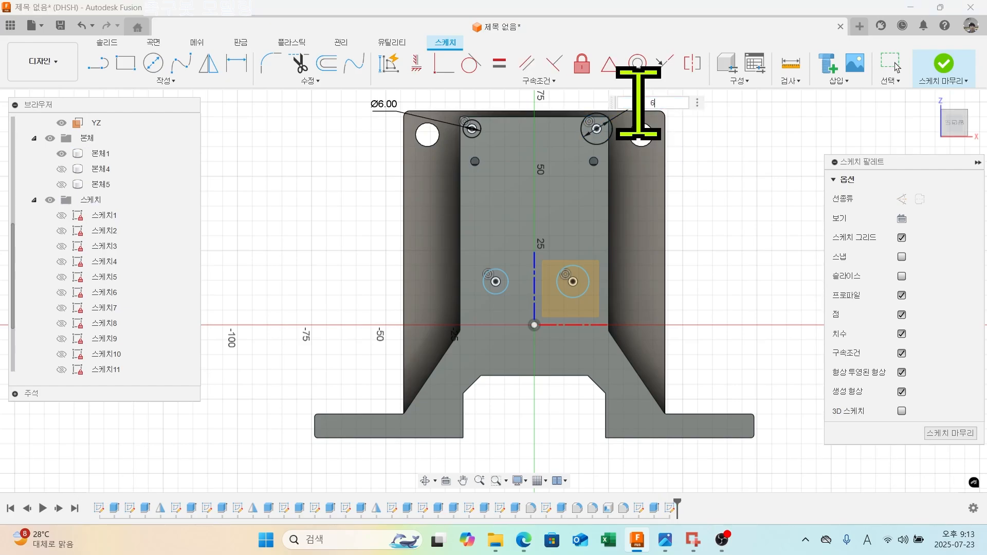
{"action": "type", "text": "6"}
{"action": "key", "text": "Return"}
Dimension the lower two circles to 6 mm in diameter and finish the sketch.
{"action": "left_click", "coordinate": [585, 269]}
{"action": "left_click", "coordinate": [691, 244]}
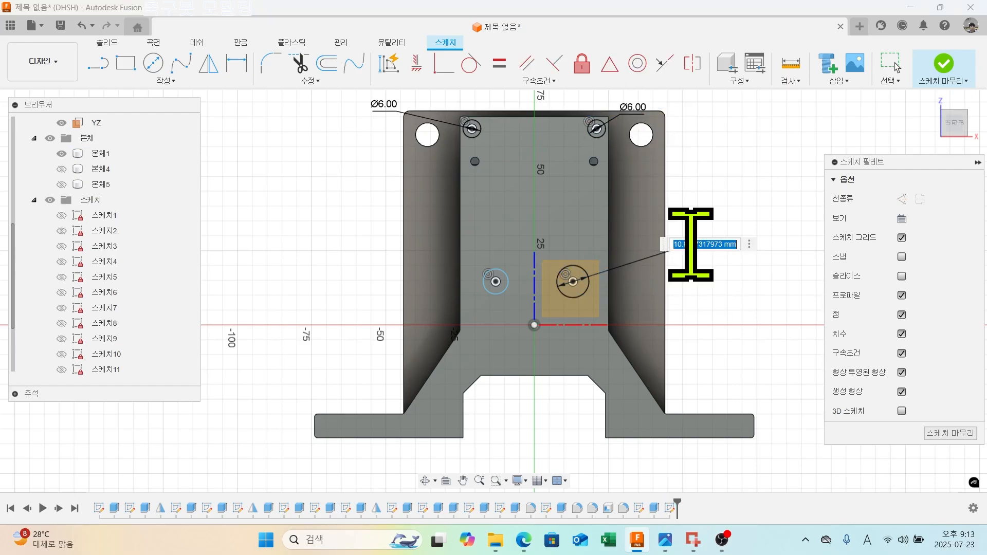
{"action": "type", "text": "6"}
{"action": "key", "text": "Return"}
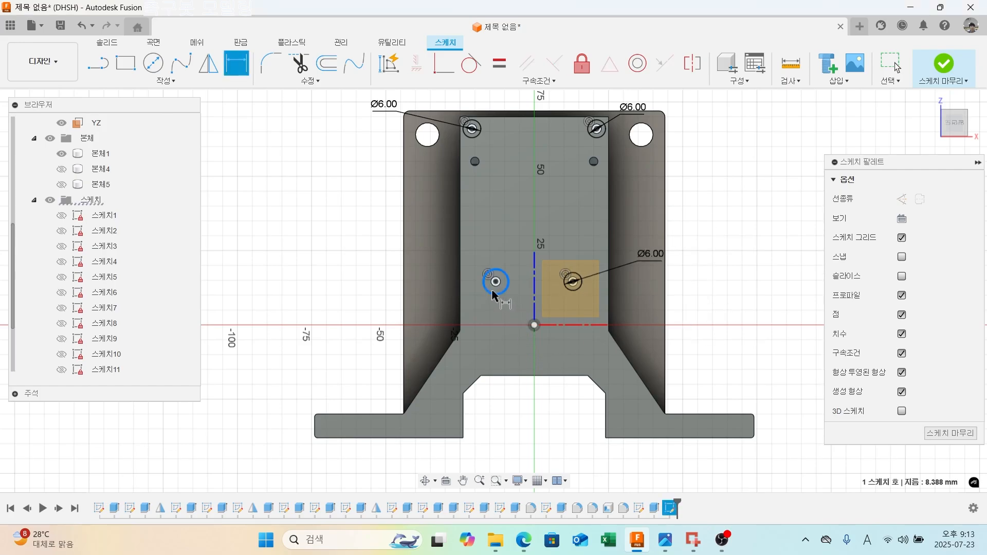
{"action": "left_click", "coordinate": [383, 253]}
{"action": "key", "text": "Return"}
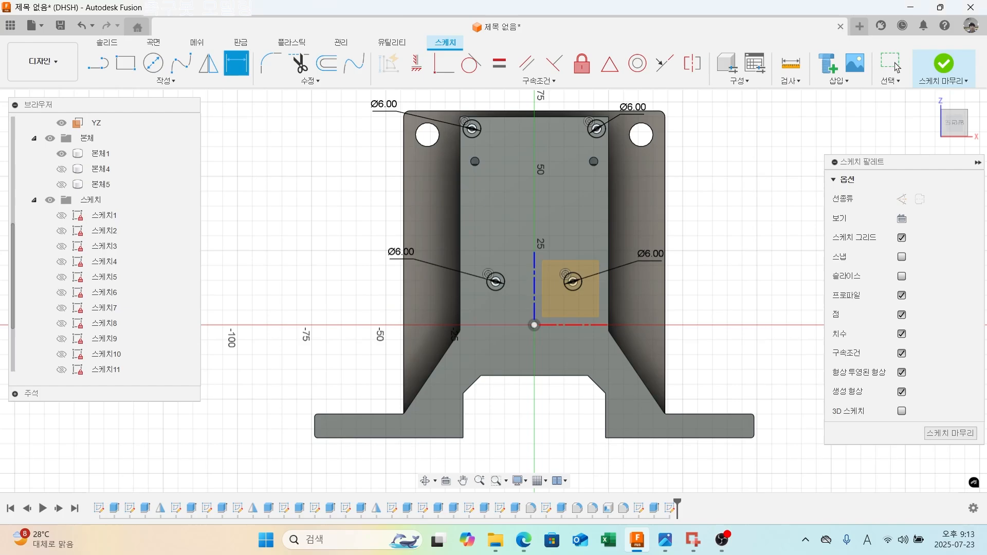
{"action": "left_click", "coordinate": [943, 64]}
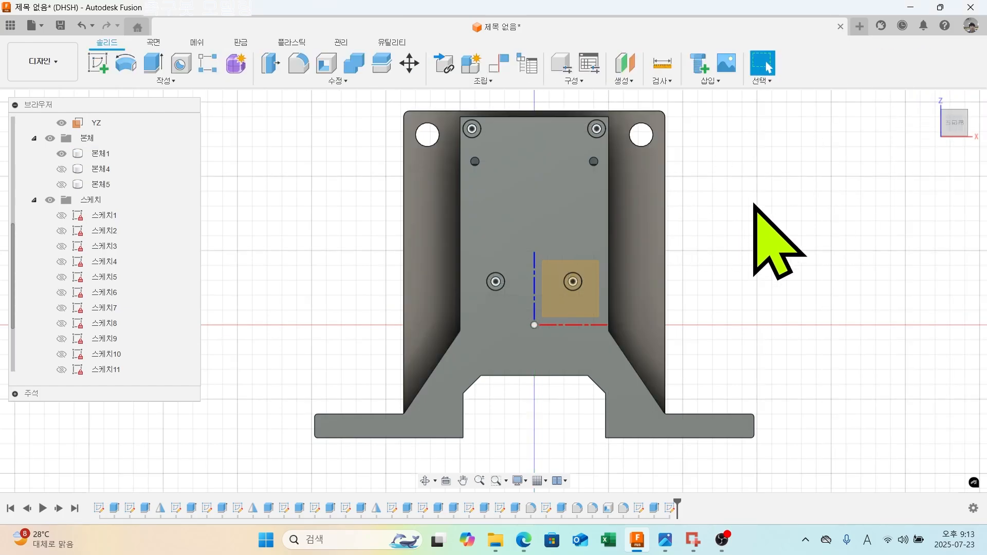
Extrude the four ring profiles around the small holes by -10 mm to cut counterbores into the block's underside.
{"action": "middle_click_drag", "start_coordinate": [760, 220], "coordinate": [740, 236], "text": "shift"}
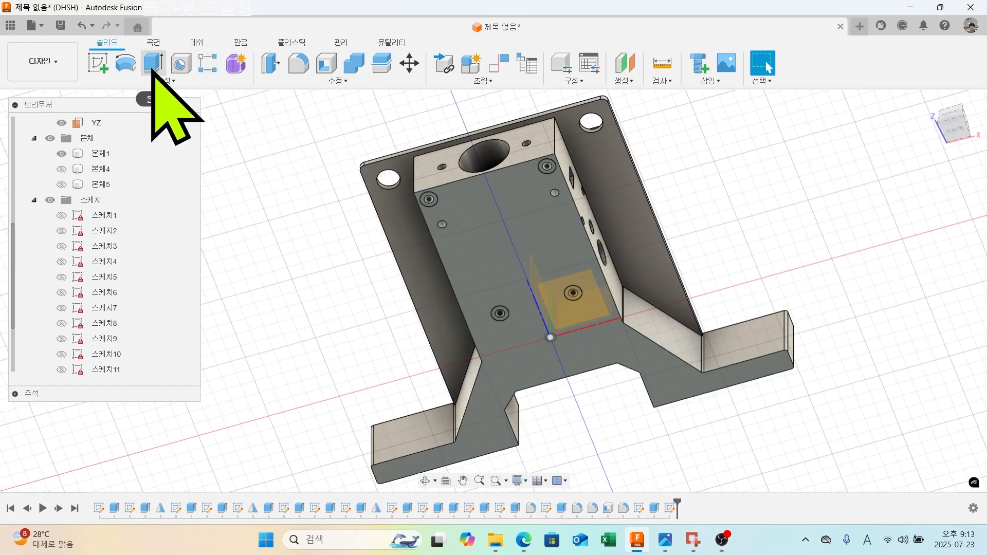
{"action": "left_click", "coordinate": [153, 62]}
{"action": "scroll", "coordinate": [540, 198], "scroll_direction": "up", "scroll_amount": 5}
{"action": "left_click", "coordinate": [524, 148]}
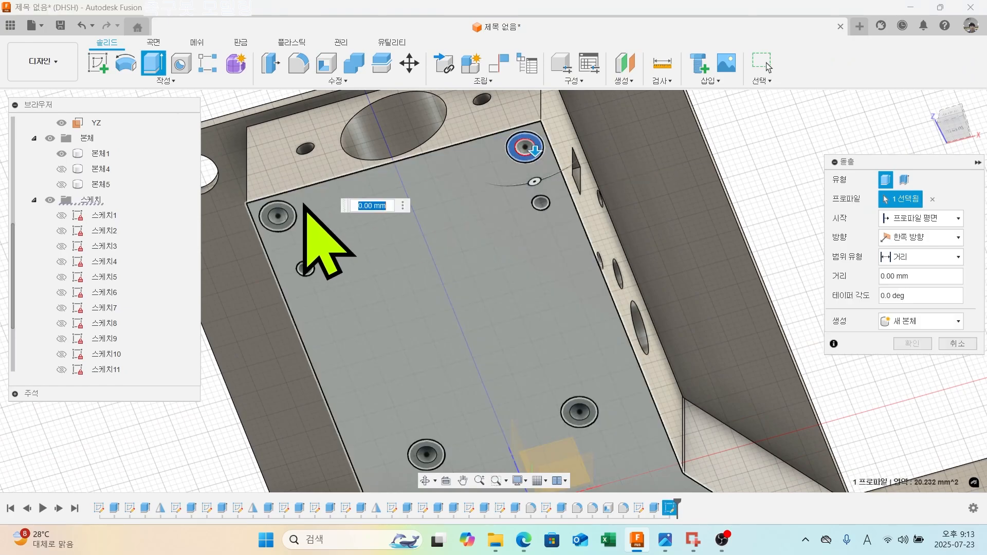
{"action": "left_click", "coordinate": [280, 215]}
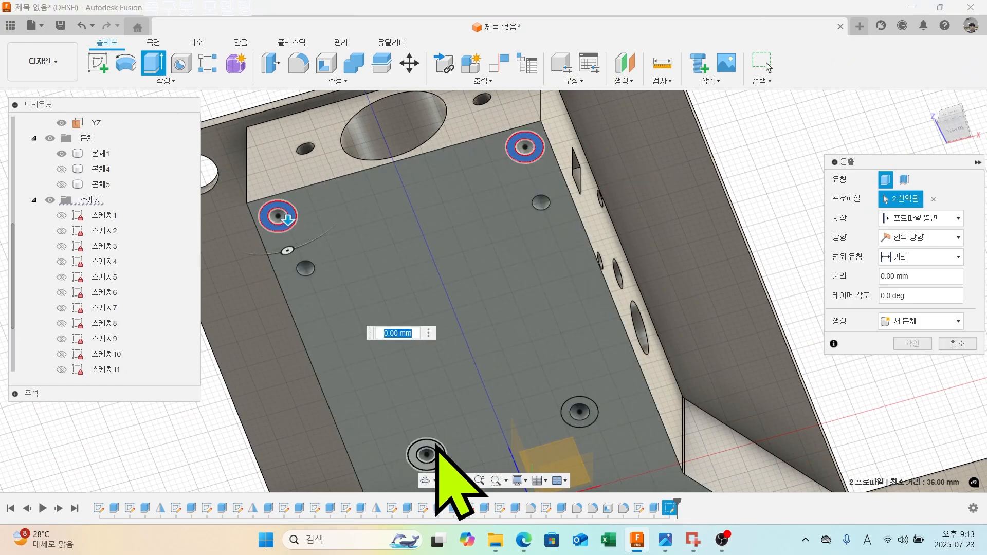
{"action": "left_click", "coordinate": [426, 454]}
{"action": "left_click", "coordinate": [595, 407]}
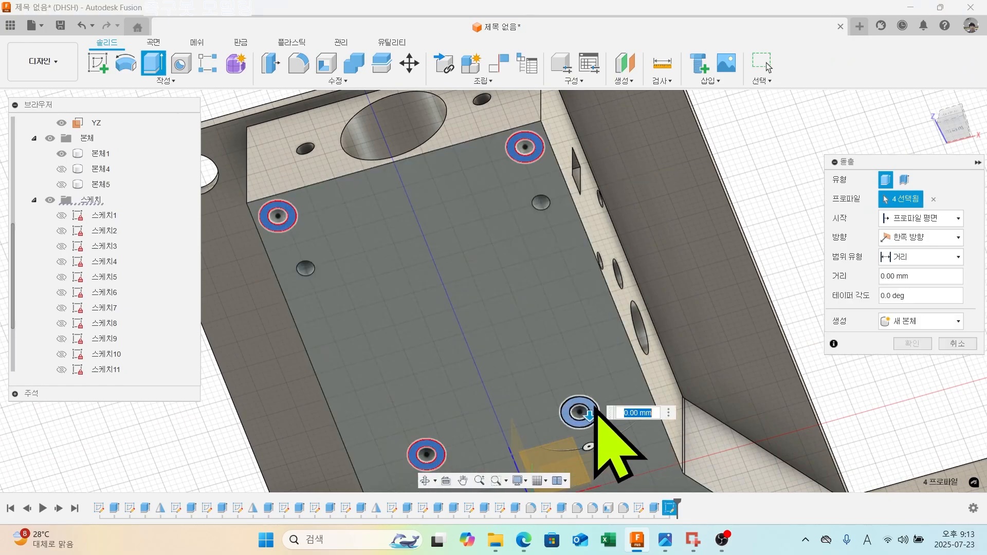
{"action": "type", "text": "-10"}
{"action": "key", "text": "Return"}
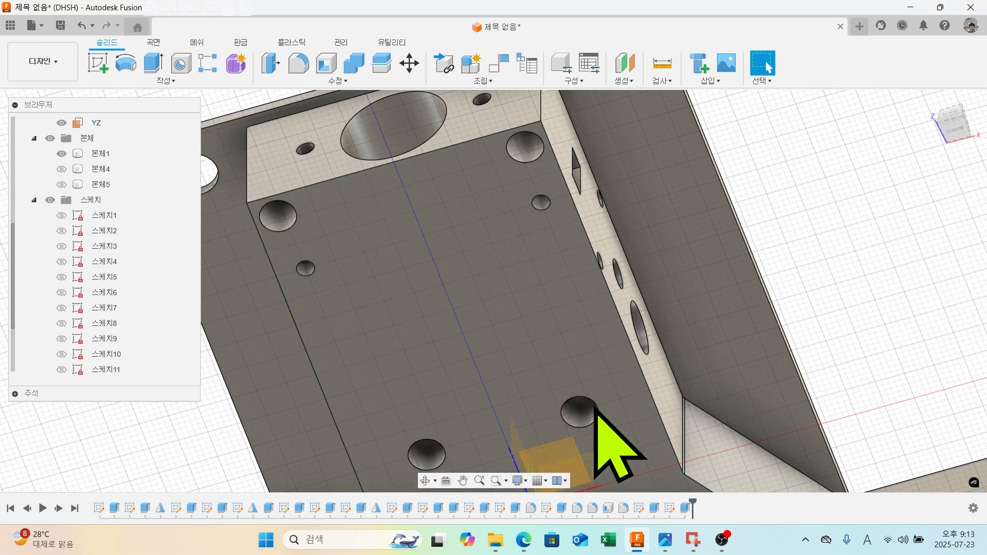
Examine the counterbored holes on the underside and their openings on the upper side of the base plate.
{"action": "middle_click_drag", "start_coordinate": [595, 408], "coordinate": [591, 375], "text": "shift"}
{"action": "middle_click_drag", "start_coordinate": [593, 377], "coordinate": [584, 313]}
{"action": "scroll", "coordinate": [588, 324], "scroll_direction": "up", "scroll_amount": 2}
{"action": "scroll", "coordinate": [584, 318], "scroll_direction": "up", "scroll_amount": 5}
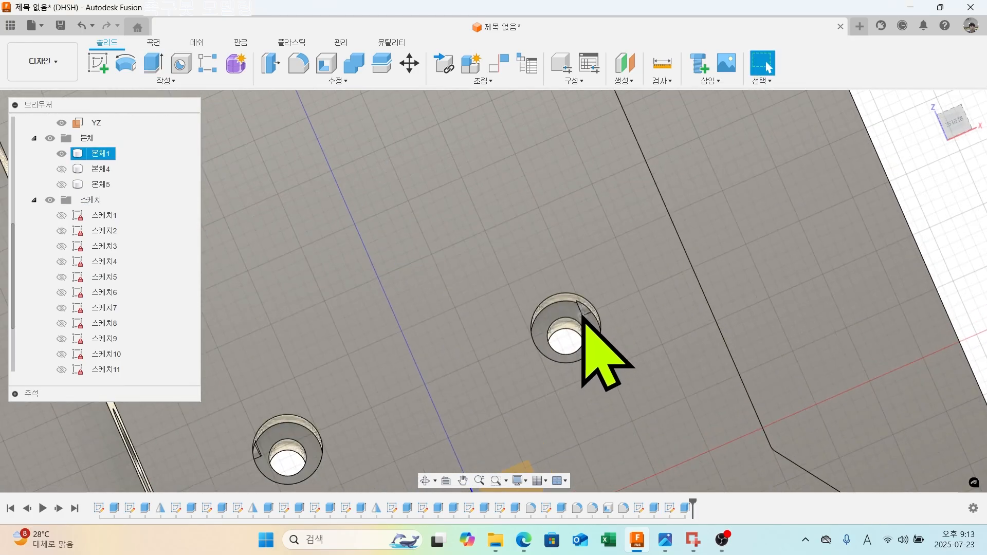
{"action": "scroll", "coordinate": [586, 360], "scroll_direction": "down", "scroll_amount": 2}
{"action": "scroll", "coordinate": [550, 353], "scroll_direction": "down", "scroll_amount": 3}
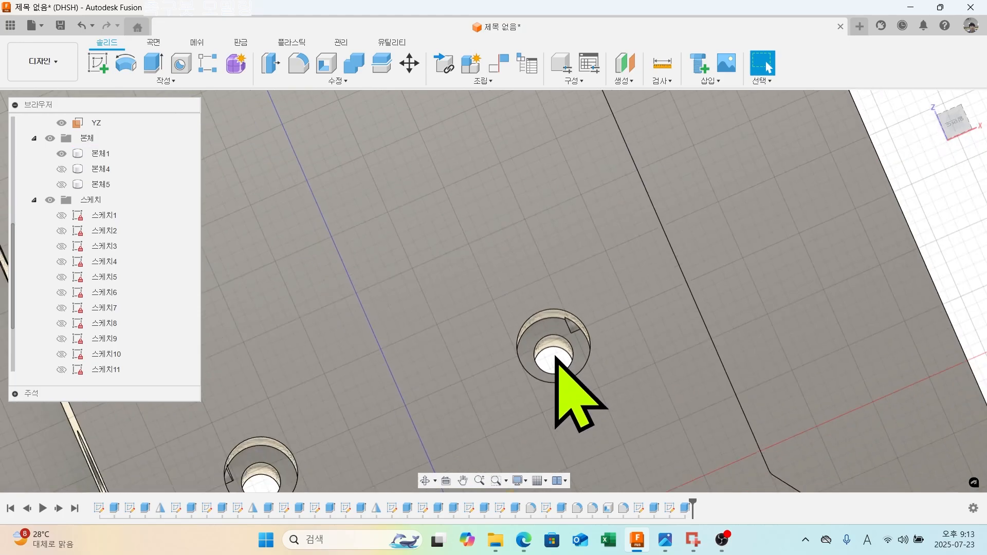
{"action": "middle_click_drag", "start_coordinate": [551, 352], "coordinate": [628, 463], "text": "shift"}
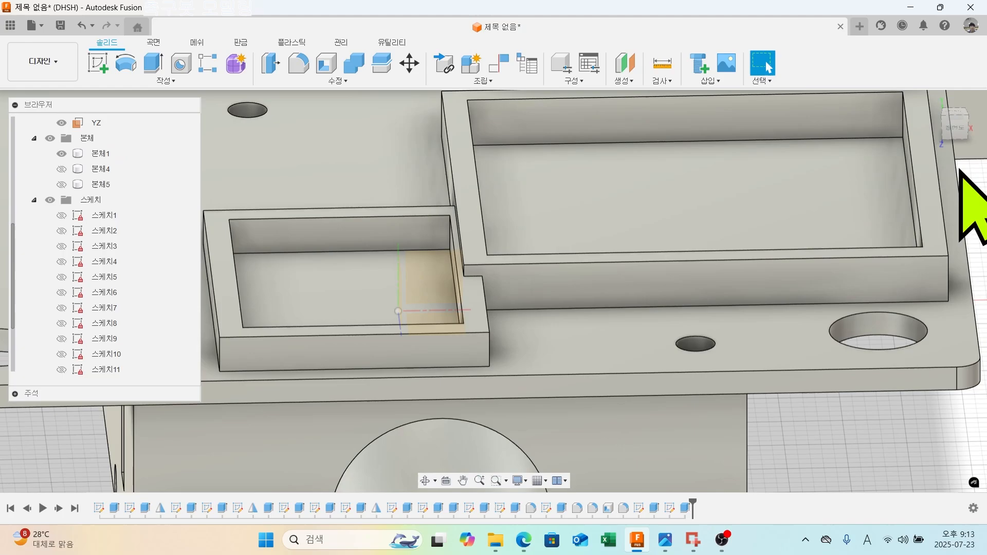
{"action": "scroll", "coordinate": [639, 280], "scroll_direction": "down", "scroll_amount": 3}
Extrude the block's bottom face outward by 3 mm, joined to the body.
{"action": "middle_click_drag", "start_coordinate": [639, 280], "coordinate": [584, 301], "text": "shift"}
{"action": "left_click", "coordinate": [154, 64]}
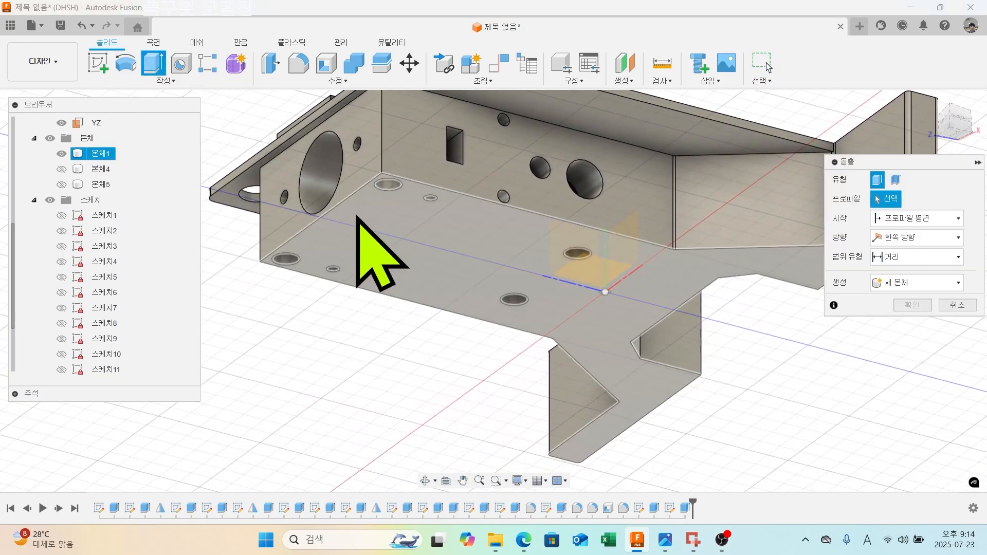
{"action": "left_click", "coordinate": [409, 261]}
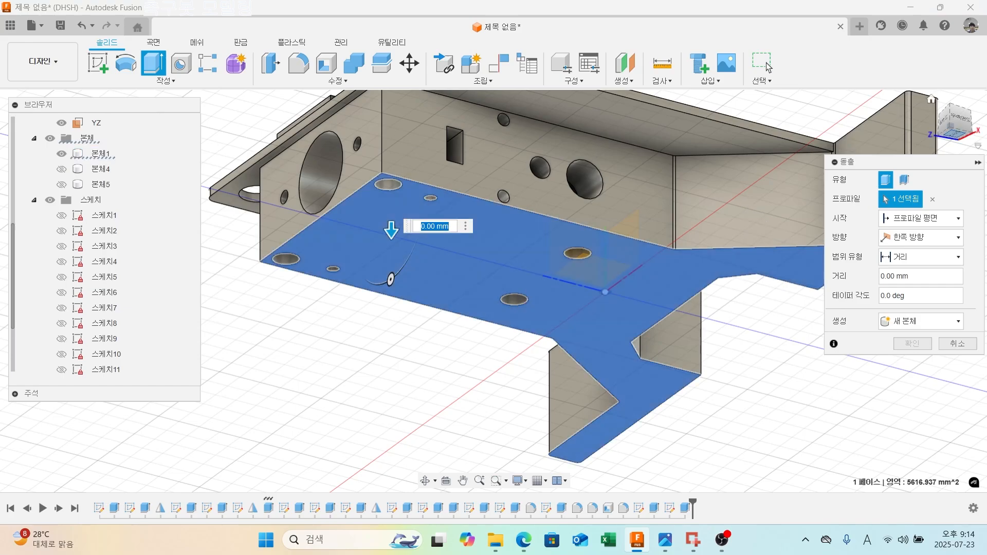
{"action": "type", "text": "3"}
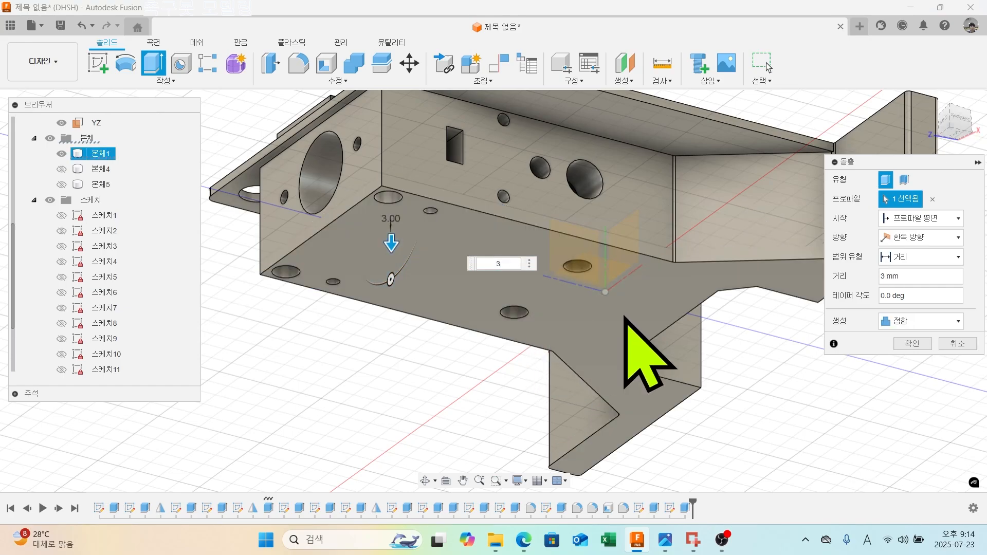
{"action": "left_click", "coordinate": [911, 343]}
{"action": "middle_click_drag", "start_coordinate": [749, 385], "coordinate": [727, 360], "text": "shift"}
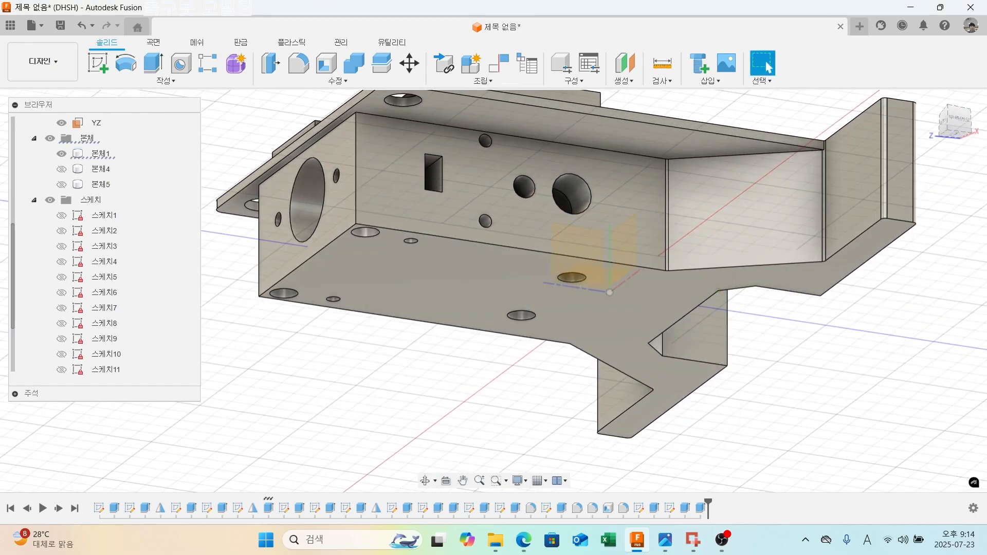
Show the front cover body, start a sketch on its outer face, and project the block's front face outline into it.
{"action": "left_click", "coordinate": [62, 169]}
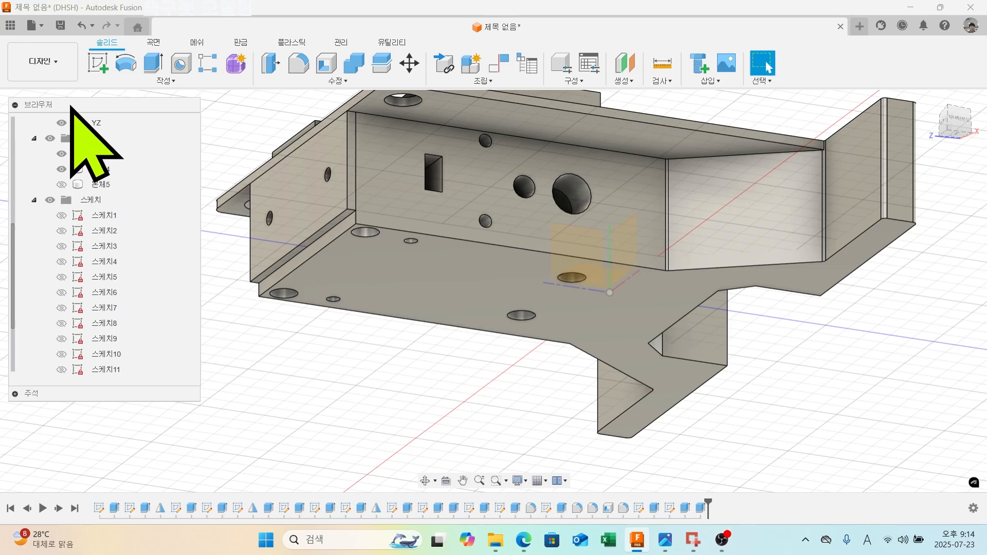
{"action": "left_click", "coordinate": [98, 63]}
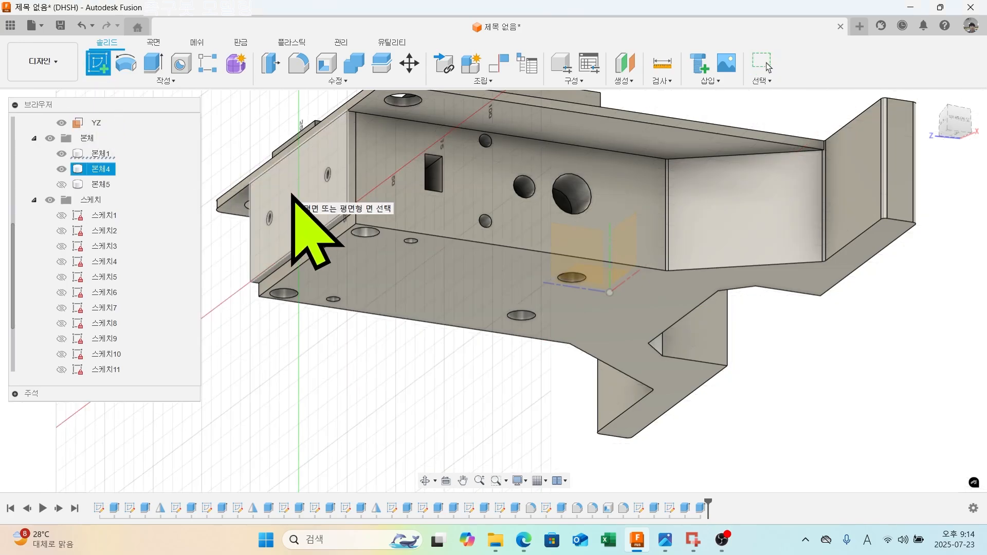
{"action": "left_click", "coordinate": [291, 196]}
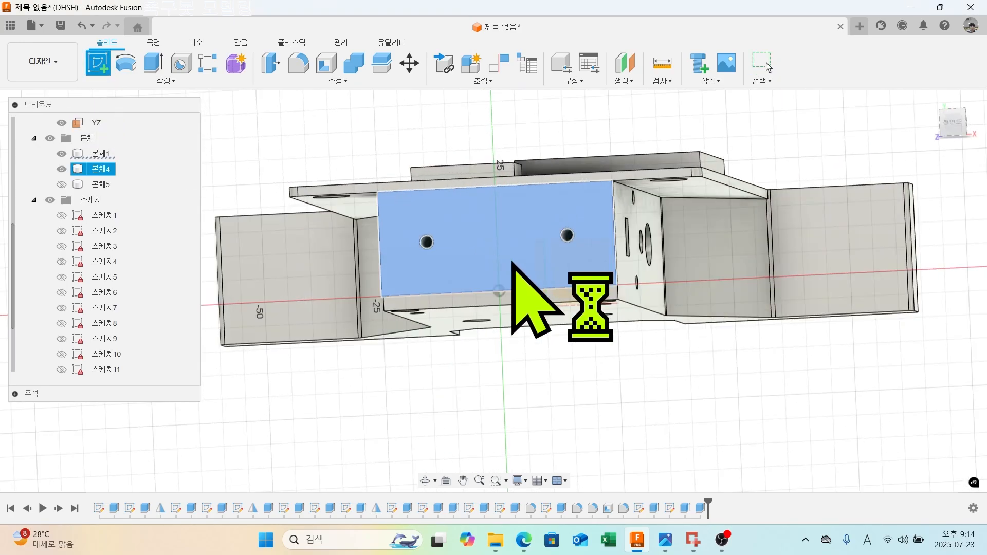
{"action": "left_click", "coordinate": [166, 80]}
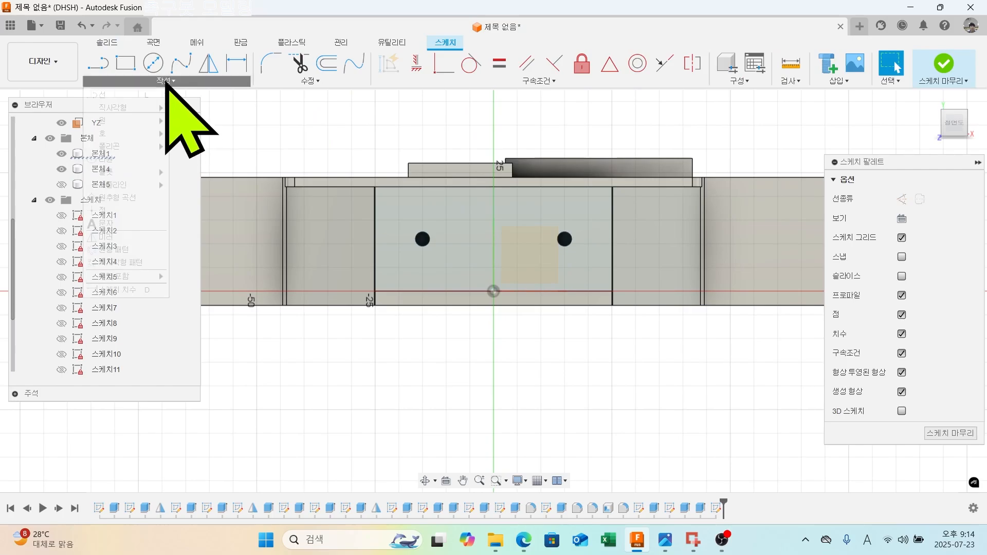
{"action": "mouse_move", "coordinate": [149, 276]}
{"action": "left_click", "coordinate": [201, 275]}
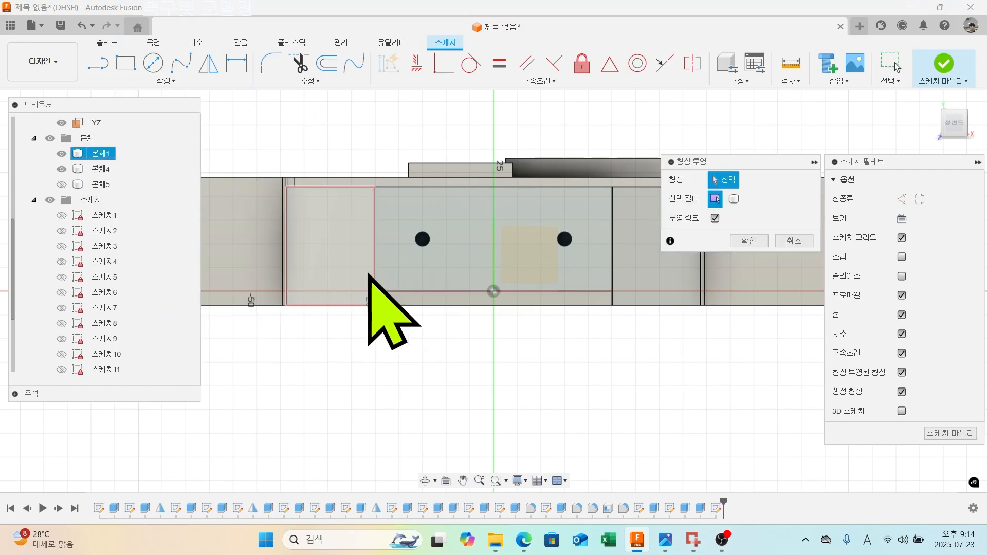
{"action": "left_click", "coordinate": [447, 290]}
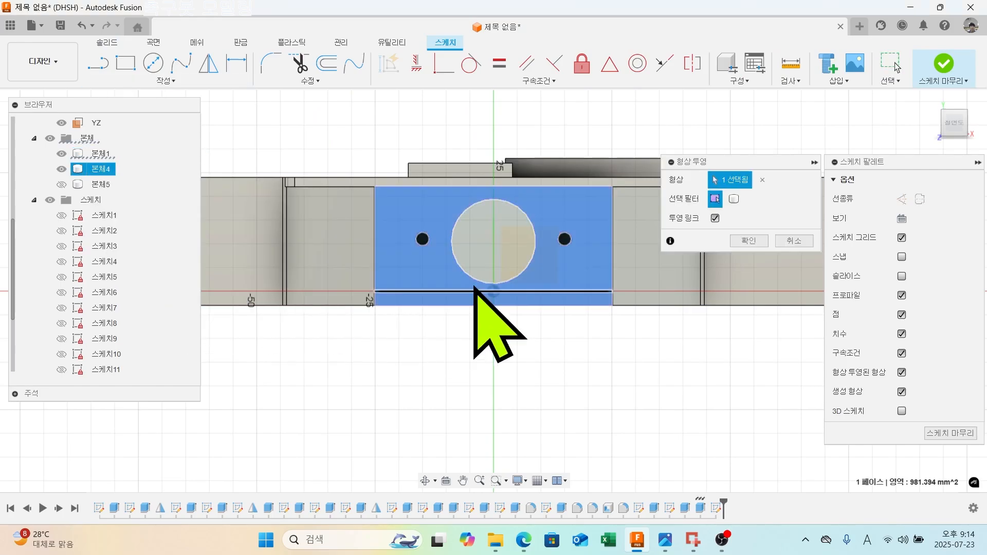
{"action": "left_click", "coordinate": [748, 241]}
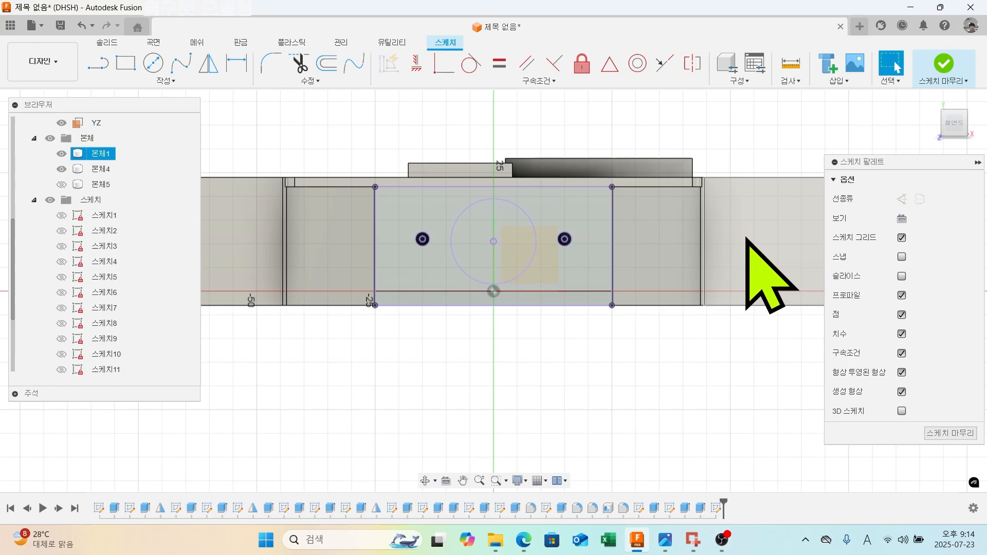
{"action": "left_click", "coordinate": [943, 65]}
Extrude the strip profile below the front cover by -2 mm, joined to the cover, with the block body hidden.
{"action": "left_click", "coordinate": [153, 63]}
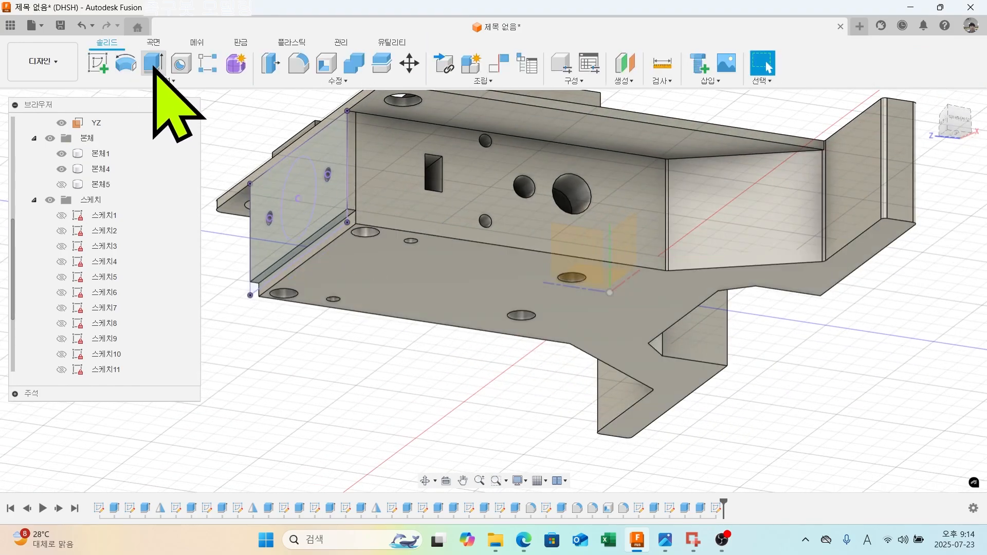
{"action": "scroll", "coordinate": [331, 252], "scroll_direction": "up", "scroll_amount": 5}
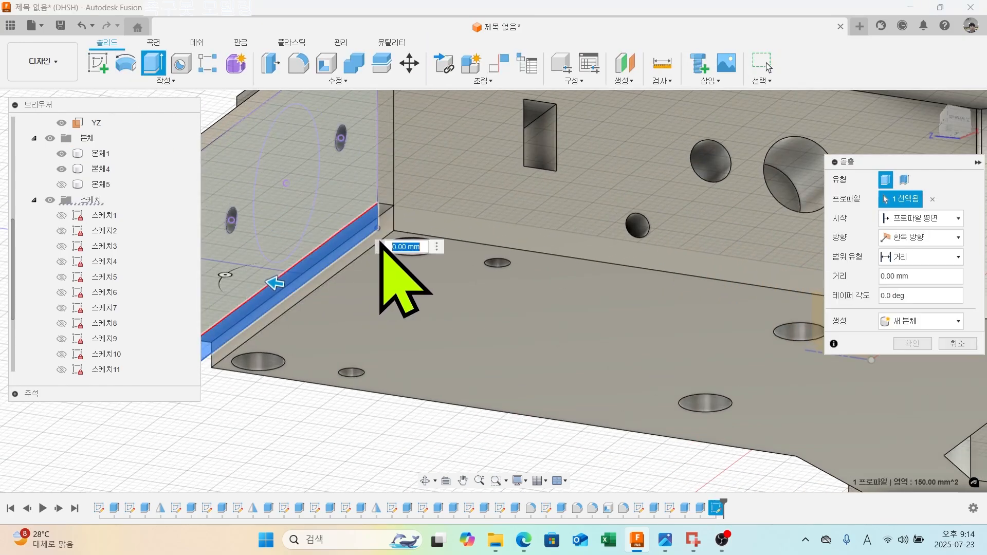
{"action": "type", "text": "-2"}
{"action": "key", "text": "Return"}
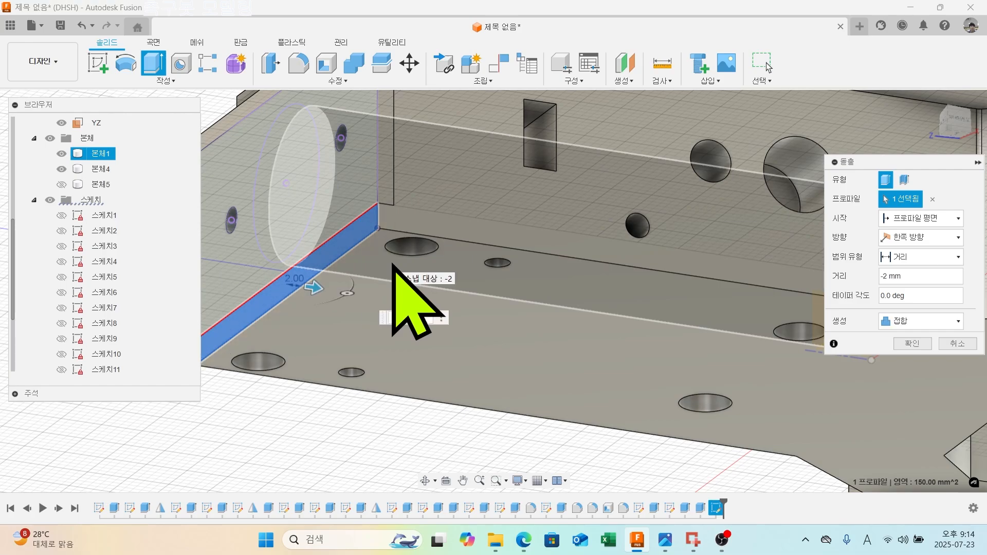
{"action": "scroll", "coordinate": [668, 396], "scroll_direction": "down", "scroll_amount": 3}
{"action": "scroll", "coordinate": [668, 396], "scroll_direction": "down", "scroll_amount": 2}
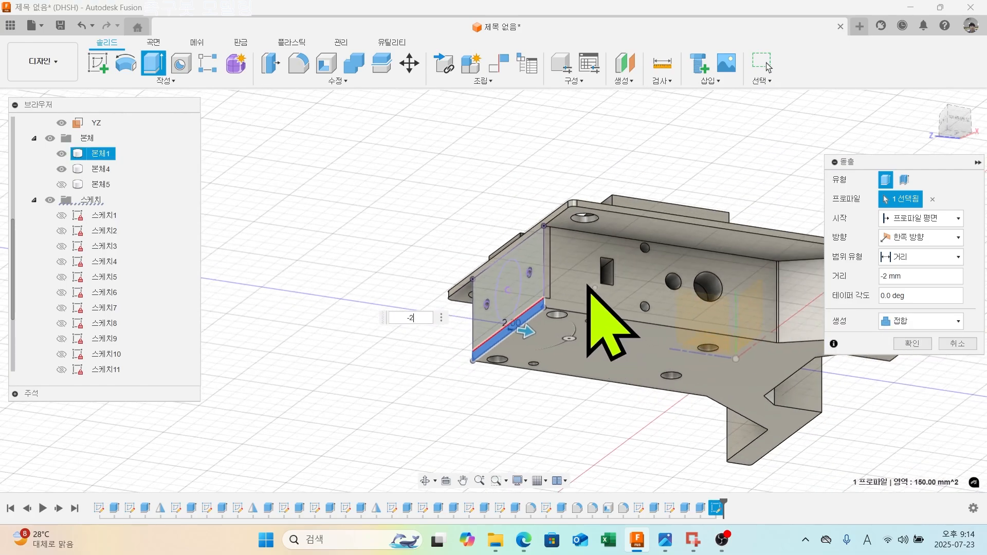
{"action": "left_click", "coordinate": [61, 153]}
{"action": "left_click", "coordinate": [911, 343]}
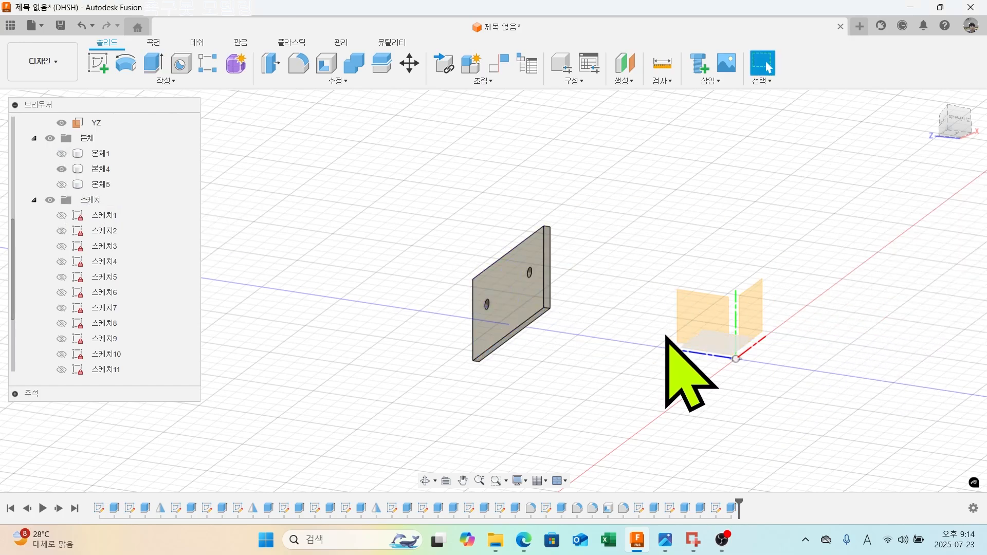
Show the block body and the rounded top cover body, and view the assembly from the front.
{"action": "left_click", "coordinate": [61, 153]}
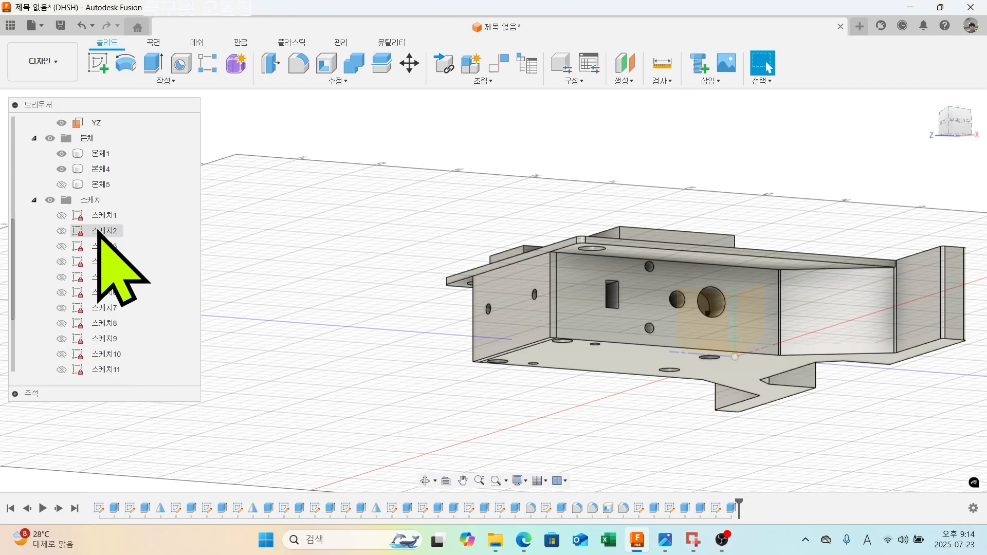
{"action": "left_click", "coordinate": [60, 185]}
{"action": "middle_click_drag", "start_coordinate": [573, 384], "coordinate": [595, 394], "text": "shift"}
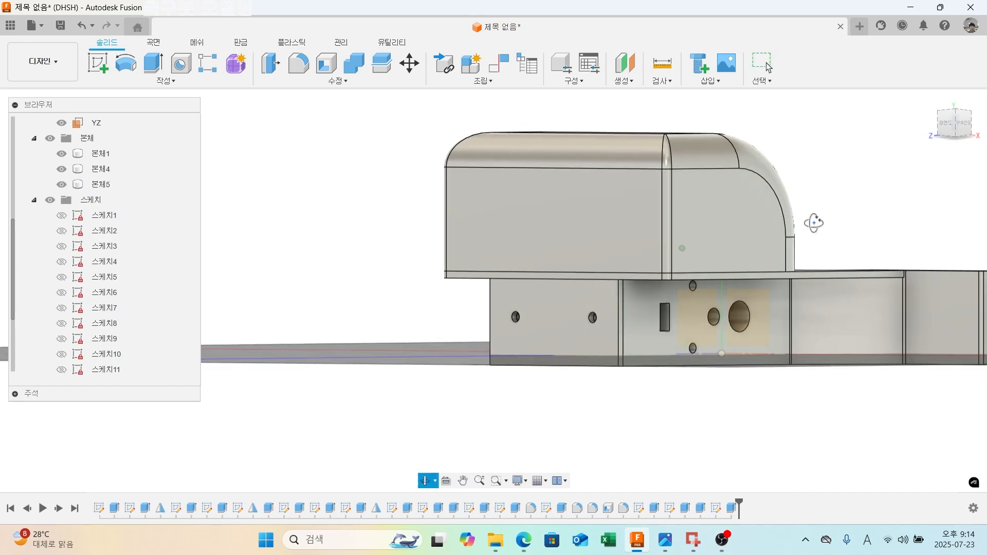
{"action": "middle_click_drag", "start_coordinate": [811, 222], "coordinate": [832, 218], "text": "shift"}
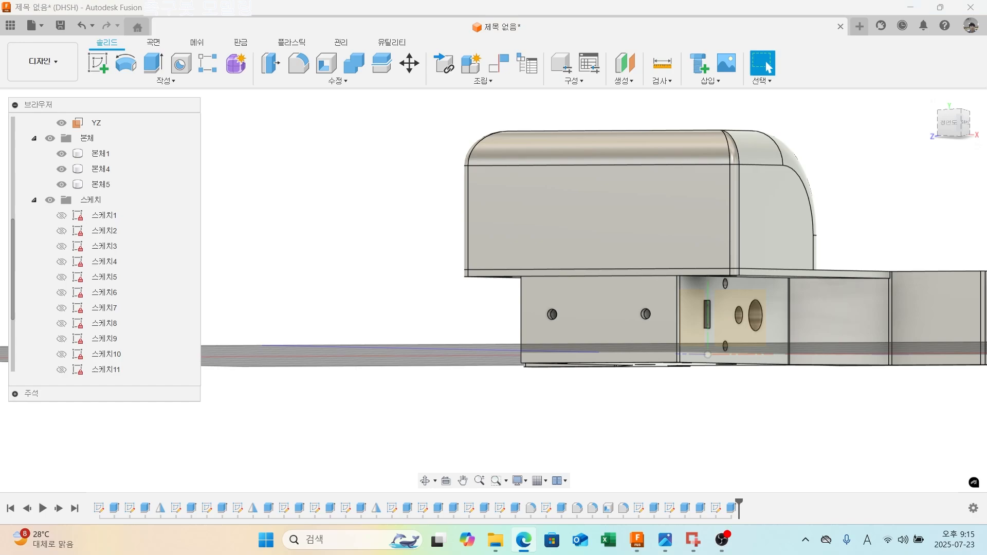
Sketch a horizontal center-to-center slot, about 12 mm between centers, near the lower edge of the top cover's flat front face.
{"action": "left_click", "coordinate": [486, 214]}
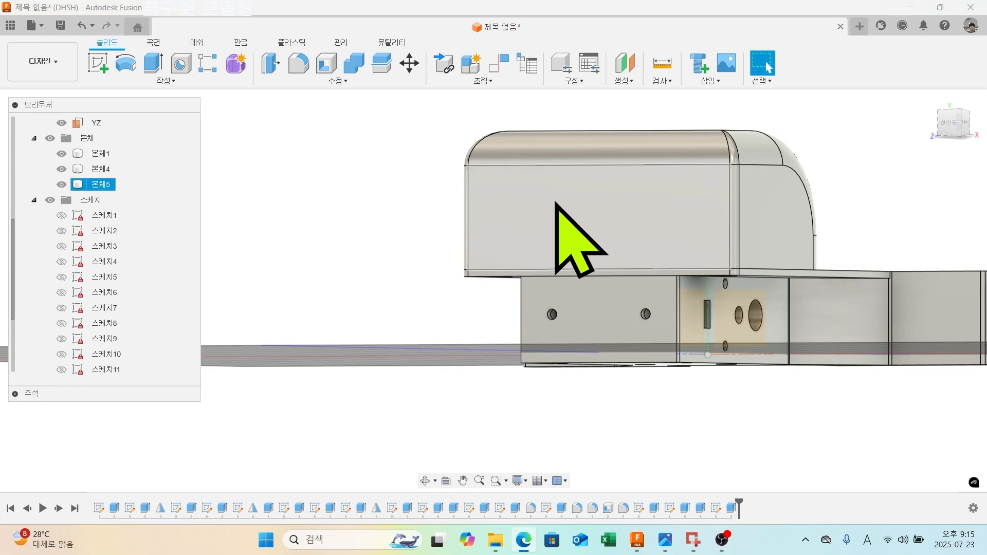
{"action": "left_click", "coordinate": [556, 204]}
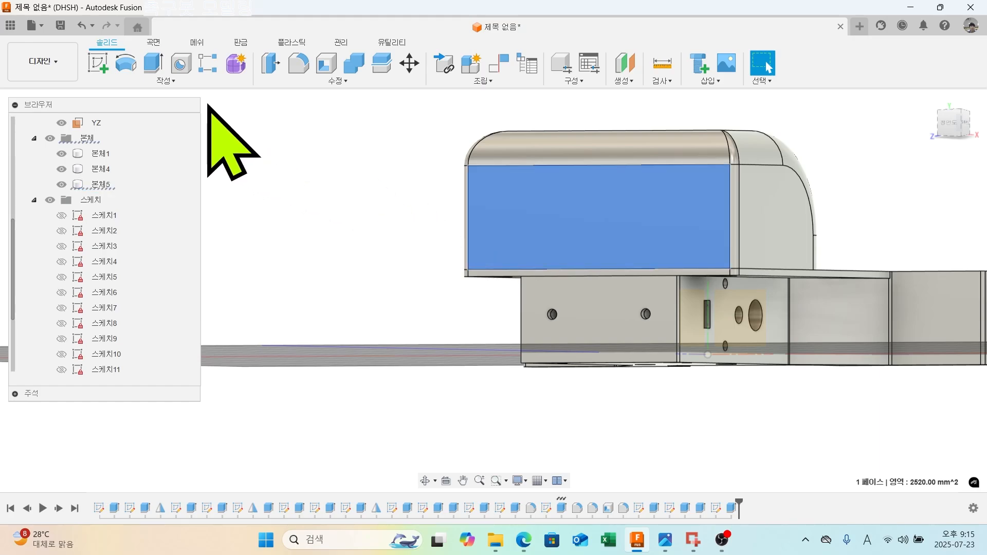
{"action": "left_click", "coordinate": [97, 63]}
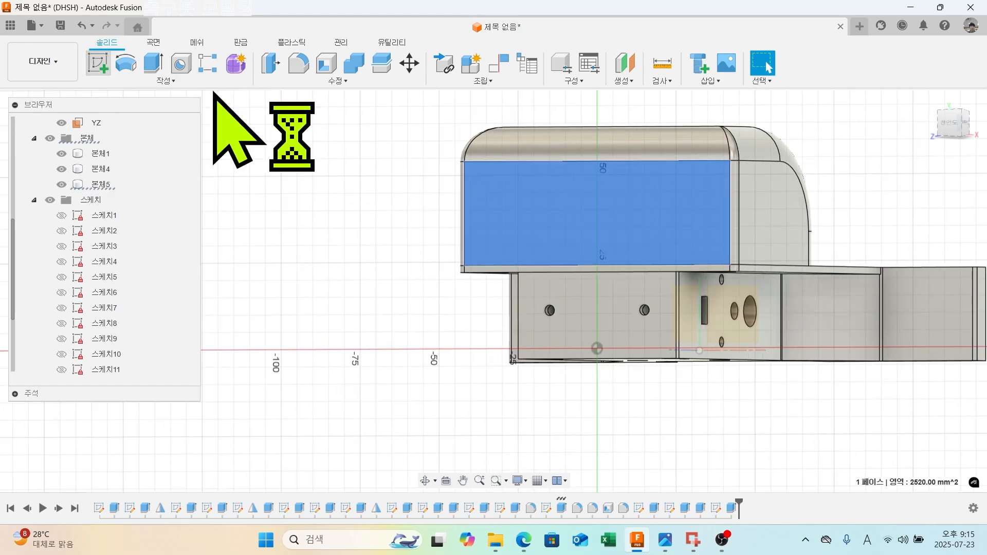
{"action": "middle_click_drag", "start_coordinate": [478, 203], "coordinate": [499, 230]}
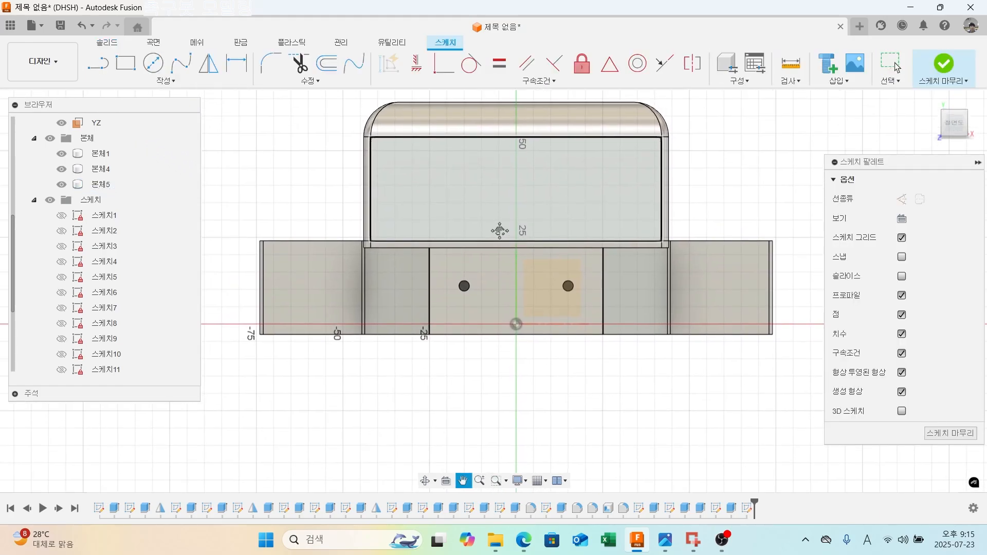
{"action": "left_click", "coordinate": [154, 81]}
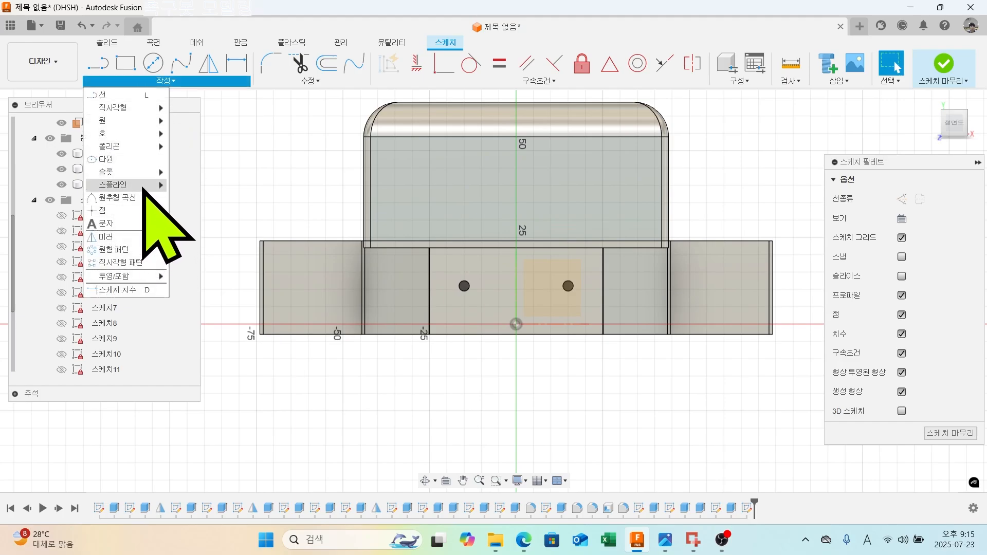
{"action": "mouse_move", "coordinate": [157, 172]}
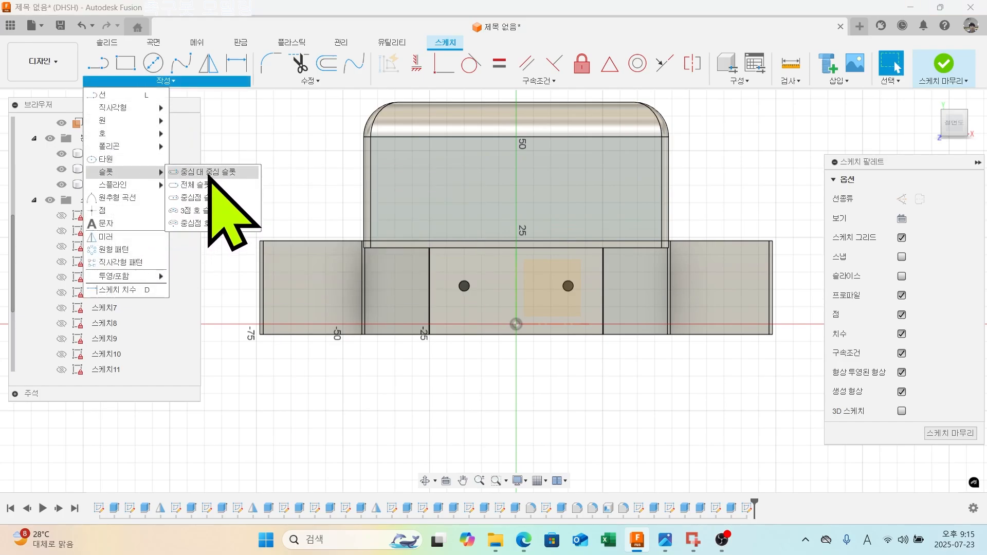
{"action": "left_click", "coordinate": [208, 172]}
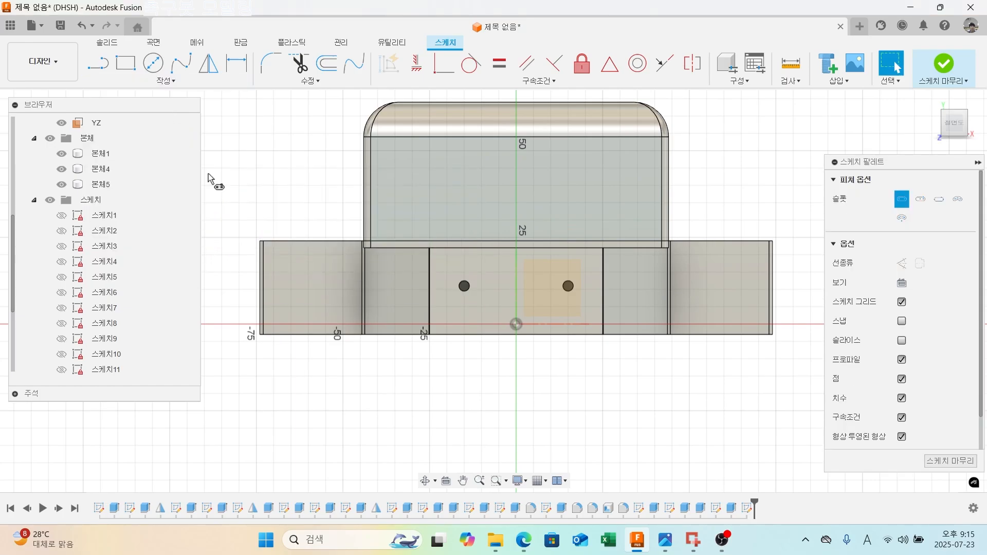
{"action": "left_click", "coordinate": [421, 220]}
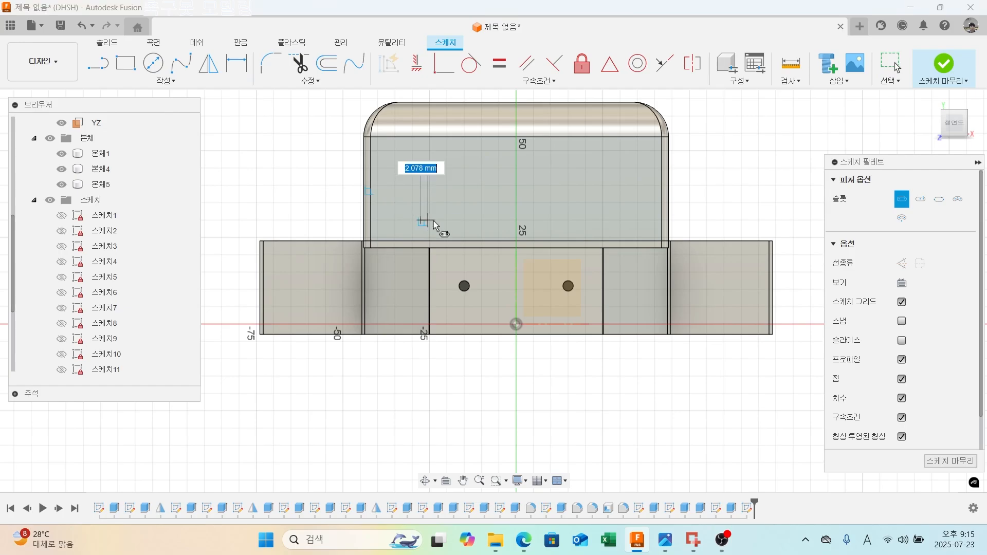
{"action": "left_click", "coordinate": [464, 221]}
{"action": "left_click", "coordinate": [470, 208]}
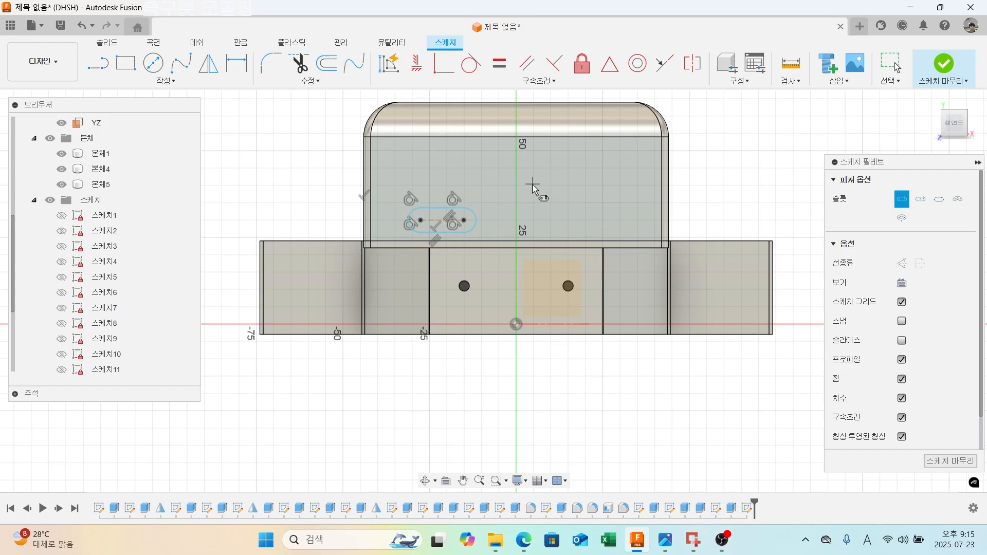
Dimension the slot with a 1.7 mm end radius and 8 mm between its centers.
{"action": "left_click", "coordinate": [236, 63]}
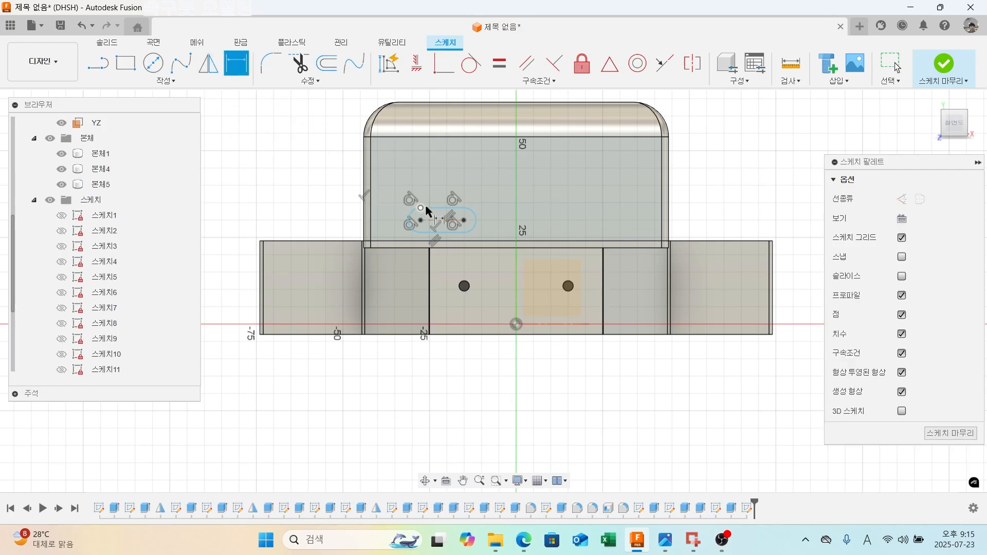
{"action": "left_click", "coordinate": [474, 214]}
{"action": "left_click", "coordinate": [503, 199]}
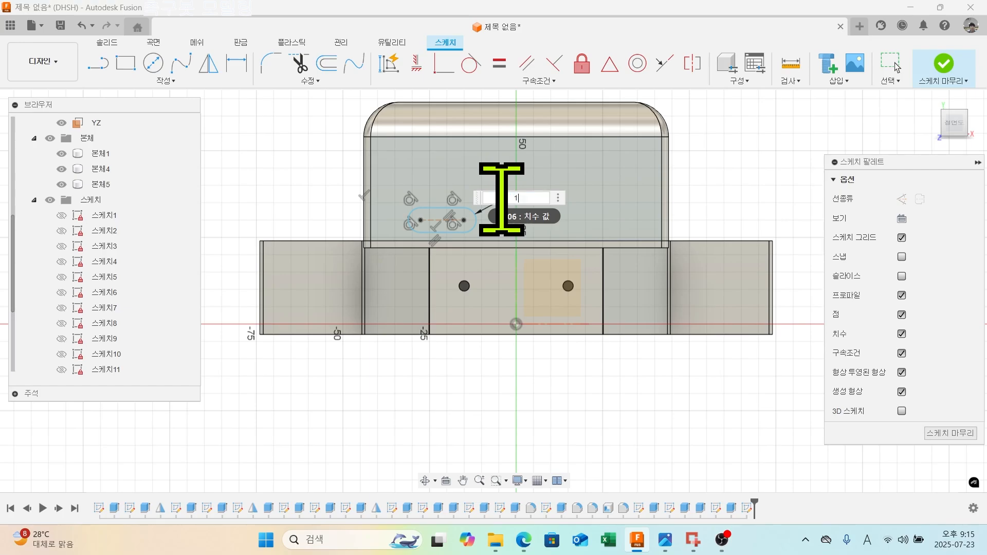
{"action": "type", "text": "1.7"}
{"action": "key", "text": "Return"}
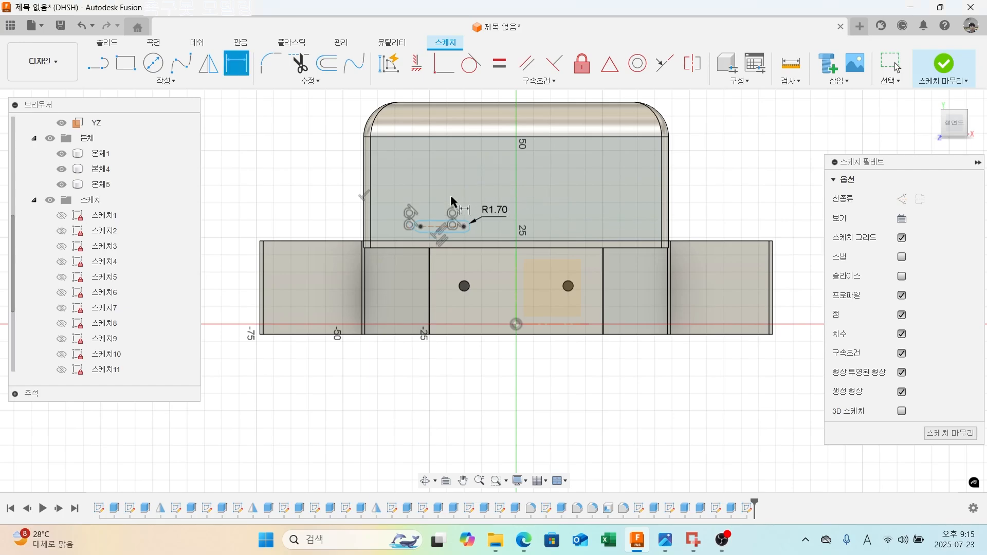
{"action": "left_click", "coordinate": [444, 221]}
{"action": "left_click", "coordinate": [445, 196]}
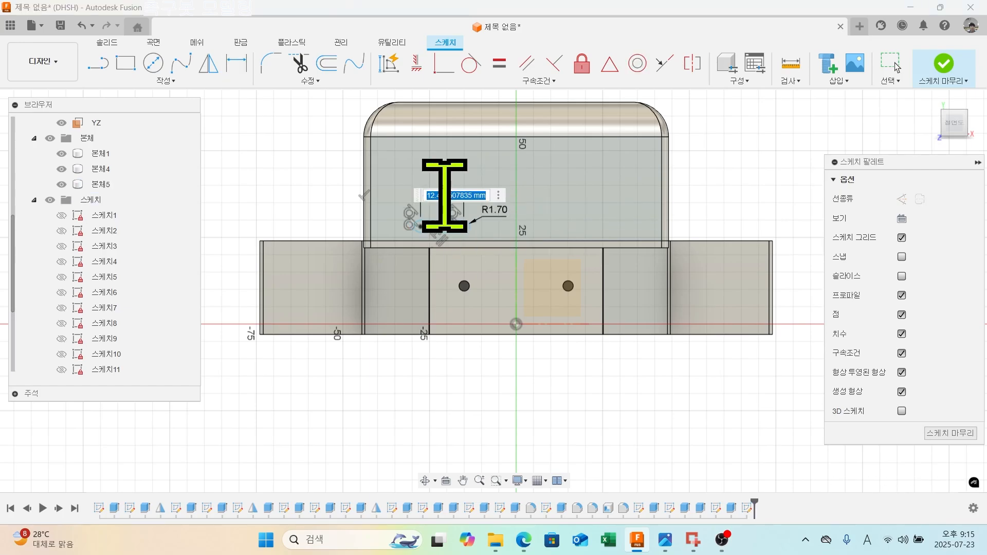
{"action": "type", "text": "8"}
{"action": "key", "text": "Return"}
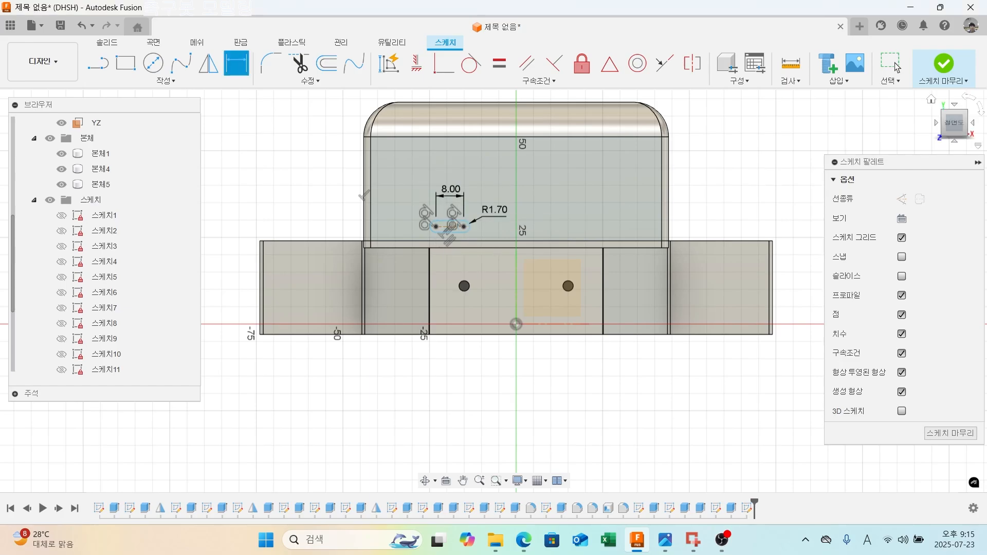
Dimension the slot's lower line 3 mm above the lower edge of the top cover's front face.
{"action": "scroll", "coordinate": [419, 241], "scroll_direction": "up", "scroll_amount": 3}
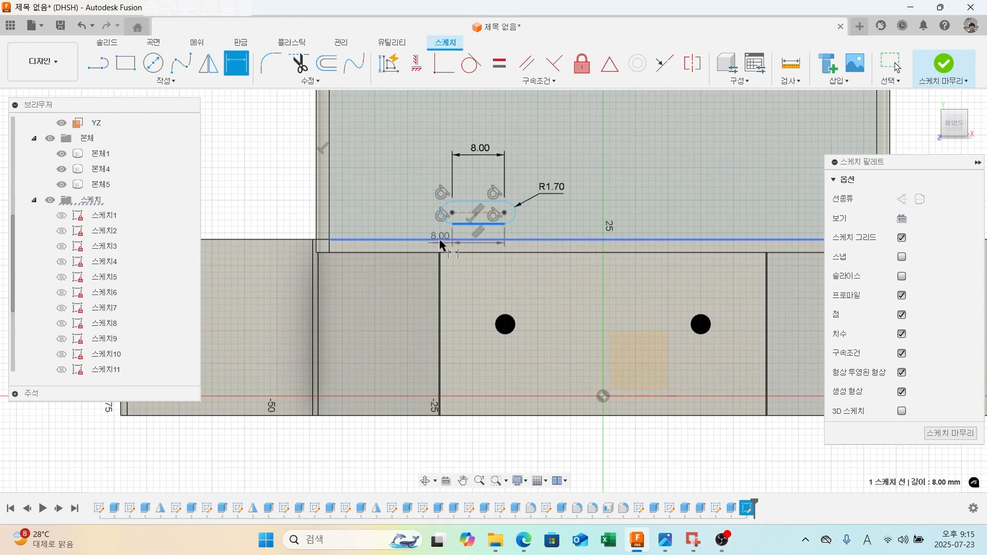
{"action": "left_click", "coordinate": [423, 240]}
{"action": "left_click", "coordinate": [268, 231]}
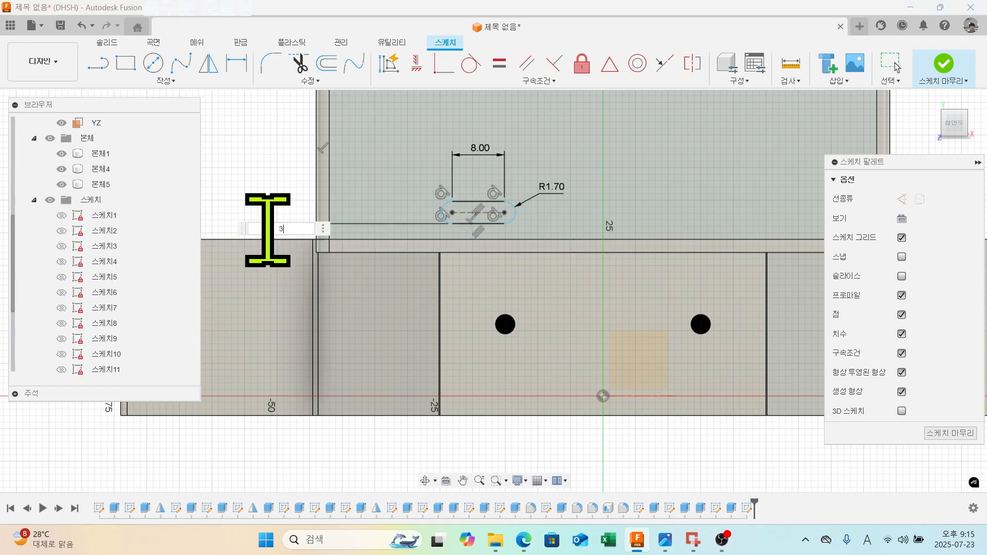
{"action": "type", "text": "3"}
{"action": "key", "text": "Return"}
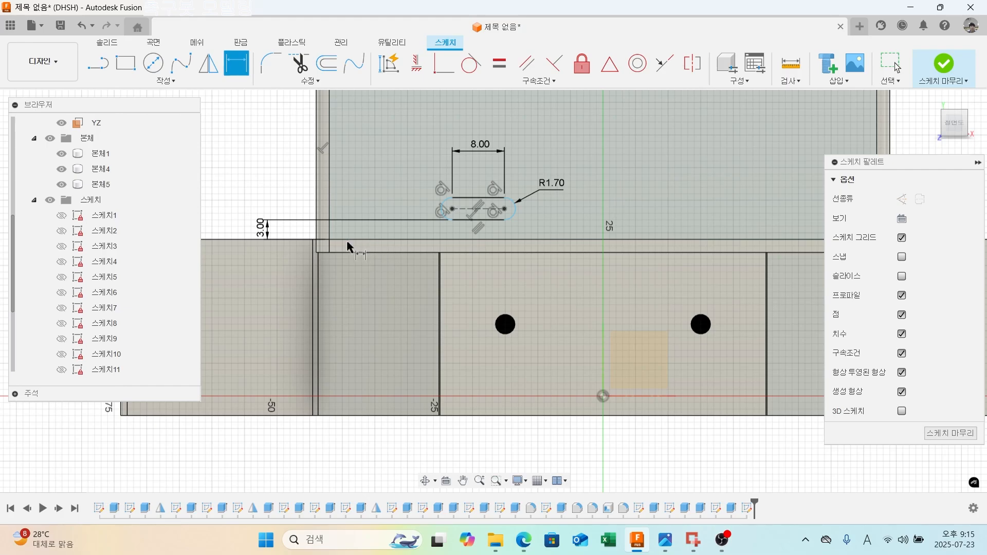
Hide the top cover body and project the small rectangular frame's front wall face into the slot sketch.
{"action": "scroll", "coordinate": [380, 271], "scroll_direction": "down", "scroll_amount": 2}
{"action": "middle_click_drag", "start_coordinate": [543, 273], "coordinate": [368, 281], "text": "shift"}
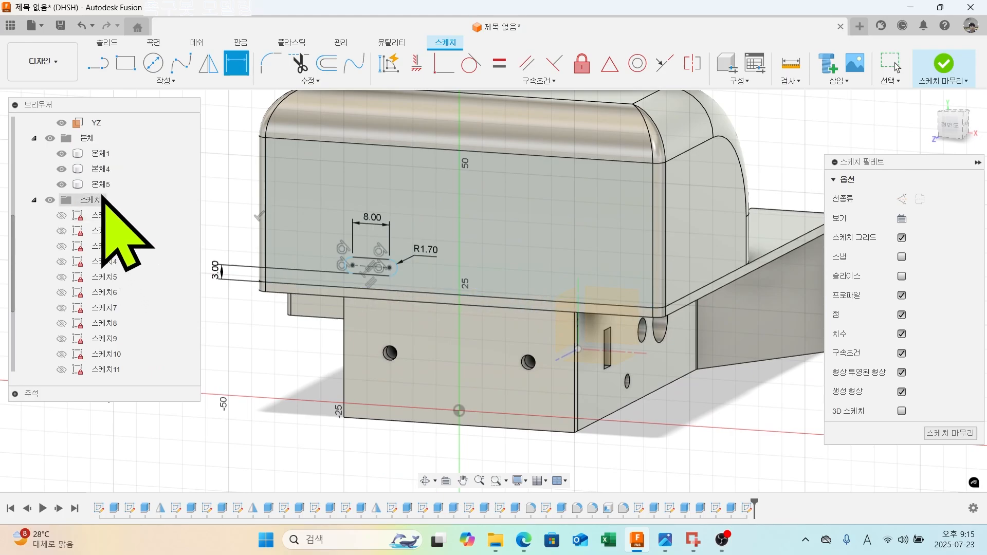
{"action": "left_click", "coordinate": [62, 184]}
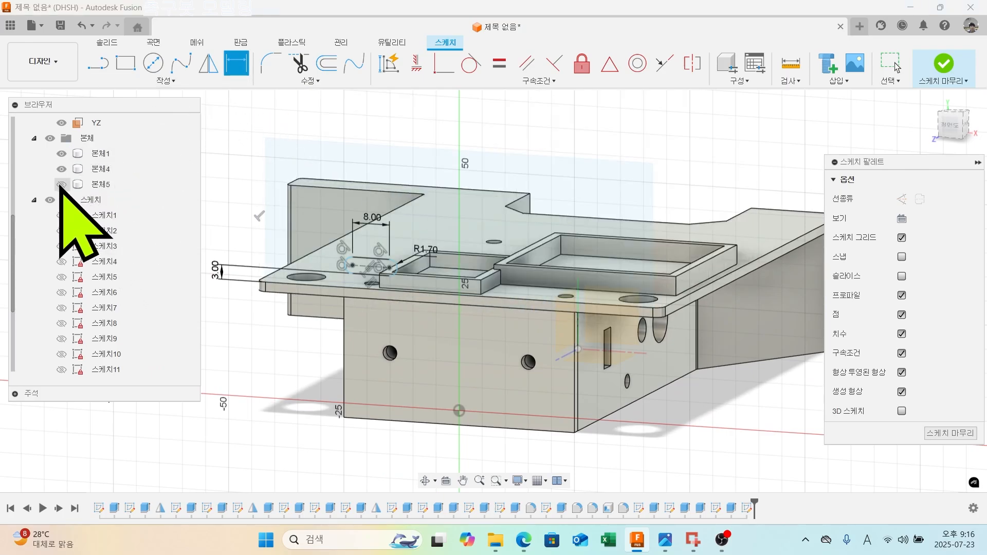
{"action": "left_click", "coordinate": [162, 81]}
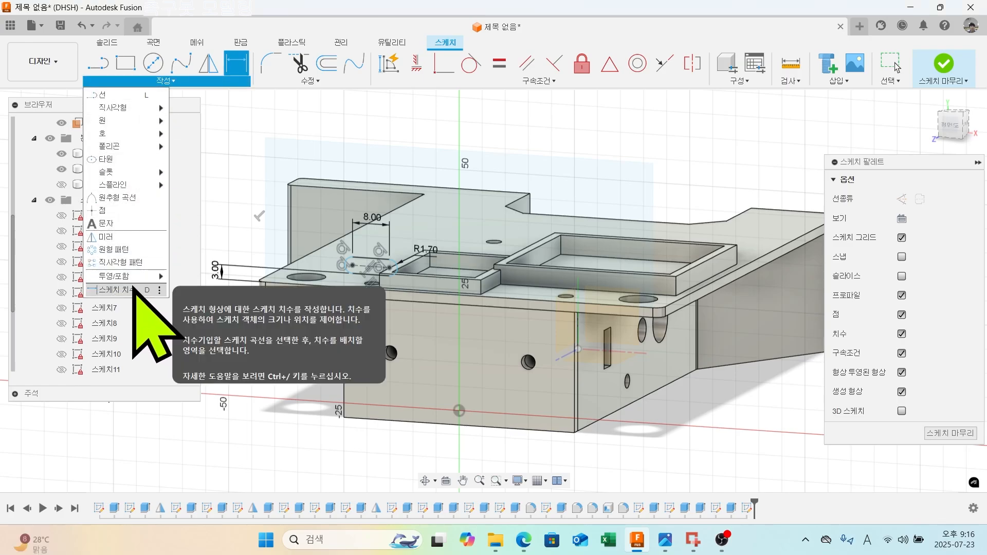
{"action": "mouse_move", "coordinate": [133, 277]}
{"action": "left_click", "coordinate": [198, 276]}
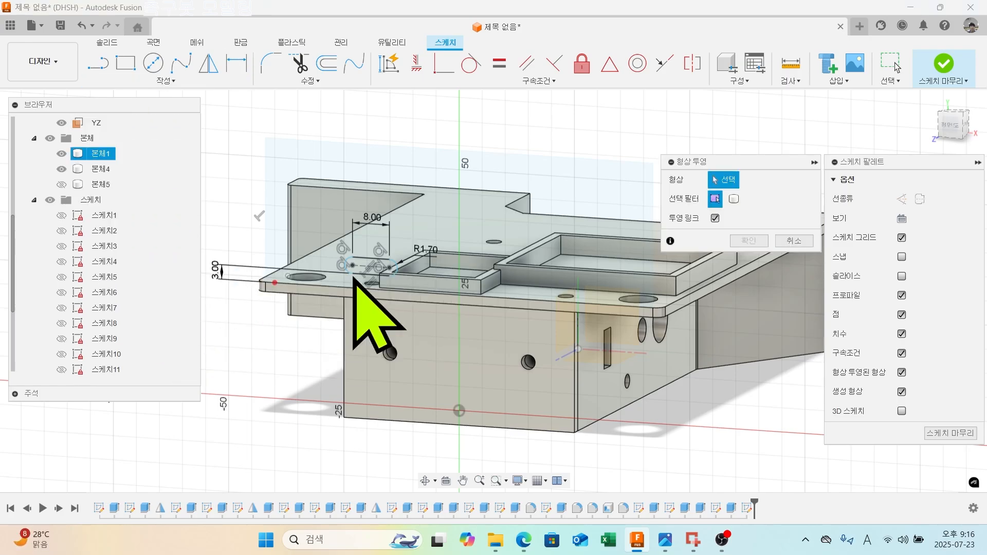
{"action": "left_click", "coordinate": [425, 286]}
{"action": "left_click", "coordinate": [750, 242]}
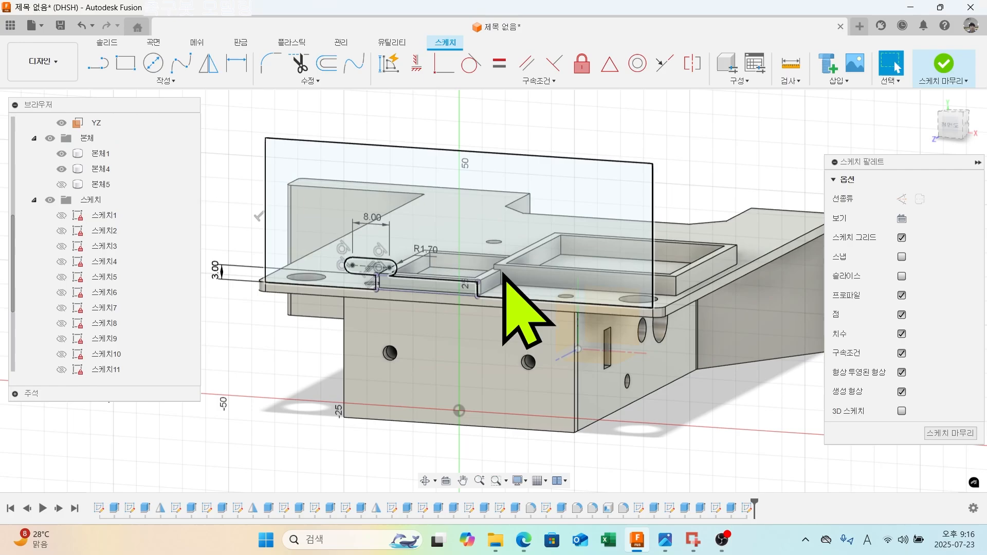
Draw a vertical line between the midpoints of the projected rectangle's upper and lower edges and convert it to construction.
{"action": "scroll", "coordinate": [385, 308], "scroll_direction": "up", "scroll_amount": 3}
{"action": "scroll", "coordinate": [406, 298], "scroll_direction": "up", "scroll_amount": 5}
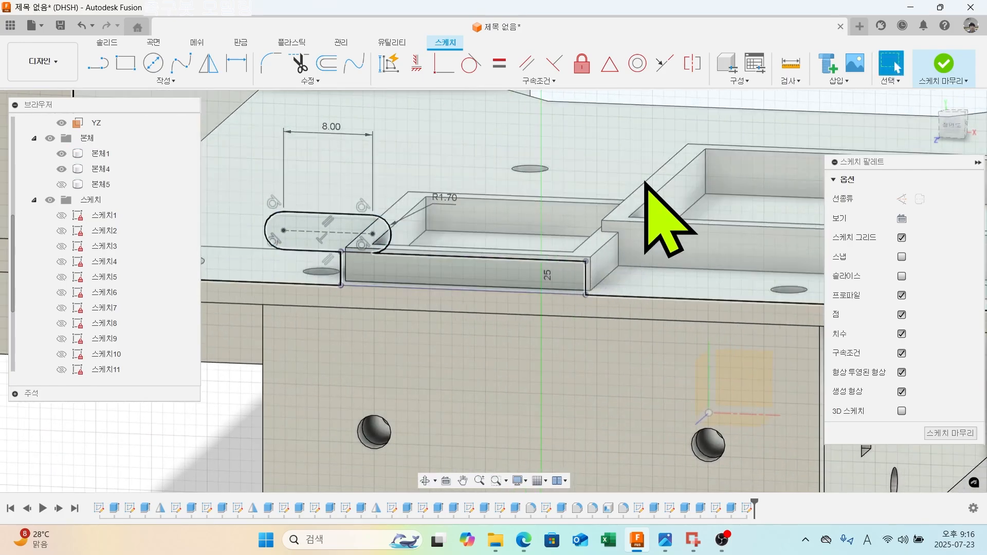
{"action": "left_click", "coordinate": [948, 126]}
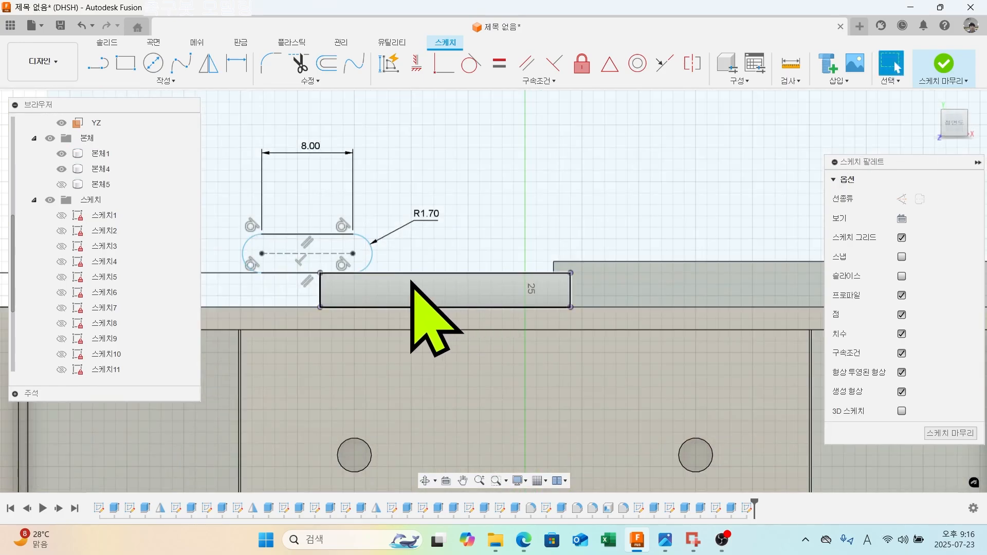
{"action": "scroll", "coordinate": [313, 275], "scroll_direction": "down", "scroll_amount": 3}
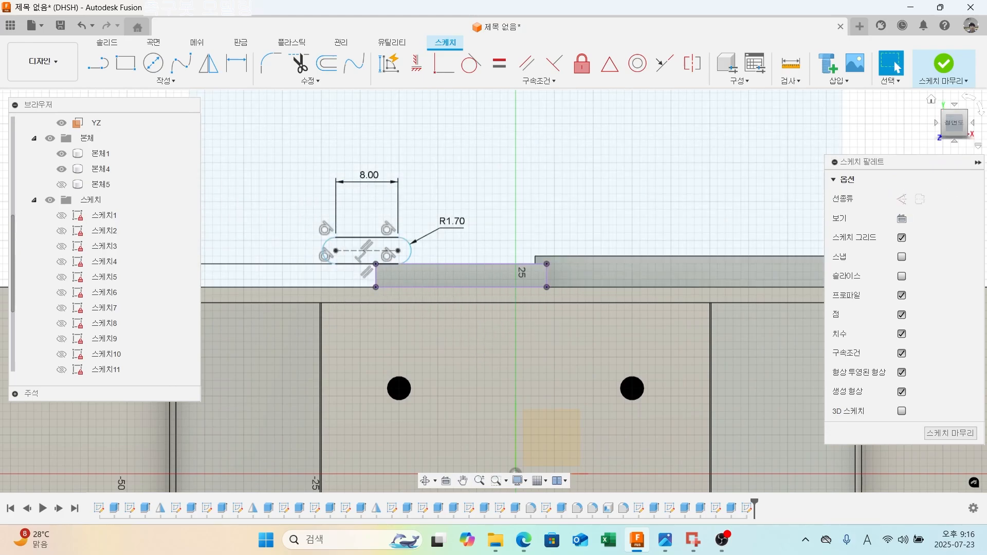
{"action": "left_click", "coordinate": [97, 64]}
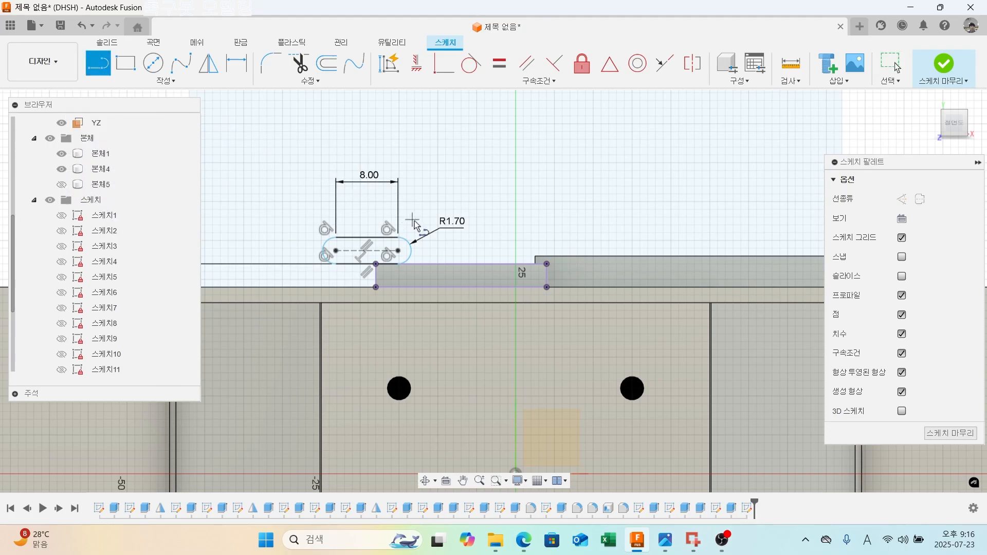
{"action": "left_click", "coordinate": [461, 264]}
{"action": "left_click", "coordinate": [461, 286]}
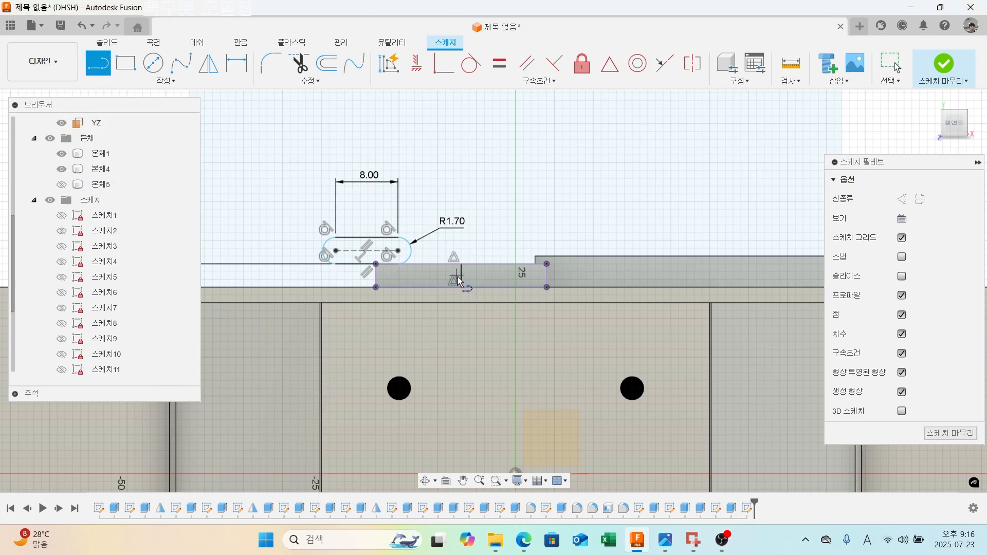
{"action": "key", "text": "Escape"}
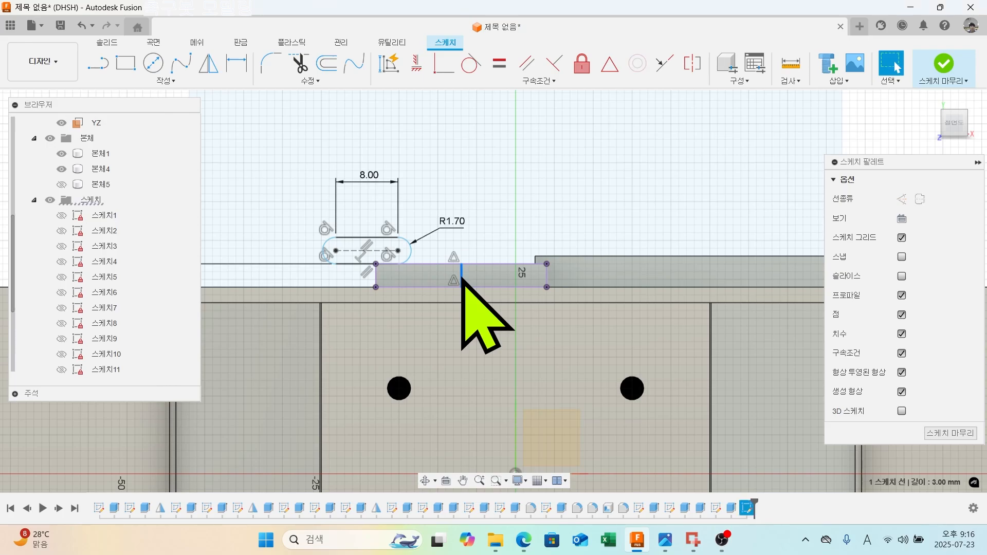
{"action": "right_click", "coordinate": [461, 280]}
{"action": "left_click", "coordinate": [465, 362]}
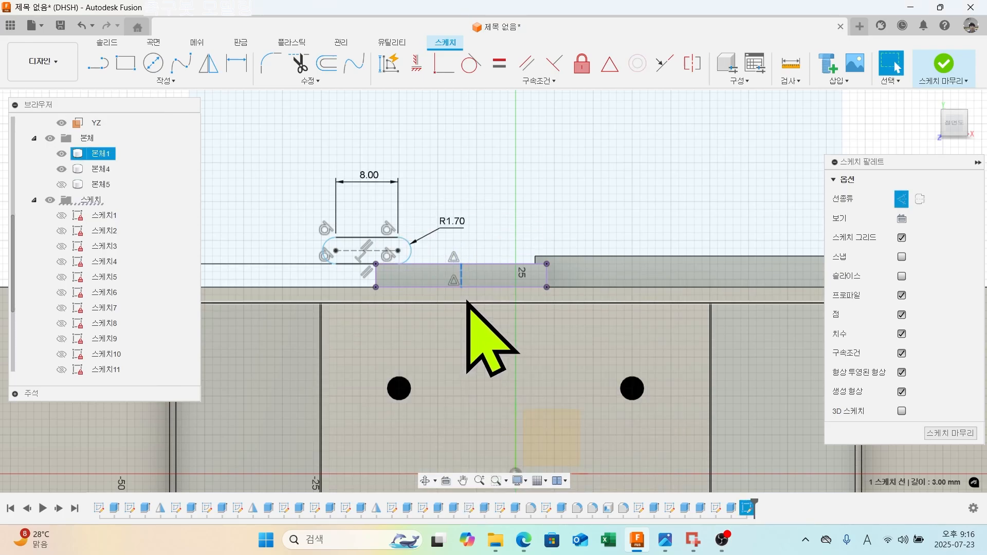
Move the slot over the construction line and dimension its right center point 4 mm from that line.
{"action": "left_click_drag", "start_coordinate": [379, 246], "coordinate": [476, 245]}
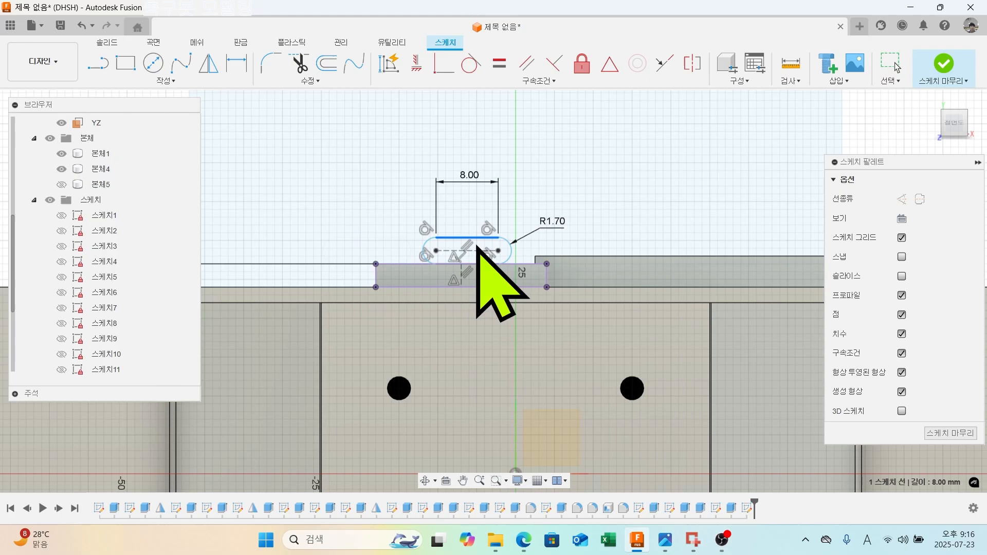
{"action": "left_click", "coordinate": [235, 63]}
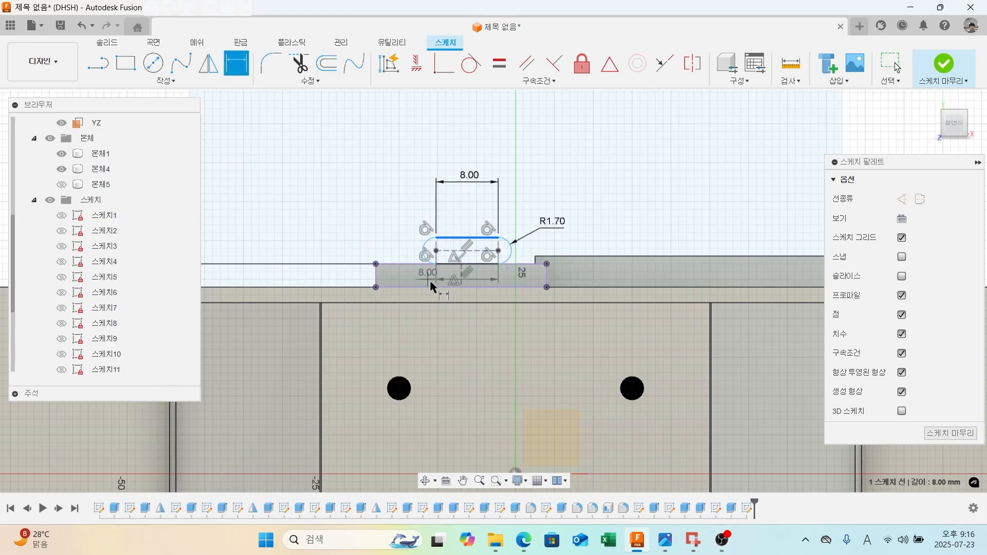
{"action": "left_click", "coordinate": [498, 251]}
{"action": "left_click", "coordinate": [462, 280]}
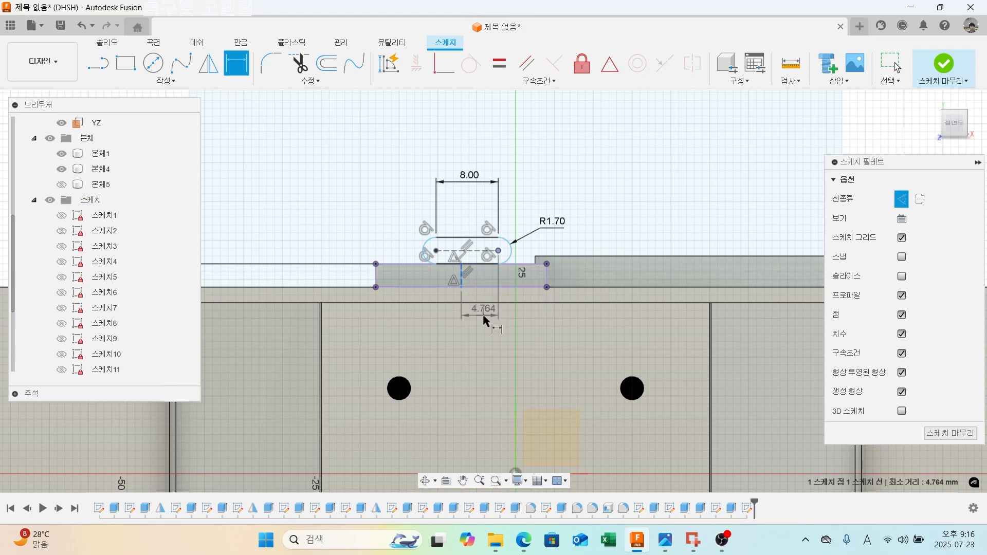
{"action": "left_click", "coordinate": [485, 329]}
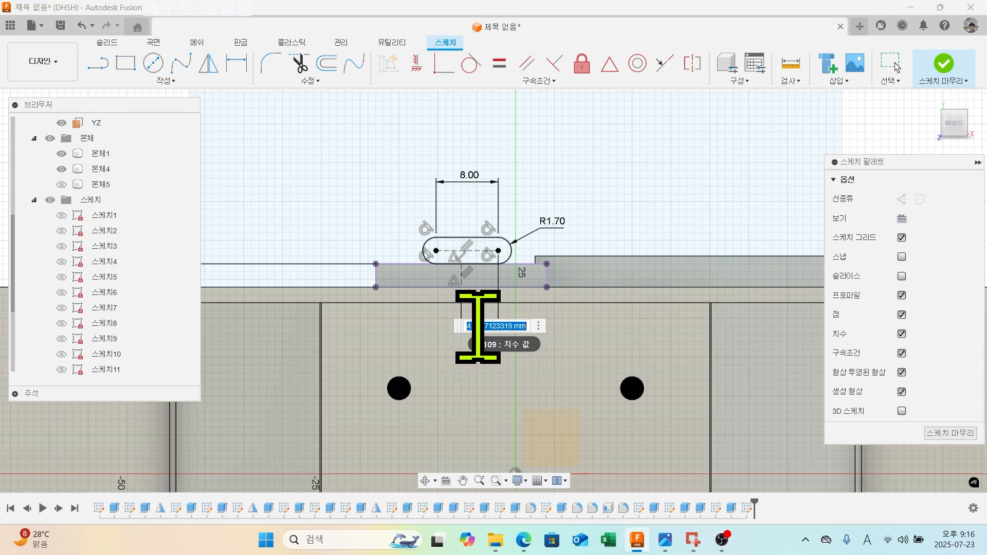
{"action": "type", "text": "4"}
{"action": "key", "text": "Return"}
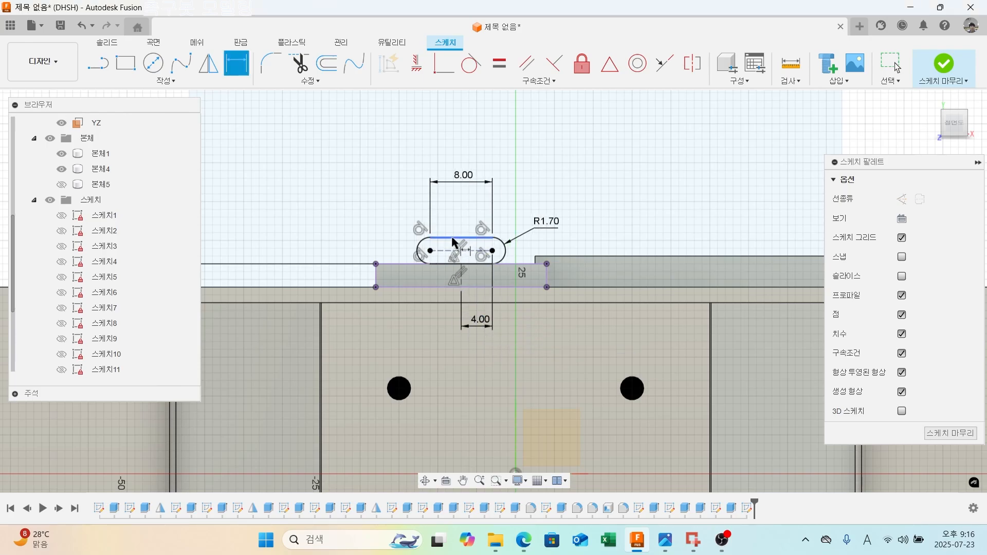
Finish the slot sketch and show the top cover body again.
{"action": "mouse_move", "coordinate": [545, 321]}
{"action": "middle_mouse_down", "text": "shift"}
{"action": "mouse_move", "coordinate": [450, 401]}
{"action": "mouse_move", "coordinate": [525, 256]}
{"action": "middle_mouse_up", "text": "shift"}
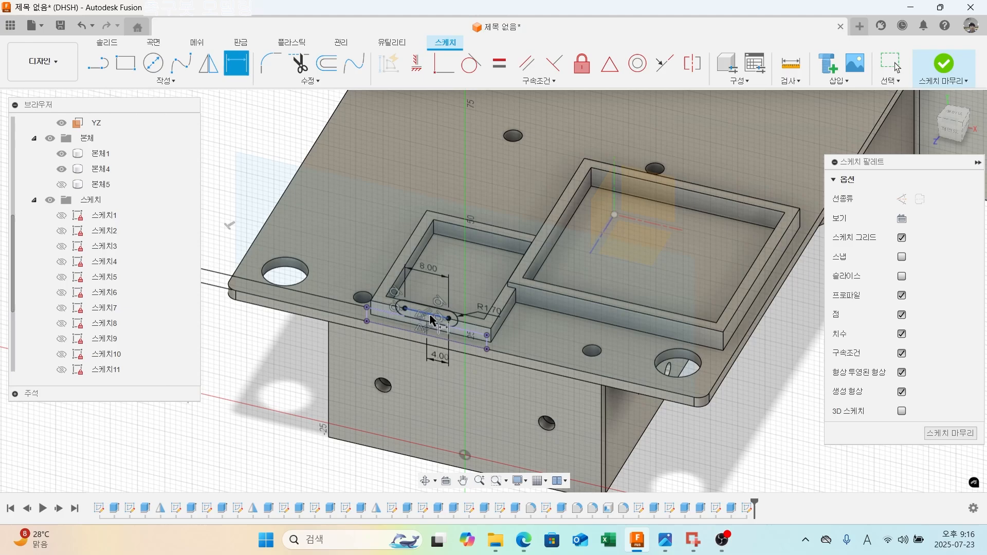
{"action": "left_click", "coordinate": [944, 64]}
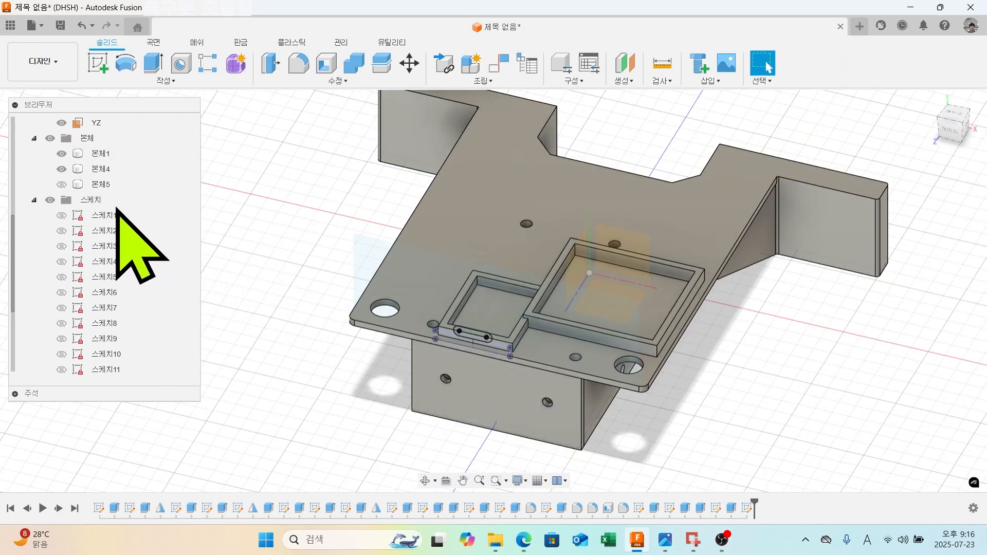
{"action": "left_click", "coordinate": [62, 184]}
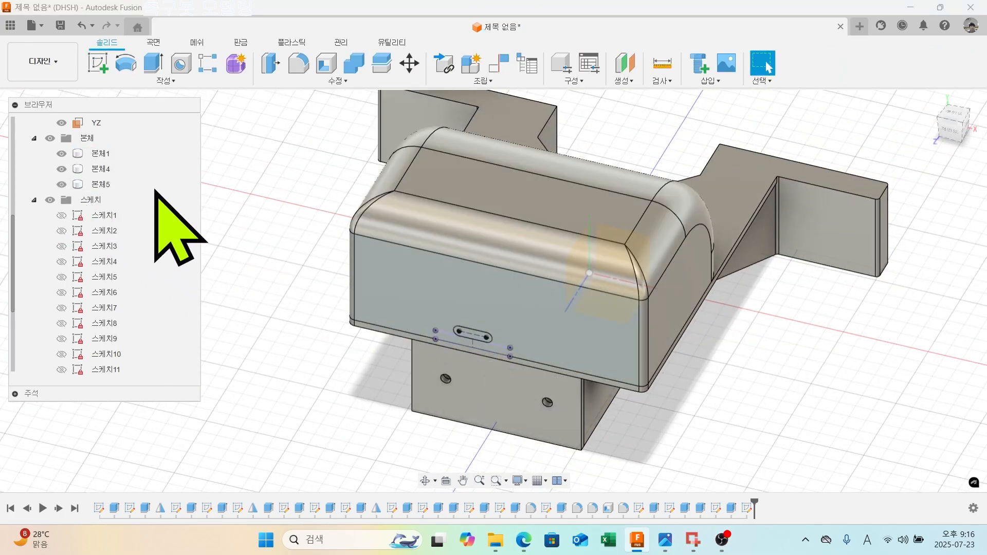
Extrude the slot profile -2 mm as a cut through the top cover's front wall.
{"action": "left_click", "coordinate": [154, 63]}
{"action": "left_click", "coordinate": [472, 335]}
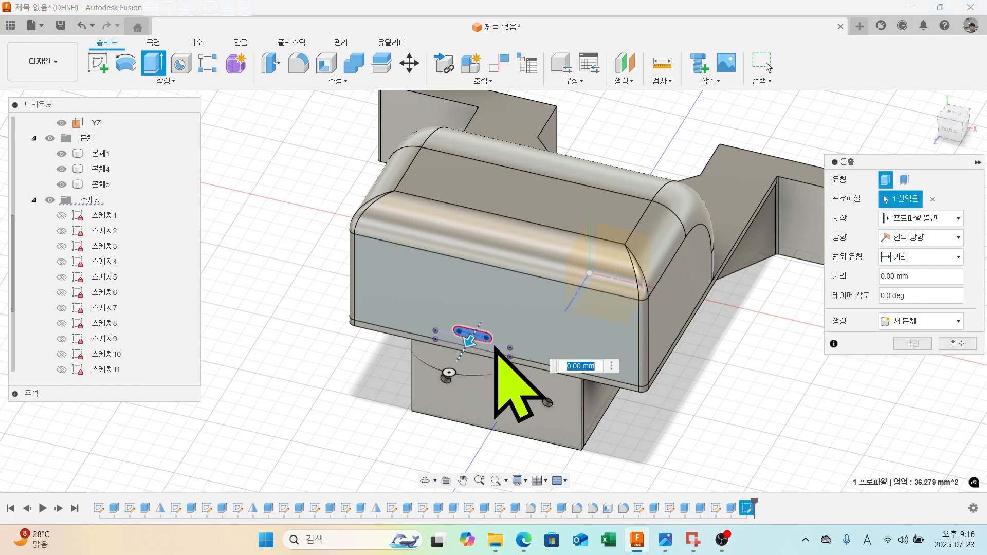
{"action": "middle_click_drag", "start_coordinate": [611, 414], "coordinate": [615, 409], "text": "shift"}
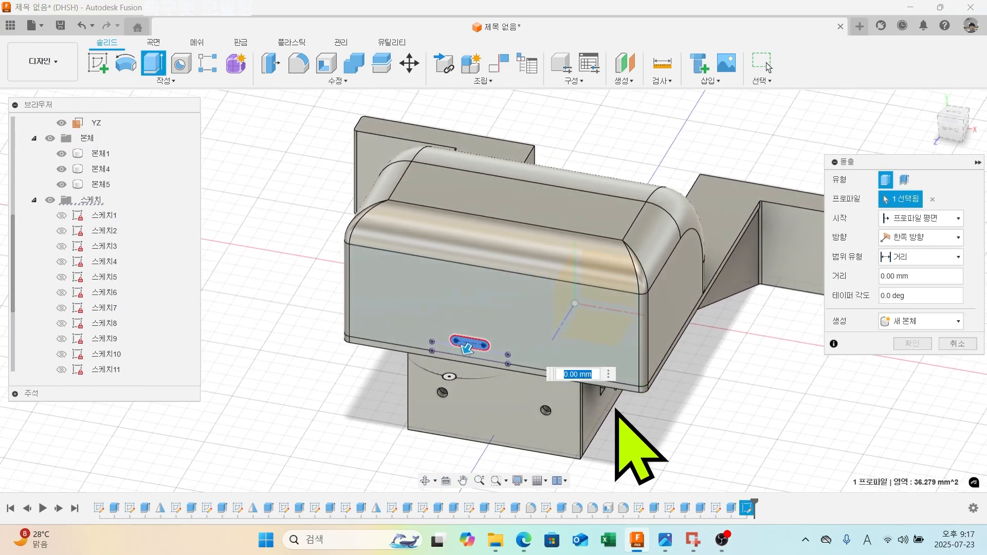
{"action": "type", "text": "-2"}
{"action": "key", "text": "Return"}
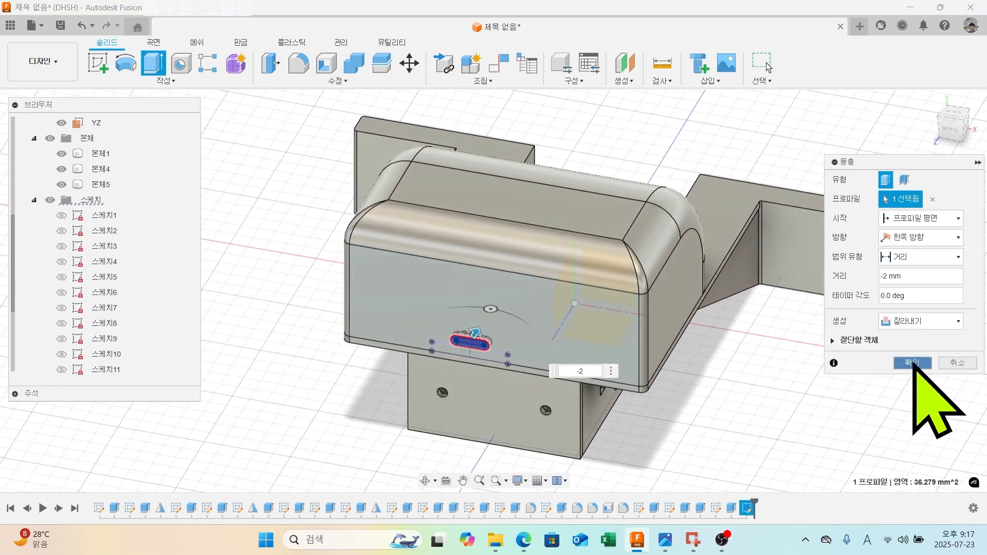
{"action": "left_click", "coordinate": [912, 343]}
Inspect the slot opening and the frames beneath by temporarily hiding the top cover body.
{"action": "middle_click_drag", "start_coordinate": [456, 431], "coordinate": [478, 375], "text": "shift"}
{"action": "scroll", "coordinate": [480, 370], "scroll_direction": "up", "scroll_amount": 8}
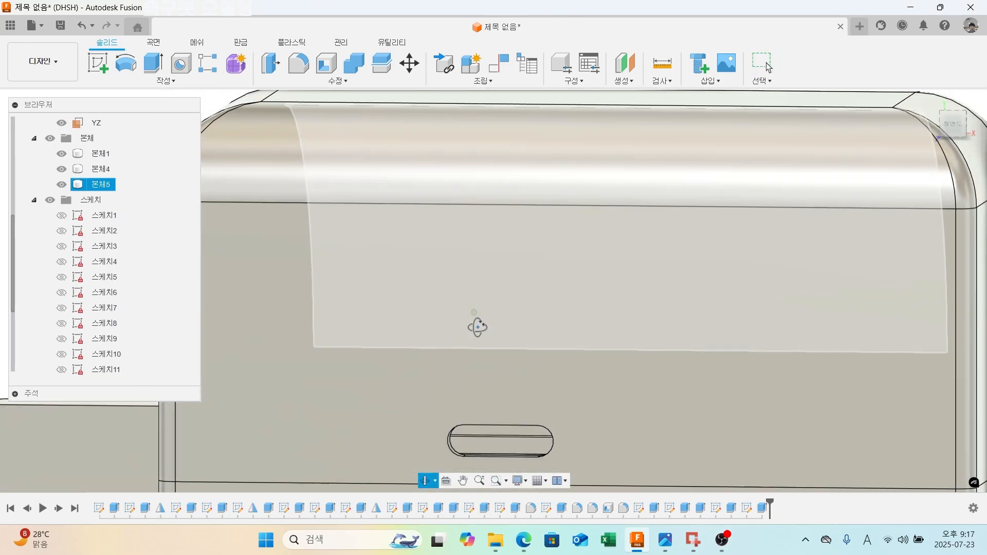
{"action": "middle_click_drag", "start_coordinate": [478, 327], "coordinate": [518, 319], "text": "shift"}
{"action": "left_click", "coordinate": [61, 184]}
{"action": "left_click", "coordinate": [100, 153]}
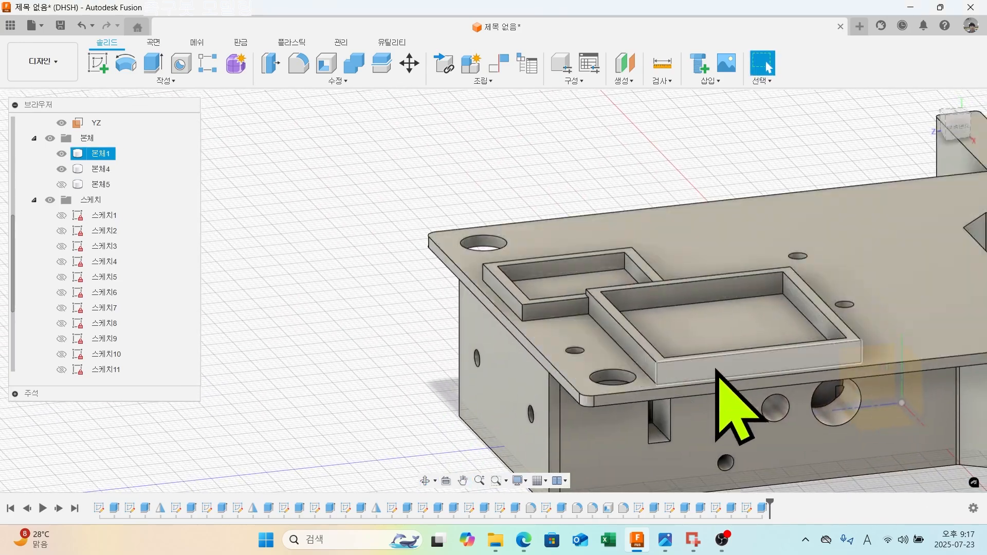
{"action": "left_click", "coordinate": [796, 355]}
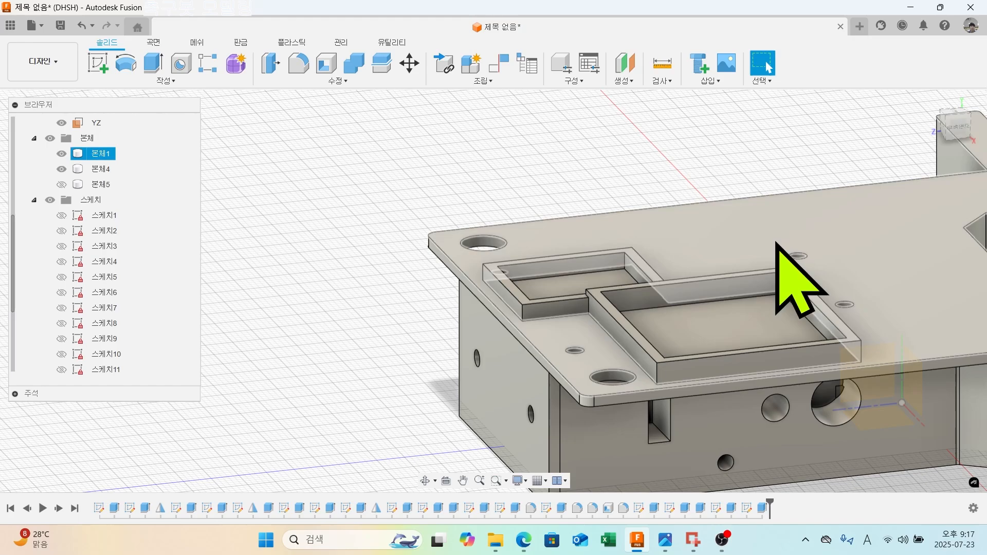
{"action": "middle_click_drag", "start_coordinate": [584, 327], "coordinate": [653, 325], "text": "shift"}
{"action": "left_click", "coordinate": [58, 186]}
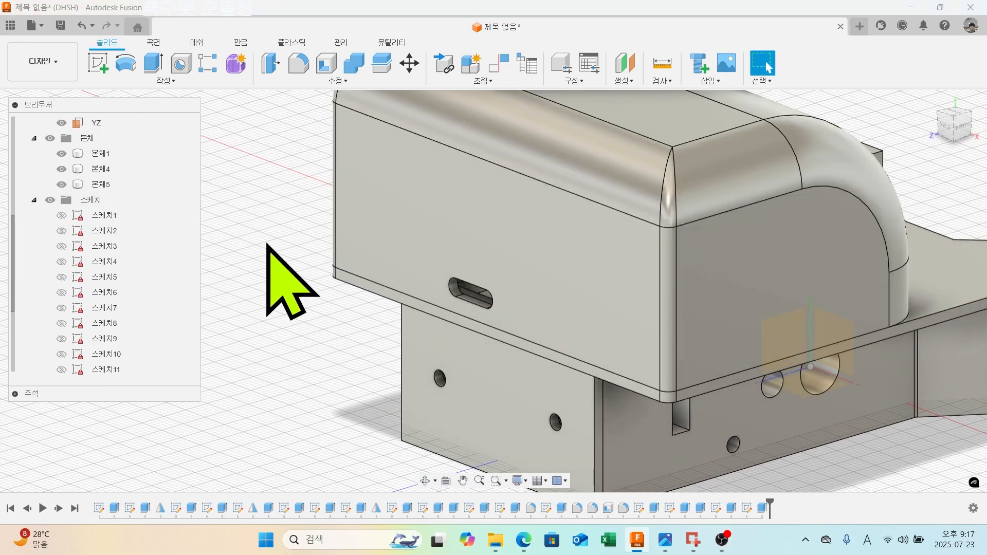
Start a sketch on the top cover's front face and draw a circle about 6.5 mm in diameter left of the slot.
{"action": "middle_click_drag", "start_coordinate": [350, 273], "coordinate": [442, 246], "text": "shift"}
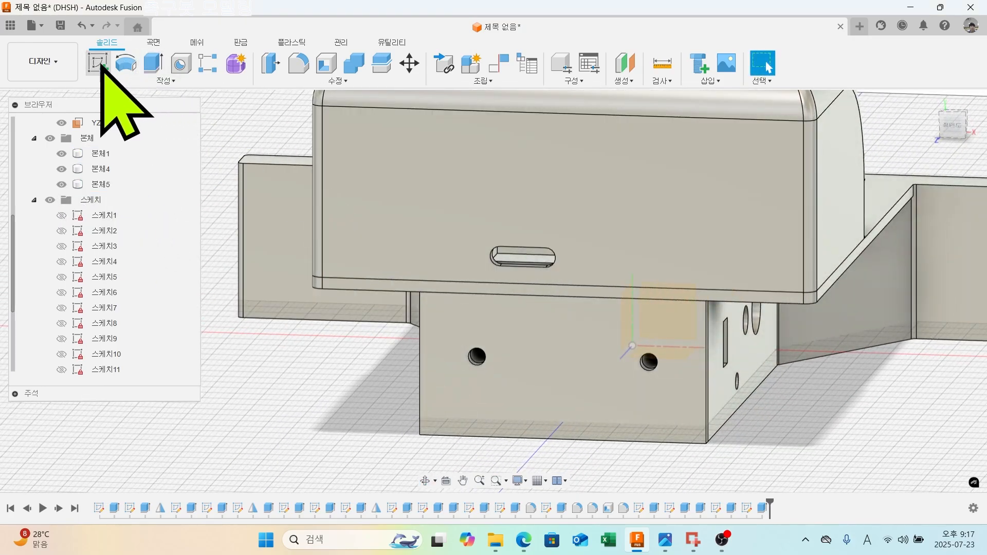
{"action": "left_click", "coordinate": [403, 176]}
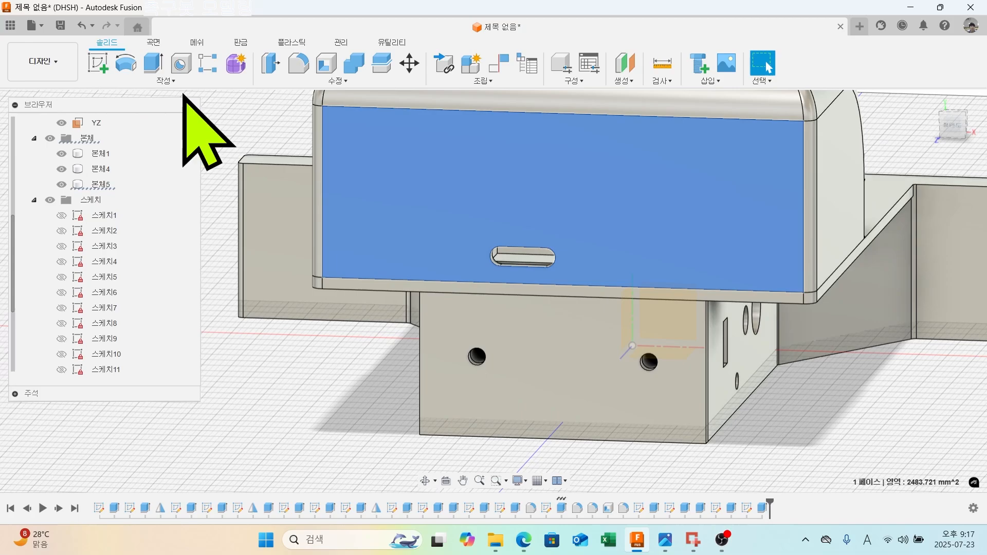
{"action": "left_click", "coordinate": [100, 65]}
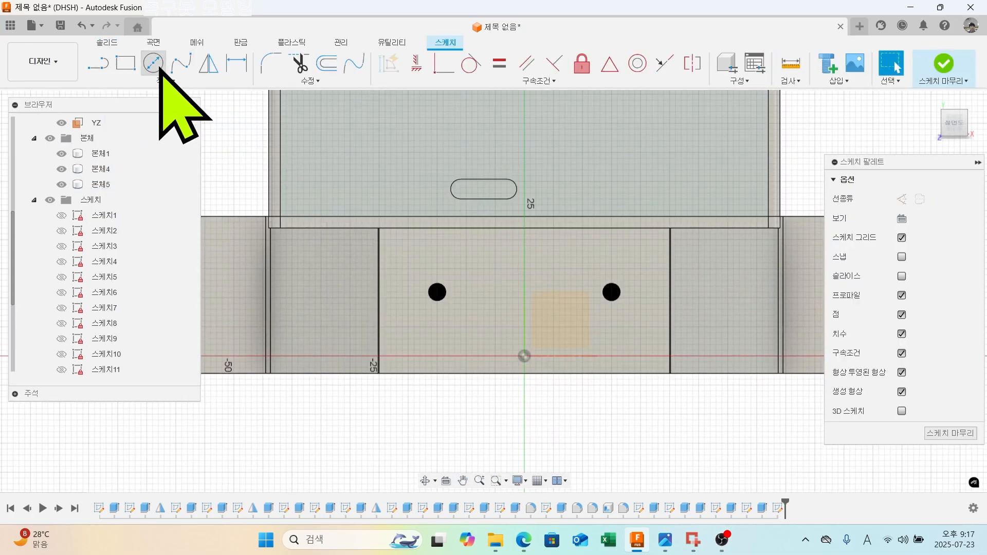
{"action": "left_click", "coordinate": [153, 63]}
{"action": "left_click", "coordinate": [374, 190]}
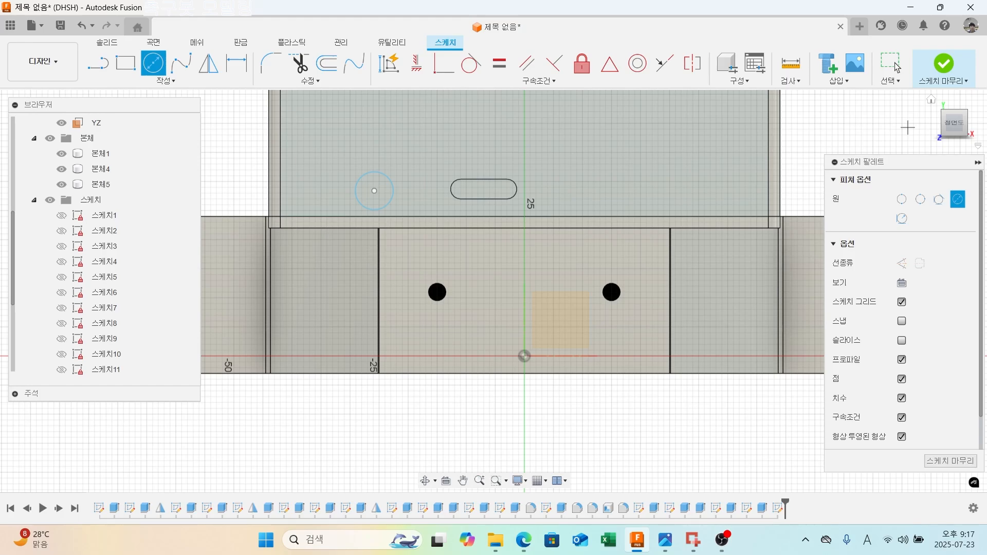
Dimension the circle beside the slot with a 3 mm diameter.
{"action": "left_click", "coordinate": [236, 63]}
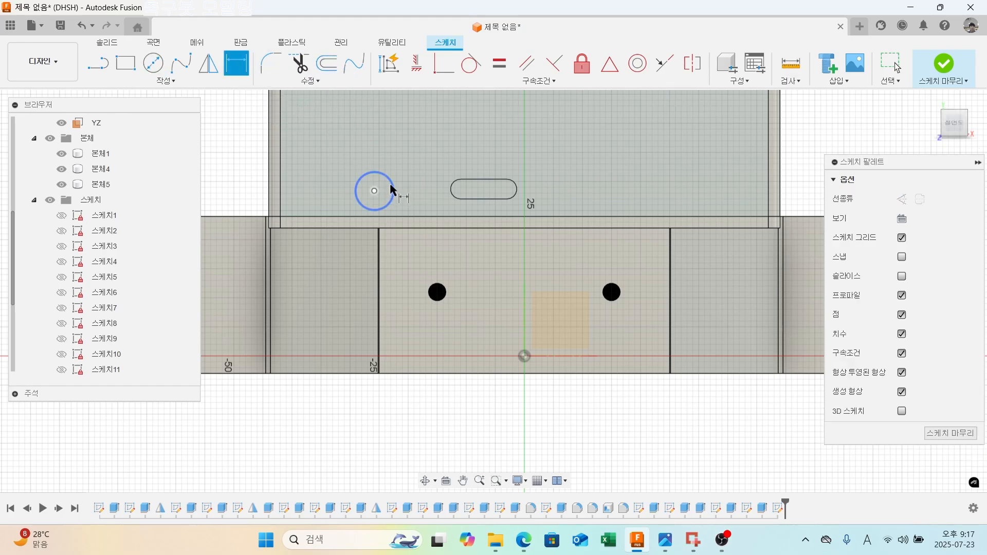
{"action": "left_click", "coordinate": [392, 191]}
{"action": "left_click", "coordinate": [414, 166]}
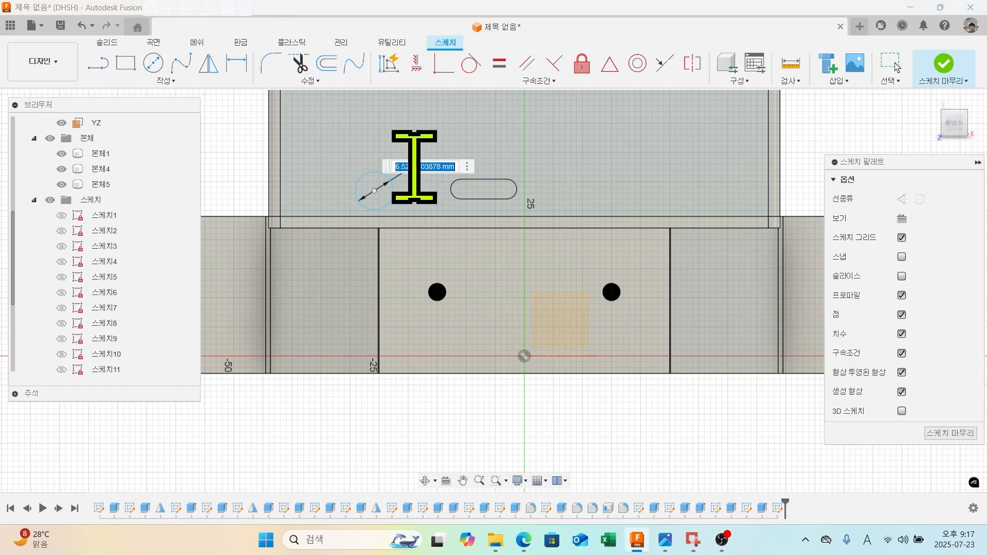
{"action": "type", "text": "3"}
{"action": "key", "text": "Return"}
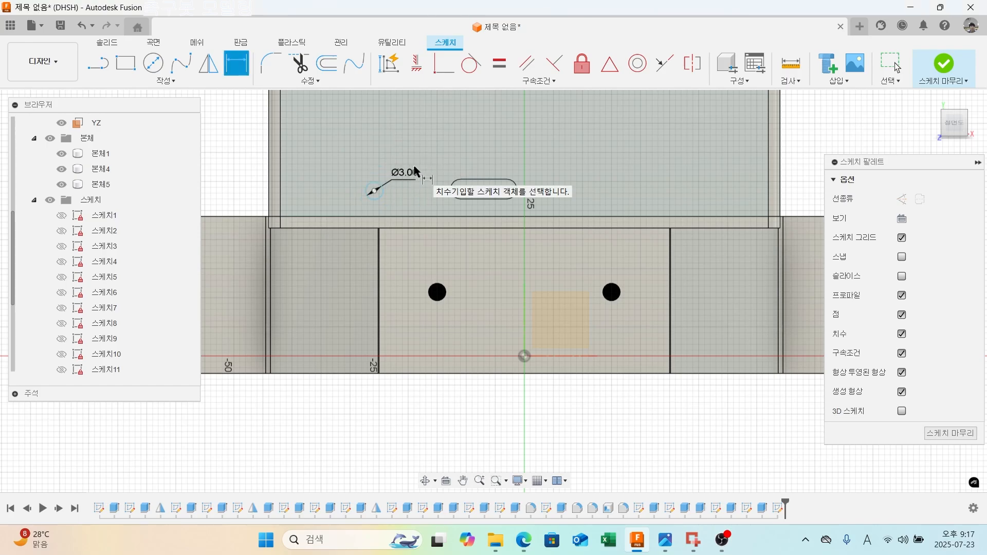
Make the 3 mm circle tangent to the lower inner edge of the top cover's front face.
{"action": "left_click", "coordinate": [470, 63]}
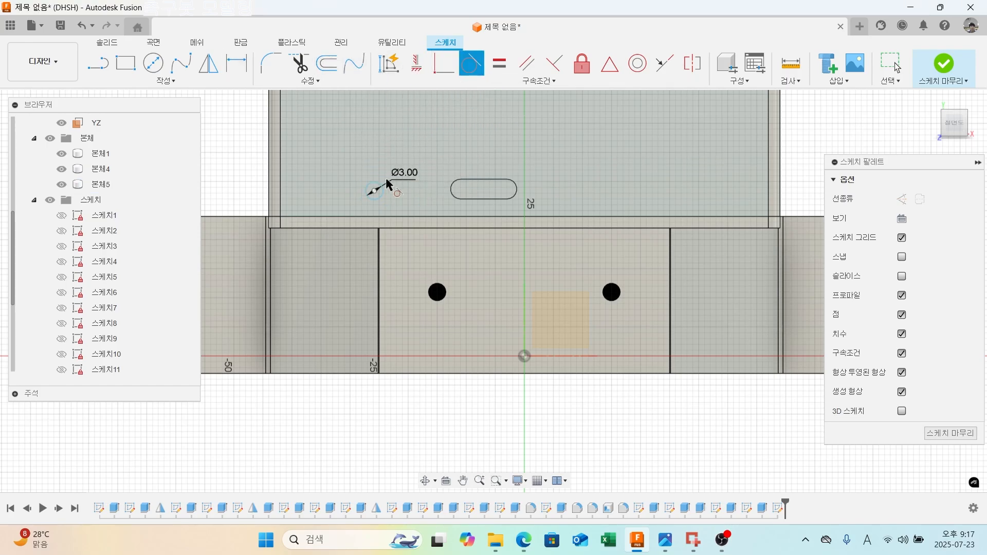
{"action": "left_click", "coordinate": [381, 198]}
{"action": "left_click", "coordinate": [378, 220]}
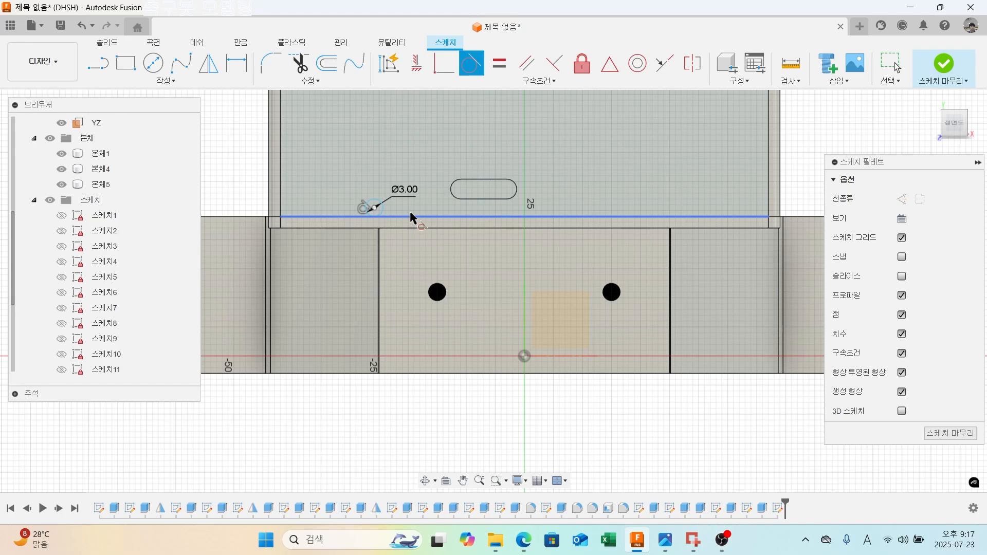
Draw two vertical lines from the circle's opposite sides down to the cover's edge, forming an arch-shaped notch profile.
{"action": "left_click", "coordinate": [97, 63]}
{"action": "scroll", "coordinate": [345, 234], "scroll_direction": "up", "scroll_amount": 1}
{"action": "scroll", "coordinate": [373, 220], "scroll_direction": "up", "scroll_amount": 4}
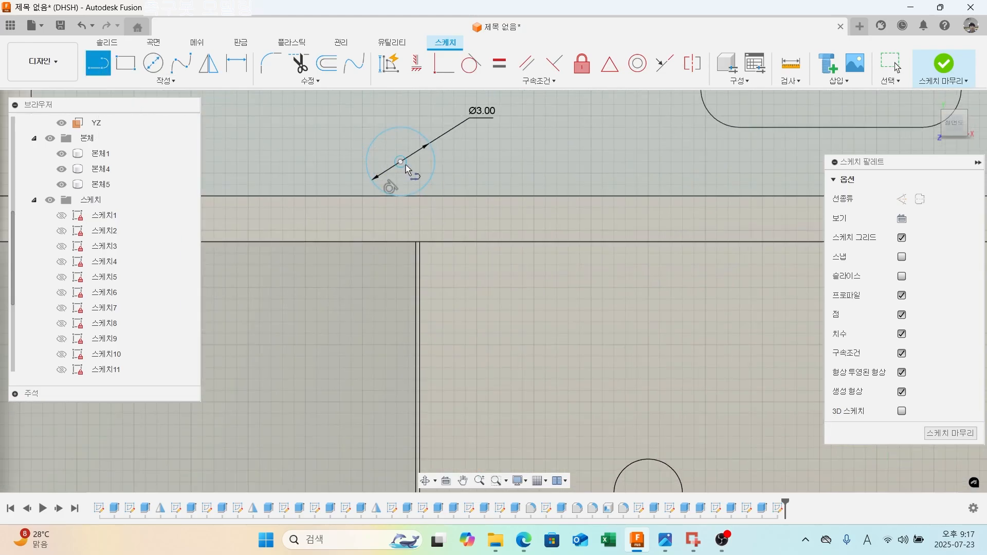
{"action": "left_click", "coordinate": [436, 163]}
{"action": "left_click", "coordinate": [436, 196]}
{"action": "left_click", "coordinate": [368, 167]}
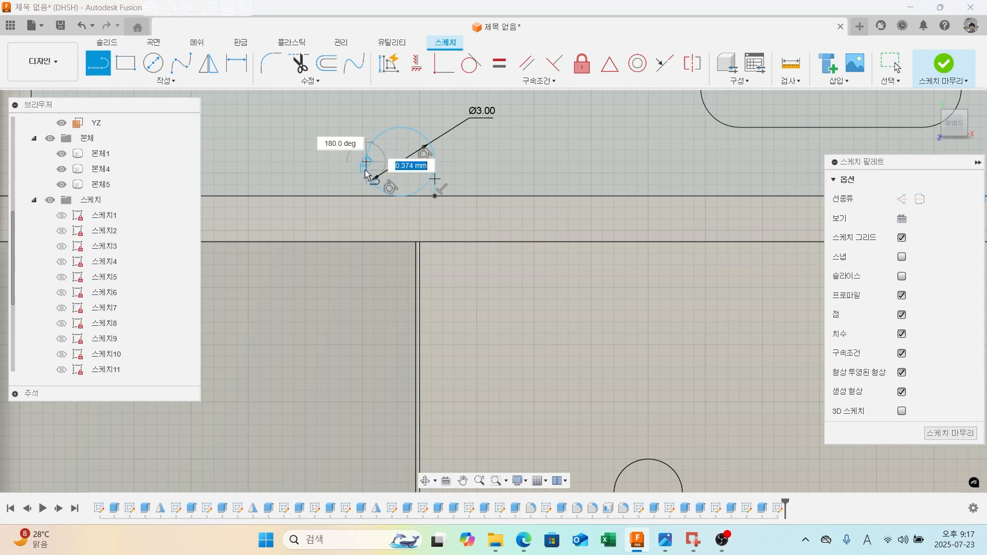
{"action": "left_click", "coordinate": [367, 197]}
{"action": "scroll", "coordinate": [450, 211], "scroll_direction": "down", "scroll_amount": 3}
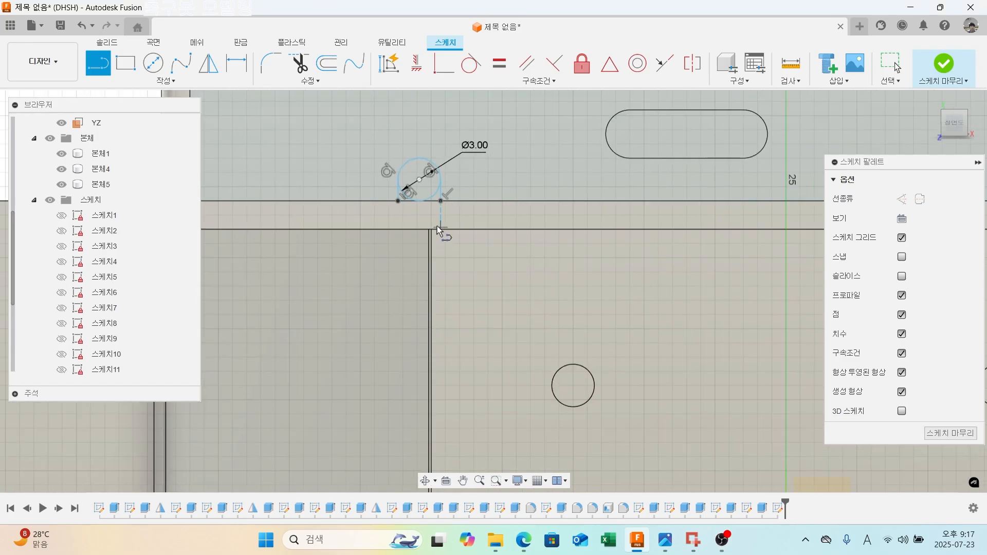
{"action": "scroll", "coordinate": [452, 226], "scroll_direction": "down", "scroll_amount": 2}
{"action": "scroll", "coordinate": [446, 213], "scroll_direction": "up", "scroll_amount": 5}
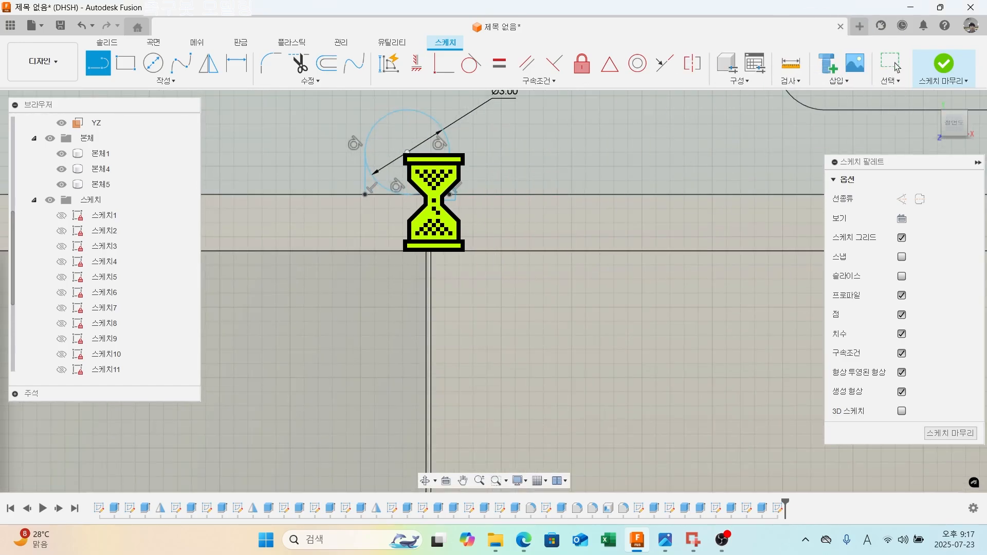
{"action": "key", "text": "Escape"}
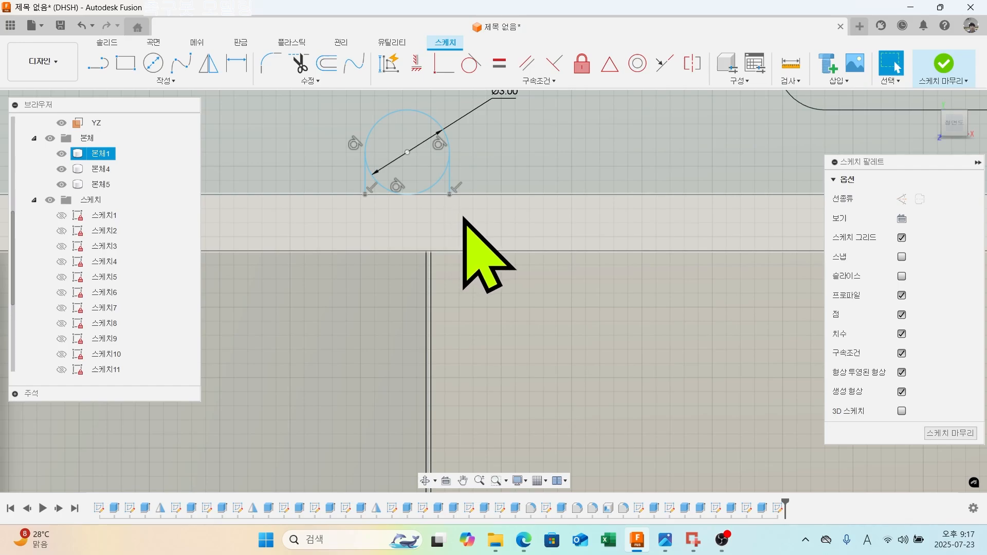
{"action": "scroll", "coordinate": [463, 217], "scroll_direction": "down", "scroll_amount": 1}
{"action": "middle_click_drag", "start_coordinate": [463, 217], "coordinate": [532, 215]}
{"action": "left_click", "coordinate": [101, 65]}
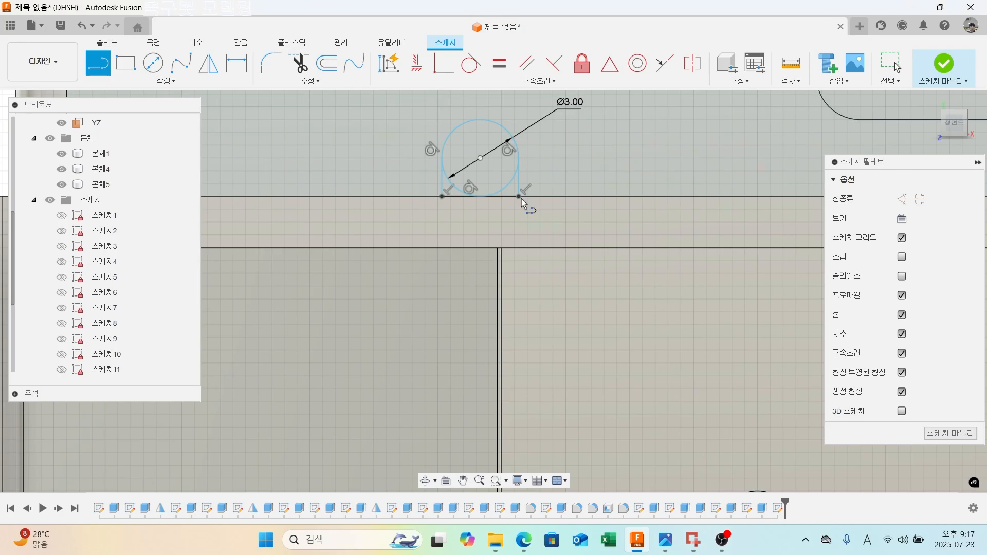
{"action": "scroll", "coordinate": [522, 205], "scroll_direction": "down", "scroll_amount": 2}
Dimension the circle's centre 15 mm horizontally from the cover's nearest inner side edge.
{"action": "left_click", "coordinate": [249, 62]}
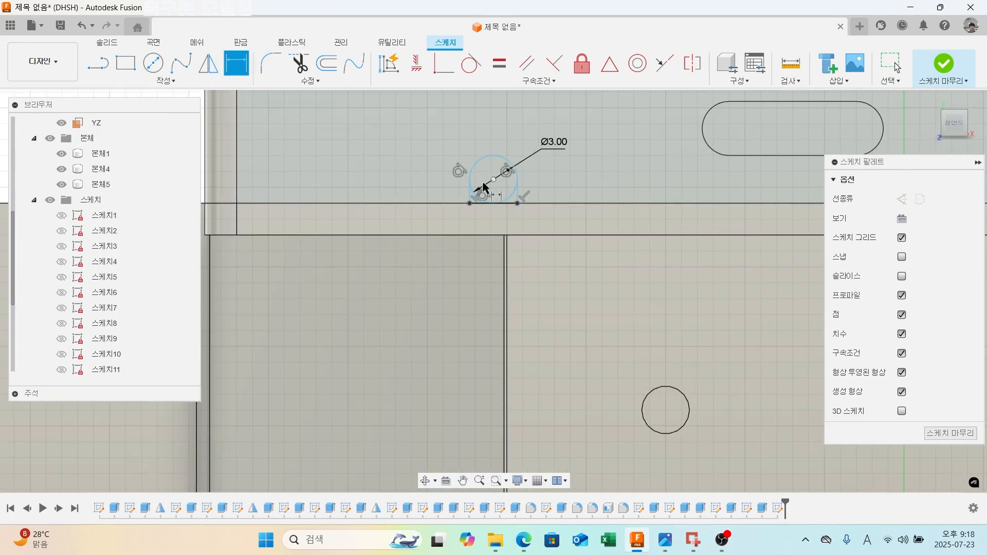
{"action": "left_click", "coordinate": [238, 166]}
{"action": "left_click", "coordinate": [322, 299]}
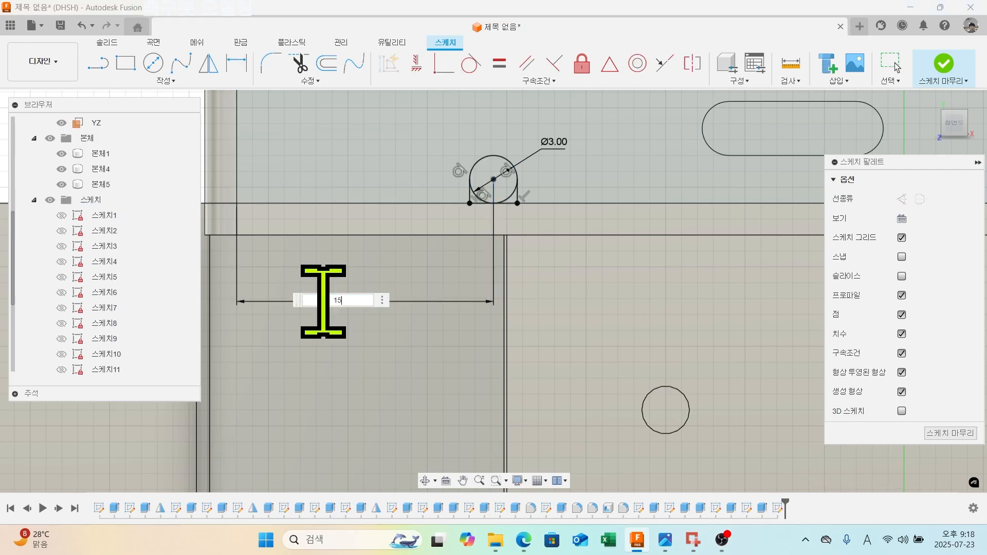
{"action": "type", "text": "15"}
{"action": "key", "text": "Return"}
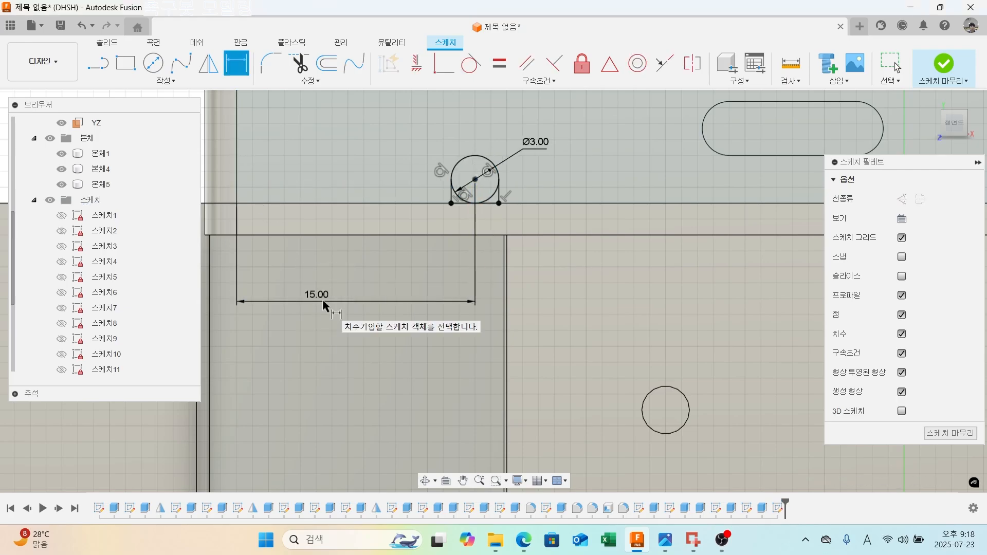
Finish the sketch and extrude the circle and its lower corner profiles -3 mm to cut the arched notch.
{"action": "left_click", "coordinate": [941, 65]}
{"action": "left_click", "coordinate": [153, 62]}
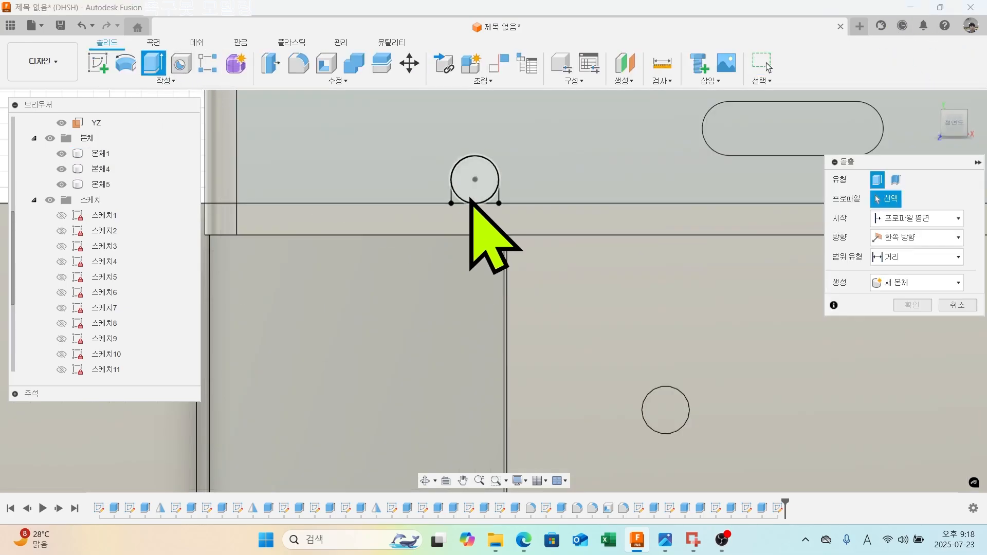
{"action": "left_click", "coordinate": [471, 196]}
{"action": "left_click", "coordinate": [458, 199]}
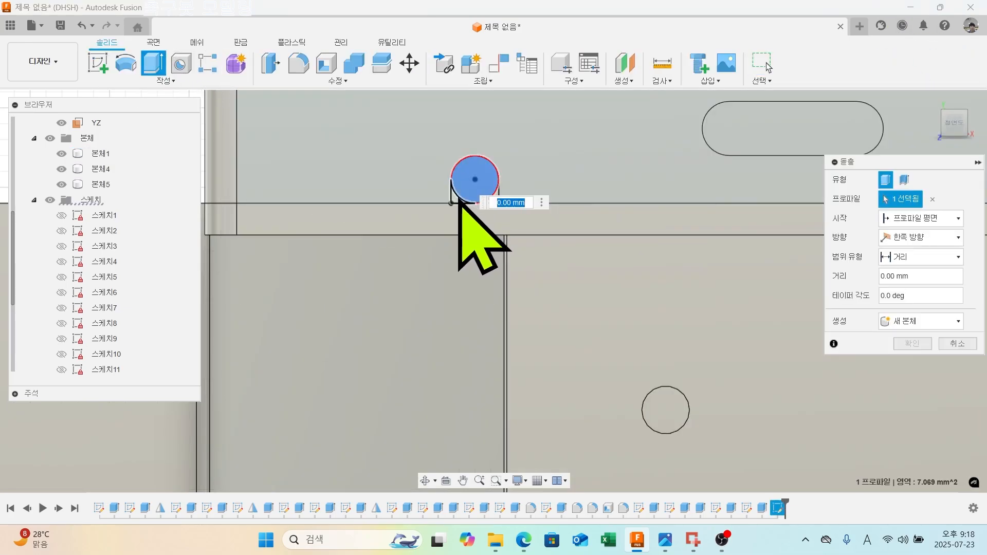
{"action": "scroll", "coordinate": [491, 203], "scroll_direction": "up", "scroll_amount": 3}
{"action": "left_click", "coordinate": [493, 200]}
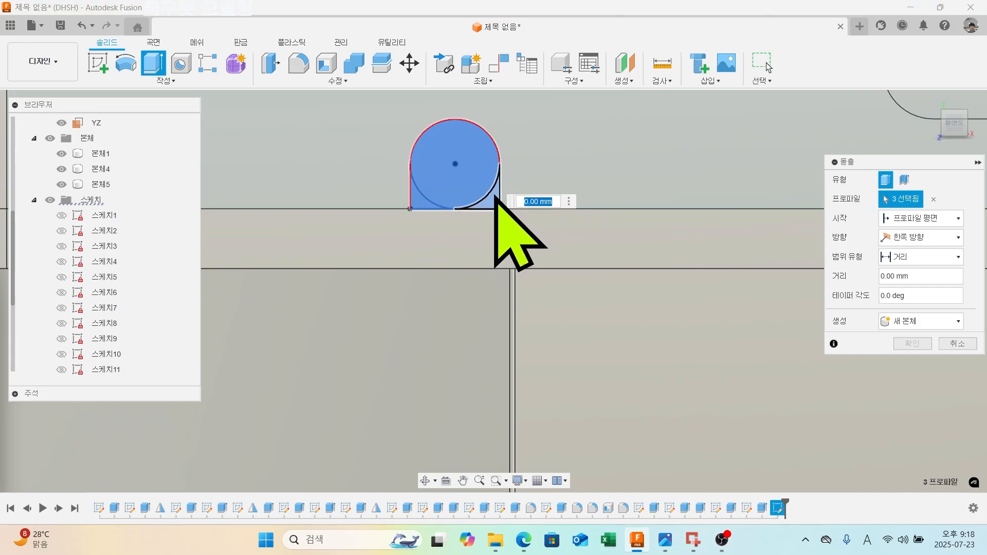
{"action": "type", "text": "-3"}
{"action": "key", "text": "Return"}
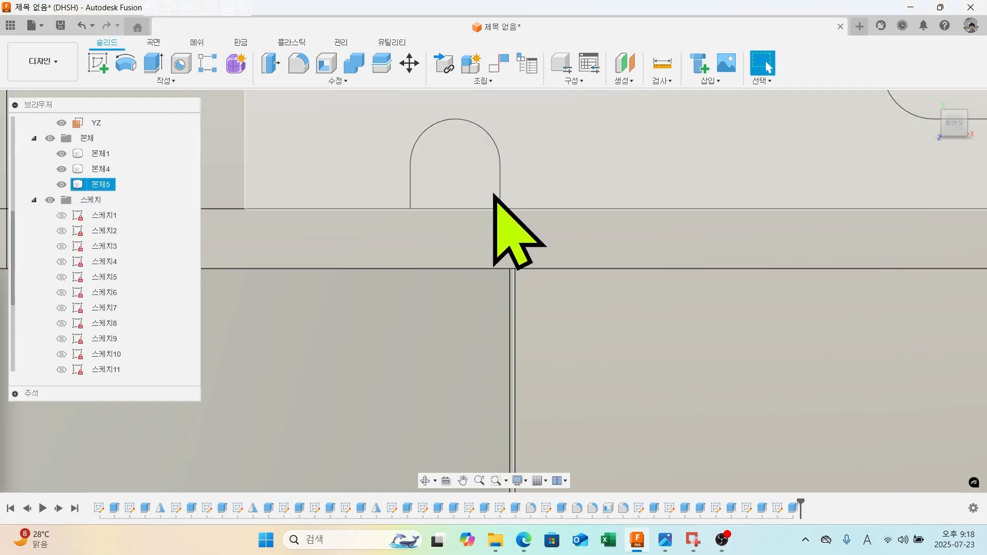
Start a sketch on the lower body's front face and draw a circle midway between the two small holes.
{"action": "scroll", "coordinate": [494, 193], "scroll_direction": "down", "scroll_amount": 2}
{"action": "middle_click_drag", "start_coordinate": [493, 192], "coordinate": [717, 157], "text": "shift"}
{"action": "scroll", "coordinate": [494, 192], "scroll_direction": "down", "scroll_amount": 3}
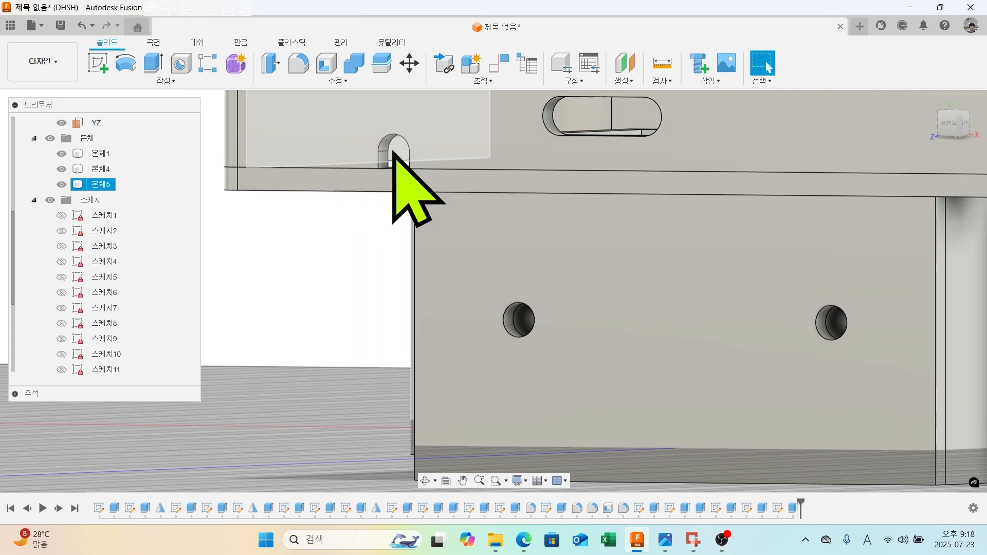
{"action": "scroll", "coordinate": [408, 154], "scroll_direction": "up", "scroll_amount": 3}
{"action": "scroll", "coordinate": [419, 169], "scroll_direction": "down", "scroll_amount": 5}
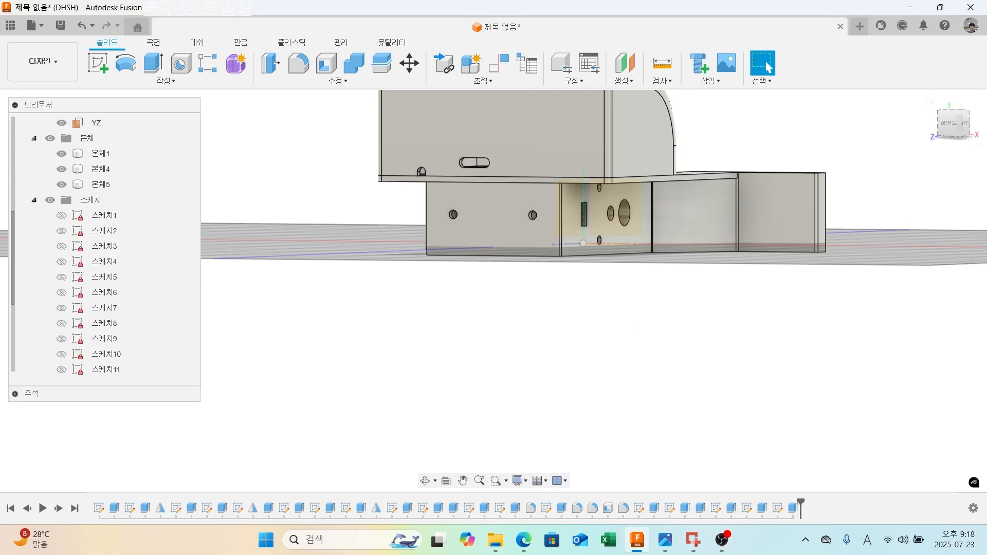
{"action": "left_click", "coordinate": [442, 203]}
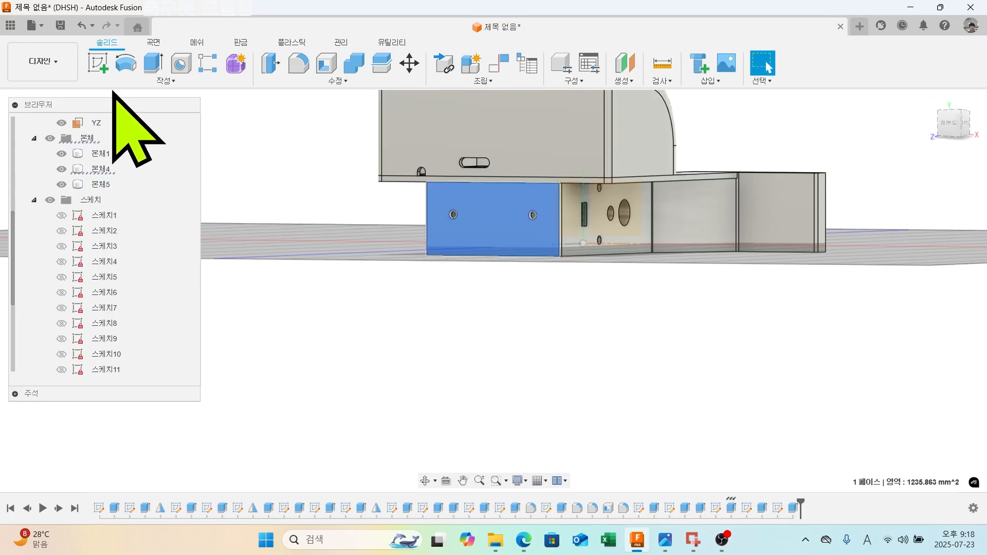
{"action": "left_click", "coordinate": [98, 64]}
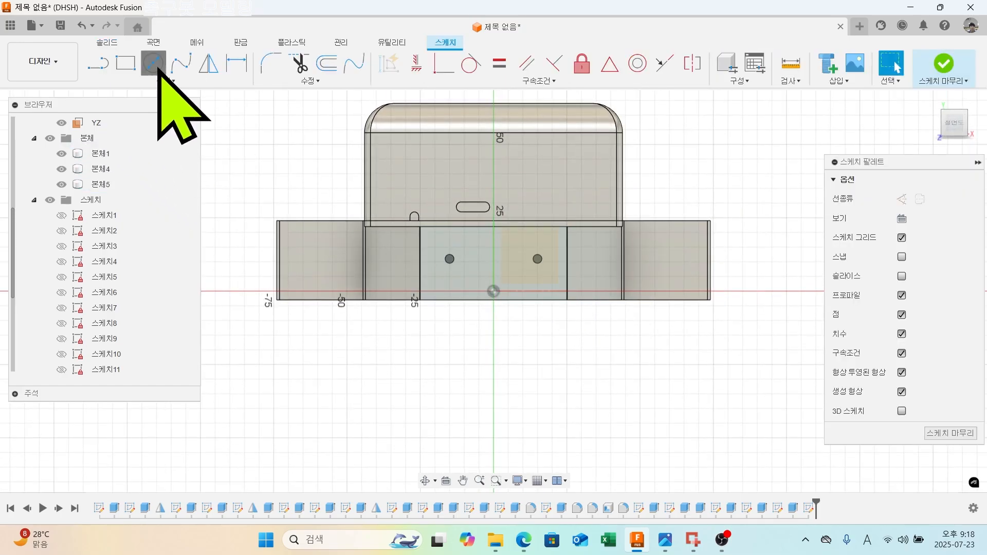
{"action": "left_click", "coordinate": [153, 63]}
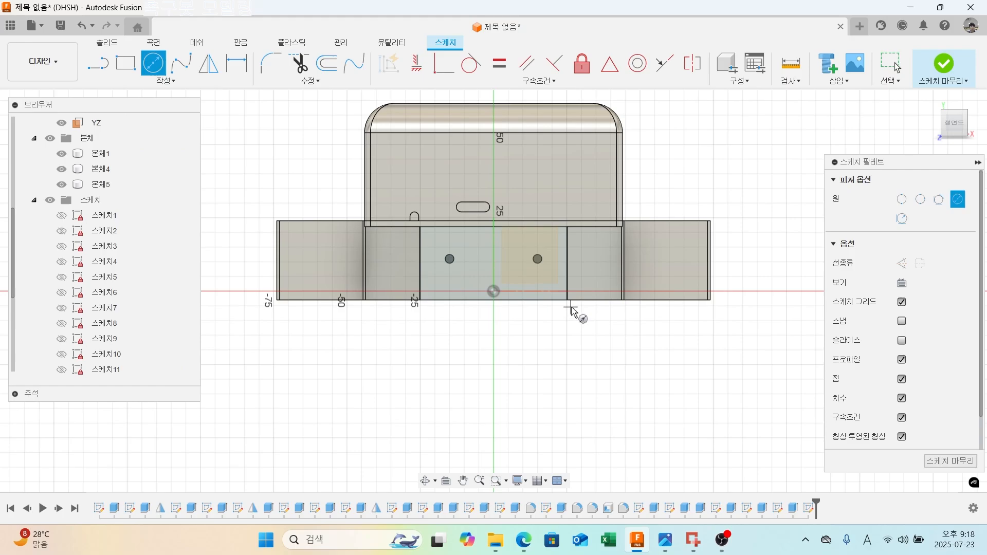
{"action": "left_click", "coordinate": [493, 255]}
{"action": "left_click", "coordinate": [510, 265]}
Dimension the circle between the small holes with an 8 mm diameter.
{"action": "left_click", "coordinate": [237, 64]}
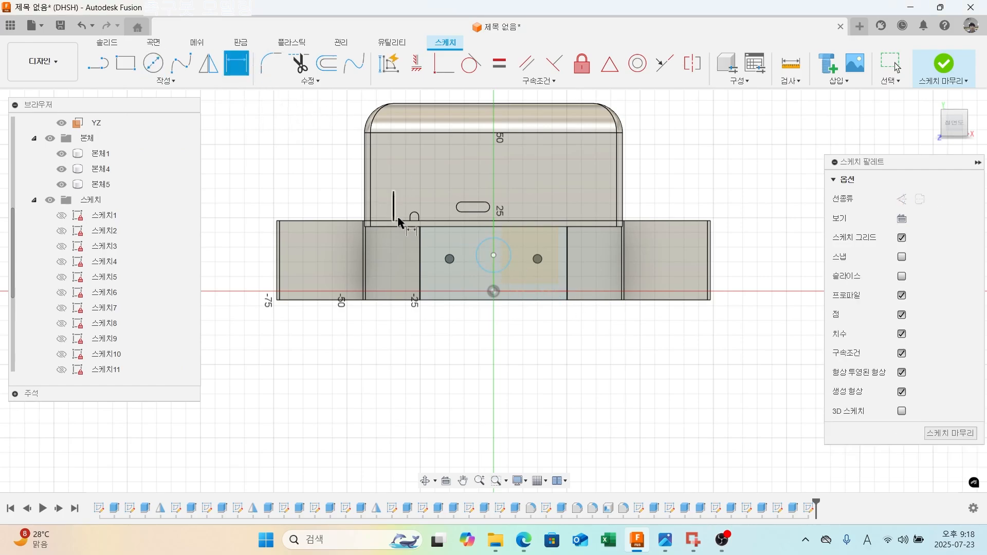
{"action": "left_click", "coordinate": [485, 271]}
{"action": "left_click", "coordinate": [444, 343]}
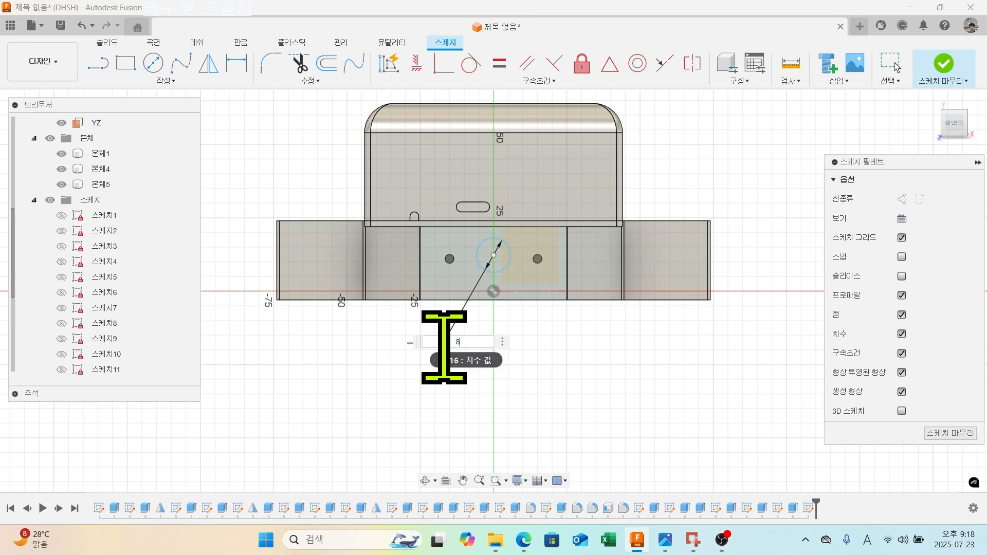
{"action": "type", "text": "8"}
{"action": "key", "text": "Return"}
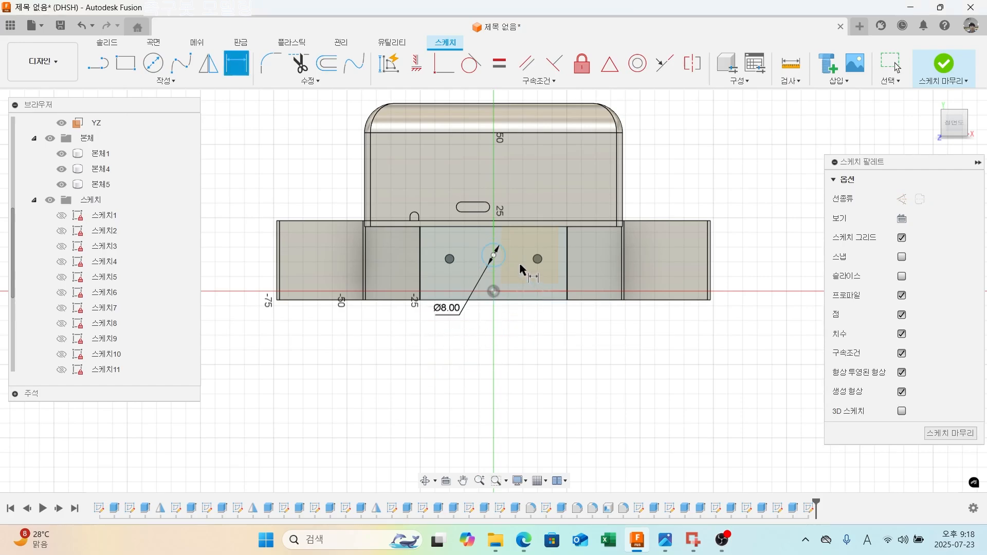
Dimension the circle's centre 13 mm above the bottom edge of the lower body's front face.
{"action": "left_click", "coordinate": [493, 255]}
{"action": "left_click", "coordinate": [477, 300]}
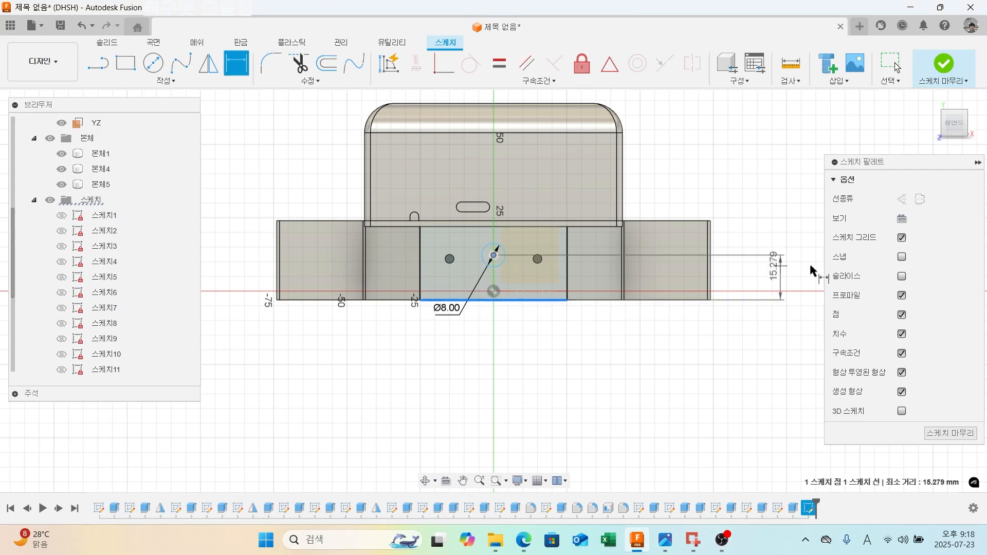
{"action": "left_click", "coordinate": [740, 283]}
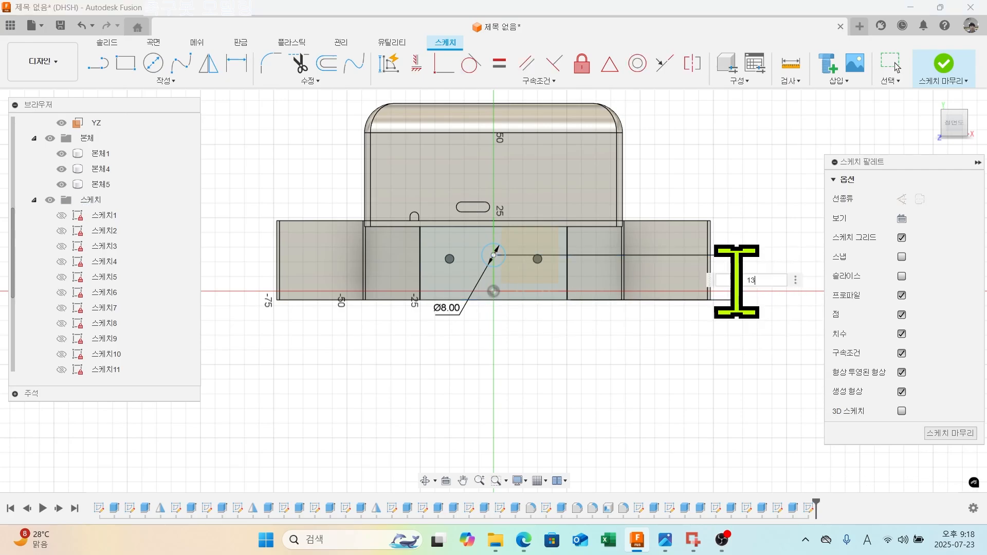
{"action": "key", "text": "Return"}
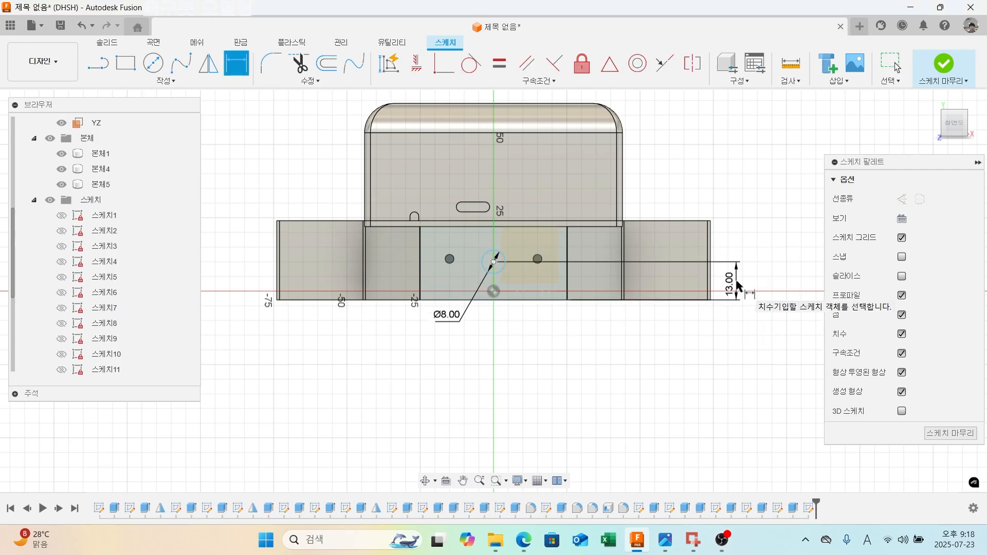
Constrain the 8 mm circle's centre to the vertical centre axis with a Horizontal/Vertical constraint.
{"action": "left_click", "coordinate": [443, 67]}
{"action": "scroll", "coordinate": [491, 267], "scroll_direction": "up", "scroll_amount": 3}
{"action": "left_click", "coordinate": [496, 253]}
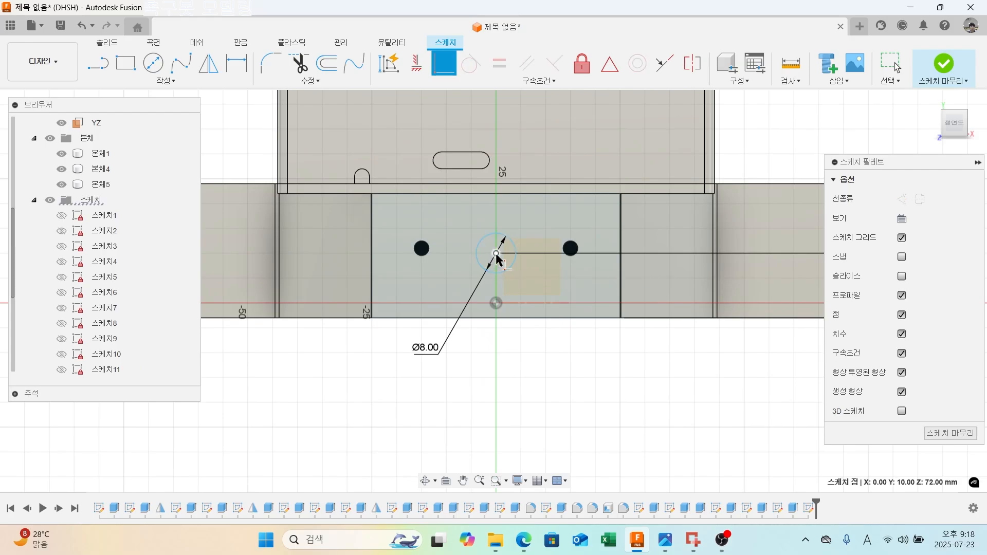
{"action": "key", "text": "Escape"}
{"action": "scroll", "coordinate": [642, 252], "scroll_direction": "down", "scroll_amount": 3}
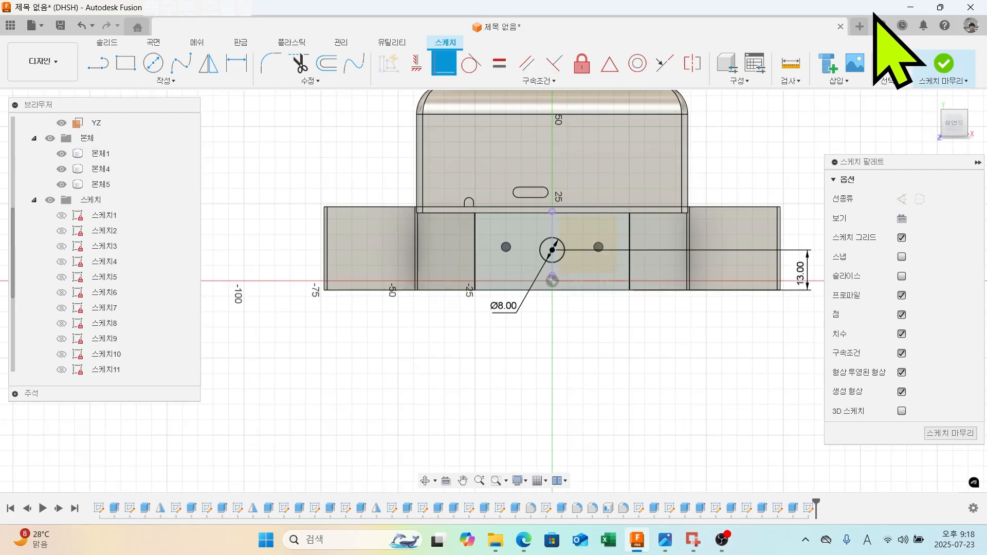
Finish the sketch and extrude both halves of the 8 mm circle -2 mm as a cut through the front wall.
{"action": "left_click", "coordinate": [944, 63]}
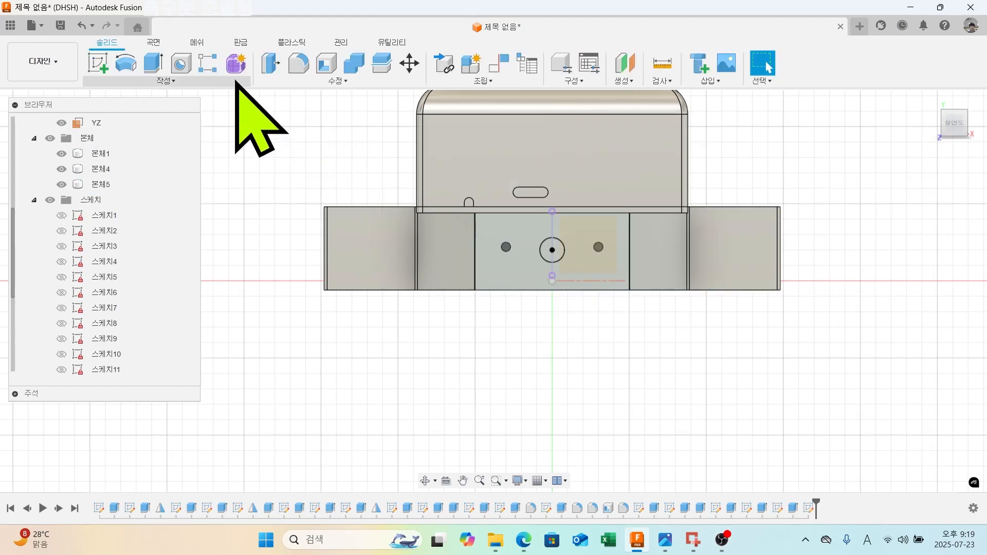
{"action": "left_click", "coordinate": [153, 62]}
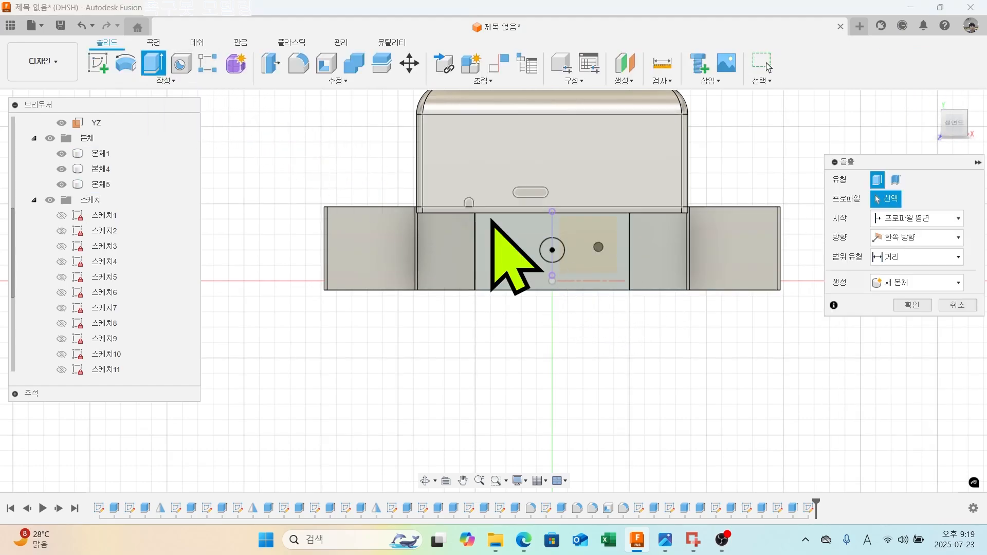
{"action": "left_click", "coordinate": [549, 252]}
{"action": "left_click", "coordinate": [554, 252]}
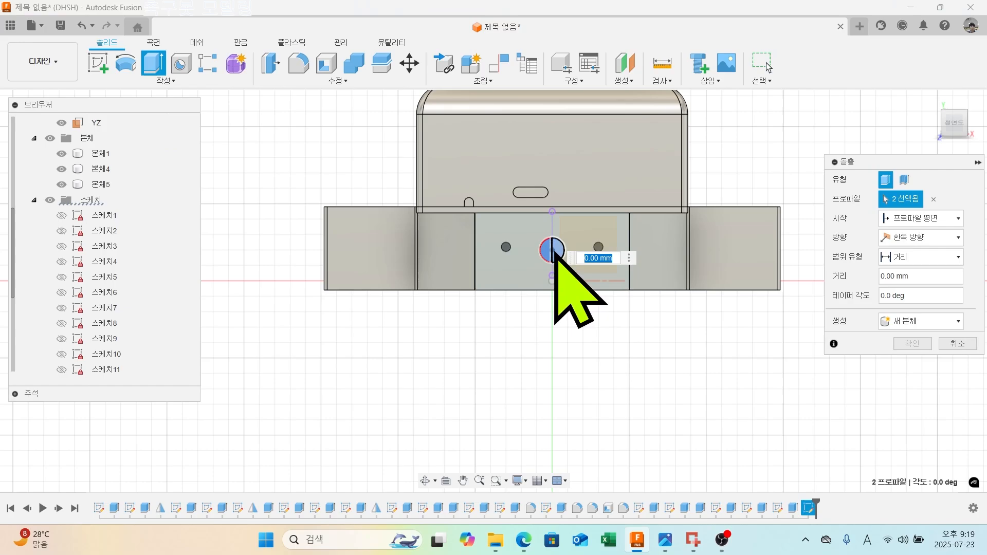
{"action": "type", "text": "-2"}
{"action": "key", "text": "Return"}
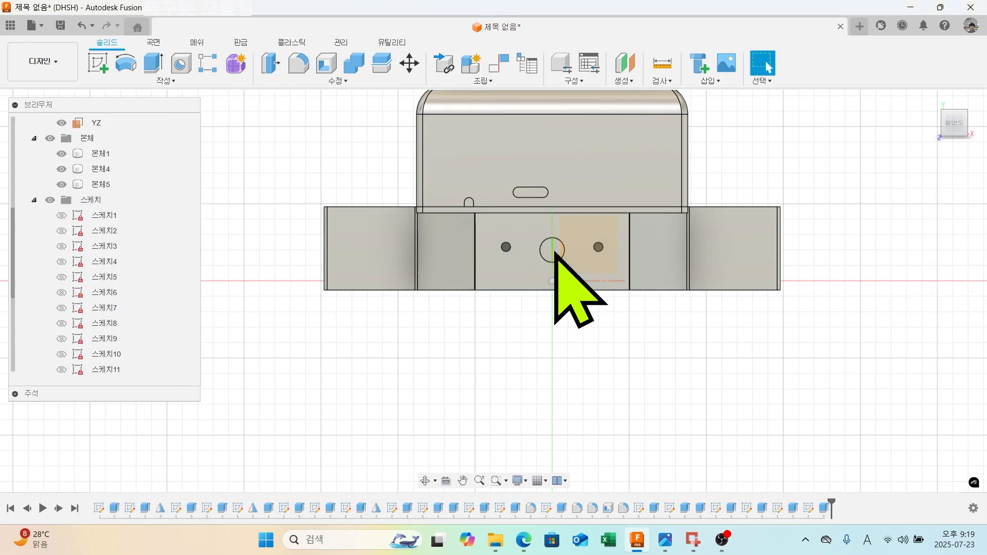
Inspect the 8 mm hole in the lower body's front wall and view the whole model from the opposite side.
{"action": "middle_click_drag", "start_coordinate": [554, 252], "coordinate": [511, 250], "text": "shift"}
{"action": "scroll", "coordinate": [503, 250], "scroll_direction": "up", "scroll_amount": 5}
{"action": "scroll", "coordinate": [480, 264], "scroll_direction": "down", "scroll_amount": 1}
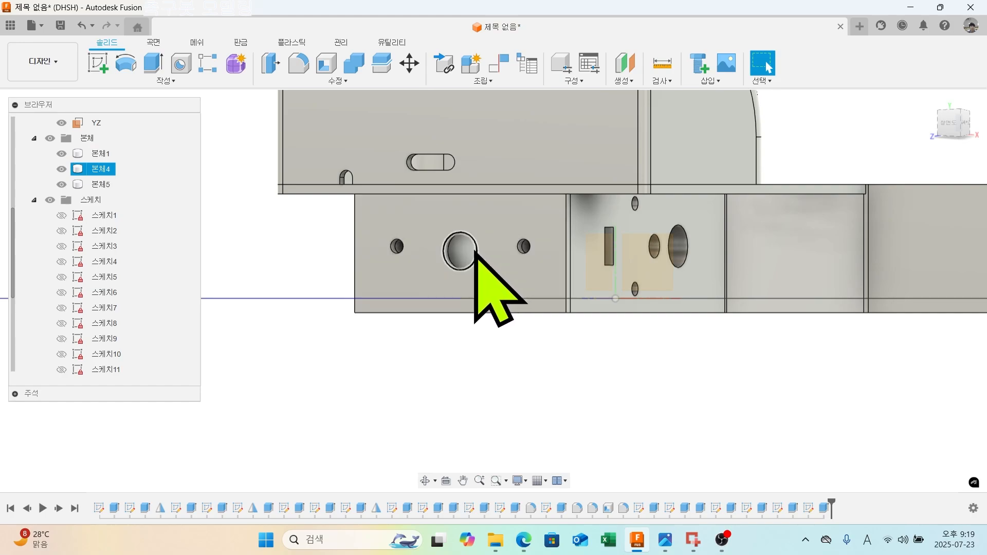
{"action": "left_click", "coordinate": [461, 253]}
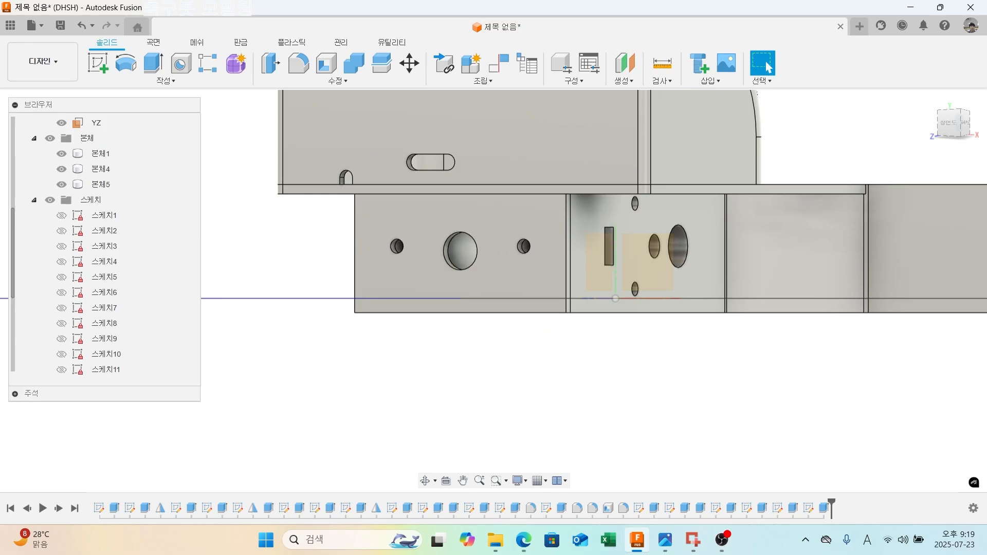
{"action": "scroll", "coordinate": [144, 297], "scroll_direction": "down", "scroll_amount": 6}
{"action": "middle_click_drag", "start_coordinate": [658, 264], "coordinate": [473, 326], "text": "shift"}
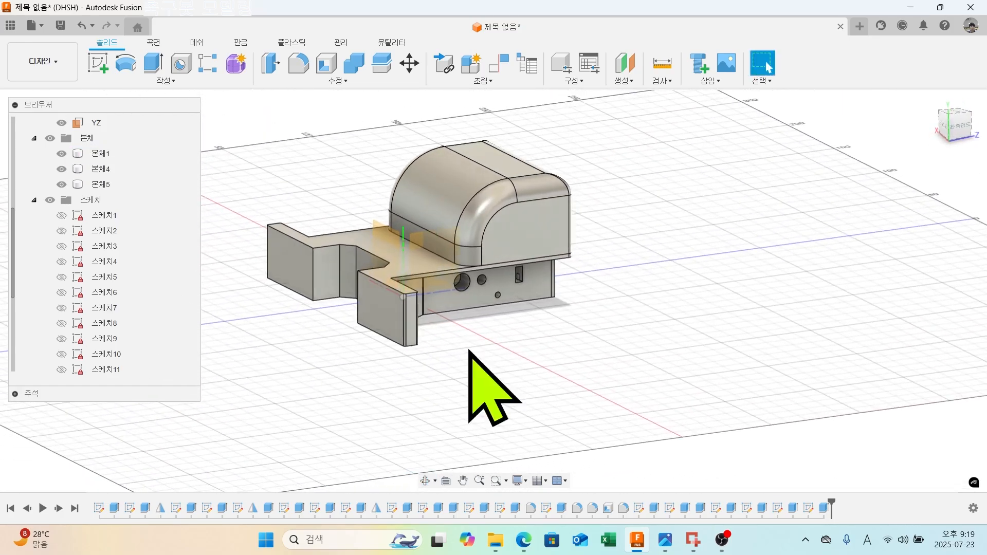
Save the design as "축구 로봇" in My First Project > 조합 파일 > 축구 로봇.
{"action": "left_click", "coordinate": [60, 26]}
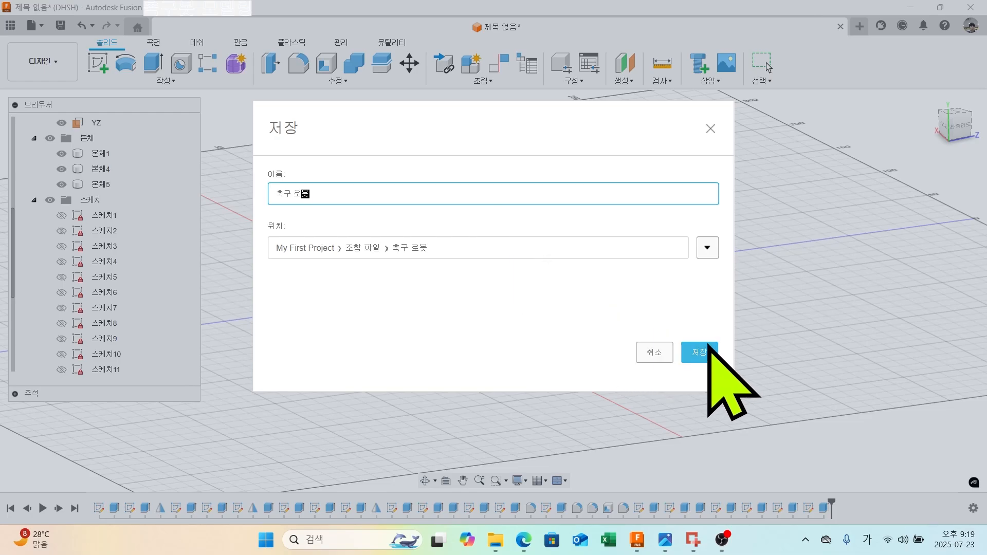
{"action": "left_click", "coordinate": [707, 247]}
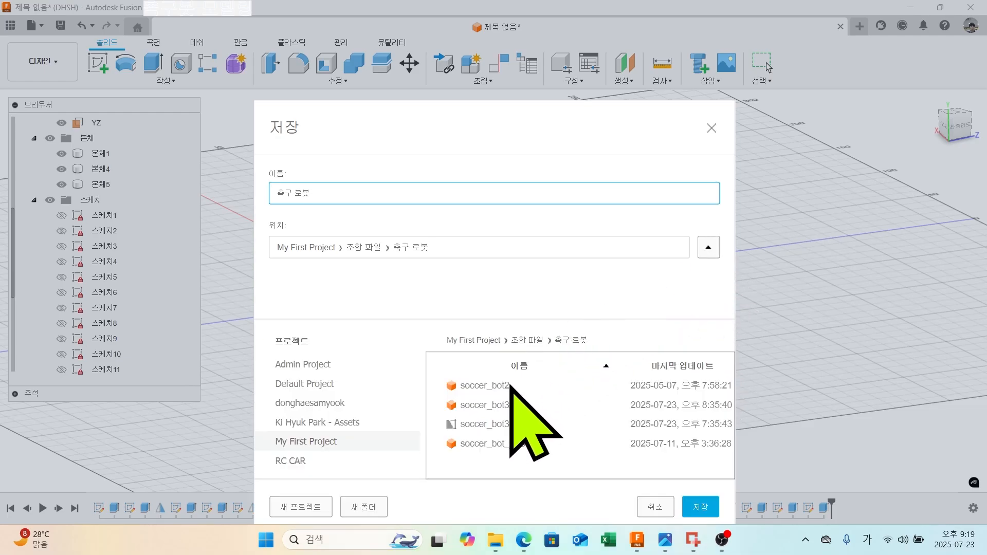
{"action": "left_click", "coordinate": [702, 508]}
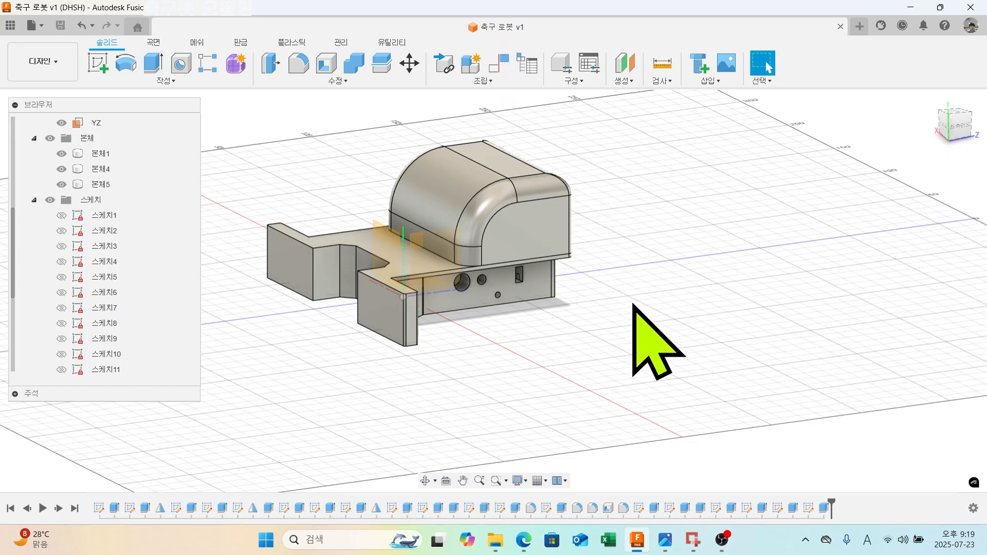
{"action": "middle_click_drag", "start_coordinate": [559, 383], "coordinate": [504, 375], "text": "shift"}
{"action": "left_click_drag", "start_coordinate": [567, 372], "coordinate": [723, 407]}
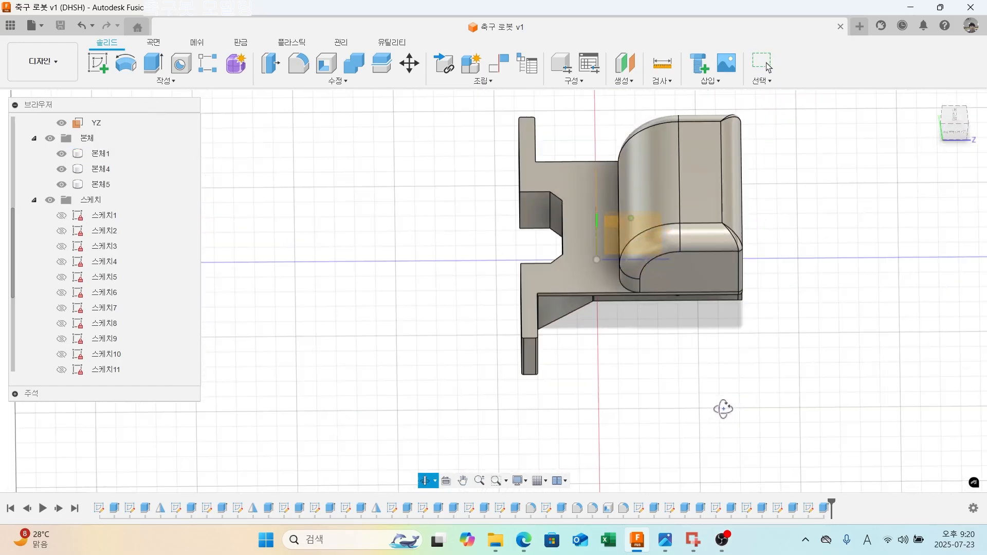
{"action": "left_click_drag", "start_coordinate": [709, 368], "coordinate": [519, 387]}
{"action": "middle_click_drag", "start_coordinate": [518, 386], "coordinate": [579, 362], "text": "shift"}
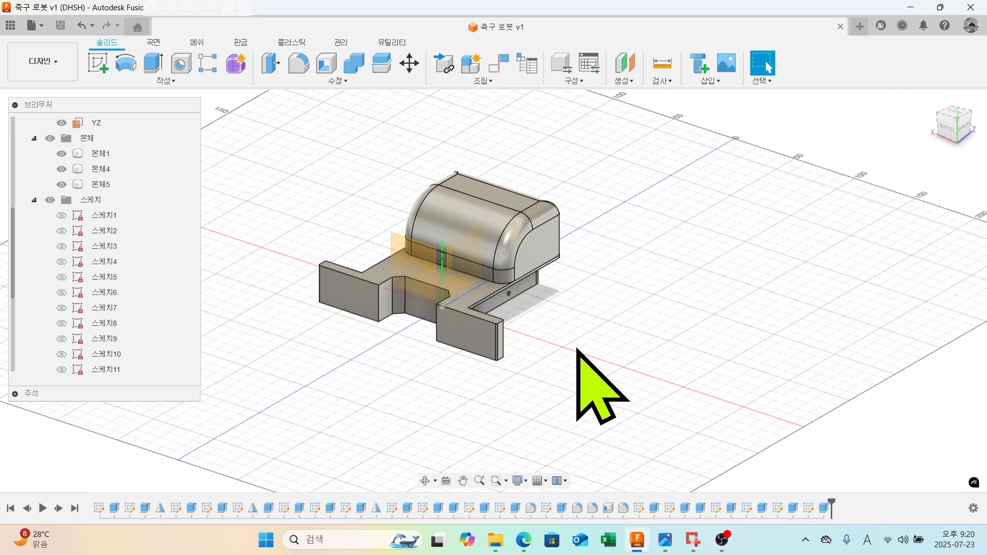
{"action": "mouse_move", "coordinate": [547, 352]}
{"action": "middle_mouse_down", "text": "shift"}
{"action": "mouse_move", "coordinate": [486, 314]}
{"action": "mouse_move", "coordinate": [531, 353]}
{"action": "middle_mouse_up", "text": "shift"}
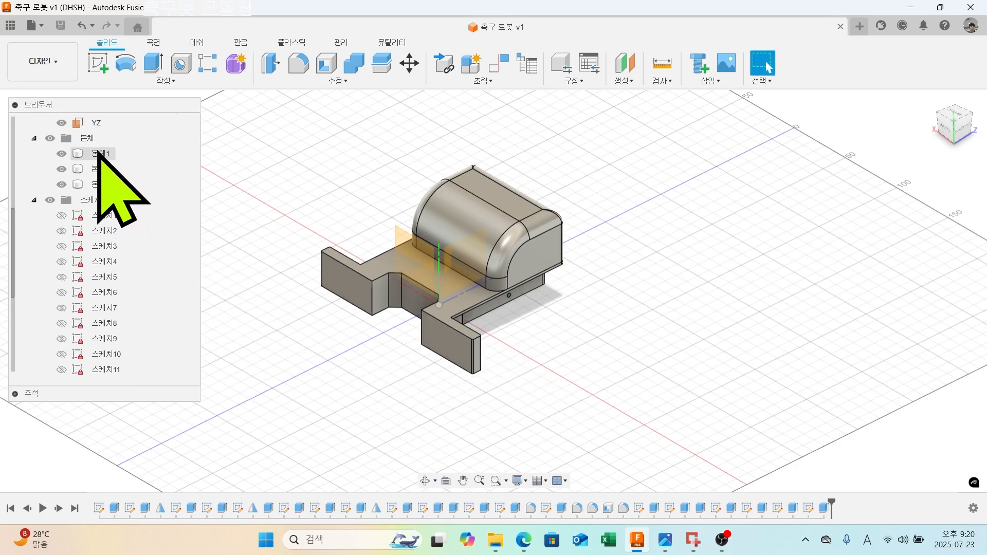
Export the lower body (본체1) as a 3MF mesh named soccer_bot_body to the computer's Downloads folder.
{"action": "left_click", "coordinate": [99, 154]}
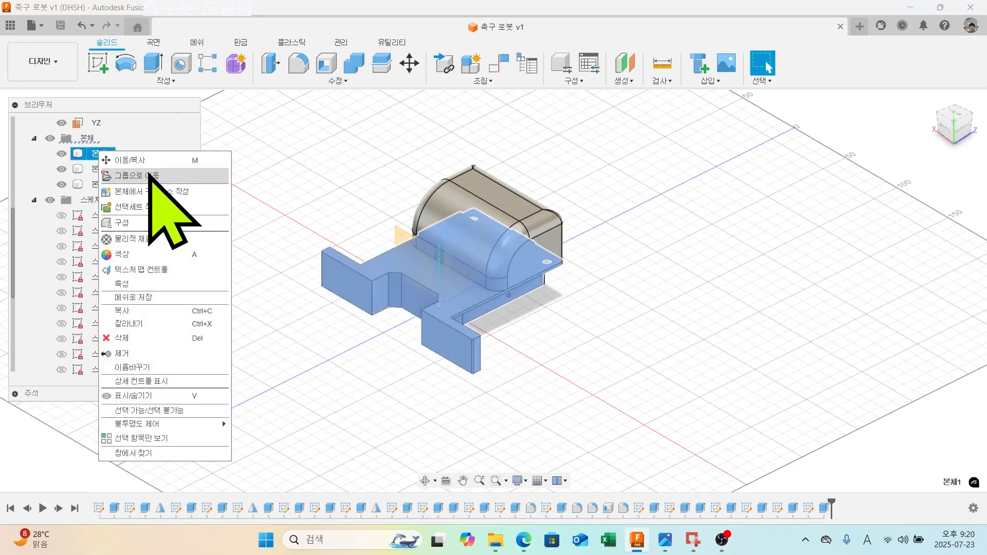
{"action": "left_click", "coordinate": [180, 296]}
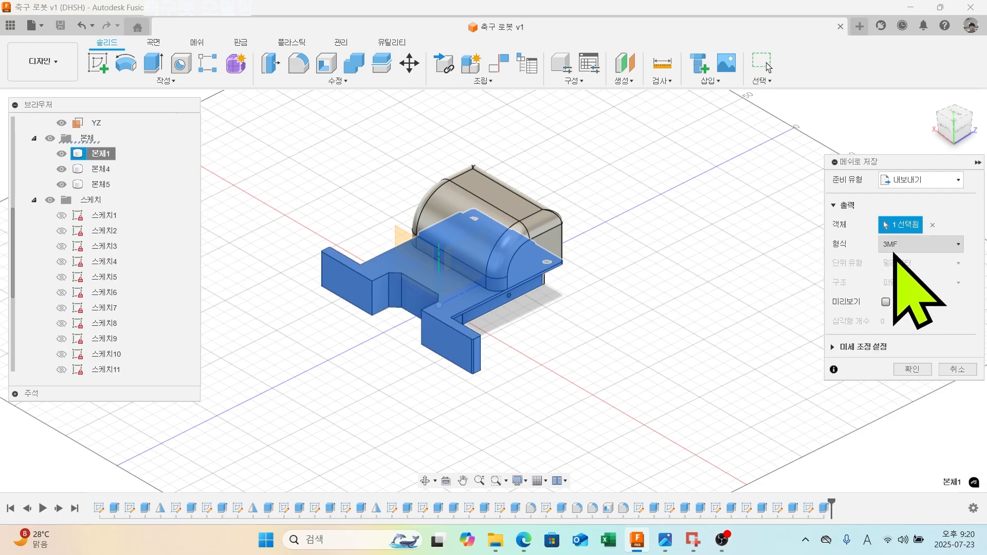
{"action": "left_click", "coordinate": [919, 369]}
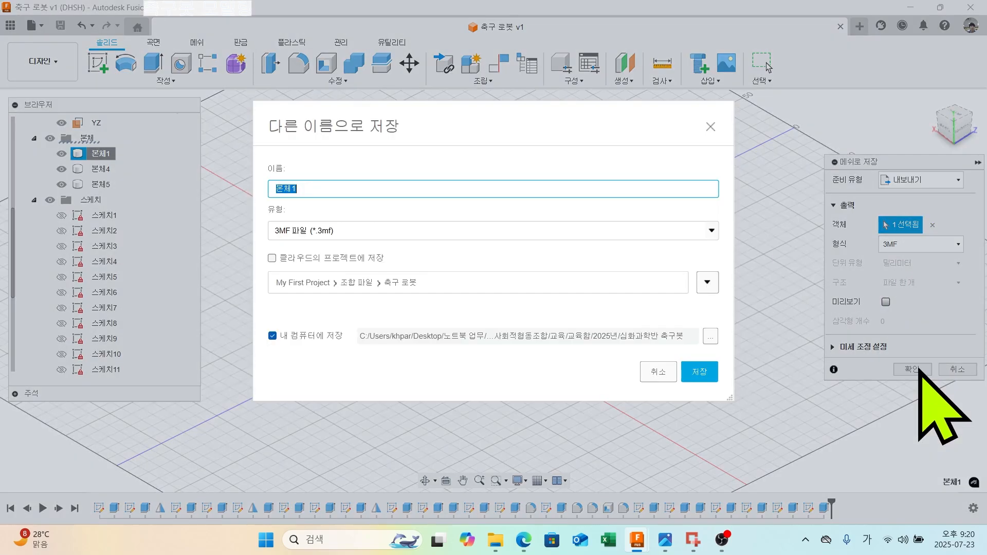
{"action": "left_click", "coordinate": [710, 335]}
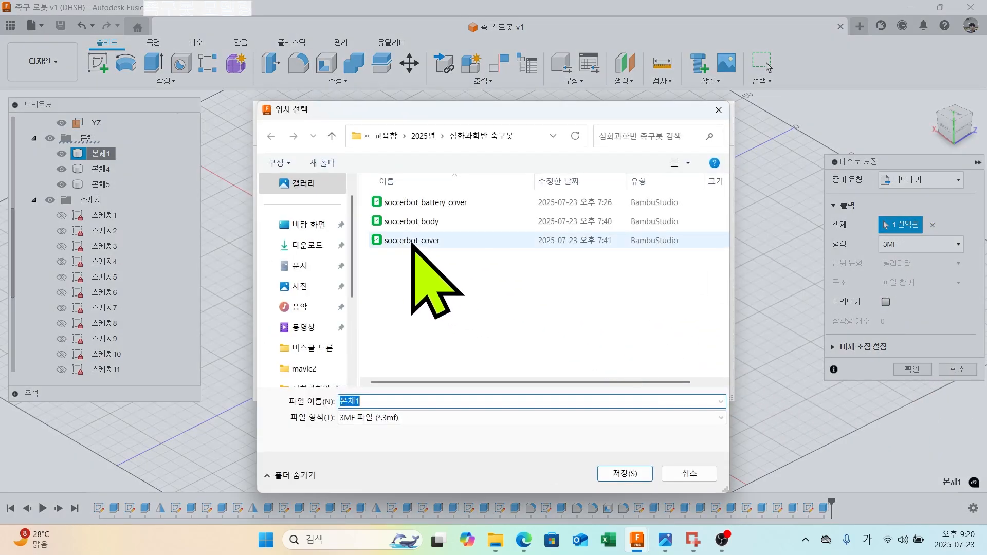
{"action": "left_click", "coordinate": [313, 245]}
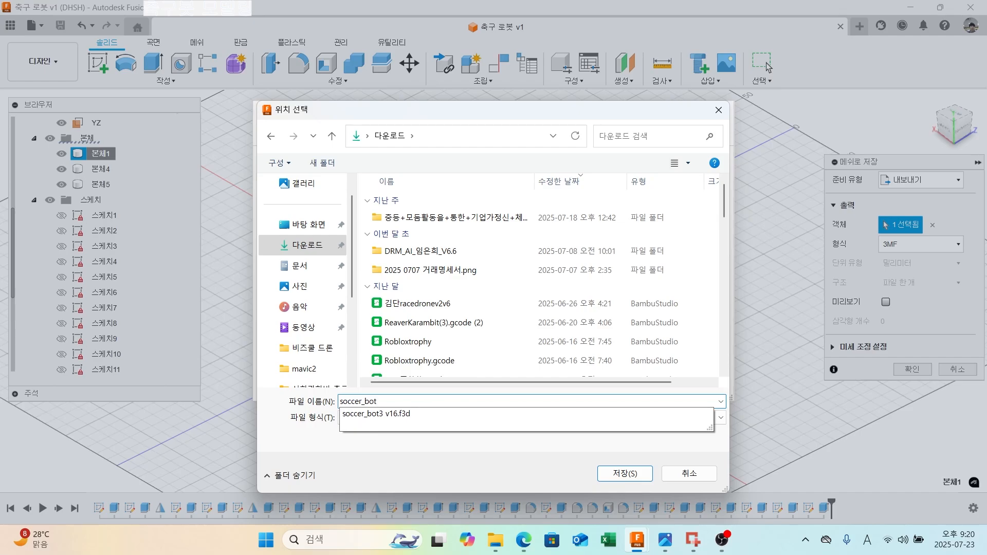
{"action": "type", "text": "_body"}
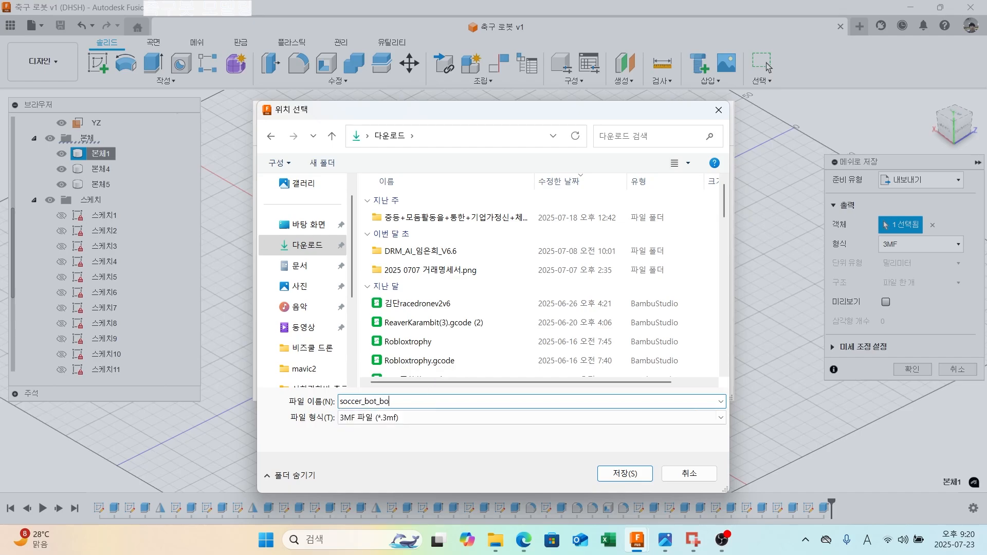
{"action": "left_click", "coordinate": [622, 472]}
{"action": "left_click", "coordinate": [699, 372]}
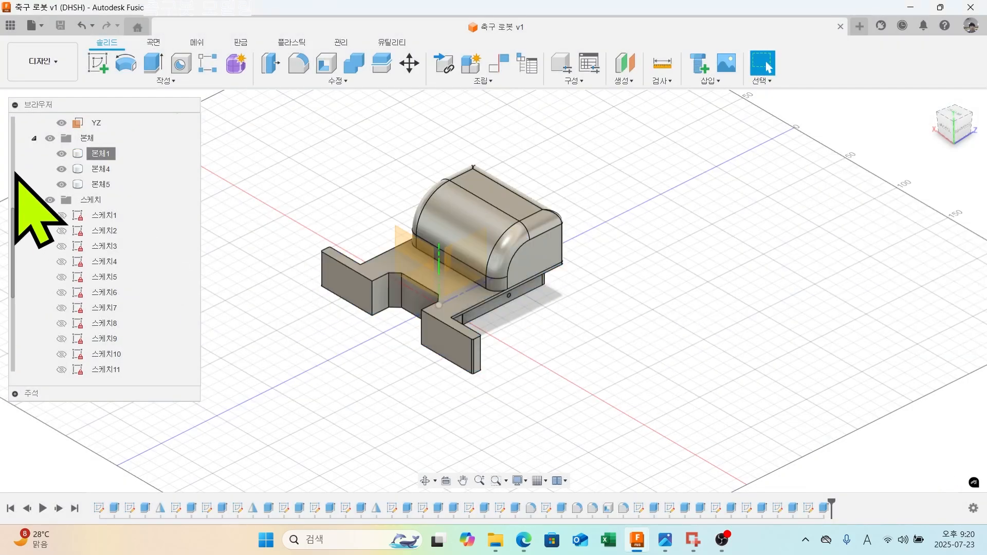
Export the battery cover (본체4) as a 3MF mesh named soccer_bot_battery_cover to the Downloads folder.
{"action": "right_click", "coordinate": [105, 176]}
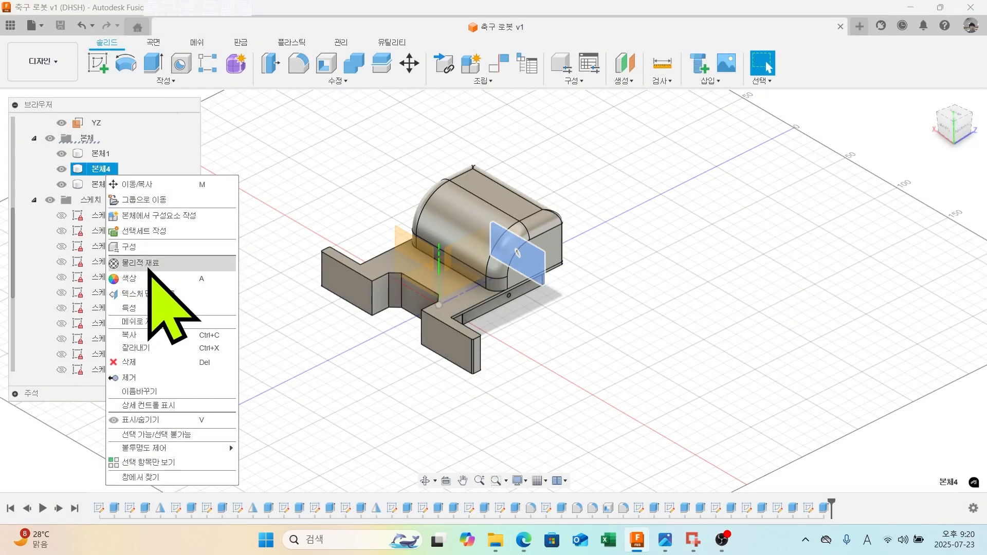
{"action": "left_click", "coordinate": [167, 321]}
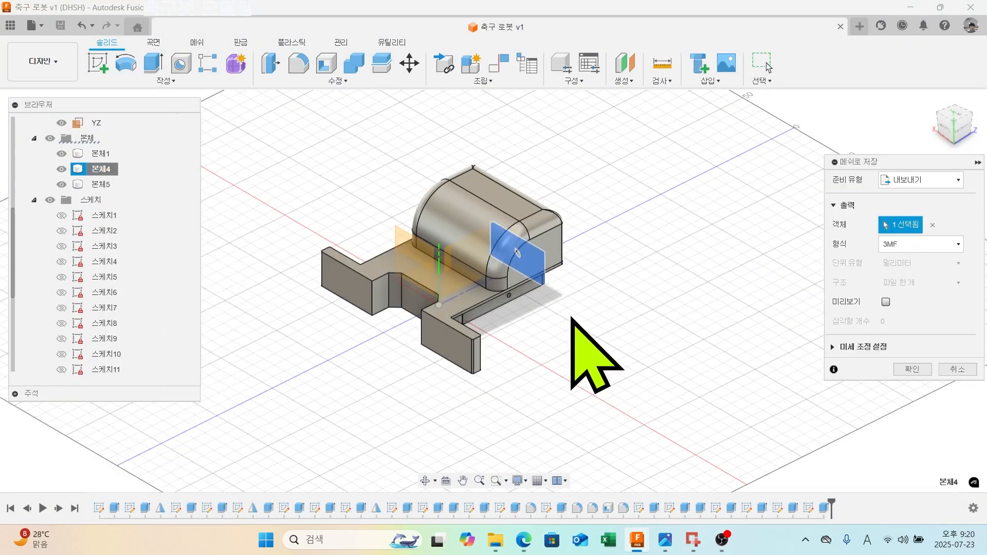
{"action": "left_click", "coordinate": [941, 245]}
{"action": "left_click", "coordinate": [887, 261]}
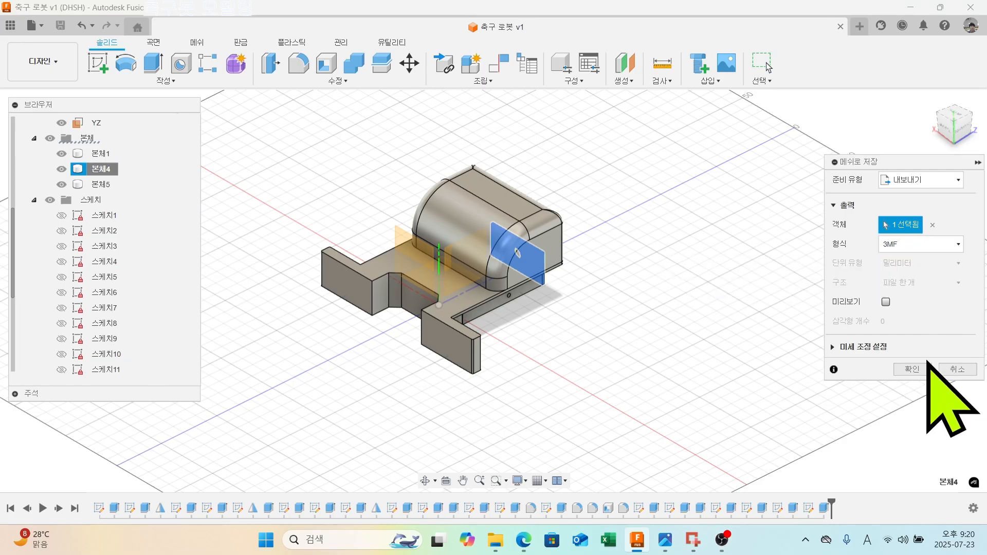
{"action": "left_click", "coordinate": [920, 369]}
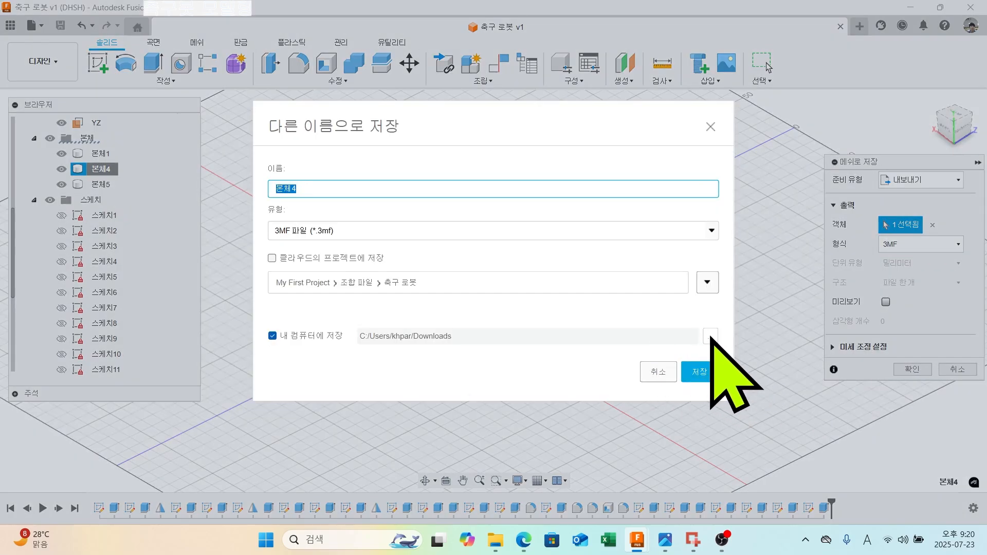
{"action": "left_click", "coordinate": [710, 336]}
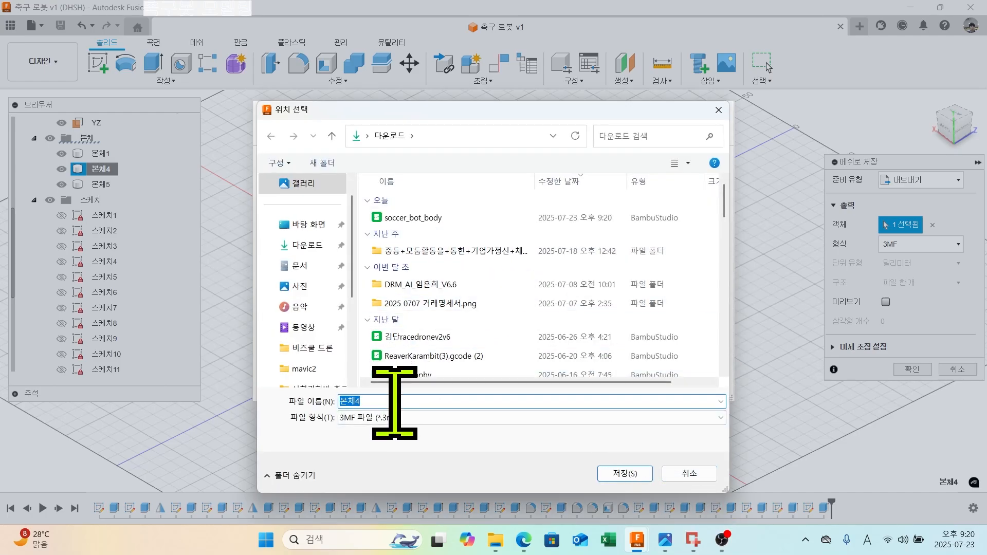
{"action": "type", "text": "soccer"}
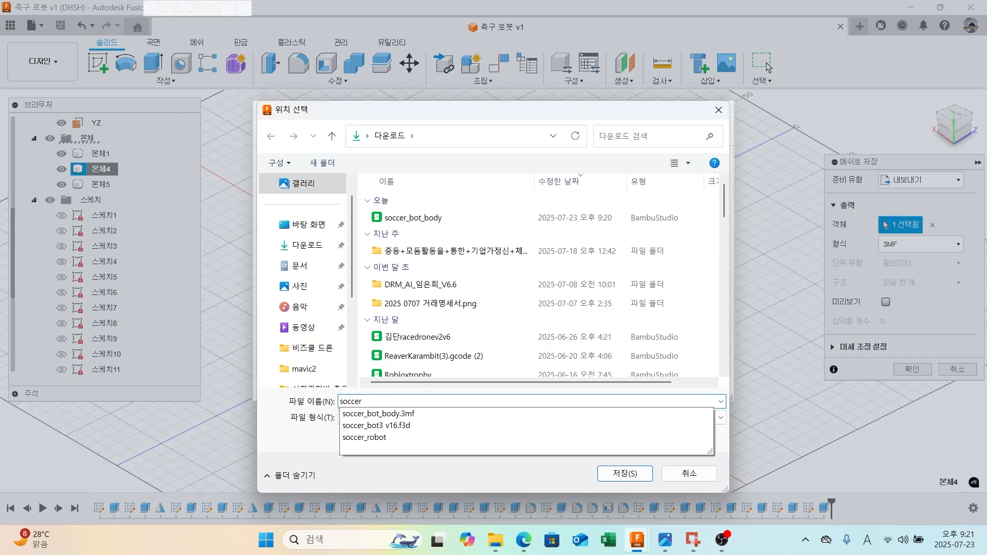
{"action": "type", "text": "_bot_"}
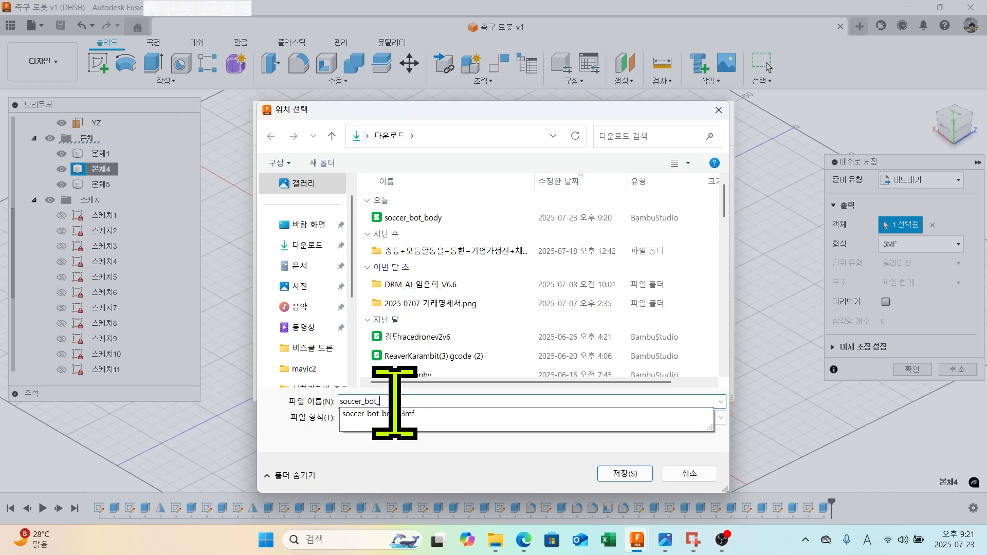
{"action": "type", "text": "battery_cover"}
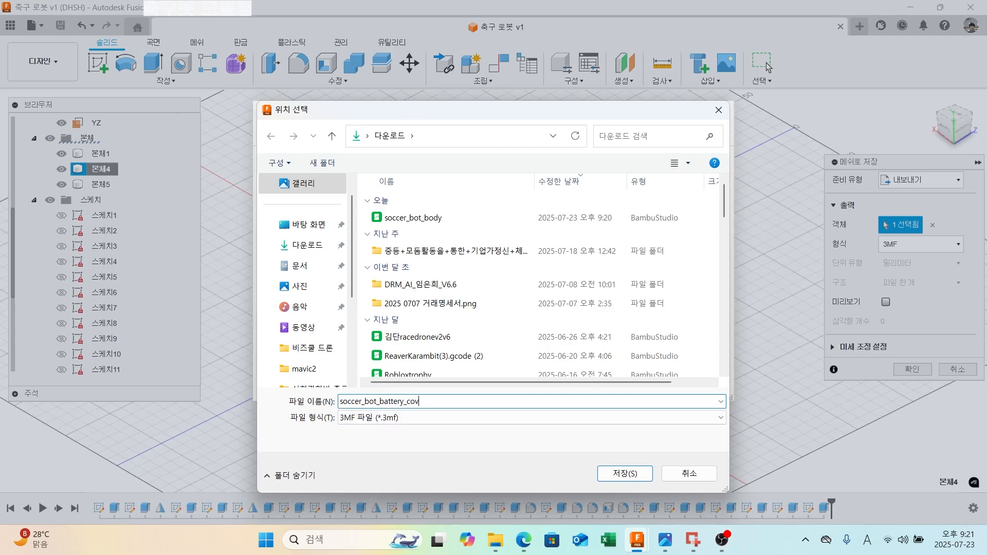
{"action": "left_click", "coordinate": [624, 473]}
{"action": "left_click", "coordinate": [694, 370]}
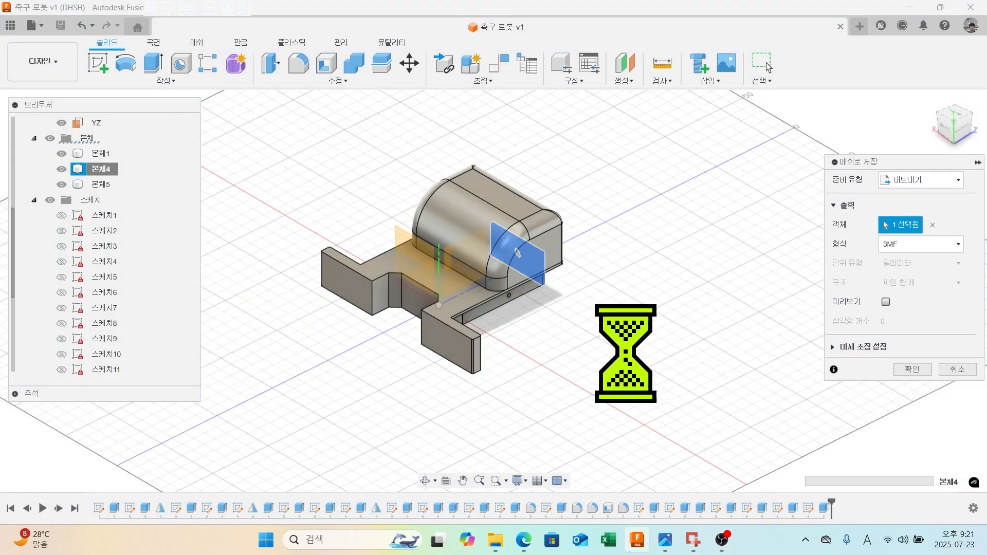
Export the top cover (본체5) as a 3MF mesh named soccer_bot_cover to the Downloads folder.
{"action": "right_click", "coordinate": [106, 185]}
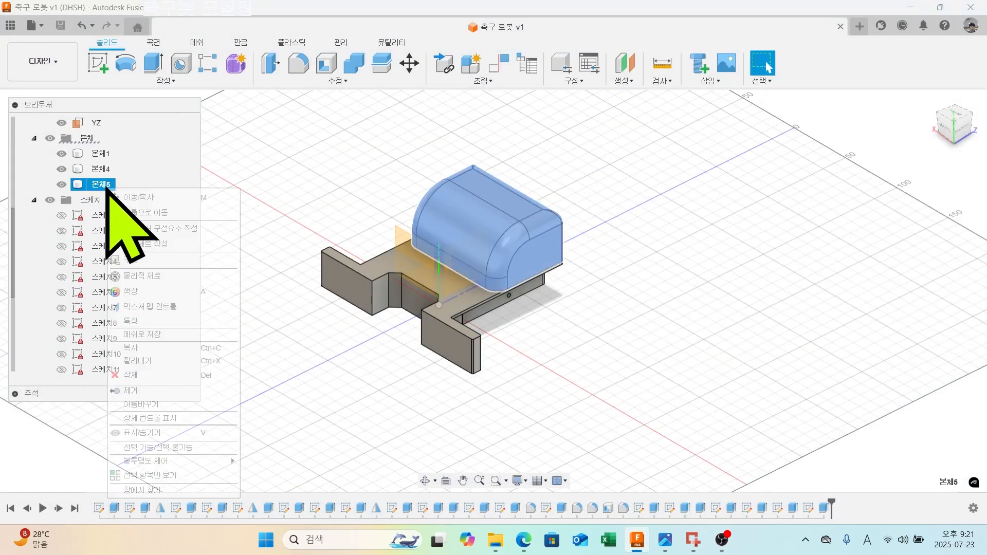
{"action": "left_click", "coordinate": [180, 334]}
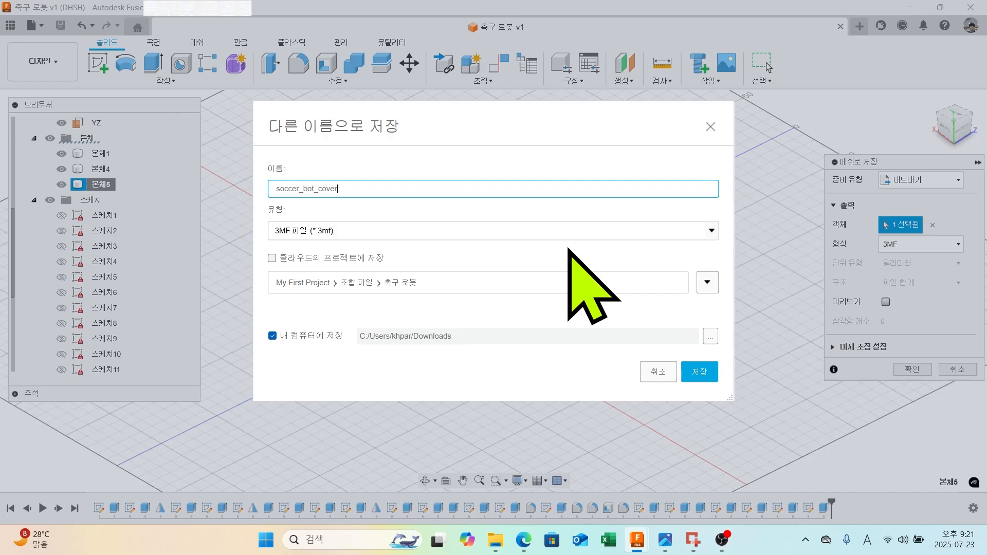
{"action": "left_click", "coordinate": [691, 371]}
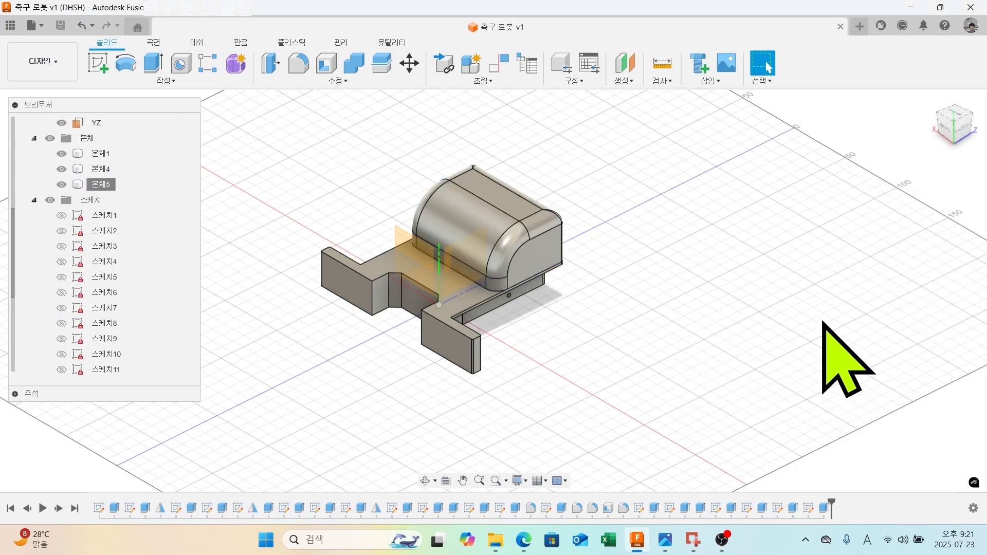
Check the Downloads folder in File Explorer for the exported body, battery cover and top cover files.
{"action": "mouse_move", "coordinate": [496, 536]}
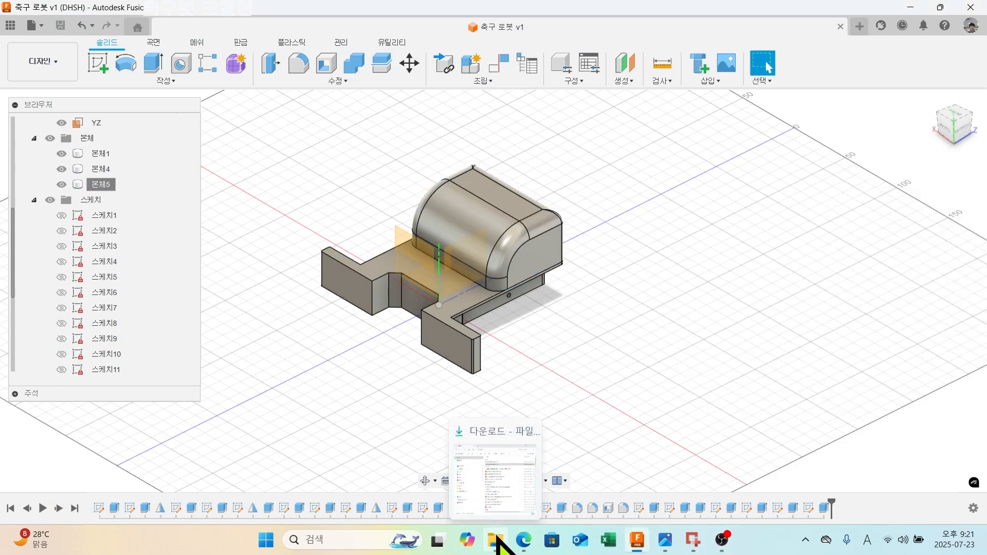
{"action": "left_click", "coordinate": [495, 476]}
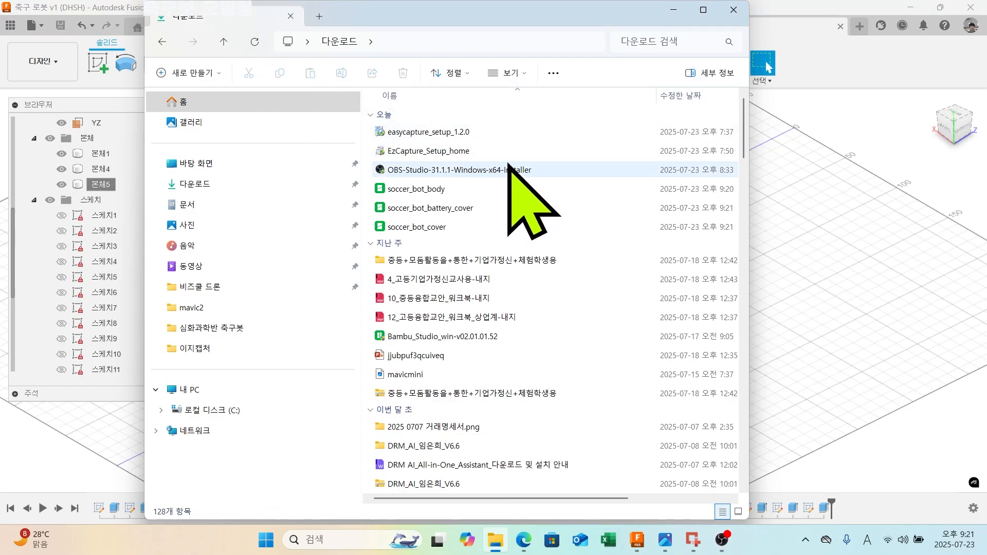
{"action": "left_click_drag", "start_coordinate": [560, 13], "coordinate": [571, 237]}
{"action": "left_click", "coordinate": [437, 414]}
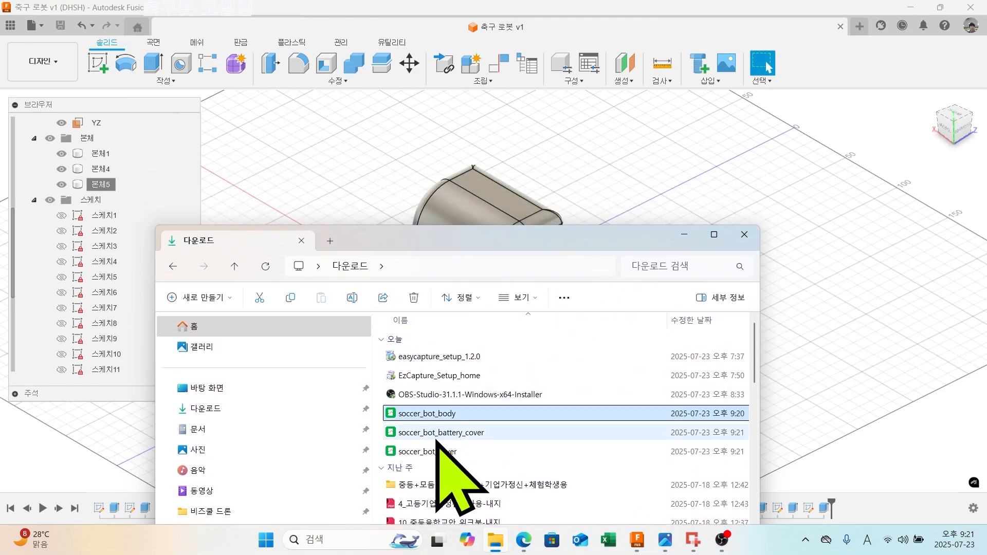
{"action": "left_click", "coordinate": [437, 435]}
{"action": "left_click", "coordinate": [437, 451]}
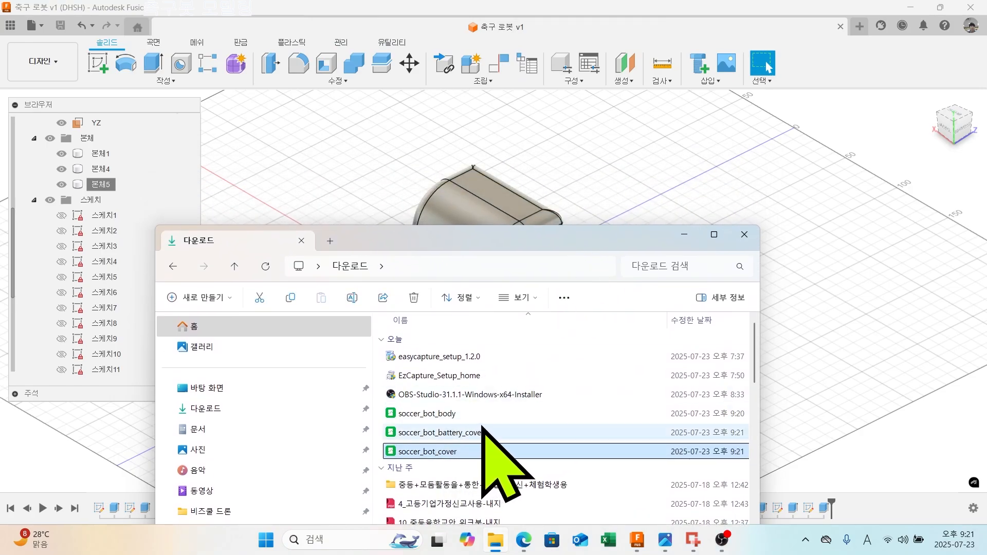
{"action": "left_click", "coordinate": [460, 414]}
{"action": "left_click", "coordinate": [458, 432]}
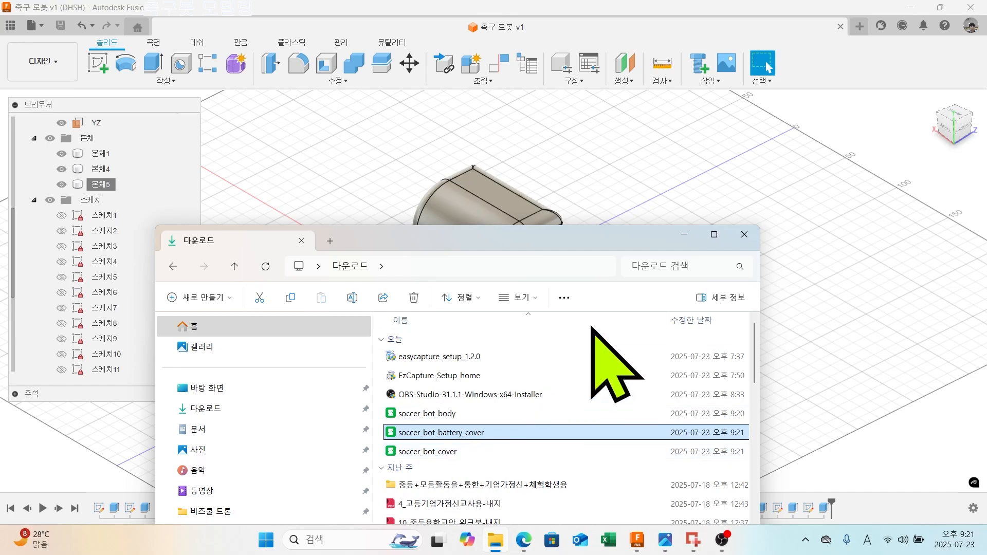
{"action": "left_click", "coordinate": [685, 234]}
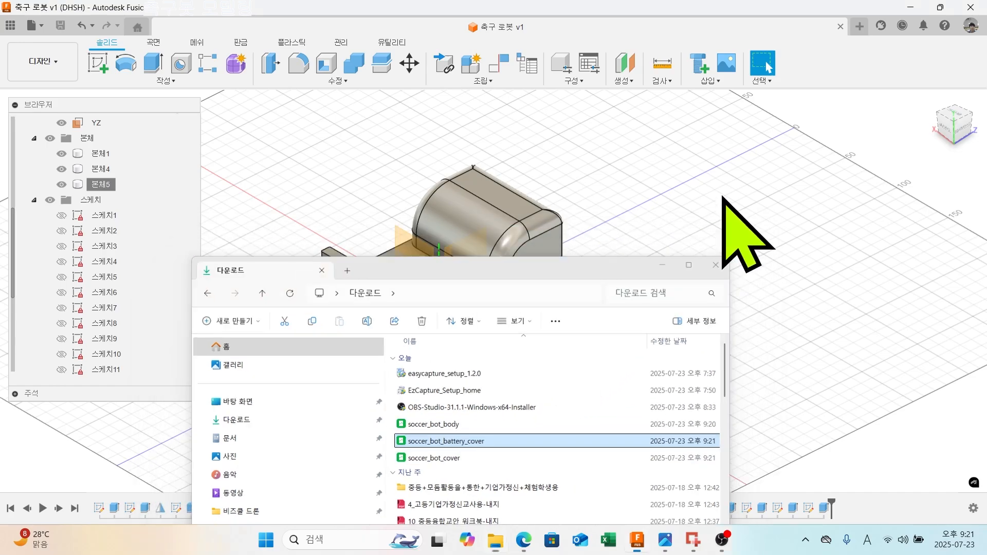
Switch to Bambu Studio and import soccer_bot_body from the Downloads folder onto the build plate.
{"action": "left_click", "coordinate": [910, 7]}
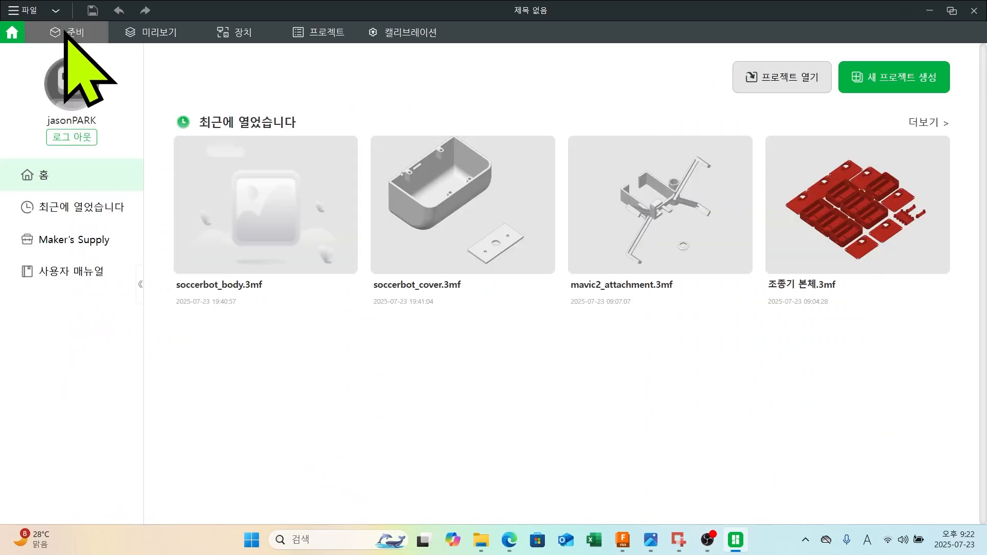
{"action": "left_click", "coordinate": [72, 32]}
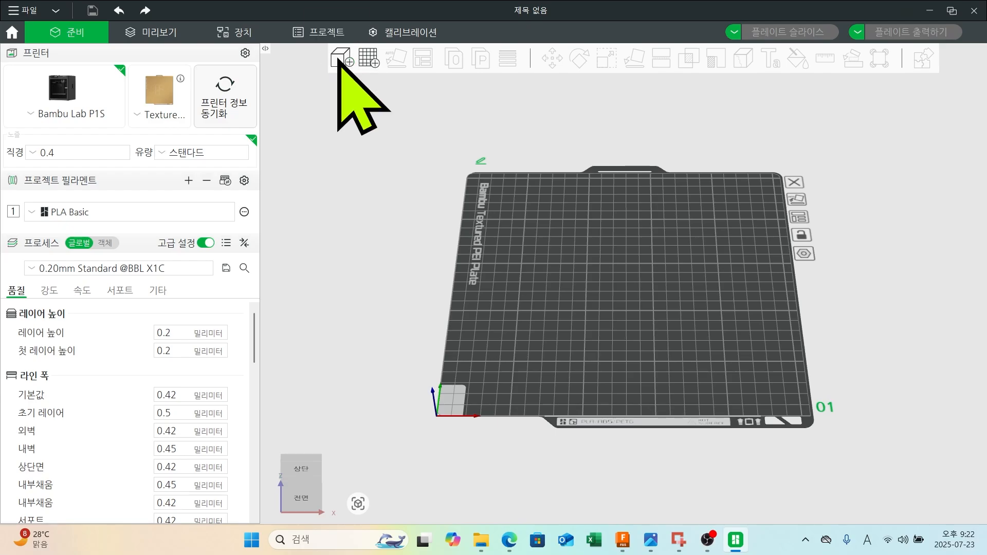
{"action": "left_click", "coordinate": [339, 58]}
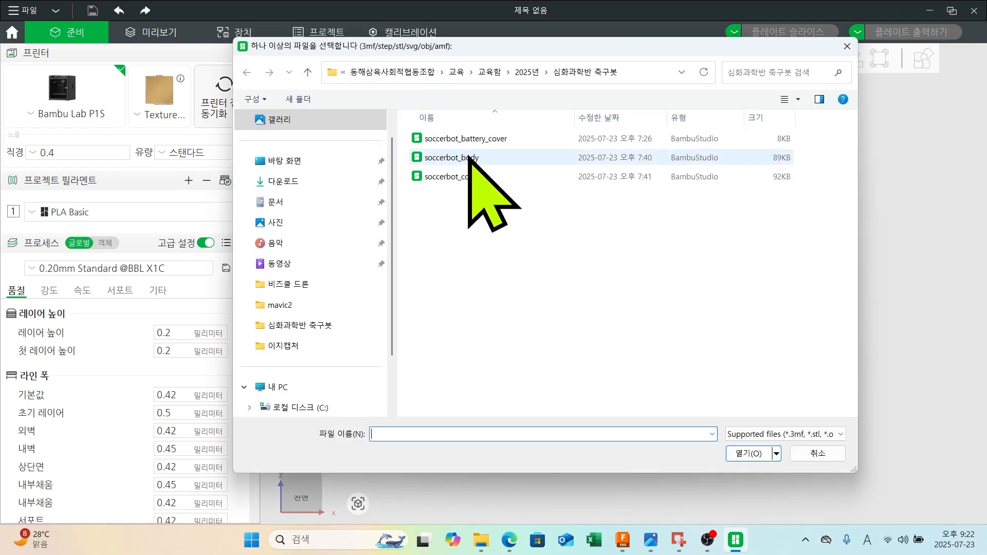
{"action": "left_click", "coordinate": [308, 181]}
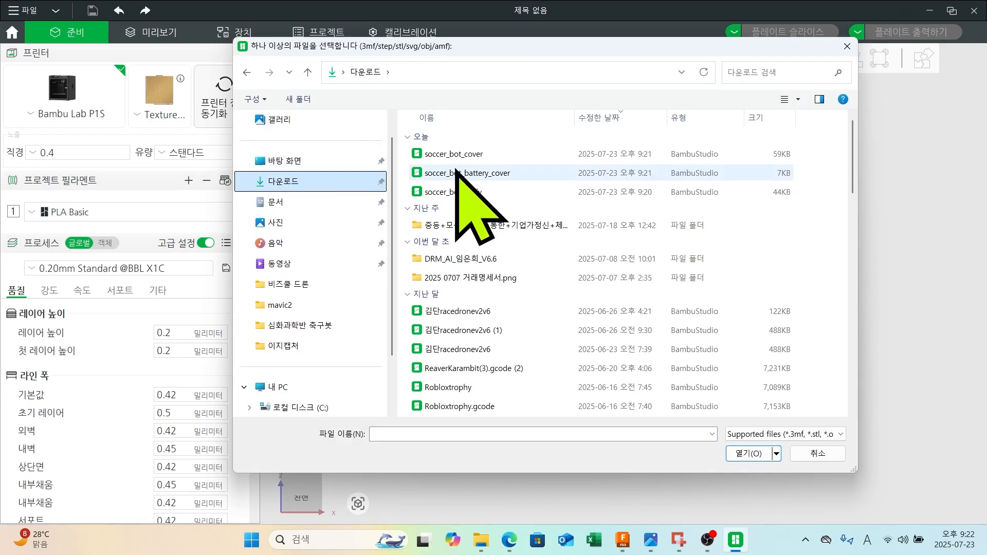
{"action": "left_click", "coordinate": [477, 192]}
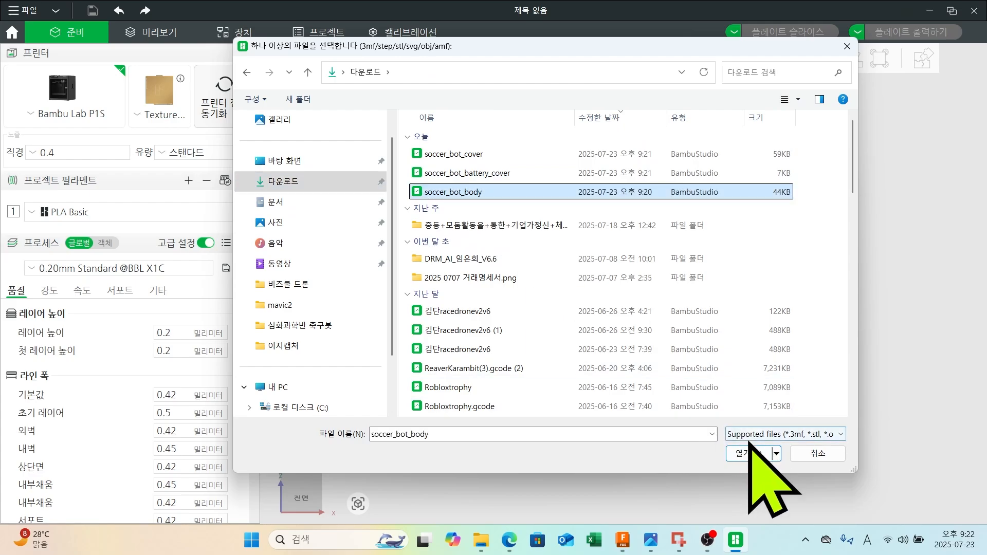
{"action": "left_click", "coordinate": [753, 451]}
{"action": "left_click", "coordinate": [642, 316]}
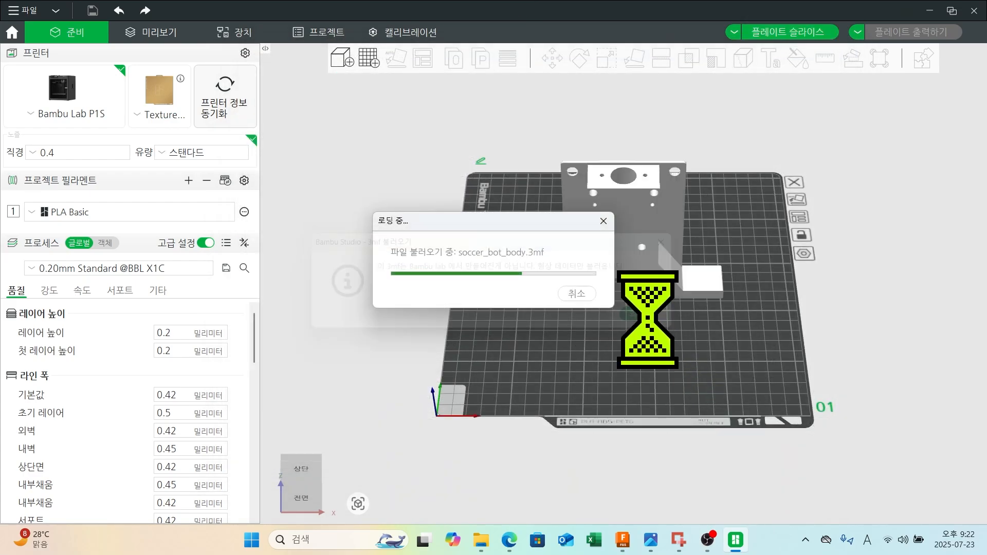
Lay the robot body flat on its large face so the recessed rectangular pockets point upward.
{"action": "mouse_move", "coordinate": [683, 357]}
{"action": "left_mouse_down"}
{"action": "mouse_move", "coordinate": [655, 353]}
{"action": "mouse_move", "coordinate": [672, 344]}
{"action": "left_mouse_up"}
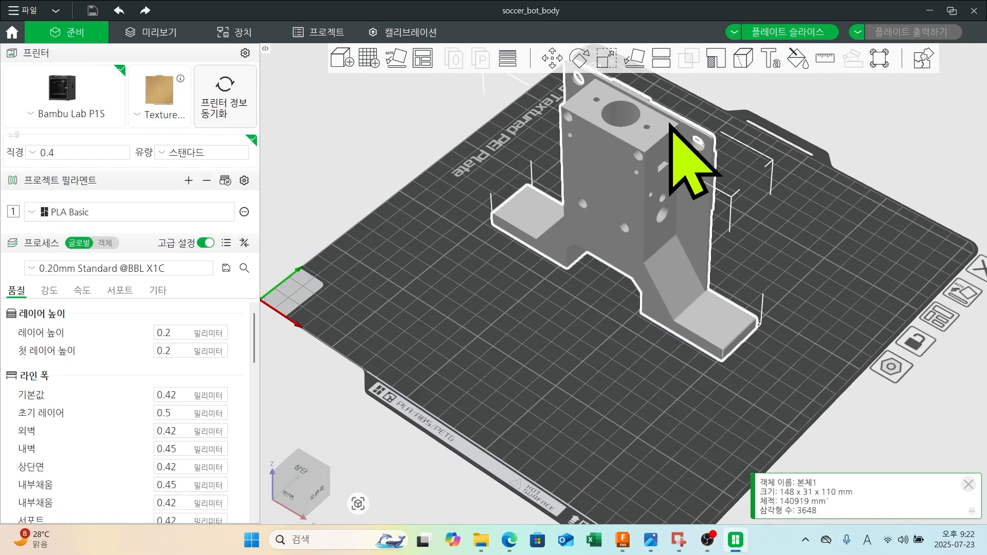
{"action": "left_click", "coordinate": [635, 58]}
{"action": "left_click", "coordinate": [622, 234]}
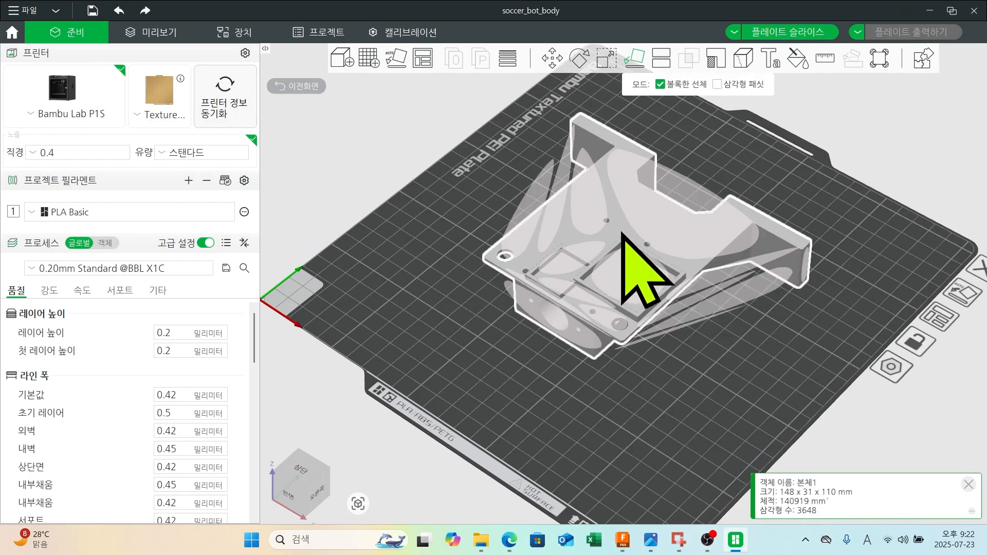
{"action": "left_click", "coordinate": [680, 381]}
{"action": "mouse_move", "coordinate": [679, 386]}
{"action": "left_mouse_down"}
{"action": "mouse_move", "coordinate": [683, 404]}
{"action": "mouse_move", "coordinate": [692, 394]}
{"action": "left_mouse_up"}
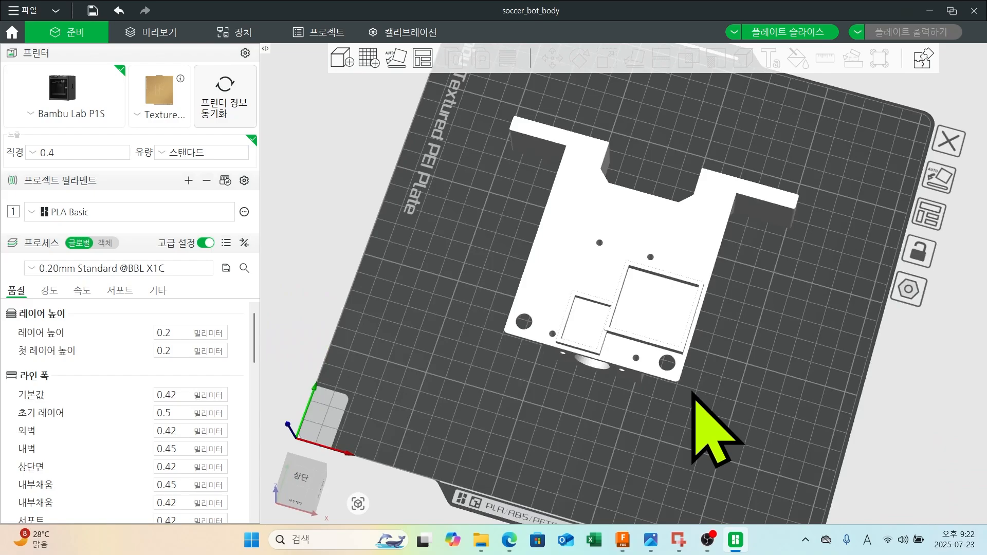
{"action": "key", "text": "1"}
Import soccer_bot_cover from the Downloads folder into the current plate as a model only.
{"action": "left_click", "coordinate": [343, 58]}
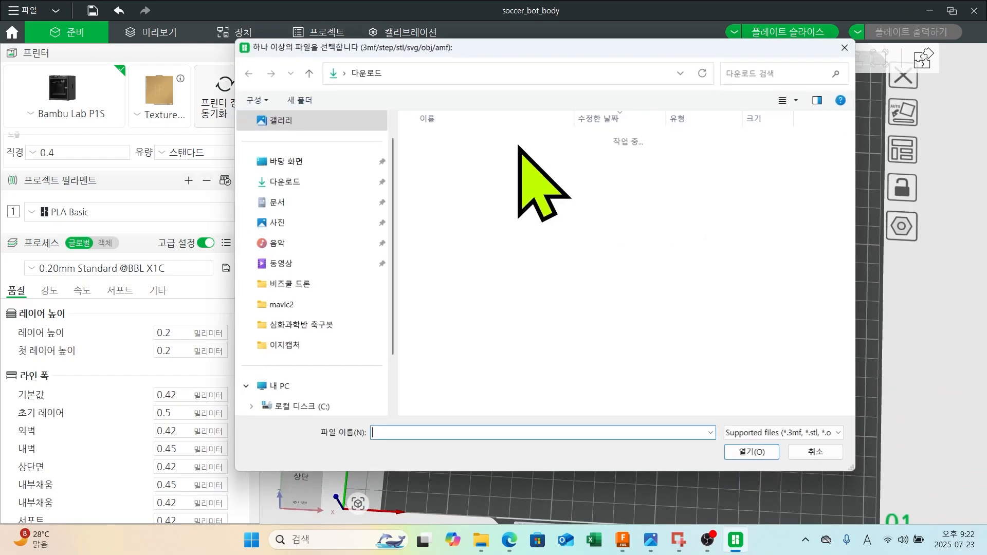
{"action": "left_click", "coordinate": [480, 192]}
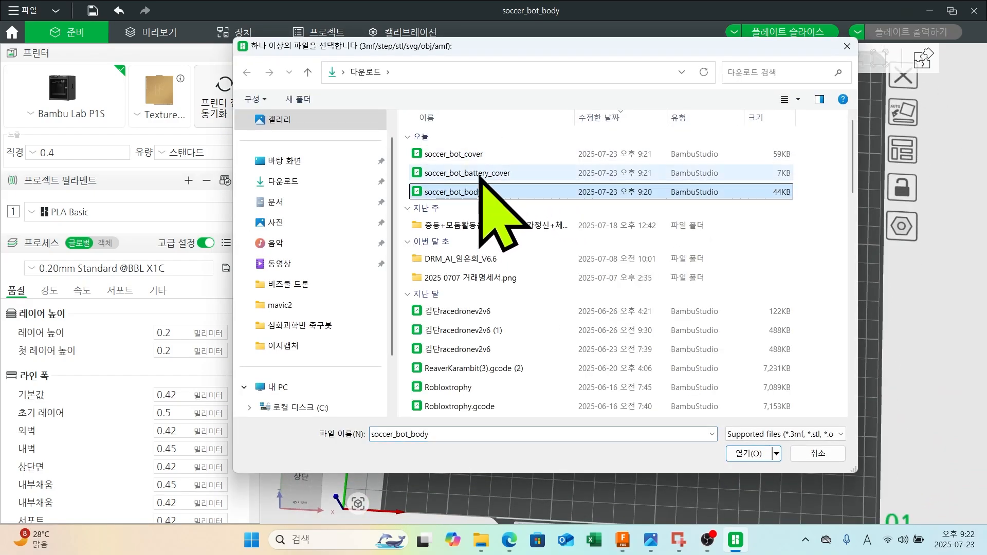
{"action": "left_click", "coordinate": [480, 175]}
{"action": "left_click", "coordinate": [546, 154]}
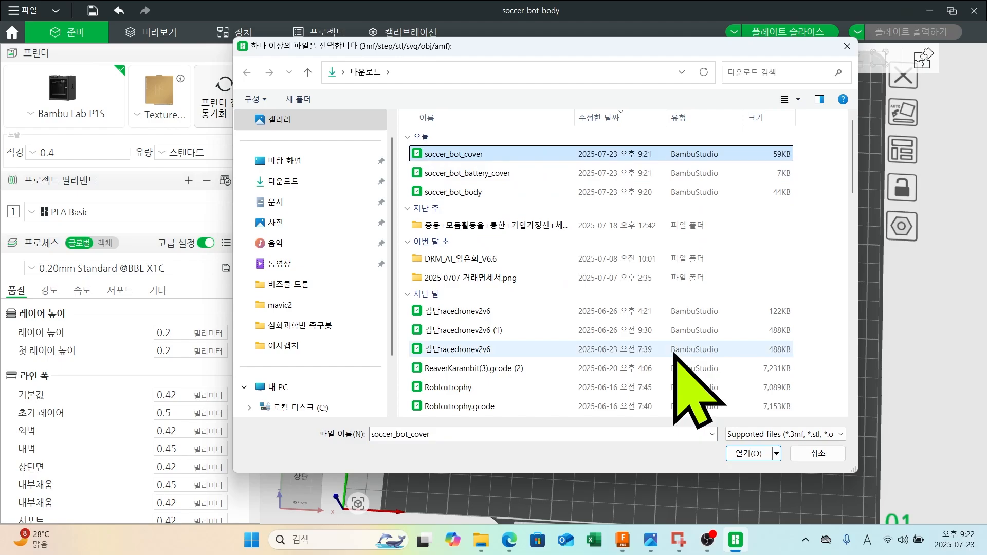
{"action": "left_click", "coordinate": [749, 454]}
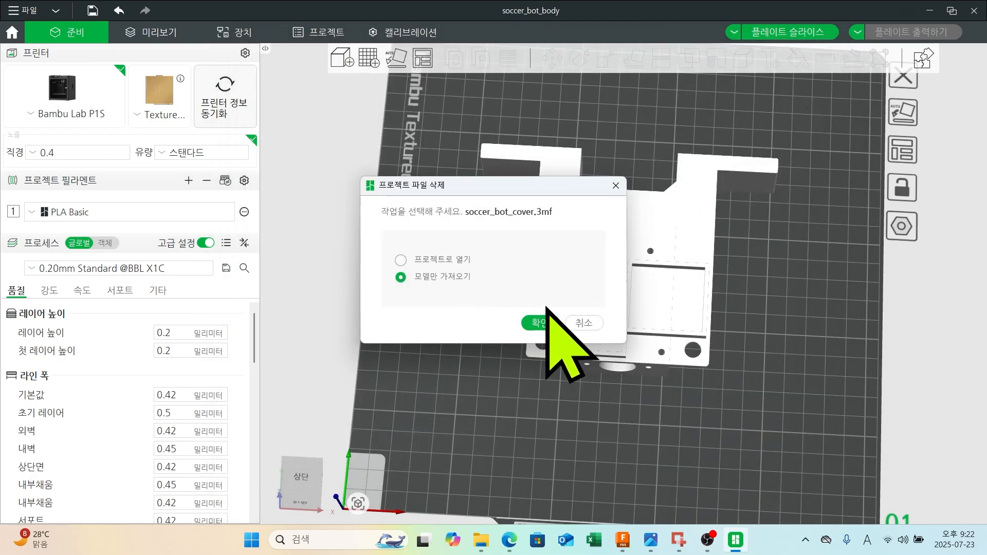
{"action": "left_click", "coordinate": [537, 323]}
Move the top cover along the Y axis to about 224.7 mm, clear of the body.
{"action": "left_click_drag", "start_coordinate": [815, 326], "coordinate": [555, 221]}
{"action": "left_click", "coordinate": [551, 58]}
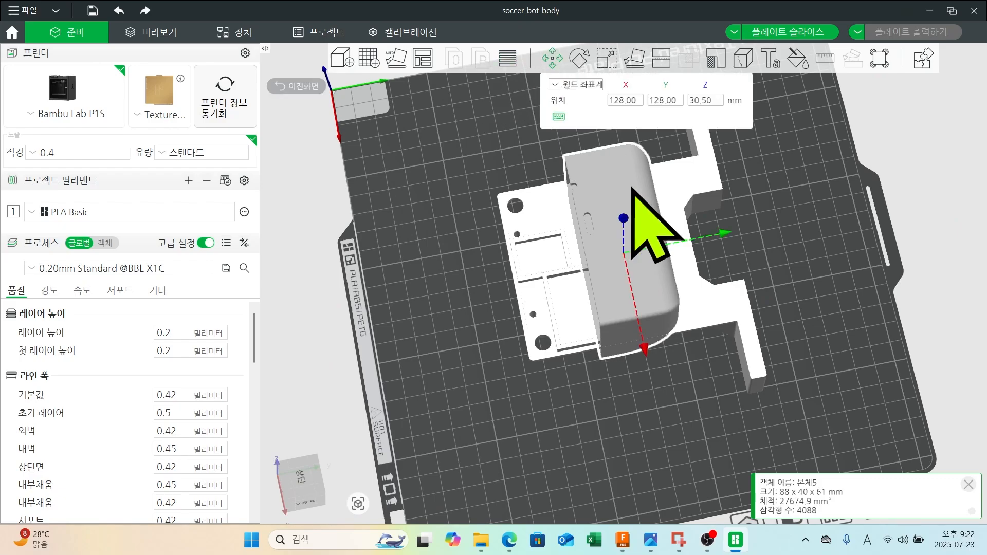
{"action": "left_click_drag", "start_coordinate": [722, 234], "coordinate": [925, 206]}
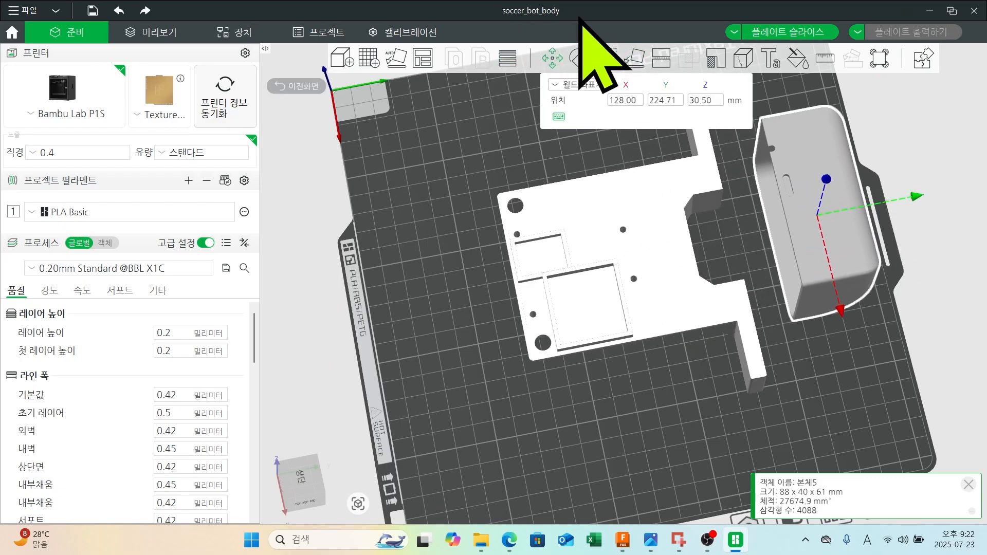
Lay the top cover on its broad closed face so its open side points upward.
{"action": "left_click", "coordinate": [637, 64]}
{"action": "left_click", "coordinate": [764, 195]}
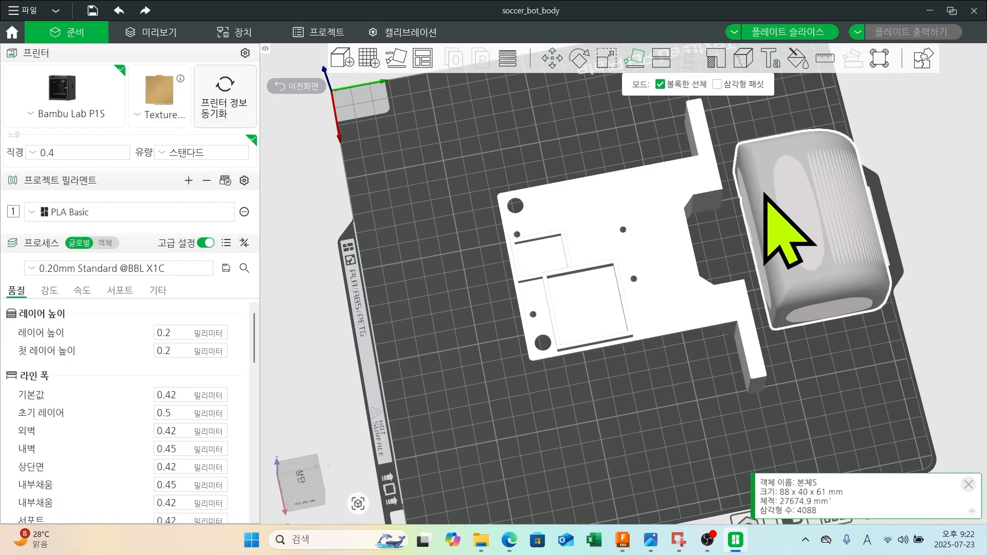
{"action": "left_click", "coordinate": [788, 203]}
{"action": "left_click_drag", "start_coordinate": [822, 366], "coordinate": [812, 344]}
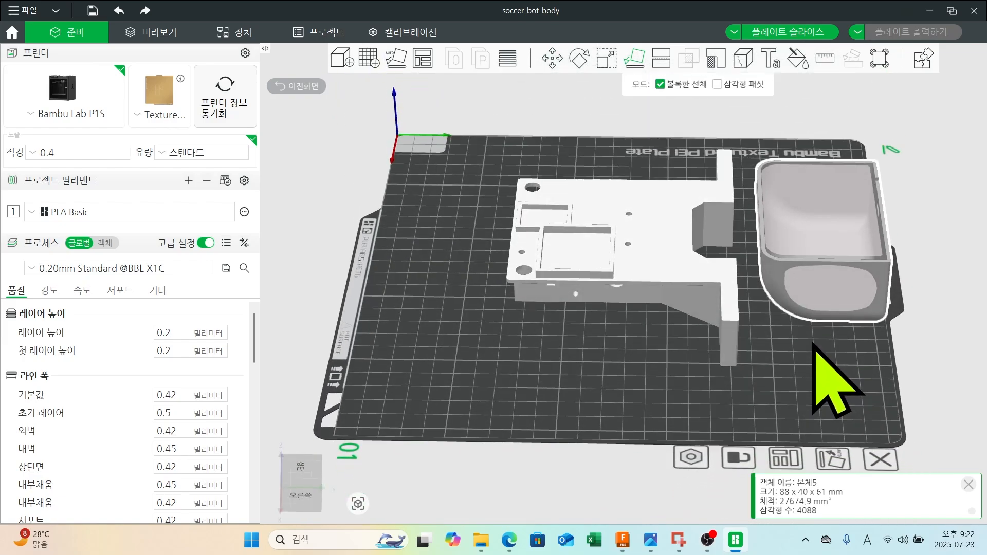
{"action": "key", "text": "1"}
Shift the robot body along negative Y, away from the top cover, to free space on the plate.
{"action": "left_click", "coordinate": [551, 54]}
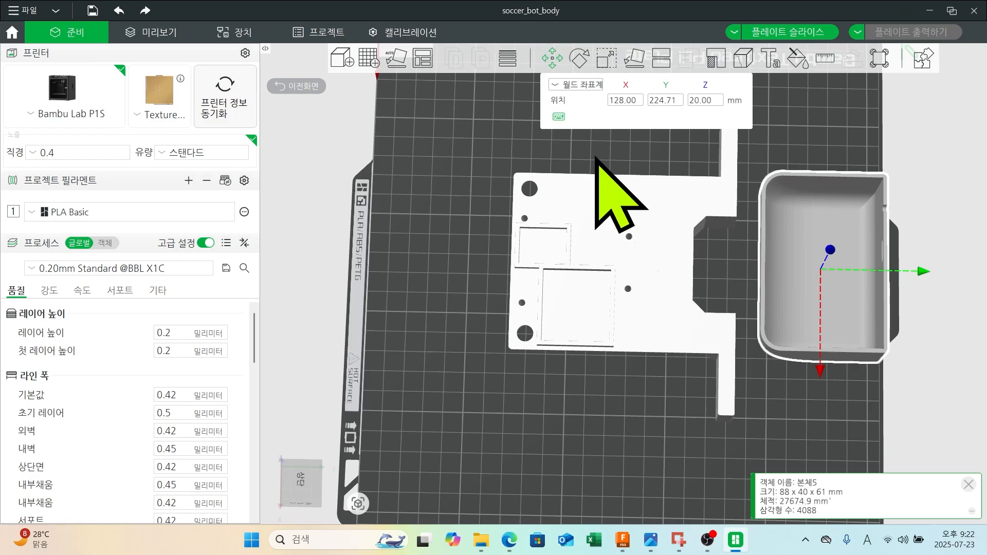
{"action": "left_click", "coordinate": [626, 239]}
{"action": "left_click_drag", "start_coordinate": [726, 268], "coordinate": [659, 273]}
Move the top cover along Y to about 197.6 mm so it sits fully on the plate beside the body.
{"action": "left_click", "coordinate": [786, 288]}
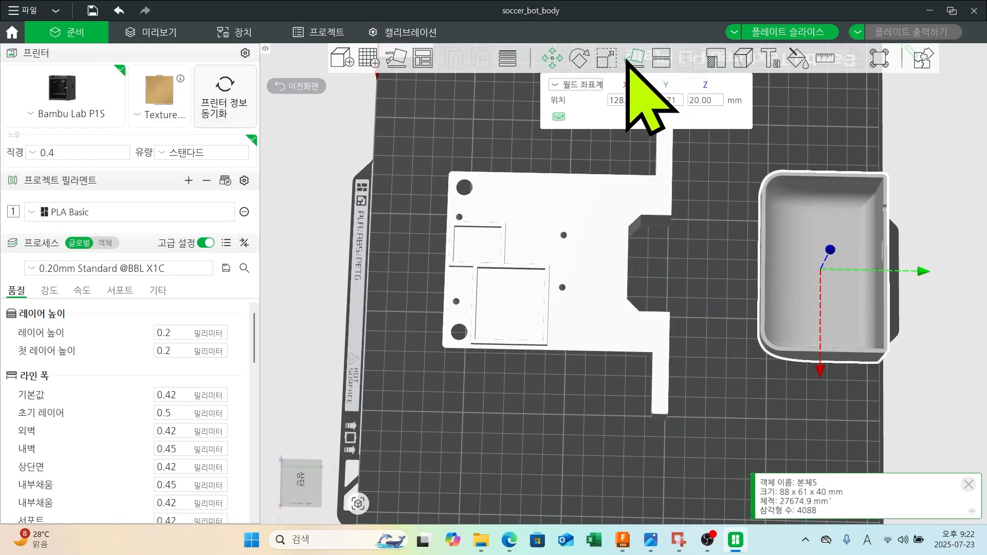
{"action": "left_click", "coordinate": [552, 58]}
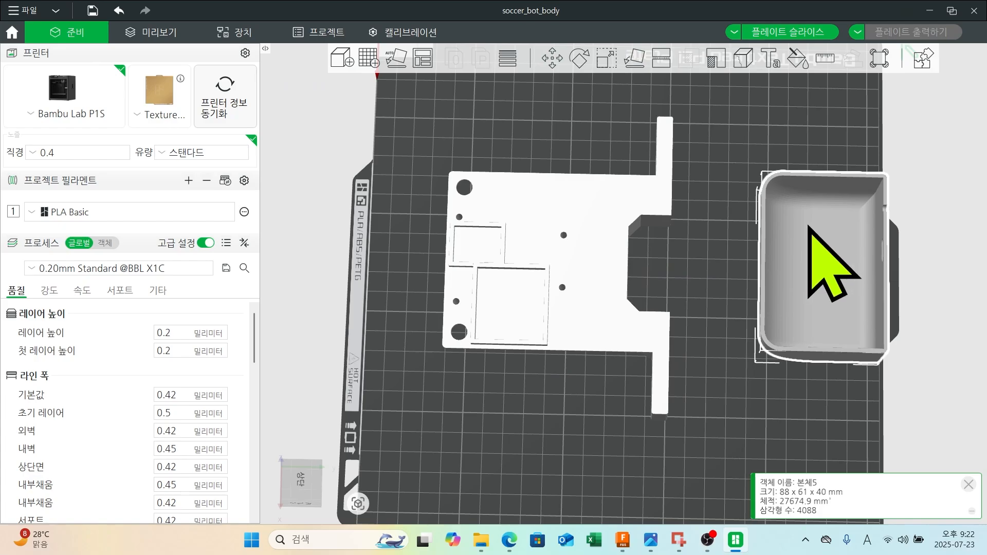
{"action": "left_click", "coordinate": [553, 58]}
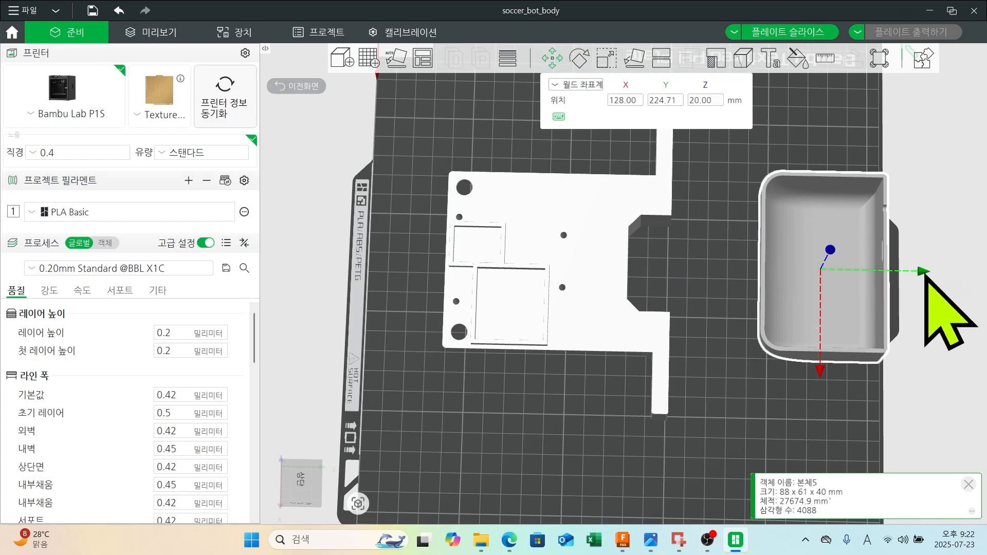
{"action": "left_click_drag", "start_coordinate": [925, 275], "coordinate": [863, 280]}
{"action": "key", "text": "6"}
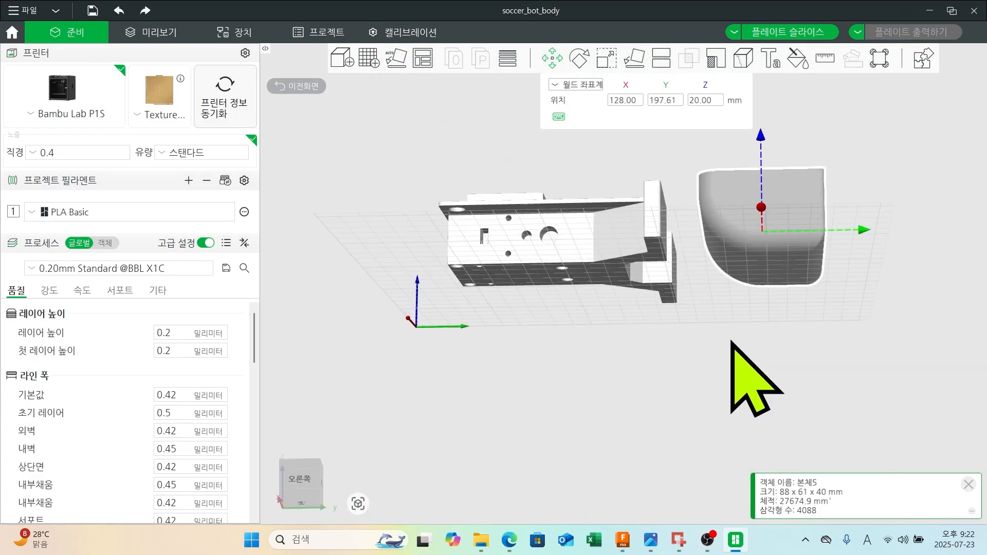
{"action": "key", "text": "1"}
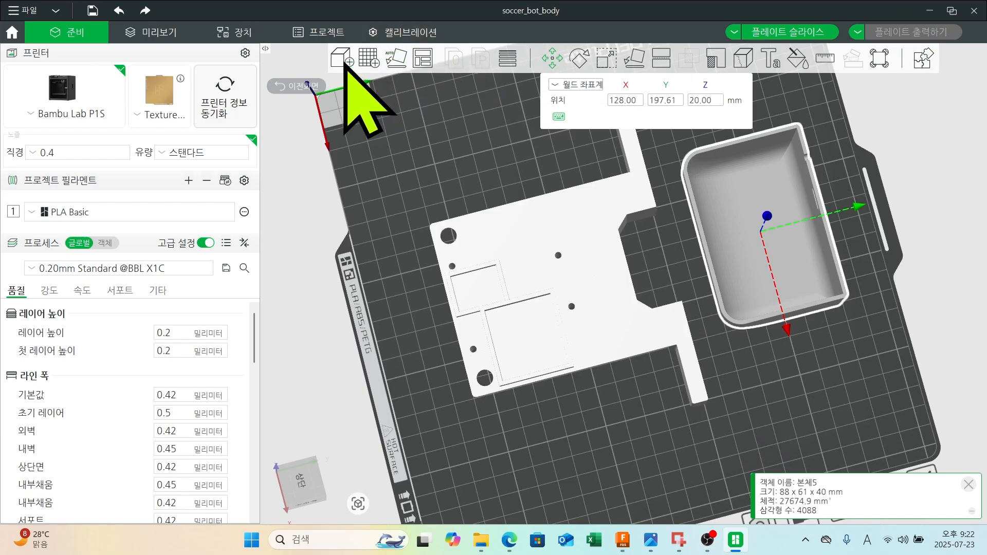
Import soccer_bot_battery_cover from the Downloads folder into the current plate as a model only.
{"action": "left_click", "coordinate": [340, 57]}
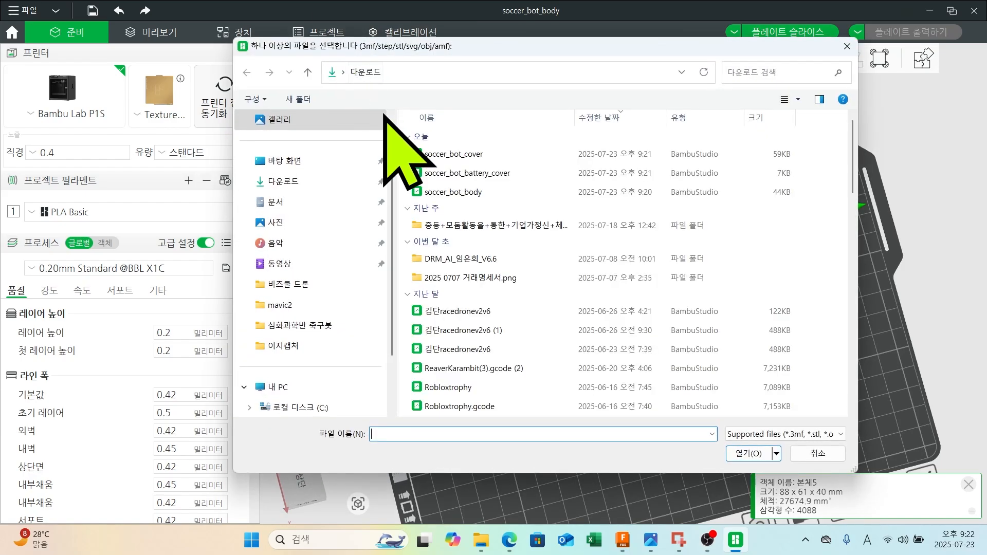
{"action": "double_click", "coordinate": [483, 173]}
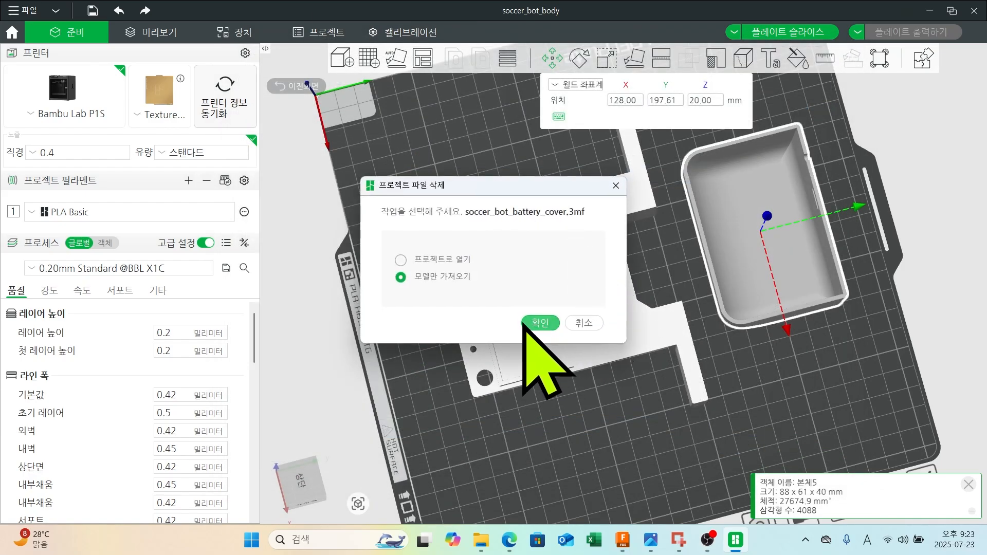
{"action": "left_click", "coordinate": [537, 323]}
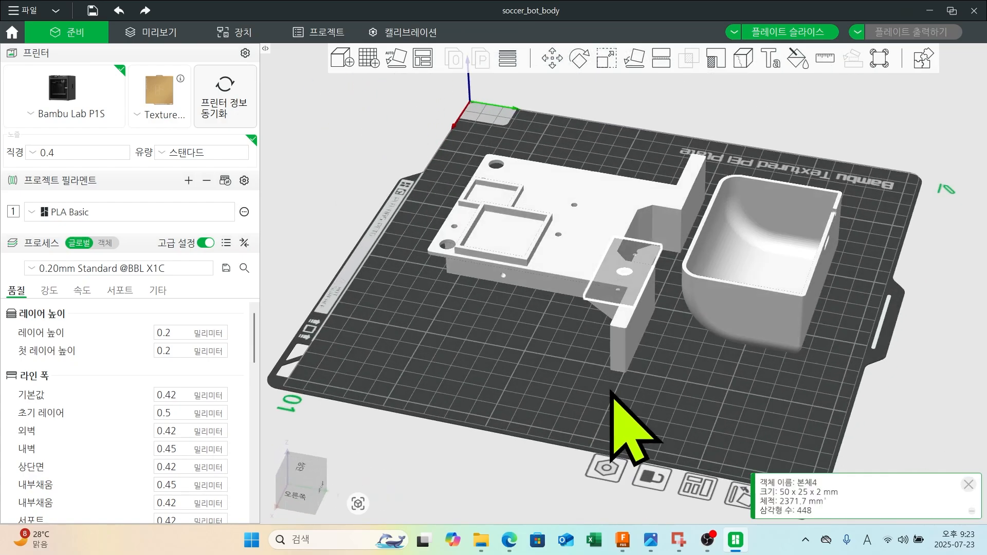
Move the battery cover clear of the body to about X 207.8 mm and Y 103.1 mm.
{"action": "left_click", "coordinate": [552, 58]}
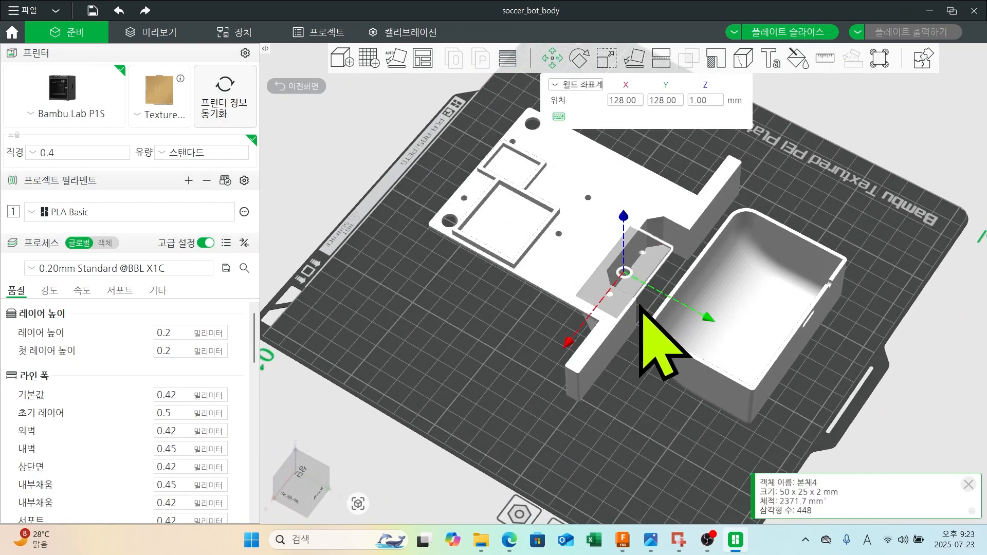
{"action": "left_click_drag", "start_coordinate": [568, 343], "coordinate": [488, 443]}
{"action": "left_click_drag", "start_coordinate": [633, 417], "coordinate": [591, 386]}
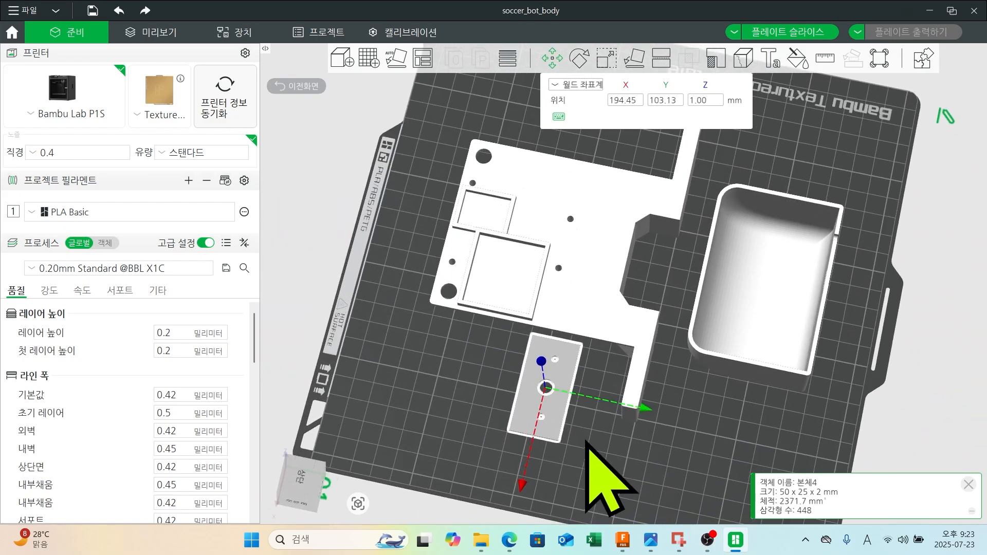
{"action": "left_click_drag", "start_coordinate": [521, 488], "coordinate": [525, 540]}
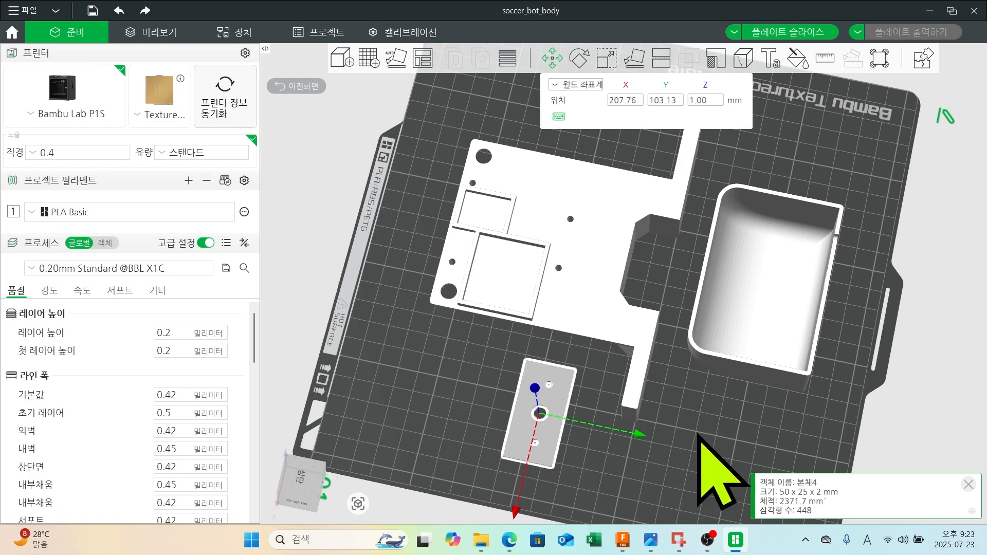
{"action": "left_click_drag", "start_coordinate": [701, 385], "coordinate": [460, 375]}
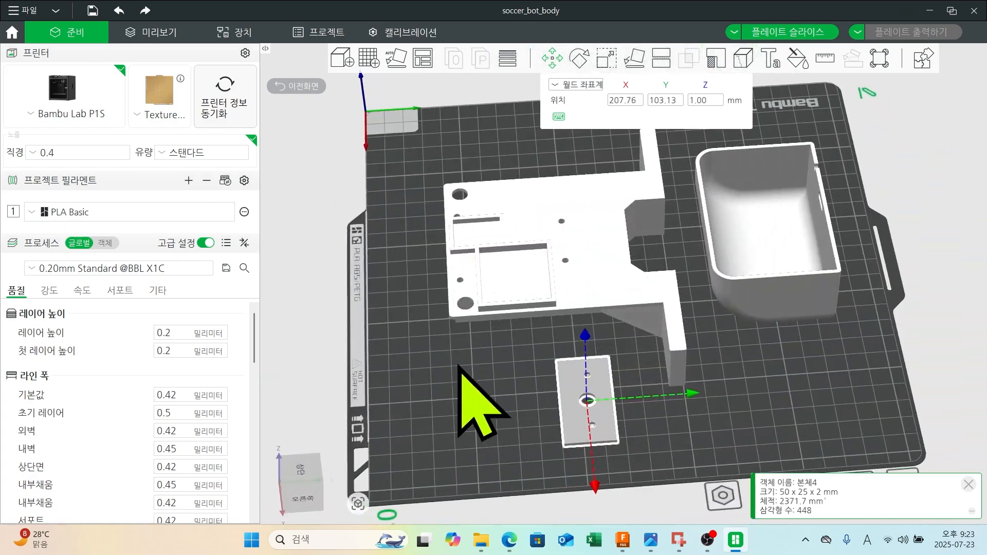
Set the sparse infill density in the process strength settings to 30%.
{"action": "scroll", "coordinate": [154, 390], "scroll_direction": "down", "scroll_amount": 10}
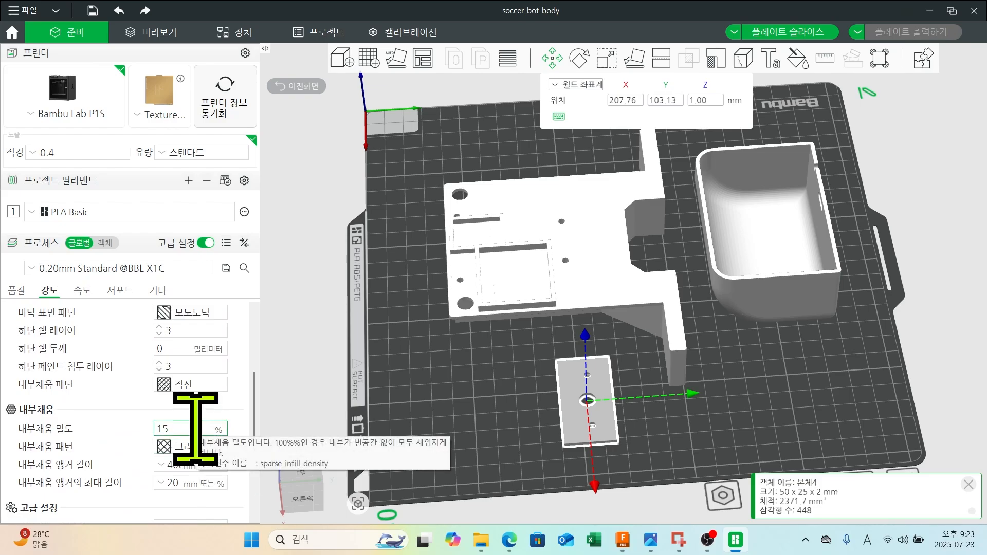
{"action": "double_click", "coordinate": [160, 428]}
{"action": "type", "text": "30"}
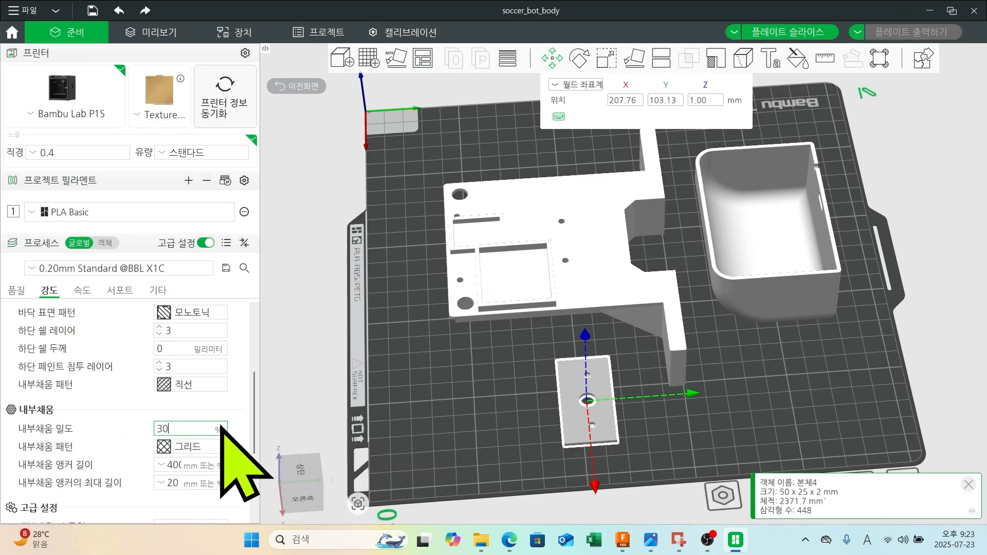
Enable supports for the print and slice the plate.
{"action": "left_click", "coordinate": [119, 290]}
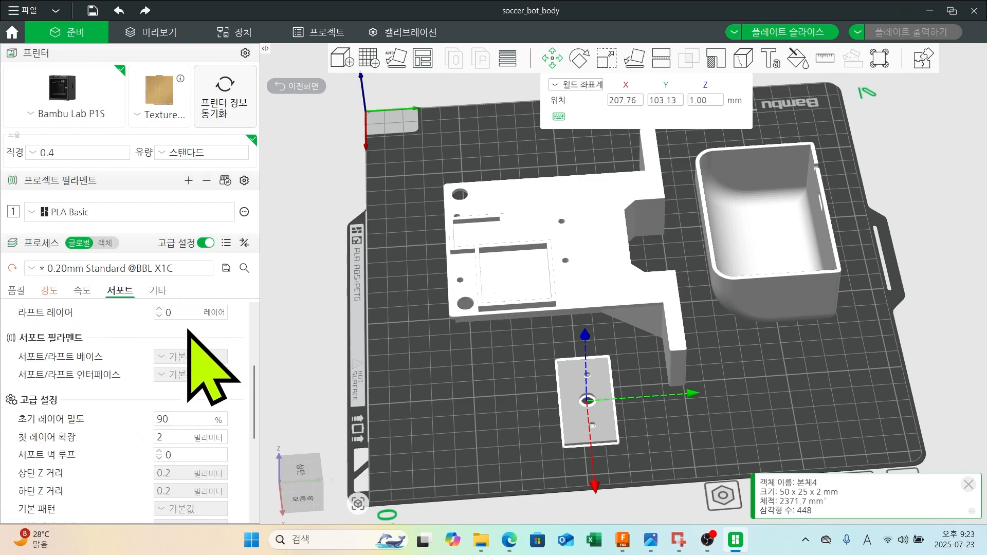
{"action": "scroll", "coordinate": [170, 329], "scroll_direction": "up", "scroll_amount": 3}
{"action": "left_click", "coordinate": [159, 332]}
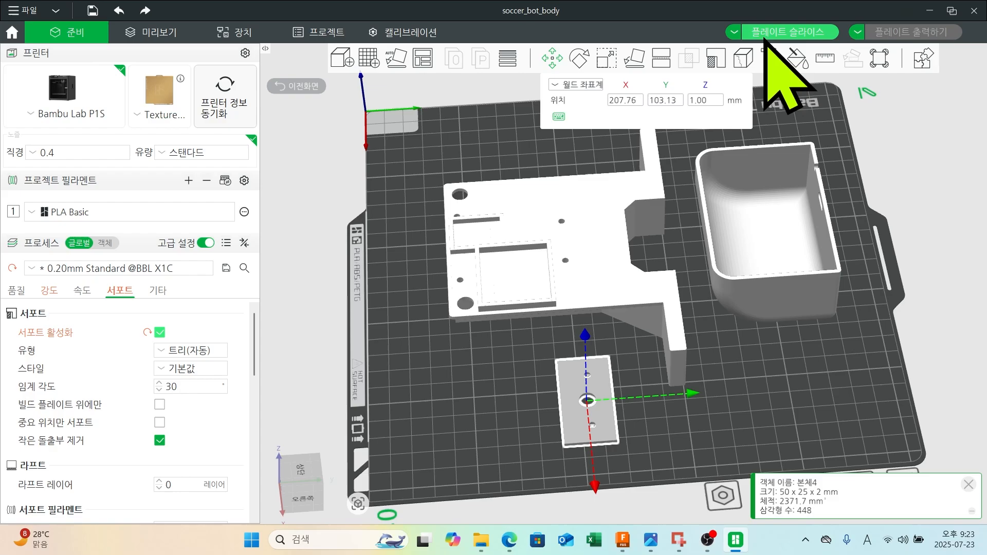
{"action": "left_click", "coordinate": [771, 36]}
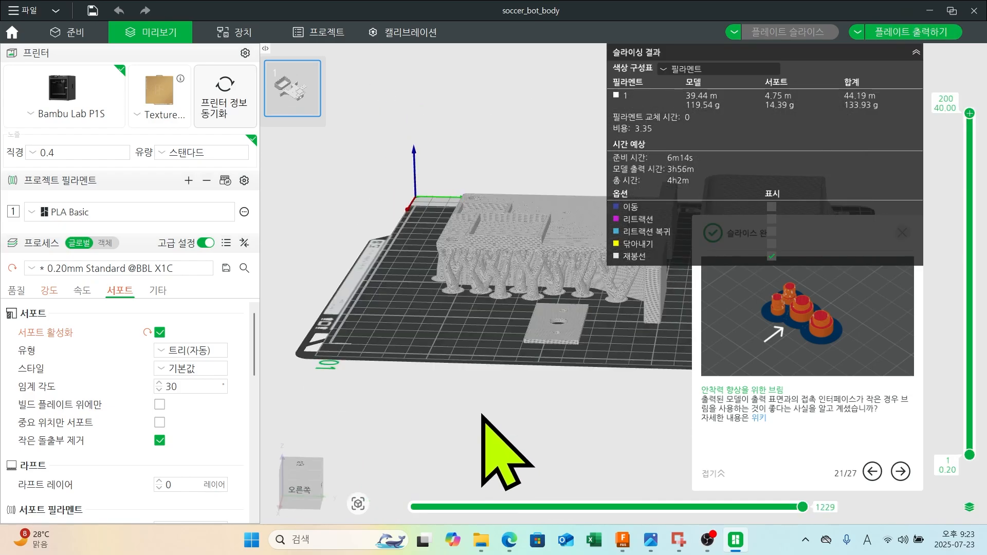
Examine the sliced body, cover and battery cover with their tree supports from the side and from above.
{"action": "left_click_drag", "start_coordinate": [483, 416], "coordinate": [512, 327]}
{"action": "scroll", "coordinate": [511, 326], "scroll_direction": "up", "scroll_amount": 5}
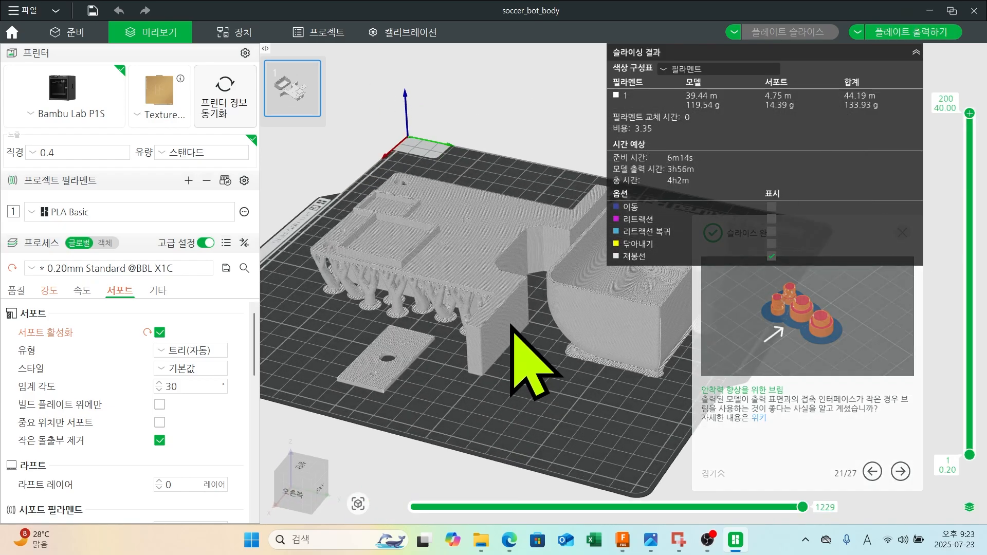
{"action": "mouse_move", "coordinate": [969, 112]}
{"action": "left_click_drag", "start_coordinate": [970, 154], "coordinate": [980, 78]}
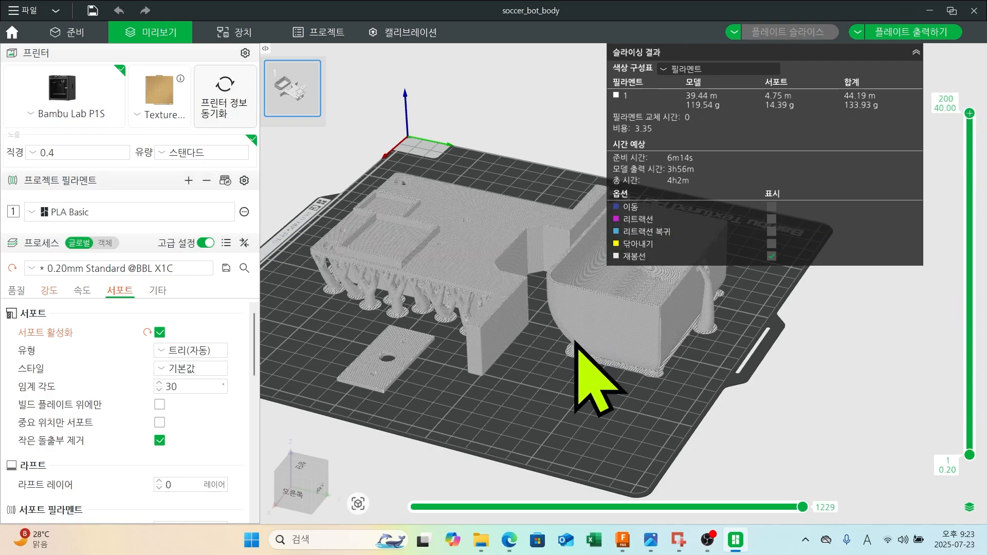
{"action": "left_click_drag", "start_coordinate": [555, 399], "coordinate": [637, 415]}
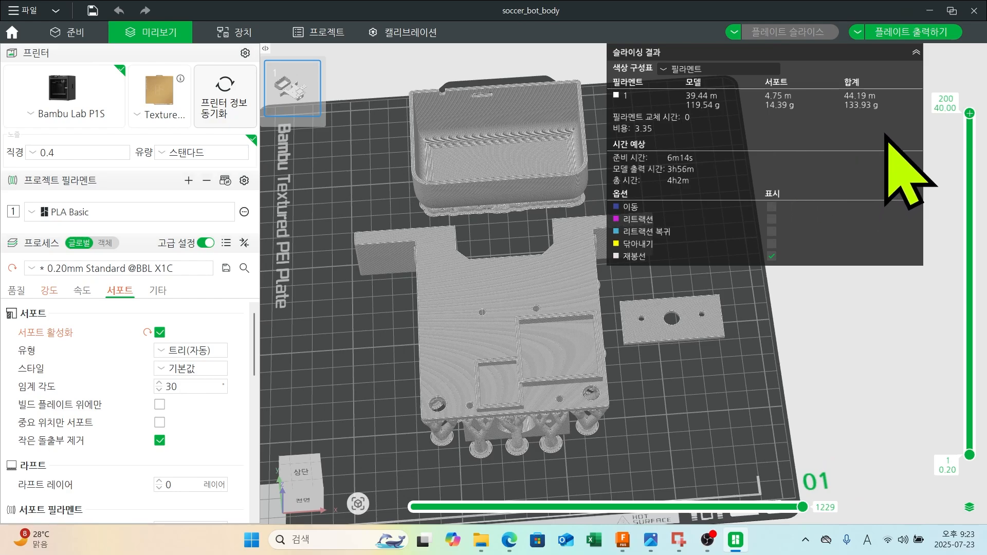
Try to send the sliced plate to printer 3DP-01P-001(LAN), using PLA from the external spool.
{"action": "left_click", "coordinate": [903, 32]}
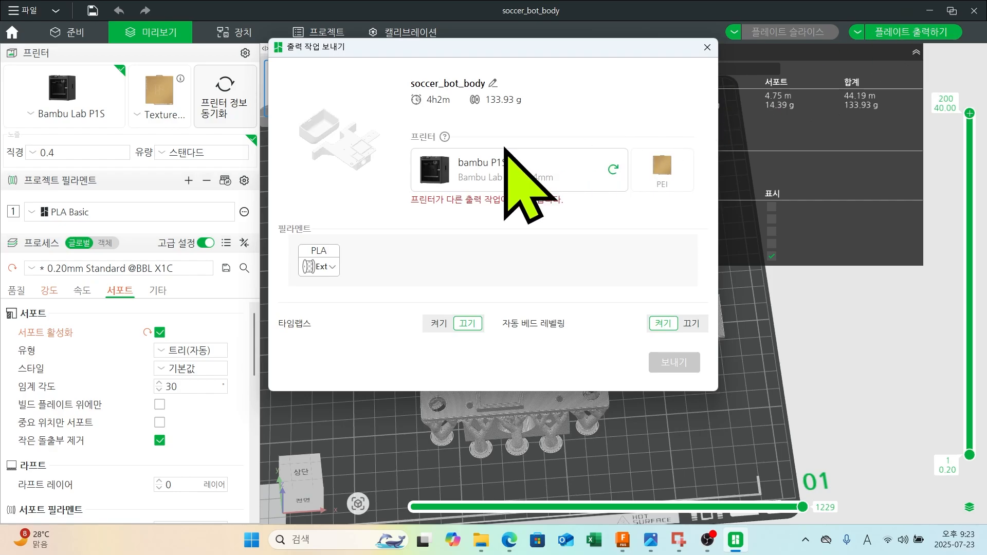
{"action": "left_click", "coordinate": [450, 170]}
{"action": "left_click", "coordinate": [495, 234]}
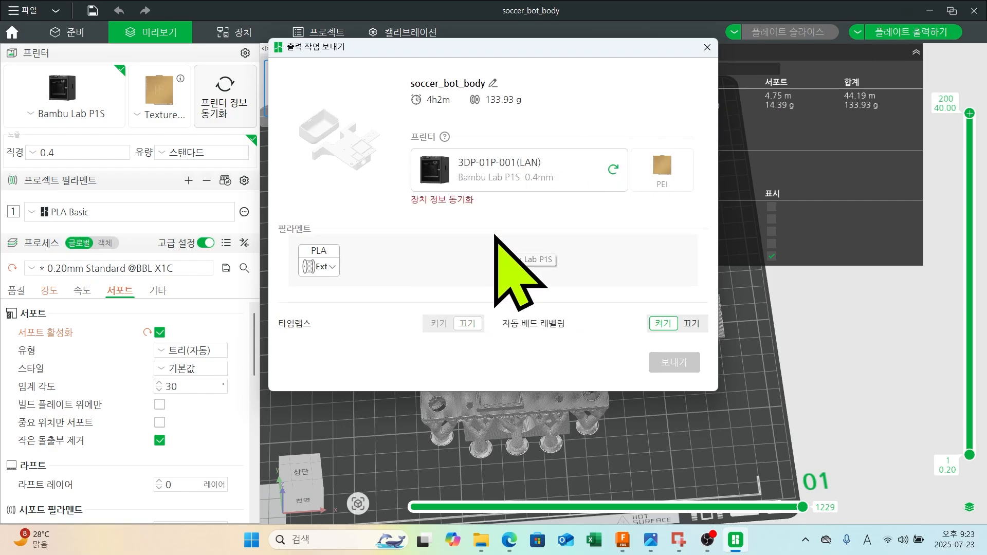
{"action": "left_click", "coordinate": [319, 250]}
{"action": "left_click", "coordinate": [325, 345]}
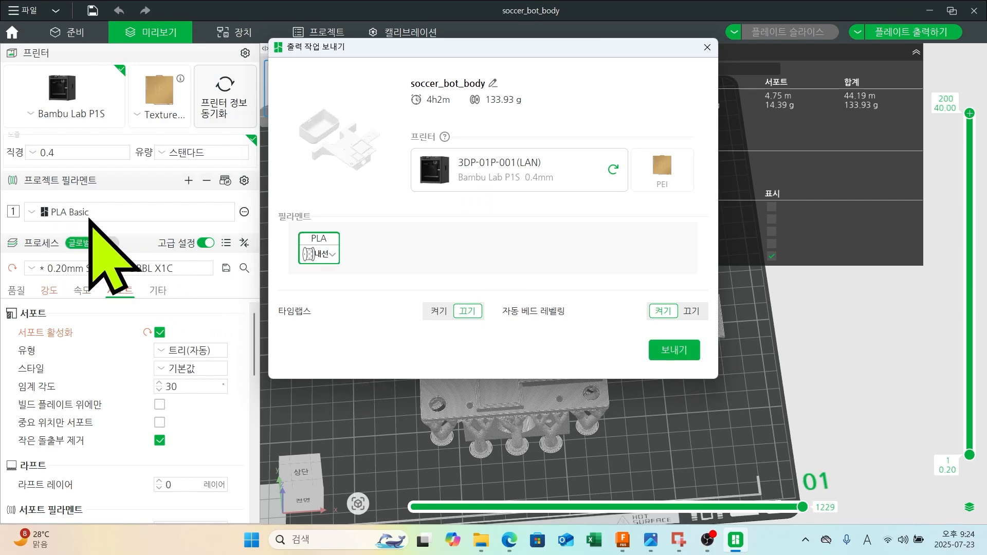
{"action": "left_click", "coordinate": [327, 254]}
{"action": "left_click", "coordinate": [343, 351]}
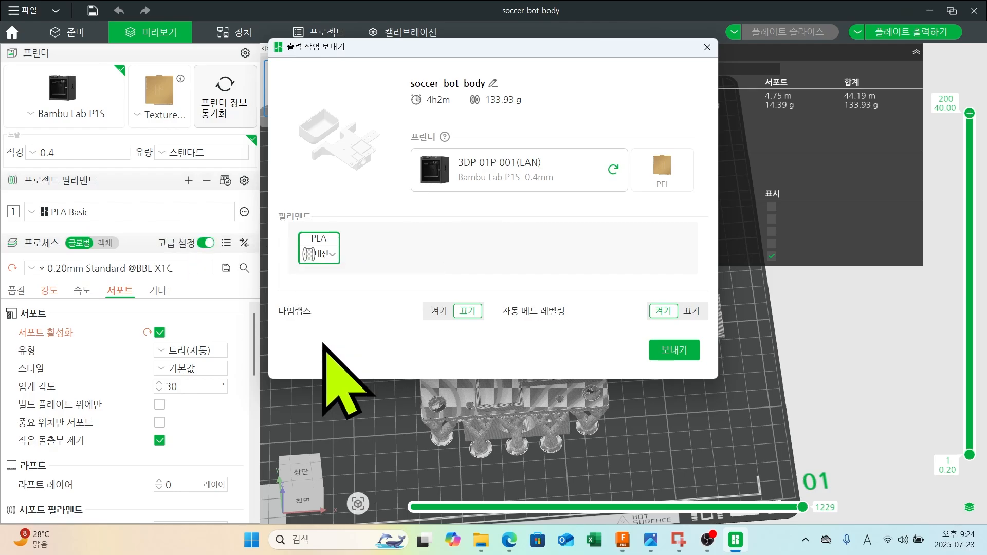
{"action": "left_click", "coordinate": [686, 350]}
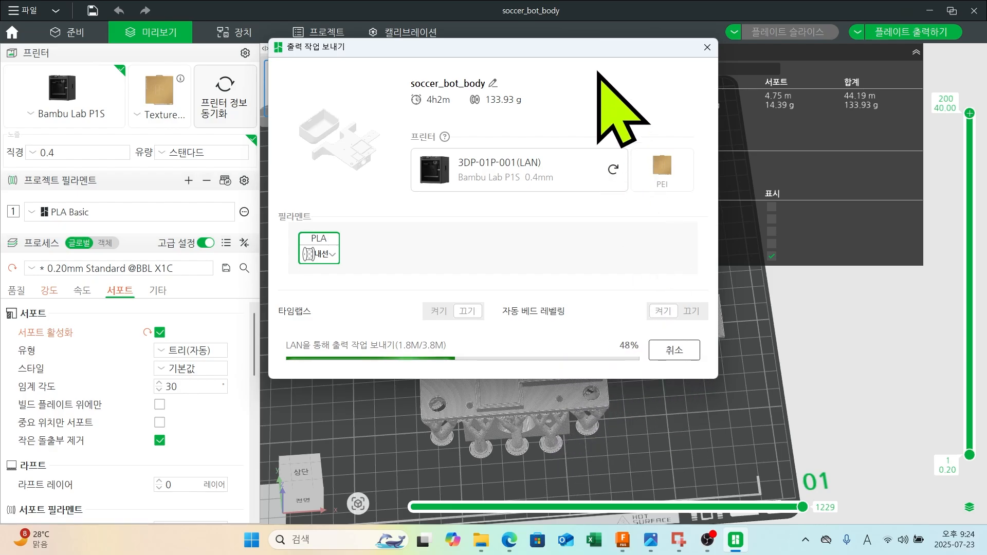
Select printer 3DP-01P-639(LAN) for the print job and send the plate to it.
{"action": "left_click_drag", "start_coordinate": [598, 48], "coordinate": [471, 83]}
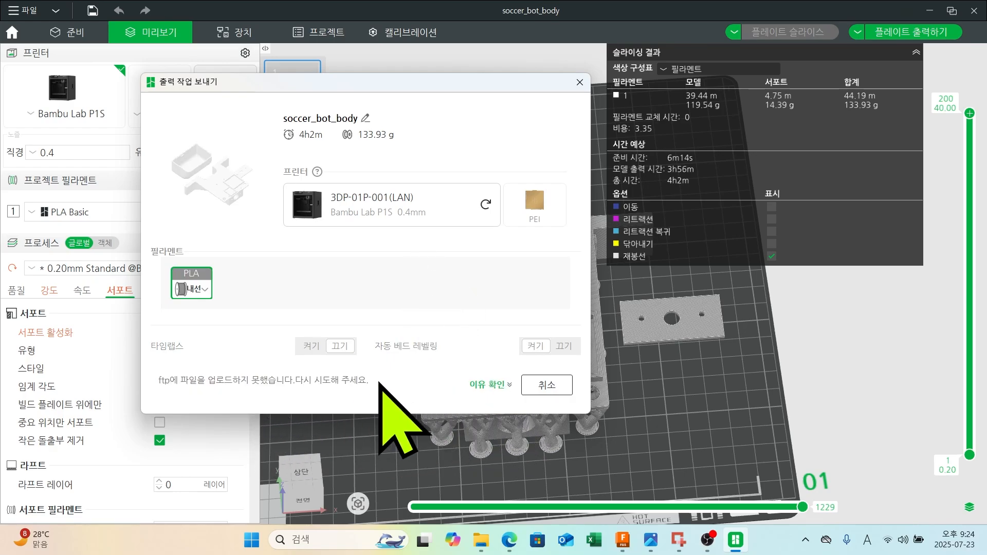
{"action": "left_click", "coordinate": [442, 205]}
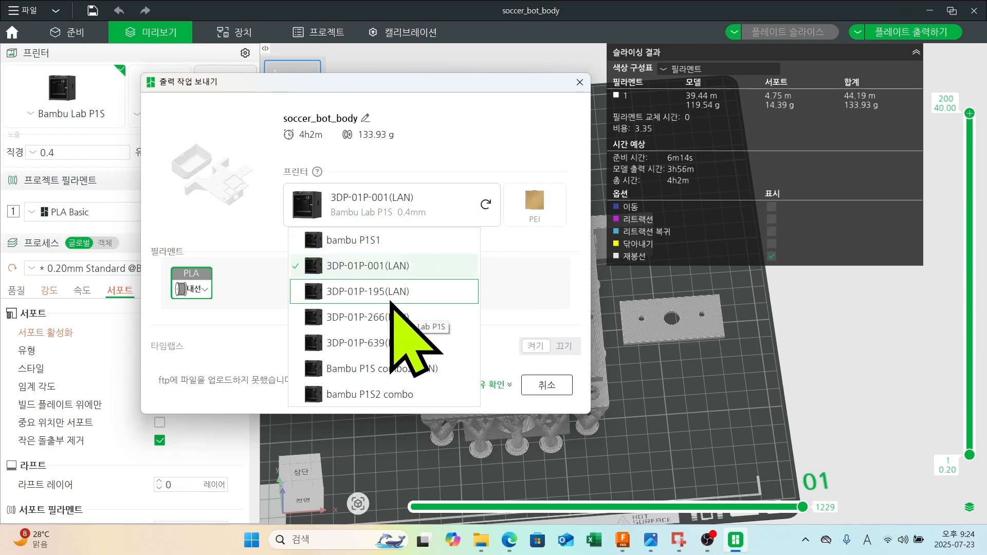
{"action": "left_click", "coordinate": [391, 318]}
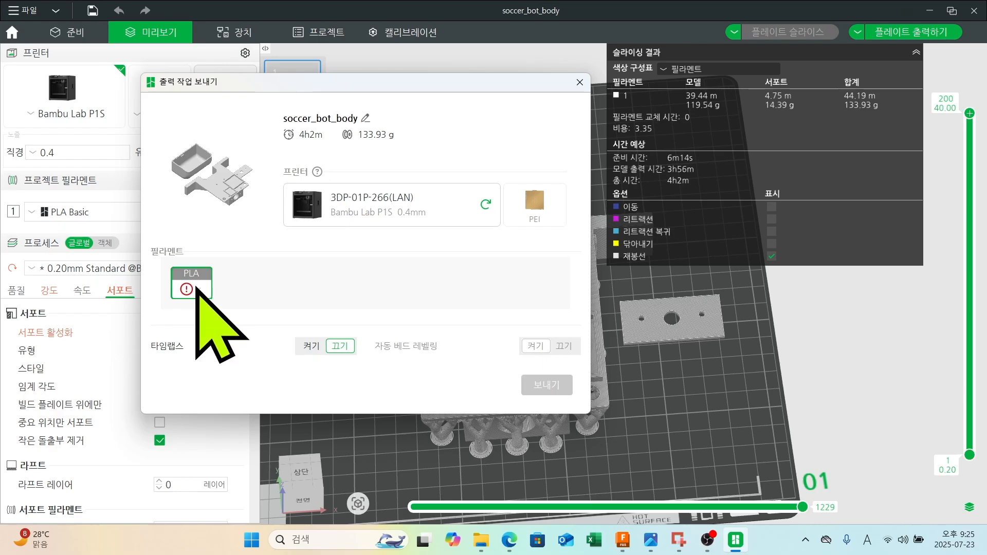
{"action": "left_click", "coordinate": [417, 209]}
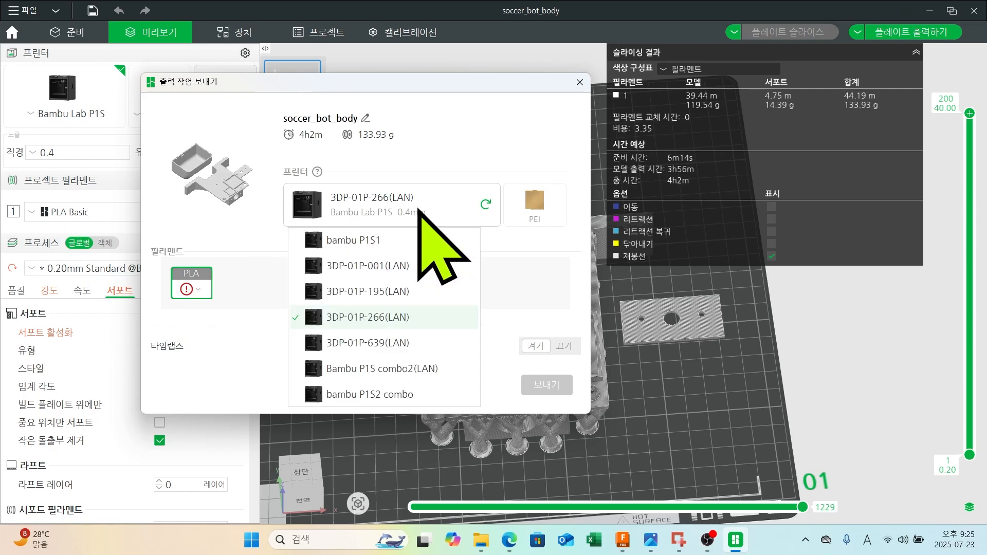
{"action": "left_click", "coordinate": [406, 342]}
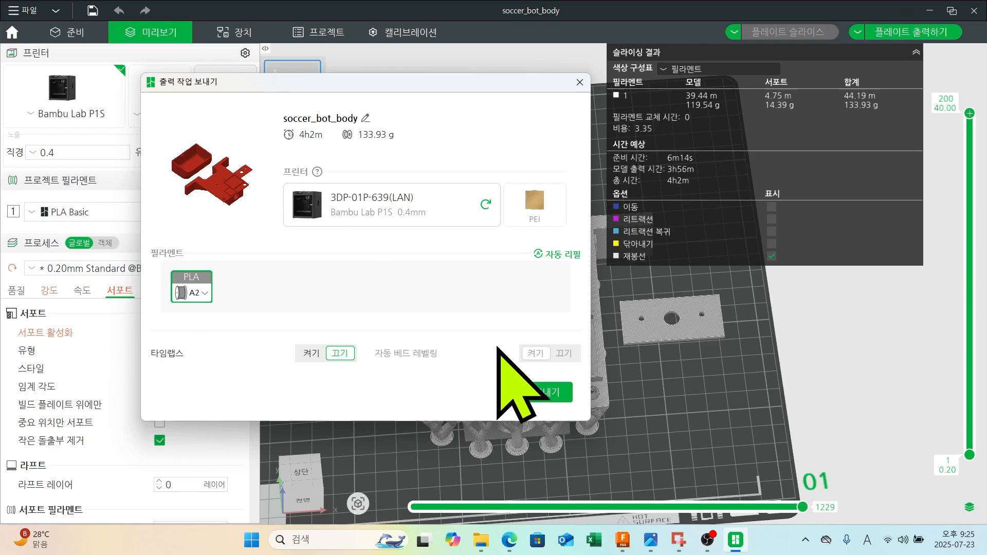
{"action": "left_click", "coordinate": [557, 396]}
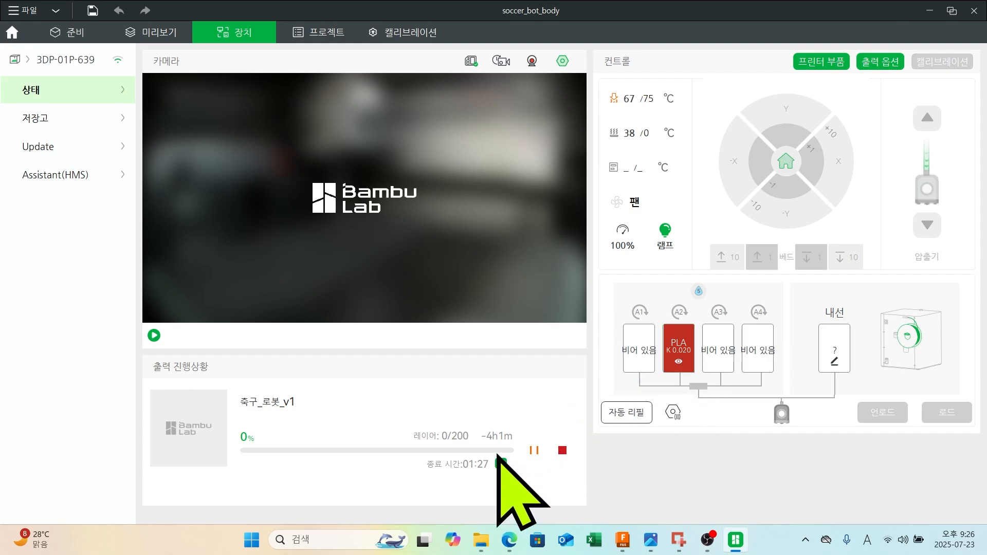
Start the printer's live camera view and cancel the running print job.
{"action": "left_click", "coordinate": [153, 335]}
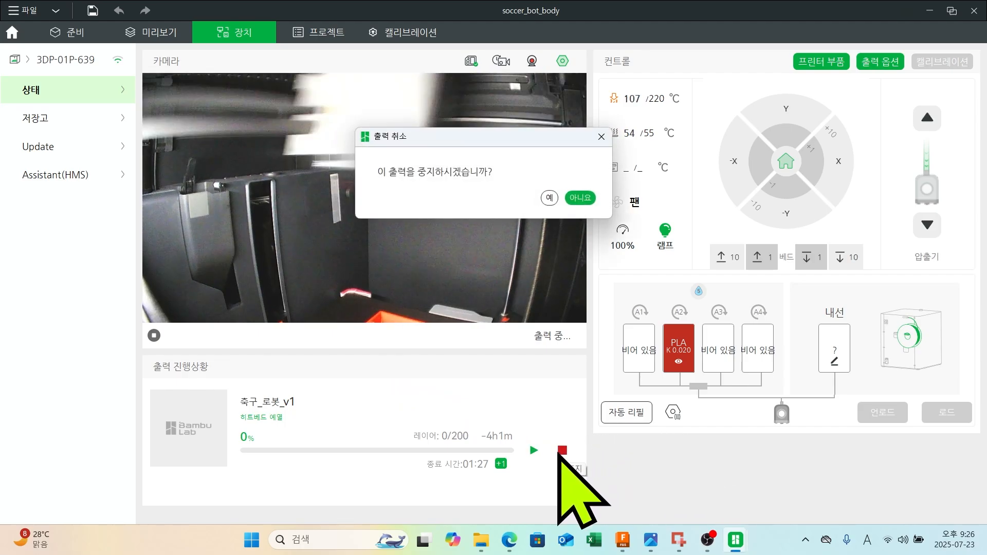
{"action": "left_click", "coordinate": [548, 198]}
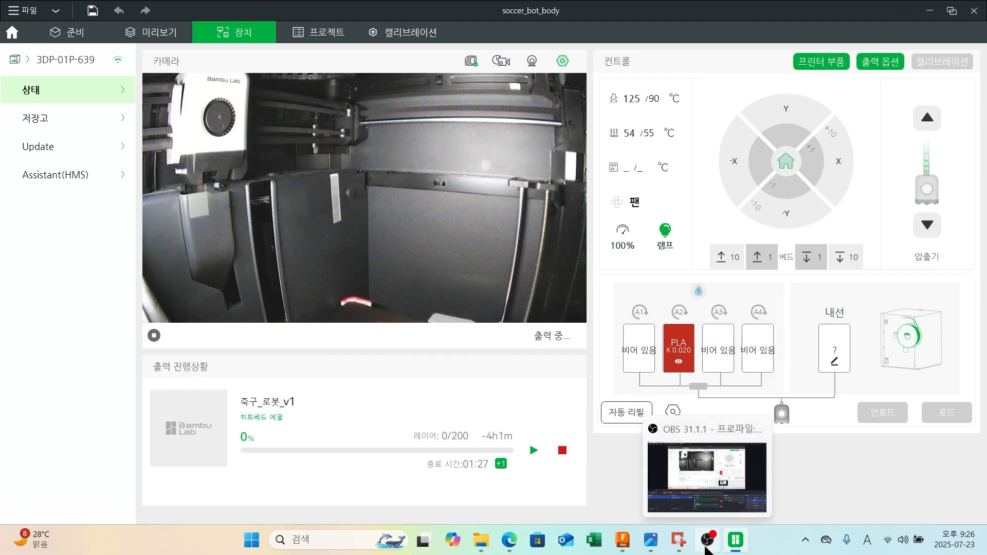
Switch to Autodesk Fusion and view the assembled soccer robot model.
{"action": "left_click", "coordinate": [623, 540]}
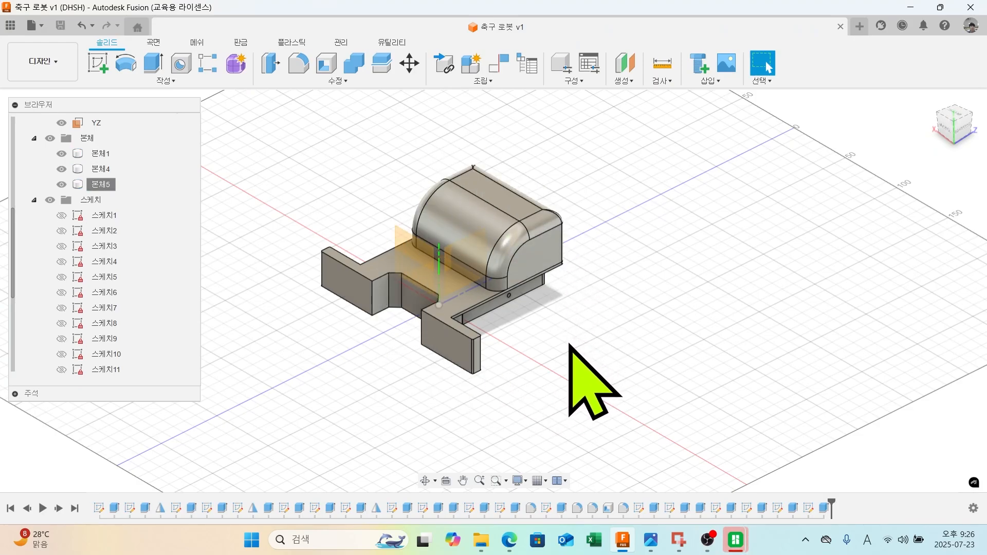
{"action": "middle_click_drag", "start_coordinate": [566, 313], "coordinate": [598, 339]}
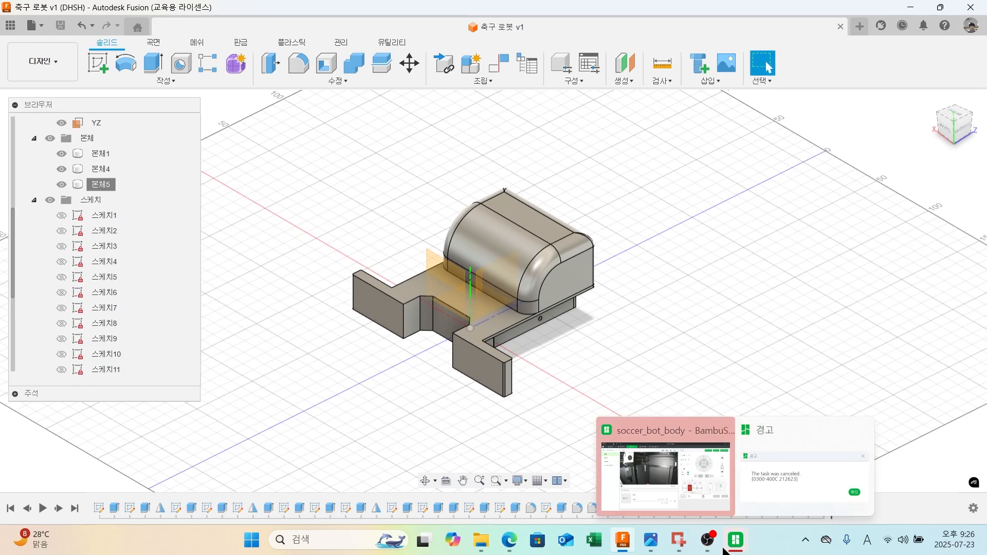
{"action": "left_click", "coordinate": [713, 547]}
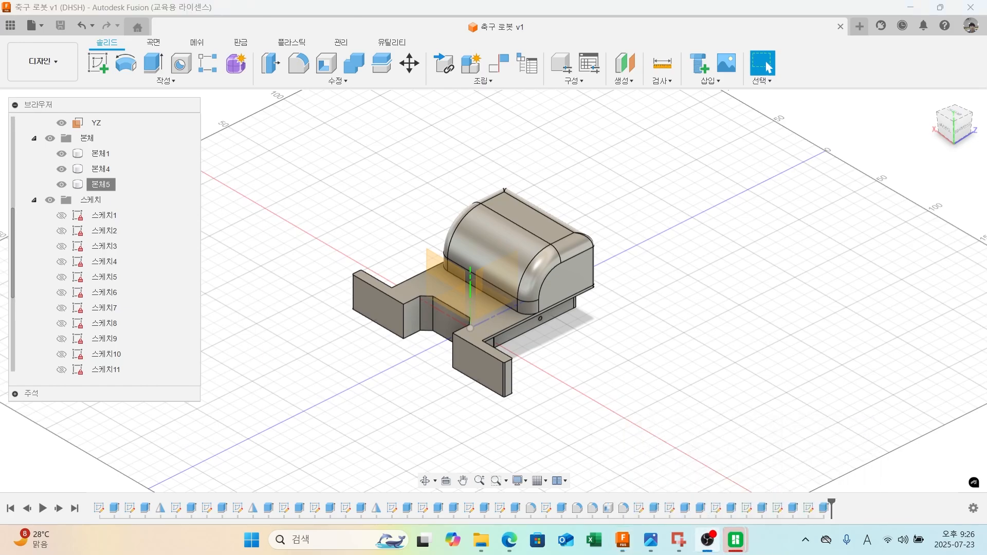